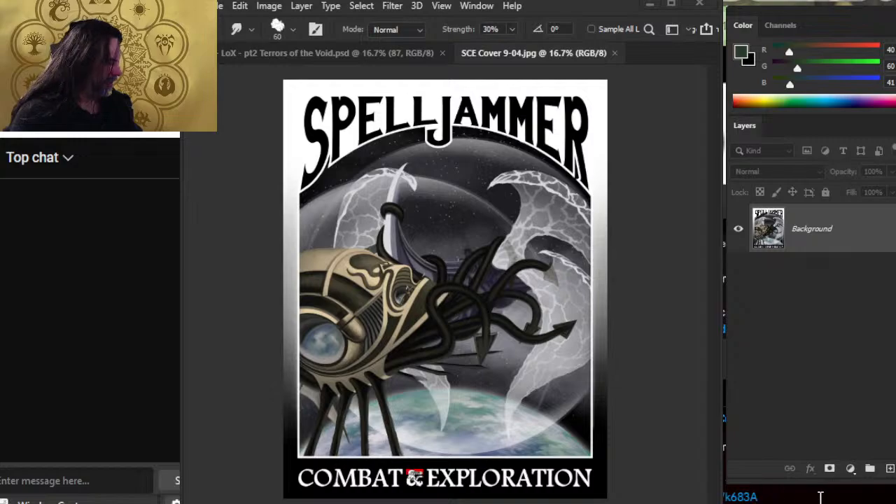
Paste the copied link into the text field behind the artwork window and submit it
double_click(821, 496)
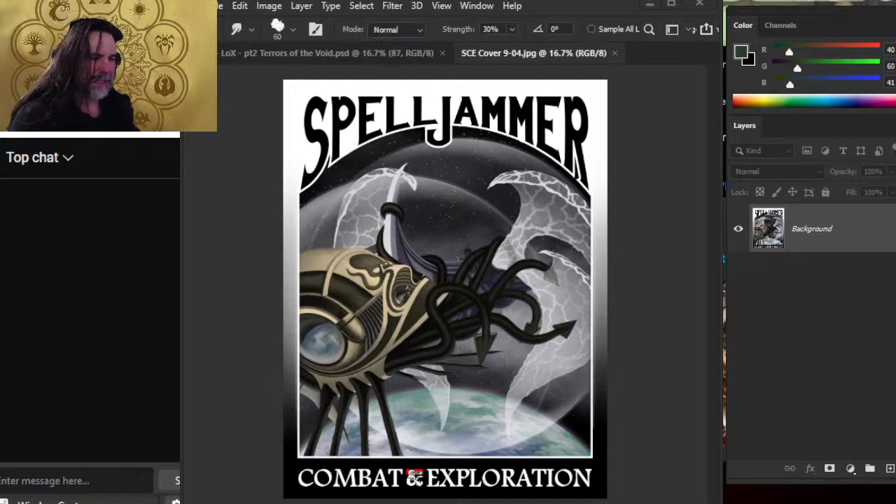
key("ctrl+v")
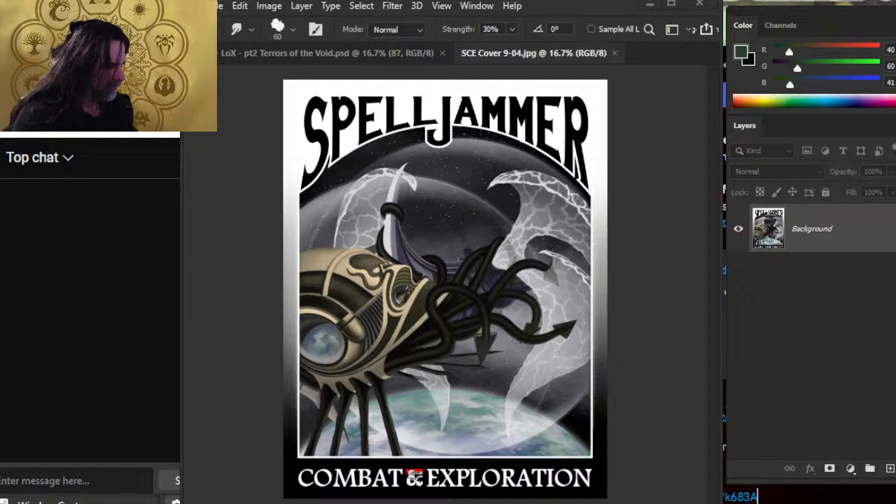
key("Return")
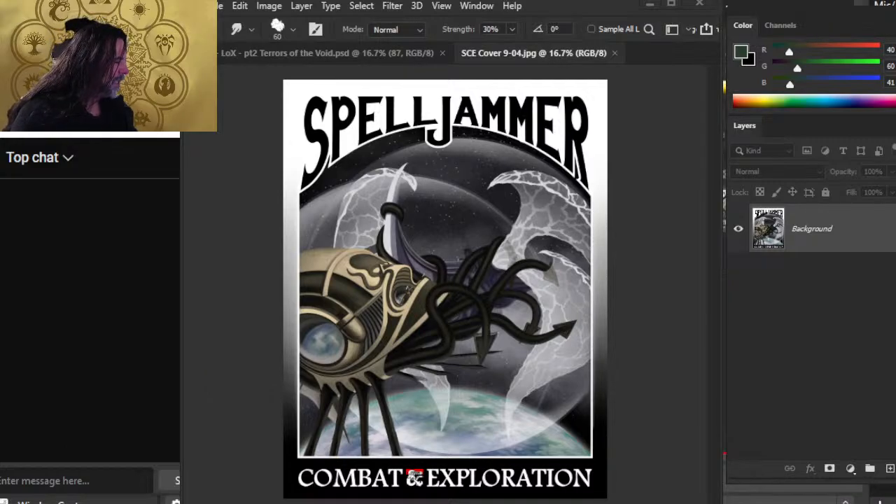
Switch to the Word document and skim its page overview from the cover through the Spellcasting and Exploration chapters
key("alt+Tab")
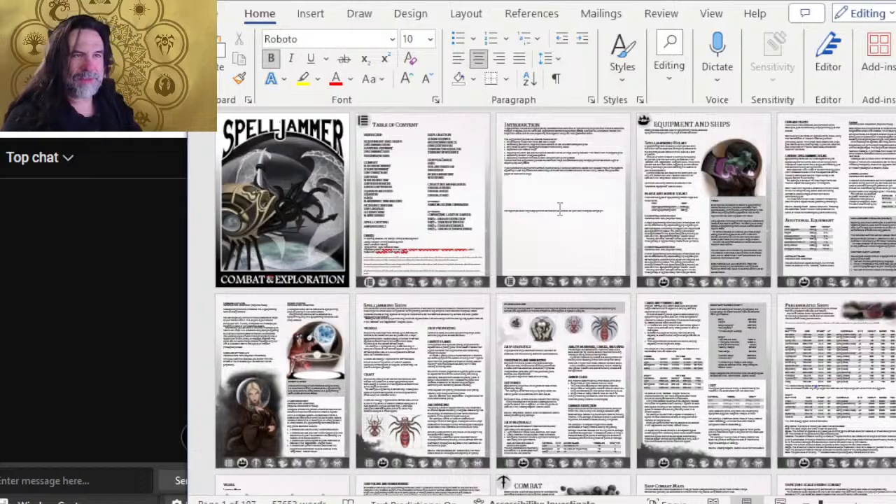
scroll(553, 198, "down", 2)
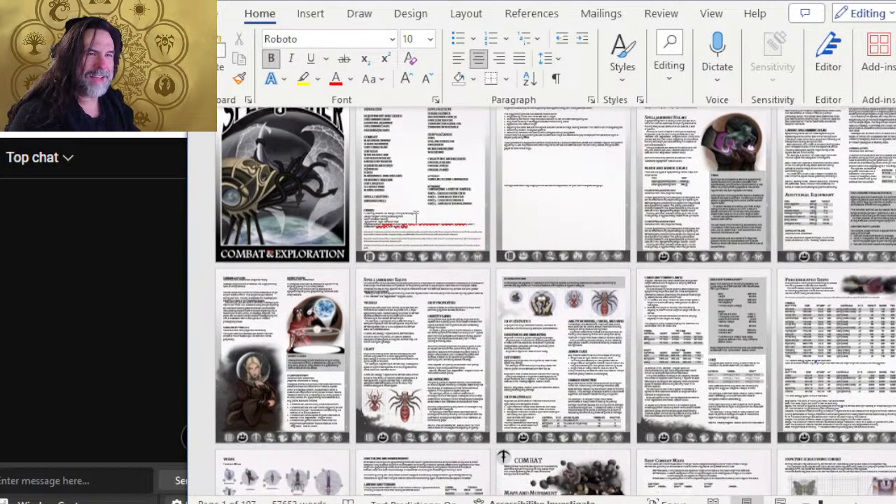
scroll(554, 199, "down", 5)
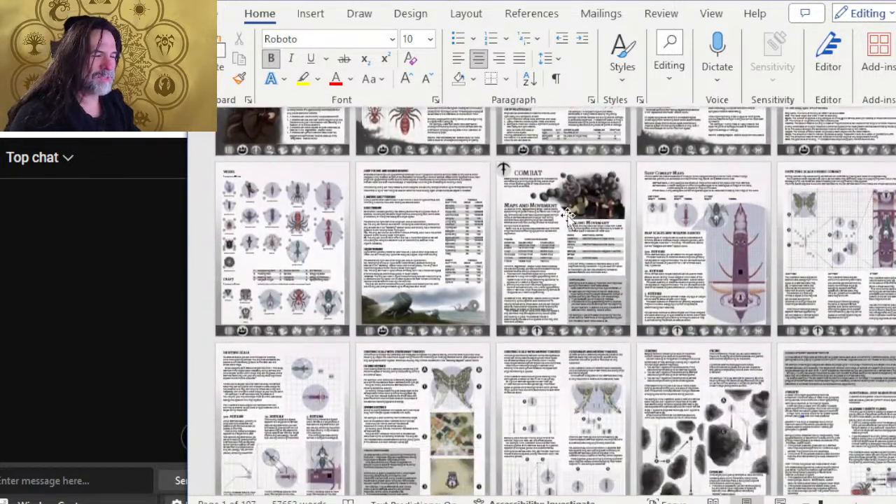
scroll(561, 232, "up", 6)
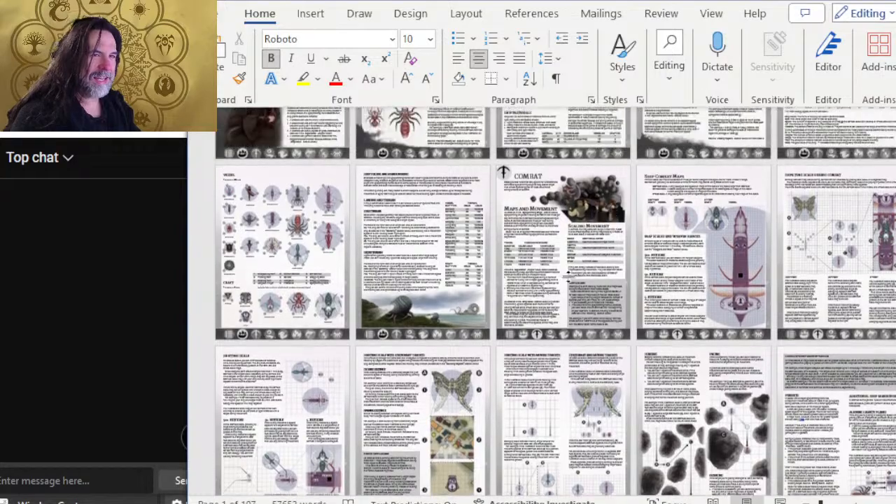
scroll(550, 259, "up", 8)
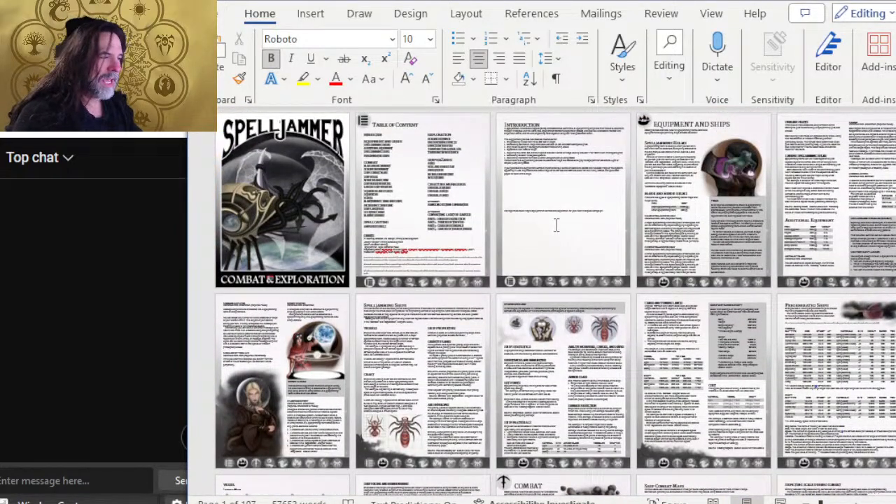
scroll(549, 217, "down", 5)
scroll(564, 203, "down", 10)
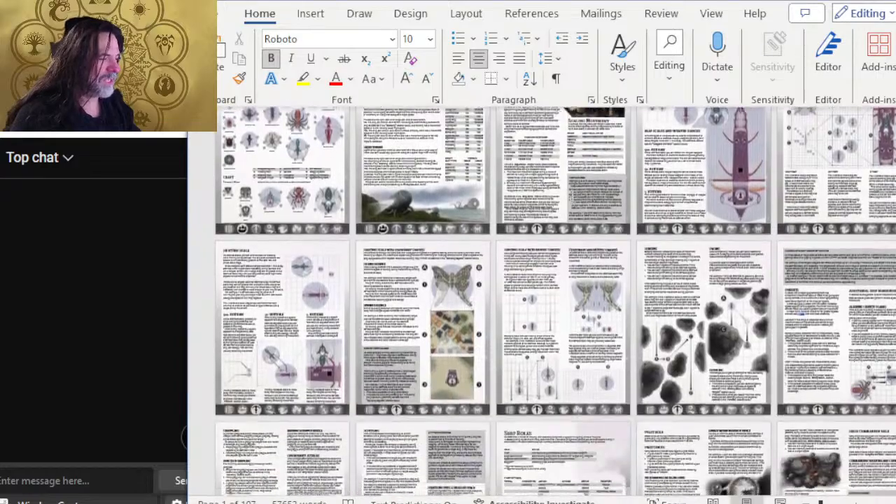
scroll(599, 341, "down", 10)
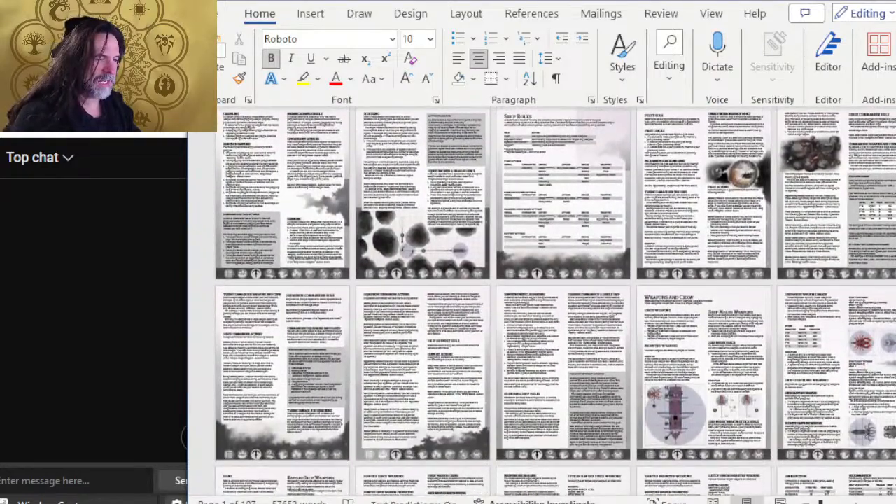
scroll(520, 174, "down", 5)
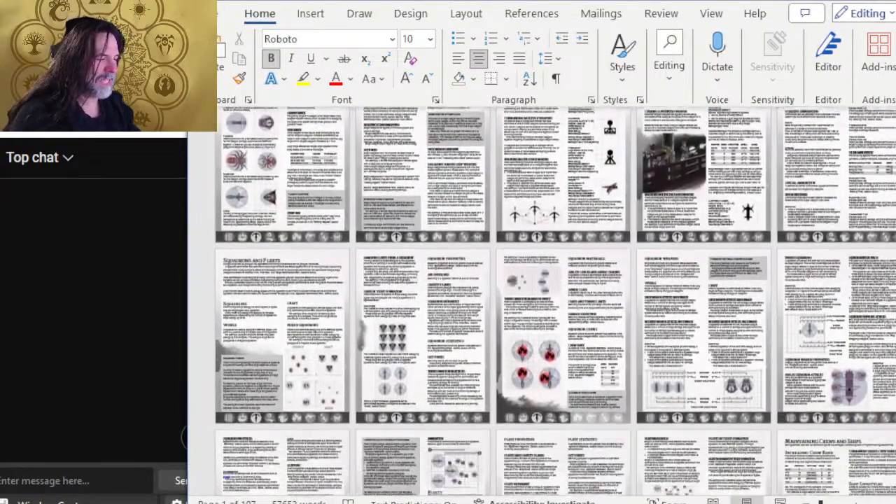
scroll(522, 190, "down", 8)
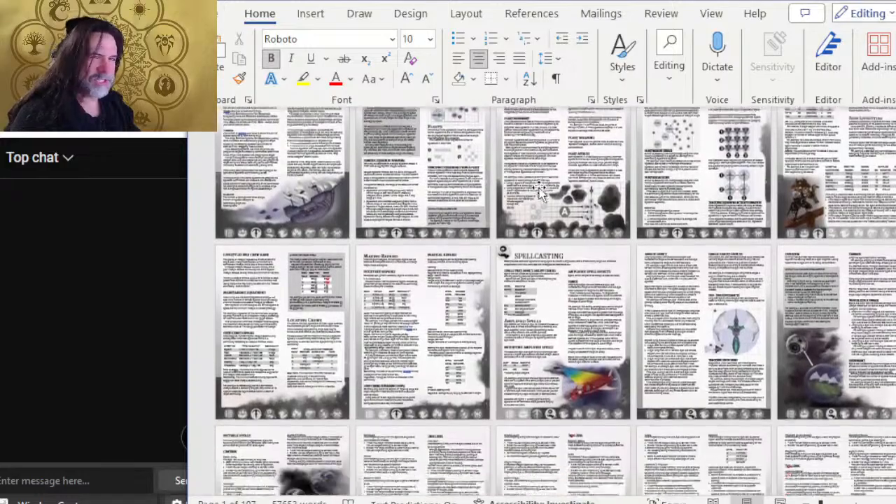
scroll(524, 207, "down", 7)
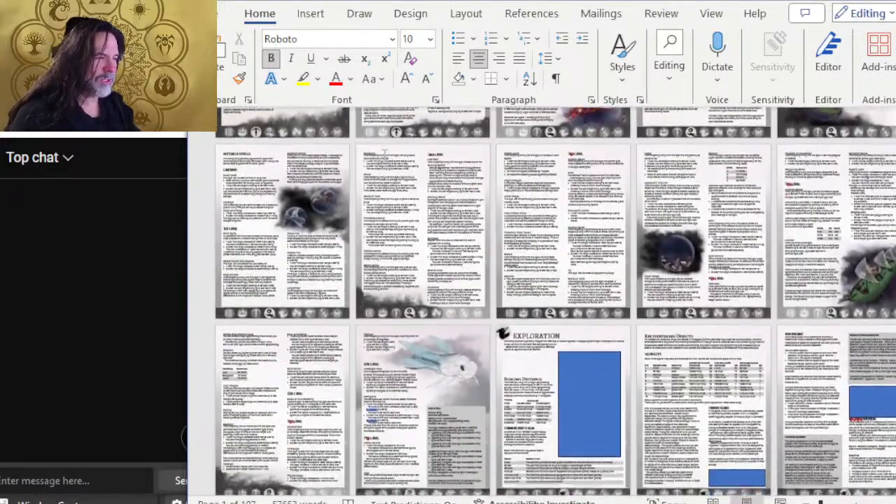
scroll(601, 175, "down", 4)
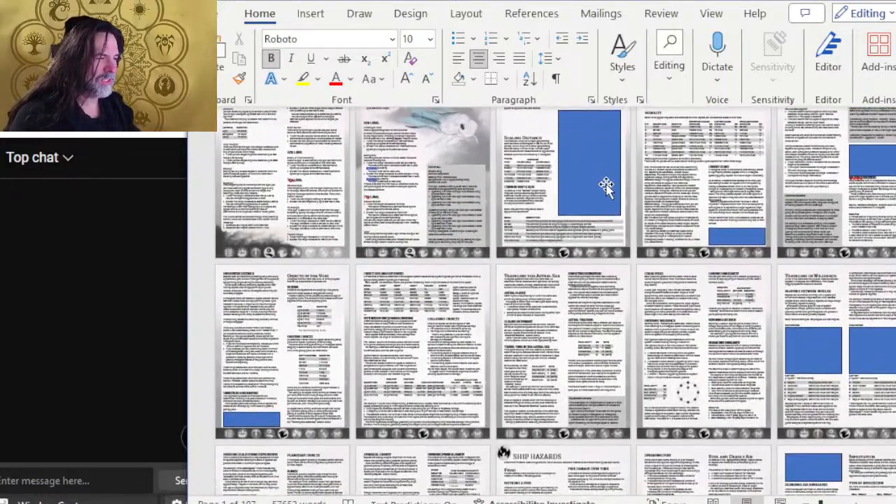
Examine the page layouts from Exploration through Ship Hazards and Creature Menagerie to the Converting Light of Xaryxis appendix
scroll(606, 189, "up", 5)
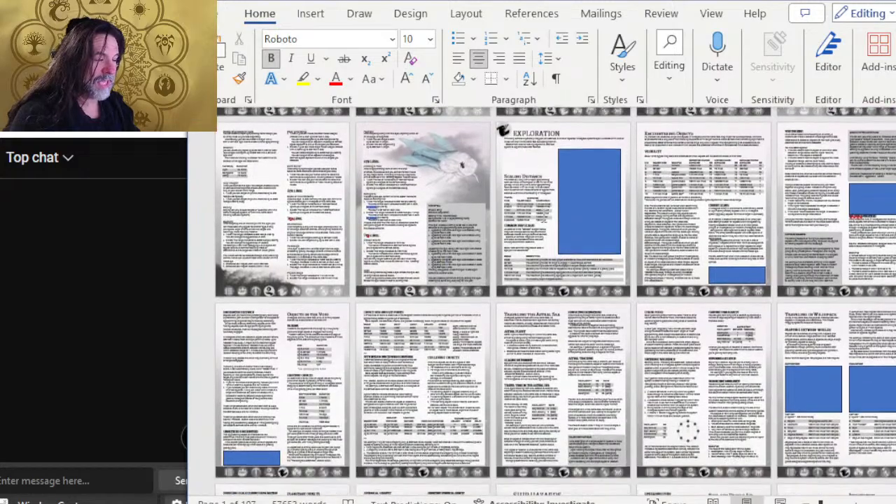
scroll(436, 254, "down", 6)
scroll(554, 301, "down", 7)
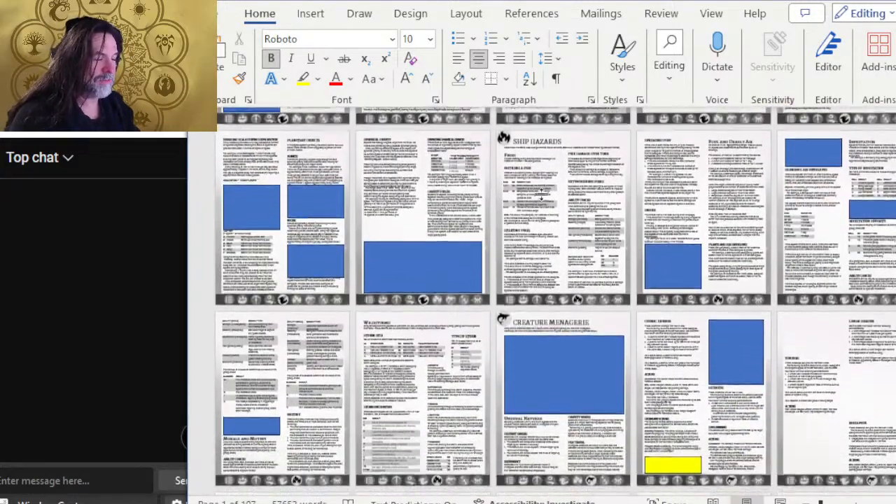
scroll(573, 336, "down", 3)
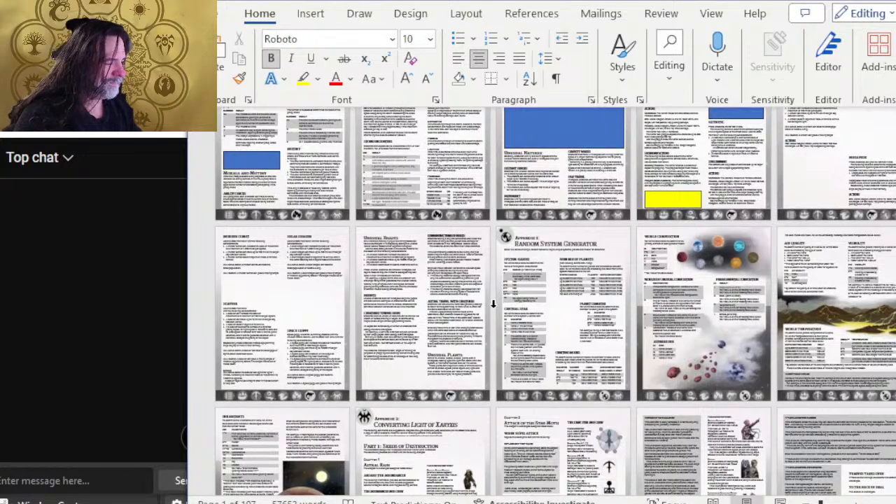
scroll(494, 303, "down", 3)
scroll(539, 280, "down", 1)
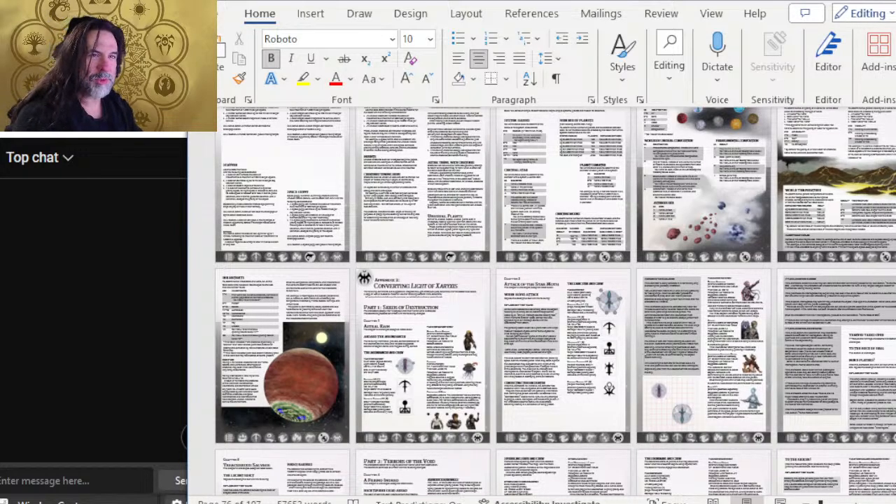
scroll(476, 329, "down", 1)
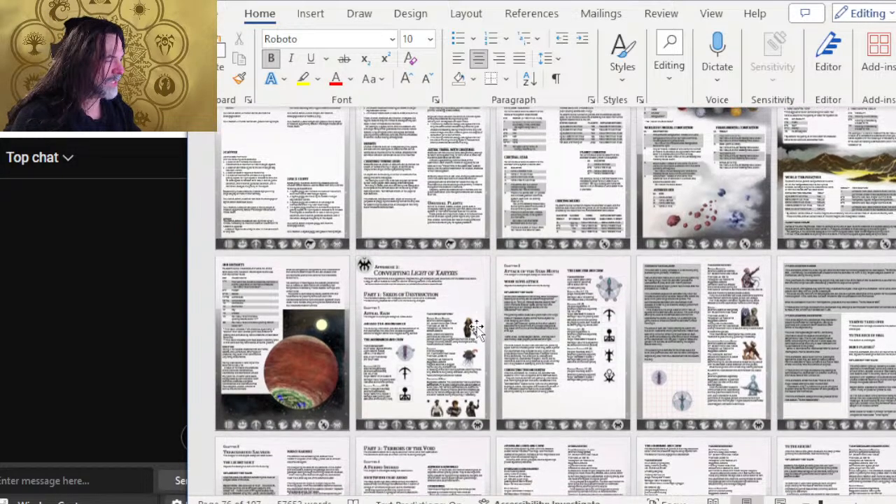
scroll(476, 329, "down", 2)
scroll(552, 275, "up", 2)
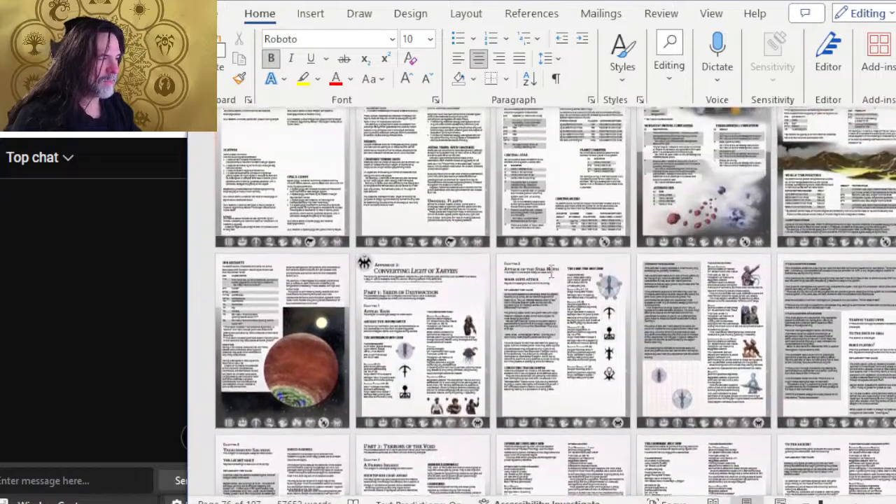
Review the placeholder boxes in the Creature Menagerie and Exploration chapters, and compare them with the Appendix 2 adventure pages
scroll(552, 273, "up", 5)
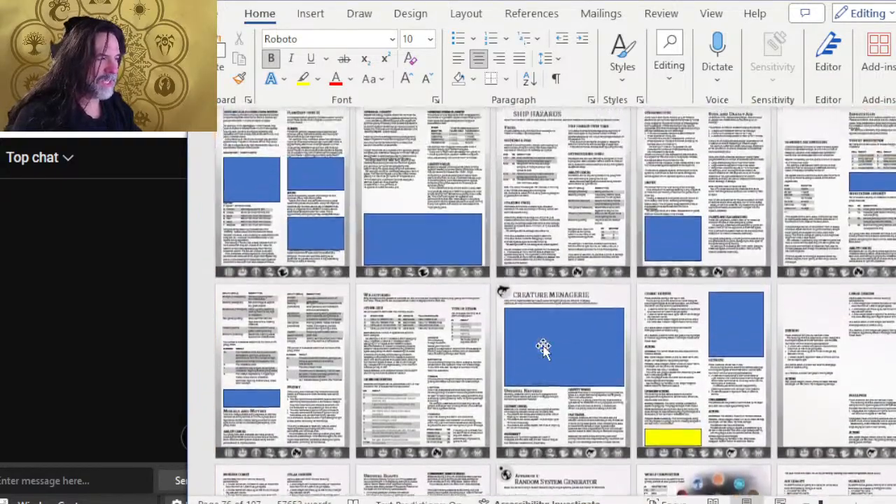
scroll(544, 348, "up", 5)
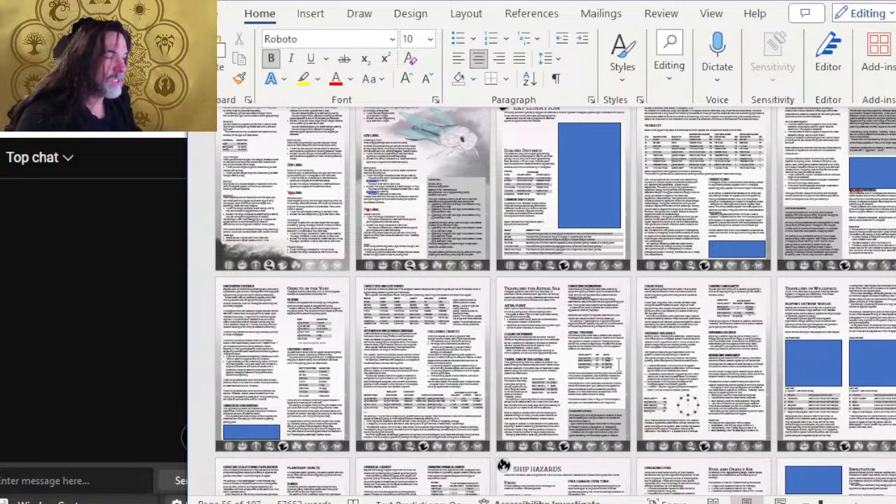
middle_click(582, 391)
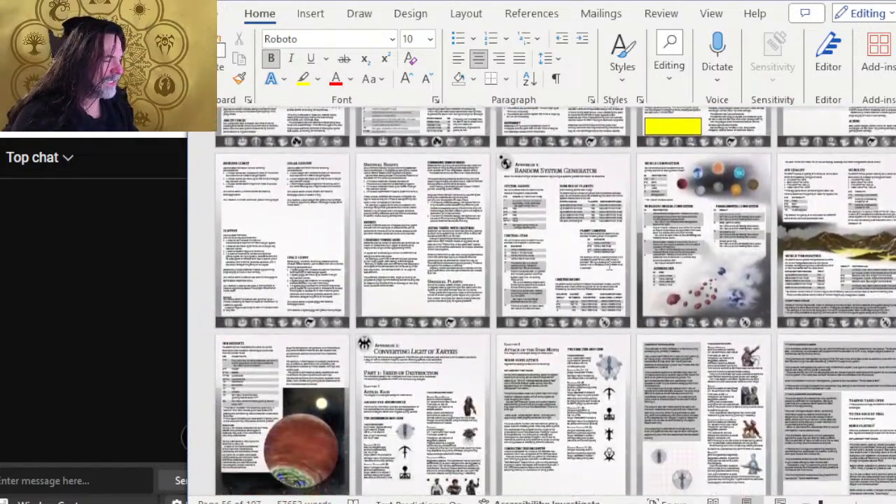
left_click(630, 273)
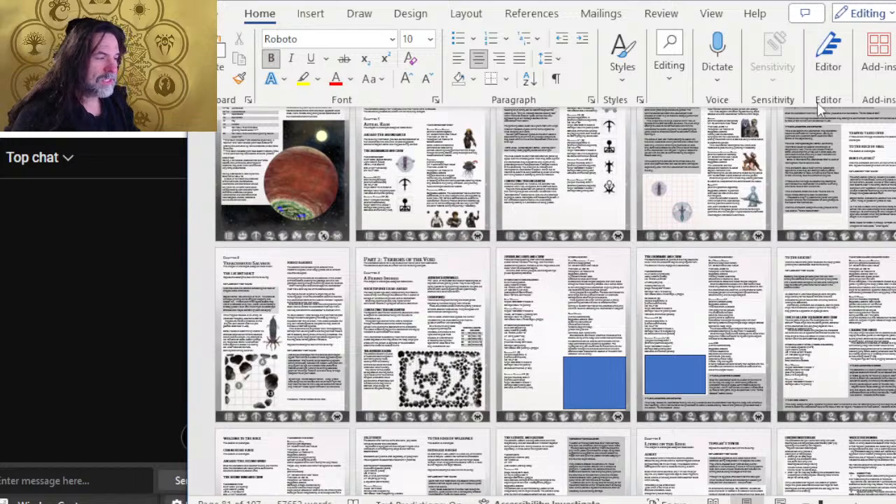
scroll(644, 215, "up", 1)
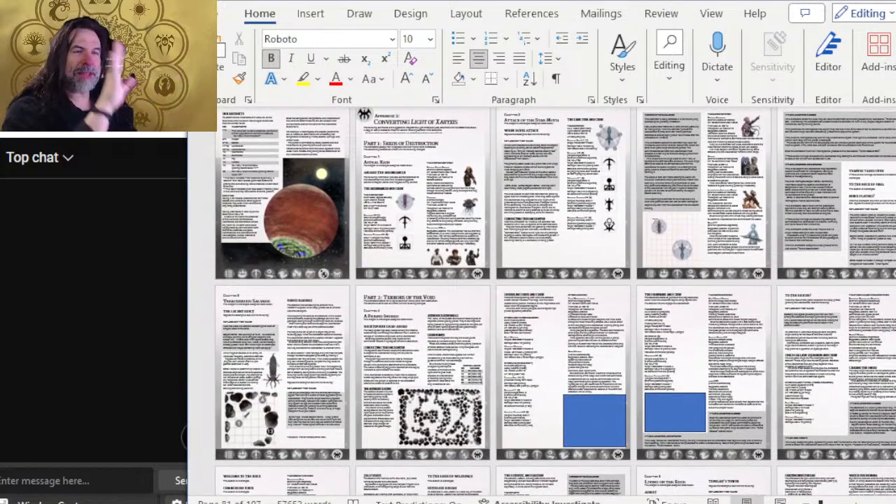
scroll(650, 223, "up", 1)
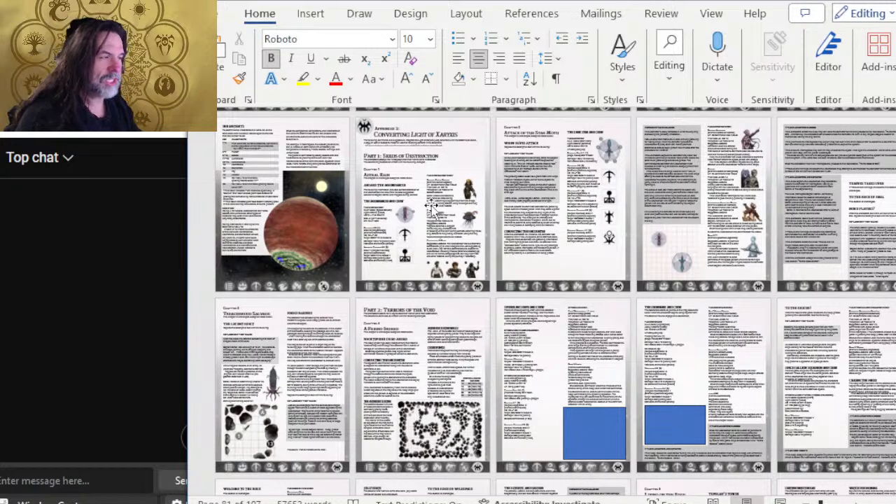
scroll(636, 163, "down", 1)
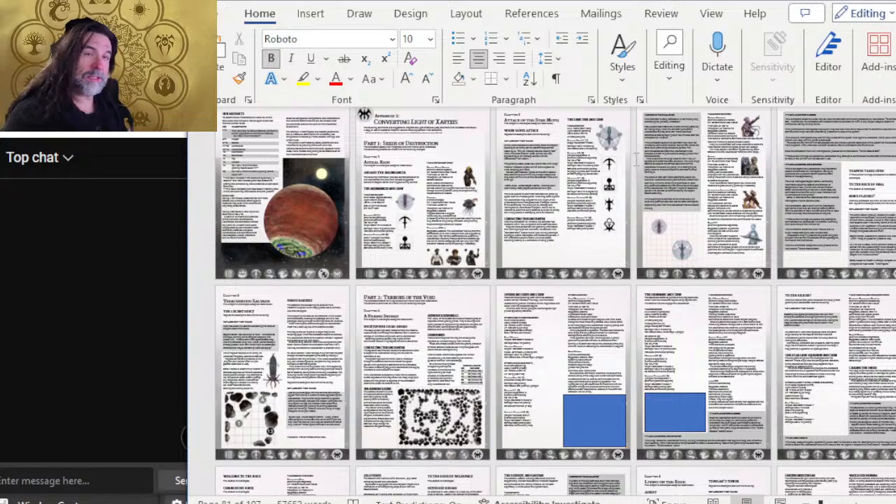
Enlarge the Part 2: Terrors of the Void page and examine its asteroid cluster map, the Spiderling ships and Chapter 3
scroll(385, 222, "down", 3)
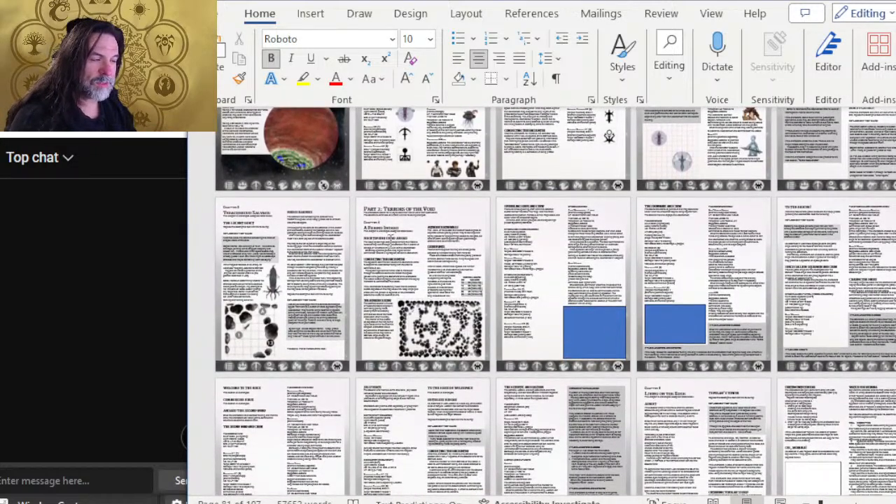
left_click(394, 245)
scroll(395, 247, "up", 5)
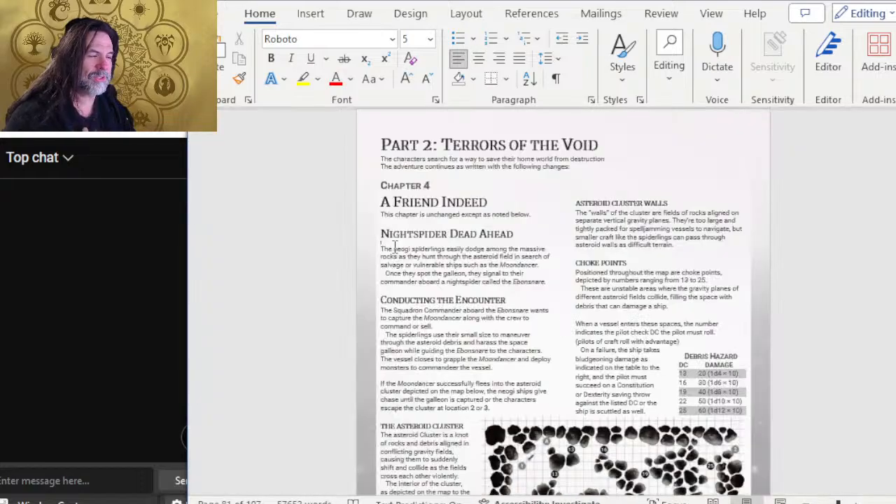
scroll(394, 249, "down", 5)
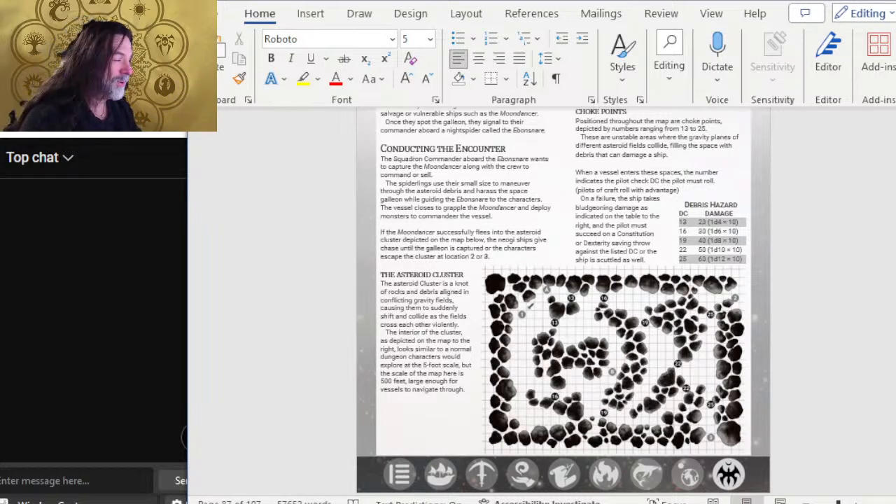
scroll(582, 341, "down", 4)
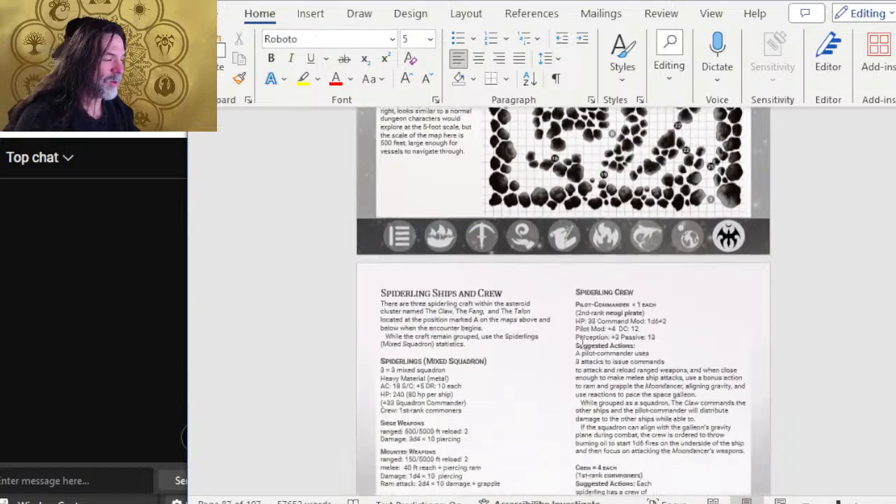
scroll(582, 342, "down", 3)
scroll(572, 324, "up", 5)
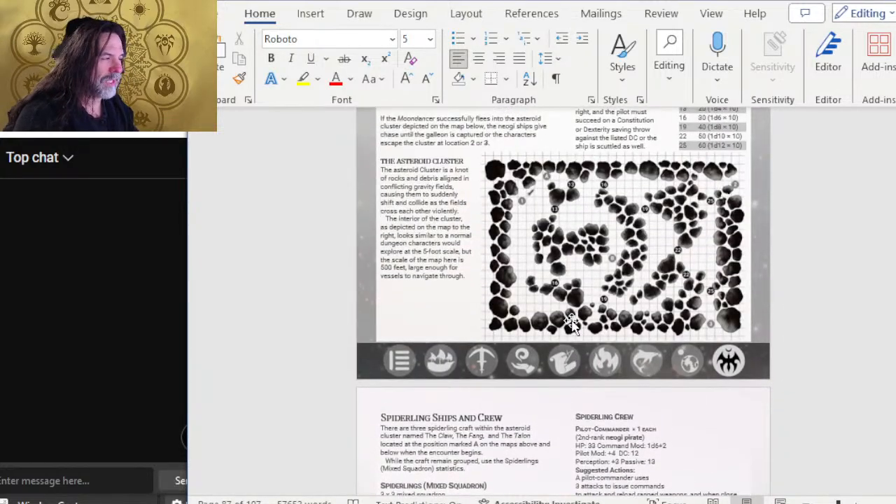
key("alt+Tab")
key("Escape")
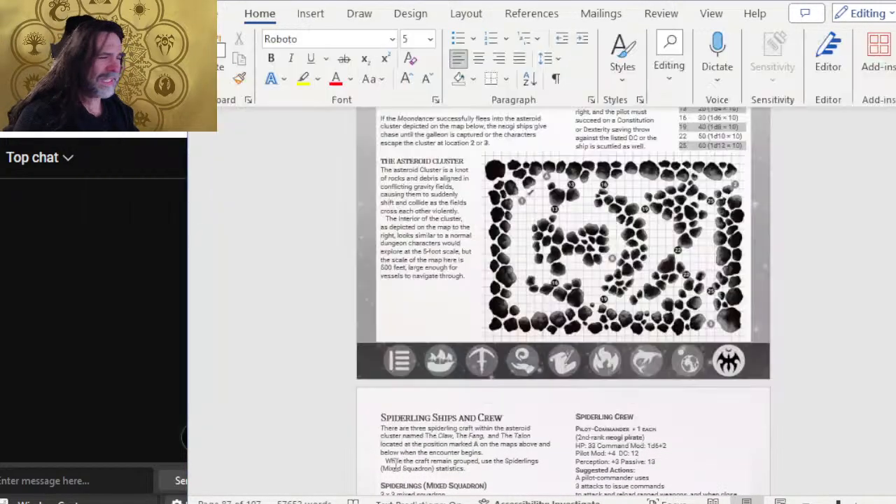
scroll(486, 382, "up", 15)
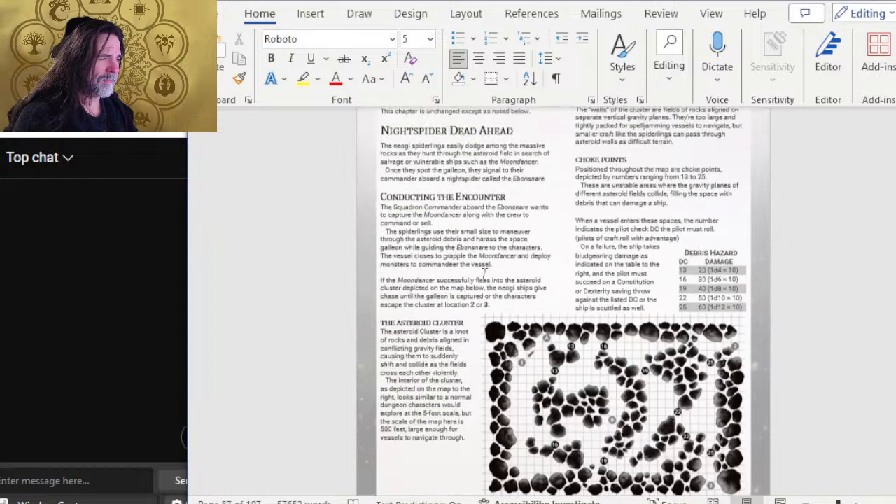
scroll(564, 301, "up", 10)
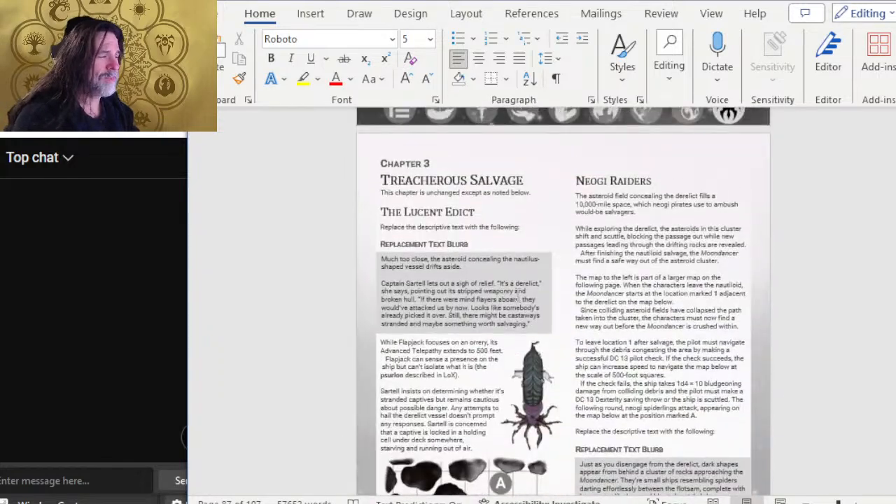
Review the Appendix 2 pages from Chapter 3 back to the Converting Light of Xaryxis opening, including the Star Moth encounter and Dark Star crew
scroll(502, 260, "up", 10)
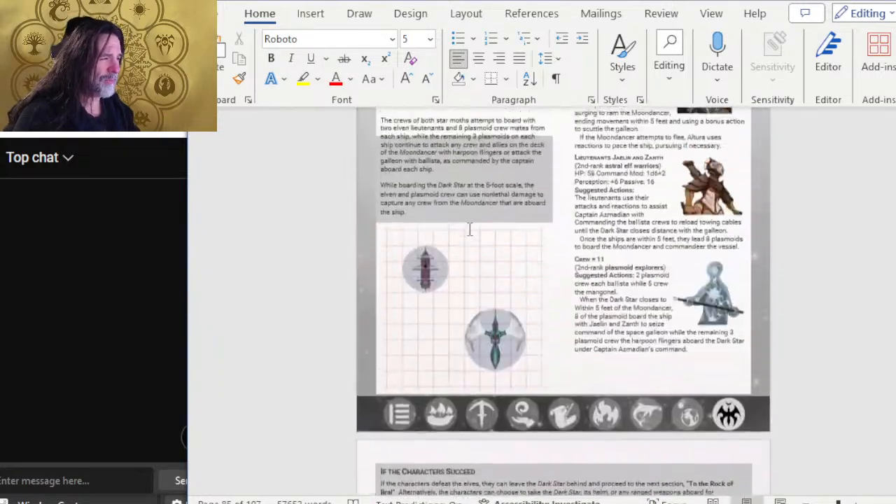
scroll(502, 261, "up", 10)
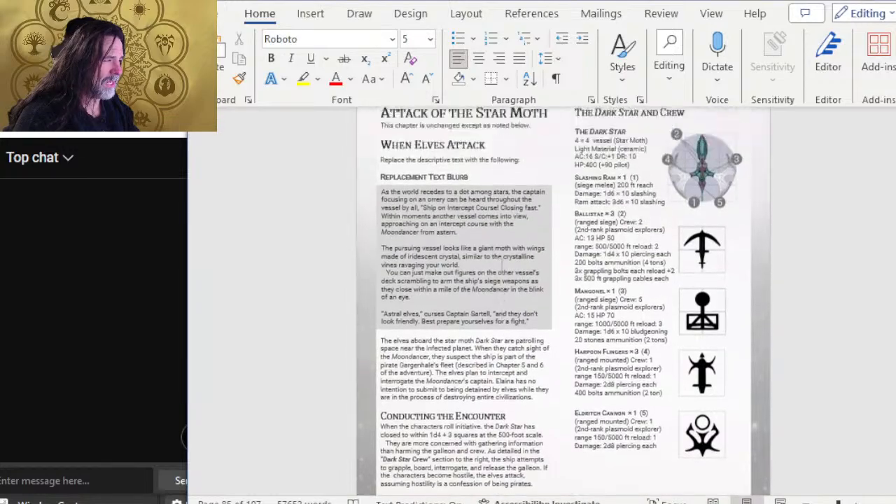
scroll(502, 263, "up", 2)
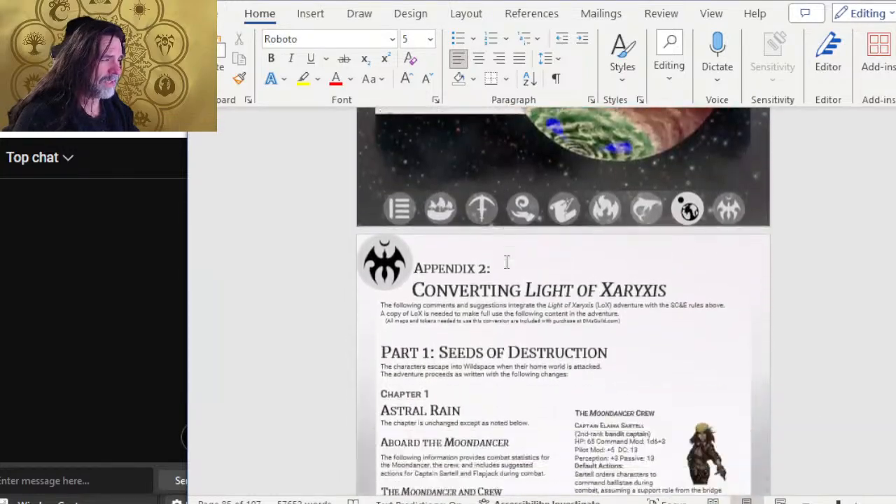
scroll(506, 260, "down", 12)
scroll(645, 230, "down", 12)
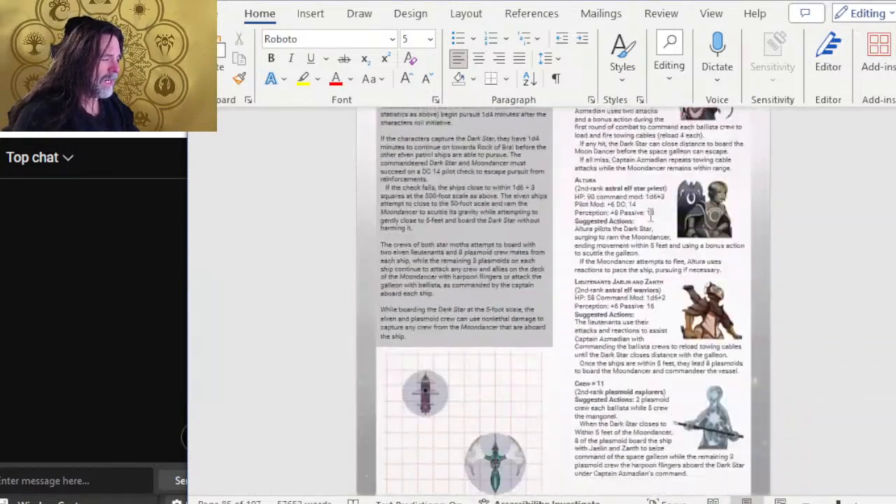
Glance at the cover artwork in Photoshop, and return to the Word document to examine the Treacherous Salvage page with its nautiloid and asteroid map
key("alt+Tab")
key("alt+Tab")
key("alt+Tab")
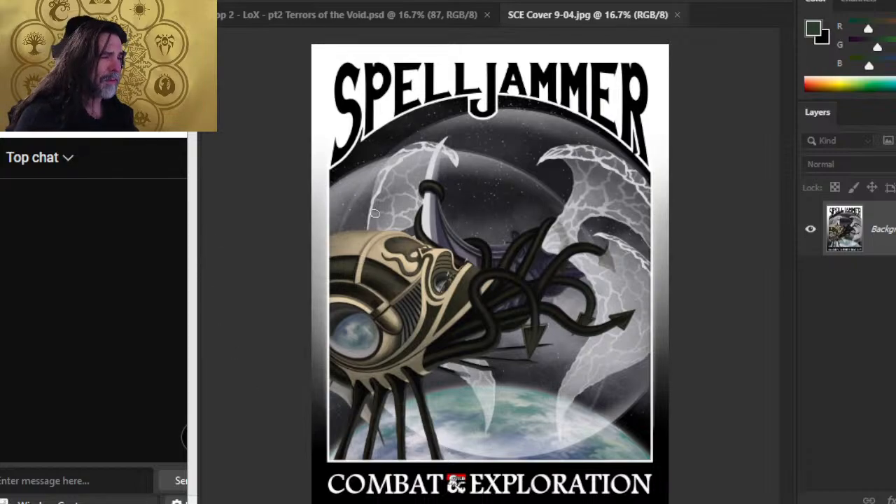
key("alt+Tab")
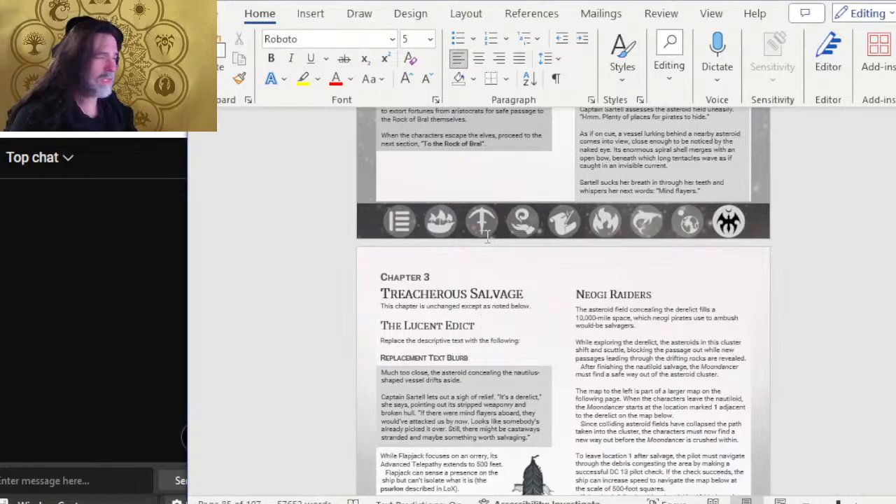
scroll(509, 306, "down", 5)
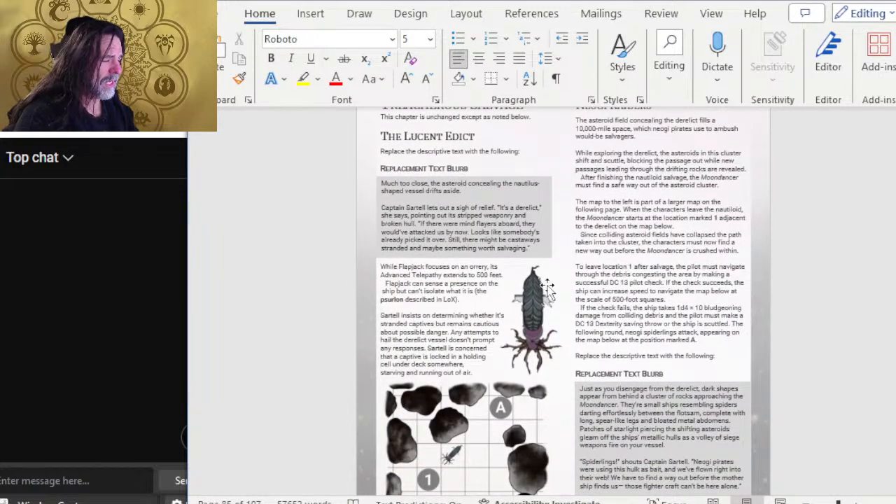
Switch to Chrome and look over the r/spelljammer community on Reddit and the top of the creator's X profile
key("alt+Tab")
key("alt+Tab")
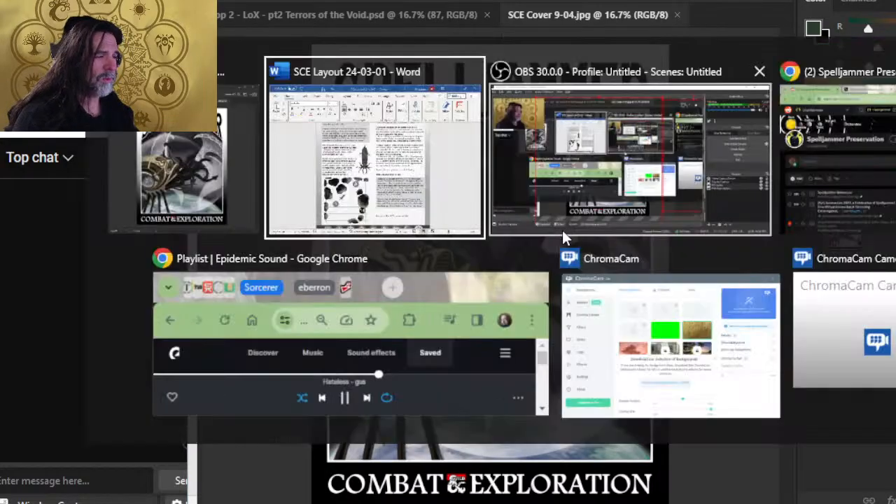
key("alt+Tab")
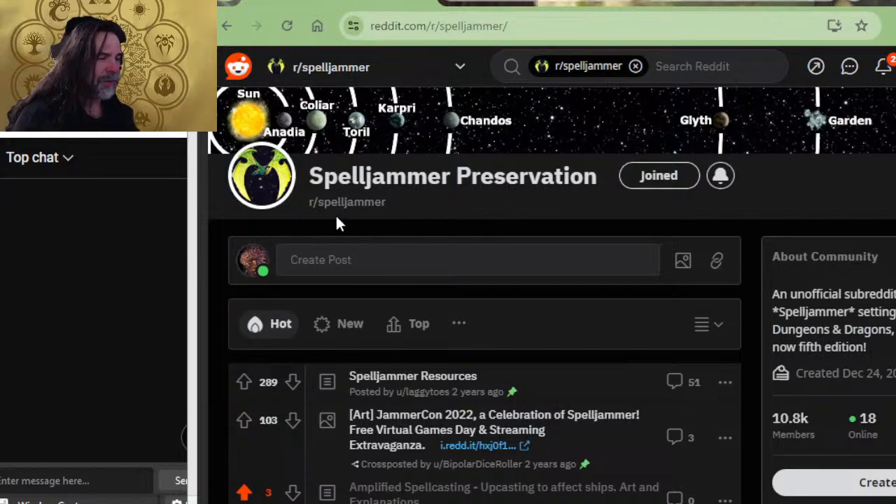
scroll(430, 285, "down", 5)
scroll(456, 274, "up", 5)
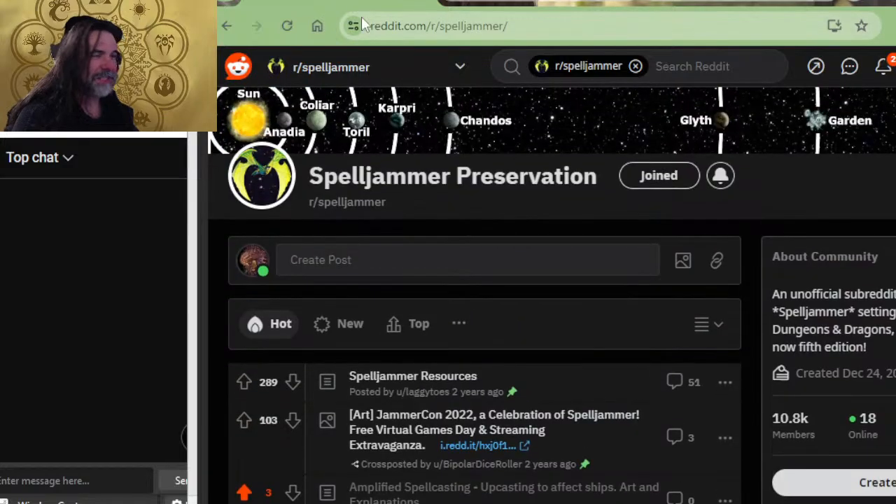
key("ctrl+Tab")
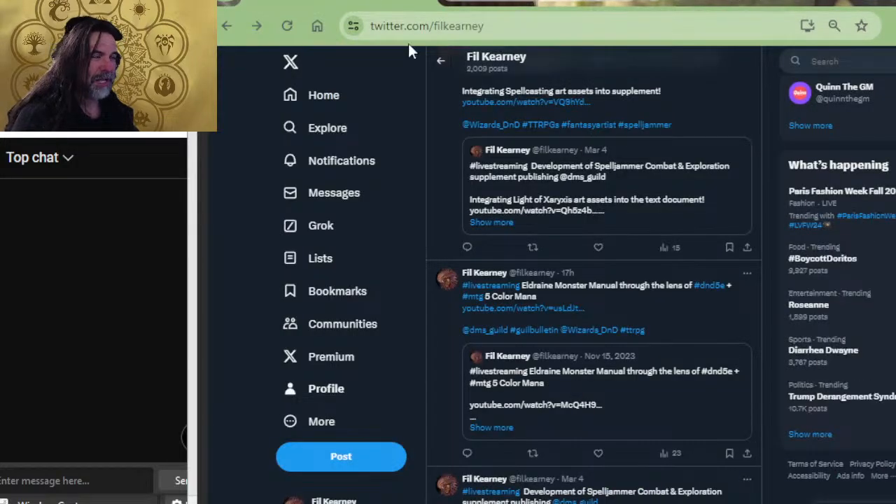
left_click(326, 392)
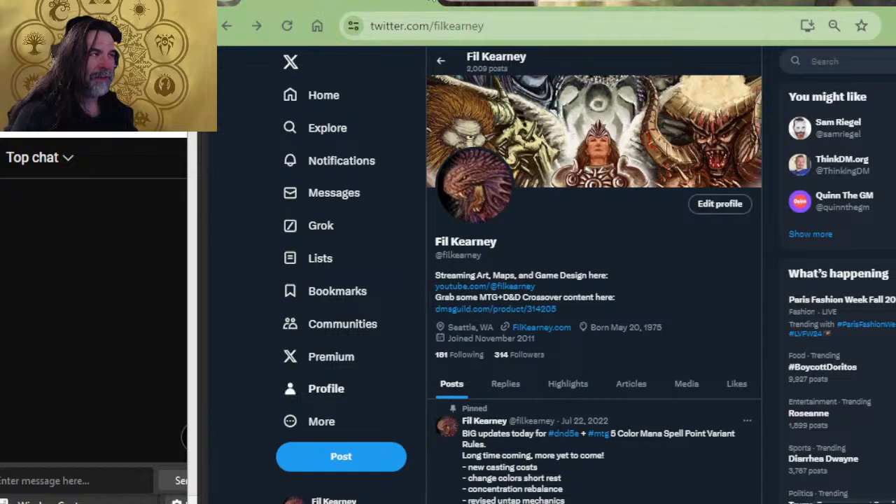
Like the Spelljammer Art Stream ep 343 video on YouTube and expand its full description
key("ctrl+Tab")
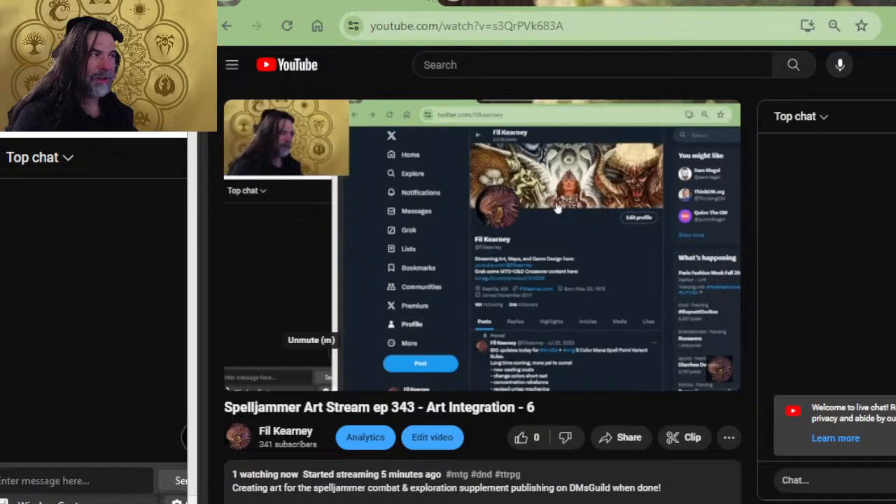
left_click(521, 437)
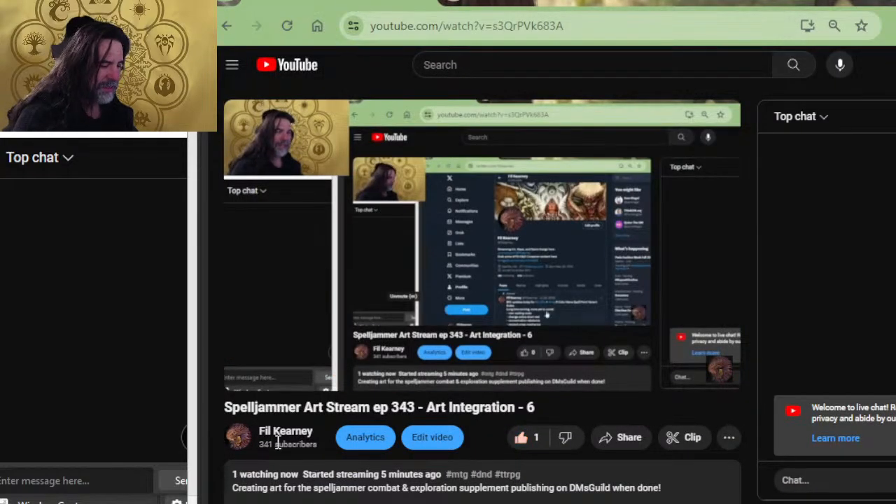
scroll(420, 351, "down", 2)
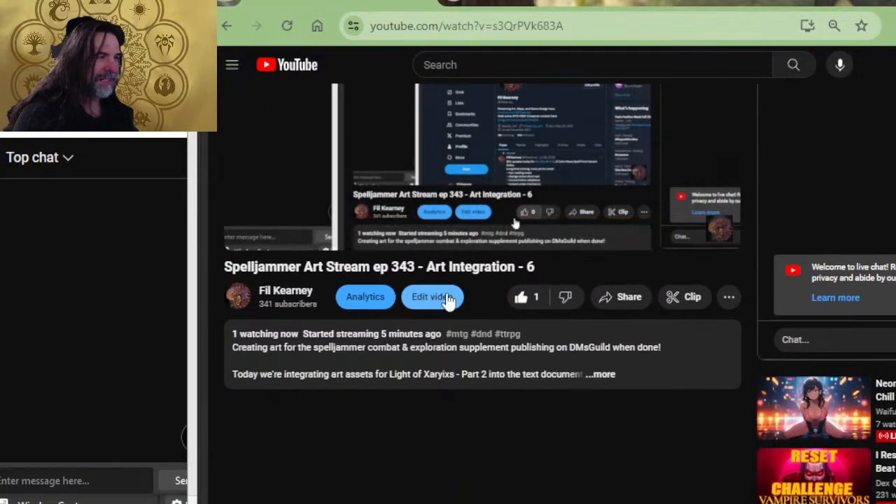
left_click(604, 375)
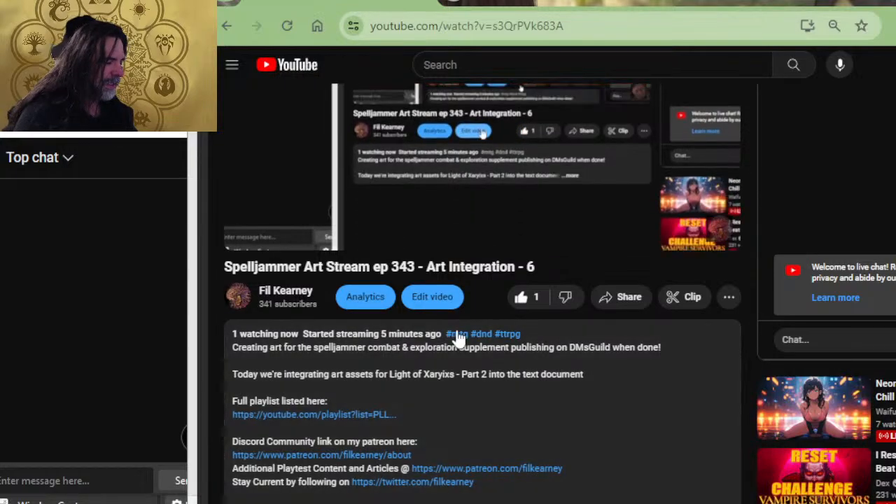
scroll(459, 336, "down", 2)
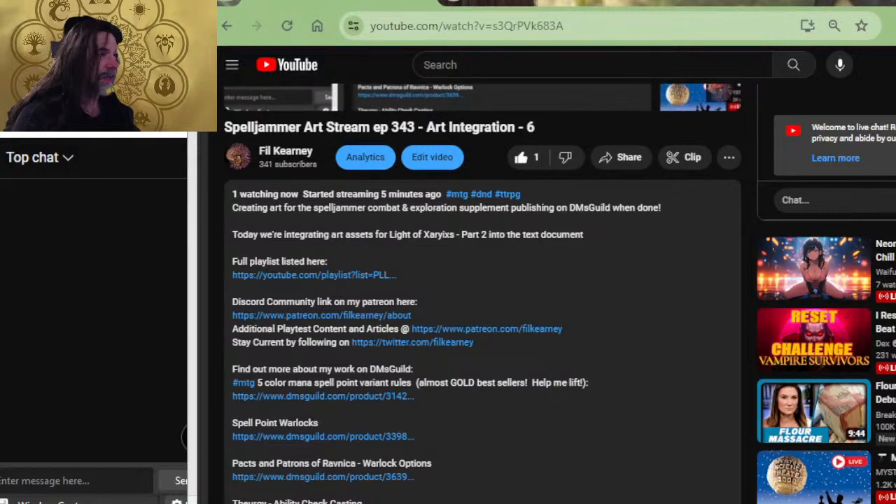
Switch to Photoshop, close SCE Cover 9-04.jpg and hide page group 87 in the Terrors of the Void document
key("alt+Tab")
key("alt+Tab")
key("alt+Tab")
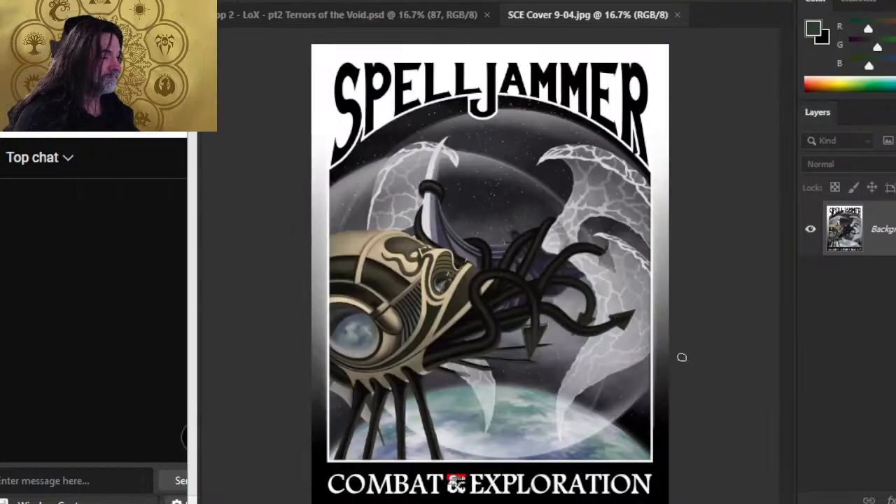
left_click(679, 14)
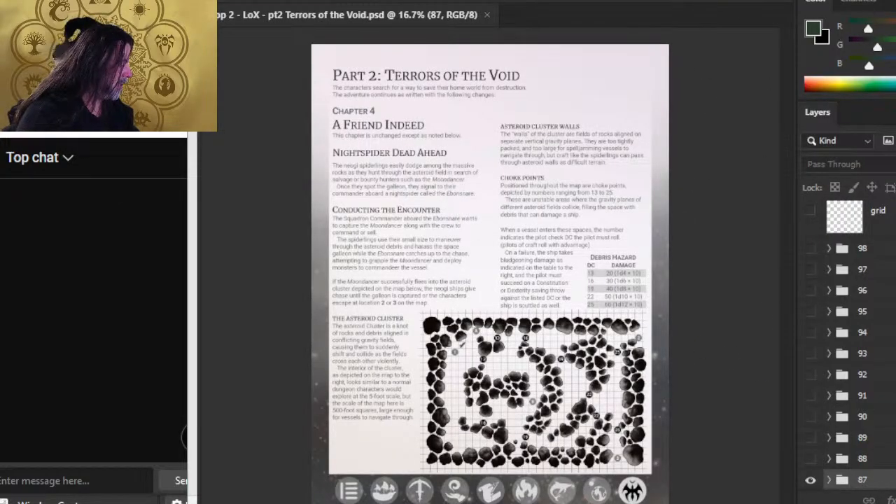
left_click(810, 481)
scroll(865, 410, "down", 1)
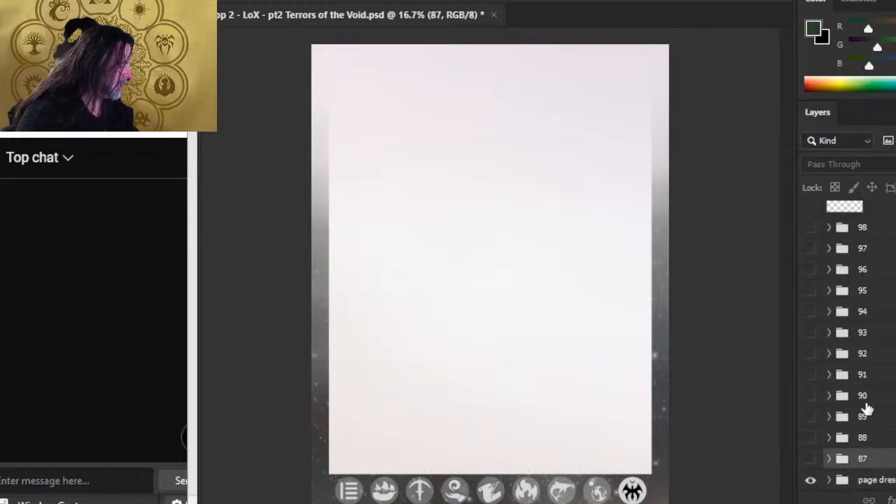
Preview page groups 88 through 92 one at a time, showing and hiding each
left_click(810, 442)
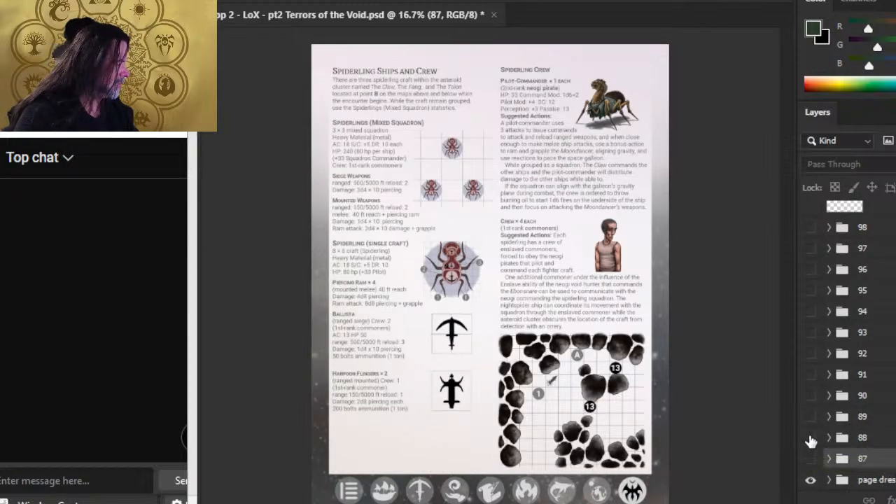
left_click(811, 436)
left_click(810, 417)
left_click(811, 417)
left_click(813, 394)
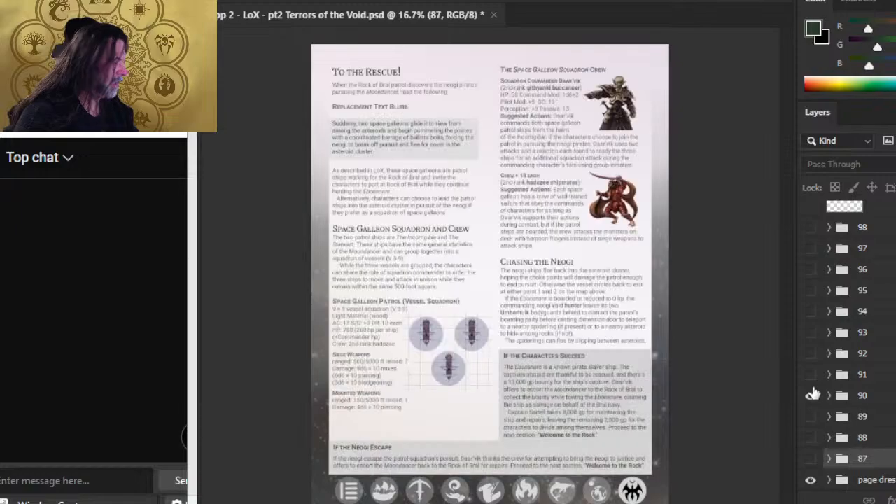
left_click(810, 396)
left_click(810, 375)
left_click(810, 374)
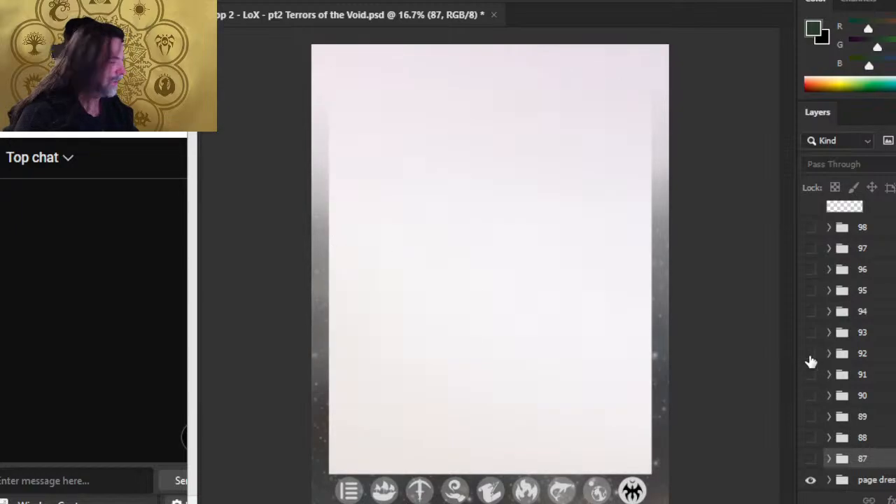
left_click(810, 354)
left_click(810, 354)
Preview page groups 93 through 98 one at a time, showing and hiding each
left_click(809, 334)
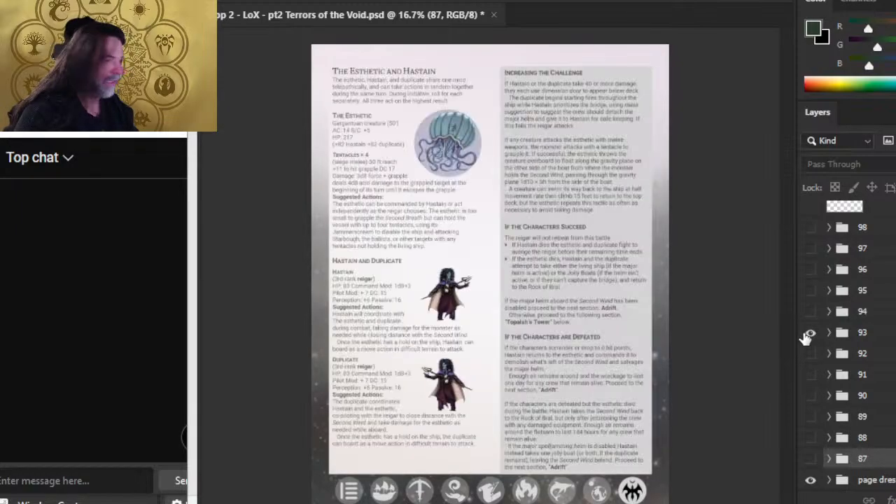
left_click(809, 334)
left_click(810, 312)
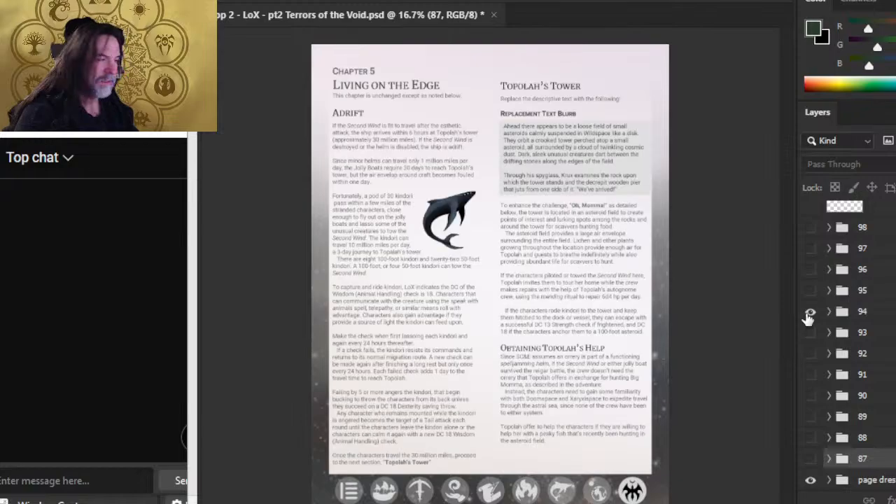
left_click(810, 312)
left_click(811, 291)
left_click(811, 291)
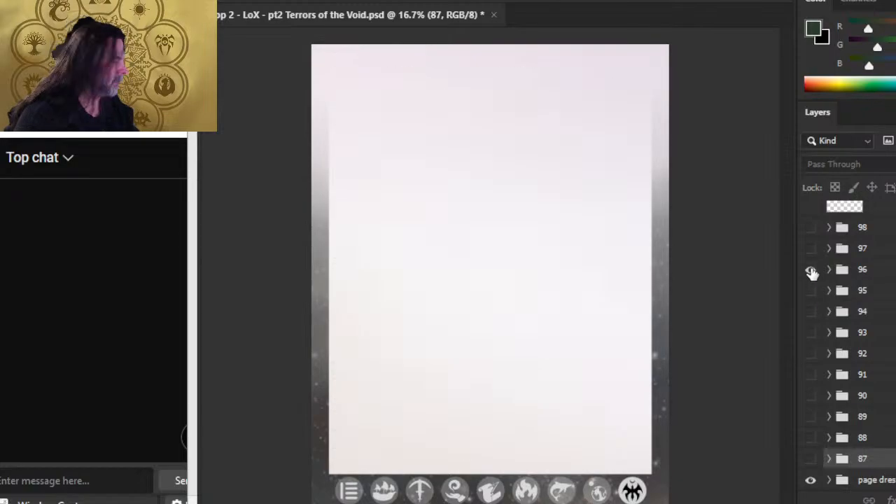
left_click(811, 269)
left_click(810, 270)
left_click(810, 249)
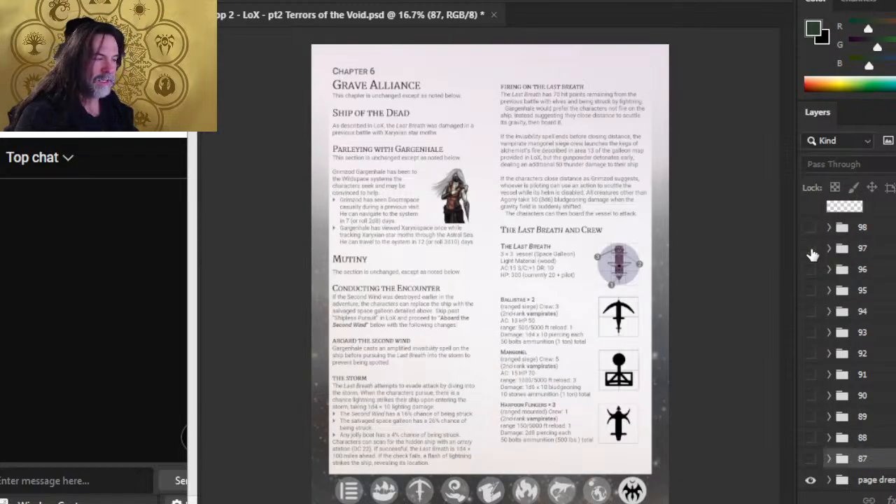
left_click(811, 251)
left_click(810, 229)
left_click(810, 229)
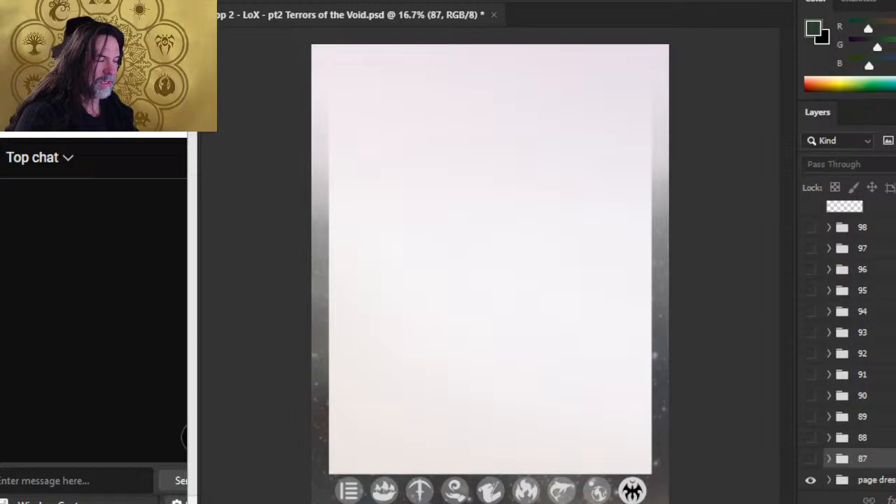
Show and select page group 88 with the Spiderling Ships and Crew layout, and expand it to list its layers
left_click(810, 440)
left_click(835, 440)
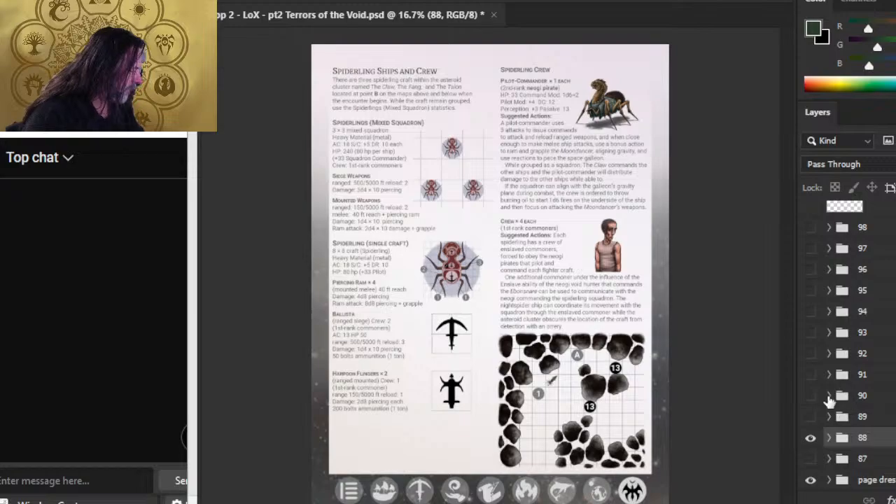
left_click(812, 438)
left_click(812, 438)
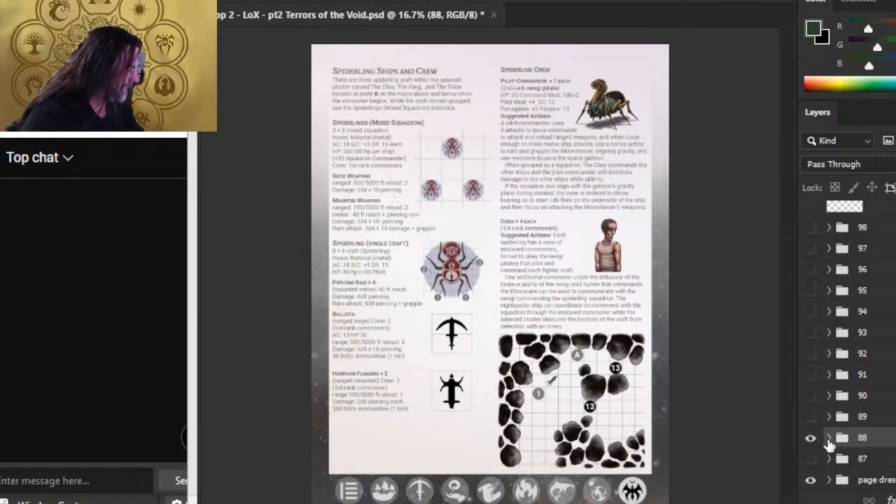
left_click(829, 438)
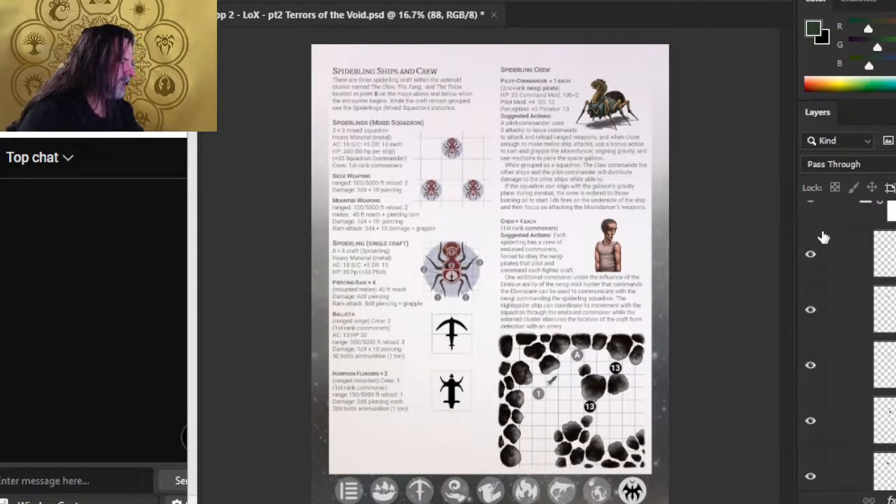
scroll(823, 265, "up", 3)
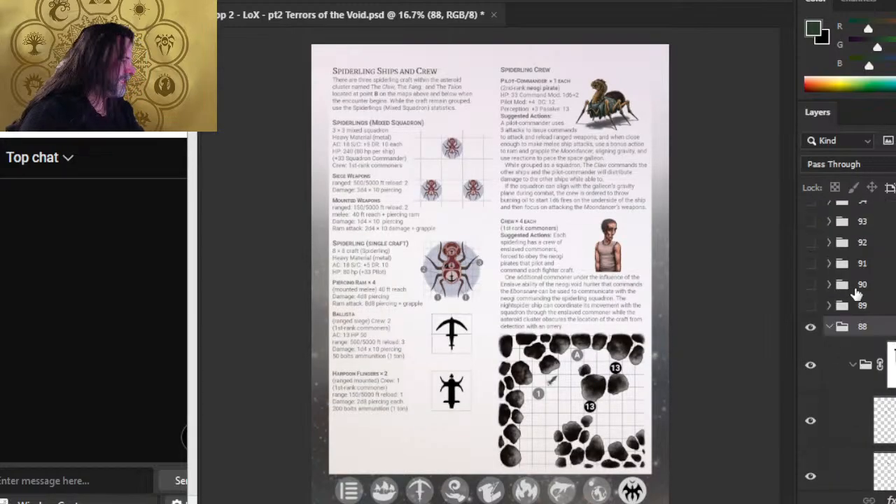
Collapse the first subgroups inside page group 88 and toggle the visibility of the top two to identify their artwork
left_click(852, 371)
left_click(853, 368)
left_click(811, 380)
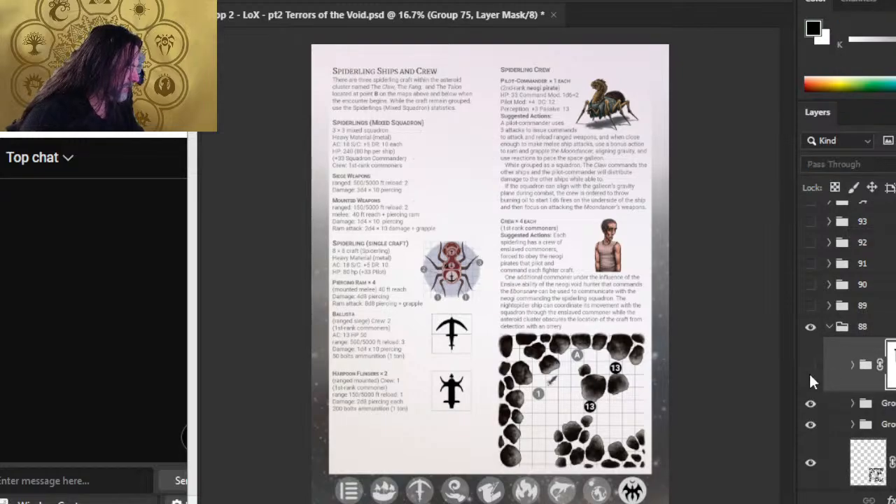
left_click(811, 380)
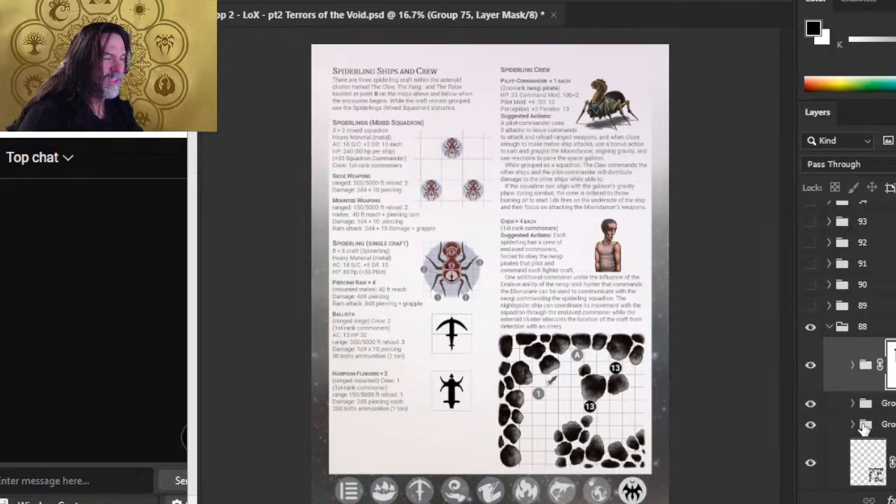
left_click(811, 404)
left_click(811, 404)
left_click(811, 404)
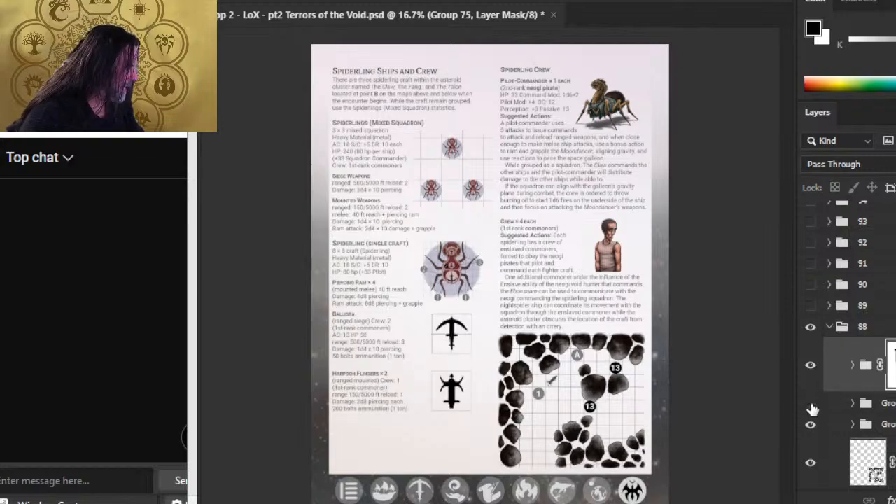
left_click(811, 404)
Combine the top two subgroups of page group 88, holding the left-column ship art, into one group named "left"
left_click(828, 405)
left_click(833, 364, "shift")
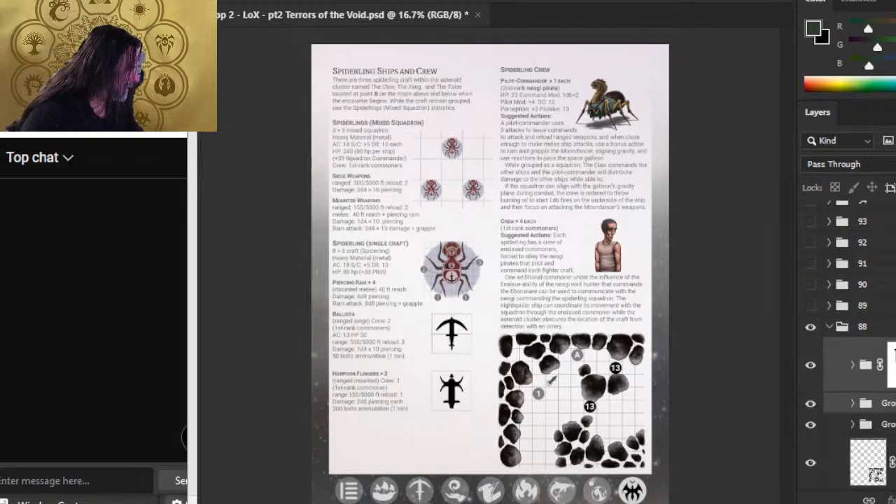
key("ctrl+g")
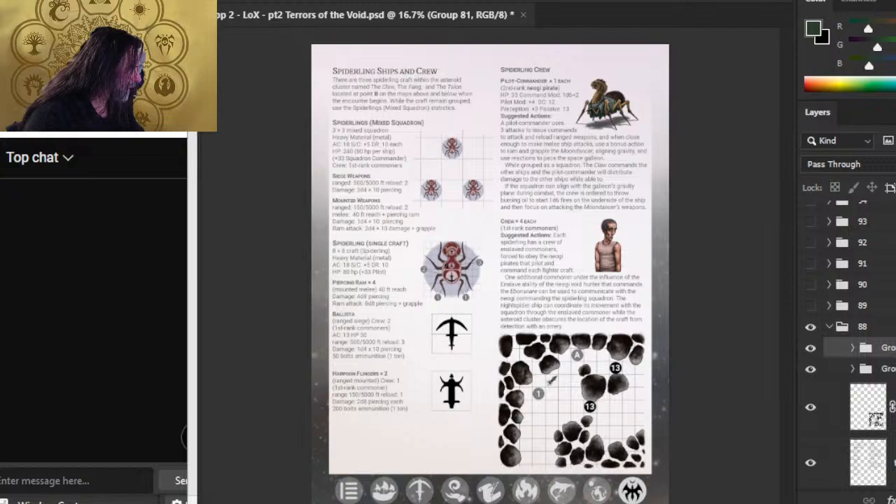
double_click(888, 348)
type("left")
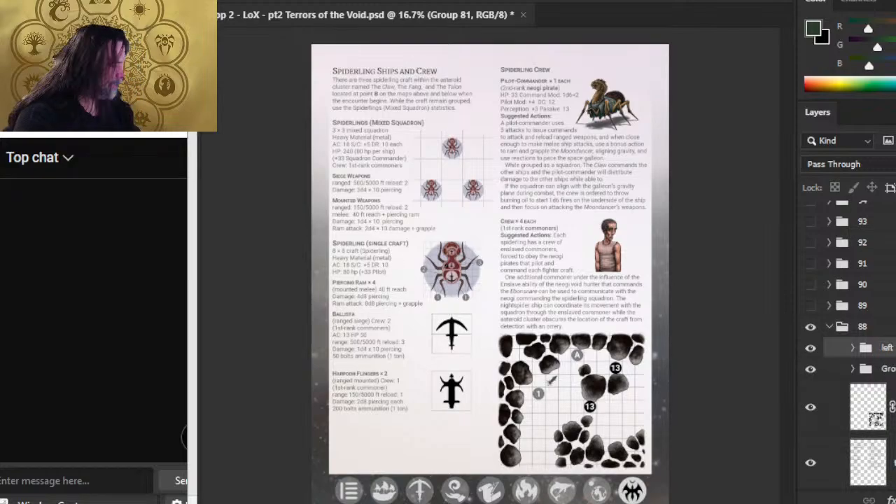
key("Return")
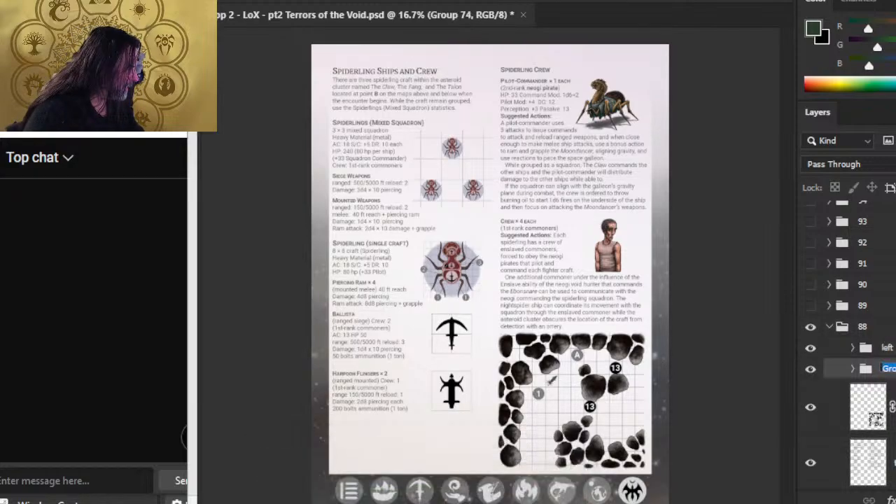
Rename the remaining subgroup below "left" in page group 88 as "right"
double_click(884, 368)
type("r")
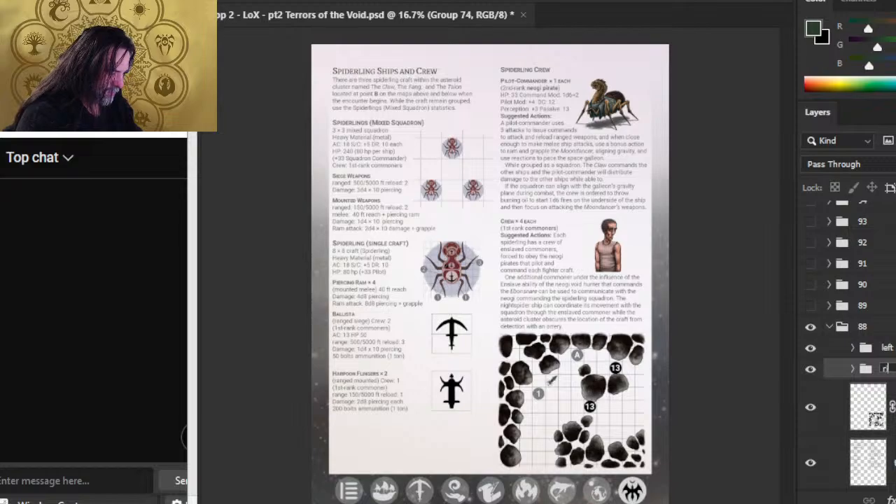
type("ight")
key("Return")
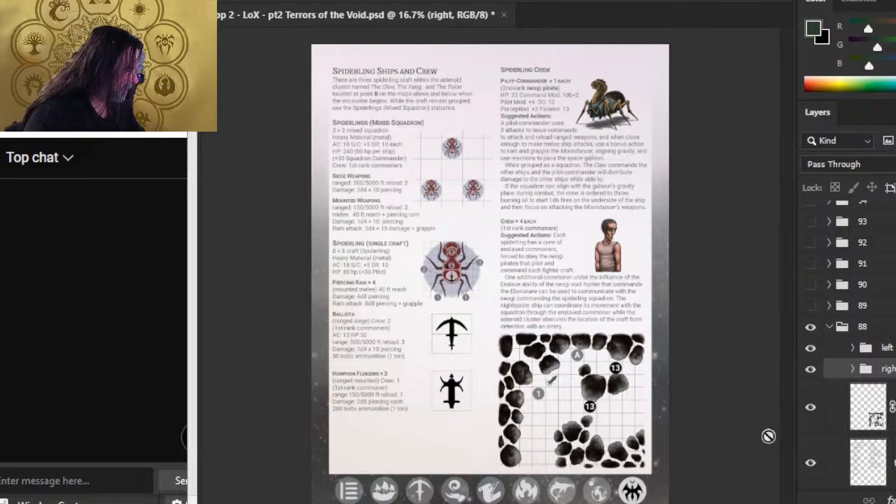
Check the asteroid map layer's visibility, then put the layer in its own group named "bottom" within page group 88
left_click(811, 409)
left_click(811, 411)
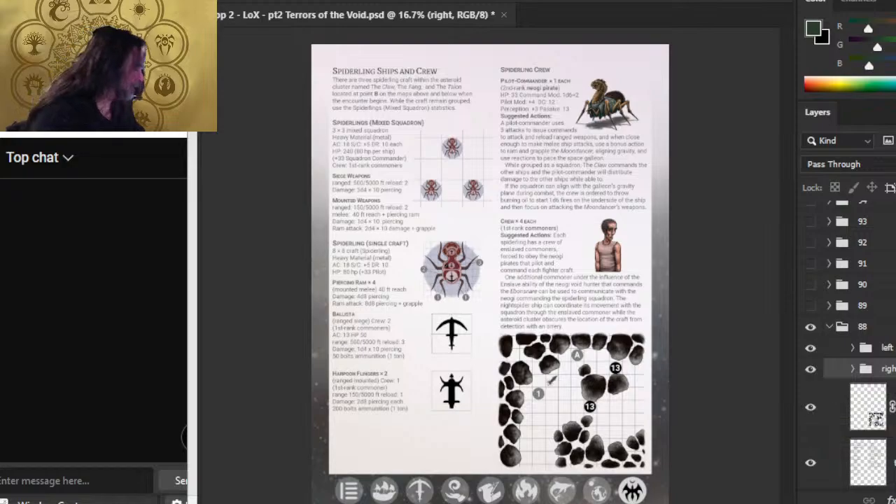
left_click(869, 407)
key("ctrl+g")
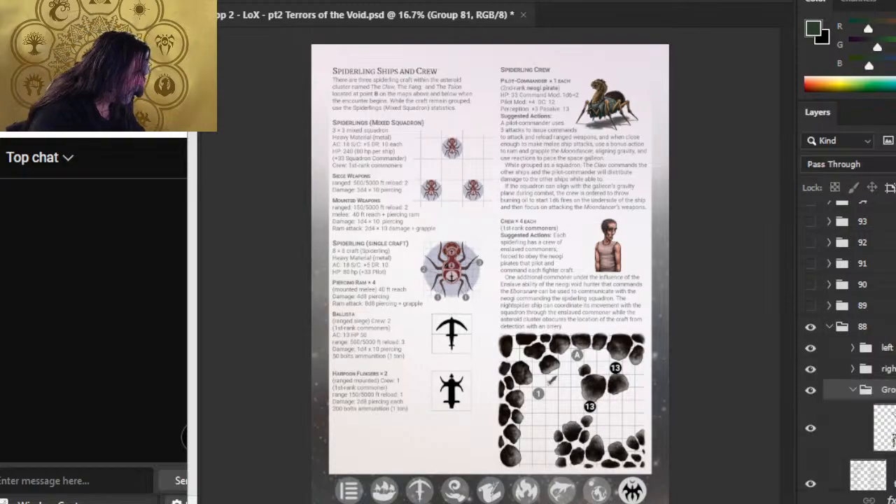
double_click(885, 389)
type("bottom")
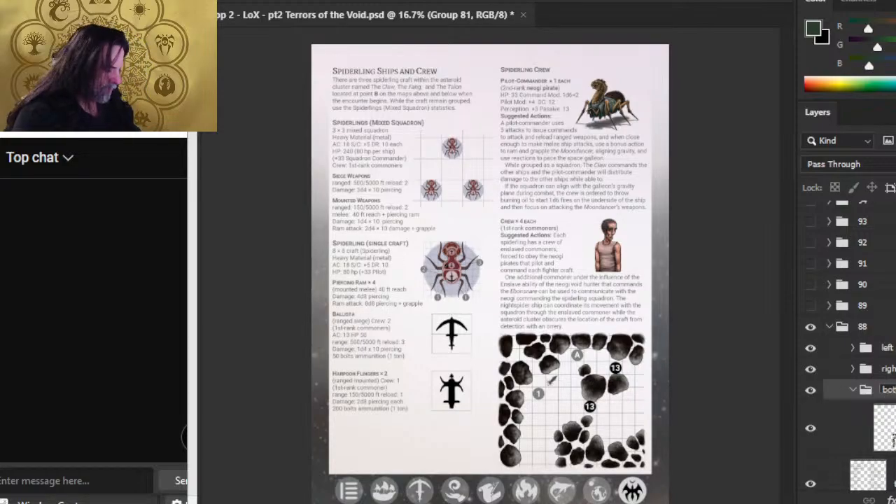
key("Return")
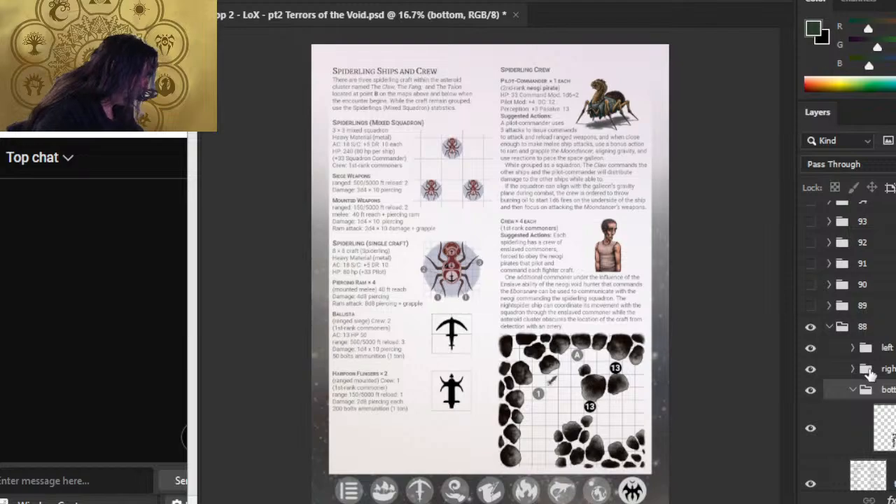
Switch to the SCE Layout 24-03-01 document in Word and survey the multi-page overview from Part 2 back to the Exploration chapter
key("alt+Tab")
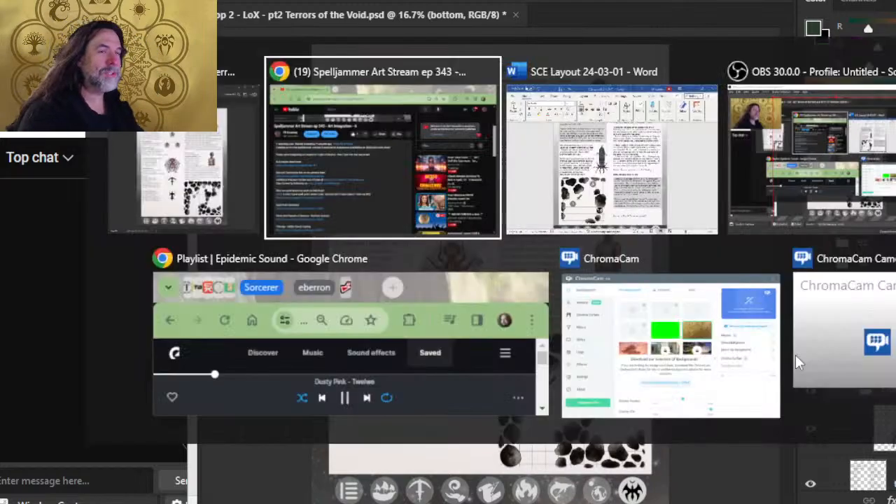
key("alt+Tab")
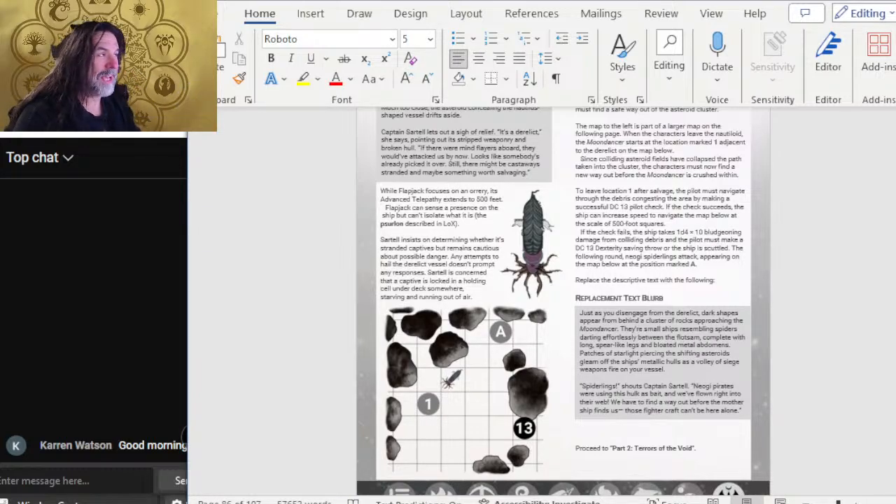
scroll(576, 256, "down", 3)
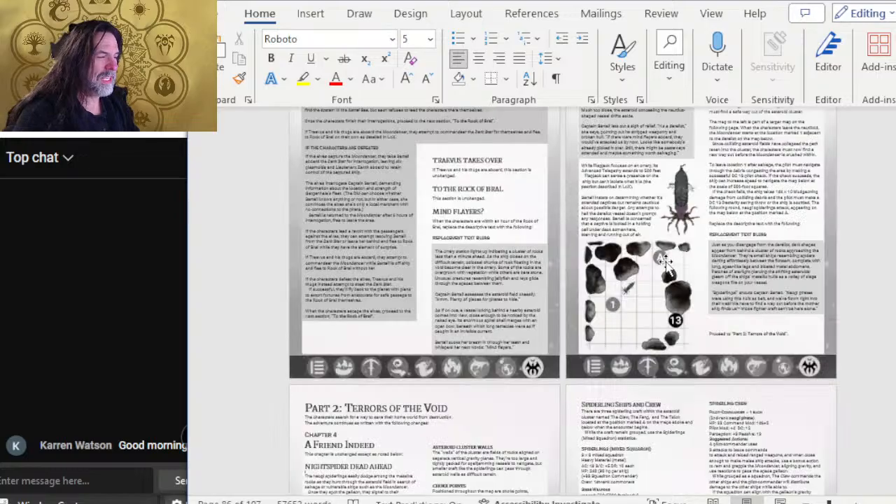
scroll(662, 263, "down", 2)
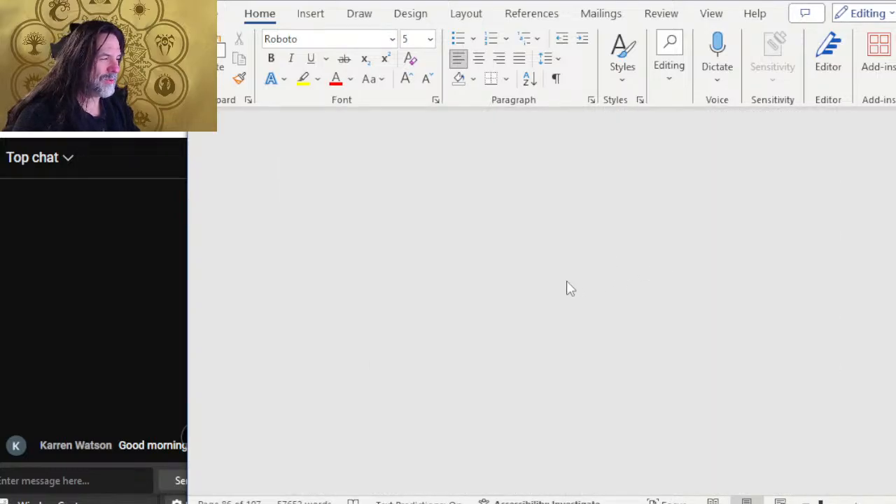
scroll(609, 231, "up", 3)
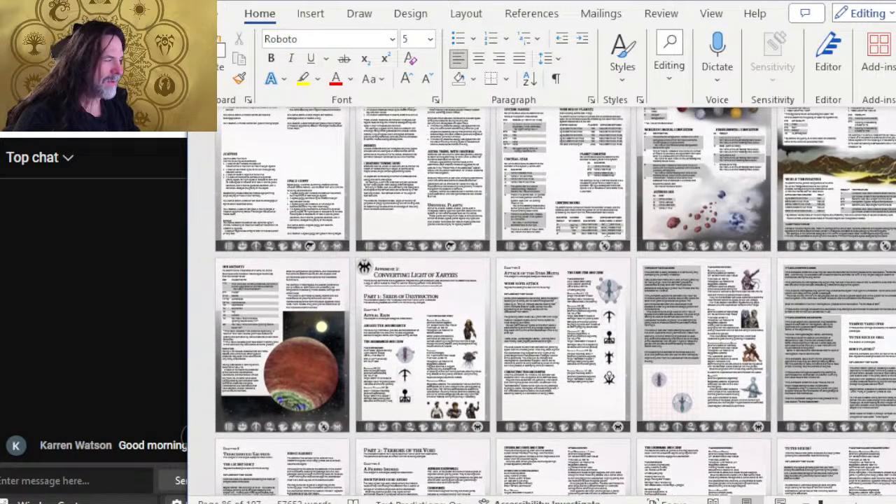
scroll(608, 222, "up", 3)
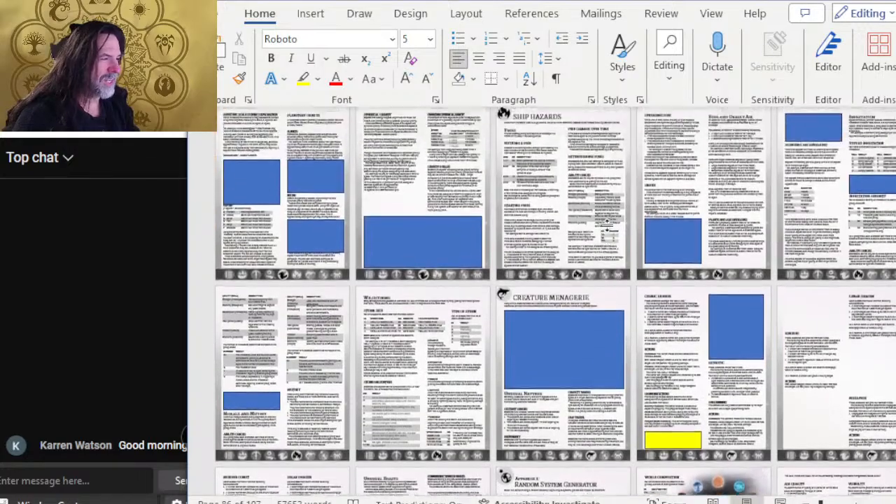
scroll(662, 388, "up", 3)
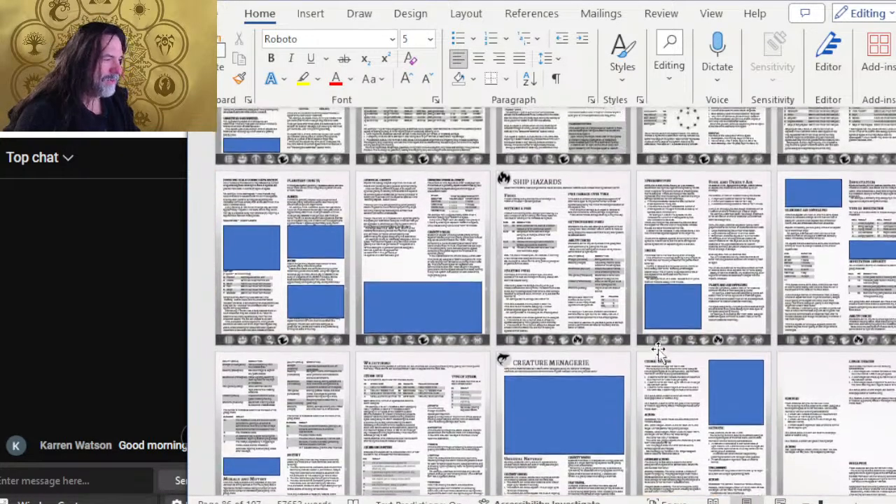
scroll(560, 301, "up", 6)
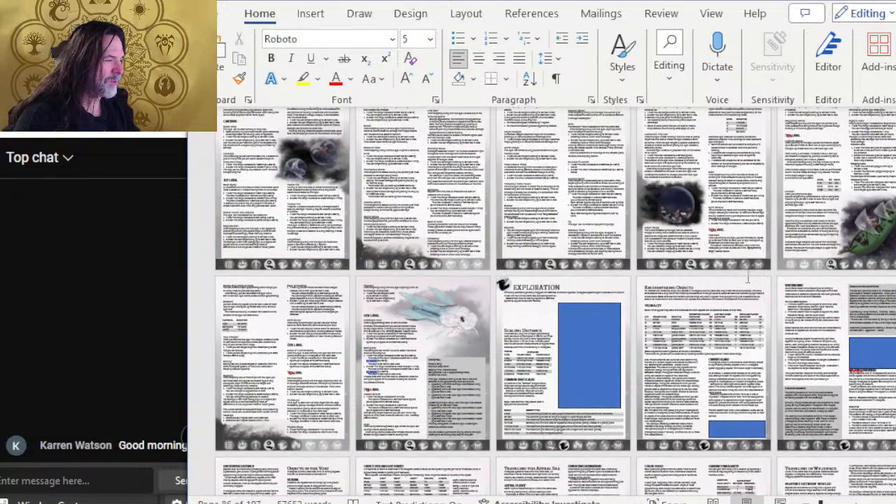
Examine the art placeholders on the pages from Exploration through Ship Hazards and Creature Menagerie to the appendices
scroll(724, 279, "down", 3)
scroll(724, 278, "down", 3)
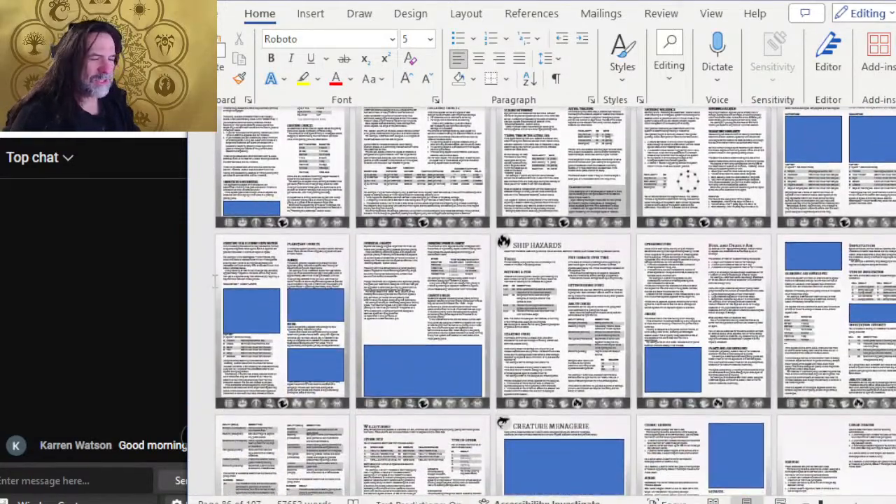
scroll(841, 242, "up", 4)
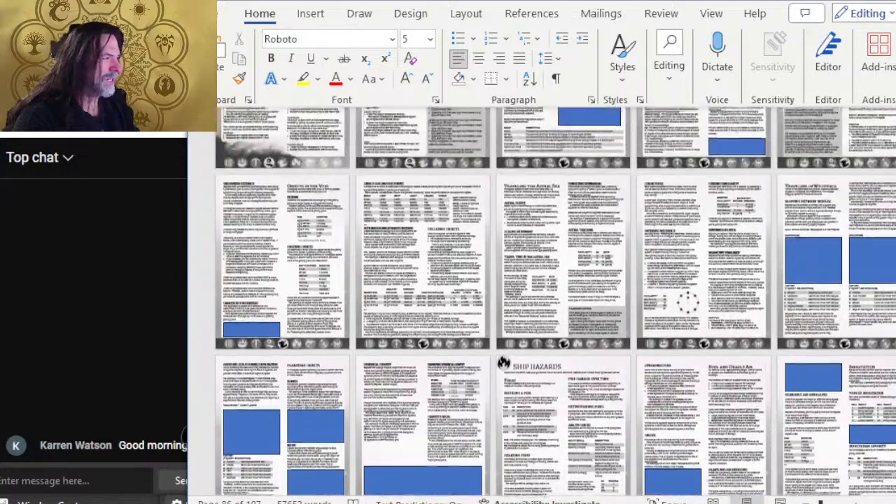
scroll(700, 210, "up", 1)
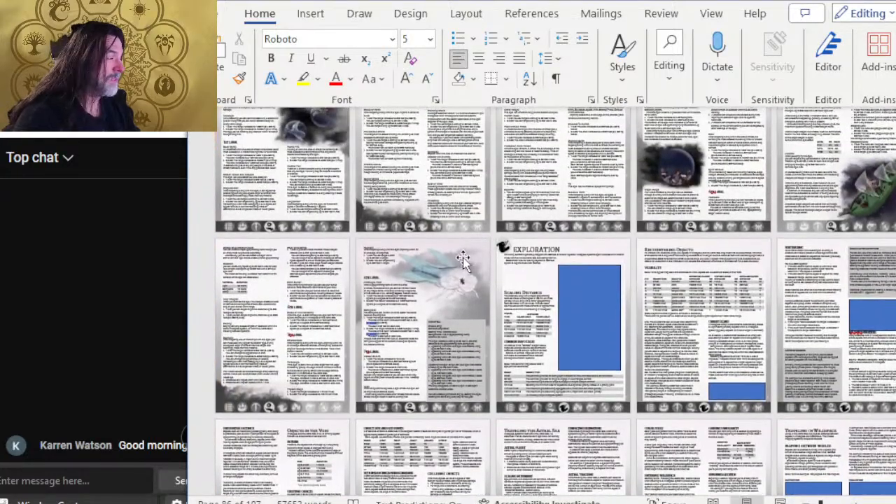
scroll(694, 210, "down", 1)
scroll(686, 214, "down", 3)
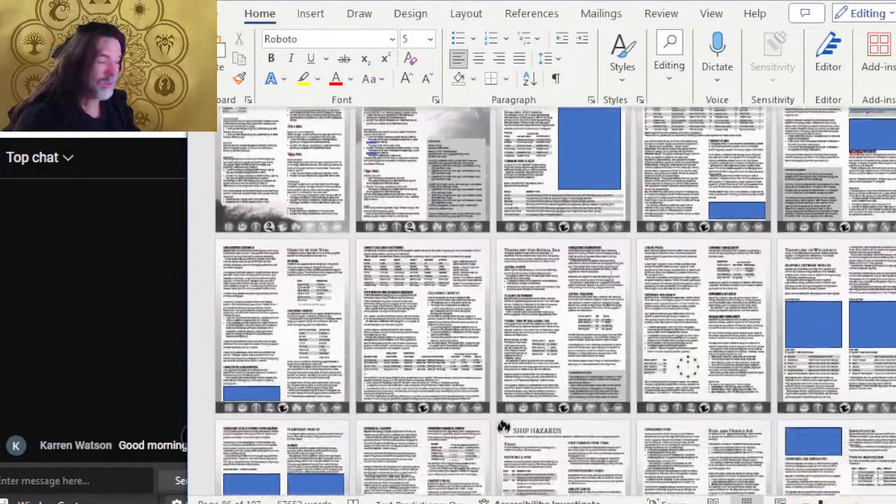
scroll(819, 282, "down", 3)
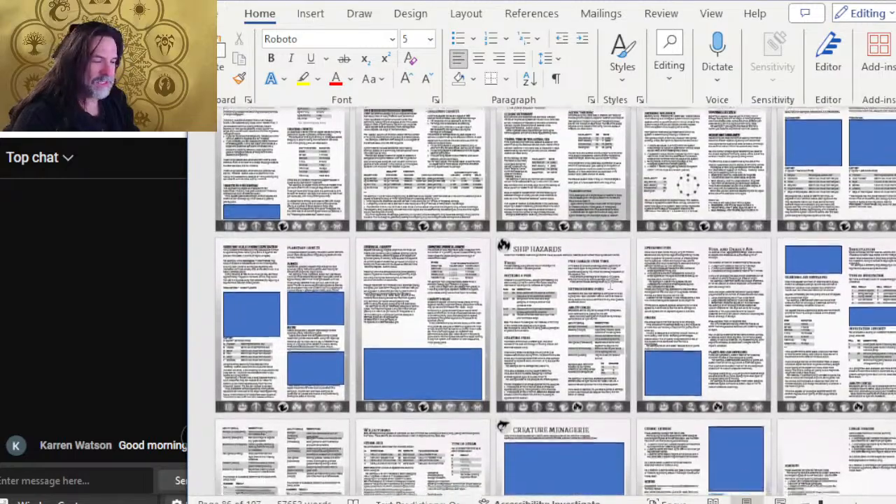
scroll(715, 247, "down", 2)
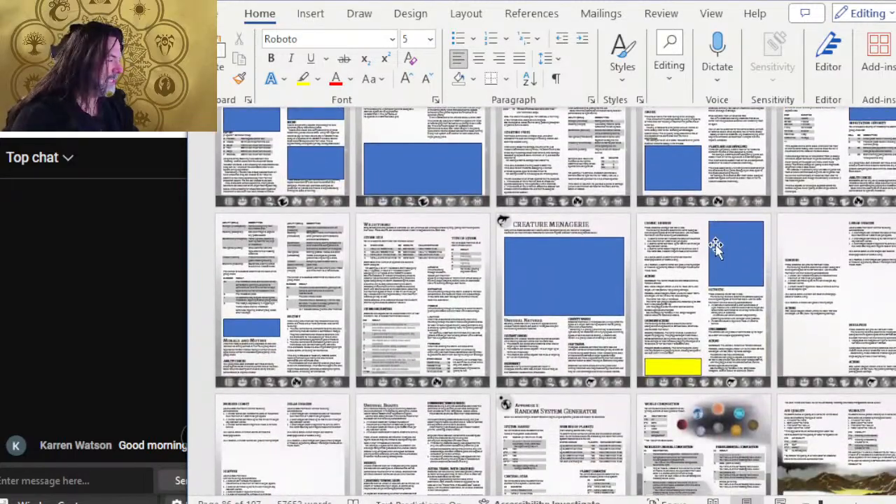
scroll(711, 249, "down", 1)
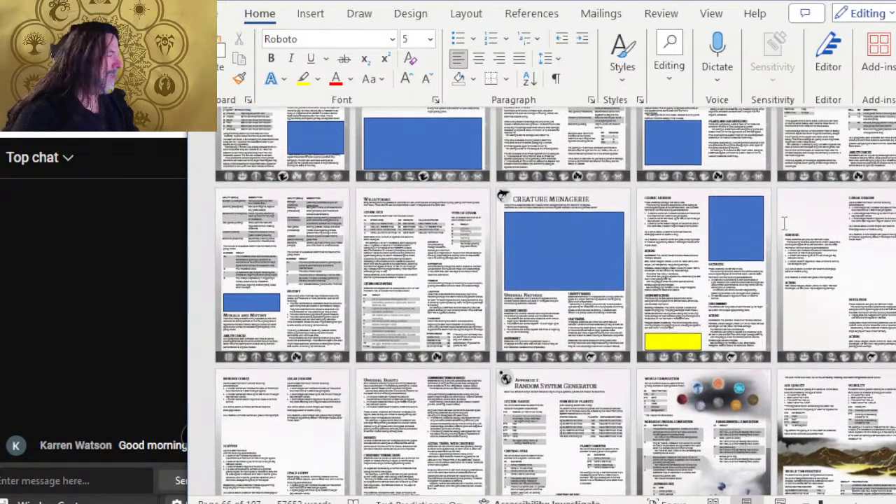
scroll(375, 355, "down", 2)
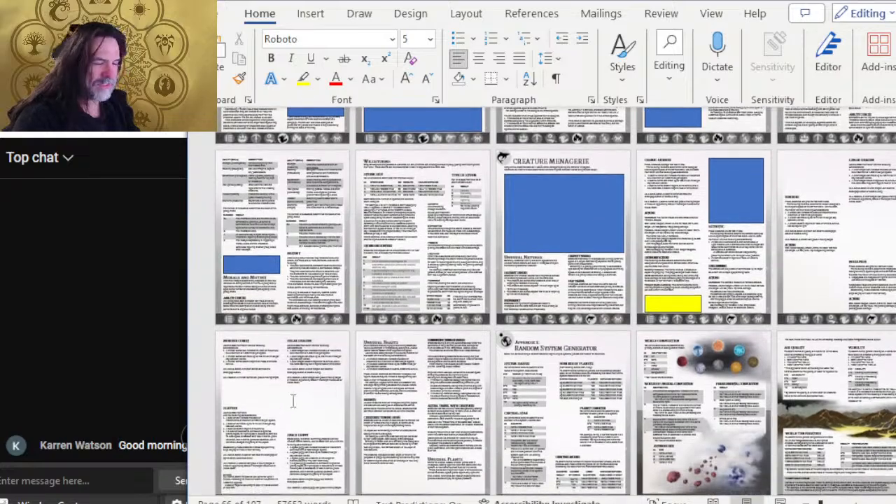
scroll(660, 293, "up", 3)
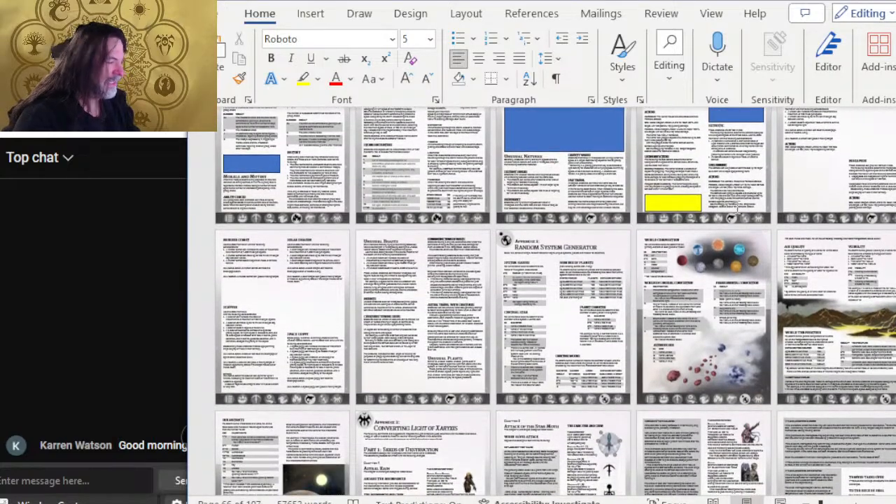
Review the page overview backward from Creature Menagerie through Exploration to the illustrated spell pages, comparing placeholders with finished art
scroll(660, 293, "up", 1)
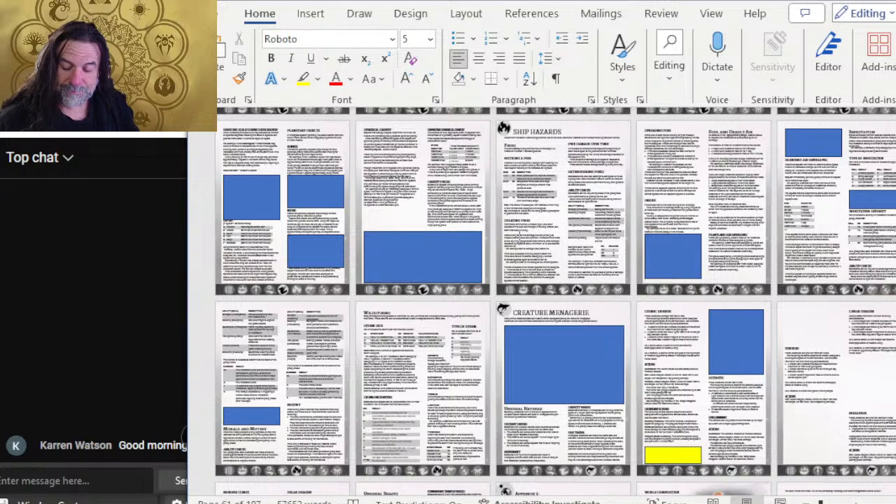
scroll(555, 302, "up", 4)
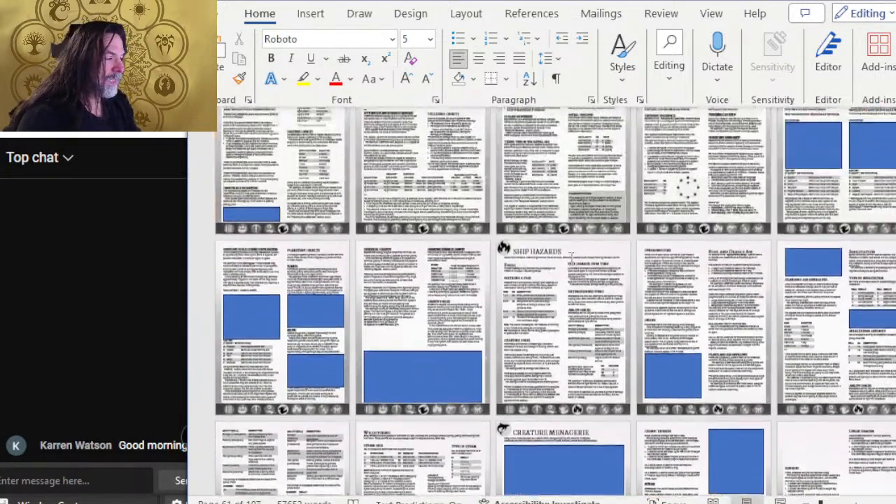
scroll(578, 228, "up", 3)
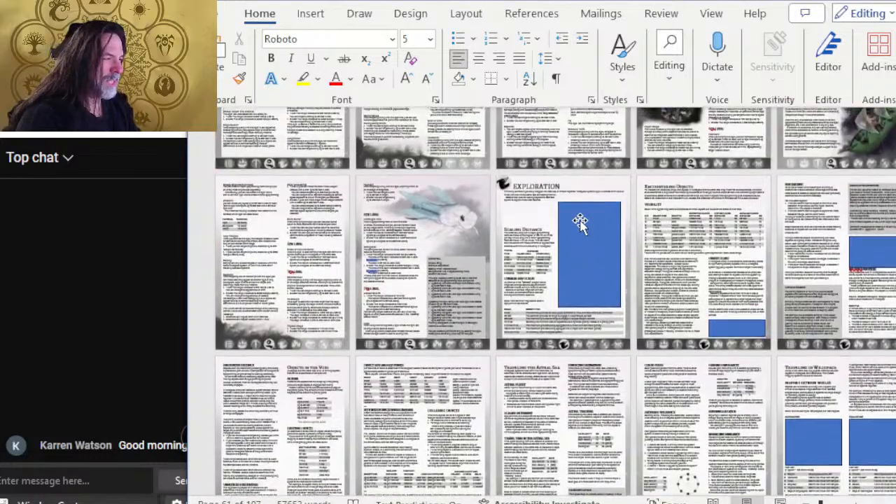
scroll(535, 269, "up", 3)
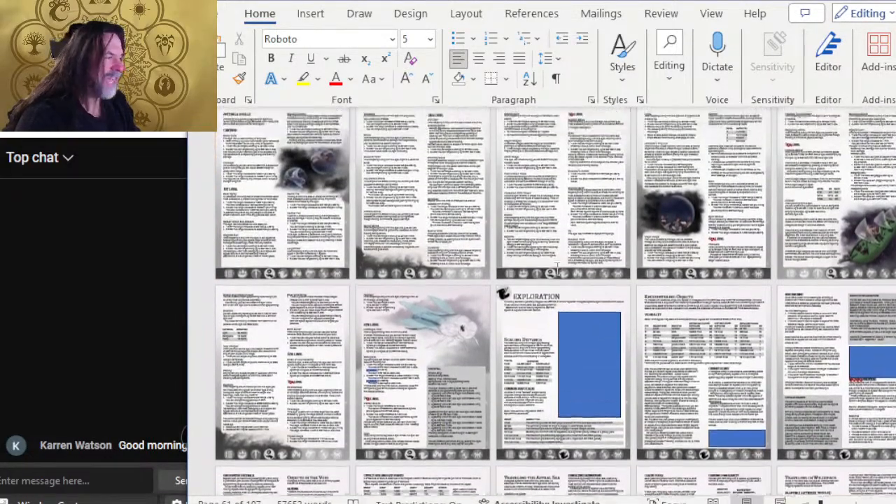
scroll(470, 242, "up", 1)
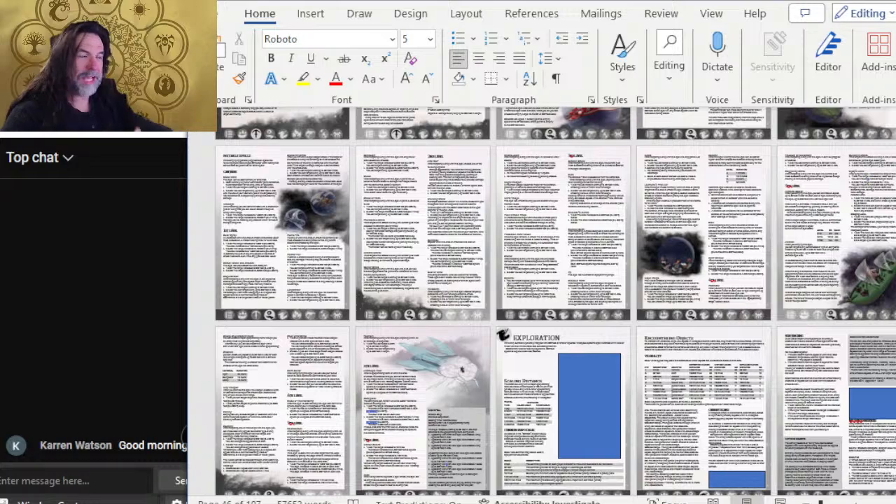
Review the page overview around the Exploration chapter, comparing the illustrated spell pages with the art placeholders up to Ship Hazards
scroll(434, 371, "down", 2)
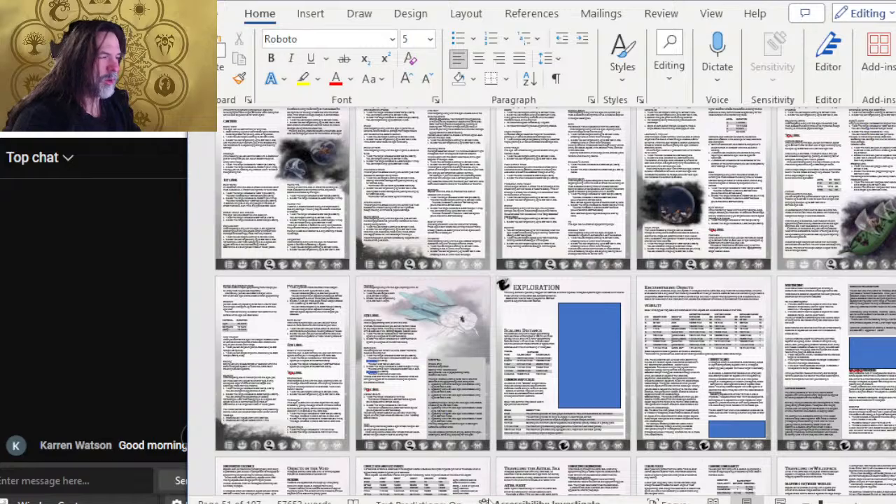
scroll(558, 335, "up", 1)
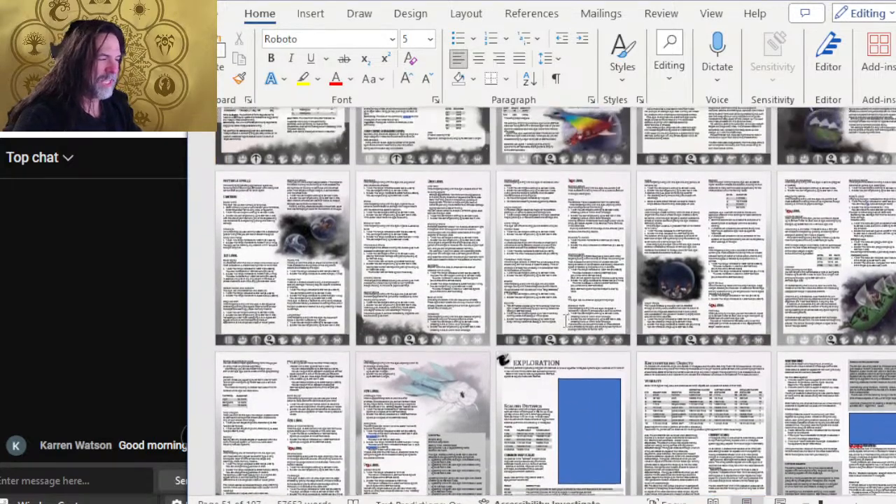
scroll(546, 297, "down", 1)
scroll(541, 290, "down", 4)
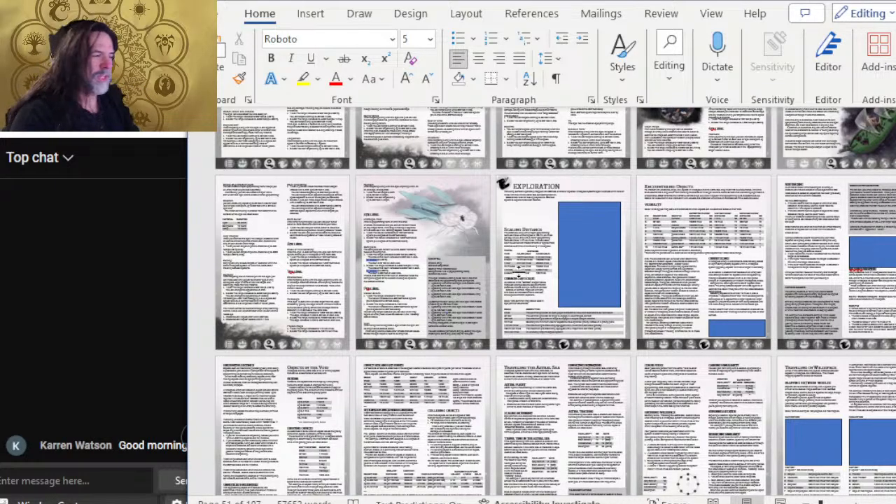
scroll(525, 273, "down", 1)
scroll(556, 205, "down", 3)
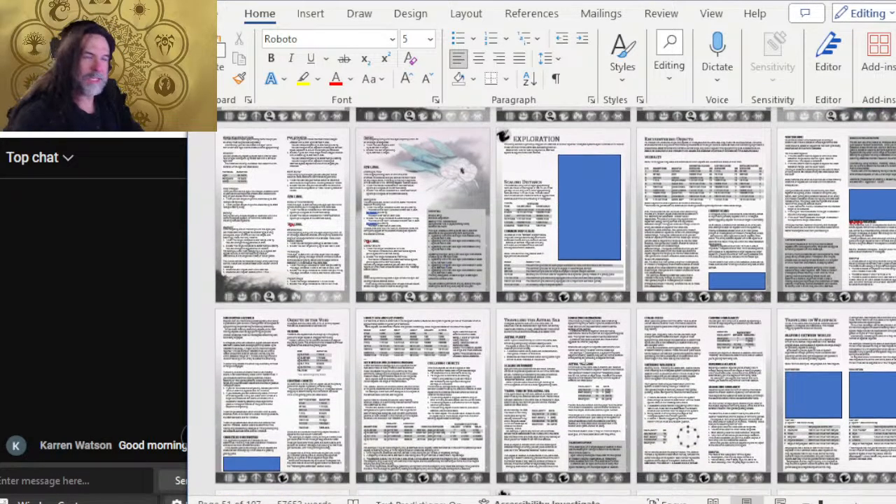
scroll(551, 322, "down", 6)
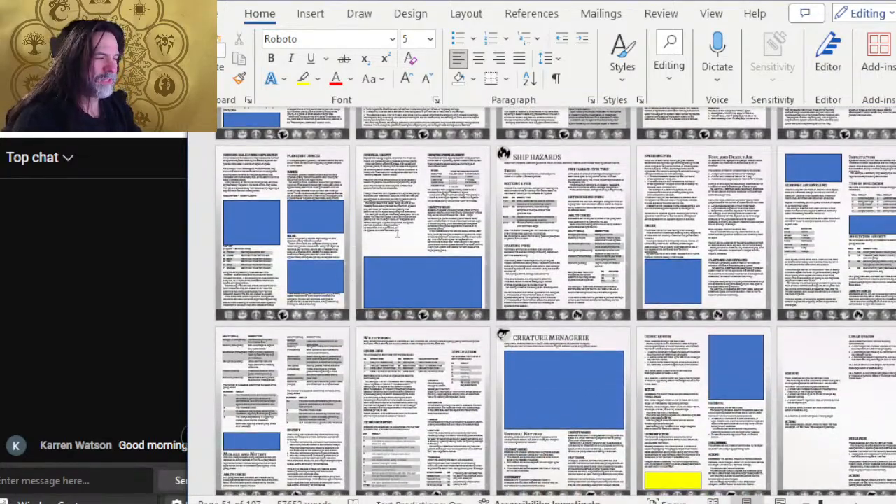
scroll(483, 221, "up", 7)
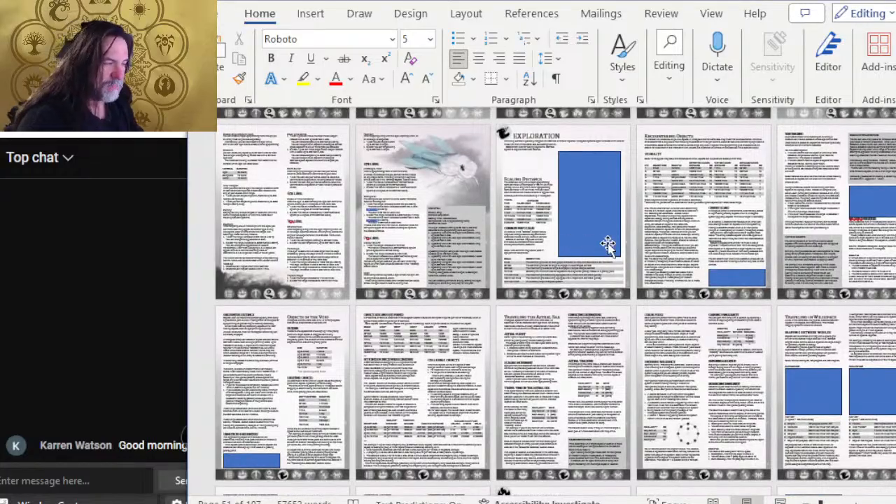
scroll(590, 253, "up", 2)
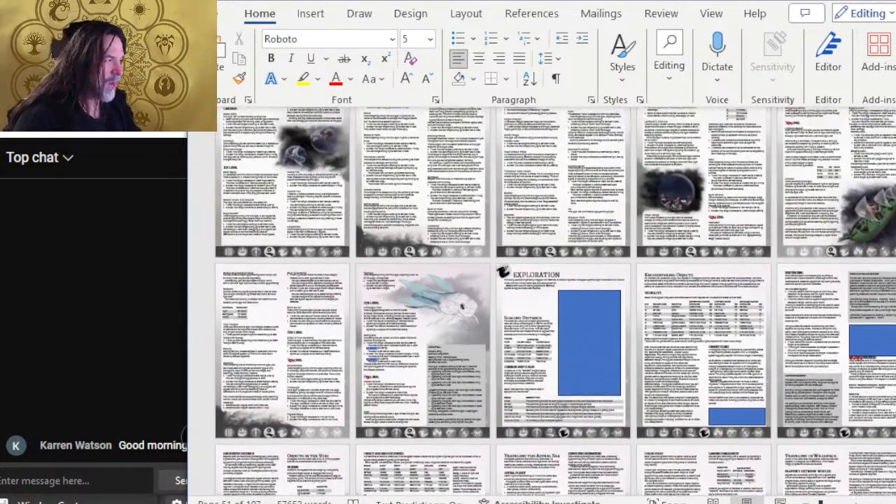
Examine the page overview from Ship Hazards and Creature Menagerie through Appendix 1 to Part 2: Terrors of the Void
scroll(590, 254, "down", 10)
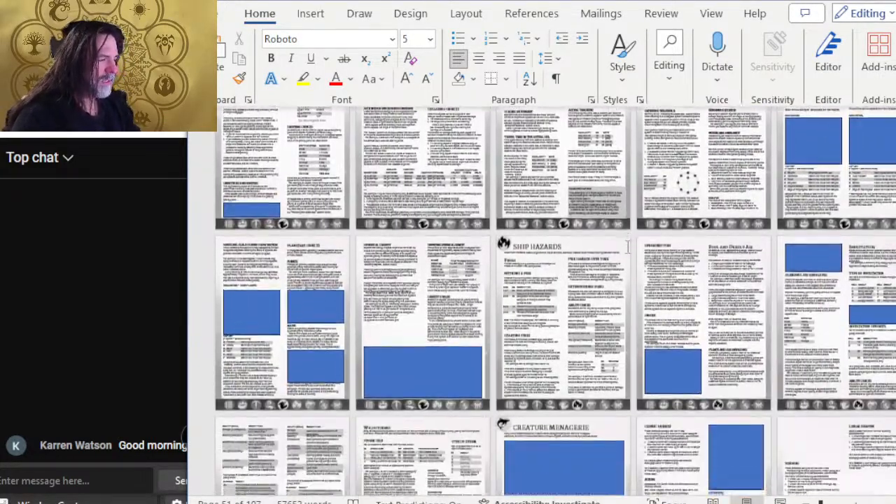
scroll(617, 256, "down", 10)
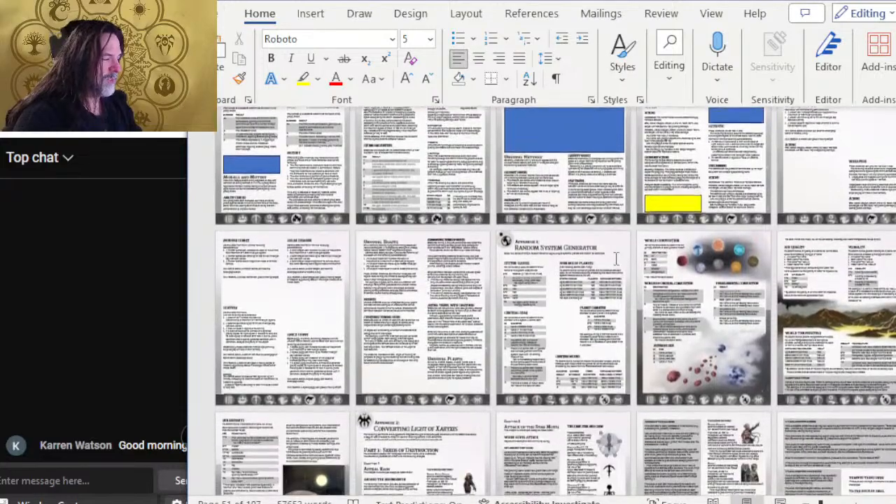
scroll(619, 260, "down", 4)
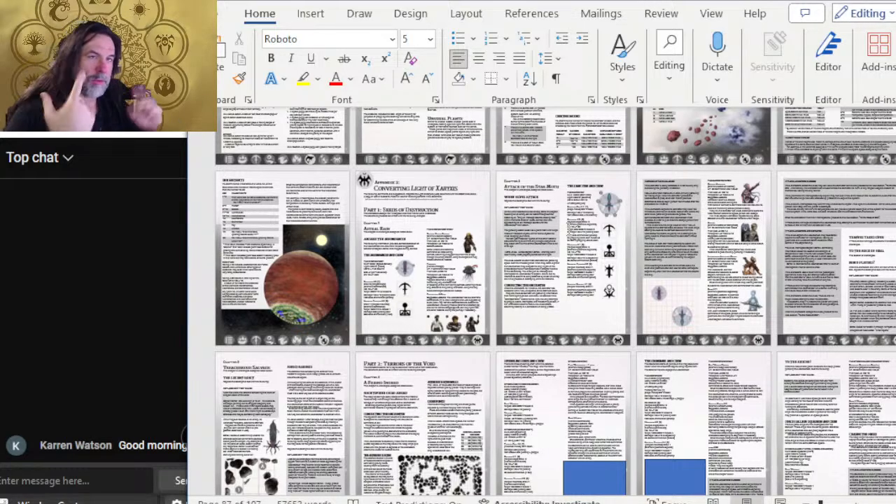
scroll(555, 302, "down", 4)
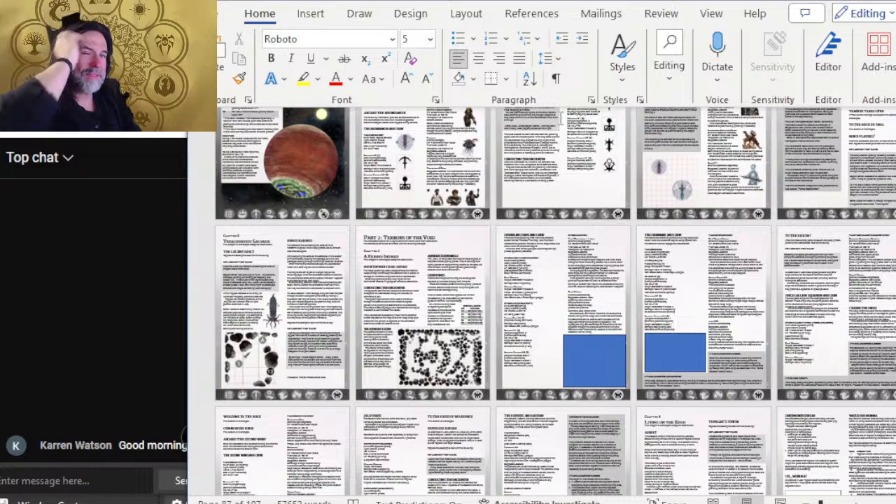
Look back over the Creature Menagerie, Ship Hazards and Exploration pages for their remaining art placeholders
scroll(555, 302, "up", 14)
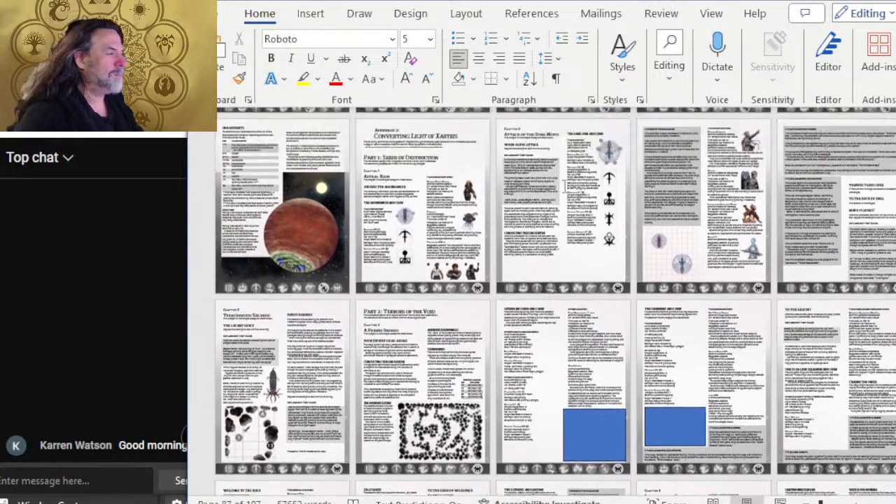
scroll(599, 257, "up", 11)
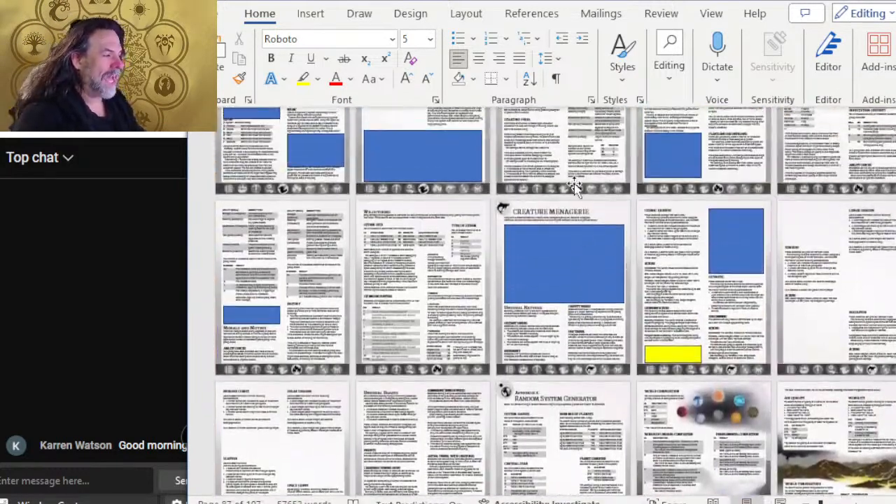
scroll(599, 258, "up", 9)
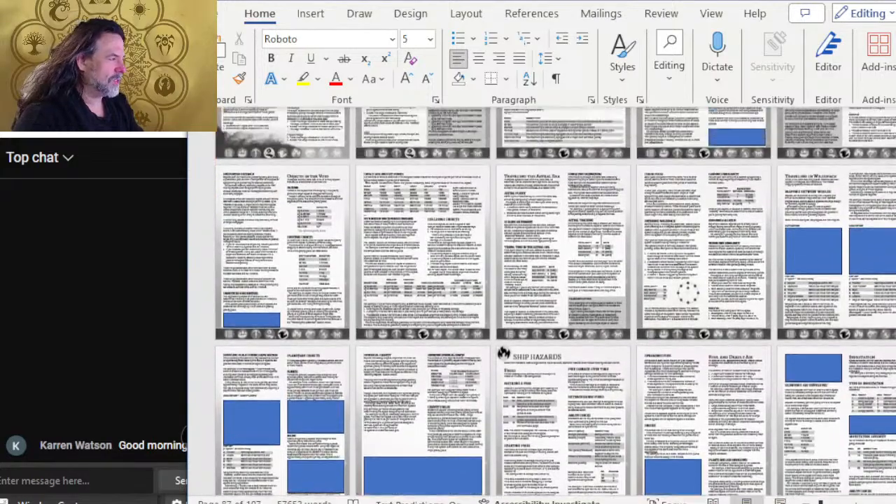
scroll(592, 234, "down", 10)
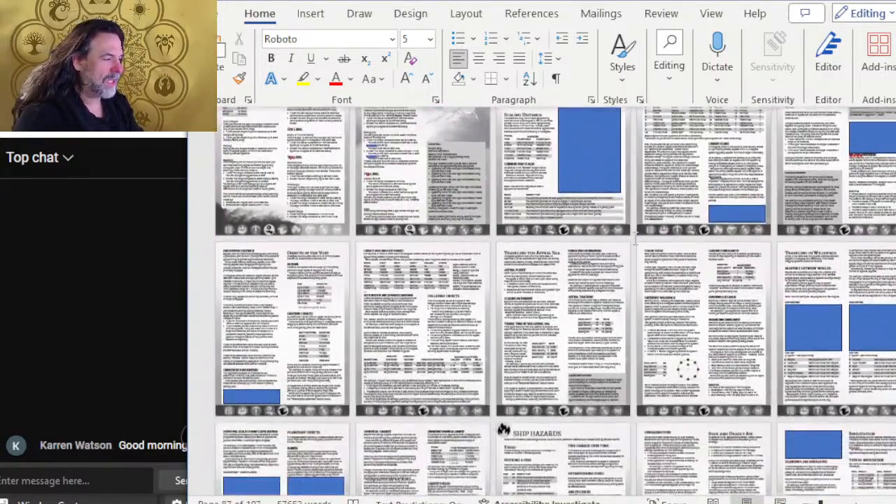
scroll(606, 256, "down", 2)
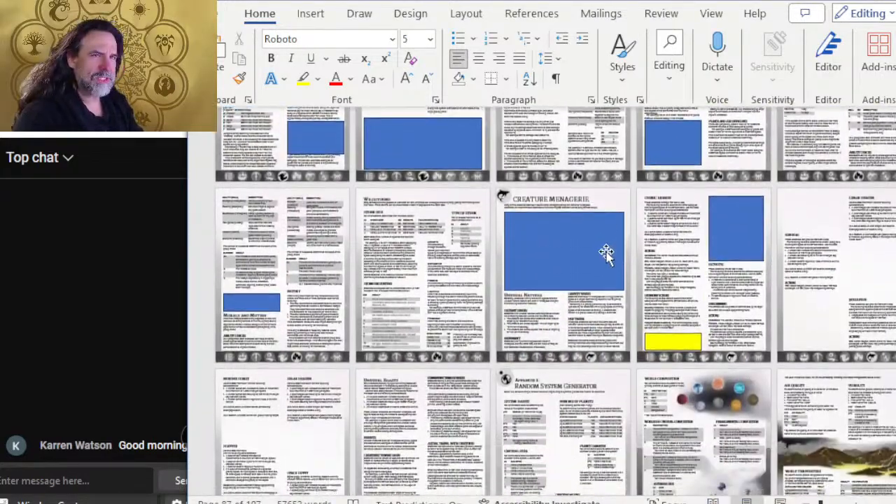
scroll(598, 240, "up", 5)
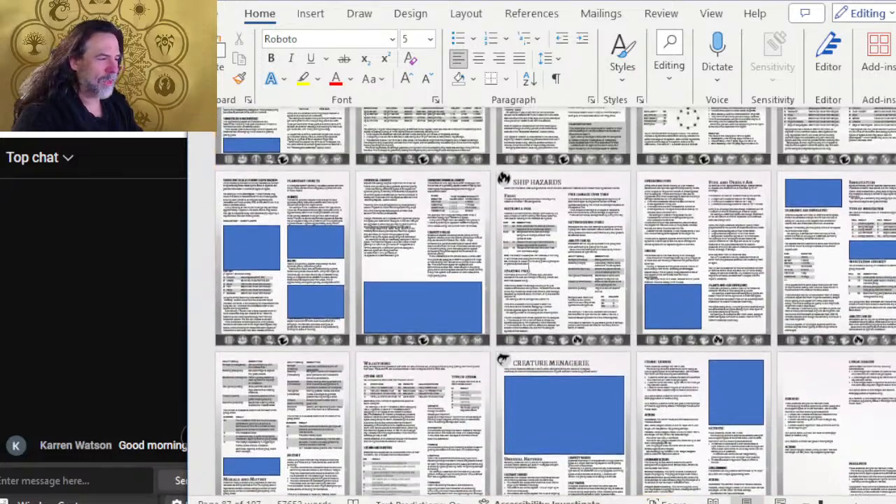
Find the spiderling page in Part 2: Terrors of the Void and read its ship and crew statistics up close
scroll(561, 253, "down", 6)
scroll(553, 270, "down", 6)
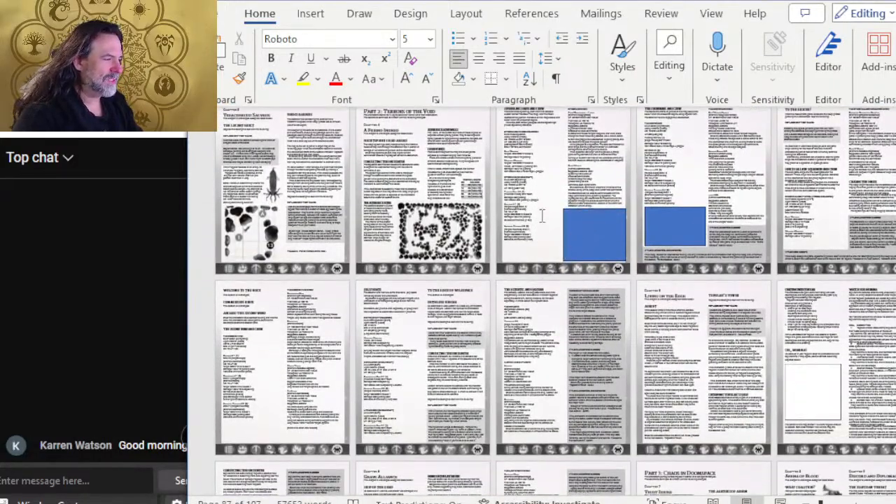
scroll(551, 213, "up", 8, "ctrl")
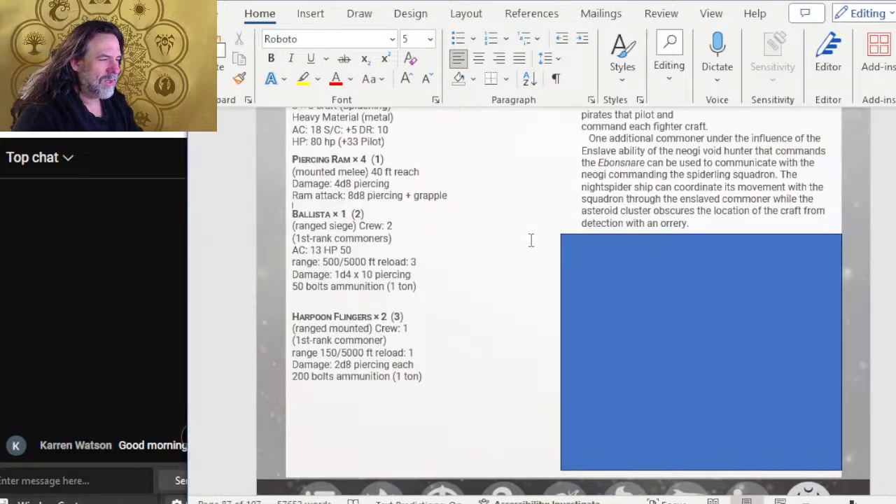
scroll(540, 245, "up", 5)
scroll(544, 249, "down", 4)
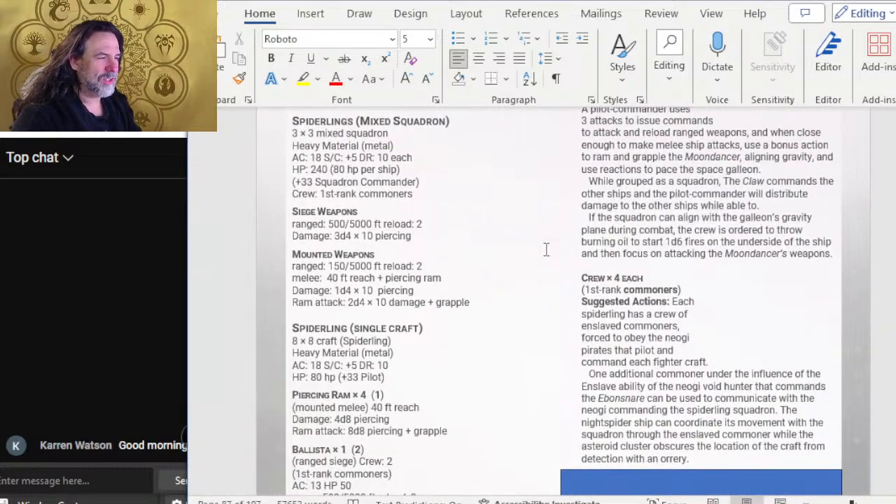
Switch to the Terrors of the Void file in Photoshop, select the "left" group in page group 88, and check which art it holds
key("alt+Tab")
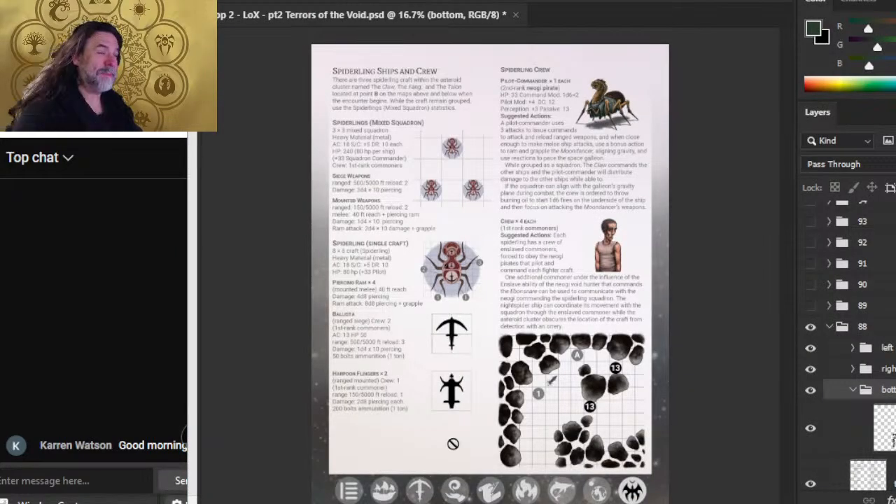
key("alt+bracketright")
key("alt+bracketright")
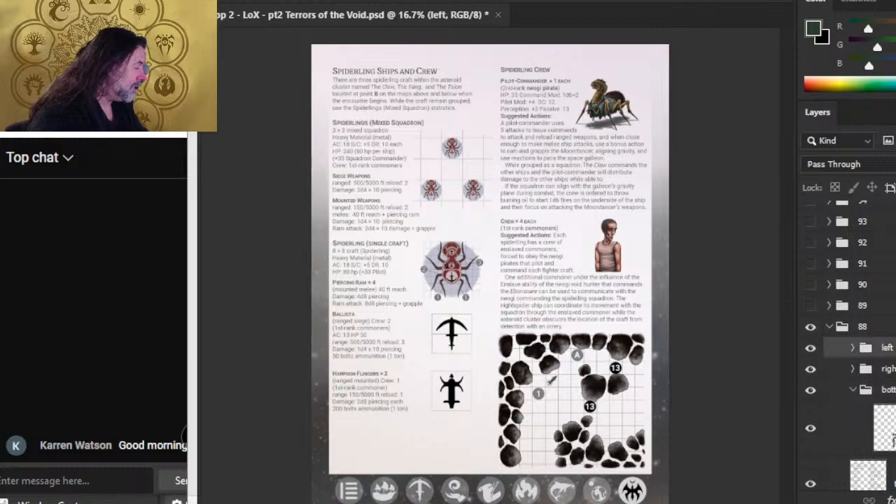
left_click(811, 348)
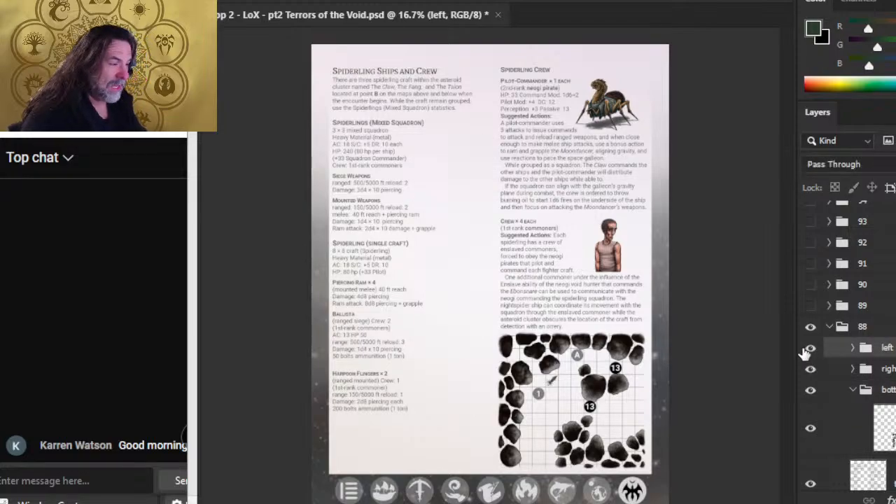
left_click(810, 348)
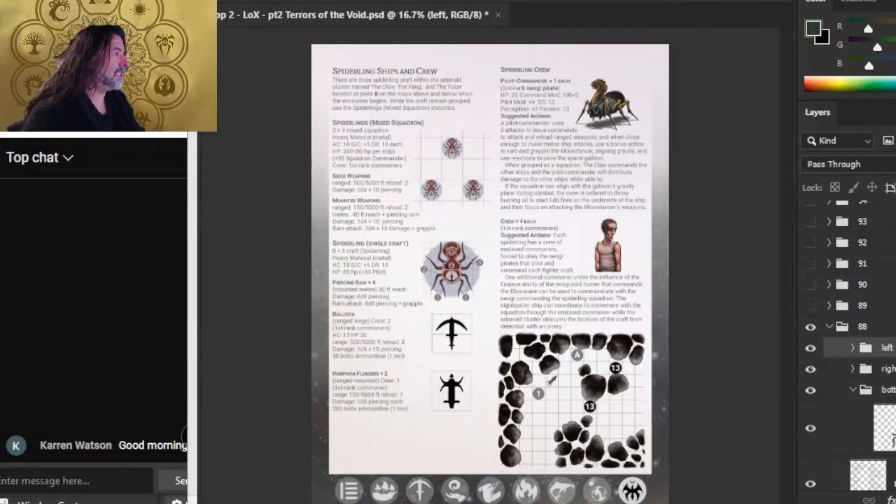
Duplicate the "left" group into a new document, keeping the group name "left"
key("ctrl+alt+j")
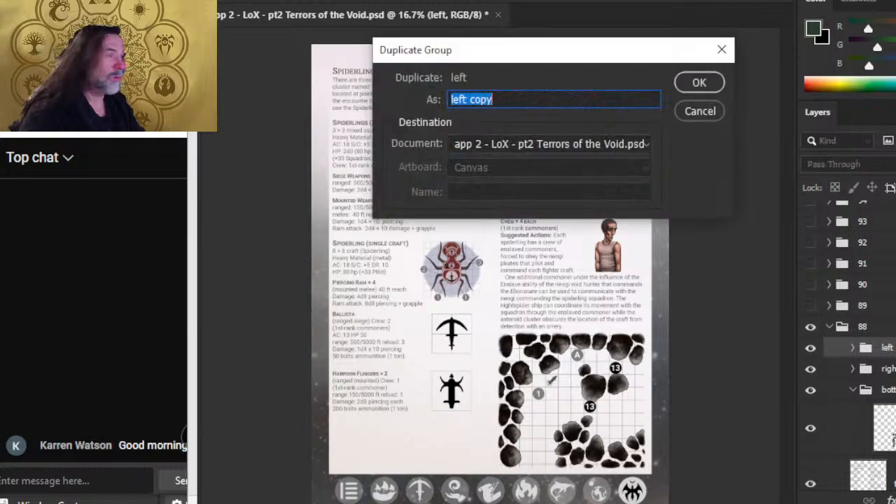
left_click(592, 144)
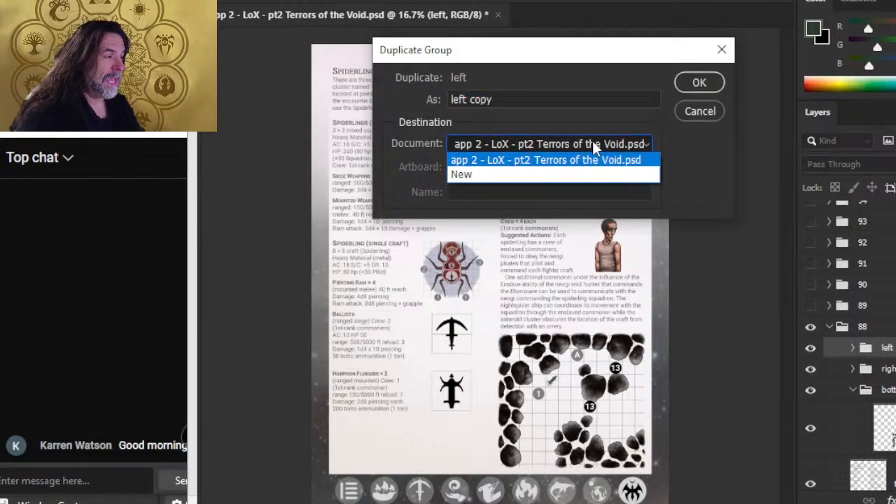
left_click(540, 175)
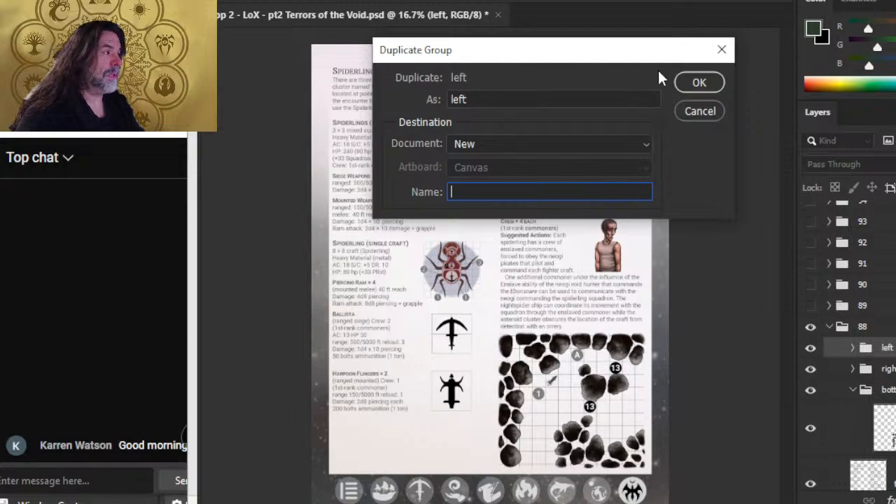
left_click(698, 84)
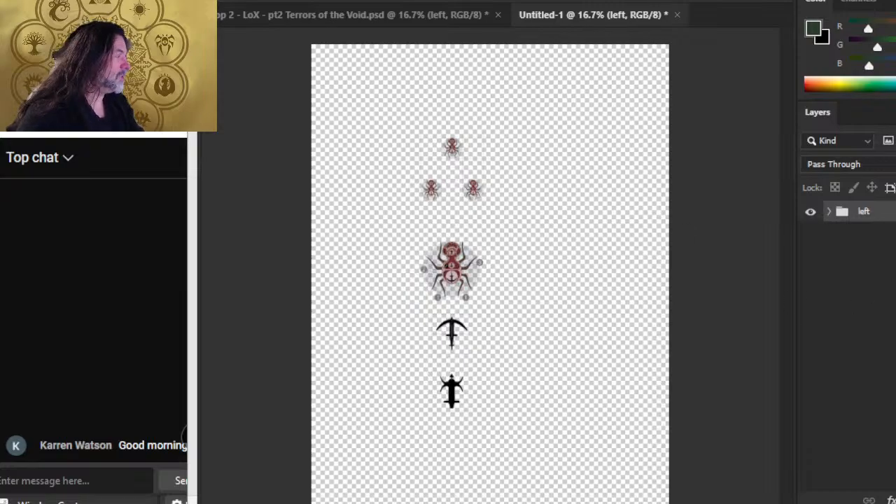
Merge the "left" group in the new document into a single layer
key("ctrl+alt+j")
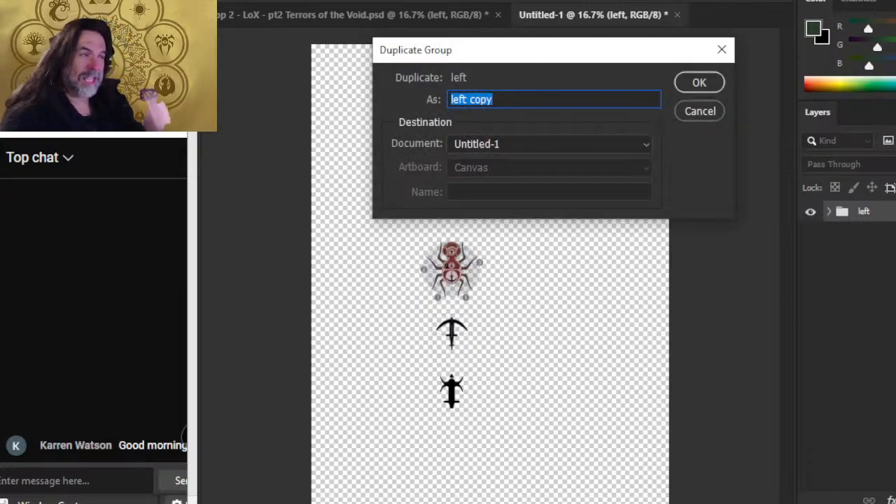
key("Return")
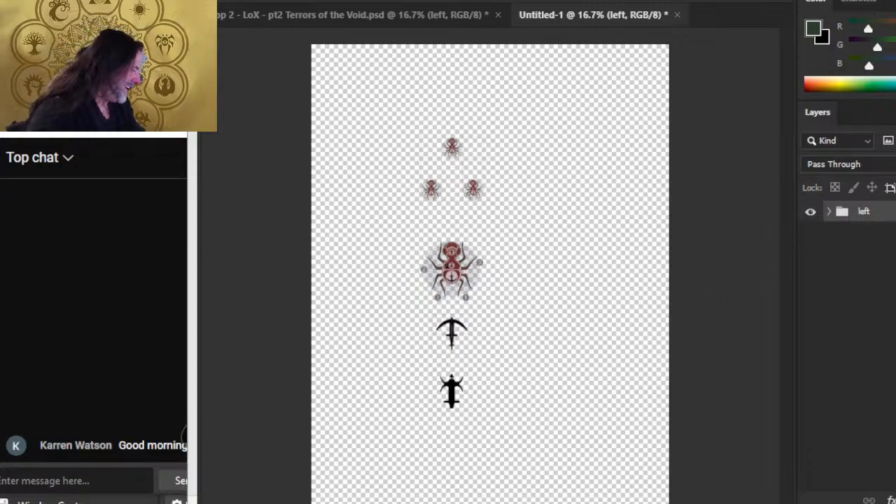
key("ctrl+e")
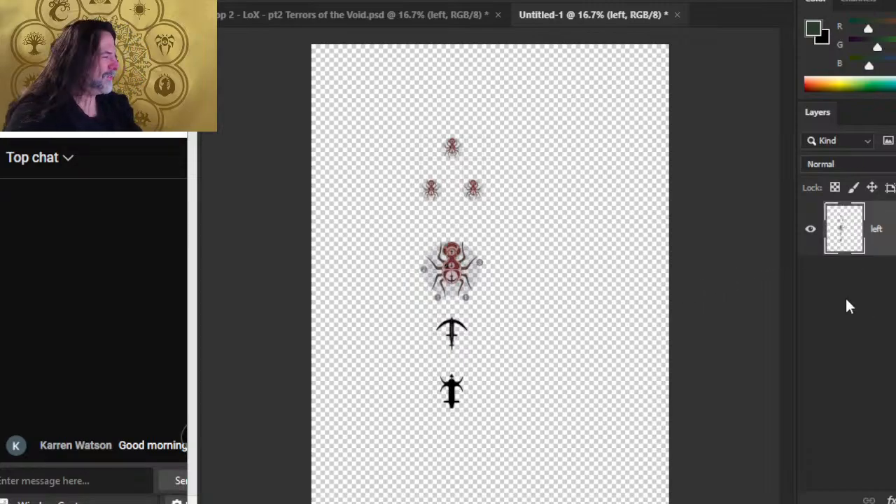
Select the merged artwork's outline, crop the canvas to it, and add an empty layer above the "left" layer
left_click(845, 238, "ctrl")
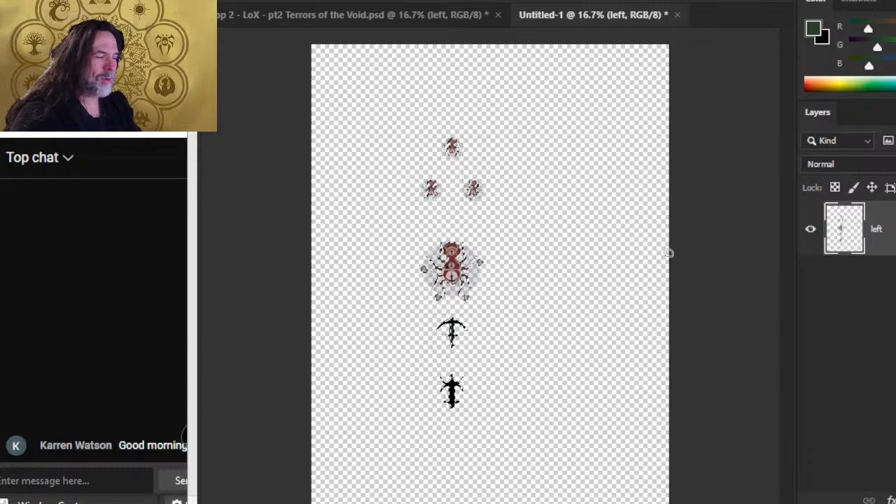
key("alt+i")
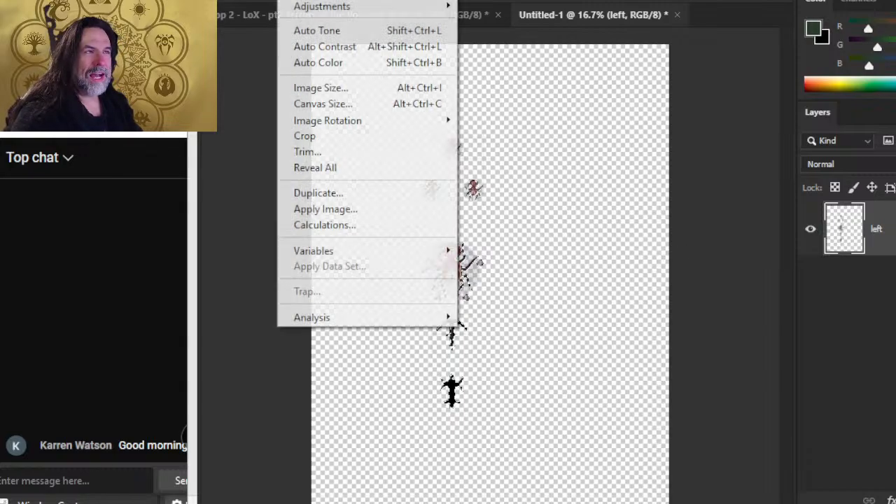
left_click(296, 137)
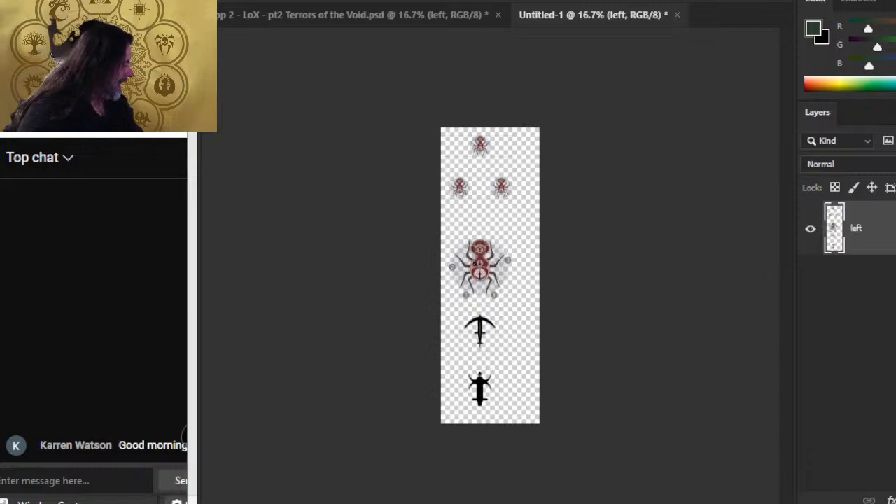
key("ctrl+shift+alt+n")
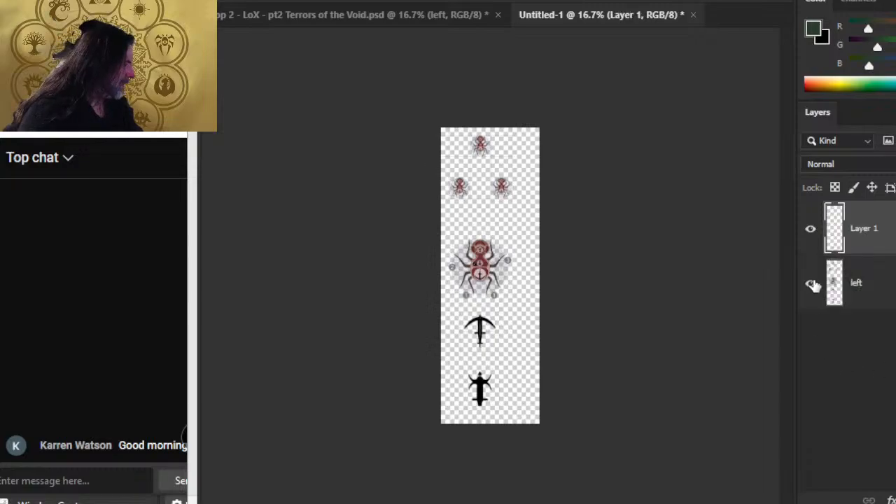
Fill Layer 1 with dark green beneath the "left" layer and erase the stray marks around the artwork's outer edges
left_click(516, 245)
left_click_drag(891, 280, 889, 210)
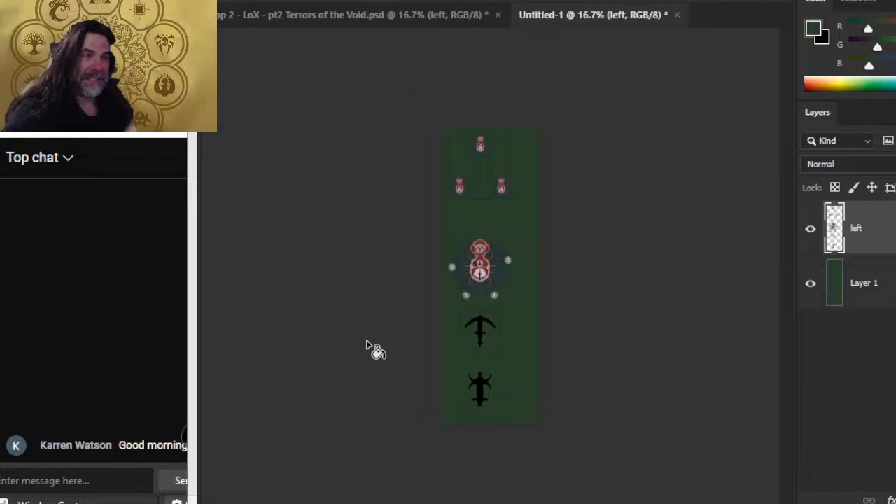
left_click_drag(502, 154, 525, 238)
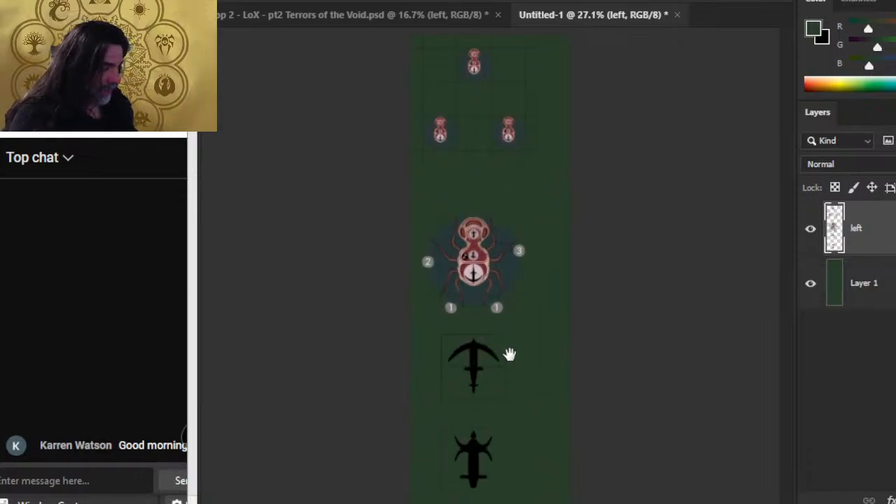
left_click_drag(504, 150, 441, 222)
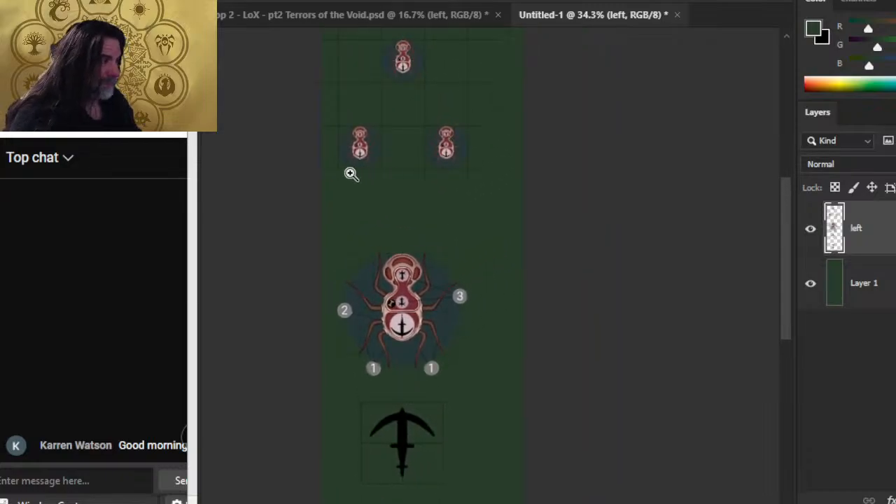
mouse_move(550, 128)
left_mouse_down()
mouse_move(502, 224)
mouse_move(498, 213)
left_mouse_up()
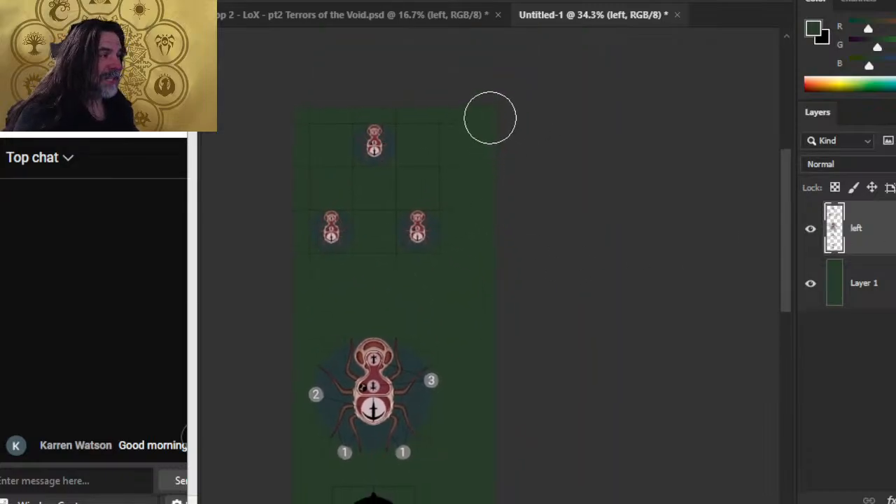
scroll(493, 111, "down", 10)
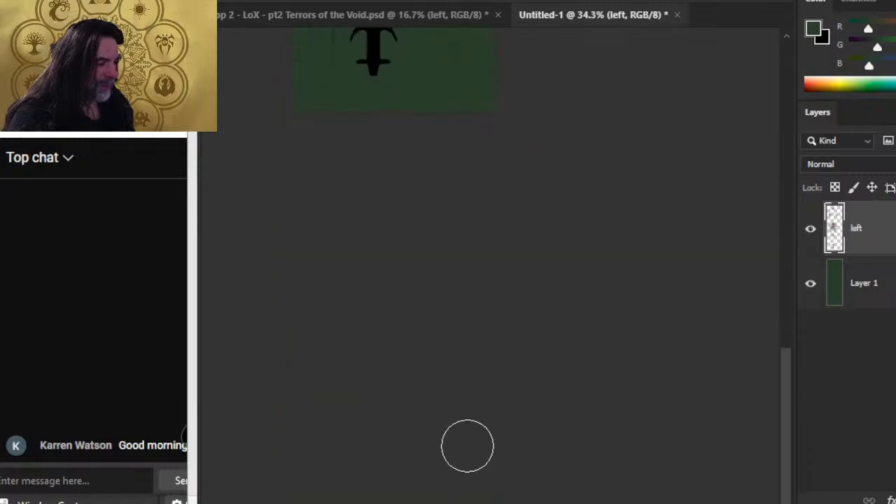
scroll(451, 436, "up", 4)
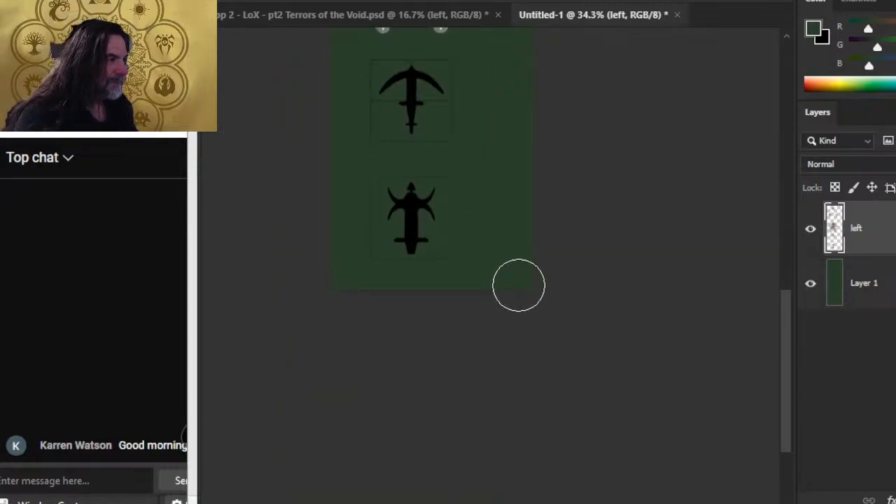
left_click_drag(311, 294, 469, 436)
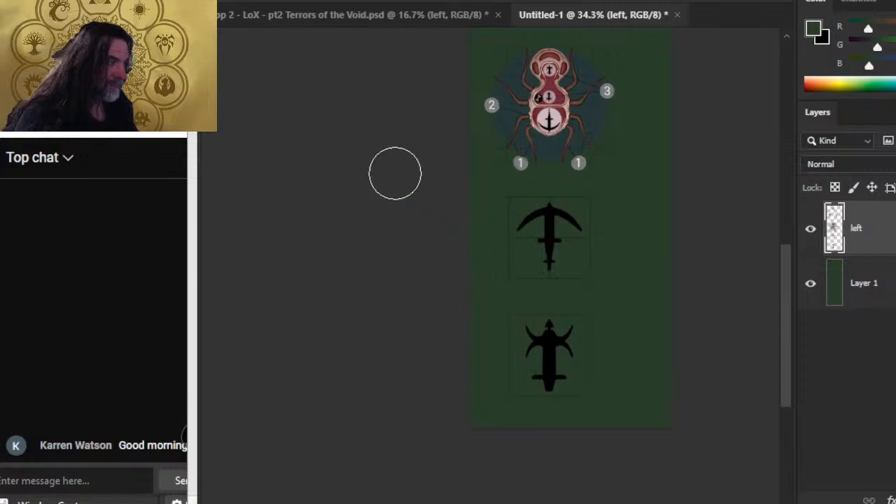
Select the outline of the cleaned "left" layer, crop the canvas to it, and clear the selection
left_click(851, 250, "ctrl")
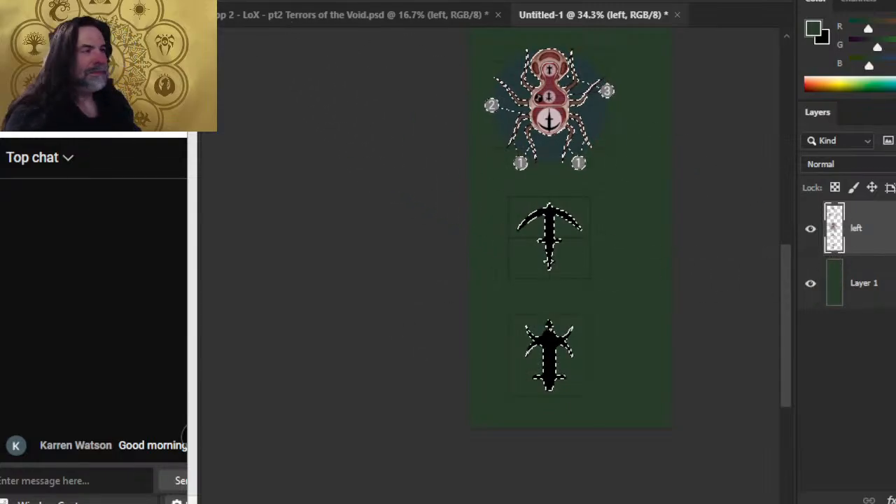
key("alt+i")
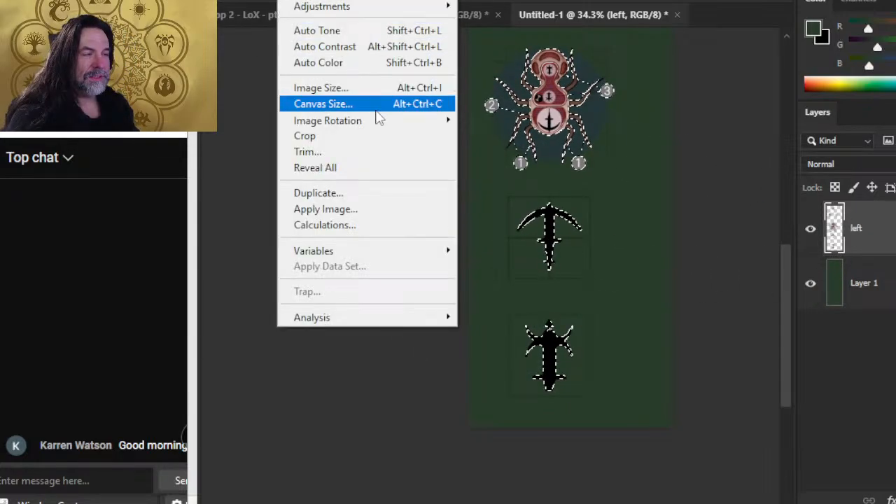
left_click(368, 146)
key("ctrl+d")
Enter a new canvas size of 1.9 inches wide by 6.7 inches high
scroll(701, 231, "up", 4)
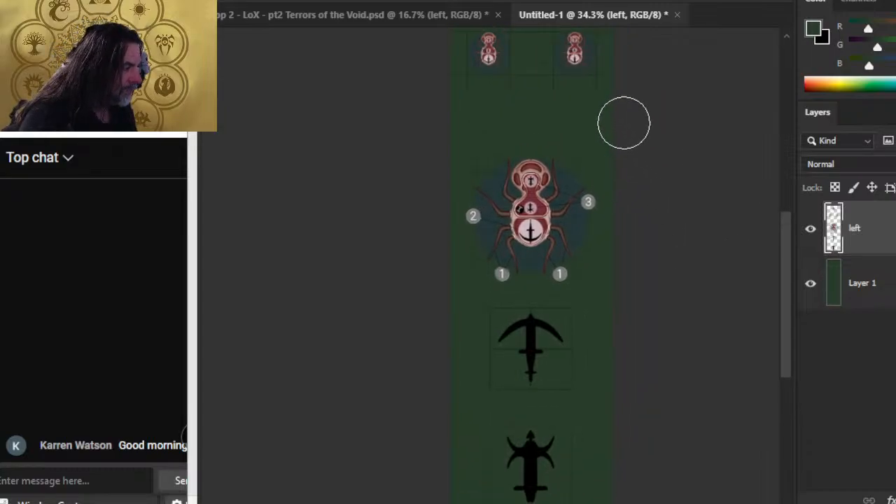
scroll(689, 390, "up", 6)
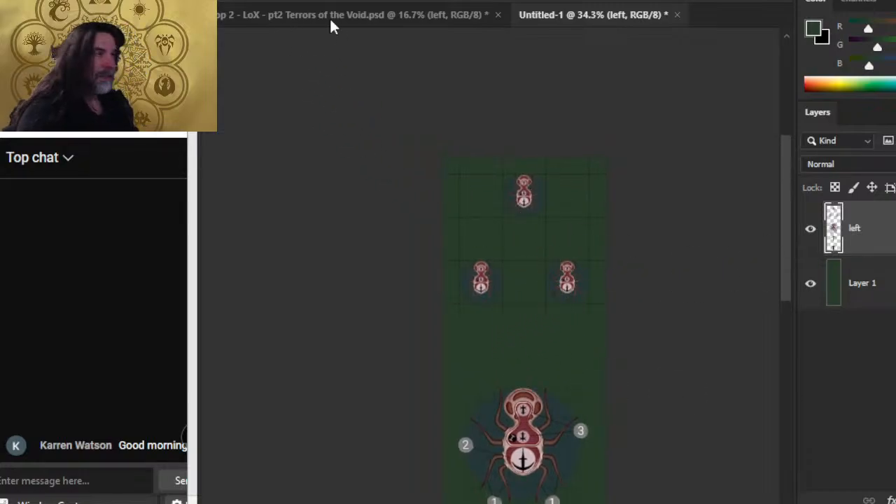
left_click(353, 1)
mouse_move(291, 1)
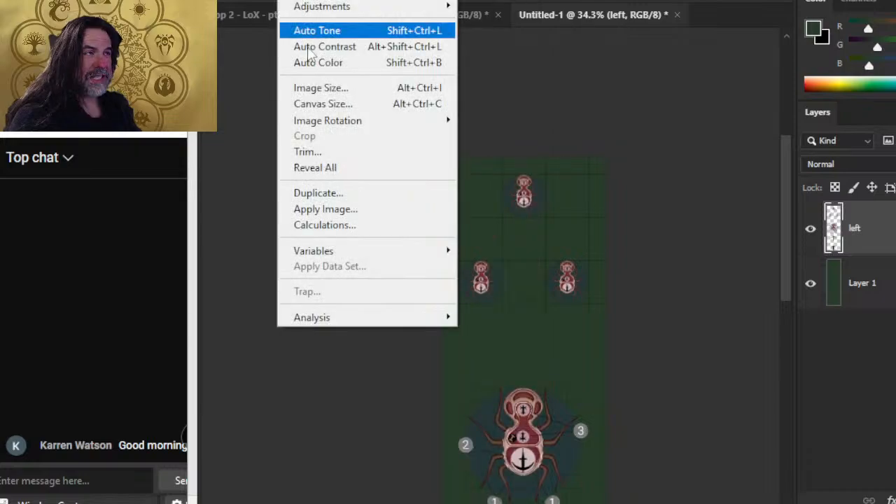
left_click(348, 106)
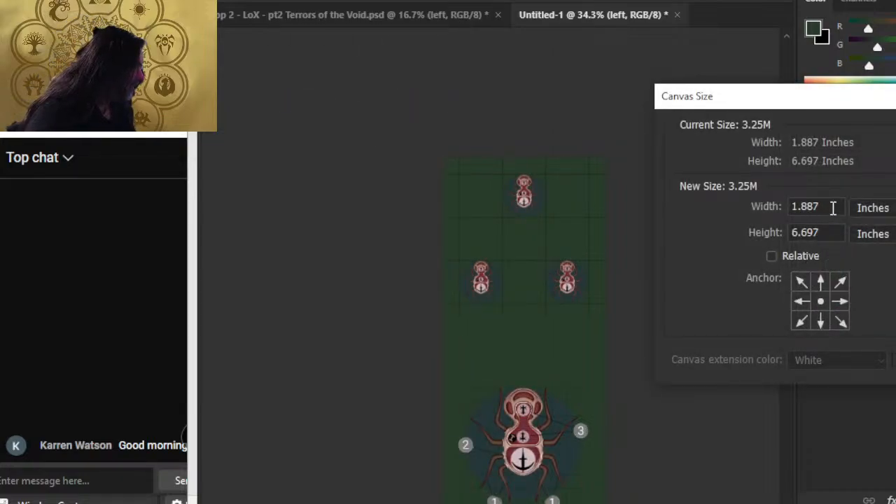
left_click(834, 207)
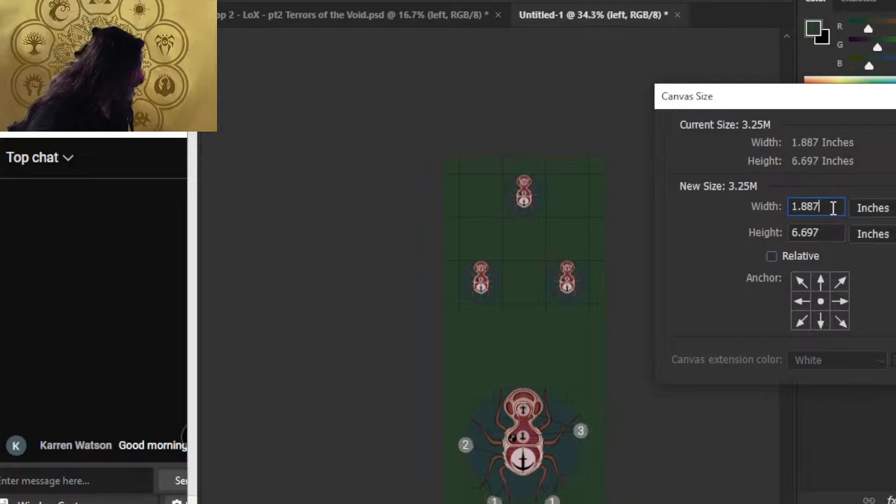
key("BackSpace")
key("BackSpace")
key("BackSpace")
key("BackSpace")
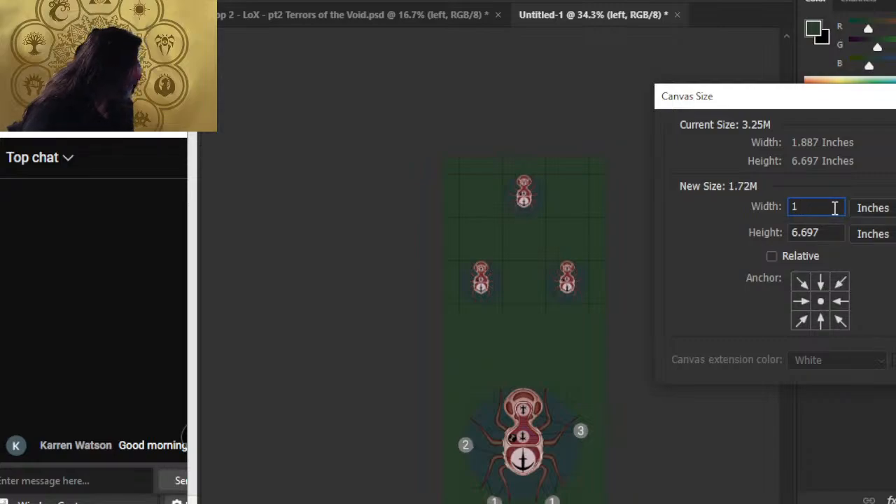
type(".9")
key("Tab")
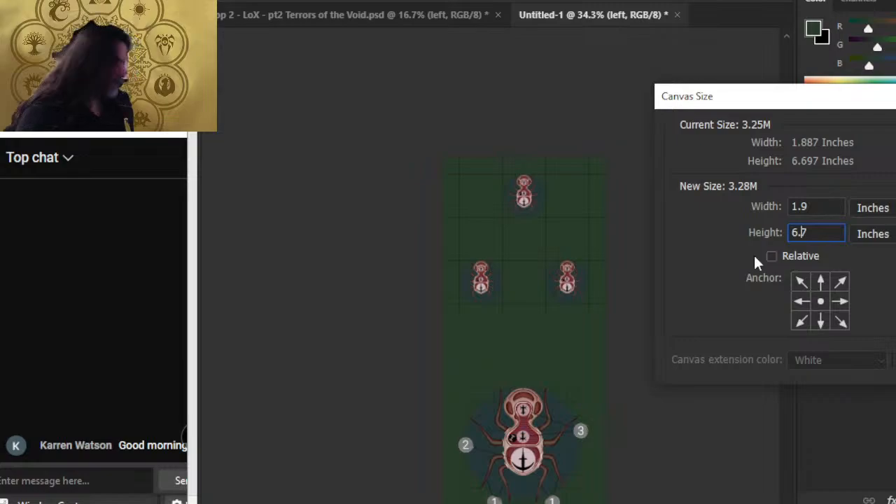
Capture the Canvas Size dialog's dimensions with the Snipping Tool and return to the dialog
key("super")
left_click(734, 286)
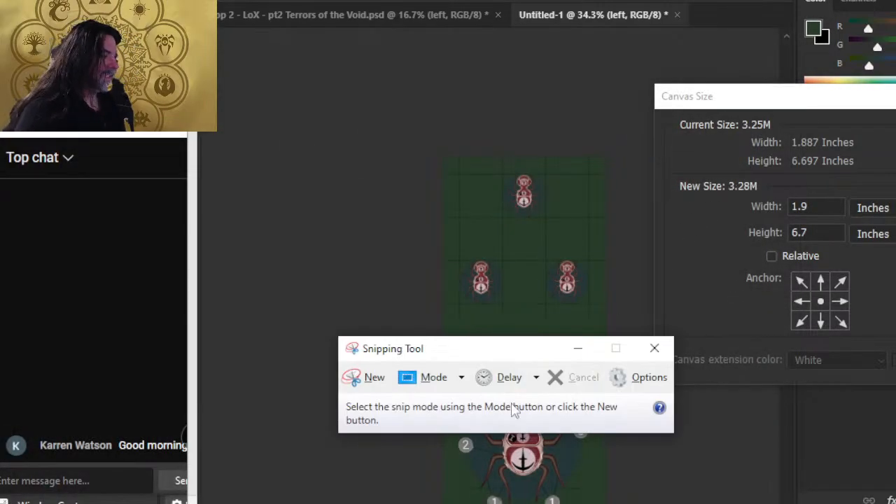
left_click(356, 376)
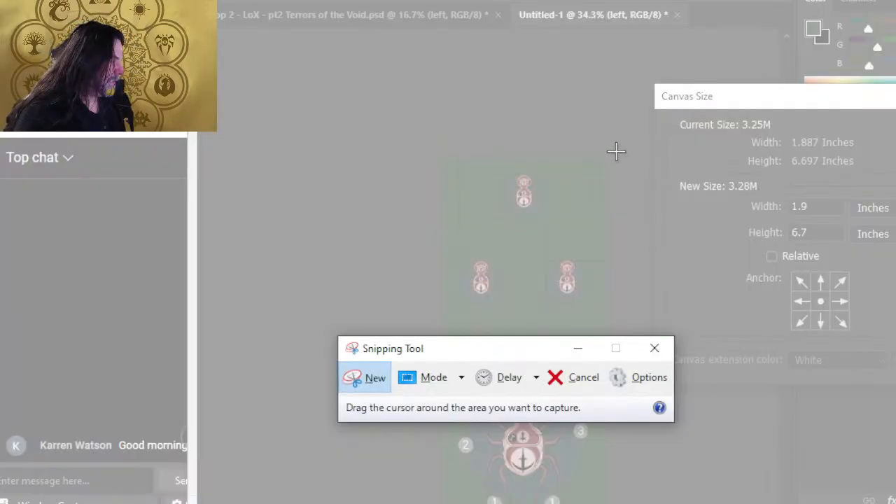
left_click_drag(680, 117, 895, 332)
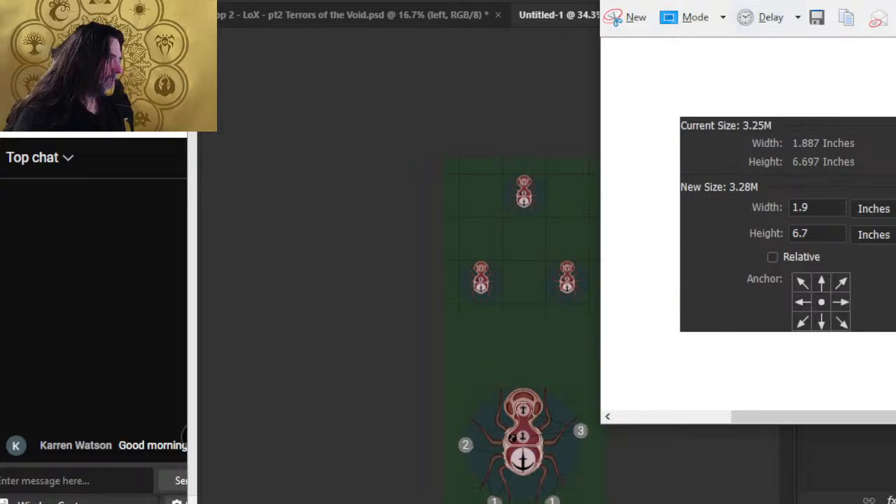
left_click(661, 152)
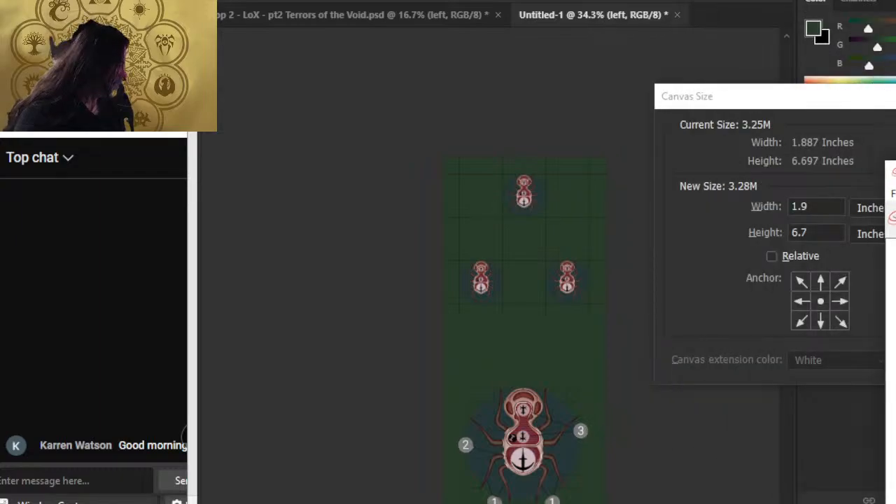
Apply the new canvas size and delete the green backdrop Layer 1
key("Return")
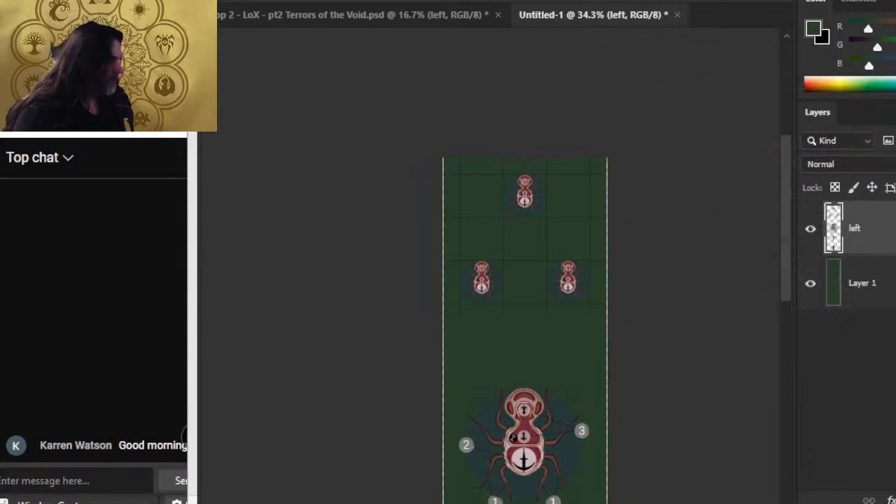
left_click(891, 290)
key("Delete")
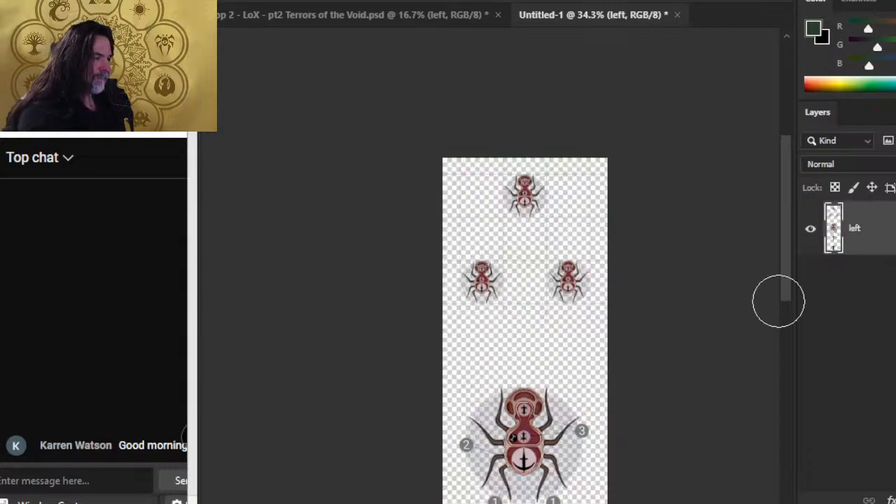
Begin saving the artwork as a copy on the computer in PNG format
key("alt+f")
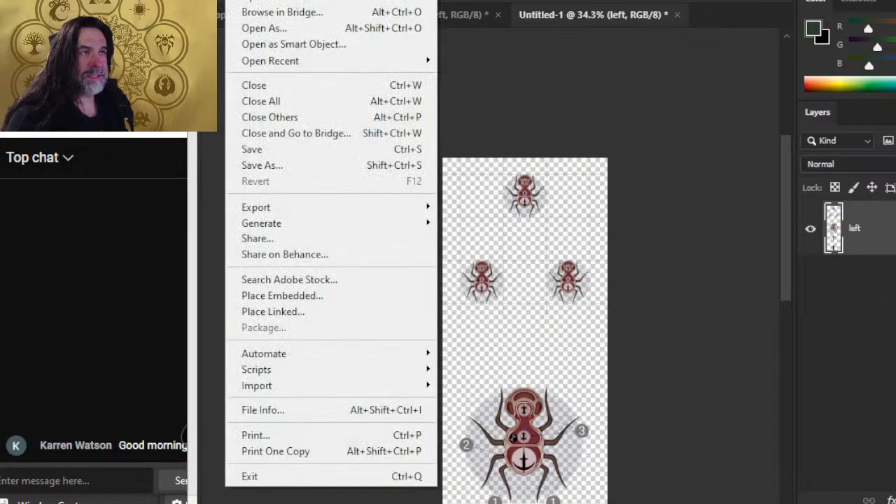
left_click(296, 170)
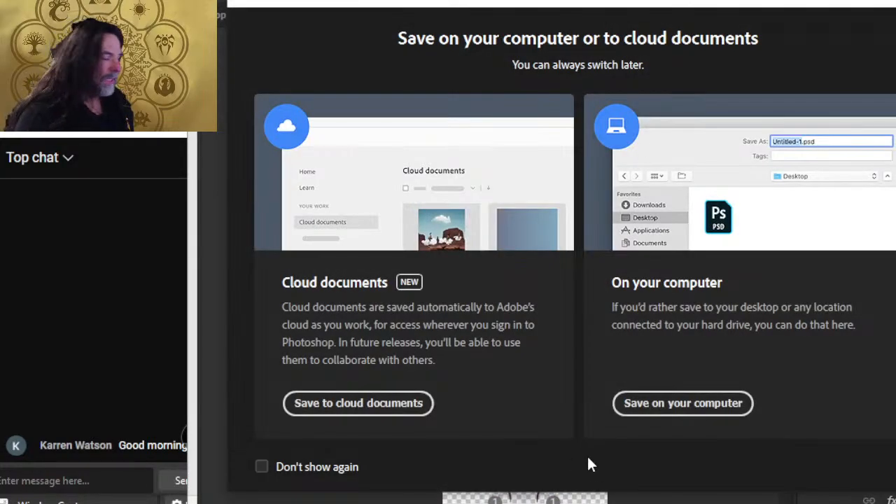
left_click(638, 403)
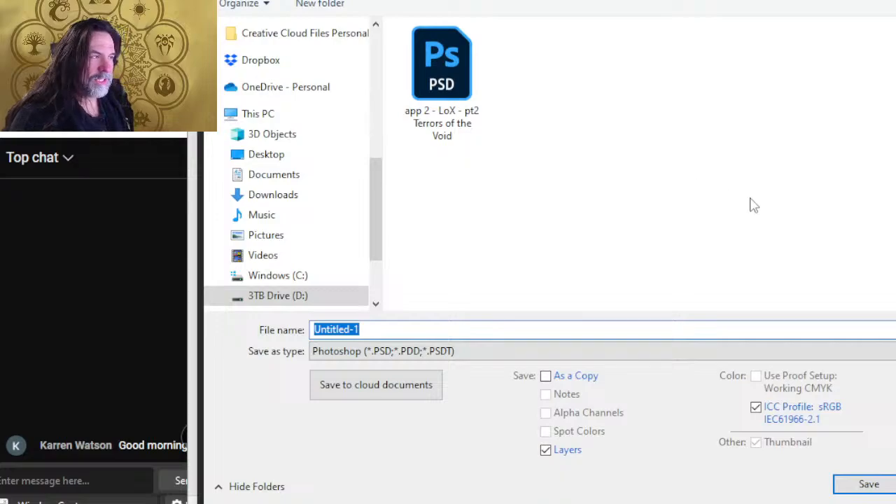
left_click(395, 354)
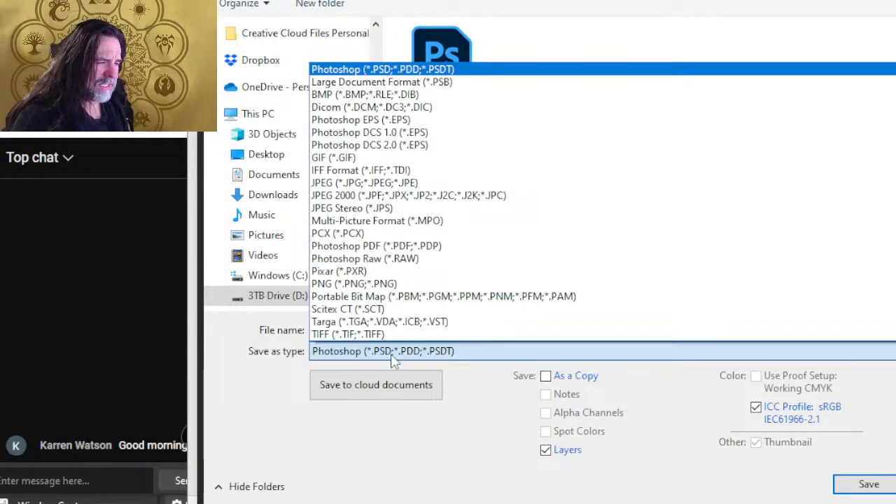
left_click(402, 284)
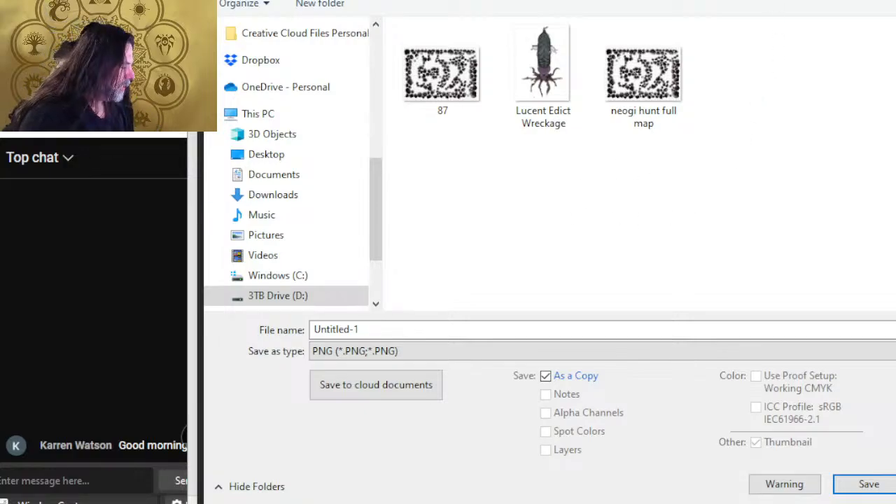
Check the page number in the Word layout, and save the PNG copy as "88 left" with the smallest file size option
key("alt+Tab")
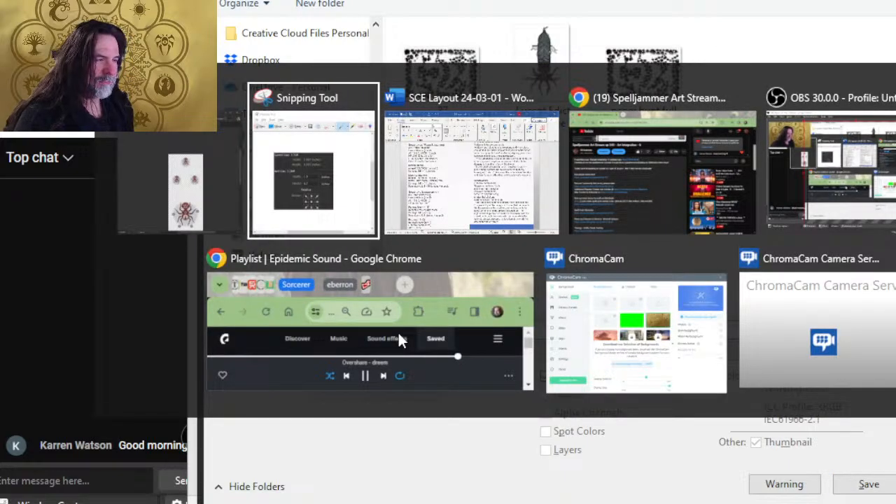
key("alt+Tab")
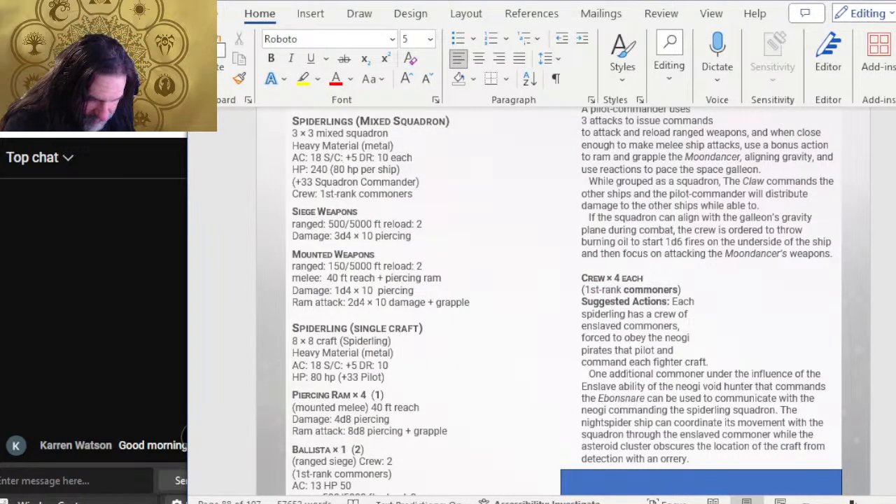
key("alt+Tab")
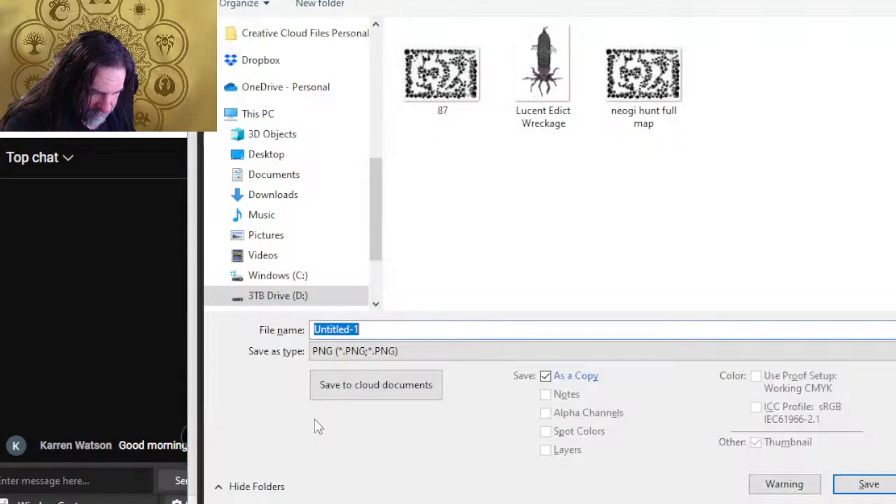
type("88 left")
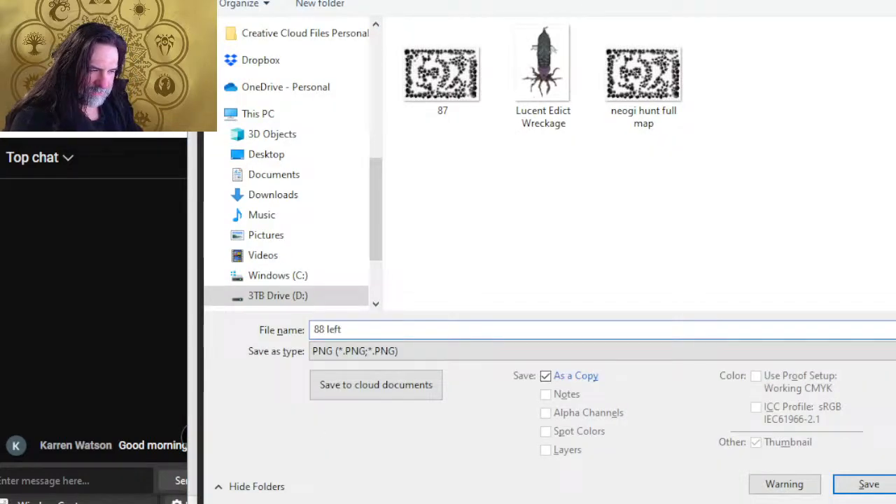
key("Return")
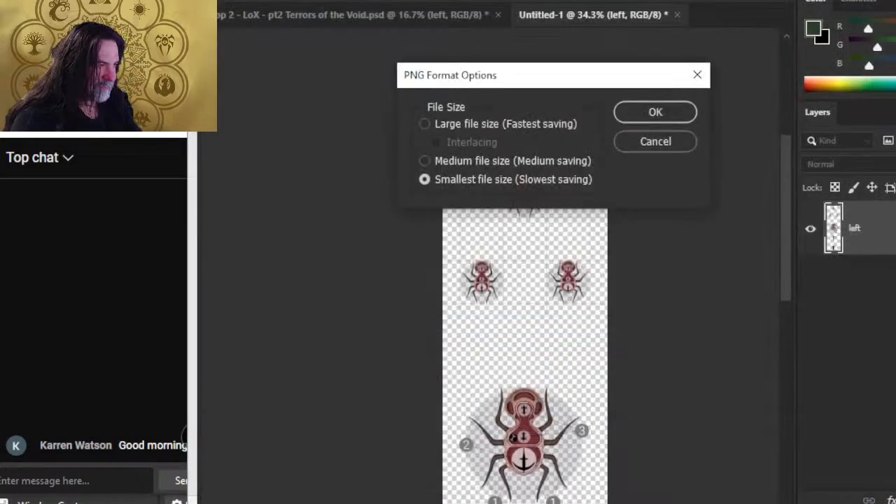
left_click(671, 112)
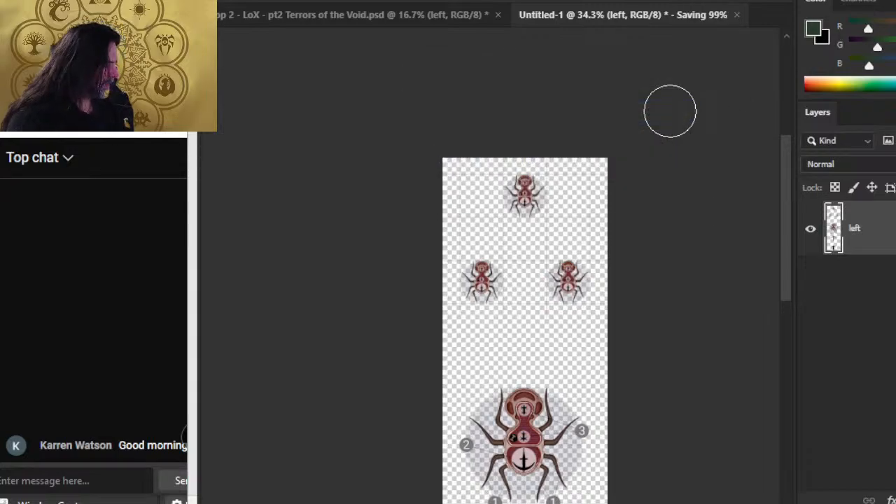
Switch to the Snipping Tool to view the captured canvas dimensions
key("alt+Tab")
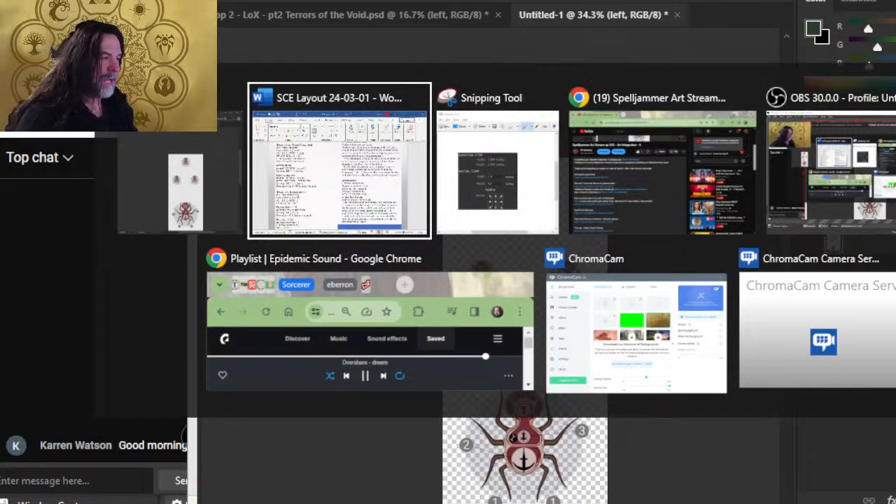
key("Tab")
key("Escape")
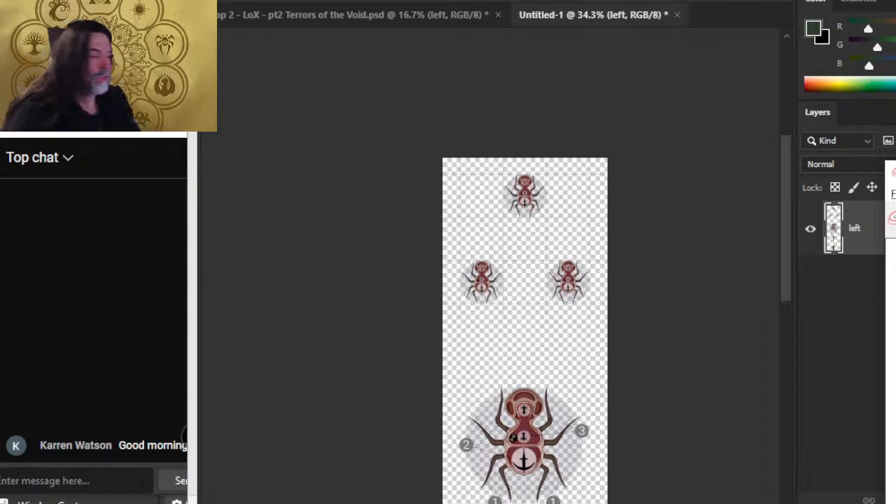
Switch to the Word layout and draw a rectangle beside the Spiderlings (Mixed Squadron) statistics on page 88
key("alt+Tab")
key("Tab")
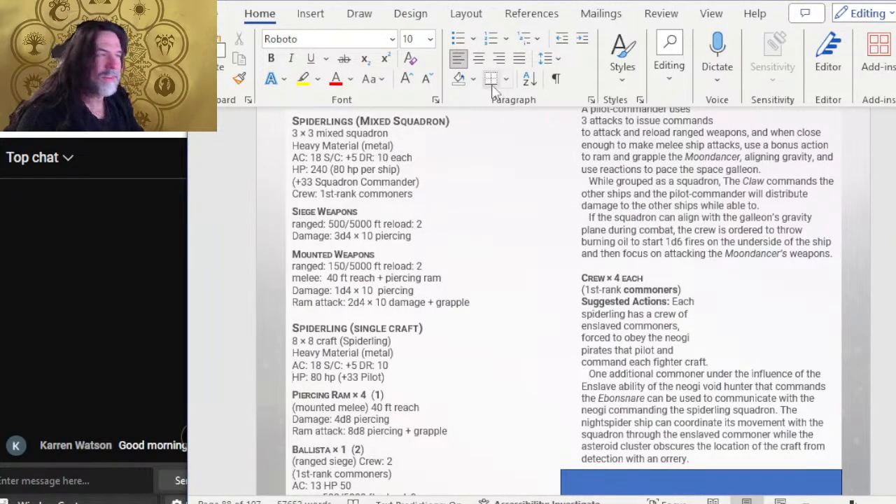
left_click(303, 16)
left_click(365, 39)
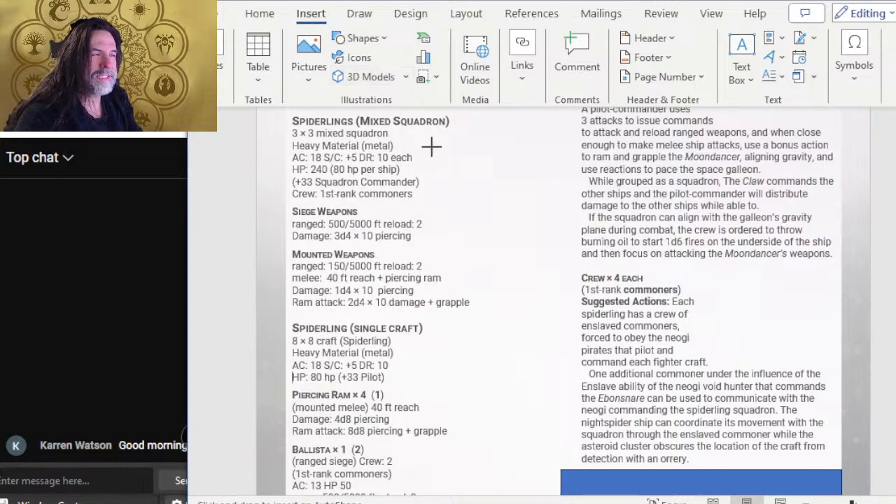
scroll(456, 130, "up", 3)
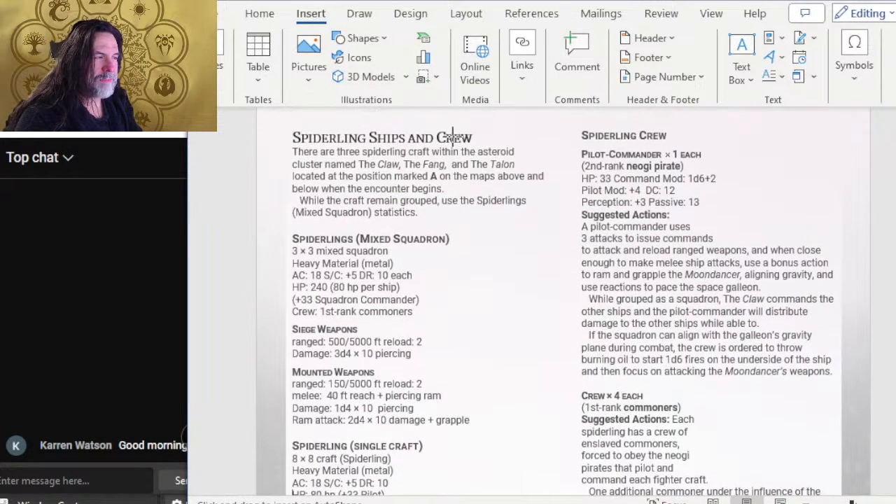
scroll(462, 182, "down", 1)
mouse_move(458, 187)
left_mouse_down()
mouse_move(535, 273)
mouse_move(542, 358)
mouse_move(601, 452)
mouse_move(566, 474)
mouse_move(611, 477)
mouse_move(540, 476)
left_mouse_up()
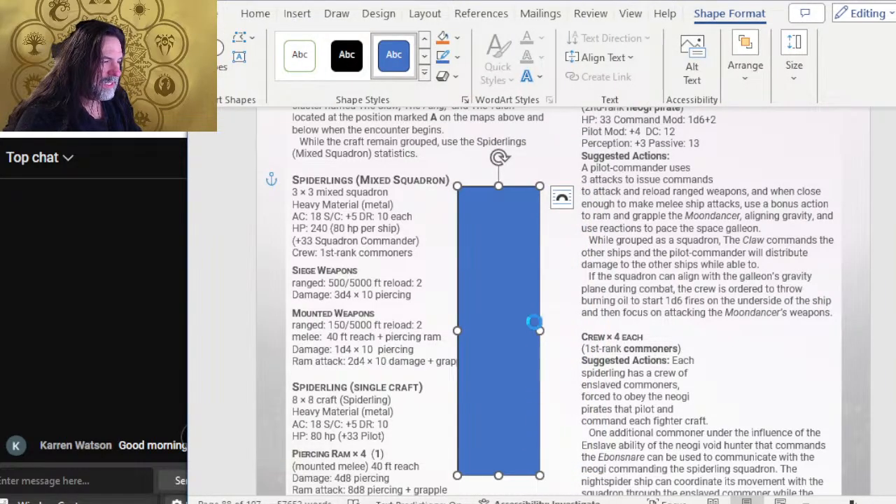
Extend the rectangle down to the Harpoon Flingers text and widen it toward the stat text, about 6.65" by 1.6"
scroll(430, 323, "down", 8)
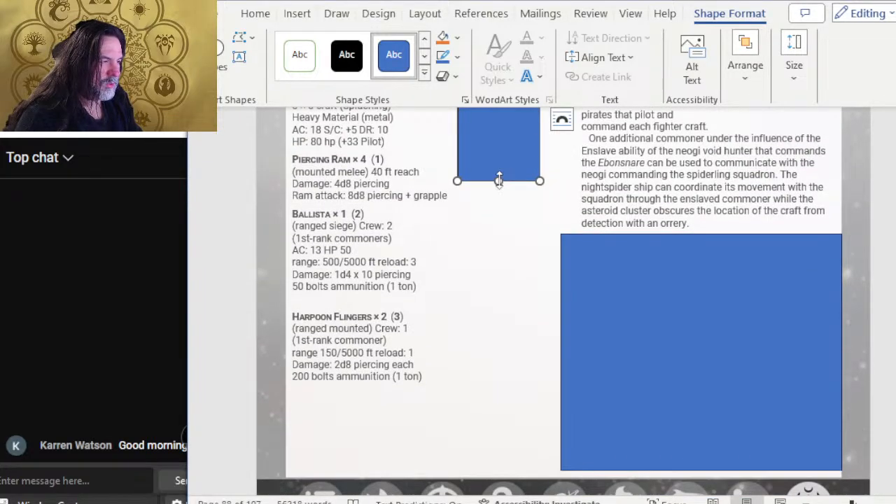
left_click_drag(499, 181, 494, 376)
scroll(494, 379, "up", 9)
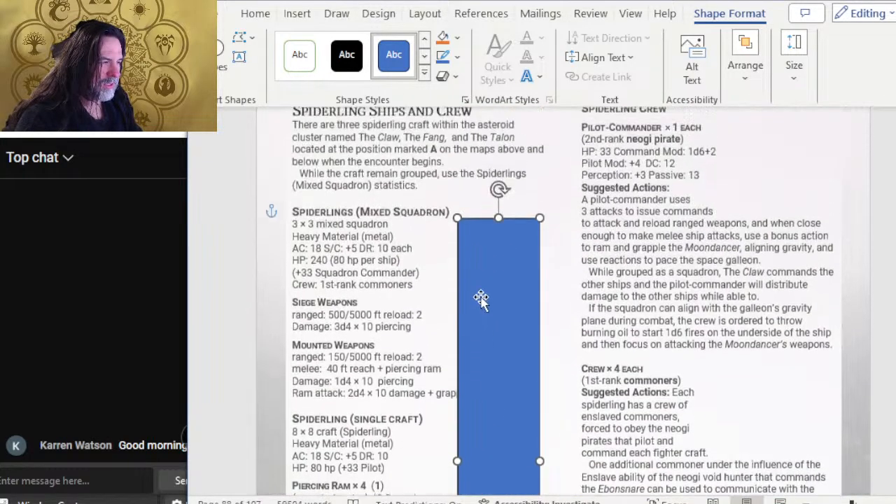
scroll(480, 299, "down", 5)
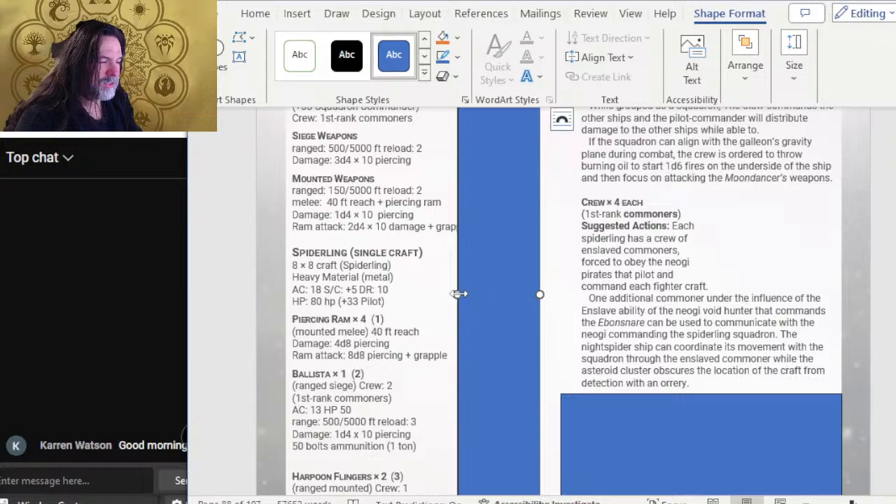
left_click_drag(457, 296, 423, 295)
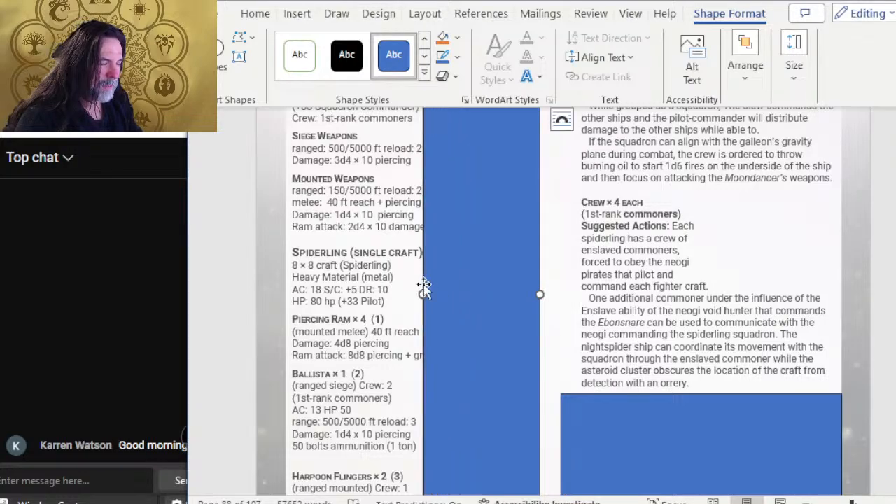
scroll(481, 270, "up", 7)
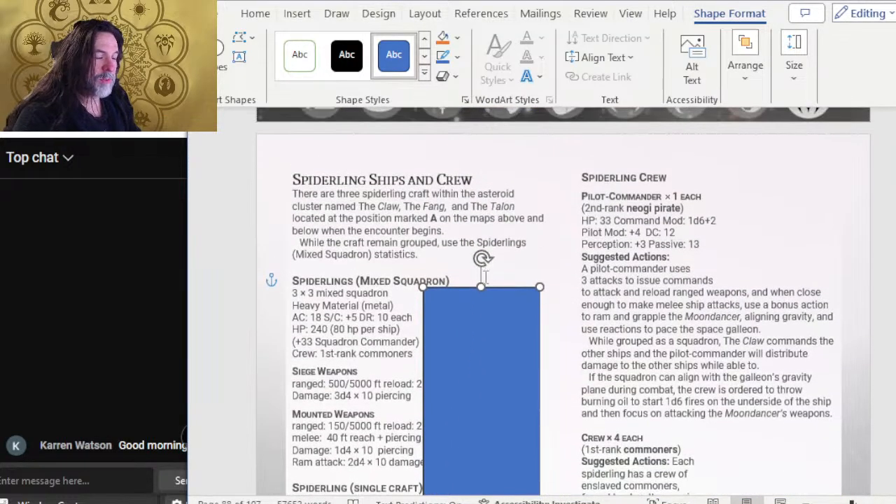
scroll(524, 294, "down", 2)
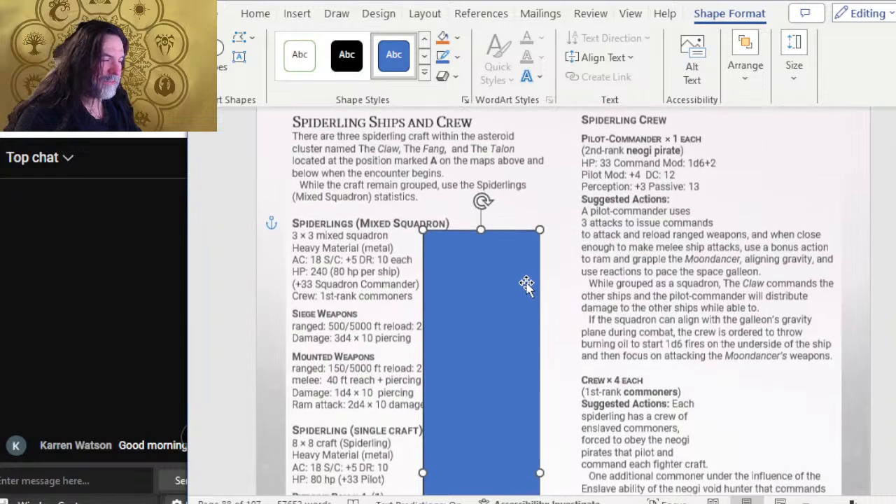
mouse_move(479, 232)
left_mouse_down()
mouse_move(479, 240)
mouse_move(479, 231)
left_mouse_up()
scroll(478, 234, "down", 4)
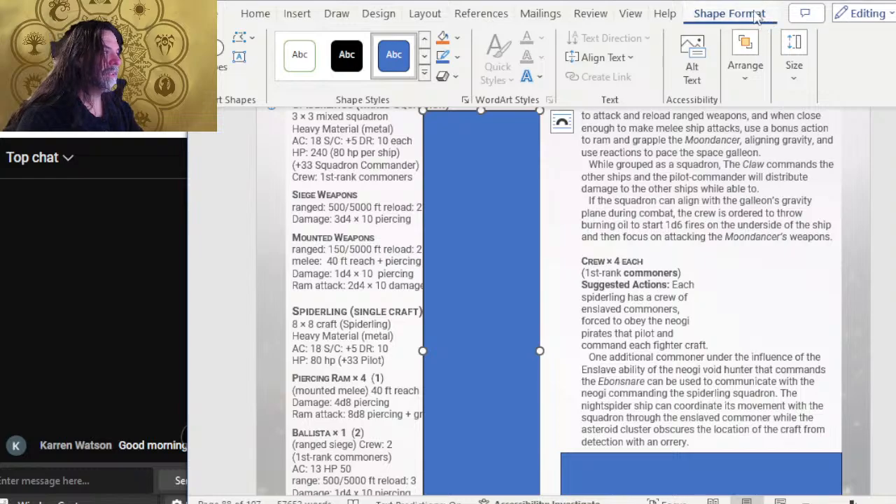
Set the rectangle's height to about 6.7" and adjust its width to match the captured canvas dimensions
left_click(795, 53)
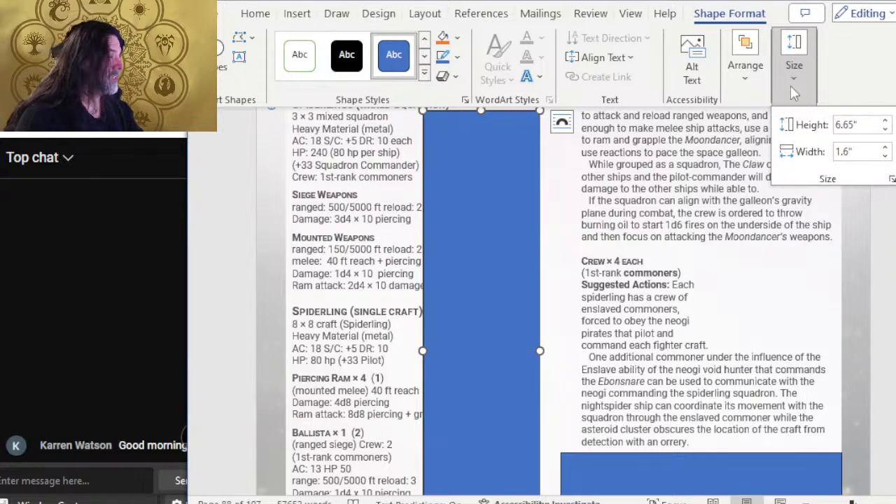
left_click(861, 124)
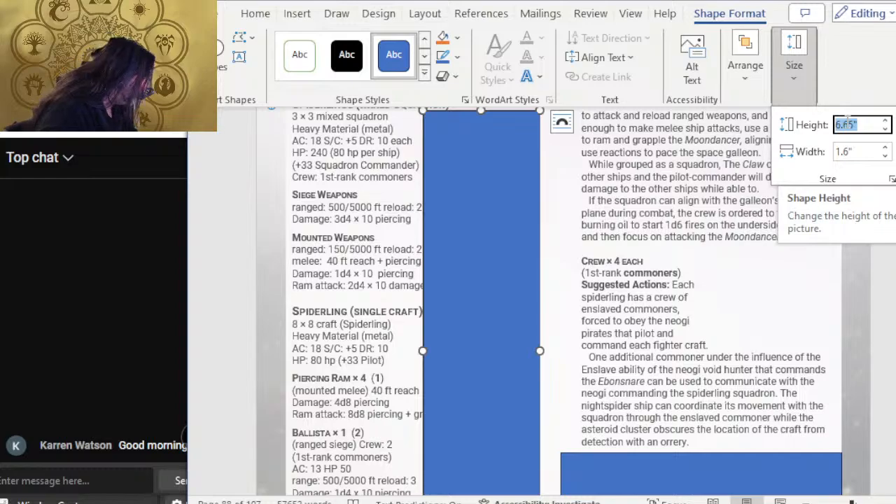
type("1.")
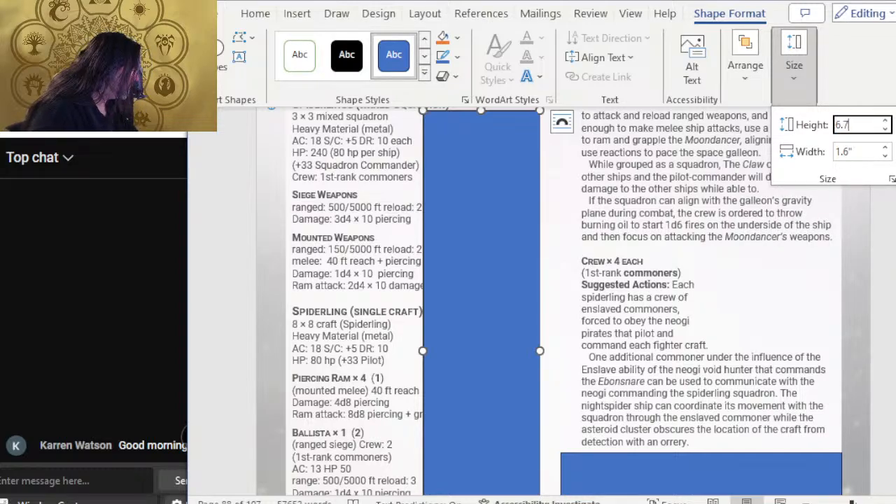
key("Tab")
type("1")
key("Return")
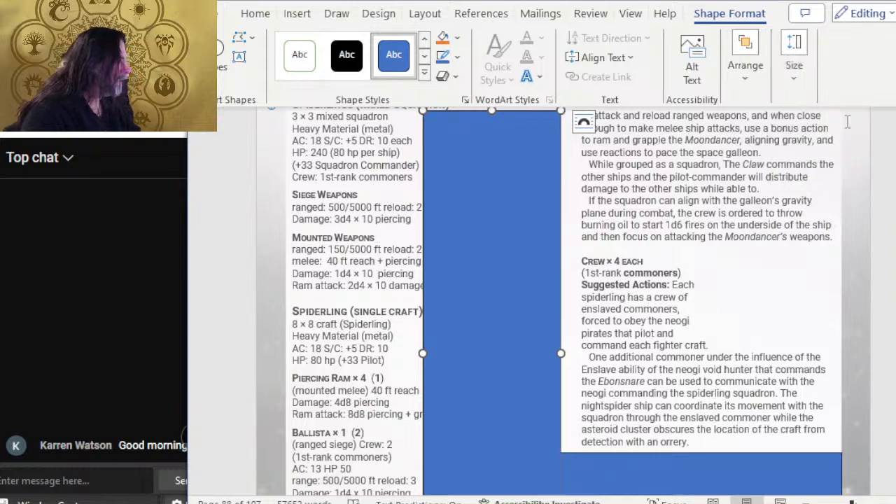
Remove the outline from the new rectangle beside the spiderling statistics
scroll(314, 336, "up", 3)
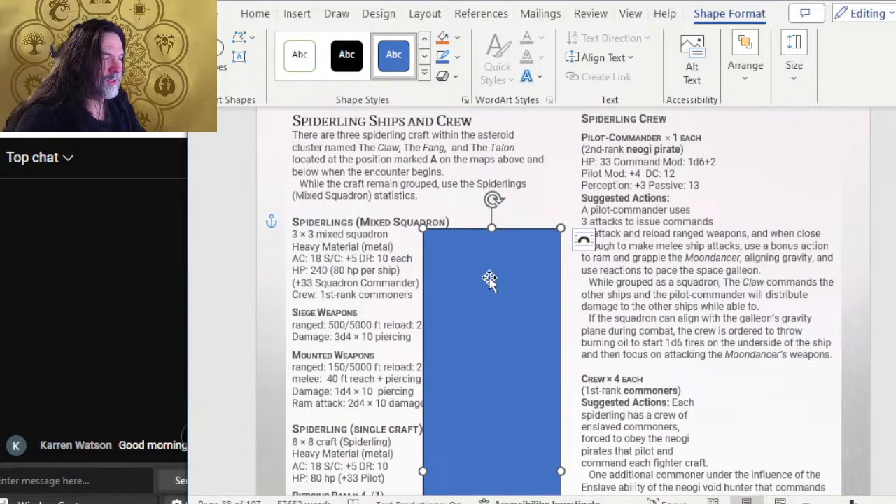
scroll(486, 276, "down", 1)
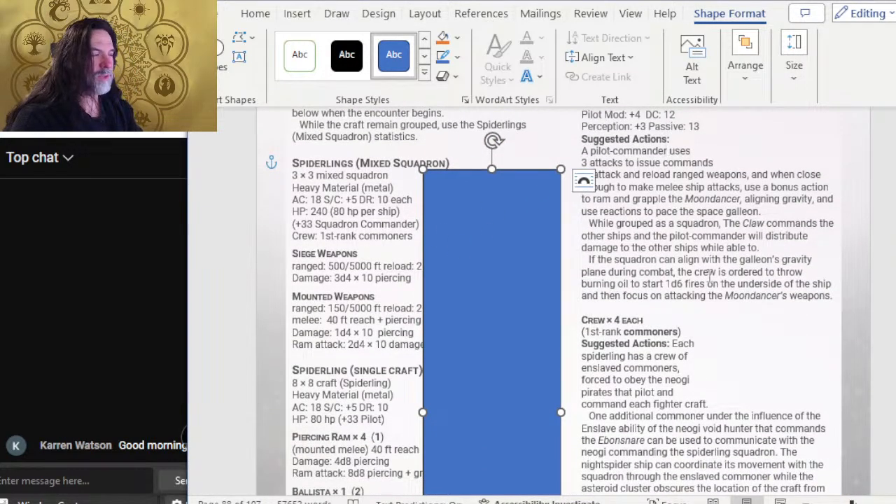
right_click(530, 217)
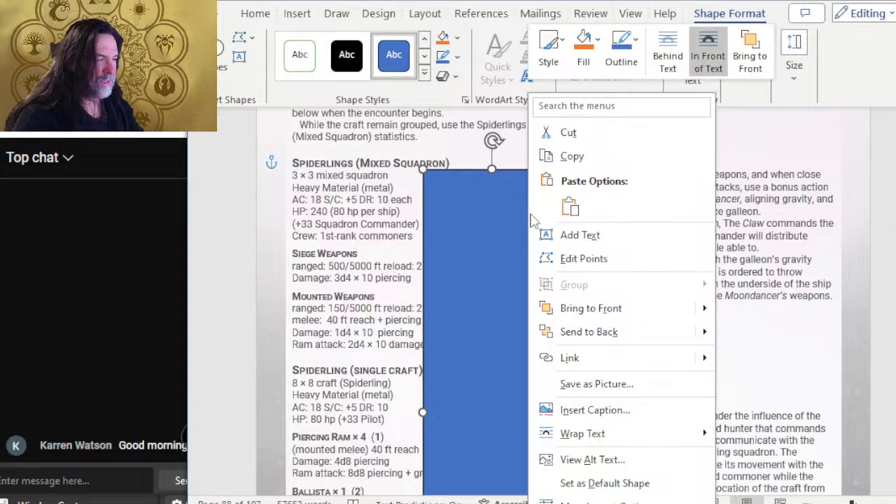
left_click(622, 46)
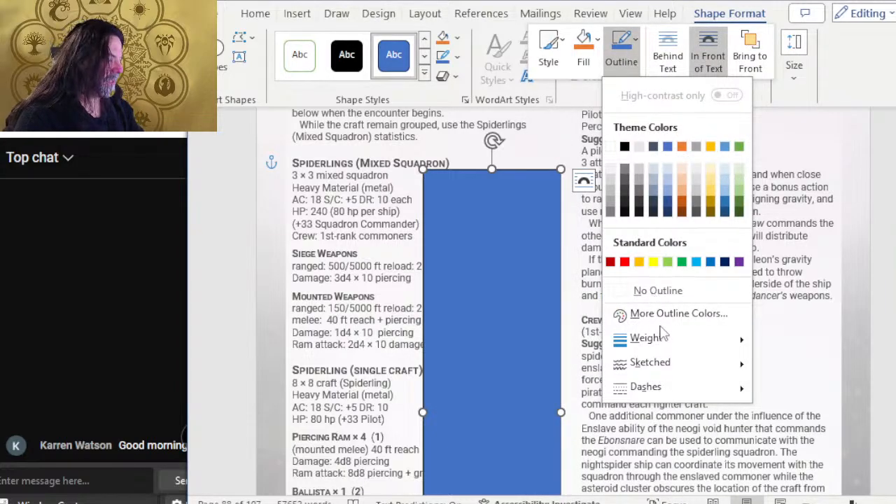
left_click(658, 291)
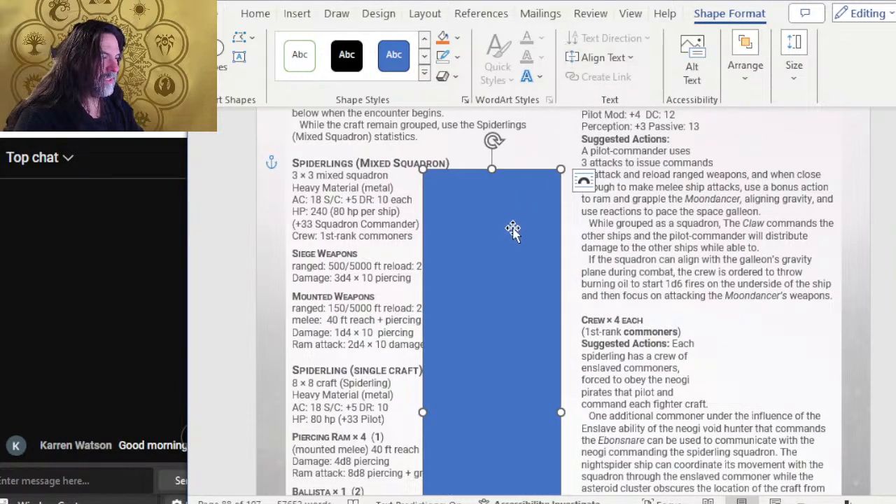
Fill the rectangle with the picture file "88 left" from the LoX "Part 2 terror" folder under production interior pages
right_click(513, 230)
left_click(569, 55)
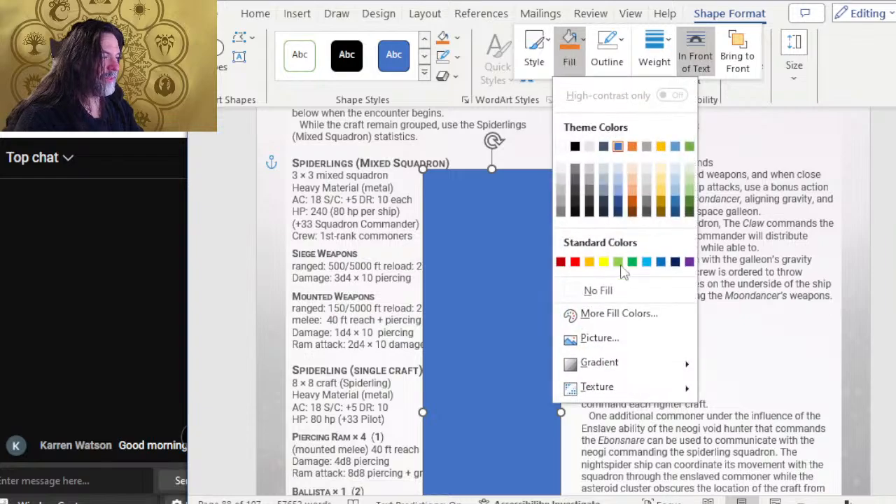
left_click(638, 345)
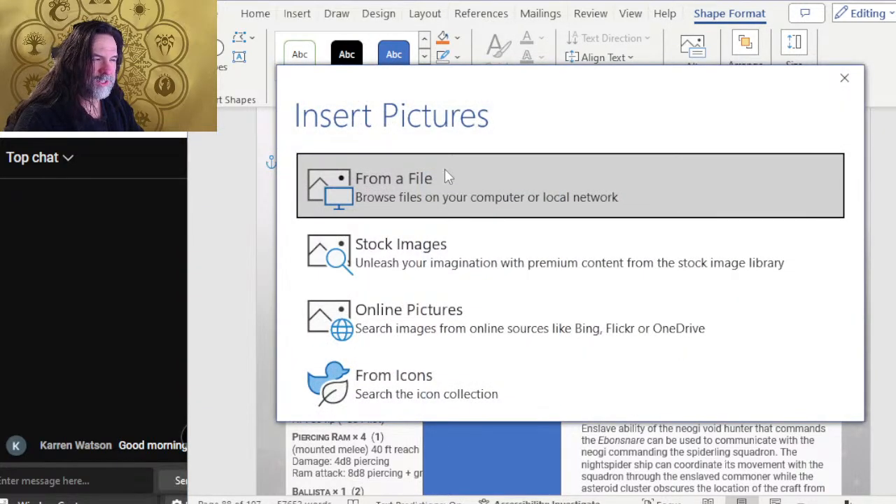
left_click(448, 178)
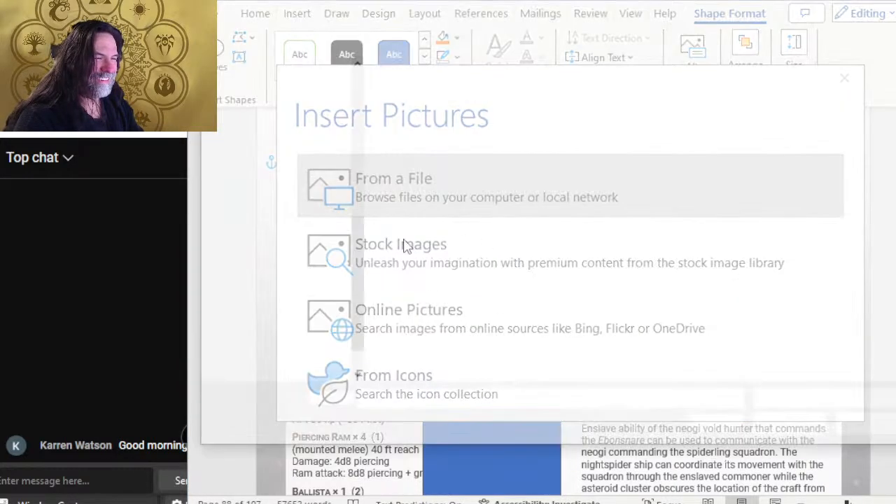
scroll(278, 176, "up", 1)
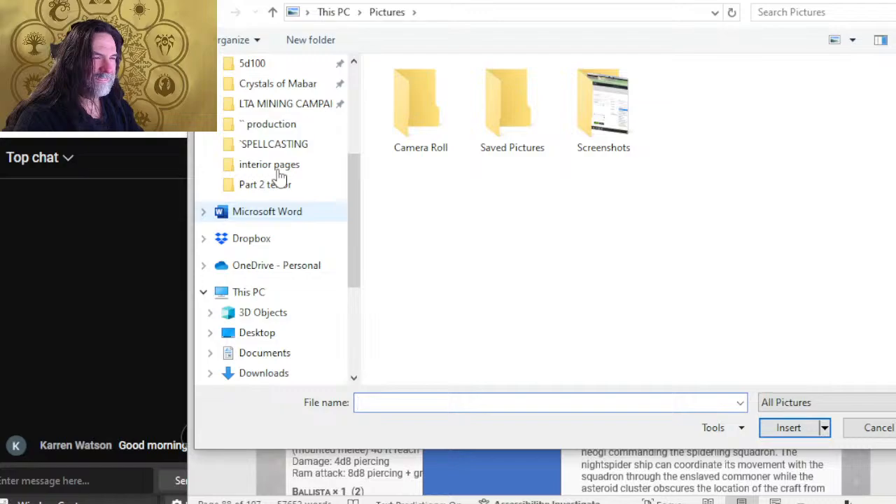
left_click(253, 124)
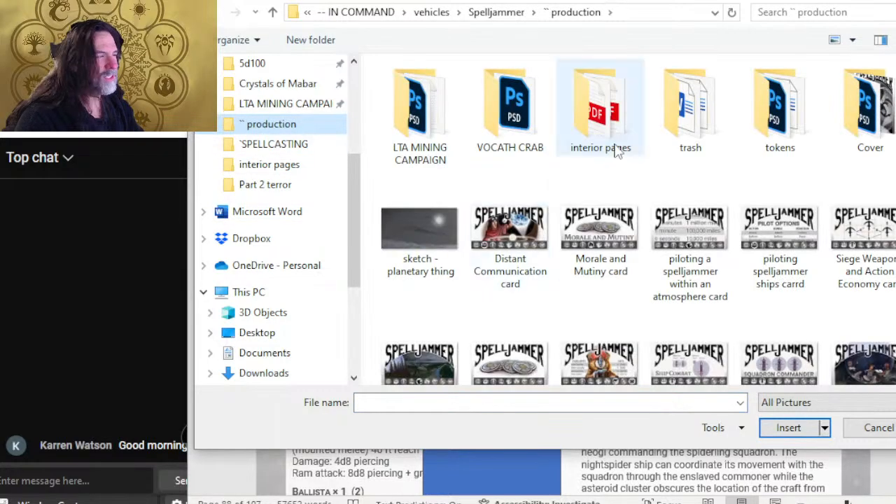
double_click(615, 107)
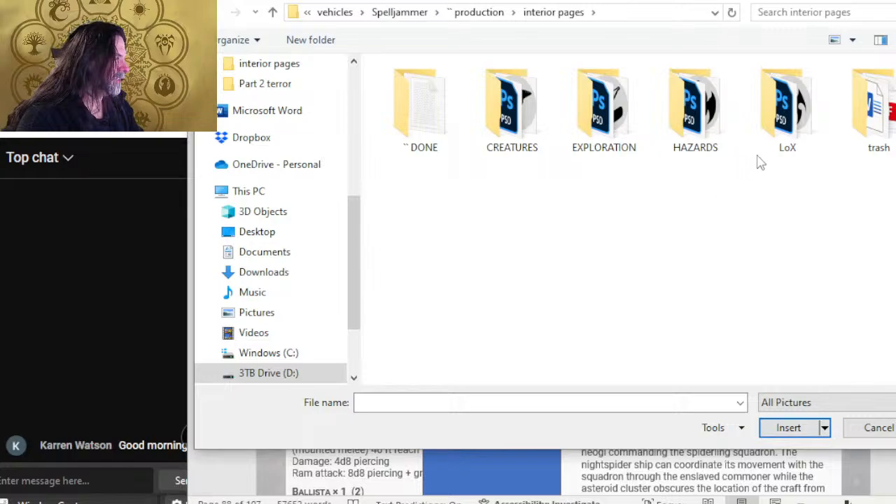
double_click(765, 135)
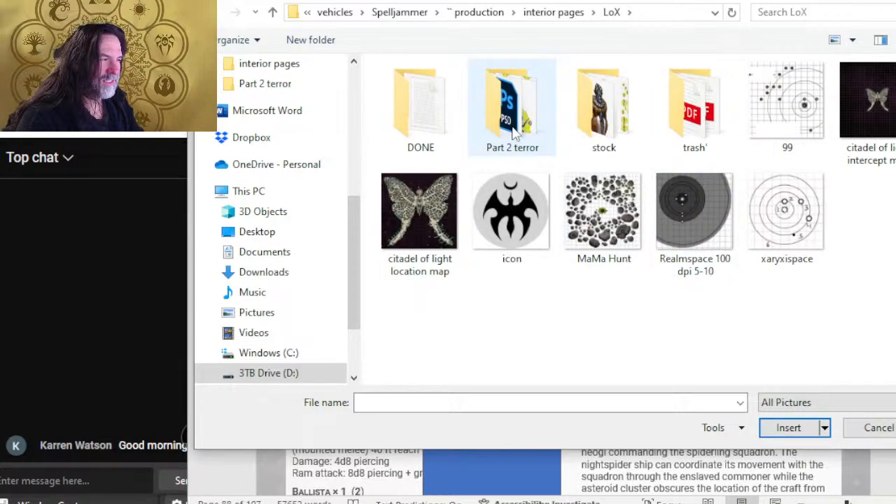
double_click(515, 134)
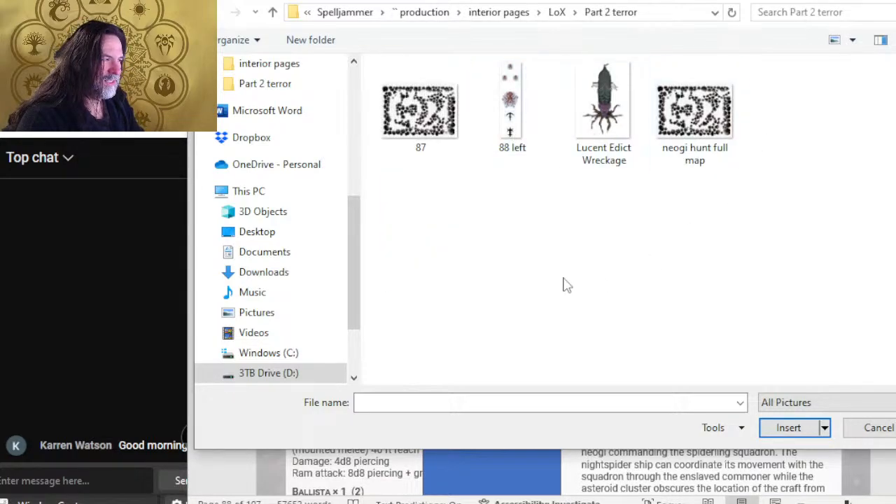
double_click(506, 154)
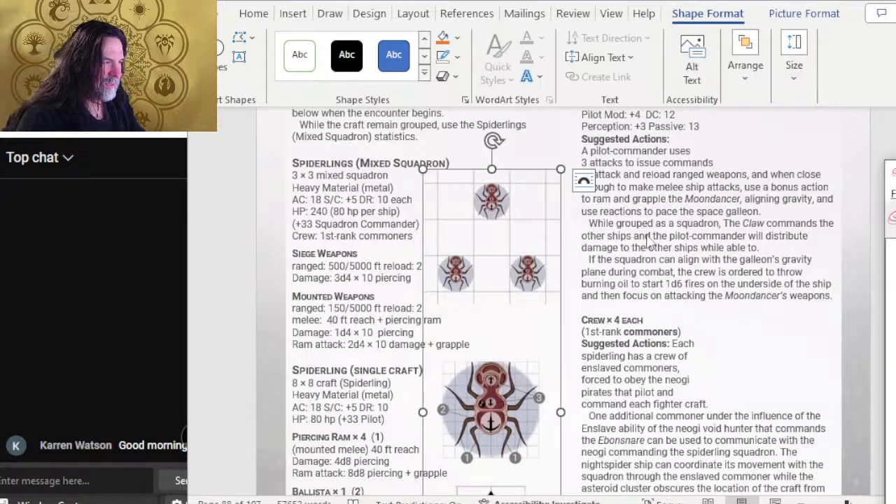
Switch to Photoshop and close the Untitled-1 document without saving changes
key("super+Tab")
left_click(498, 175)
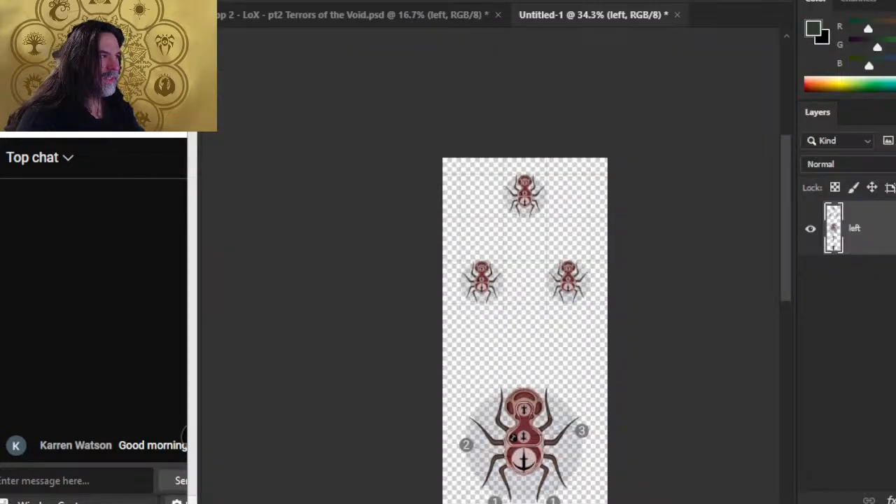
left_click(678, 14)
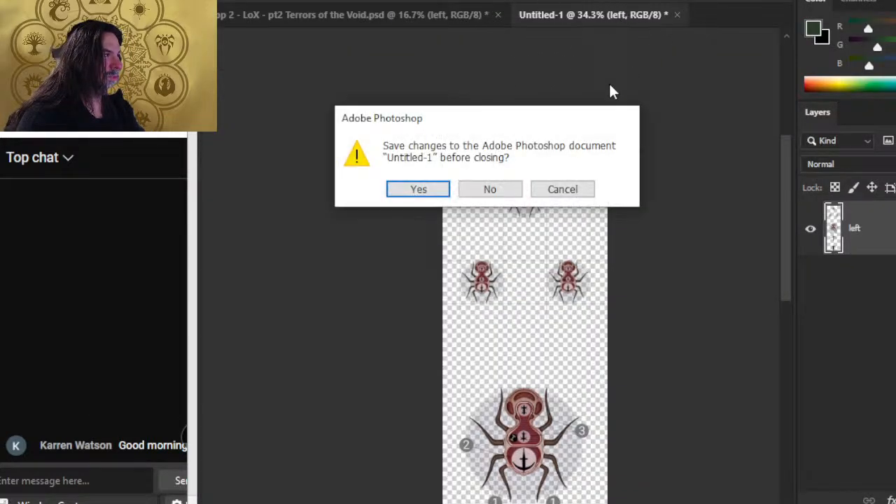
left_click(506, 189)
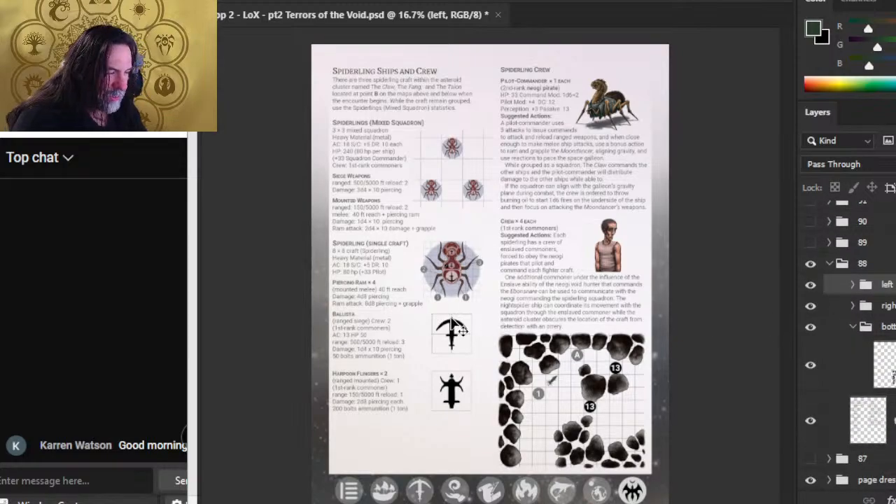
Examine how the spiderling artwork sits beside the statistics on page 88 of the Terrors of the Void document
left_click_drag(402, 273, 470, 287)
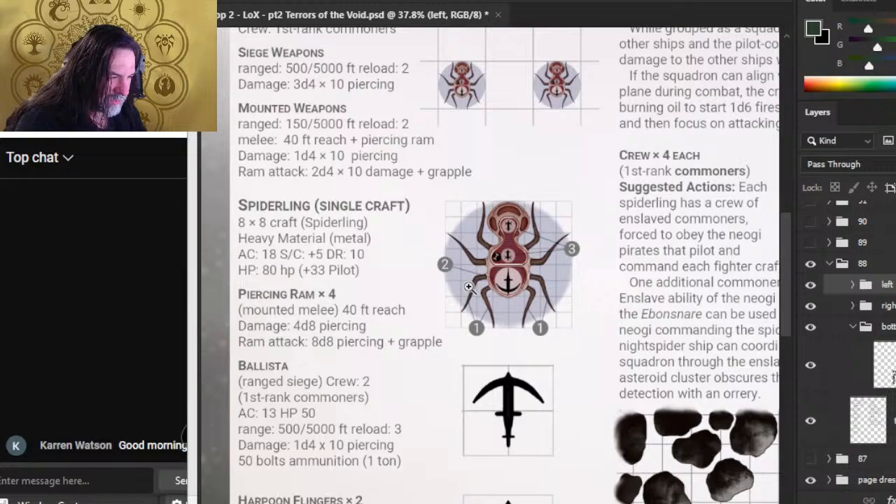
scroll(480, 266, "up", 3)
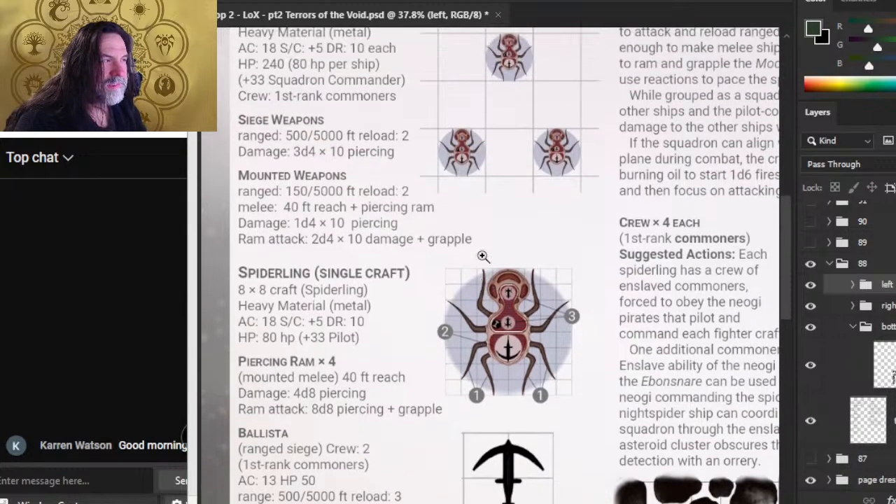
scroll(490, 256, "up", 3)
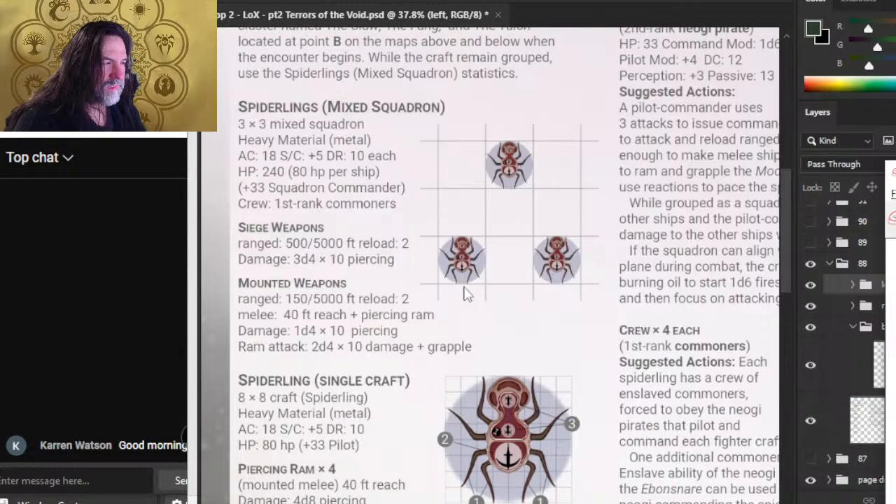
Switch to the Word layout and nudge the spiderling picture shape slightly down and away from the statistics text
key("alt+Tab")
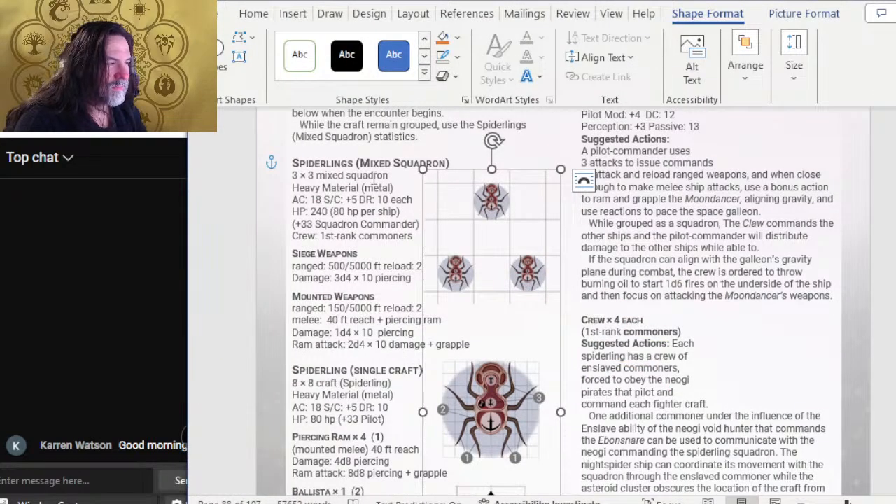
key("Down")
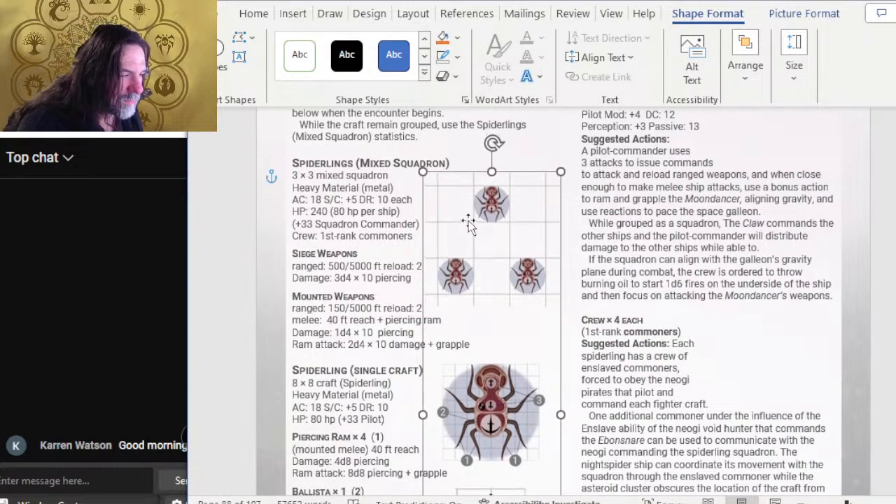
key("Right")
key("Right")
key("Right")
key("Right")
key("Right")
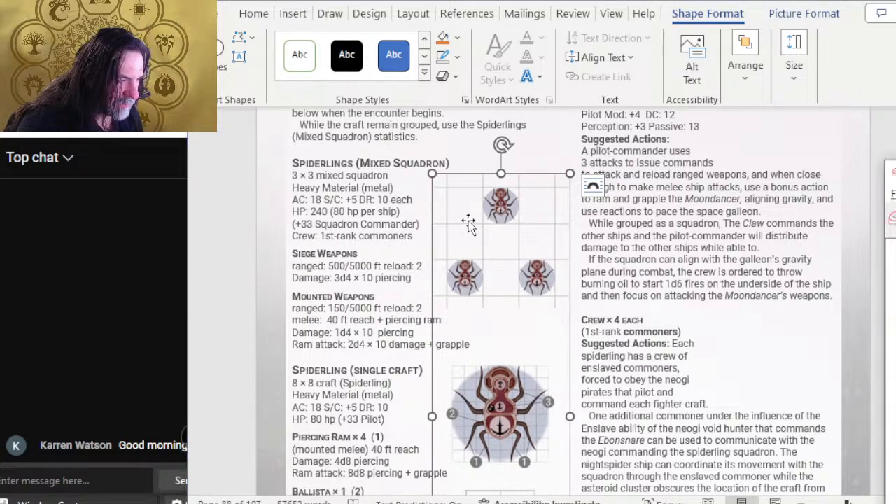
Compare the position of the spiderling squadron artwork in the Photoshop page with its placement in the Word layout
key("alt+Tab")
left_click(469, 225)
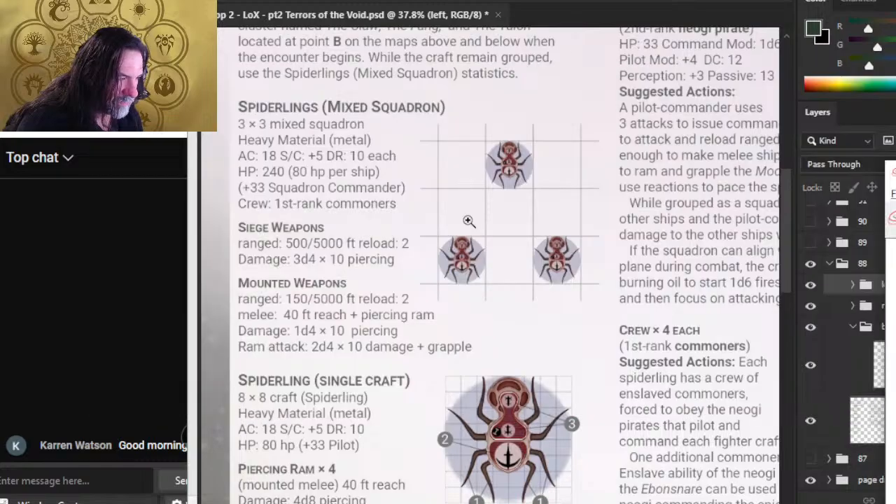
key("alt+Tab")
key("alt+Tab")
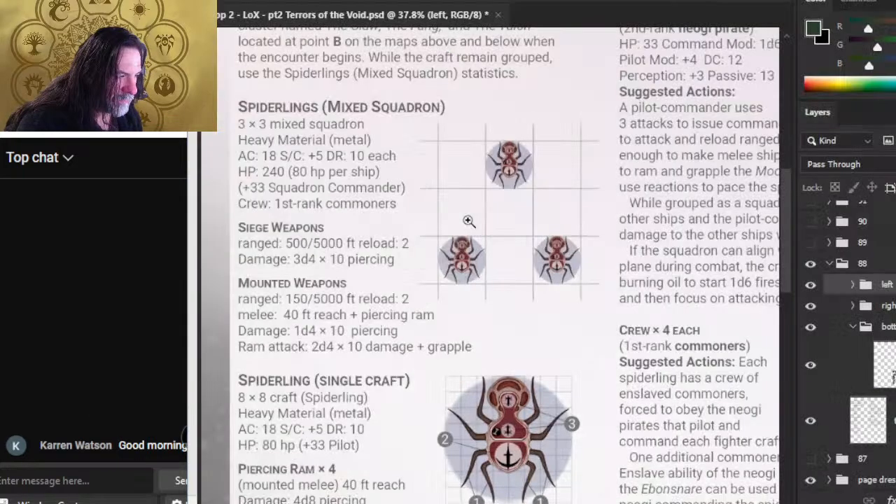
key("alt+Tab")
key("alt+Tab")
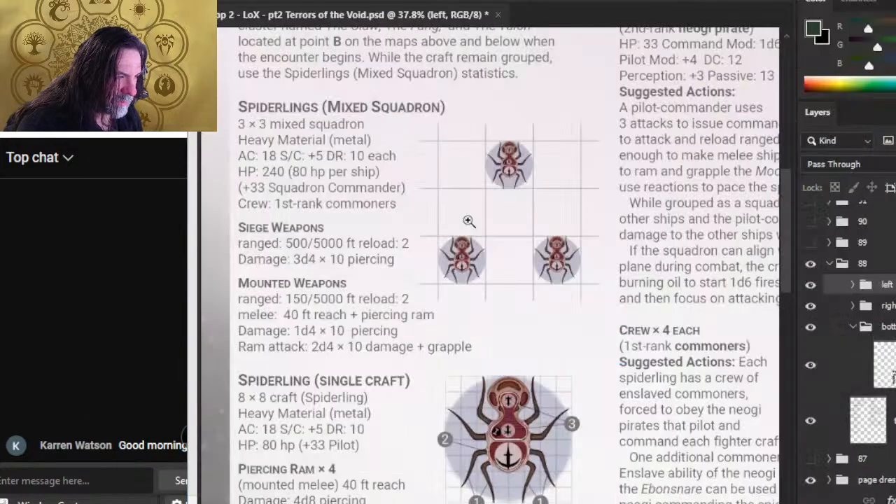
key("alt+Tab")
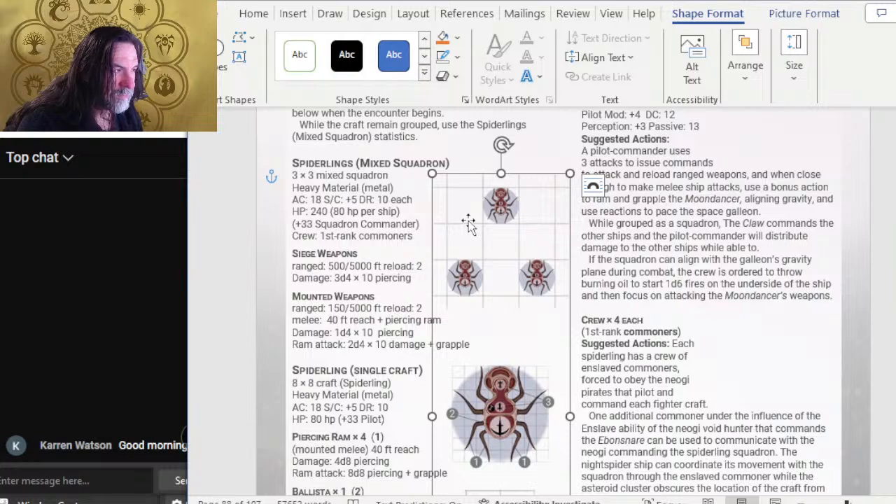
key("alt+Tab")
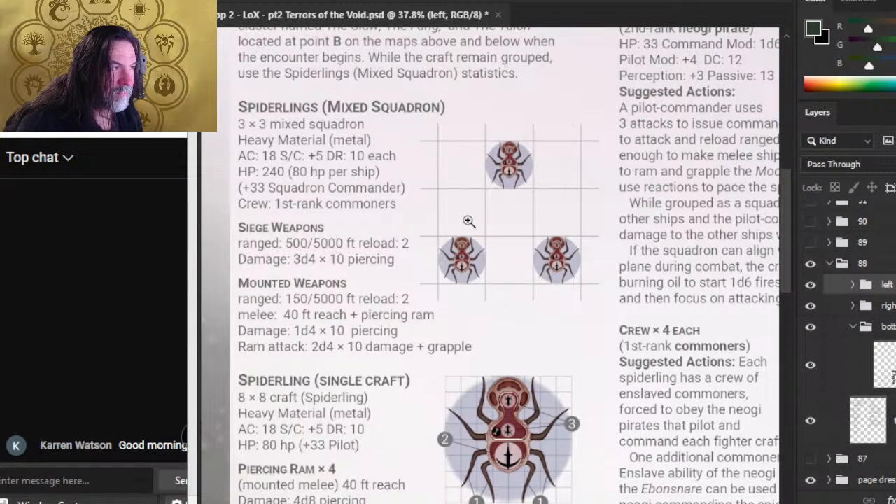
key("alt+Tab")
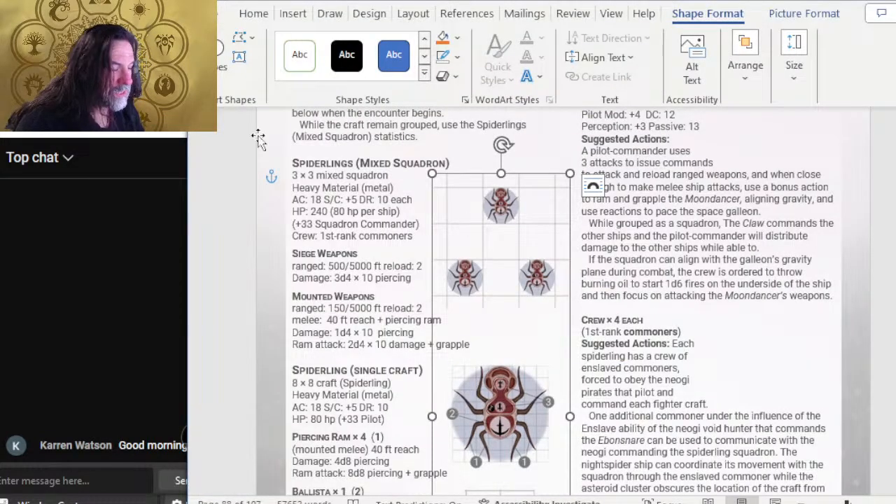
Check the ballista and harpoon flinger icons against the Photoshop page and nudge the Word picture shape slightly down
scroll(435, 210, "down", 5)
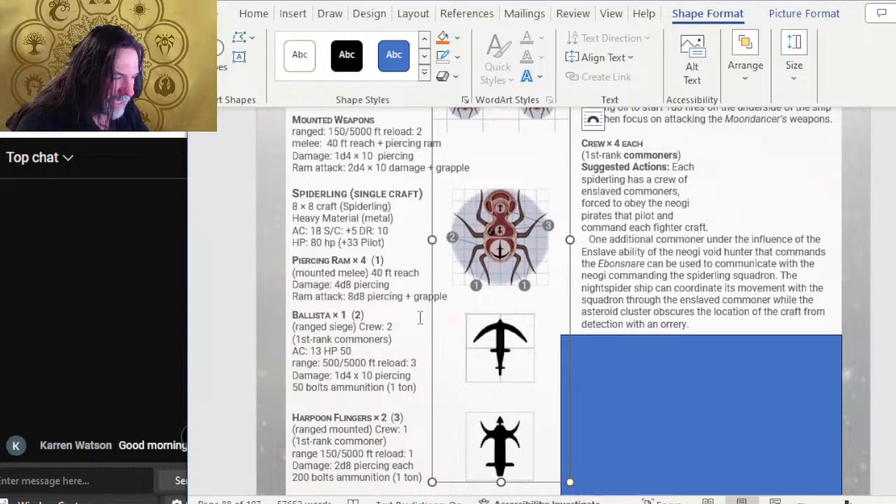
key("alt+Tab")
scroll(502, 387, "down", 5)
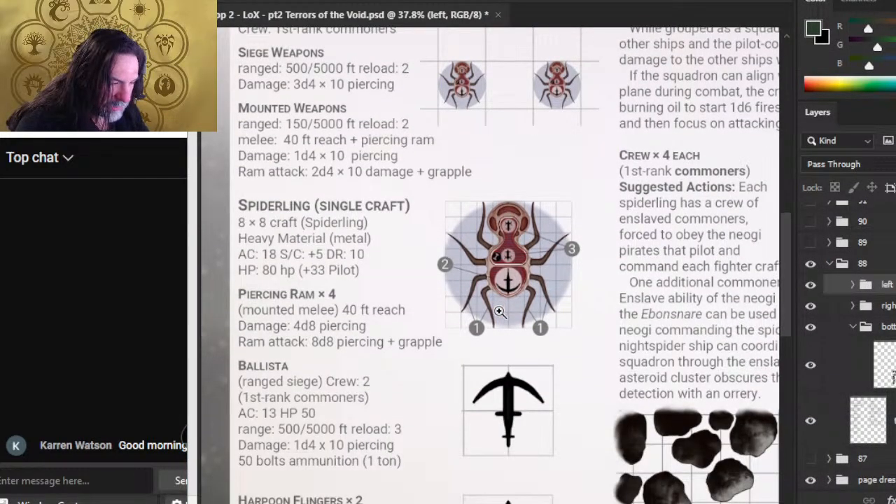
scroll(506, 319, "down", 2)
scroll(528, 392, "down", 2)
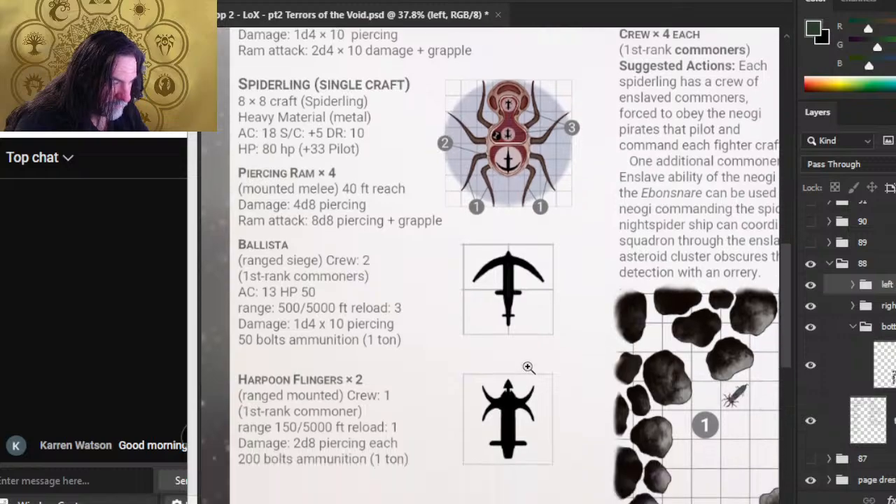
key("alt+Tab")
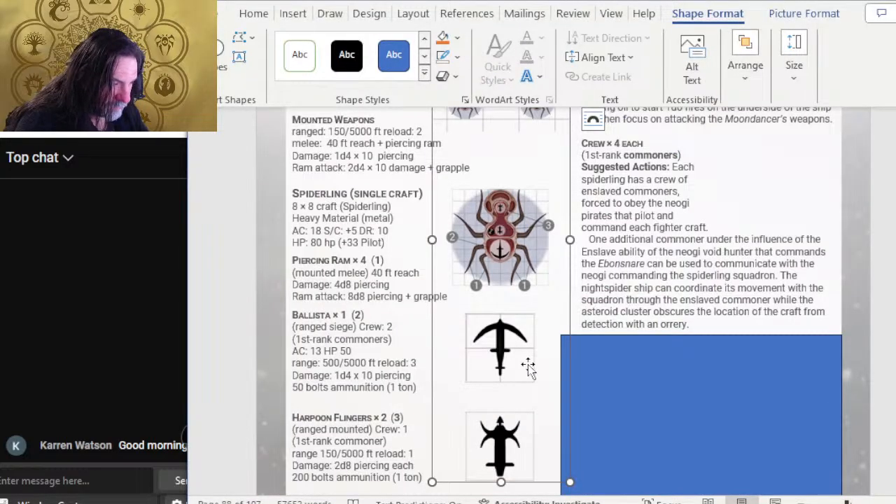
scroll(528, 370, "down", 3)
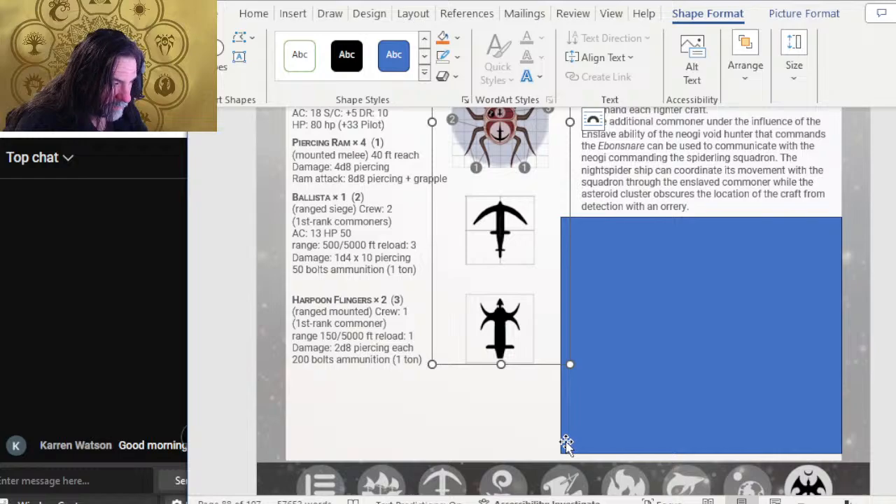
key("alt+Tab")
scroll(544, 410, "down", 1)
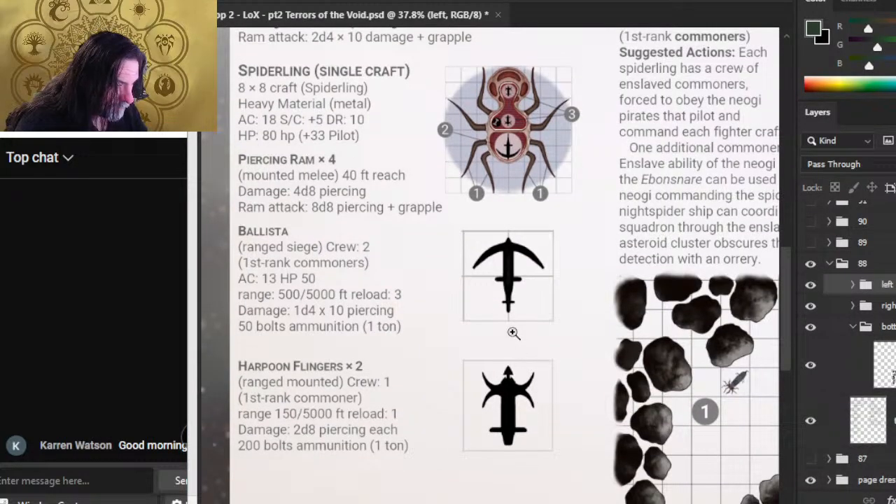
left_click(514, 334)
key("alt+Tab")
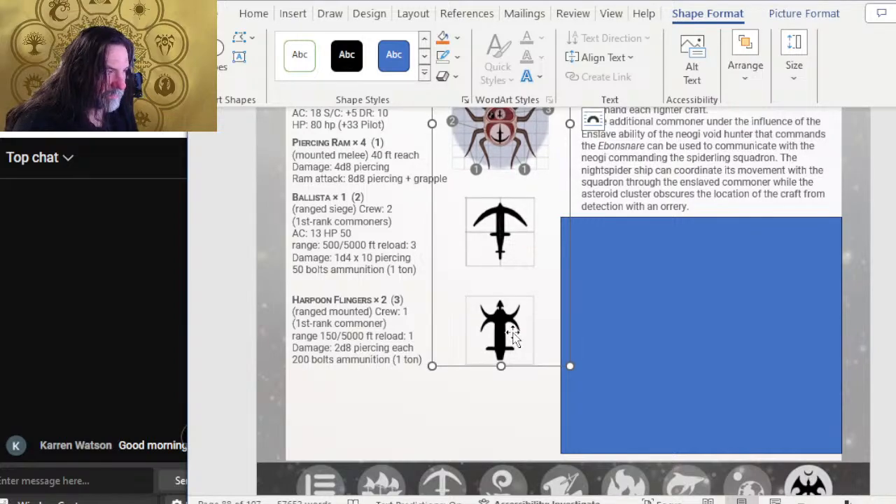
Nudge the spiderling picture shape slightly up beside the mixed squadron statistics and deselect it
scroll(513, 338, "up", 7)
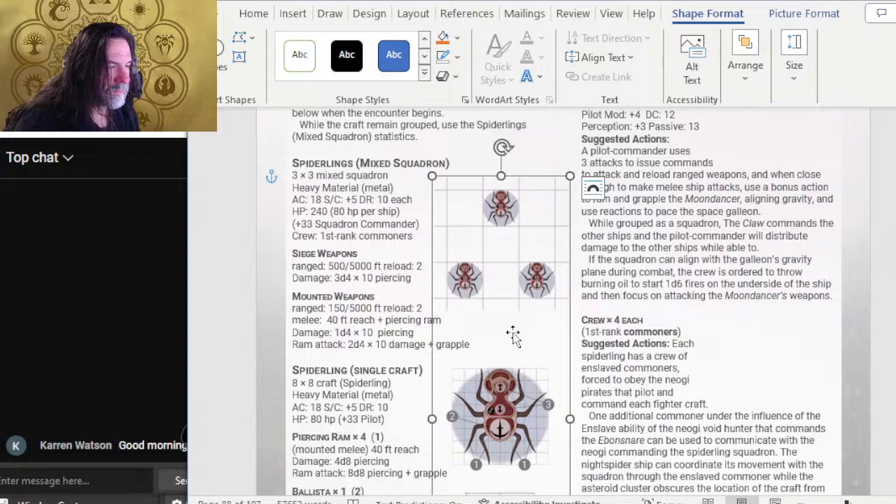
left_click(359, 235)
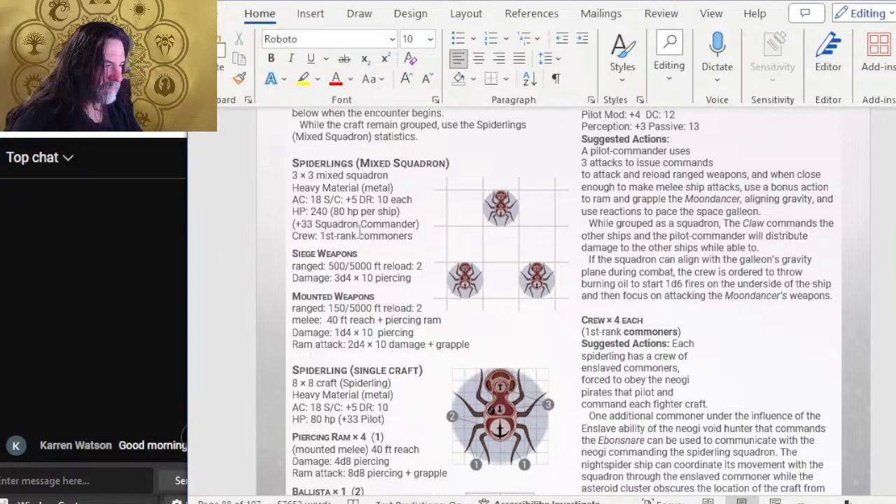
left_click(467, 286)
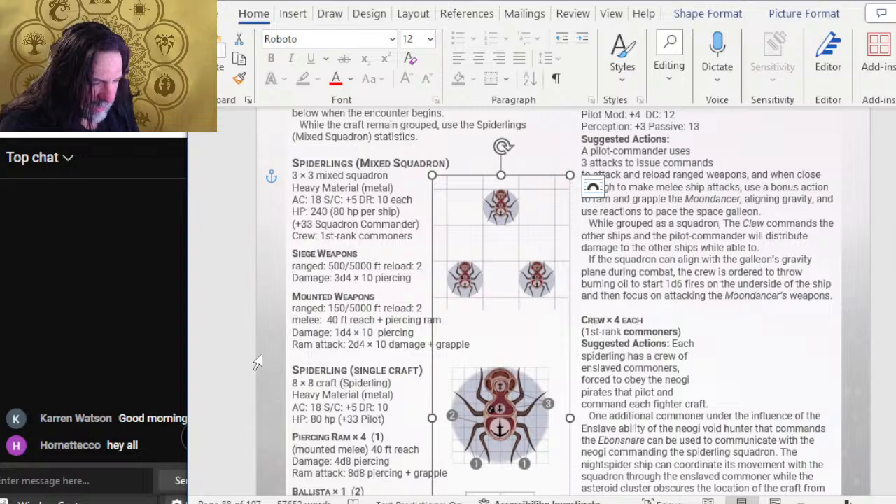
left_click(345, 266)
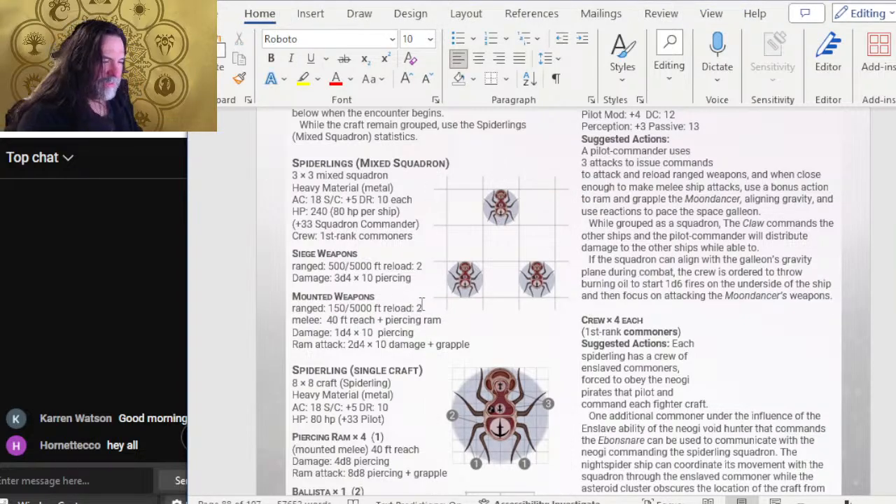
Recheck the weapon icons against the Photoshop page and shift the Word picture shape slightly left toward the statistics
scroll(544, 310, "down", 5)
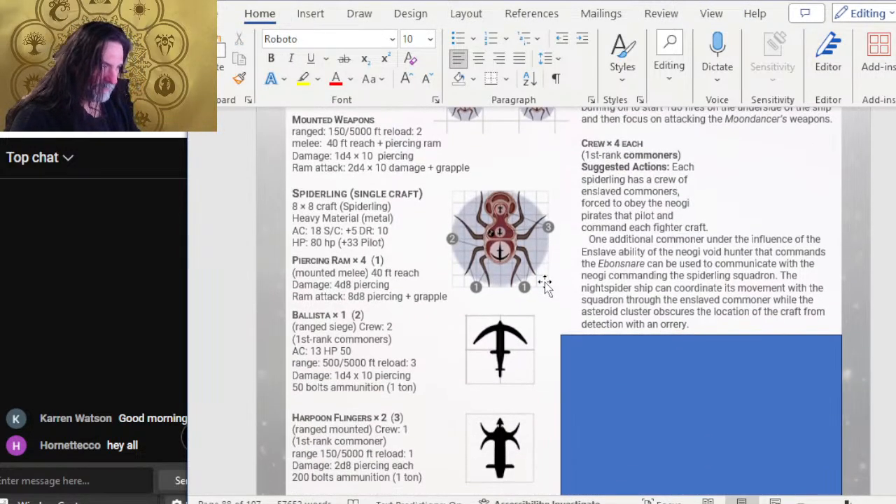
scroll(544, 280, "down", 3)
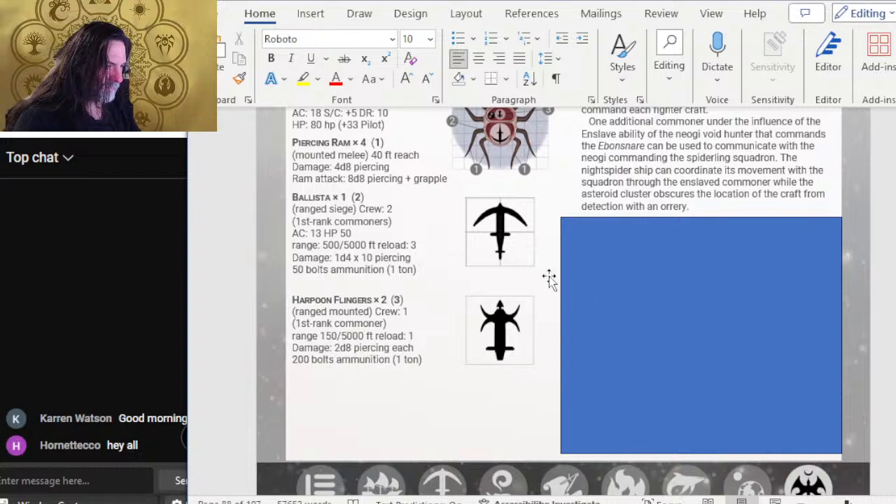
key("alt+Tab")
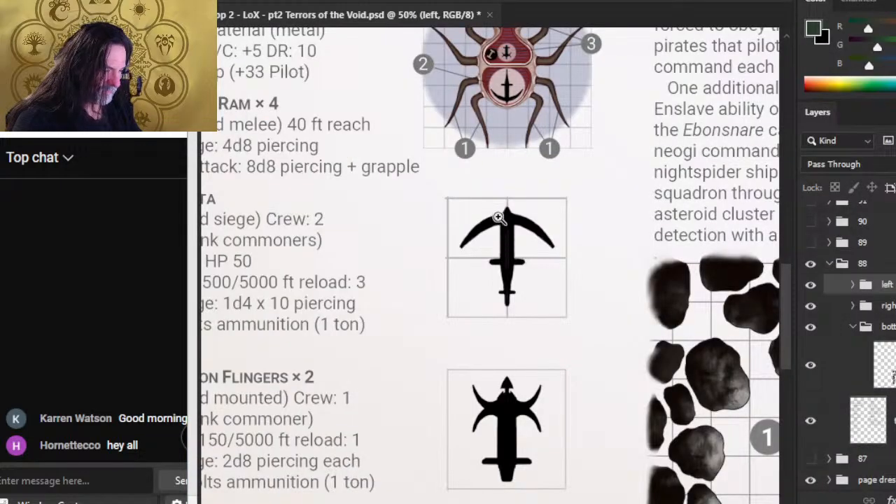
scroll(508, 245, "down", 2)
left_click_drag(508, 274, 431, 247)
key("alt+Tab")
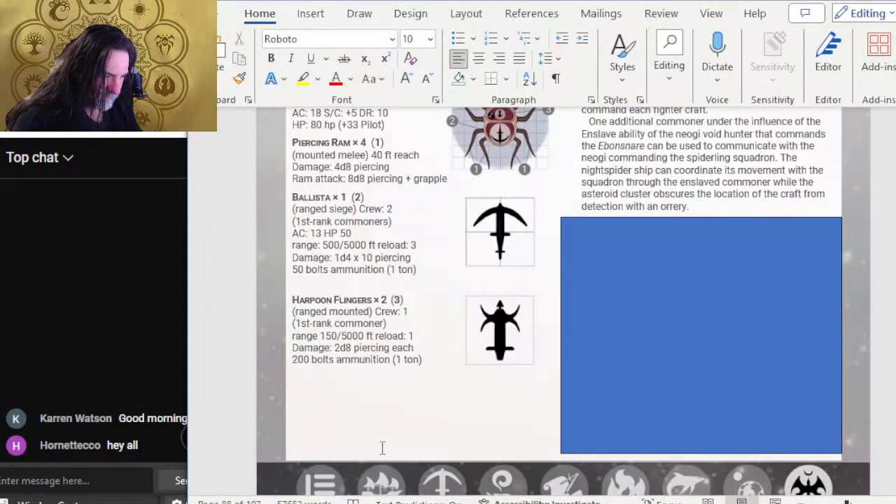
left_click(481, 359)
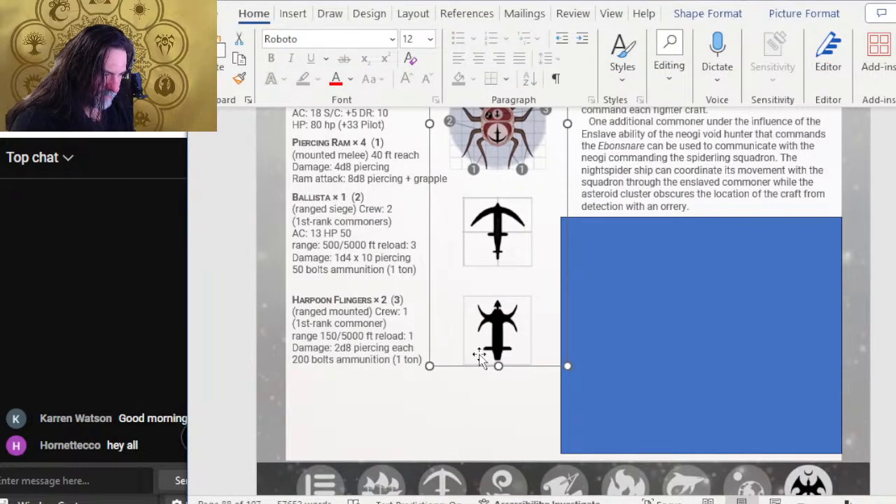
scroll(480, 357, "up", 3)
key("alt+Tab")
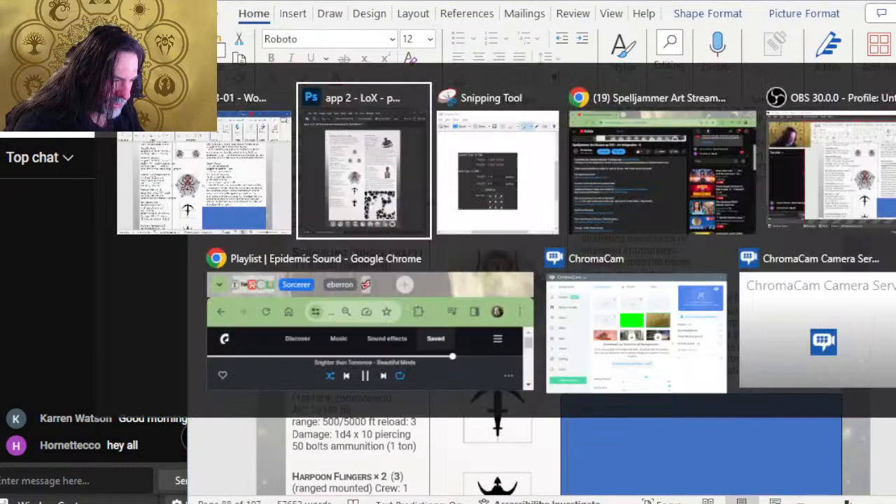
key("alt+Tab")
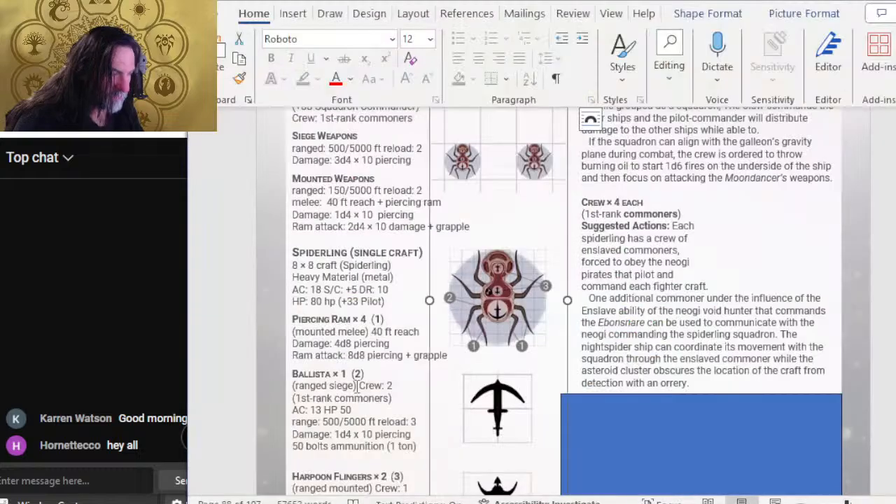
scroll(423, 317, "up", 1)
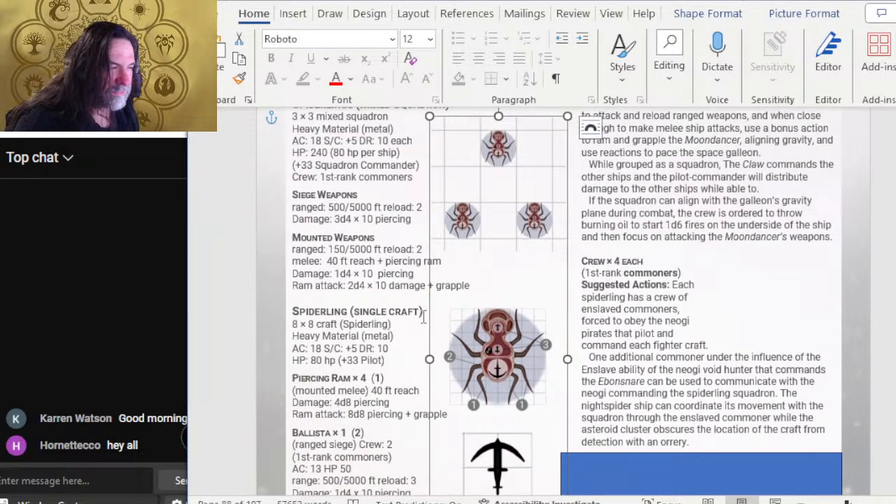
left_click(368, 221)
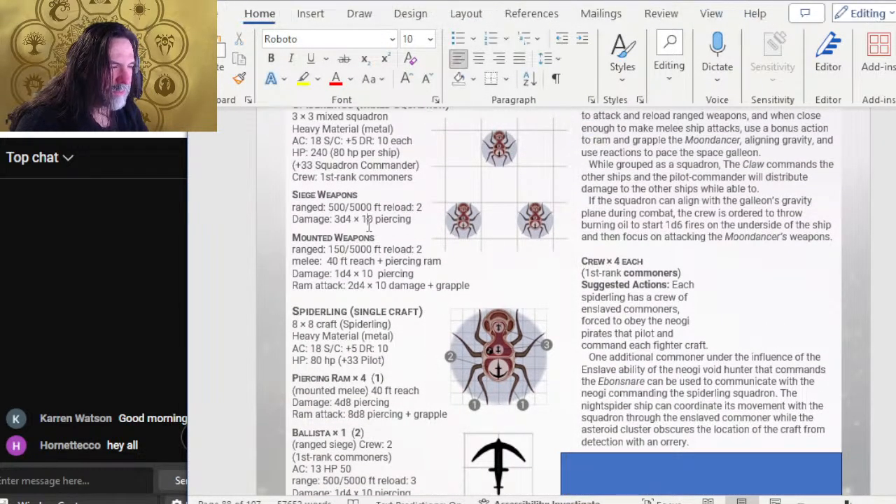
Go back to the Chapter 1 Astral Rain page and examine the weapon icons beside the Moondancer statistics
scroll(491, 242, "up", 10)
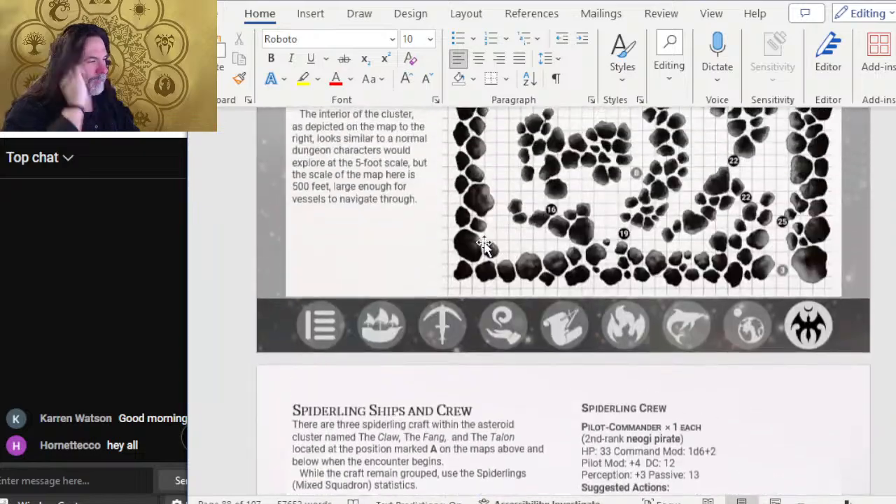
scroll(486, 242, "up", 15)
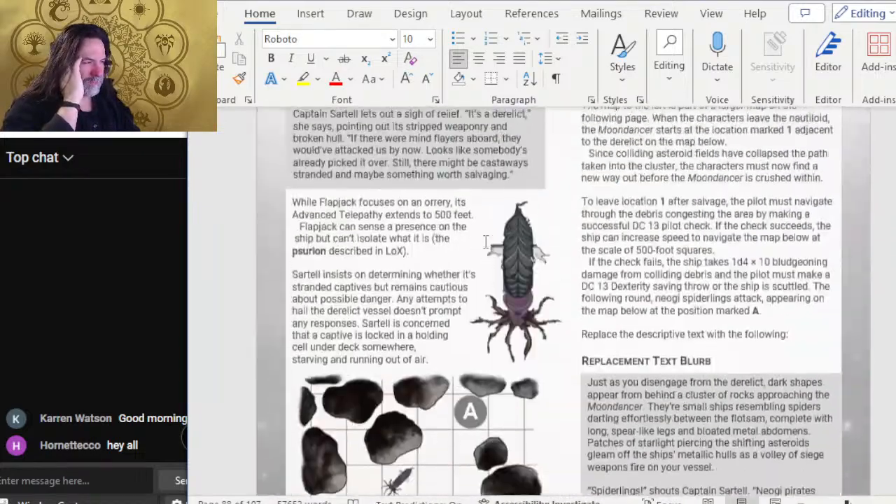
scroll(486, 246, "up", 15)
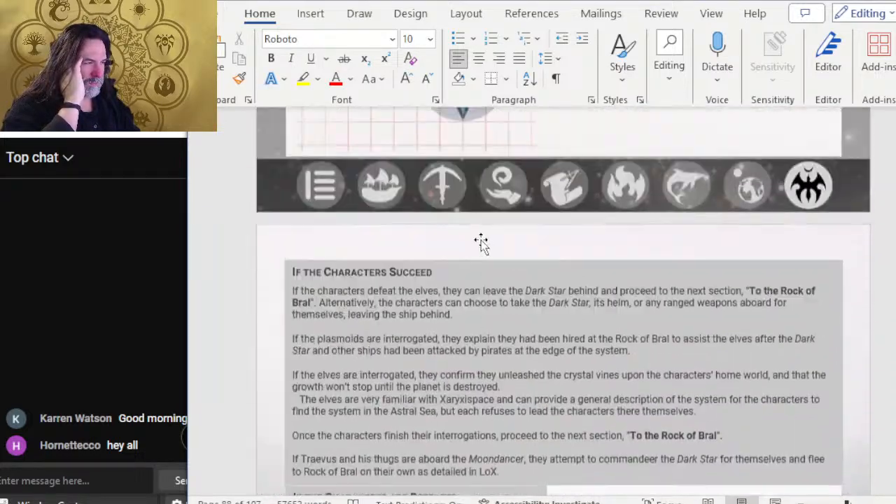
scroll(482, 240, "up", 15)
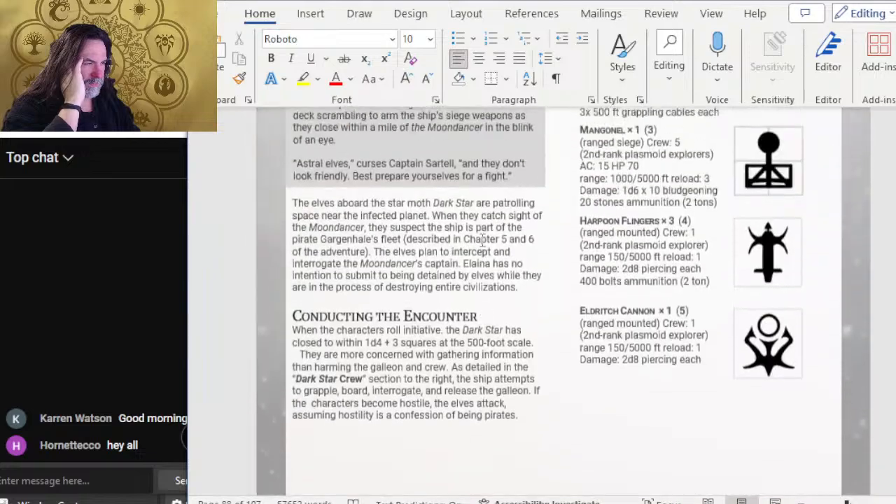
scroll(482, 240, "up", 15)
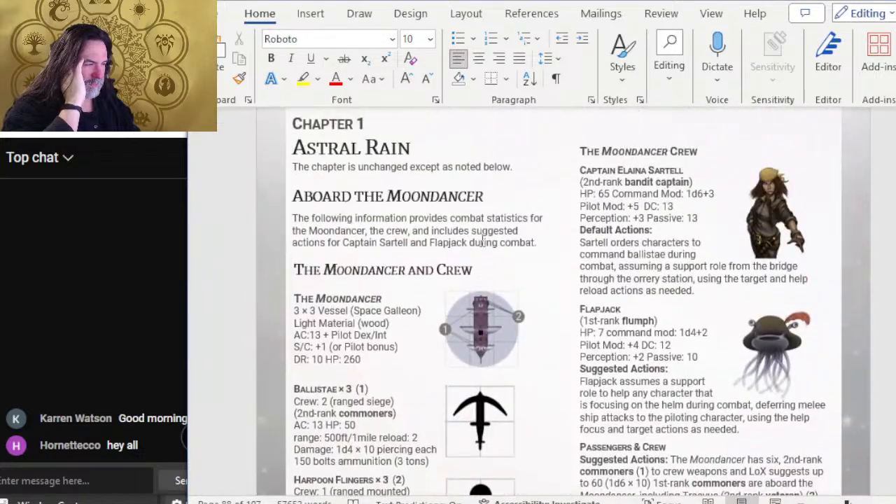
scroll(477, 257, "down", 3)
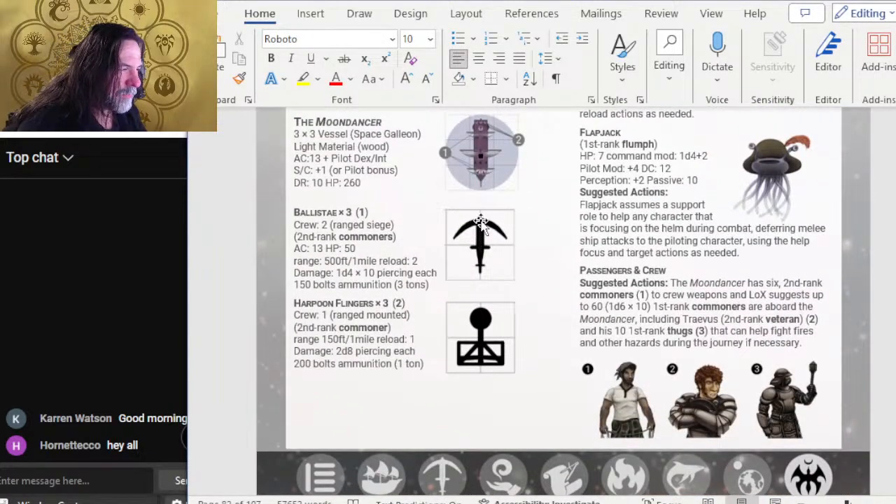
Return to the Spiderling Ships and Crew page and try shifting the spiderling picture shape left toward the statistics
scroll(479, 223, "down", 10)
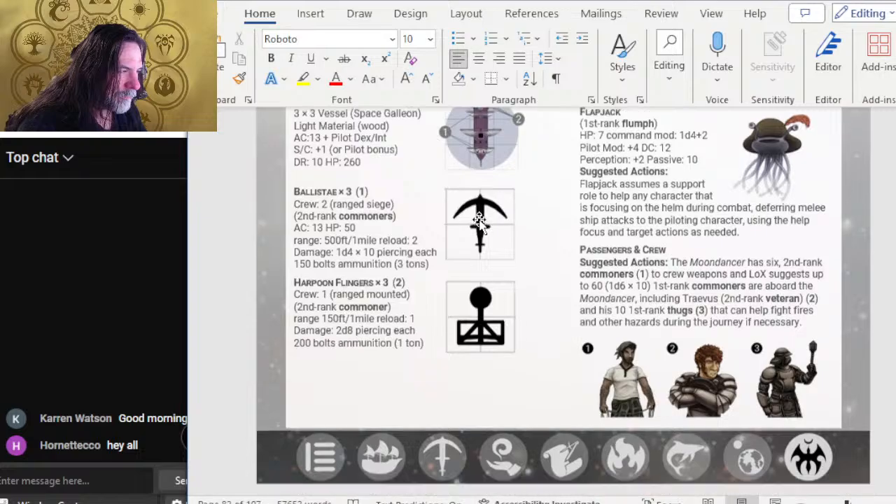
scroll(481, 223, "down", 5)
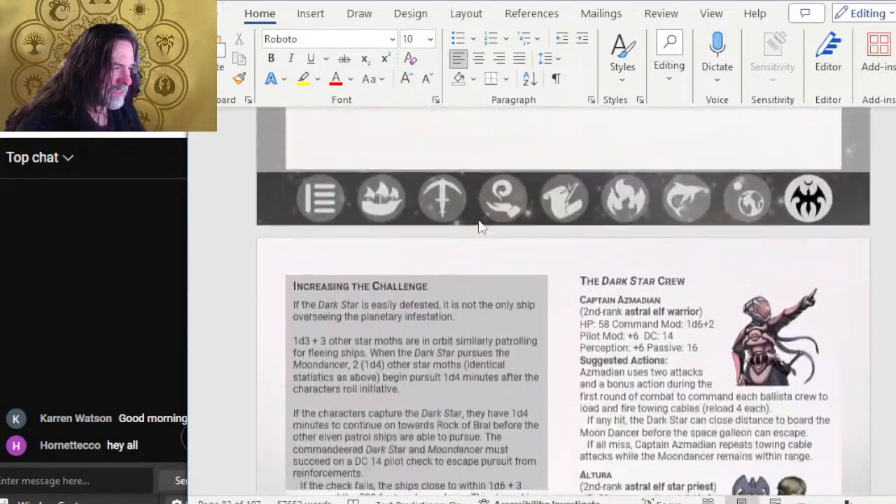
scroll(478, 220, "down", 15)
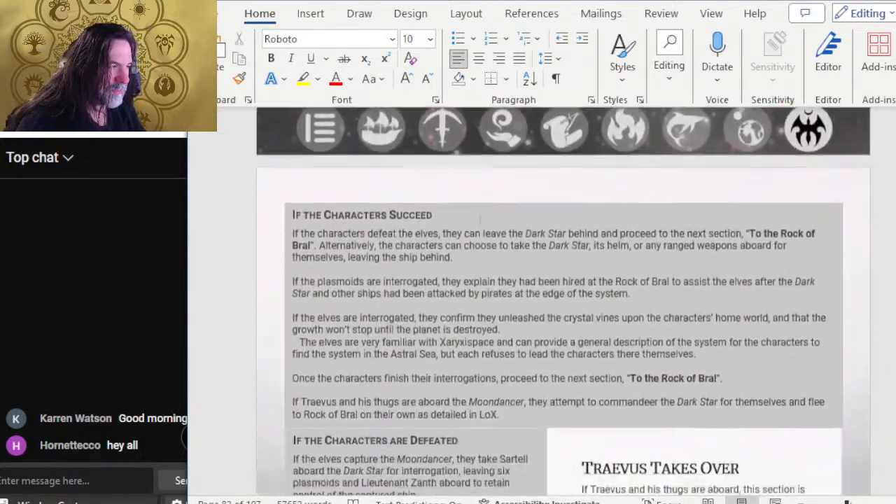
scroll(480, 221, "down", 15)
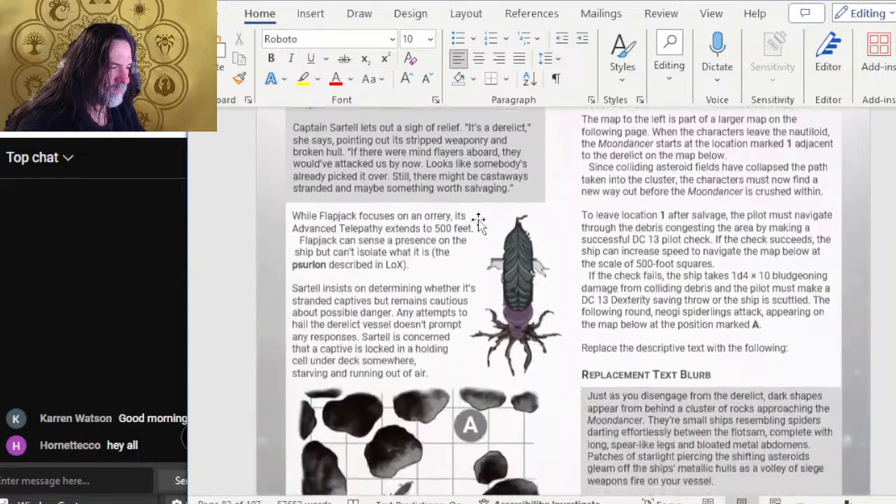
scroll(481, 220, "down", 15)
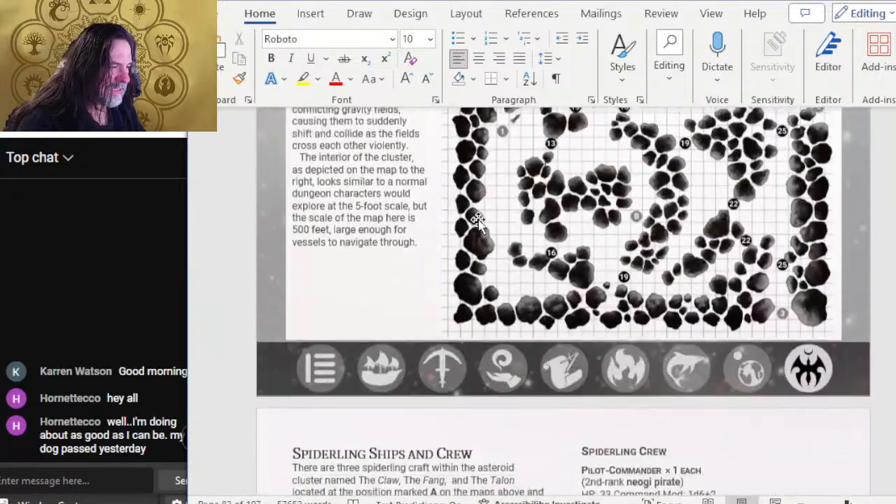
scroll(478, 220, "up", 3)
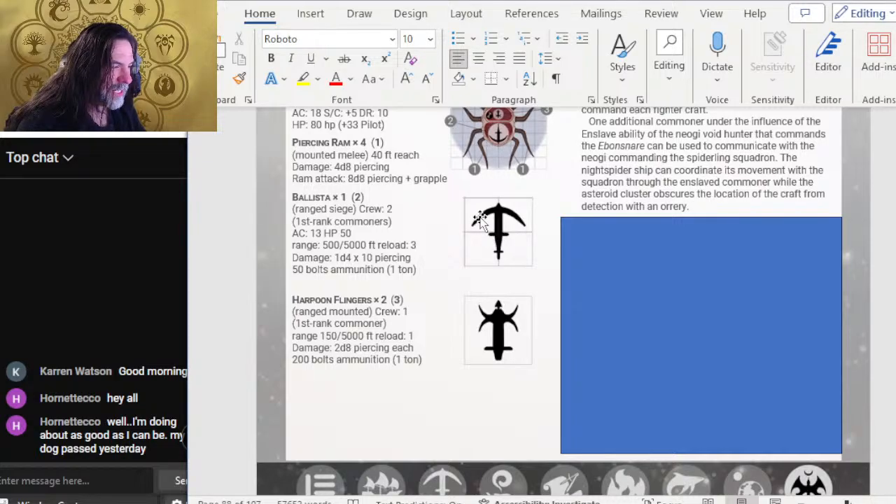
left_click(499, 324)
key("Left")
key("Left")
key("Left")
key("Left")
key("Left")
key("Left")
key("Left")
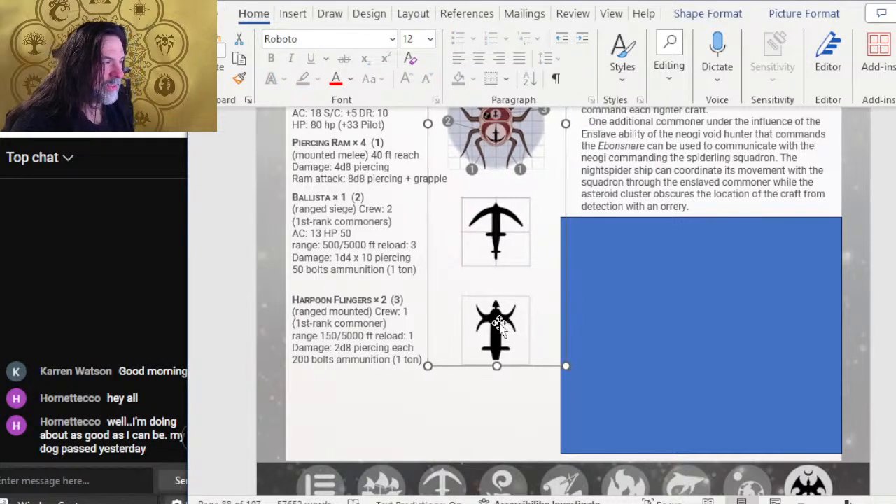
Shift the spiderling picture shape back right, then fine-tune it slightly left beside the mixed squadron and single craft statistics
scroll(499, 324, "up", 8)
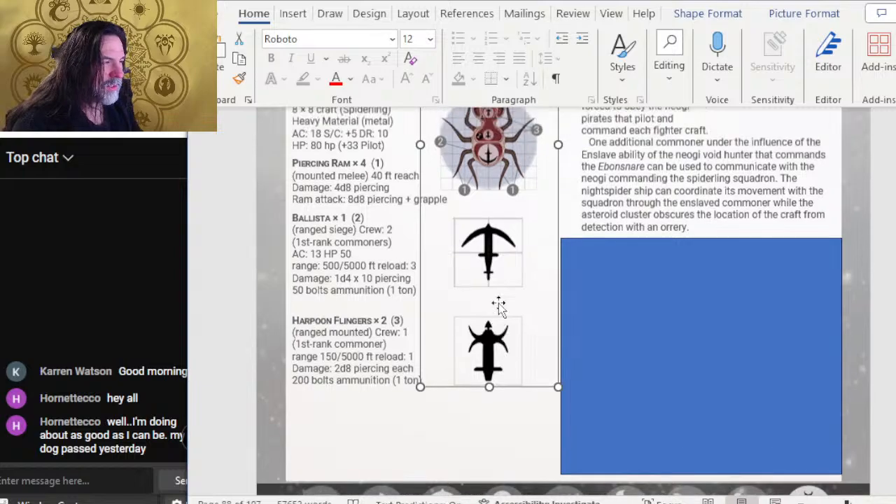
key("Right")
key("Right")
key("Right")
key("Right")
key("Right")
key("Right")
key("Right")
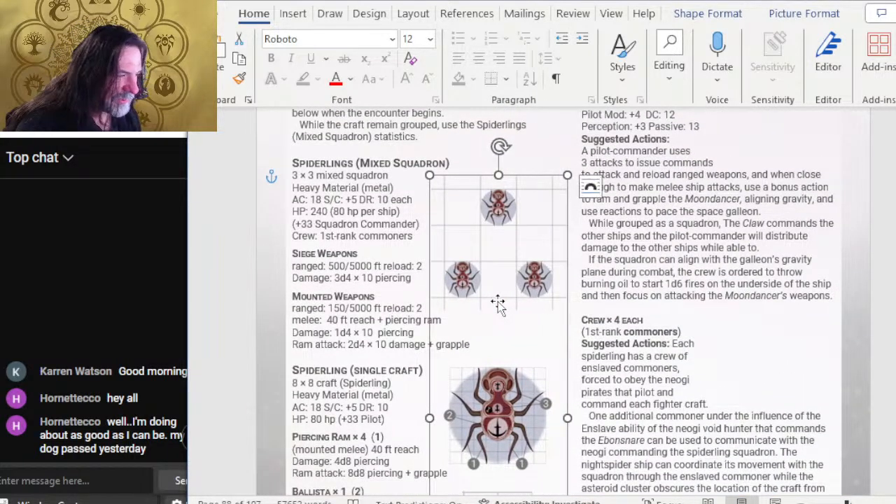
scroll(498, 303, "down", 8)
scroll(500, 237, "up", 6)
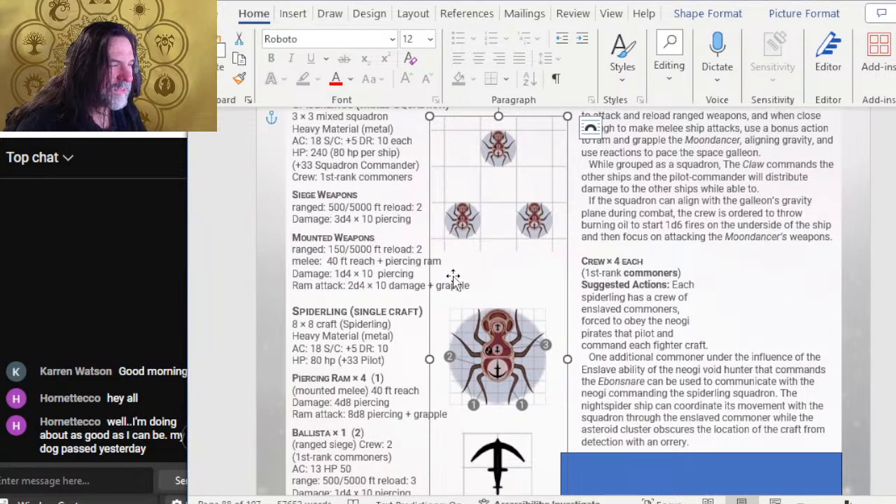
key("Left")
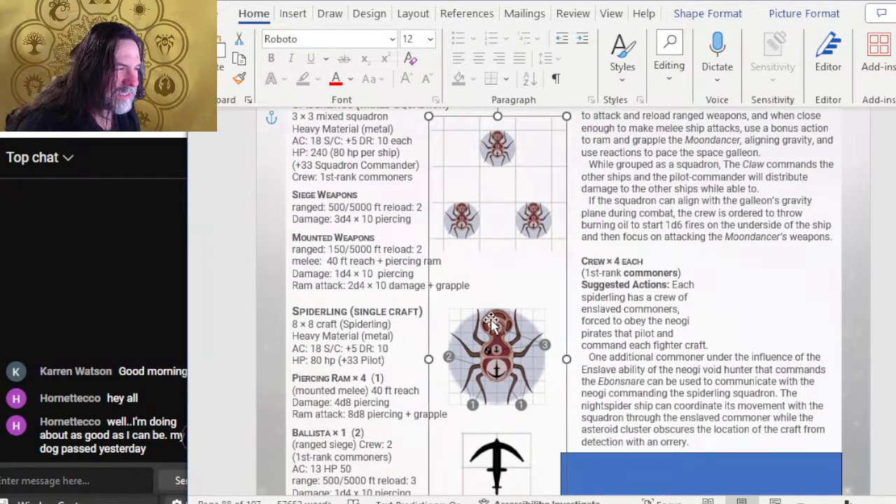
scroll(491, 321, "down", 3)
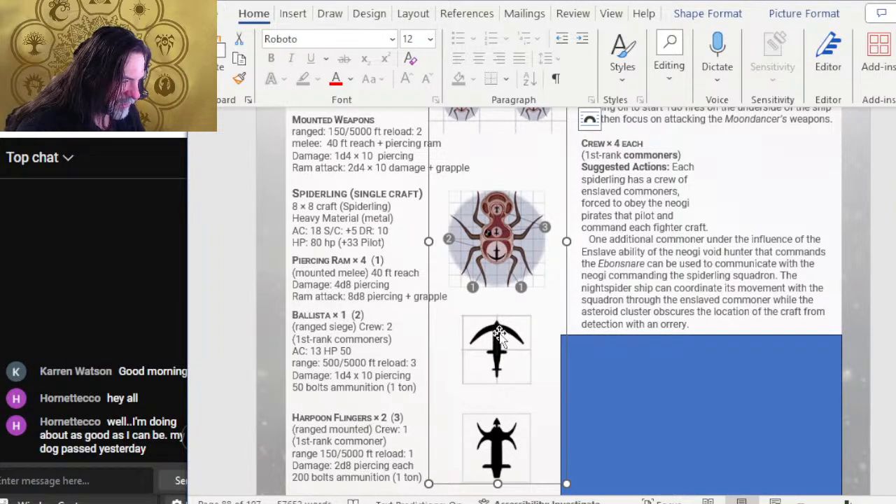
On the Chapter 1 Astral Rain page, shift the Moondancer picture shape right, away from the ship statistics, and deselect it
scroll(497, 328, "up", 15)
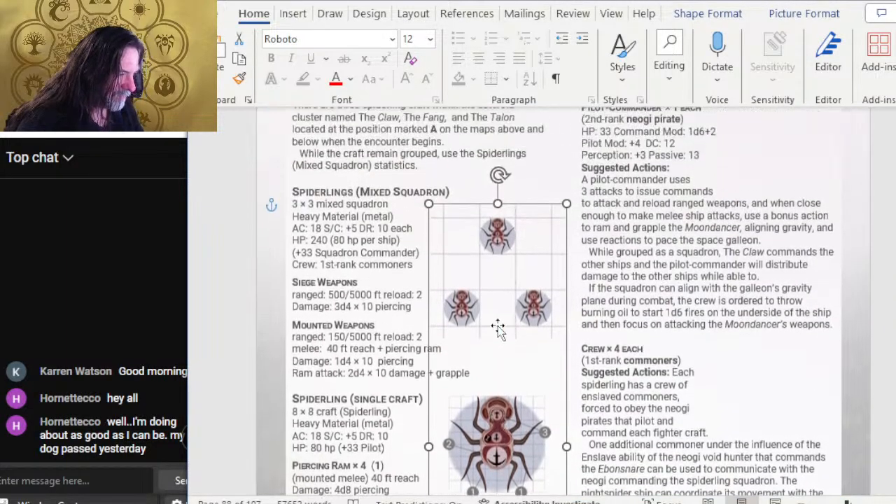
scroll(498, 327, "up", 15)
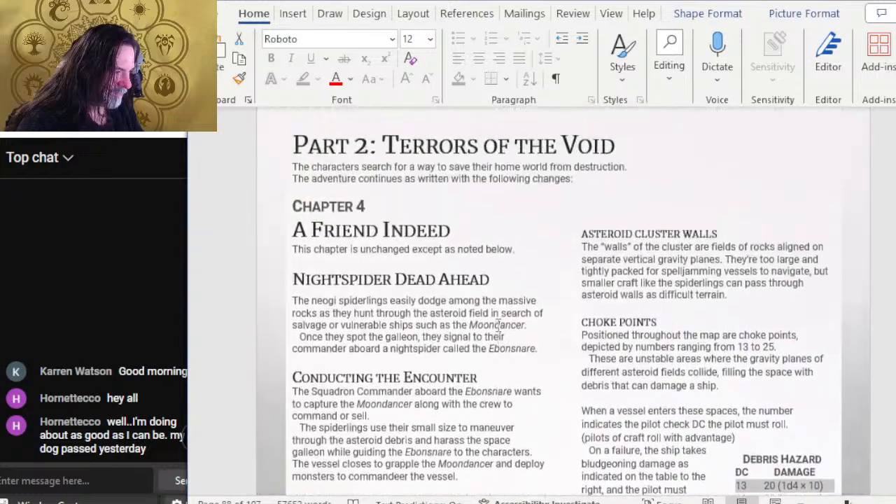
scroll(497, 328, "up", 15)
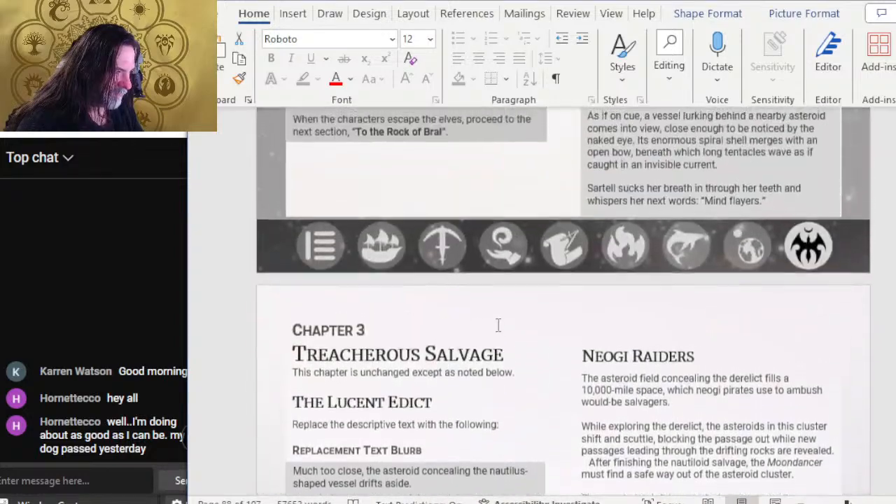
scroll(497, 328, "up", 15)
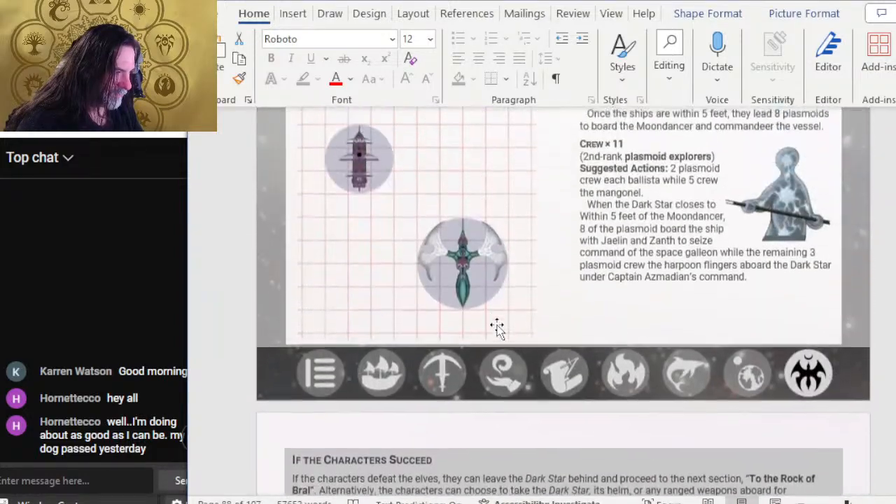
scroll(498, 326, "up", 15)
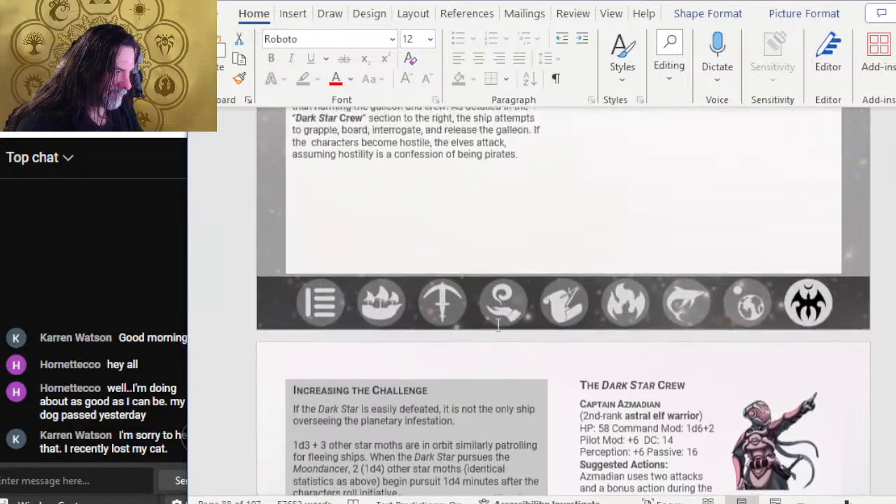
scroll(499, 327, "up", 15)
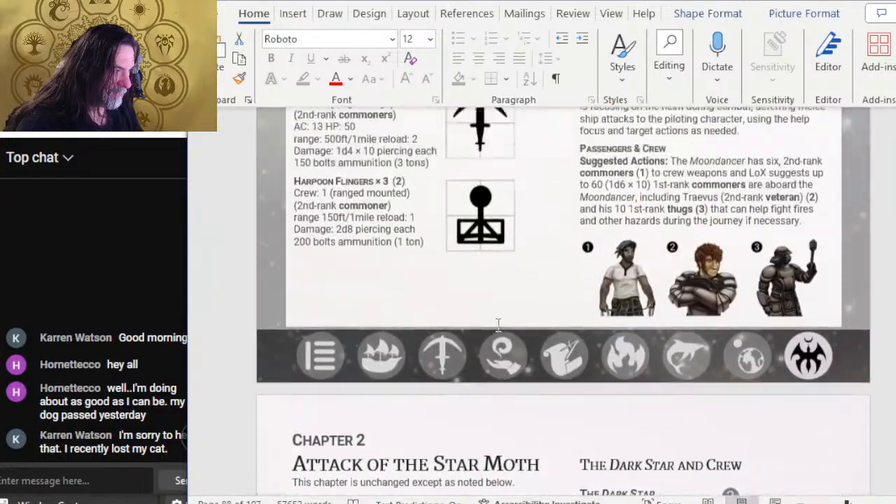
scroll(497, 329, "up", 2)
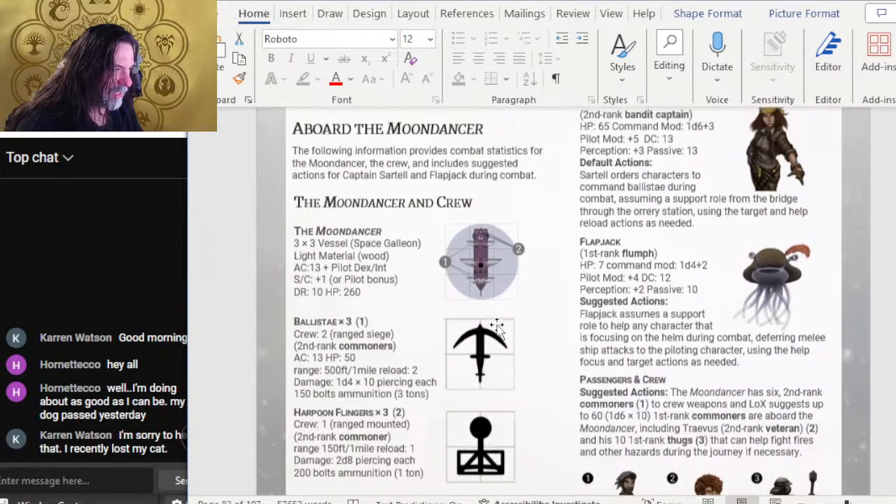
scroll(498, 330, "up", 4)
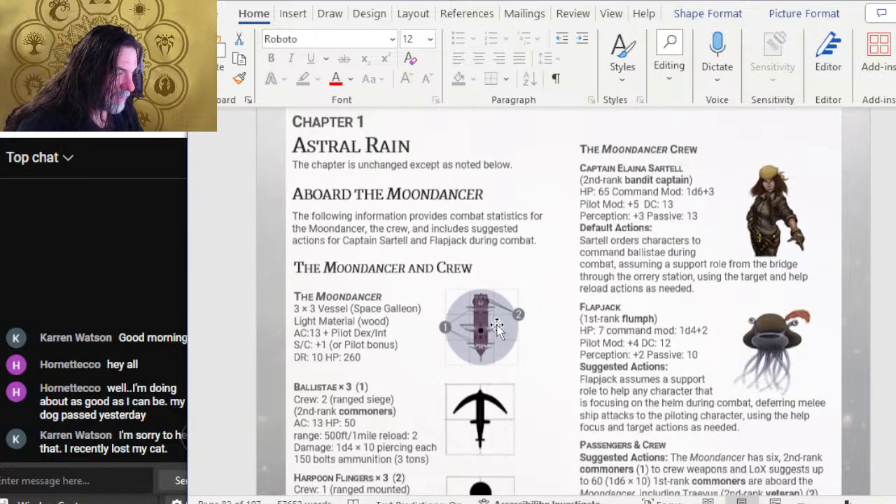
scroll(499, 326, "up", 2)
scroll(499, 326, "down", 2)
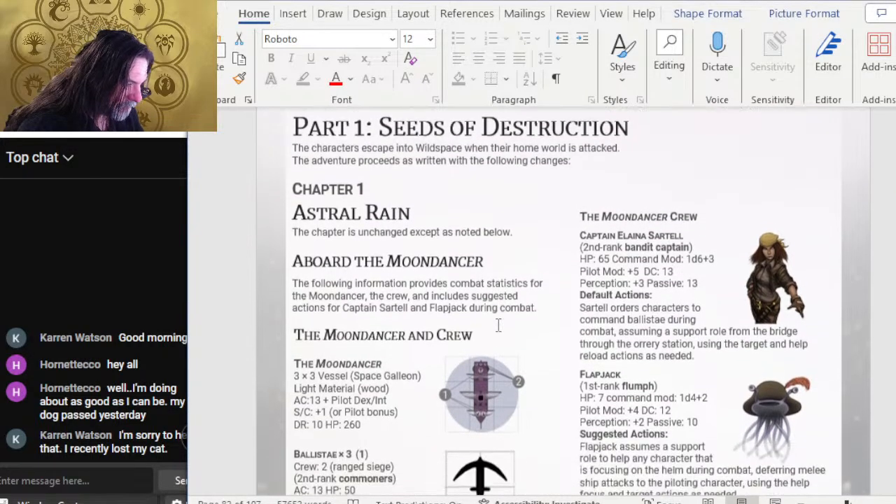
left_click(479, 386)
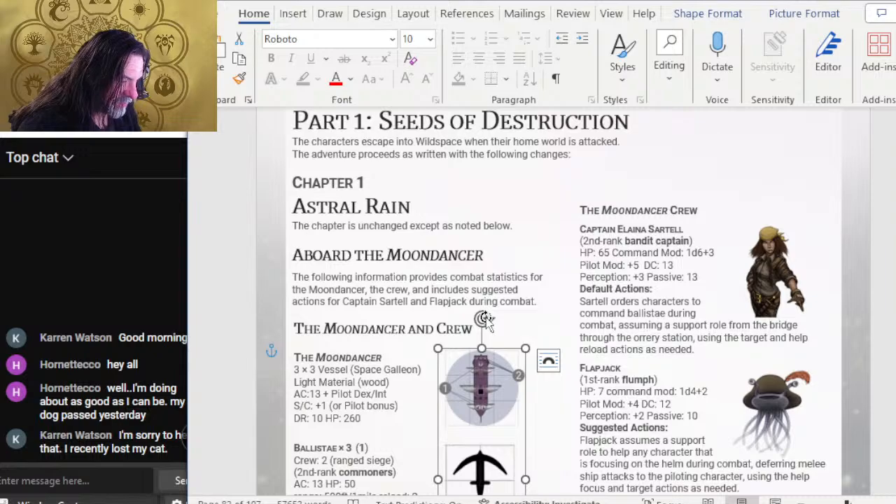
left_click_drag(485, 320, 486, 319)
key("Left")
key("Right")
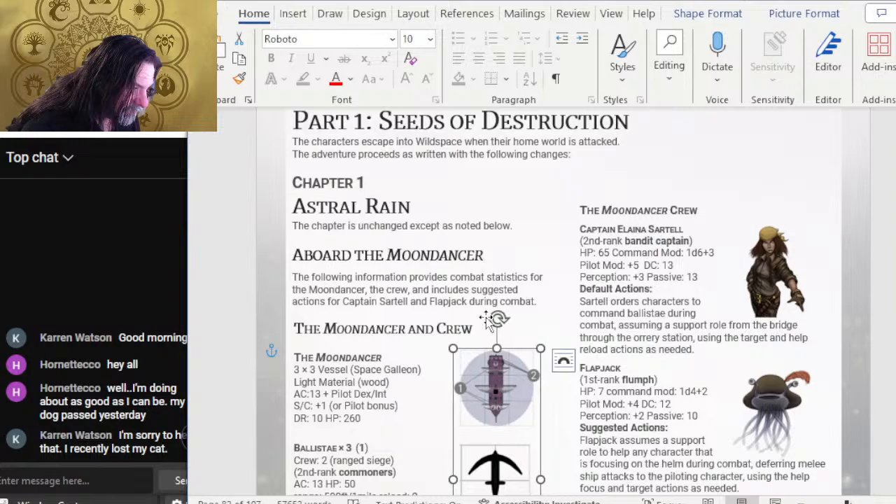
key("Left")
scroll(489, 319, "down", 6)
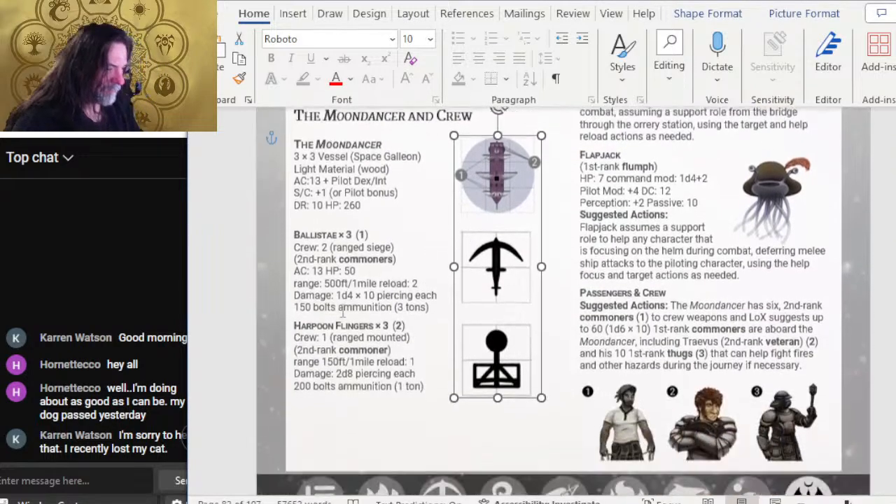
left_click(402, 232)
scroll(483, 304, "down", 4)
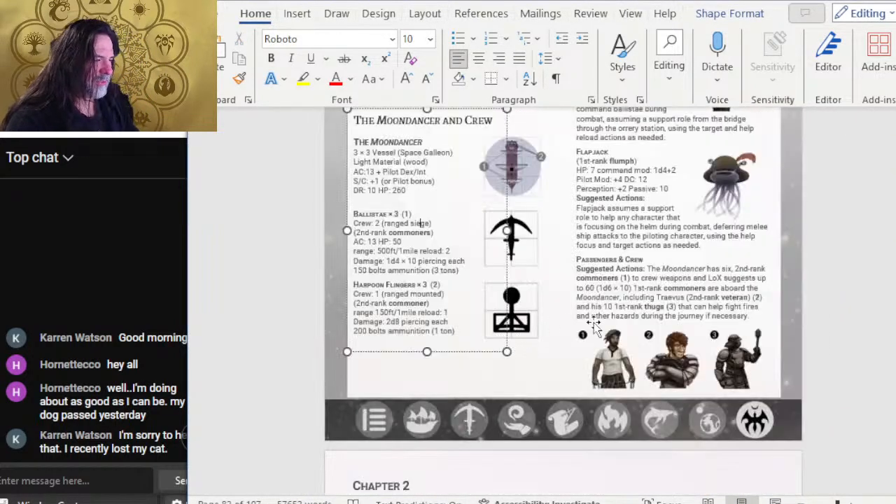
left_click(499, 358)
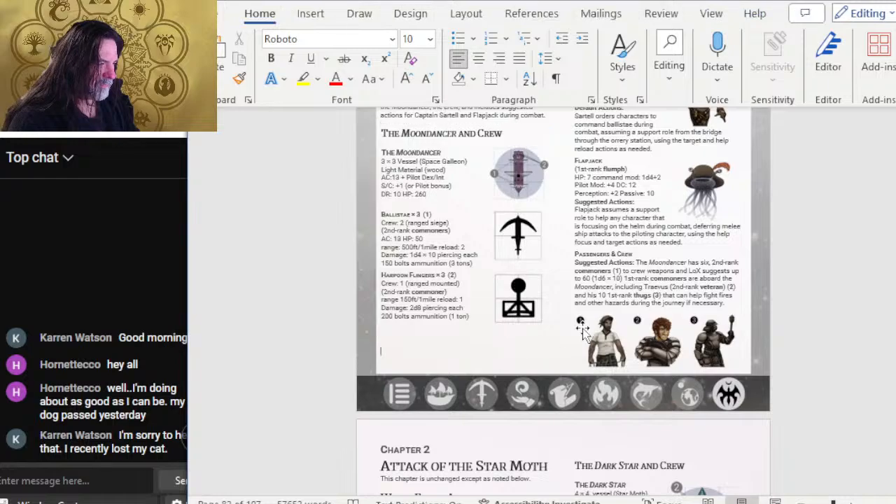
Nudge the Moondancer picture shape slightly left toward the ship and weapon statistics and deselect it
scroll(589, 324, "down", 2)
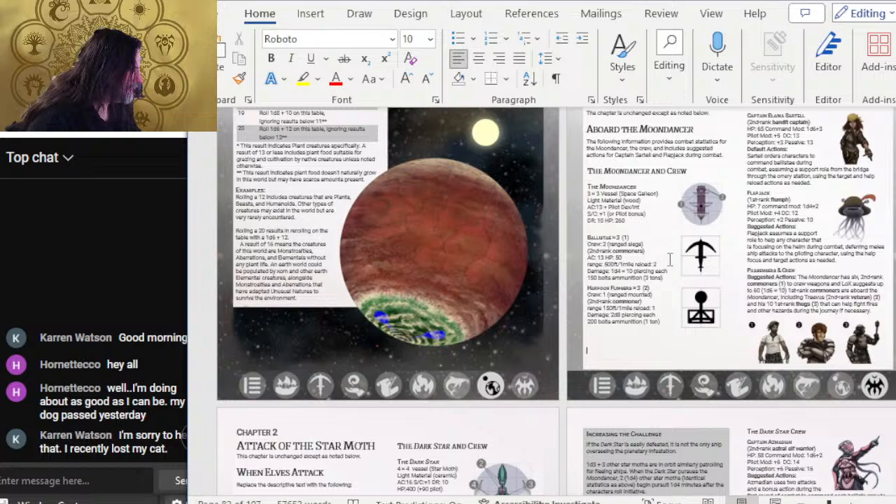
left_click(700, 210)
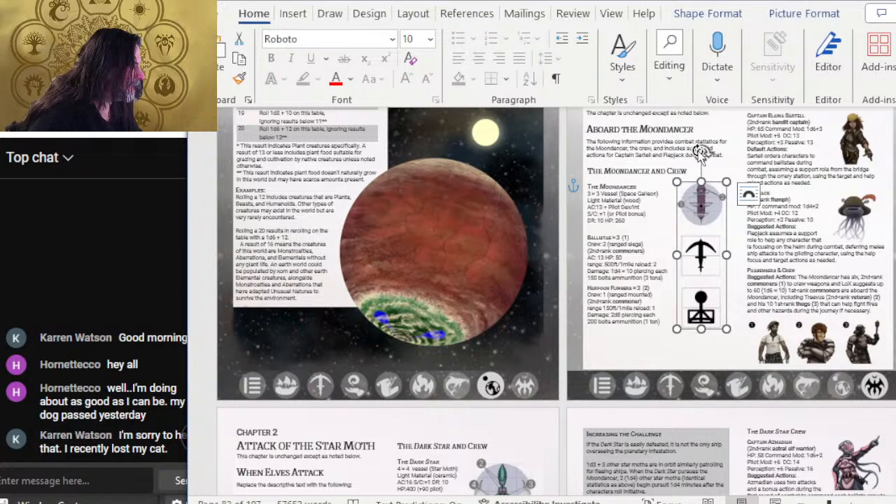
key("Left")
key("Left")
key("Left")
key("Left")
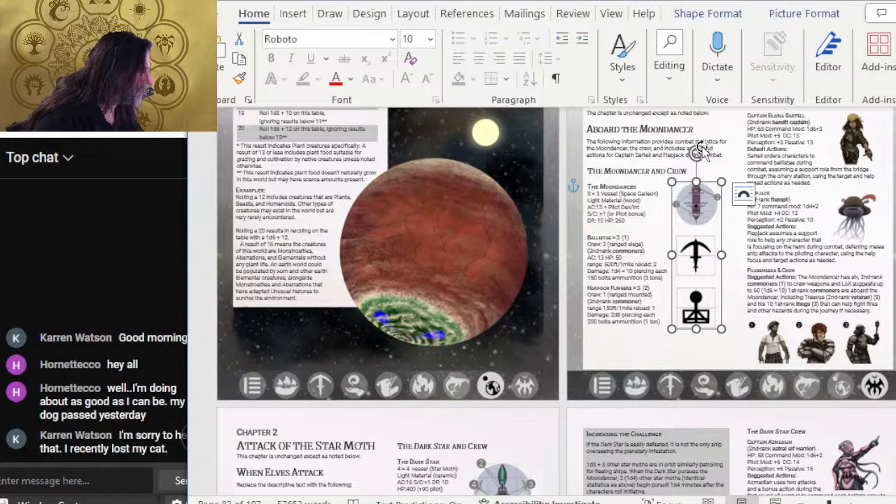
scroll(680, 198, "up", 5)
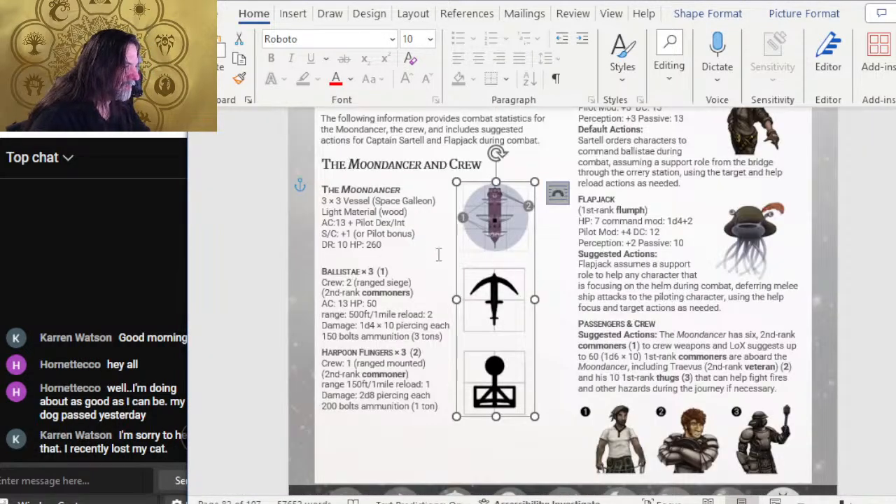
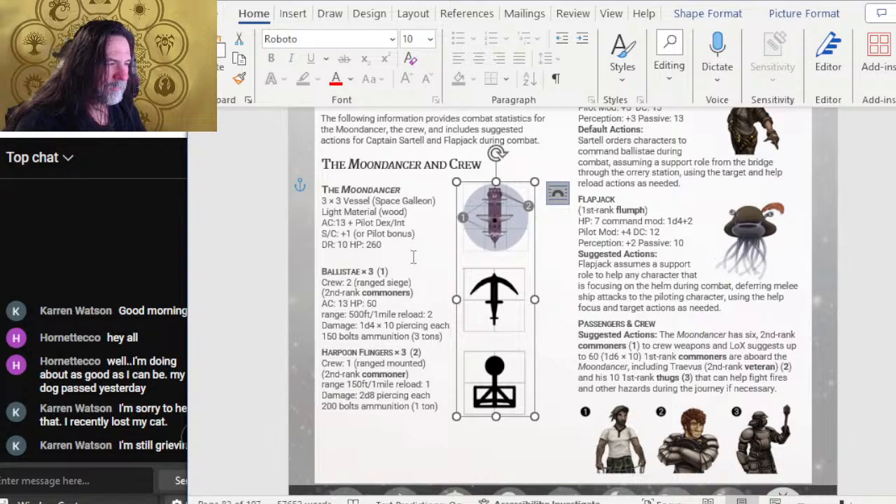
left_click(377, 233)
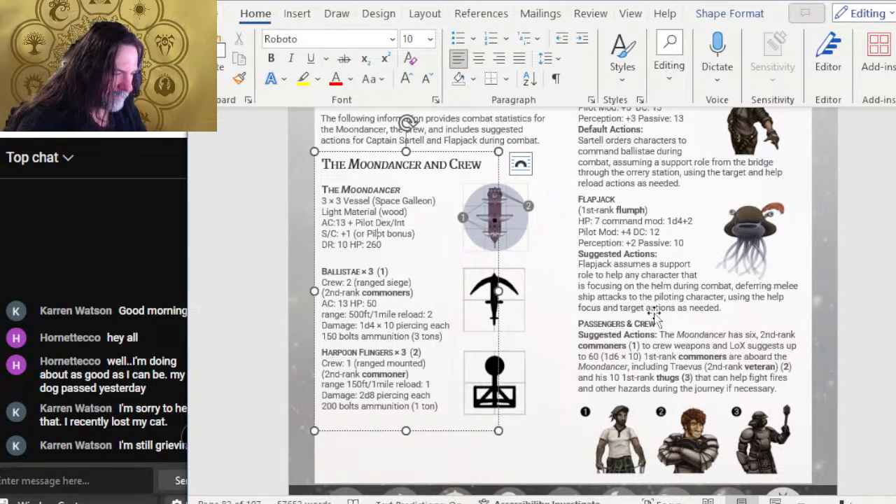
left_click(558, 239)
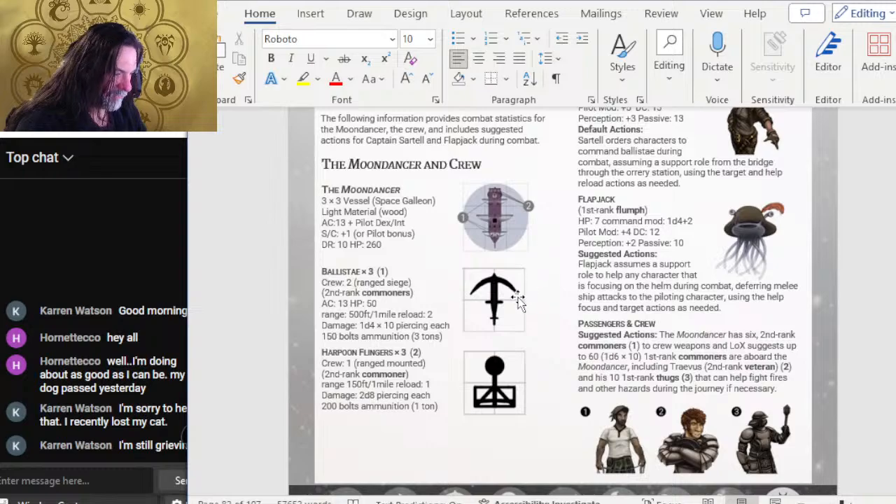
Go to the Spiderling Ships and Crew page and shift the spiderling picture shape slightly left toward the squadron statistics
scroll(494, 205, "down", 1)
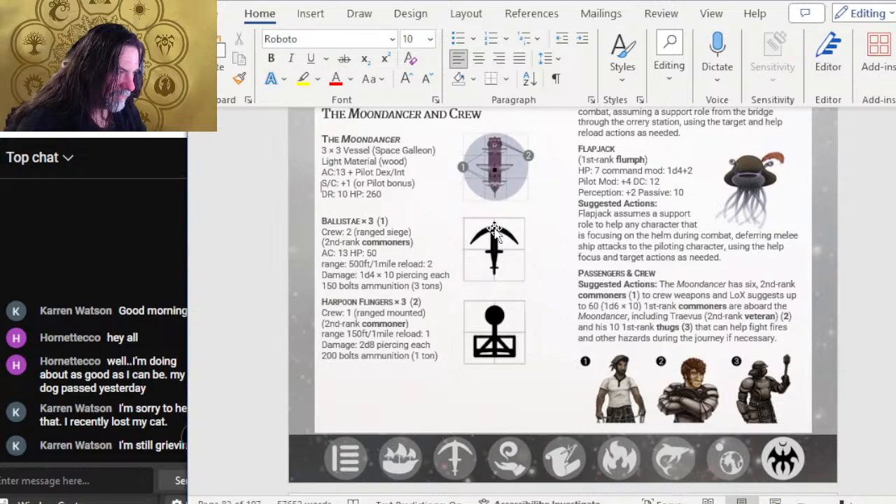
scroll(495, 228, "down", 5)
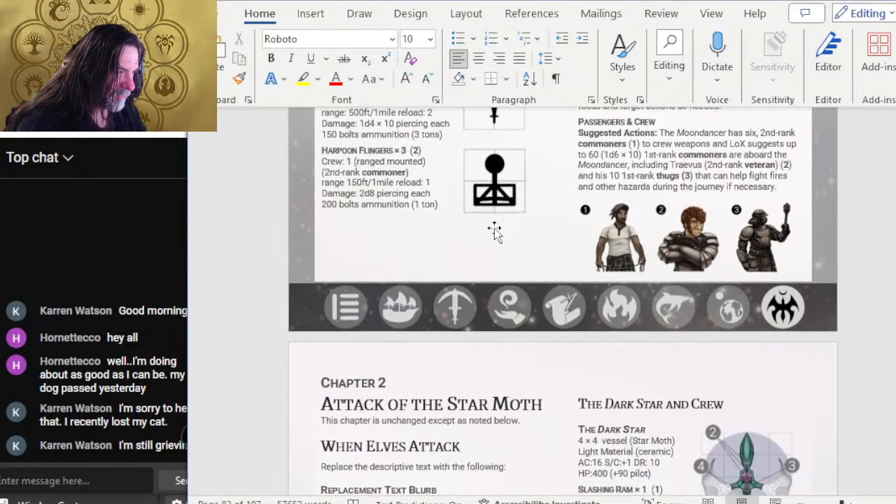
scroll(495, 229, "down", 12)
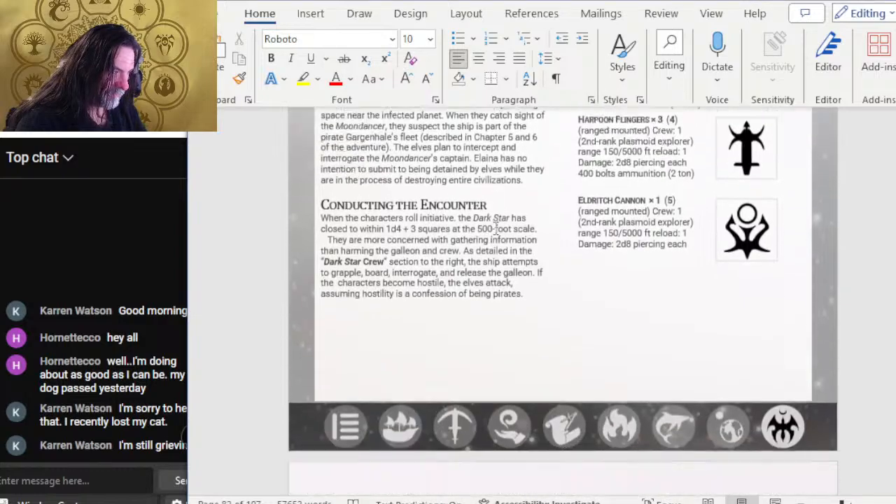
scroll(494, 235, "down", 15)
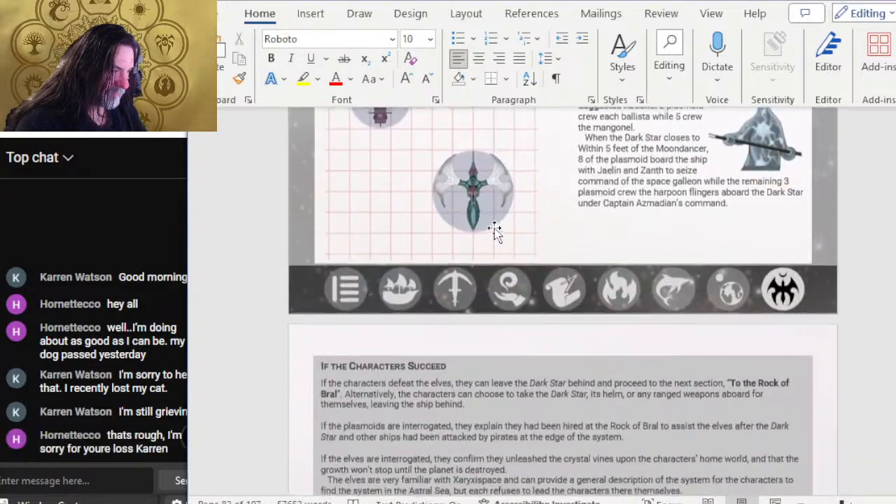
scroll(495, 229, "down", 15)
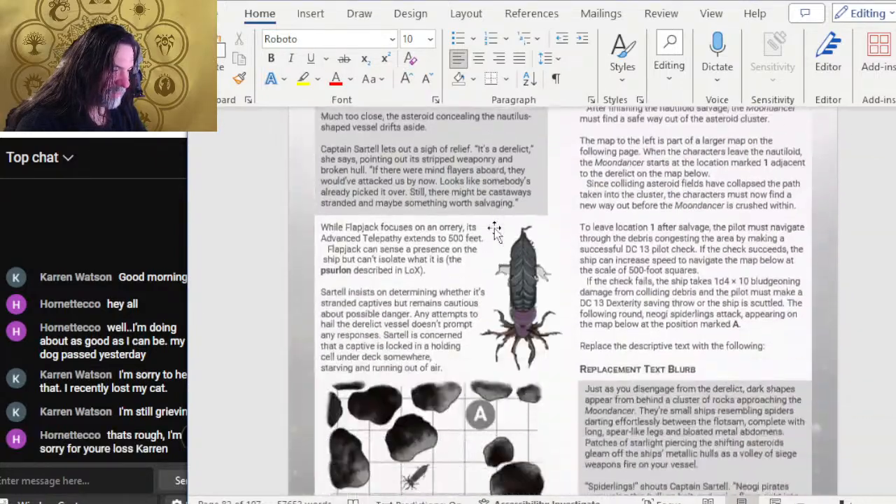
scroll(494, 229, "down", 15)
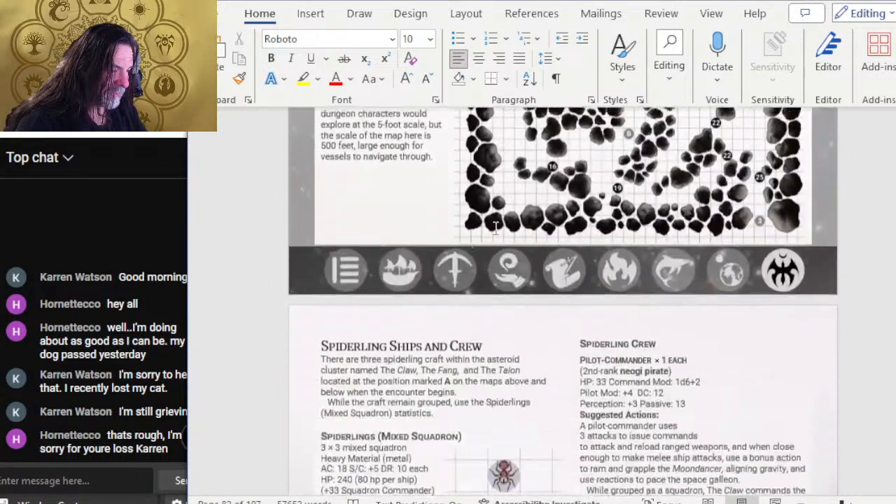
scroll(494, 231, "down", 8)
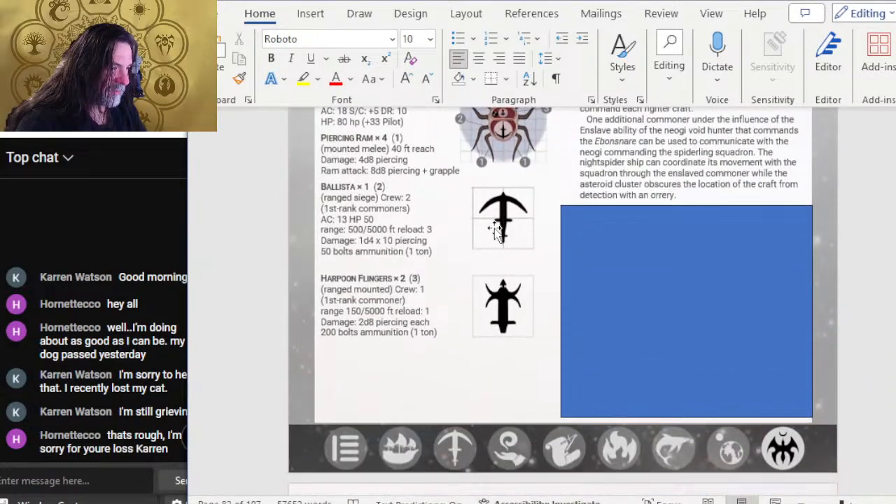
scroll(496, 231, "up", 8)
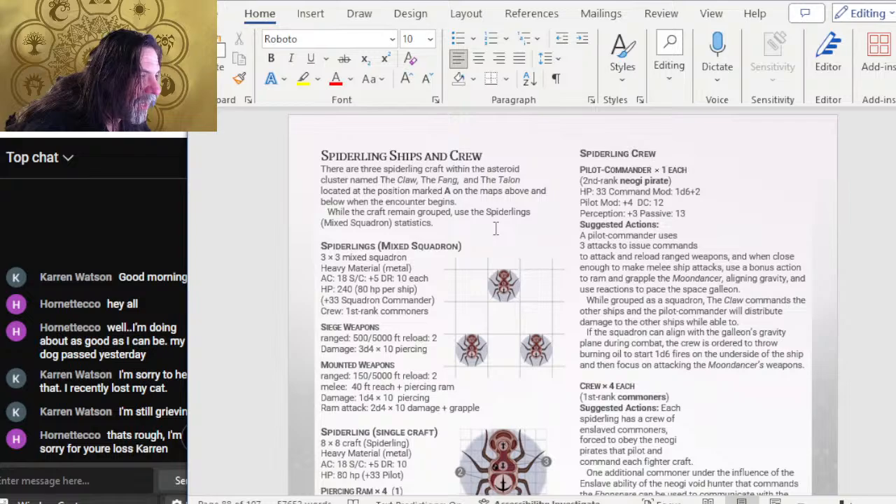
left_click(497, 275)
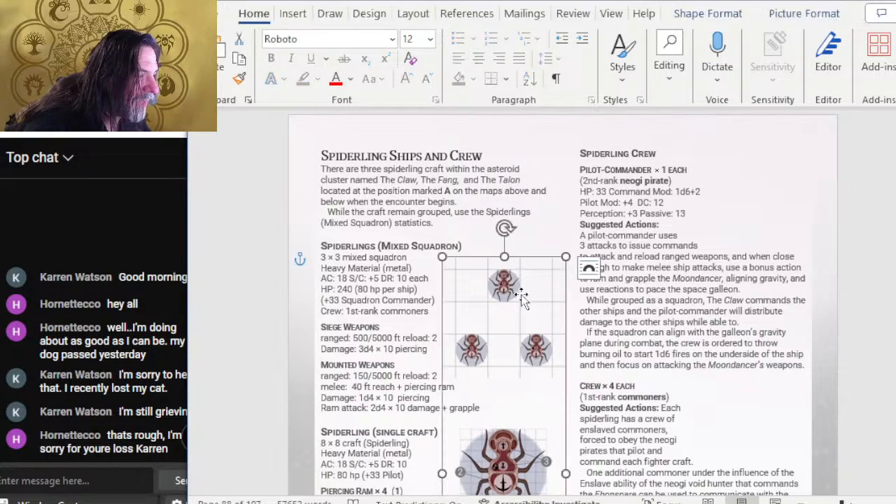
left_click_drag(504, 317, 503, 319)
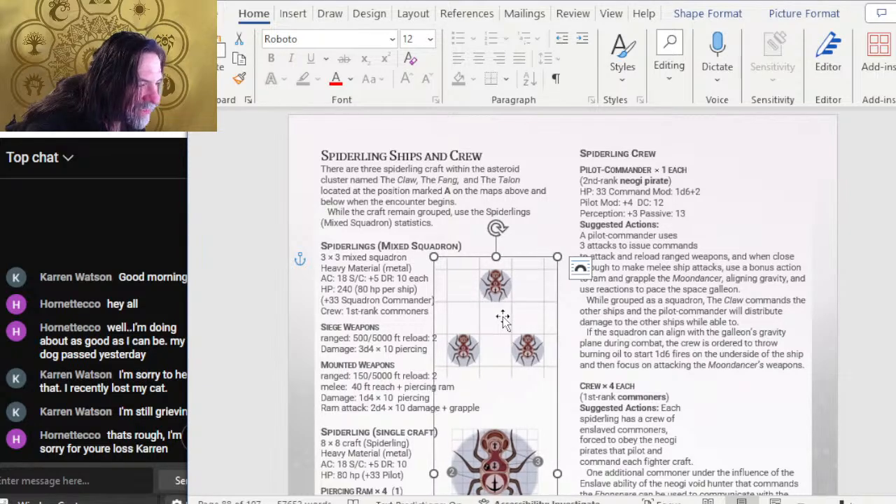
Nudge the spiderling picture shape right, clear of the mixed squadron and single craft statistics, and deselect it
key("Right")
key("Right")
key("Right")
key("Right")
key("Right")
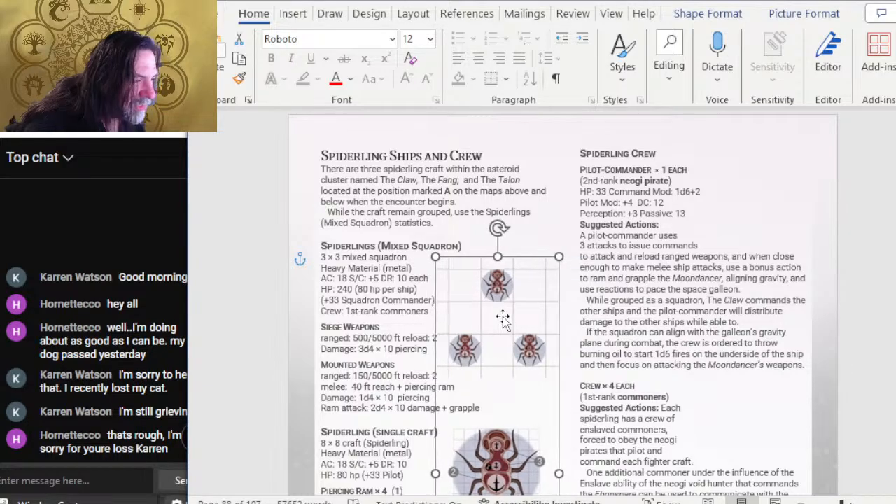
key("Right")
key("Right")
key("Right")
key("Right")
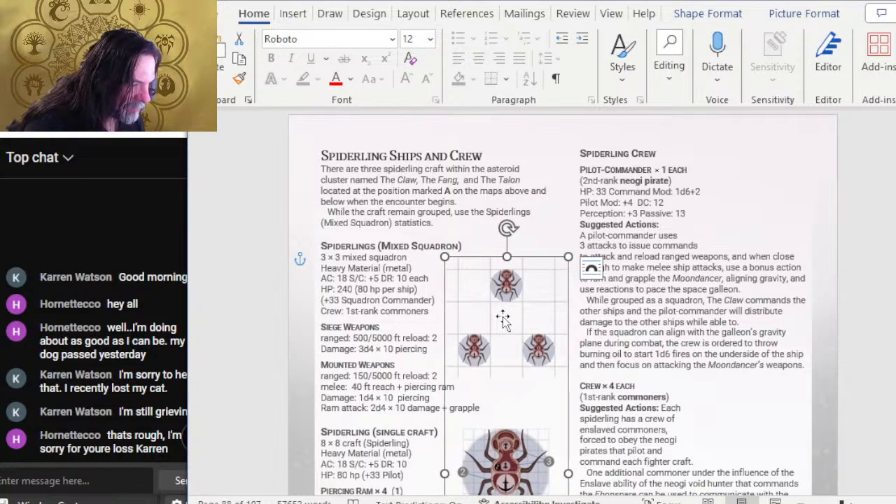
scroll(563, 294, "down", 1)
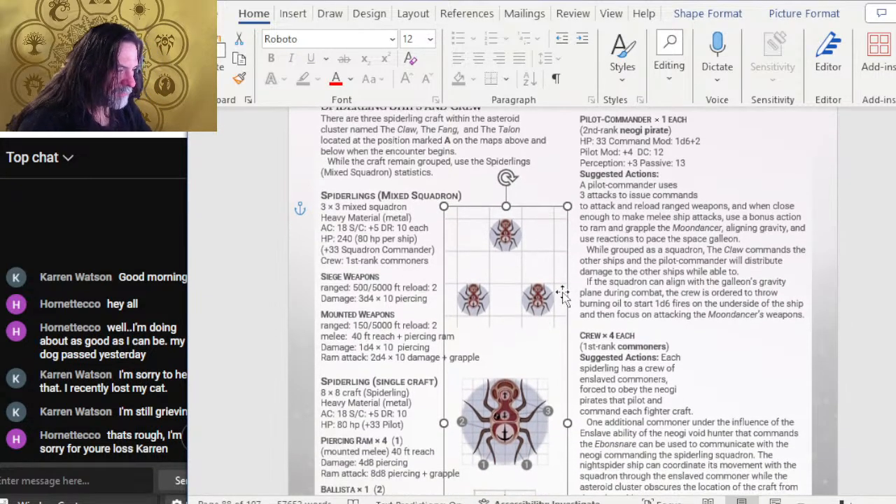
scroll(563, 294, "down", 1)
left_click(476, 293)
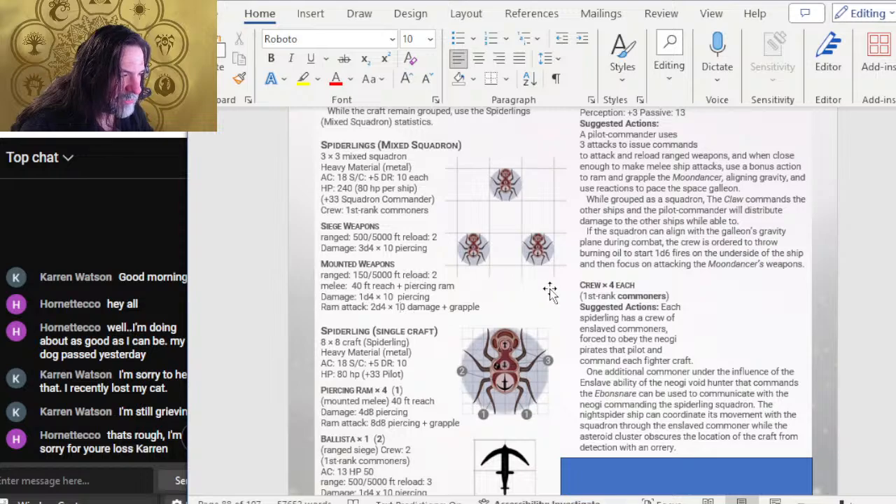
Examine the placement of the spiderling, ballista and harpoon flinger art along the Spiderling Ships and Crew page
scroll(526, 263, "down", 5)
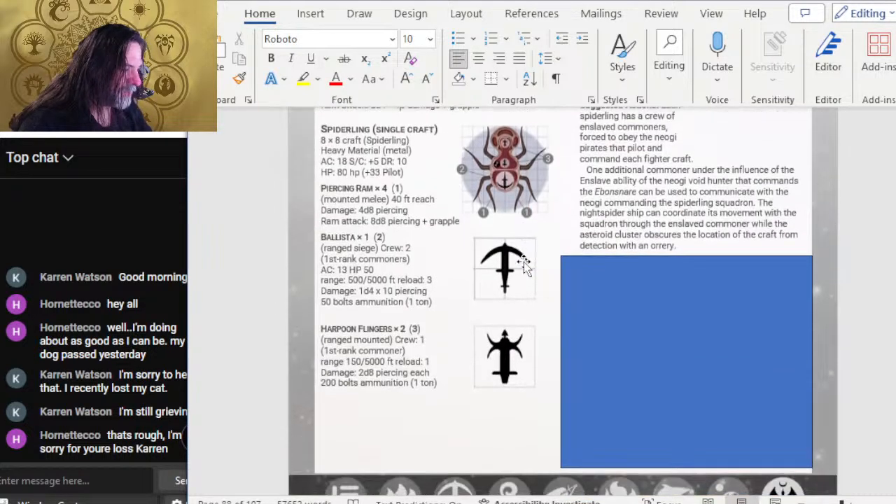
scroll(582, 304, "up", 2)
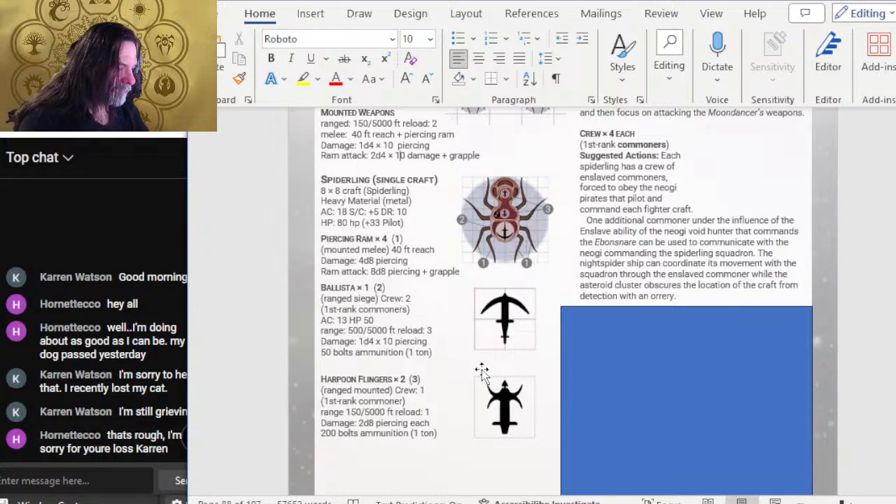
scroll(503, 321, "up", 2)
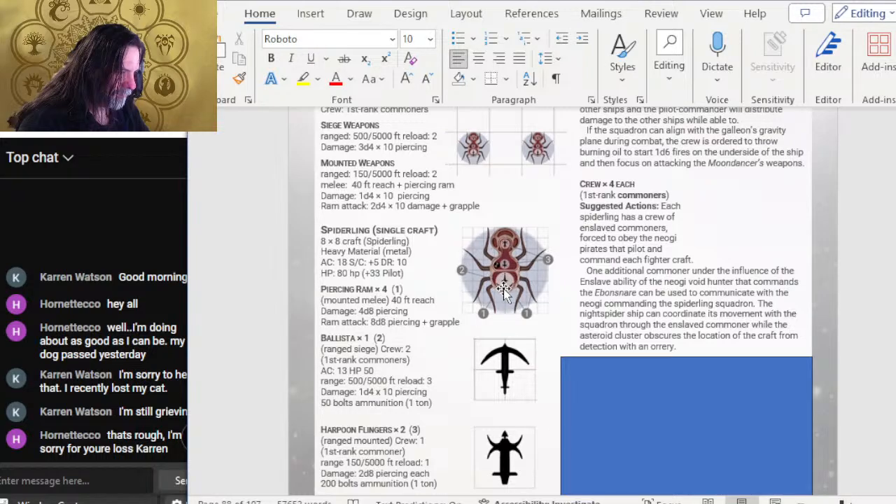
scroll(504, 290, "up", 2)
scroll(504, 291, "up", 6)
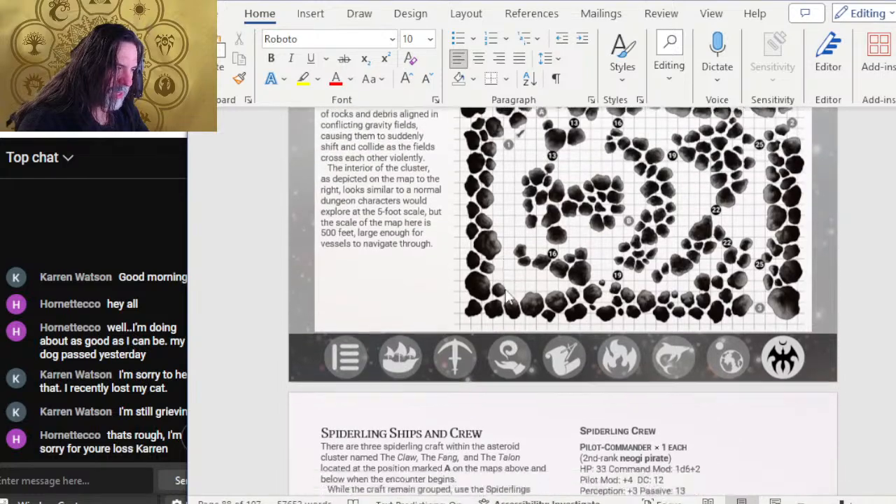
scroll(506, 291, "down", 9)
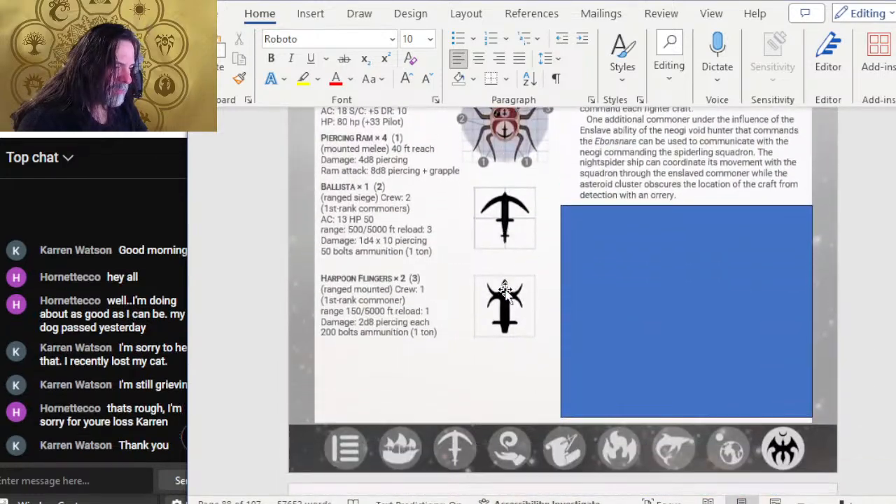
scroll(554, 255, "up", 6)
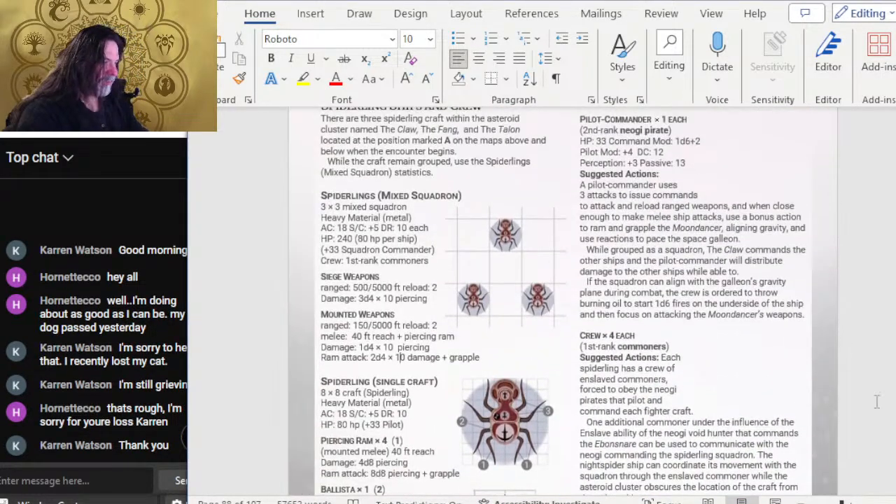
Switch to Photoshop and duplicate the right group of page 88 into a new document
key("alt+Tab")
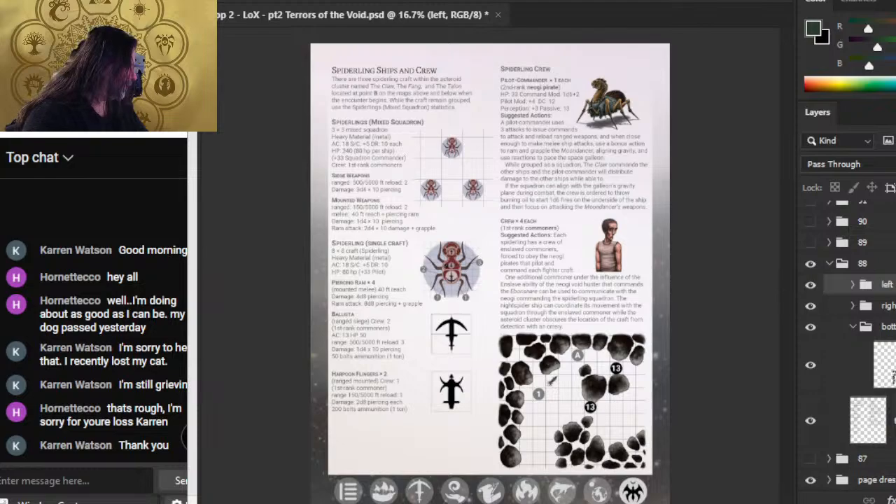
left_click(875, 305)
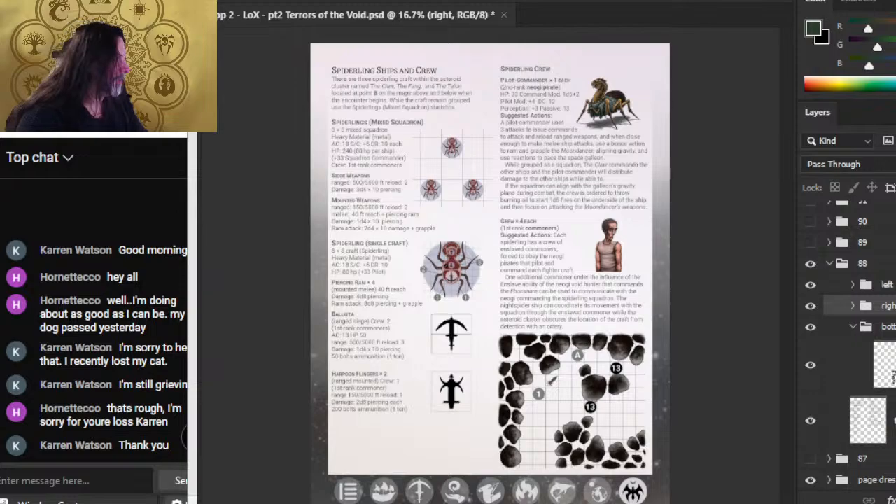
key("ctrl+alt+j")
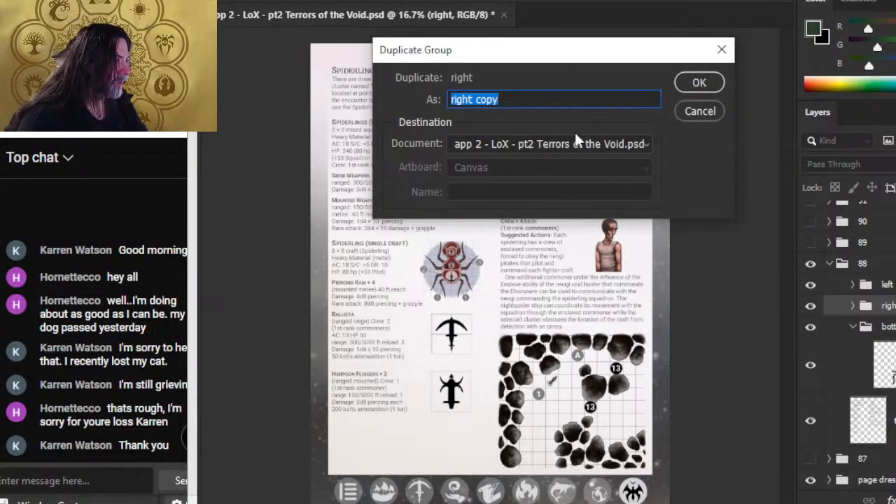
left_click(574, 139)
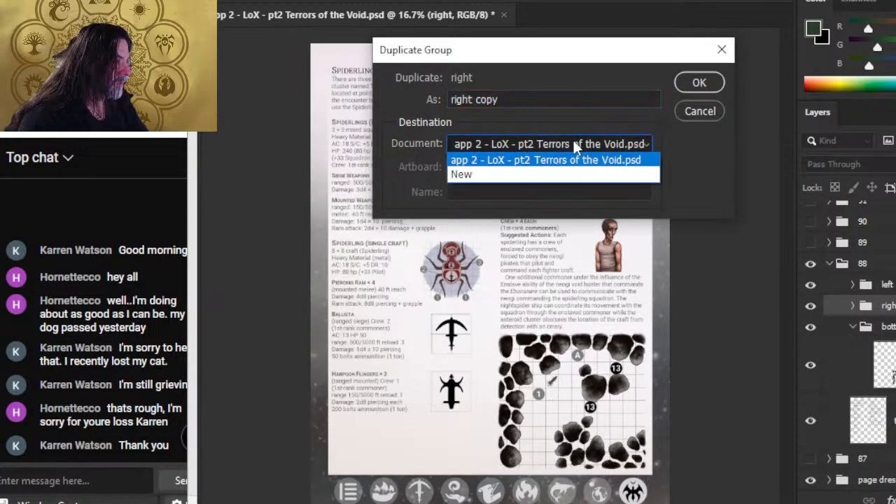
left_click(564, 176)
left_click(700, 82)
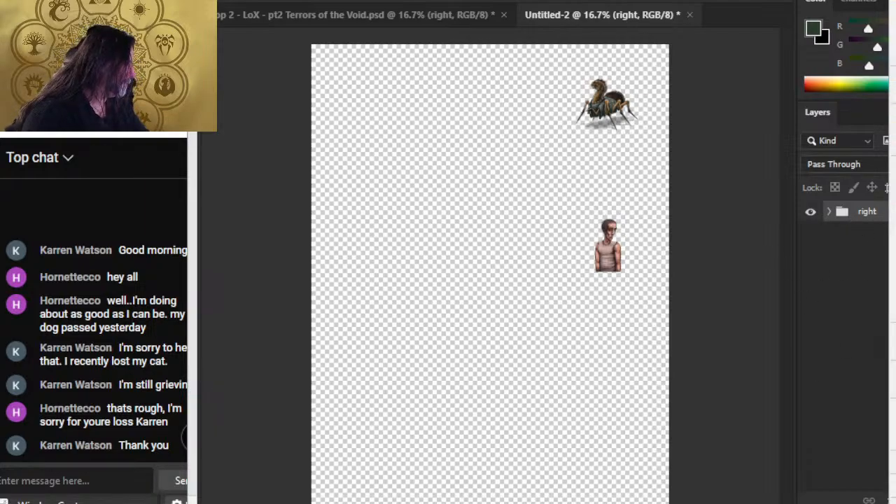
Merge the duplicated group into one layer and crop the document to the outline of the neogi pirate and commoner art
key("ctrl+e")
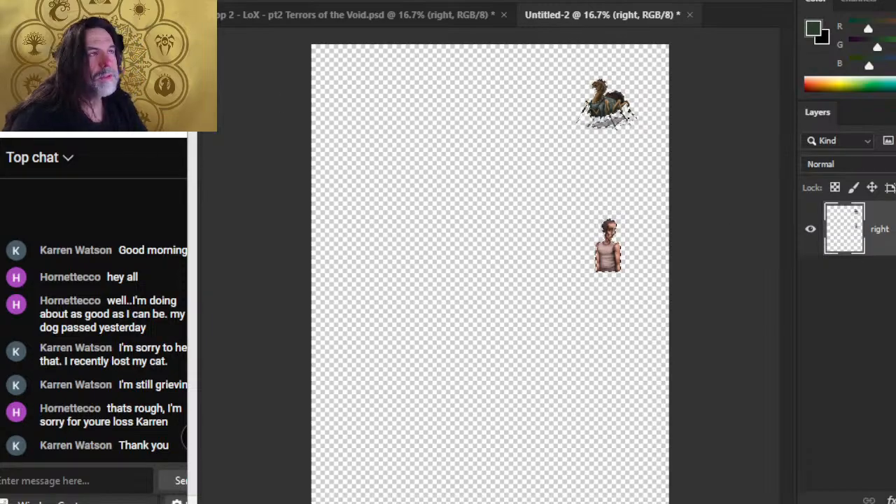
key("alt+i")
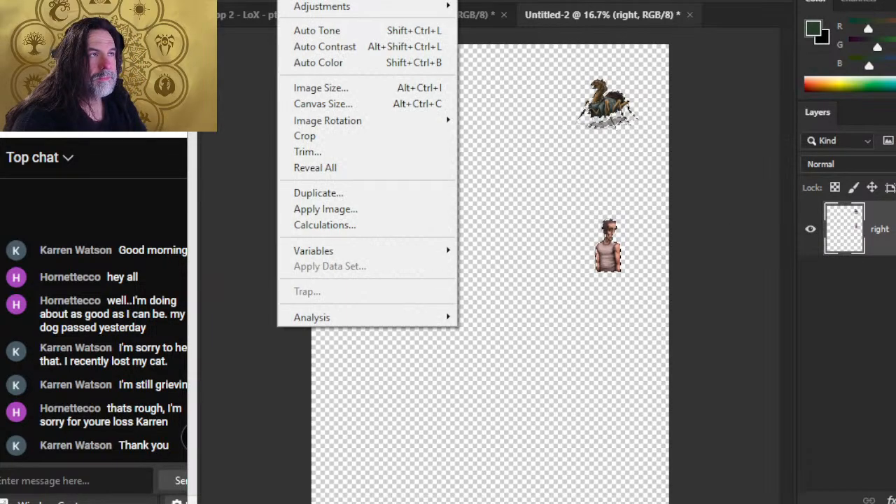
left_click(341, 136)
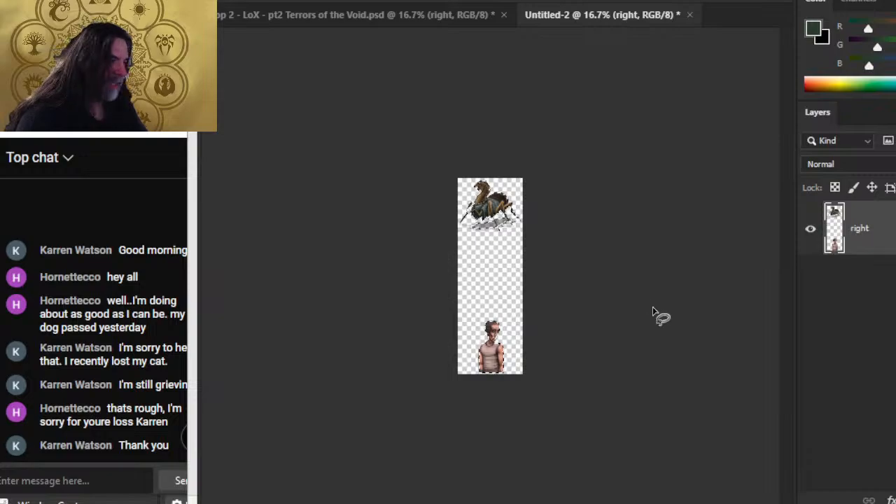
Enter a new canvas size of 1.6 inches wide by 4.7 inches high for the cropped art
key("alt+i")
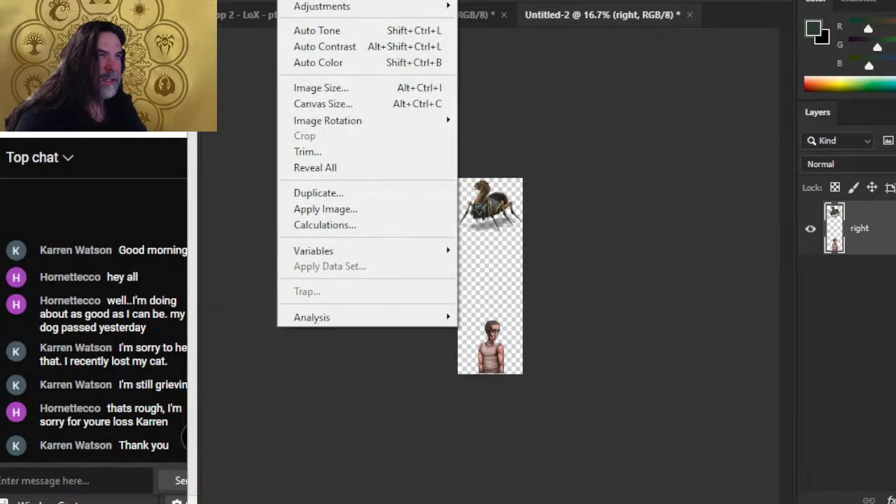
left_click(373, 114)
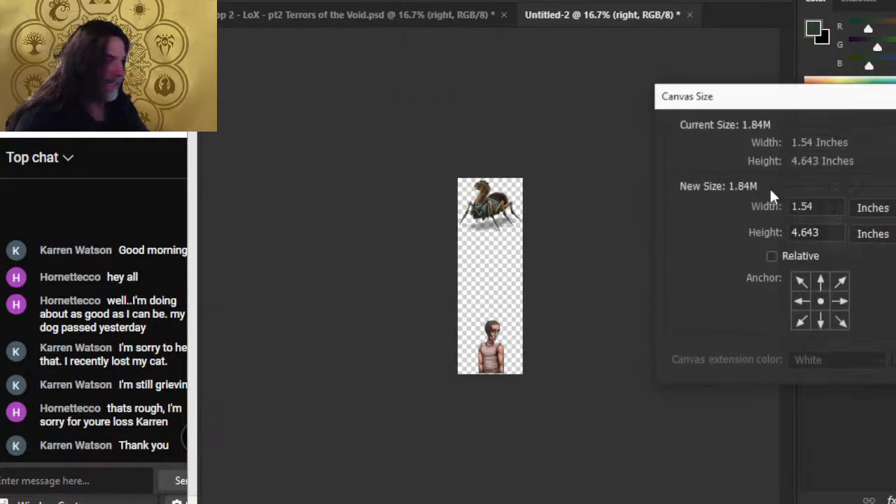
left_click(835, 207)
key("BackSpace")
key("BackSpace")
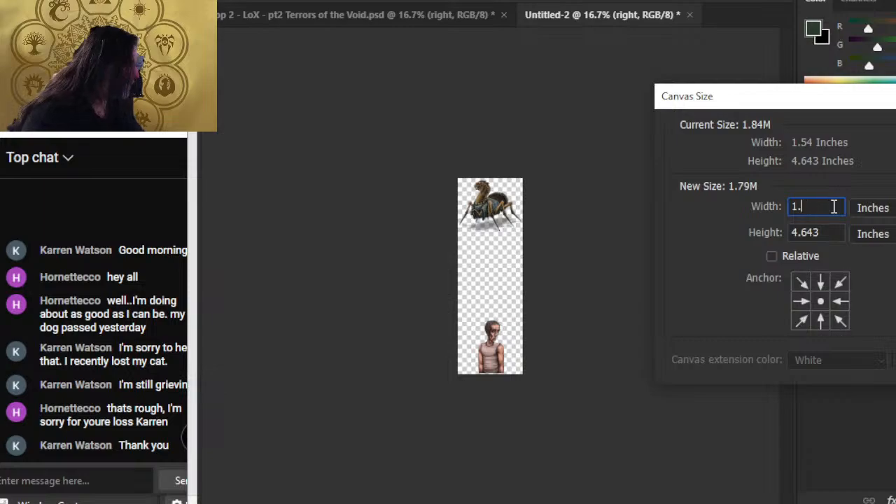
type("6")
key("Tab")
key("Right")
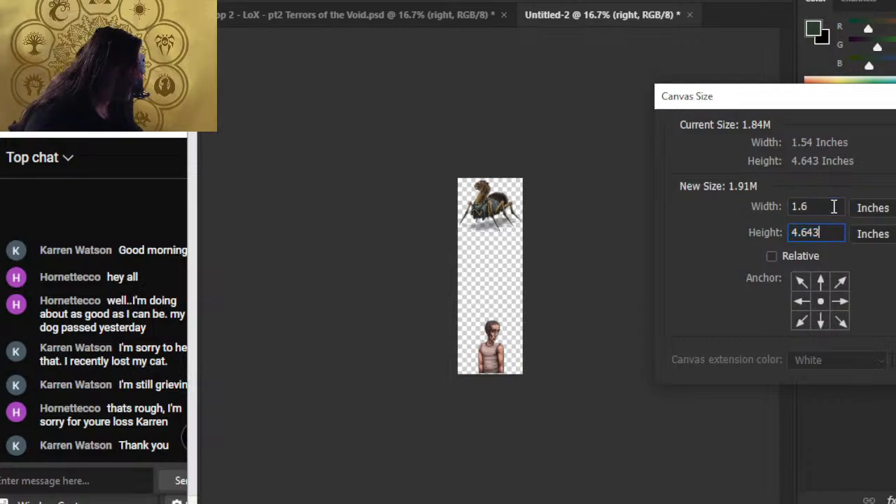
key("BackSpace")
key("BackSpace")
key("BackSpace")
type("7")
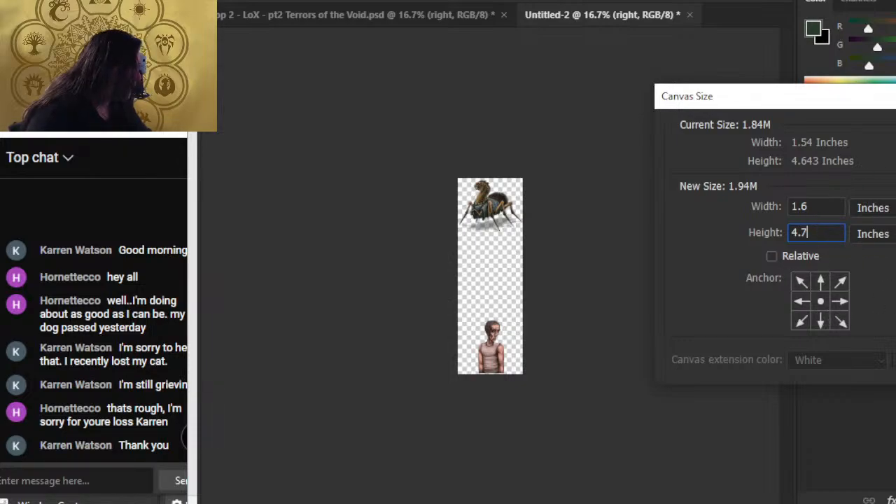
Capture a screen snip of the new canvas width and height, reposition the snip window, and return to the Canvas Size dialog
key("ctrl+alt+s")
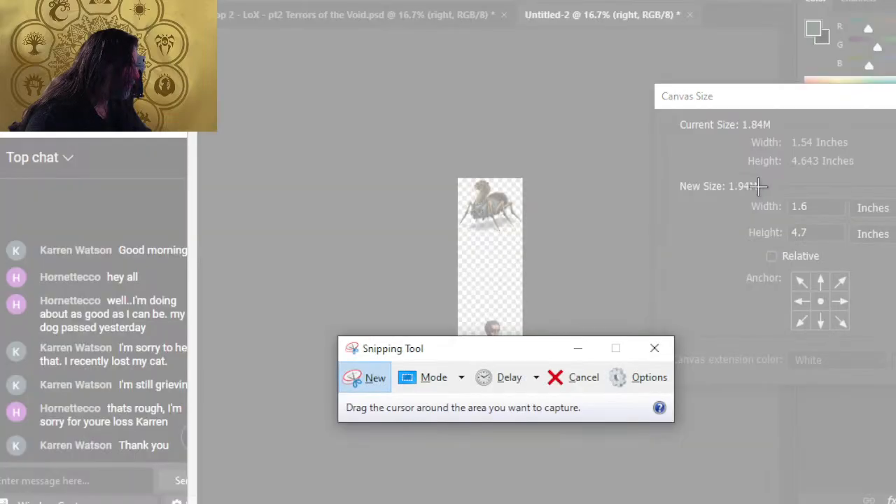
left_click_drag(757, 184, 875, 303)
key("alt+Tab")
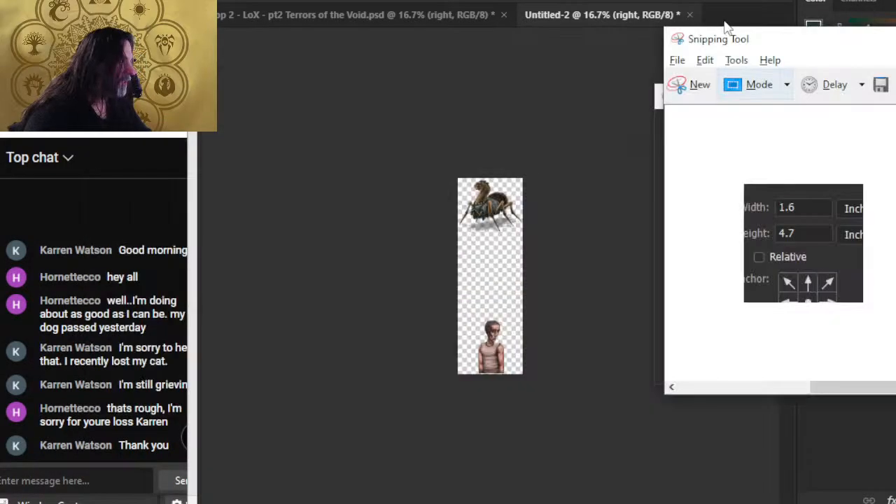
left_click_drag(728, 42, 754, 49)
key("alt+Tab")
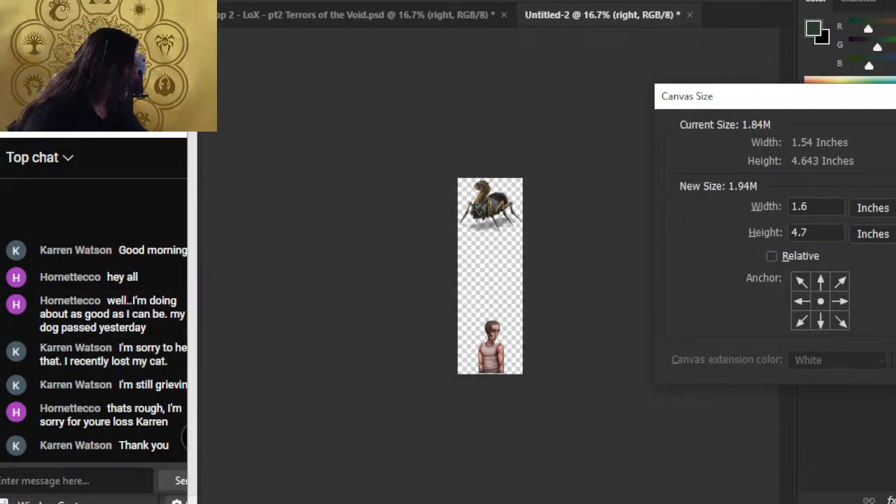
Apply the 1.6 × 4.7 inch canvas size and start saving the image on the computer as a PNG copy
left_click(874, 140)
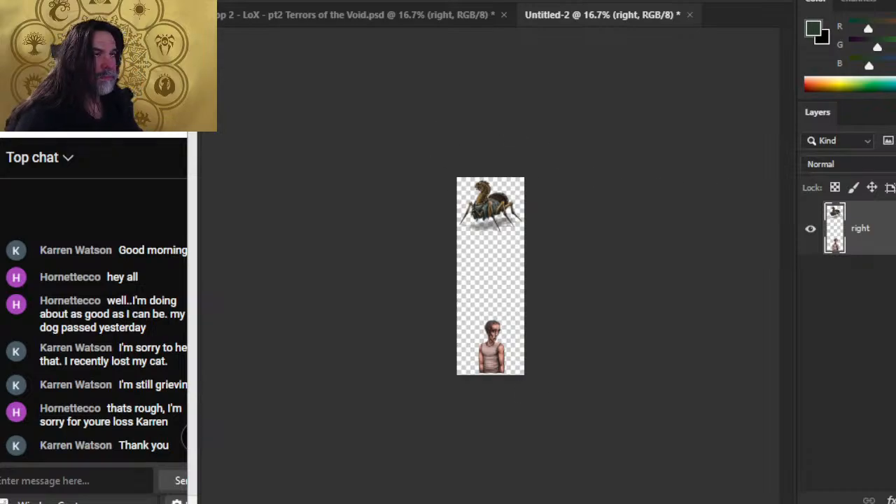
key("alt+f")
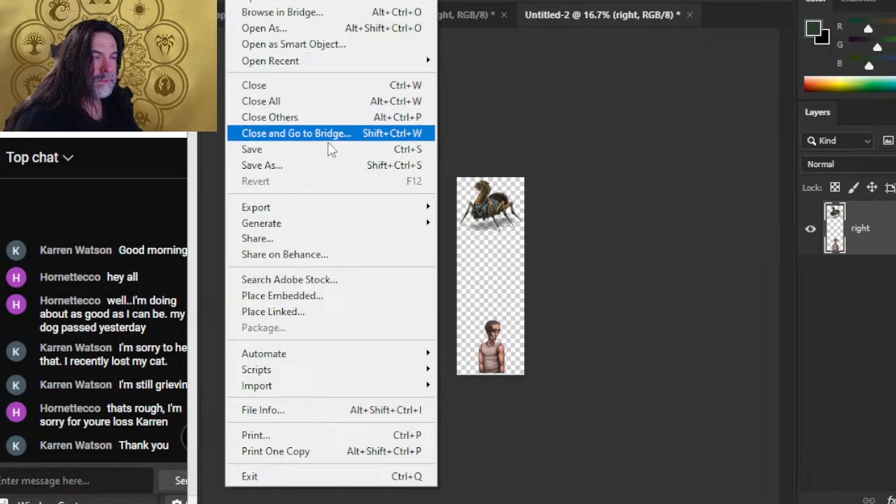
left_click(328, 168)
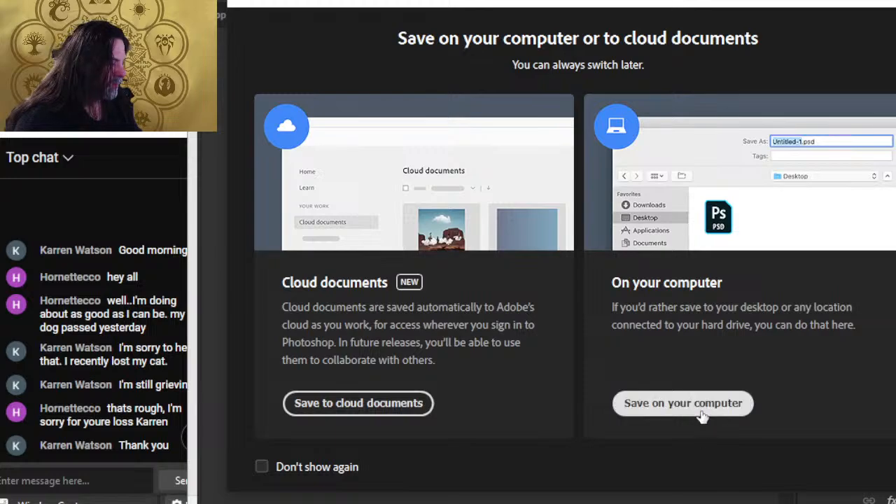
left_click(697, 406)
left_click(392, 350)
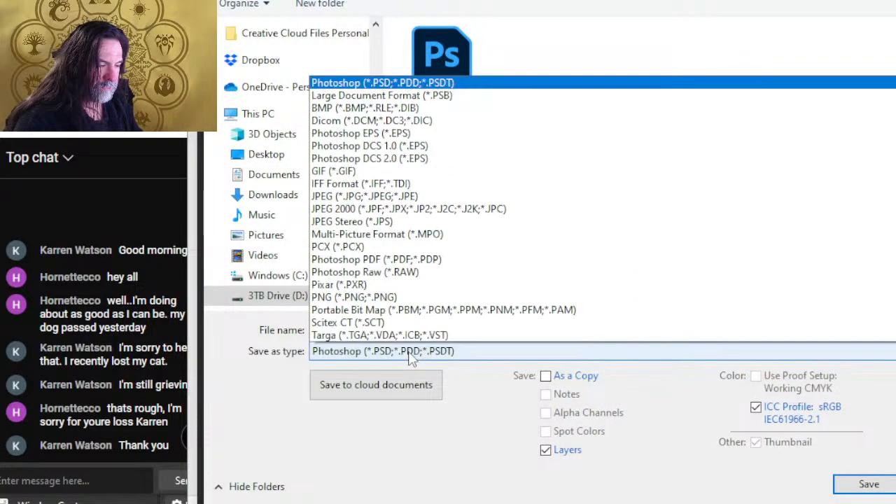
left_click(373, 284)
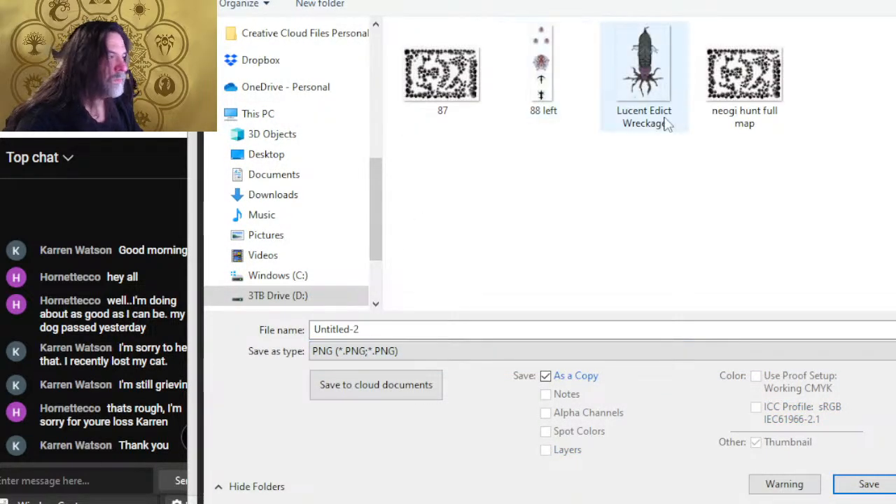
Name the PNG copy "88 right", based on the existing "88 left" file name, and save it with the smallest file size
left_click(534, 63)
left_click(389, 327)
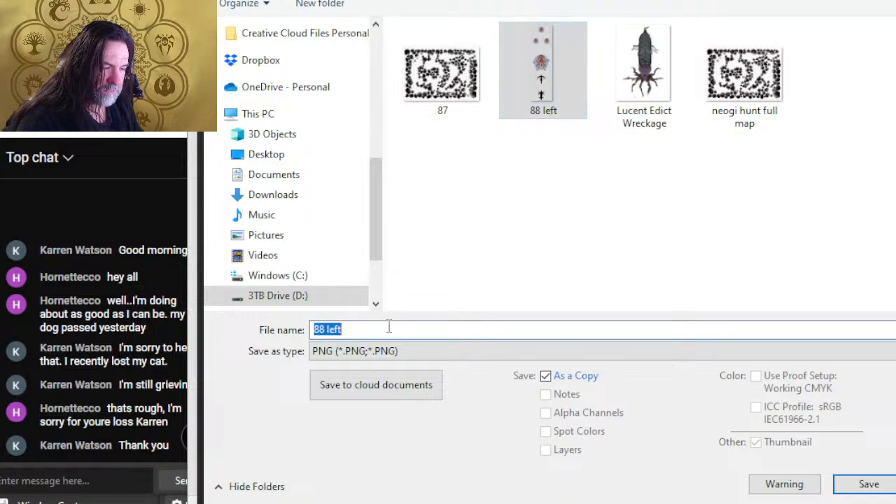
left_click(389, 328)
key("BackSpace")
key("BackSpace")
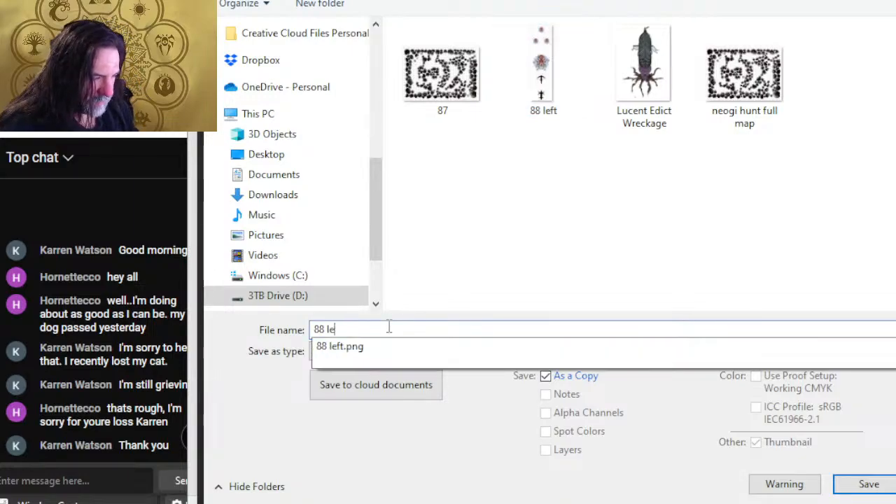
type("right")
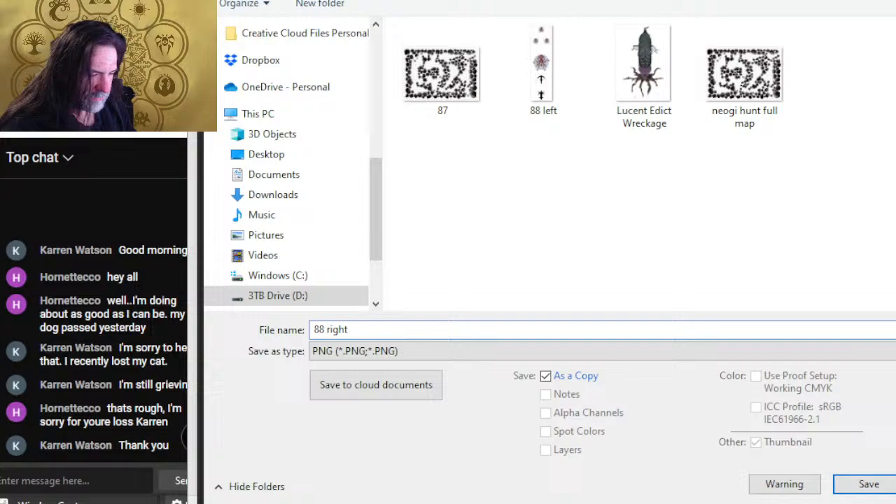
key("Return")
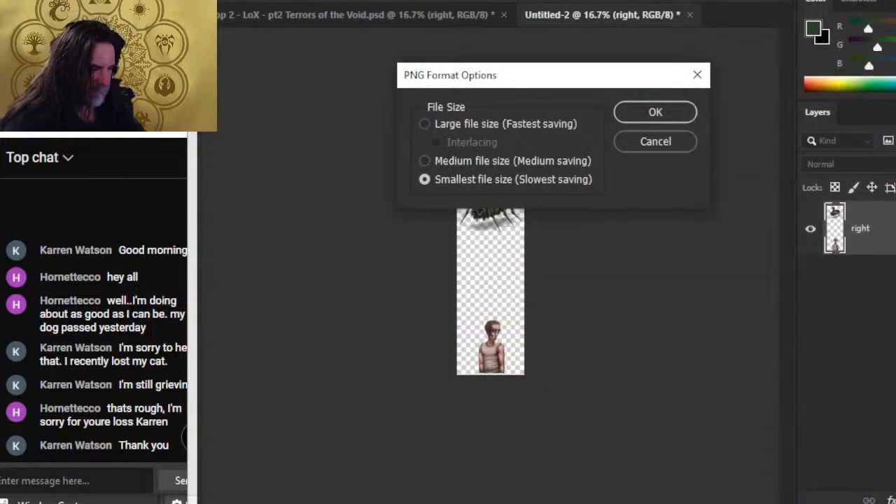
left_click(666, 113)
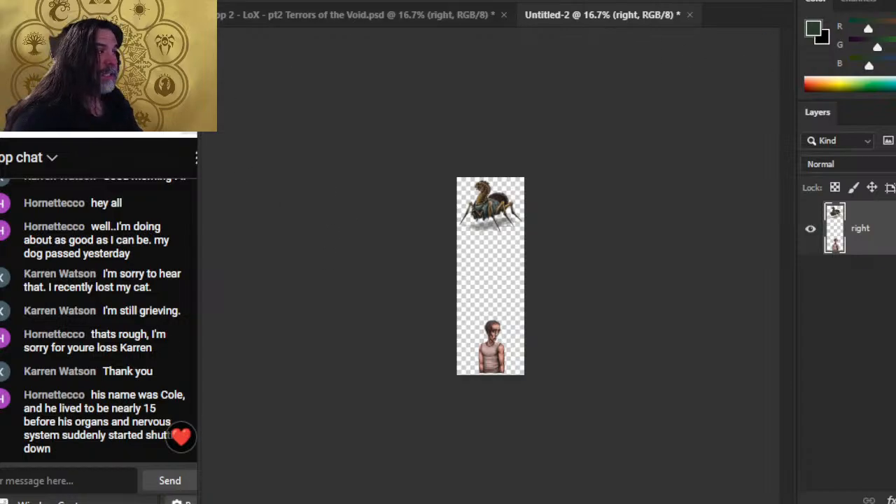
Switch to the SCE Layout 24-03-01 document in Word and bring up the Spiderling Ships and Crew page
key("alt+Tab")
key("alt+Tab")
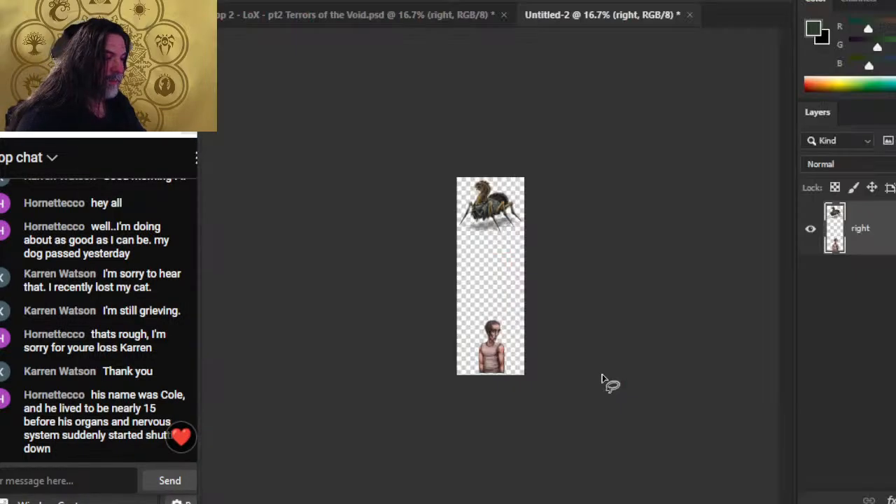
key("alt+Tab")
key("alt+Tab")
key("alt+Tab")
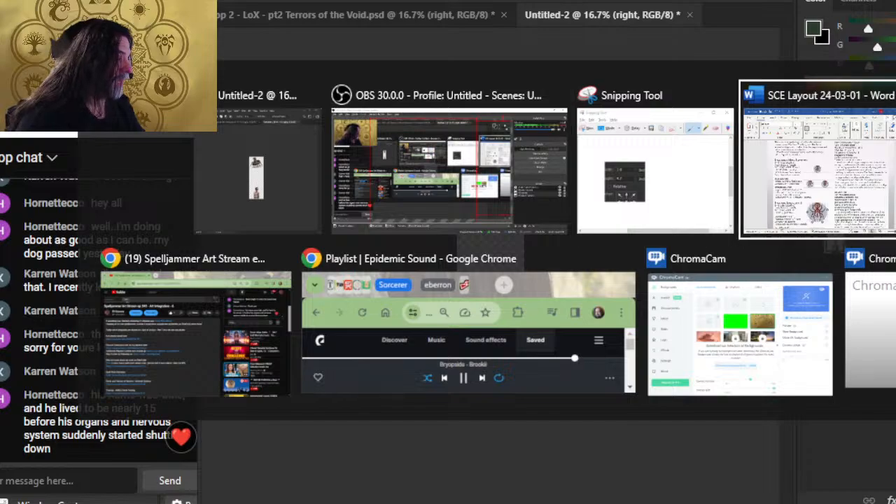
scroll(729, 344, "up", 3)
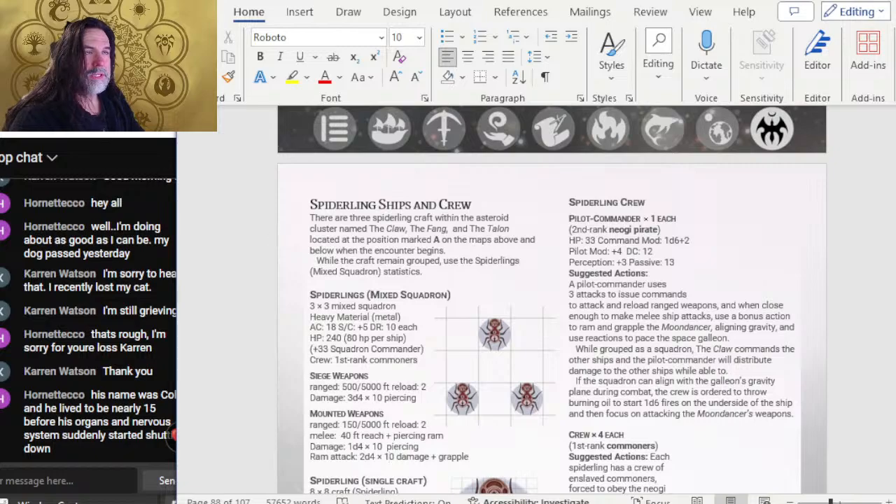
key("alt+Tab")
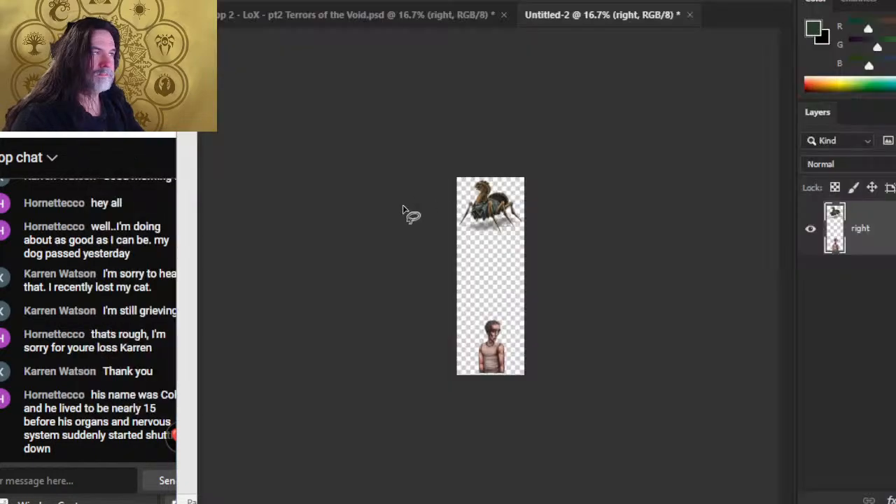
key("alt+Tab")
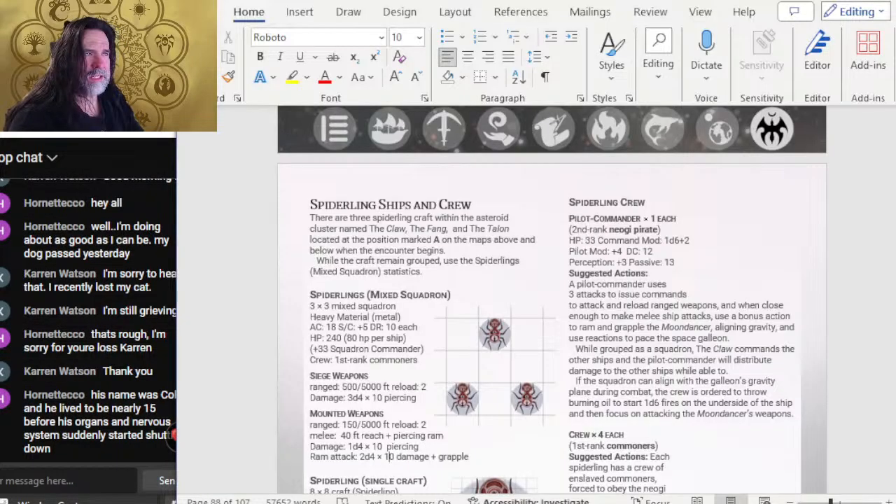
key("alt+f")
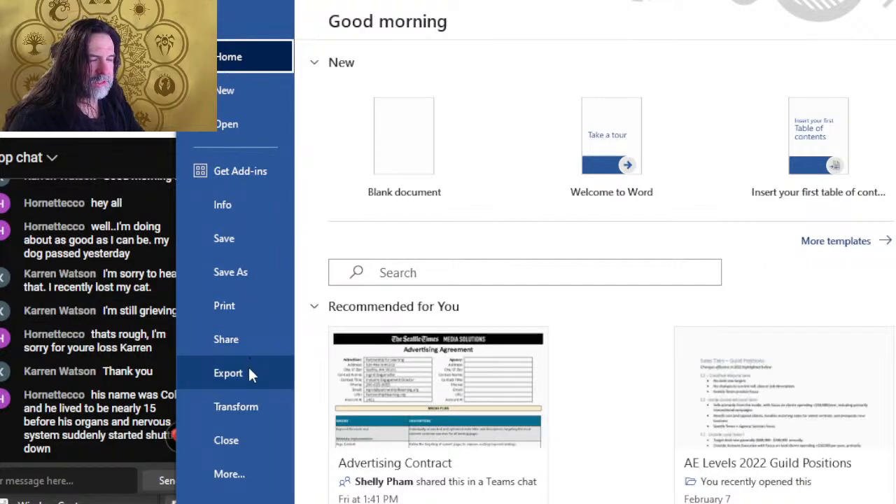
scroll(410, 286, "down", 2)
key("Escape")
scroll(464, 182, "down", 1)
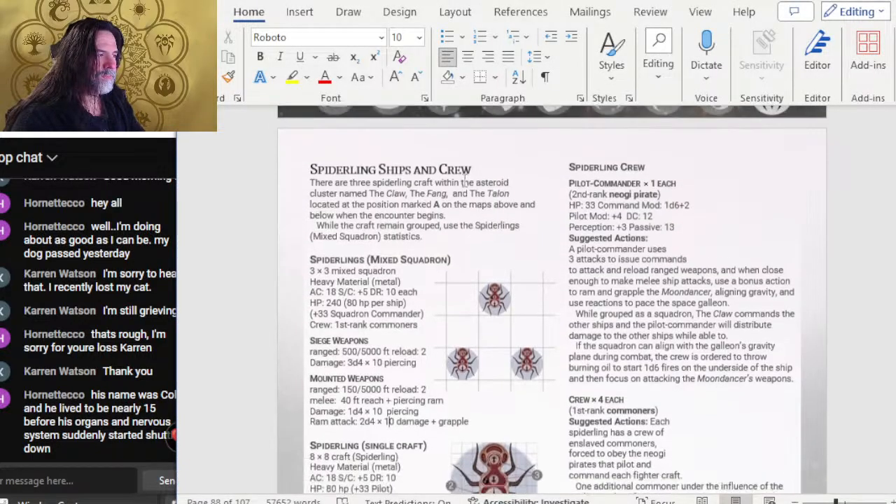
scroll(464, 182, "down", 3)
scroll(464, 182, "up", 3)
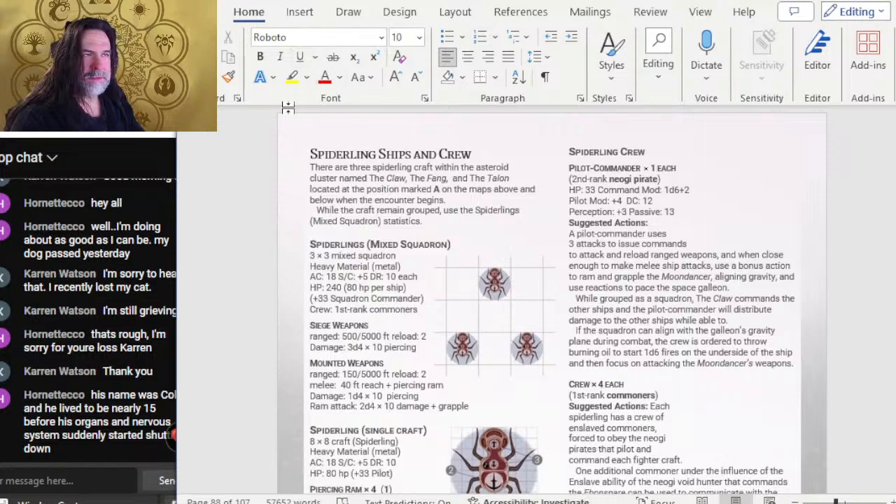
Draw a tall rectangle about 4.8" high and 1.3" wide over the Spiderling Crew column's outer side, with its top level with the heading
left_click(300, 12)
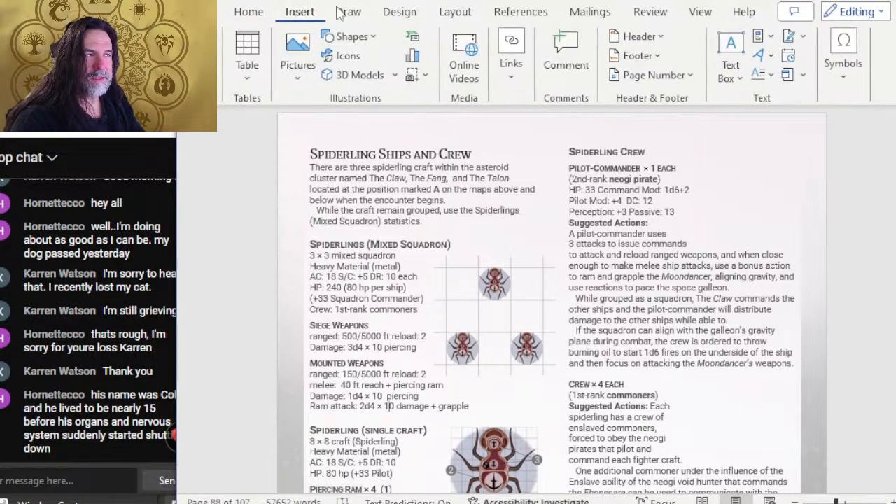
left_click(348, 36)
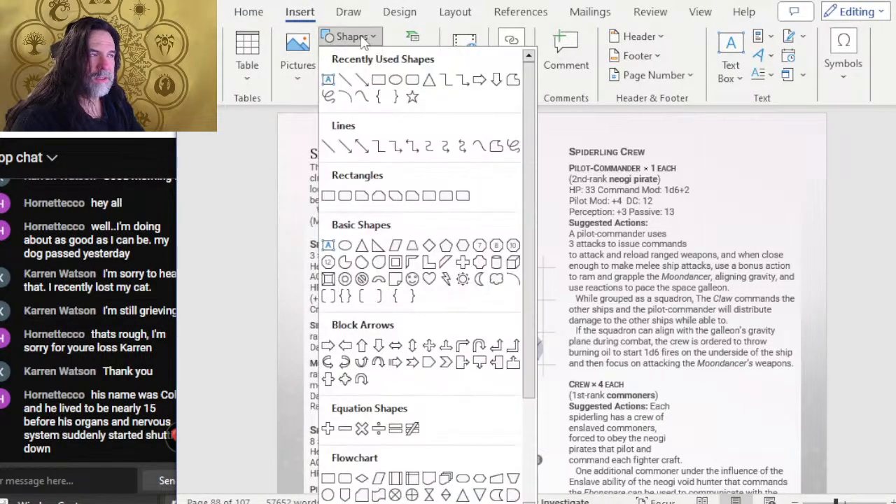
left_click(378, 80)
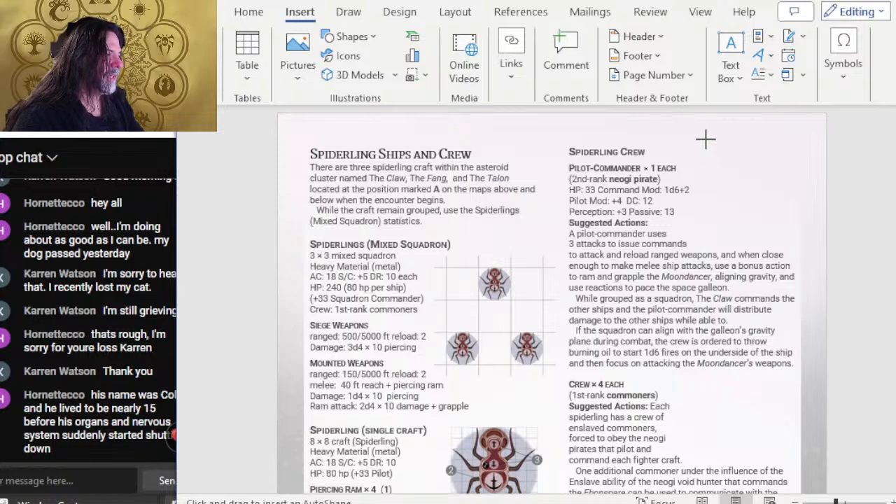
left_click_drag(697, 140, 783, 458)
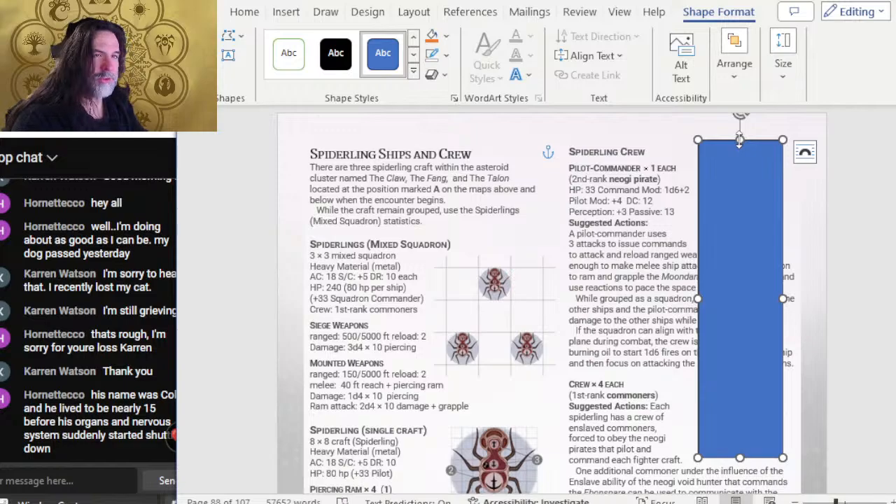
left_click_drag(740, 140, 724, 150)
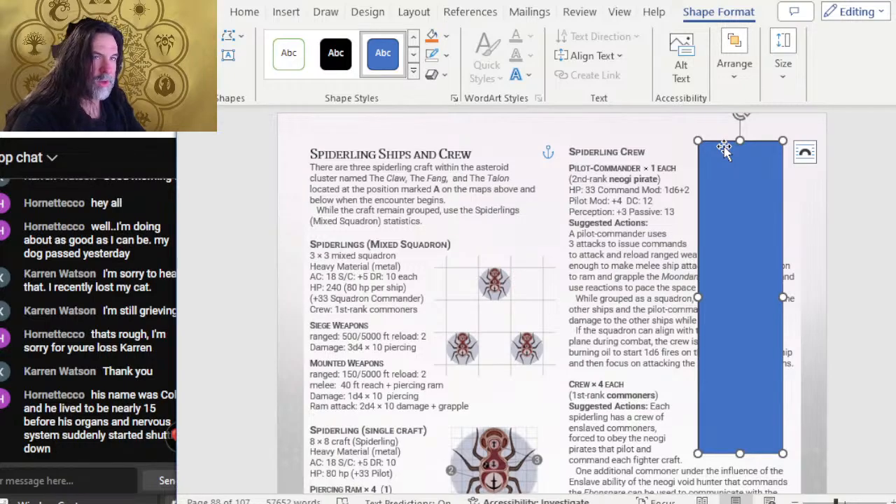
left_click_drag(725, 149, 726, 155)
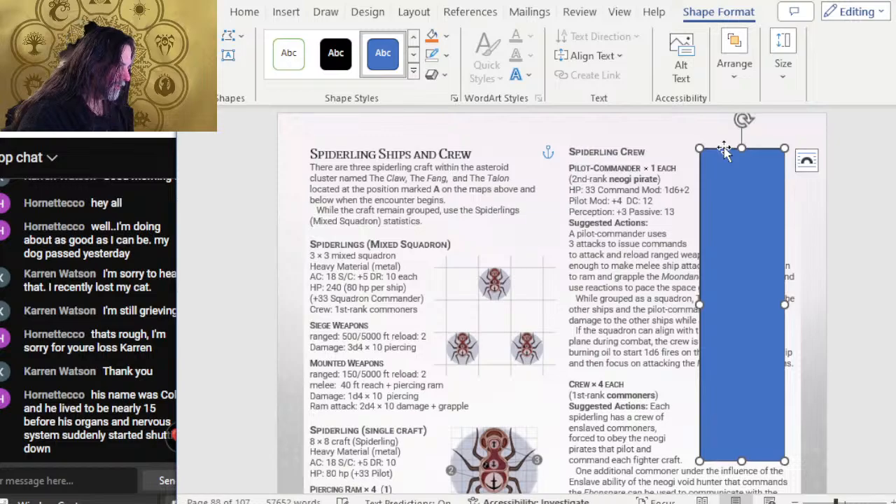
key("ctrl+Left")
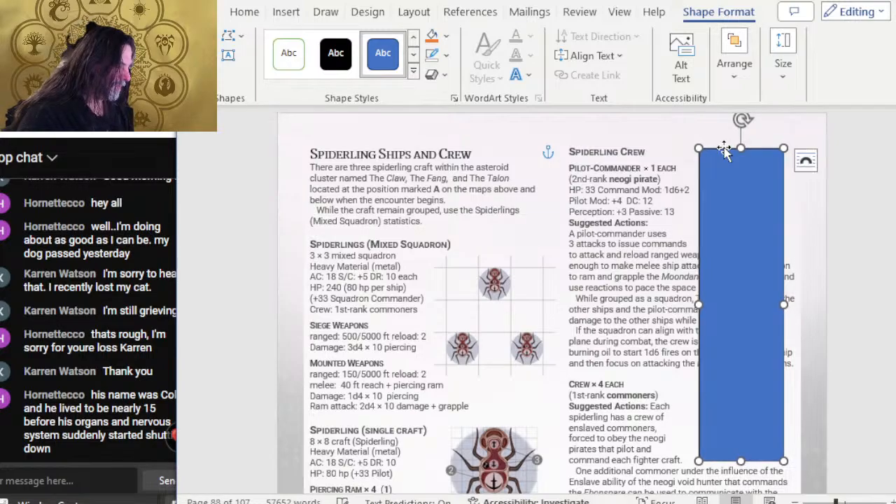
key("alt+Tab")
key("alt+Tab")
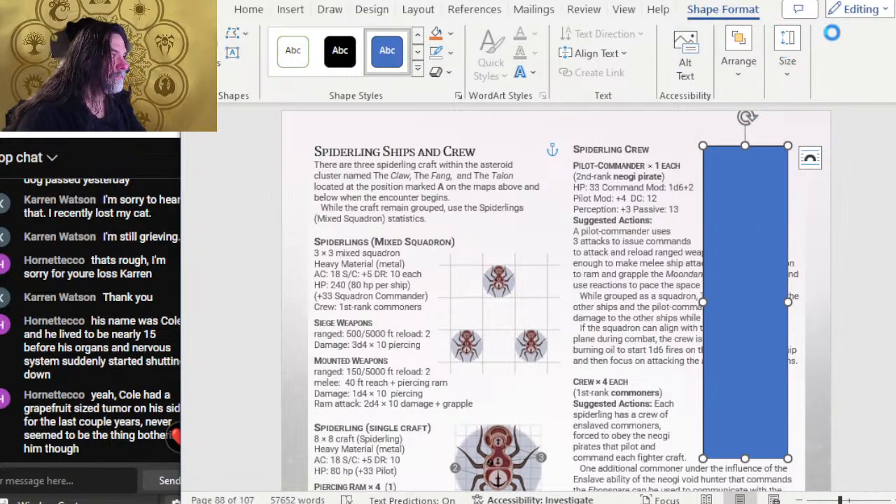
left_click(788, 51)
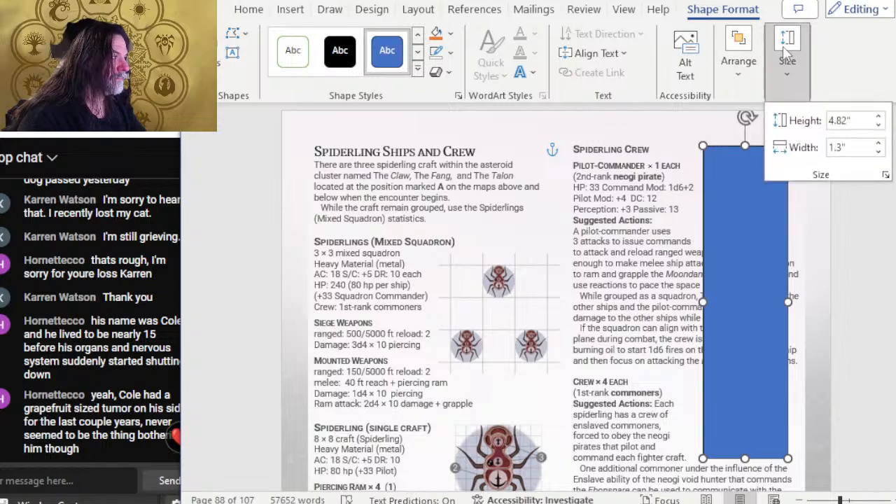
key("alt+Tab")
key("Tab")
key("Tab")
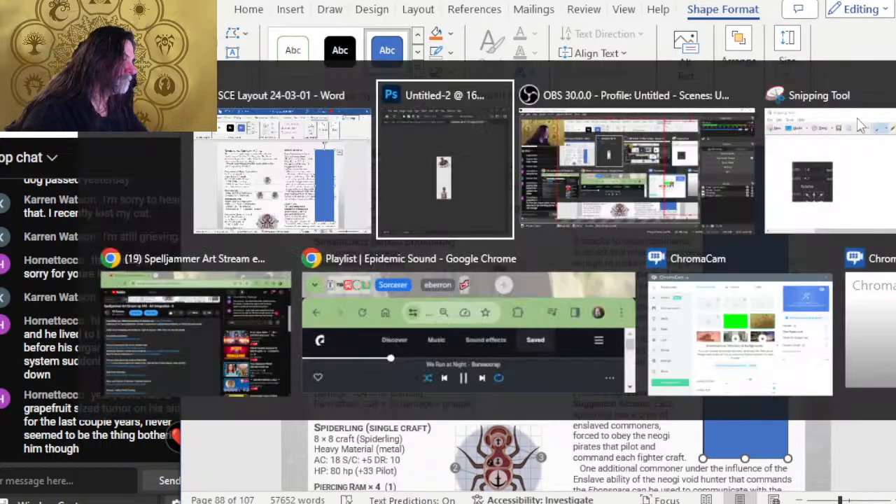
key("Escape")
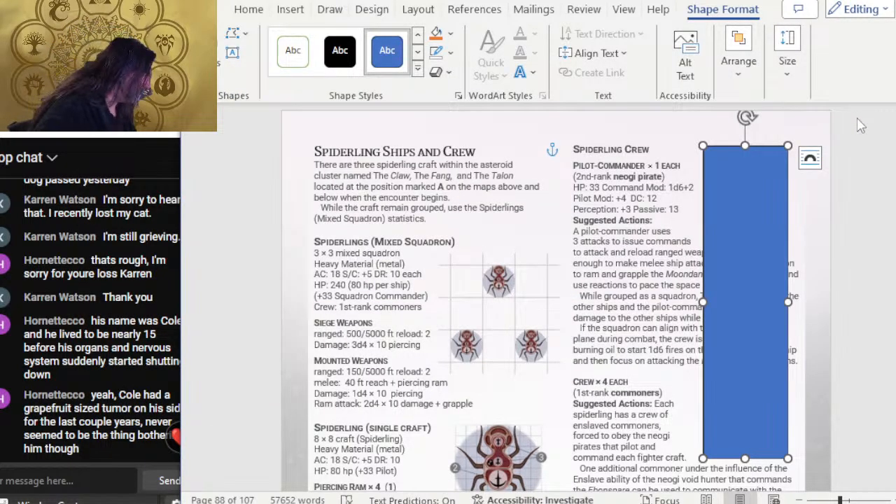
type("4.")
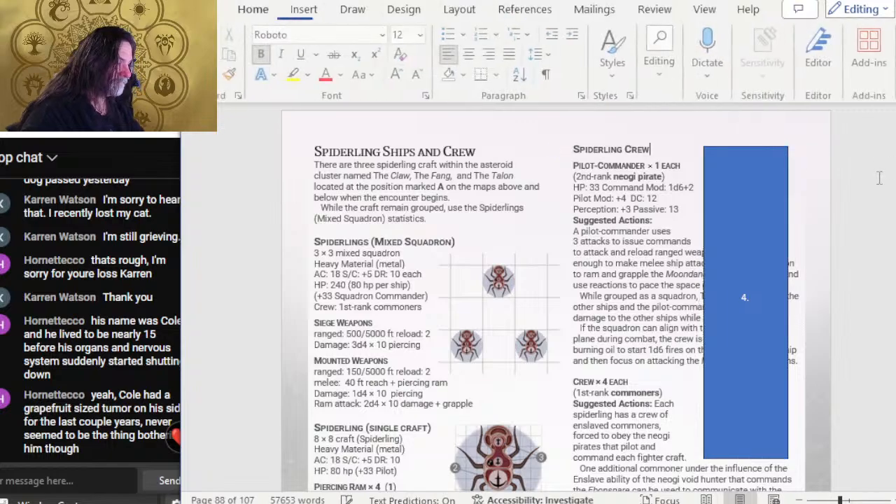
key("BackSpace")
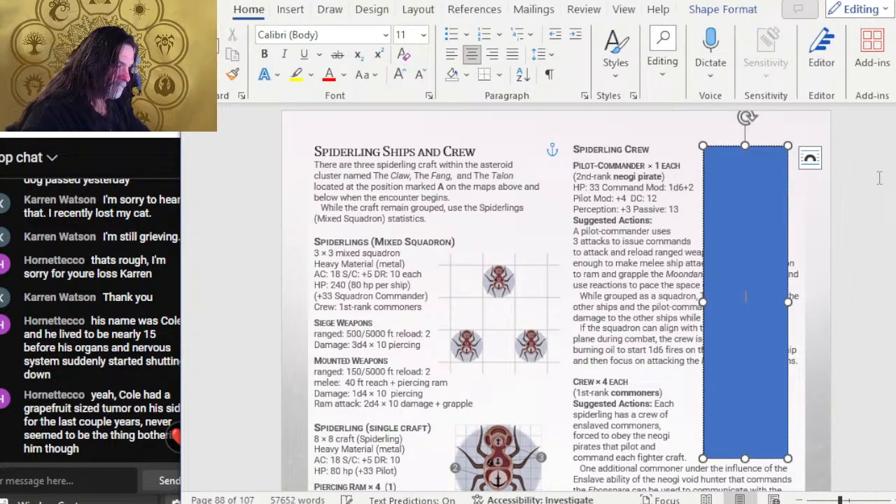
Set the blue rectangle's height to 4.7" and its width to 1.6"
left_click(735, 9)
left_click(788, 49)
left_click(848, 120)
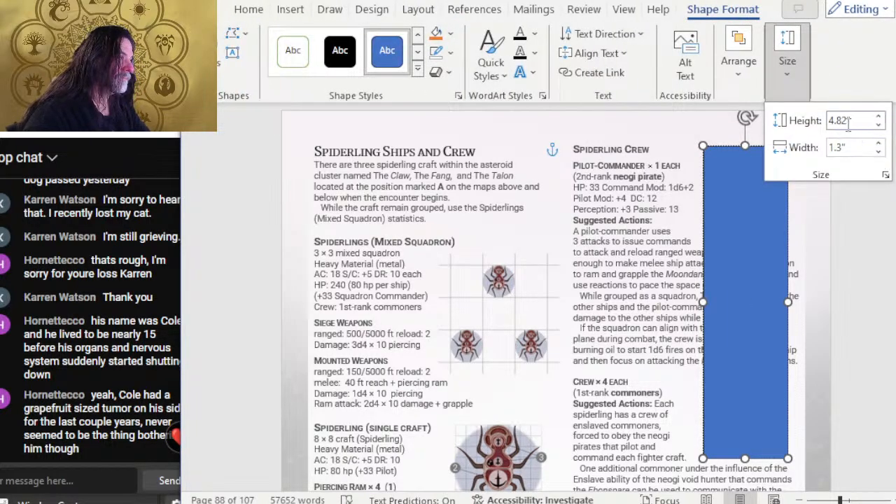
type("4")
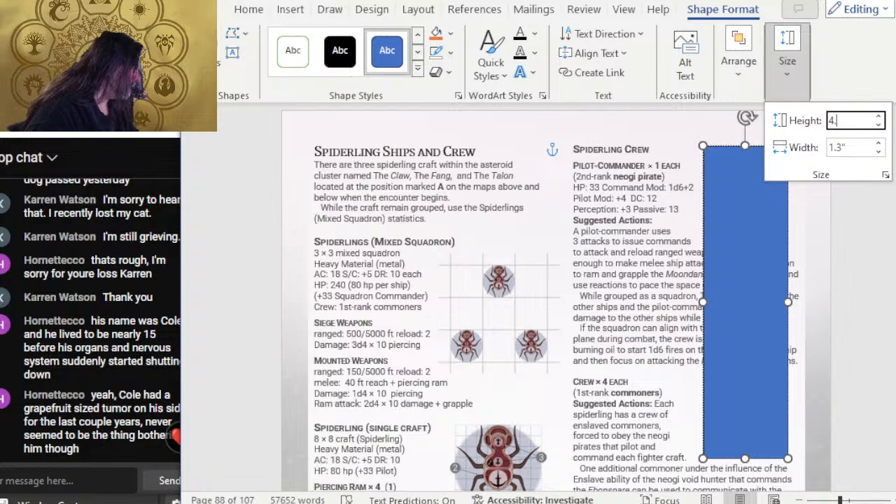
type(".7")
key("Tab")
type("1.")
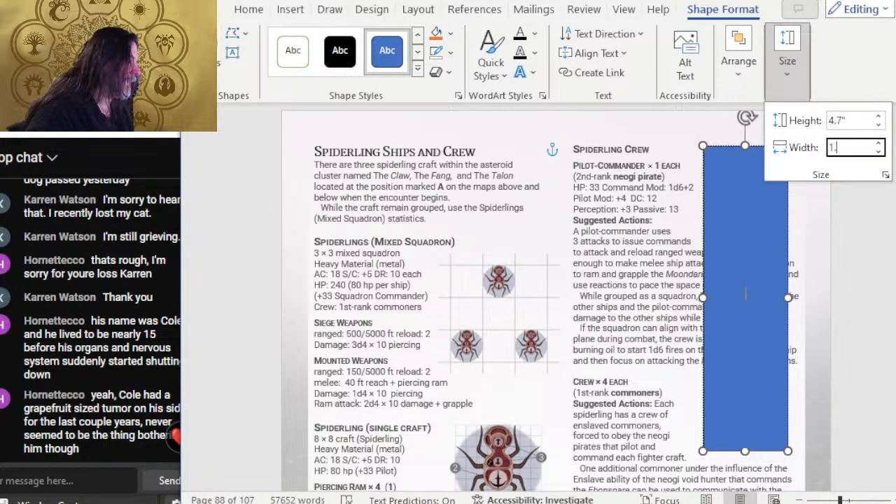
type("6")
key("Return")
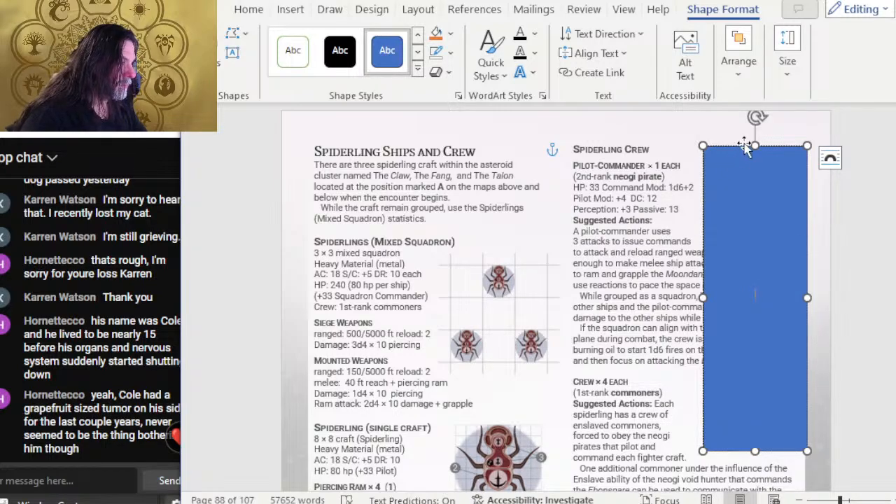
Nudge the blue rectangle inward and slightly down so it sits beside the Pilot-Commander stats within the Spiderling Crew column
key("Left")
key("Left")
key("Left")
key("Left")
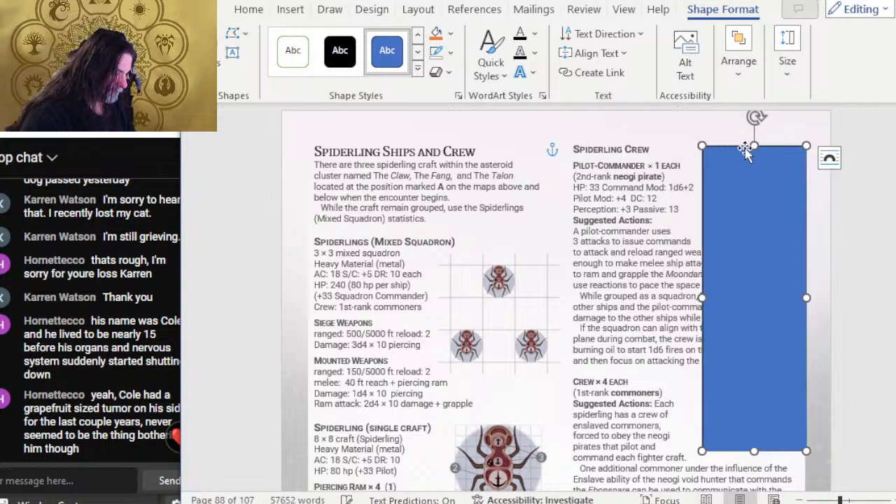
key("Down")
key("Down")
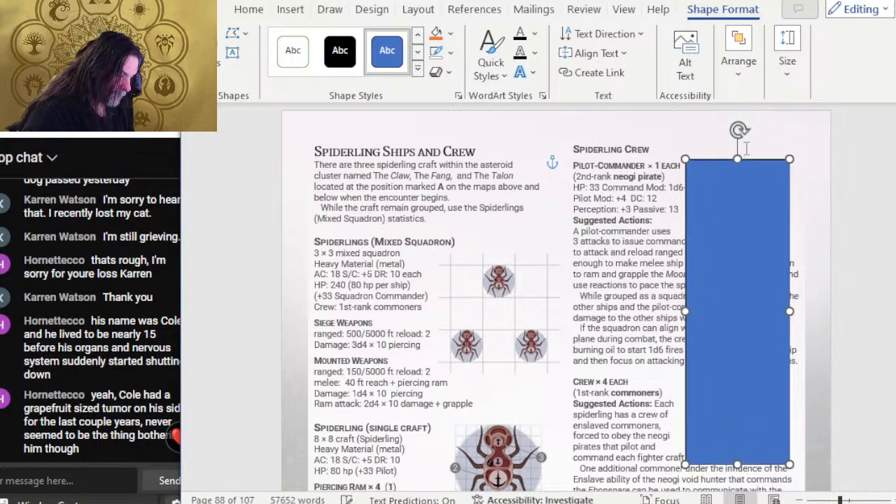
key("Right")
key("Up")
key("Up")
key("Up")
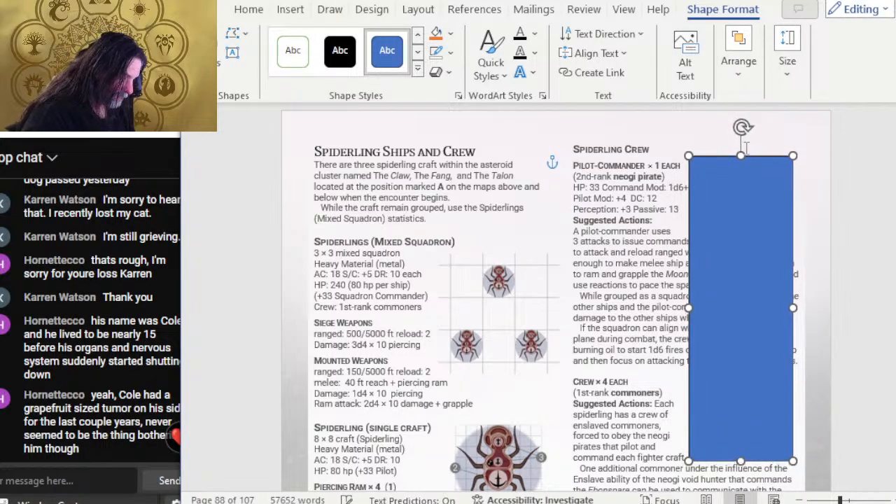
key("Right")
key("Up")
key("Down")
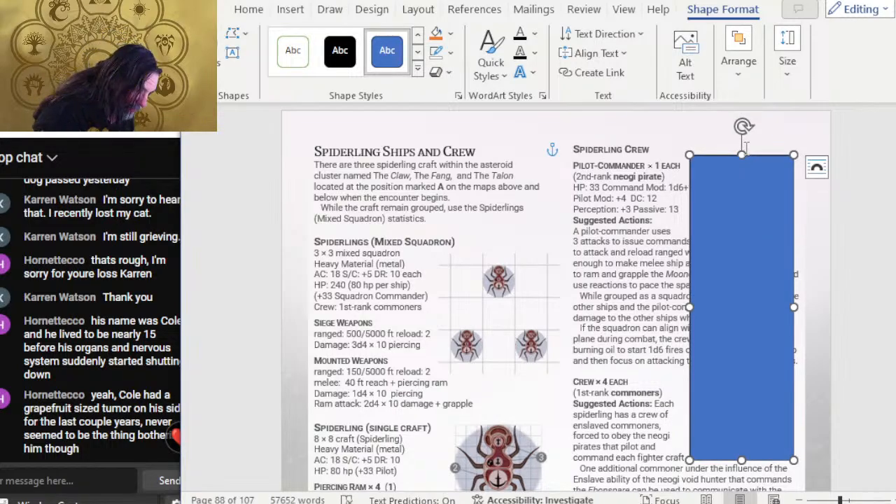
key("Right")
key("Up")
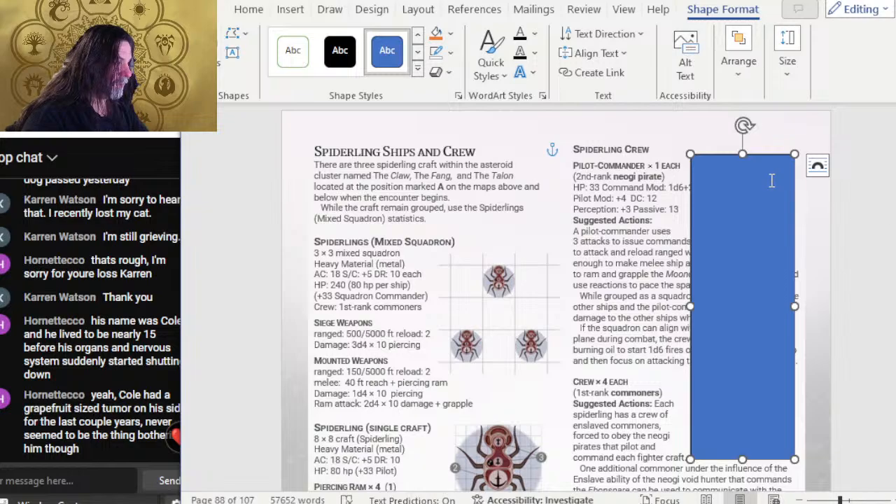
Remove the outline from the tall blue rectangle beside the Spiderling Crew text
right_click(717, 195)
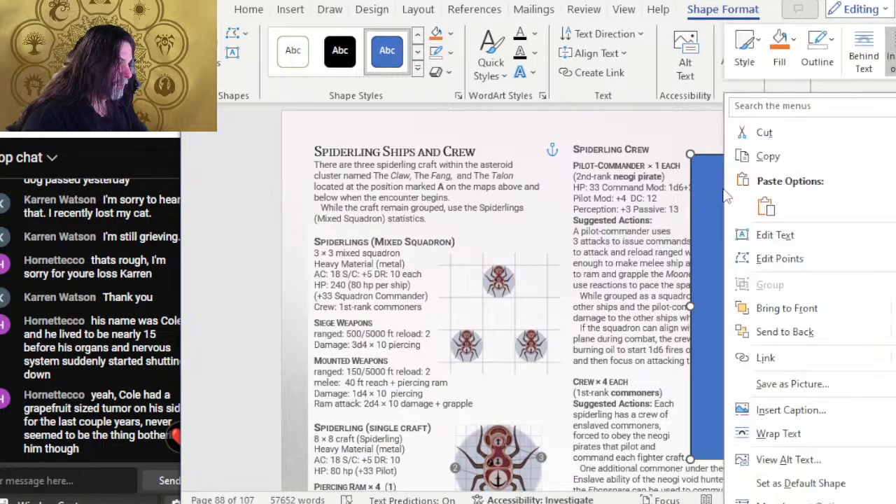
left_click(828, 59)
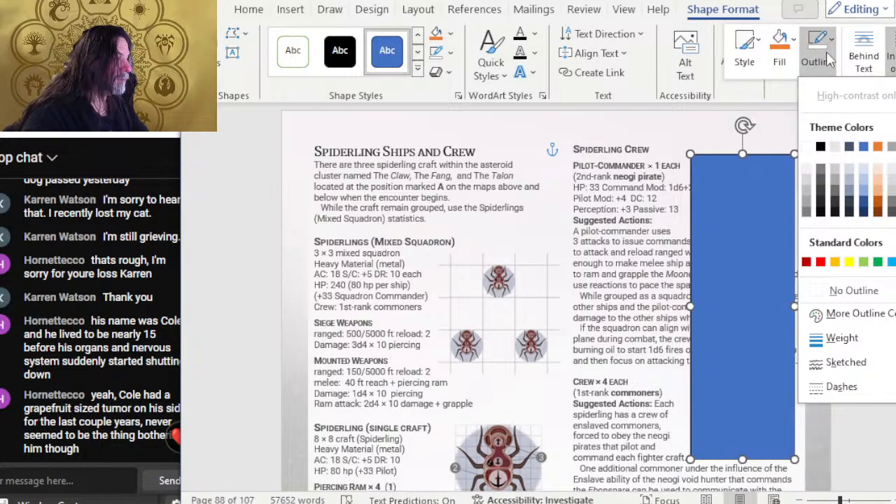
left_click(865, 292)
Fill the tall rectangle with the "88 right" picture file from the Part 2 terror folder and deselect it
right_click(726, 181)
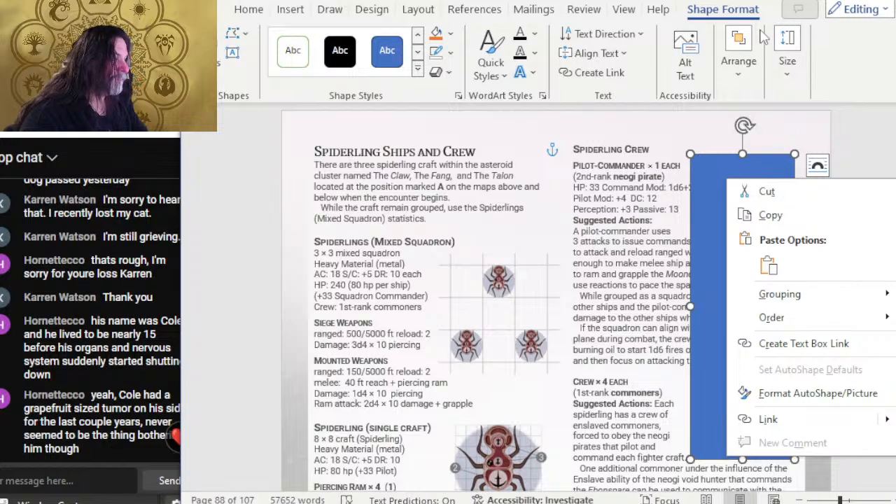
right_click(705, 157)
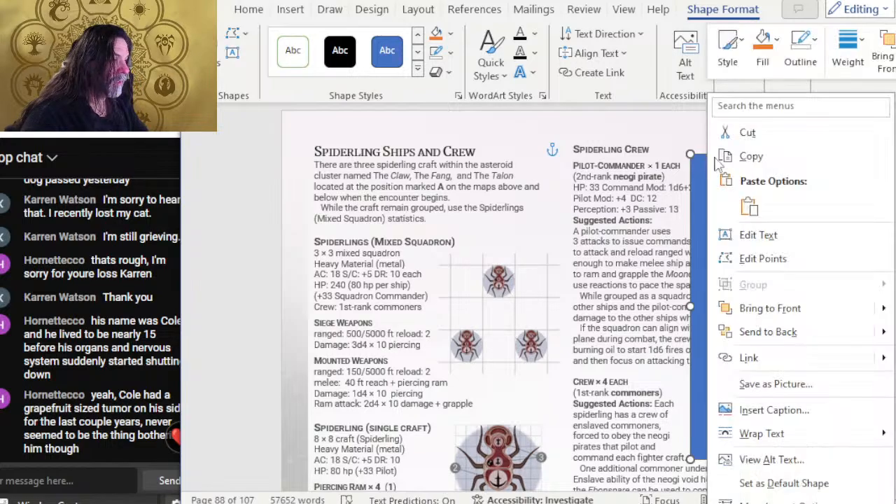
left_click(771, 62)
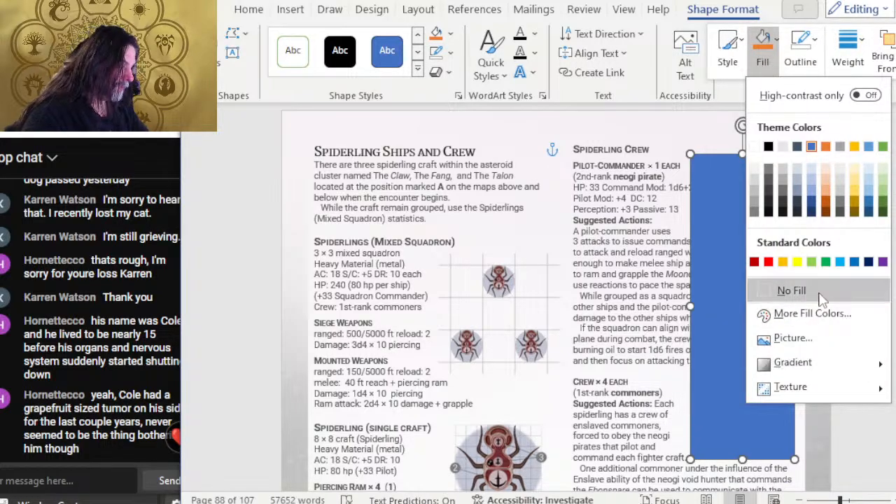
left_click(834, 342)
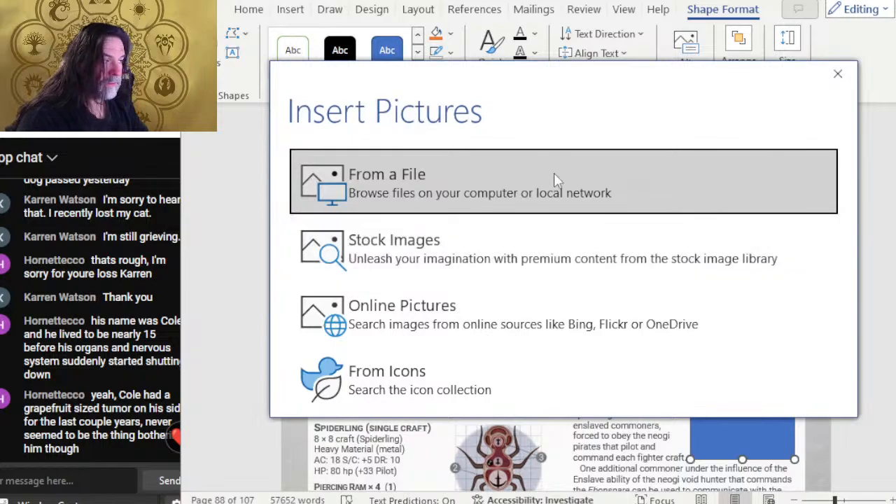
left_click(553, 165)
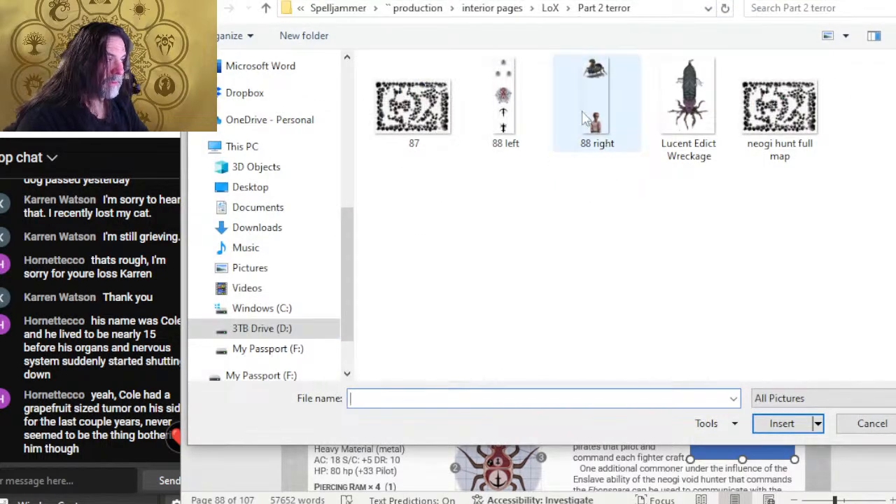
double_click(578, 116)
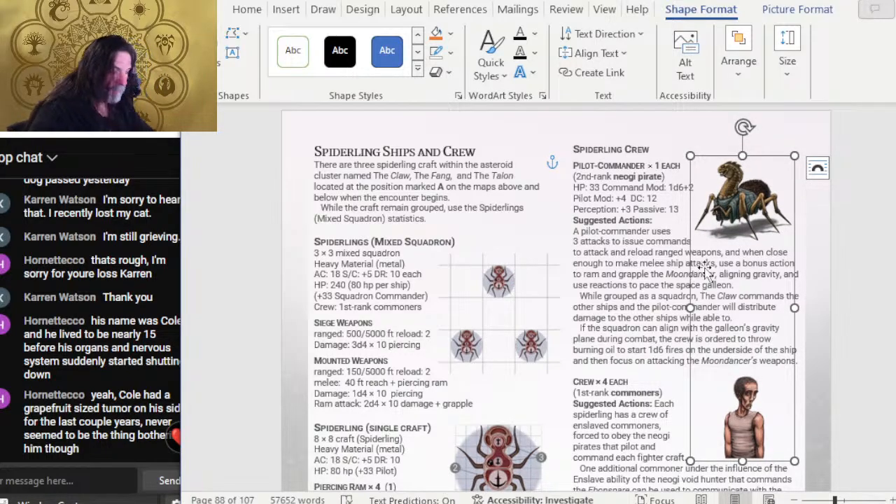
left_click(619, 219)
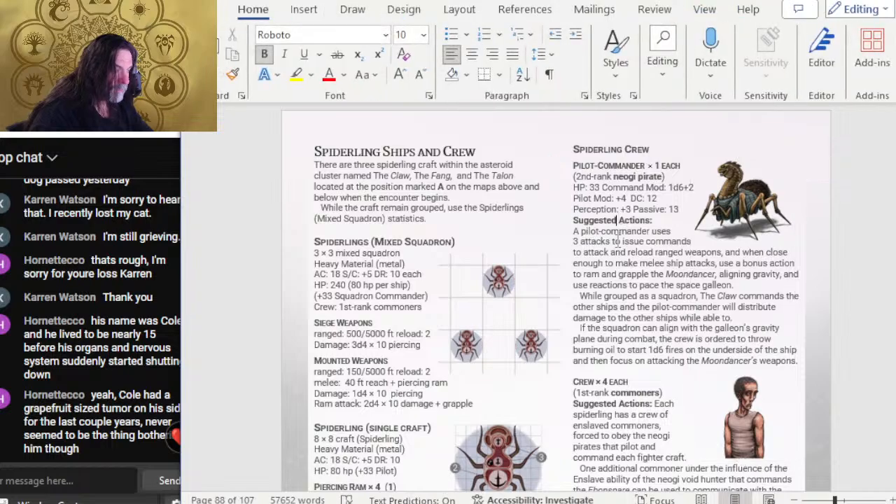
Select the large blue rectangle below the crew text, switch to Photoshop and close Untitled-2 without saving
scroll(616, 247, "down", 8)
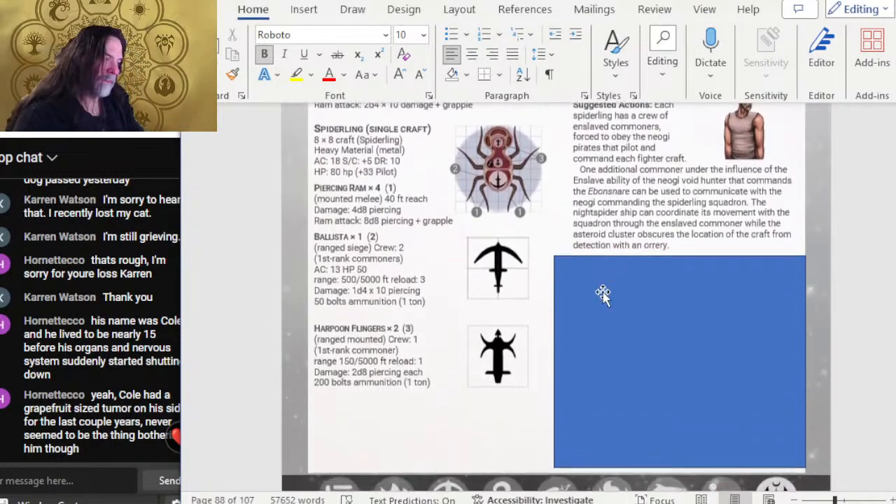
left_click(643, 287)
key("alt+Tab")
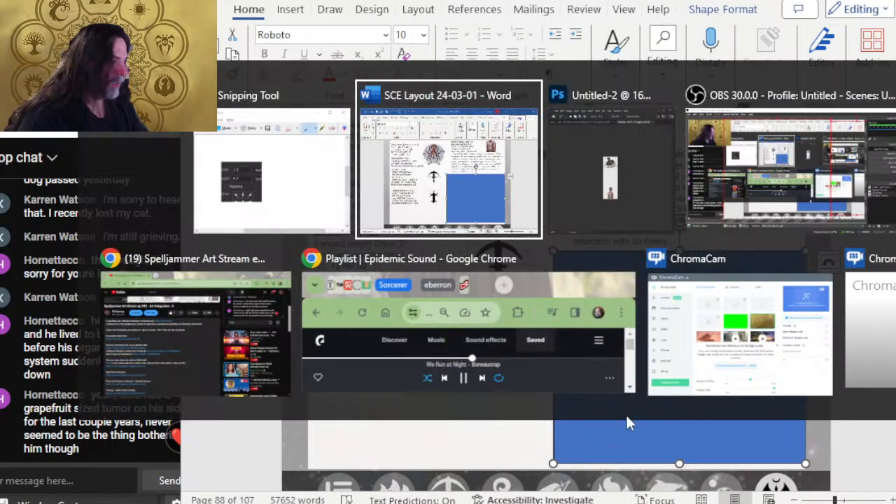
key("alt+Tab")
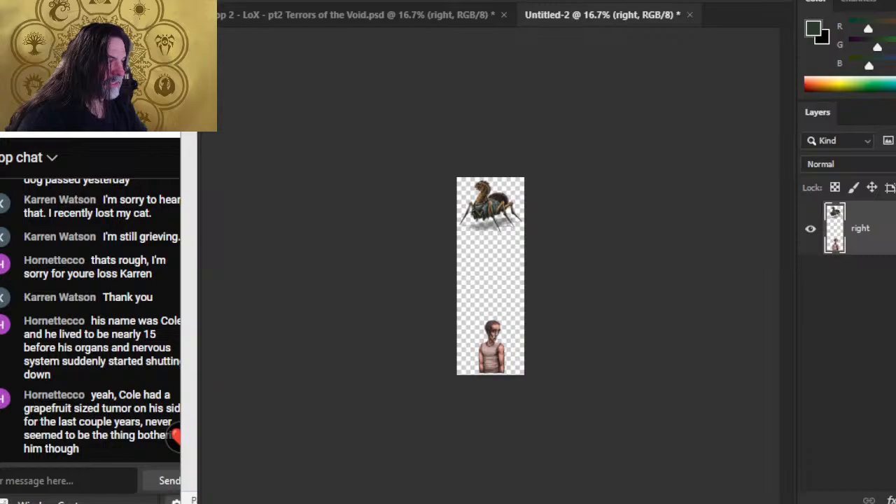
left_click(690, 15)
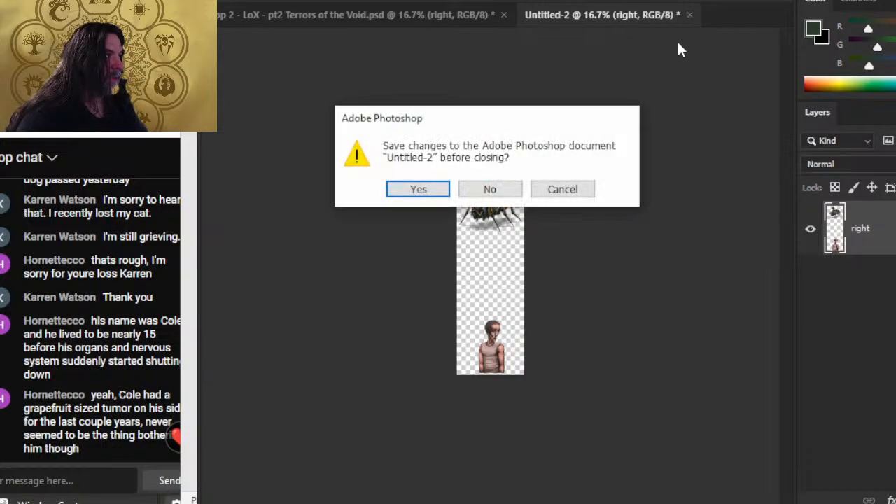
left_click(508, 189)
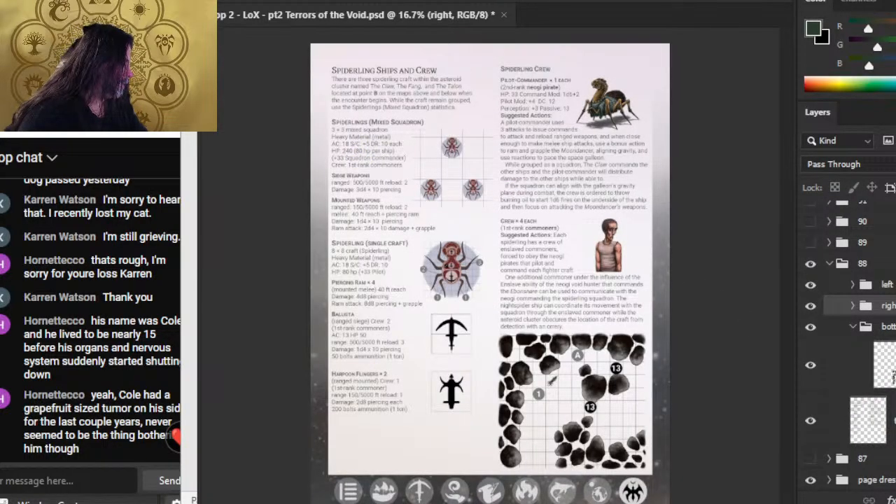
left_click(853, 327)
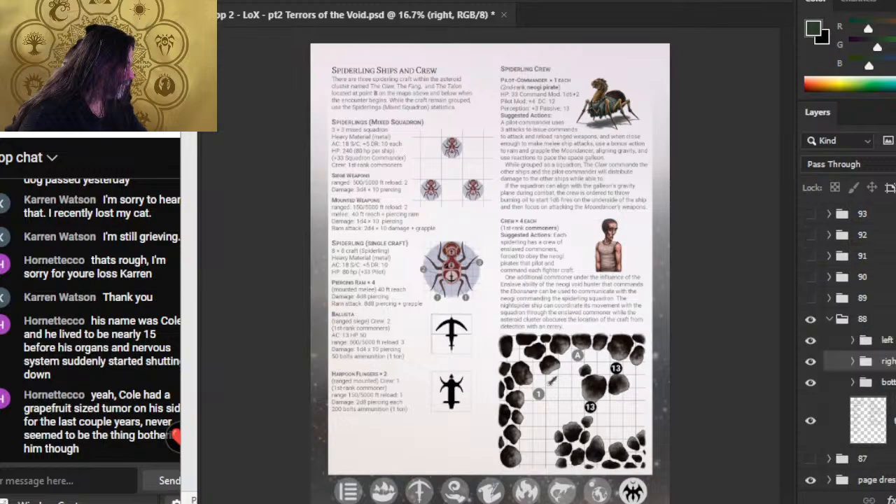
left_click(884, 383)
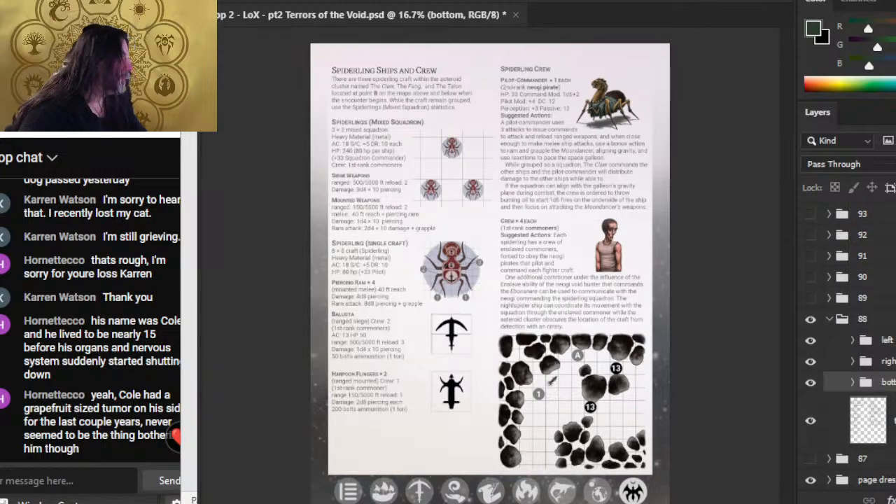
key("ctrl+alt+j")
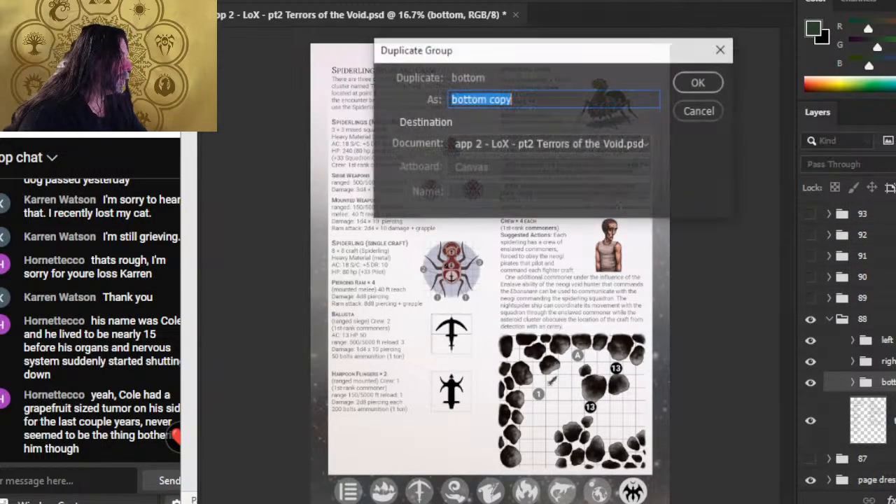
key("Return")
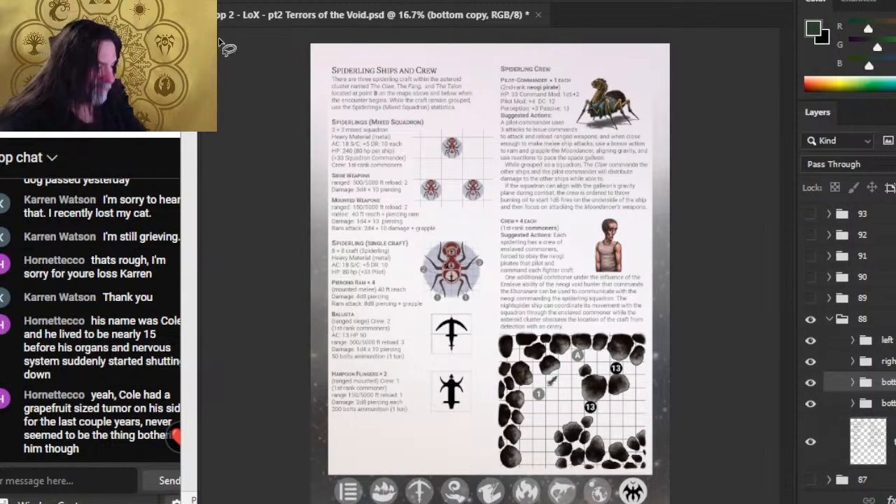
left_click(590, 406)
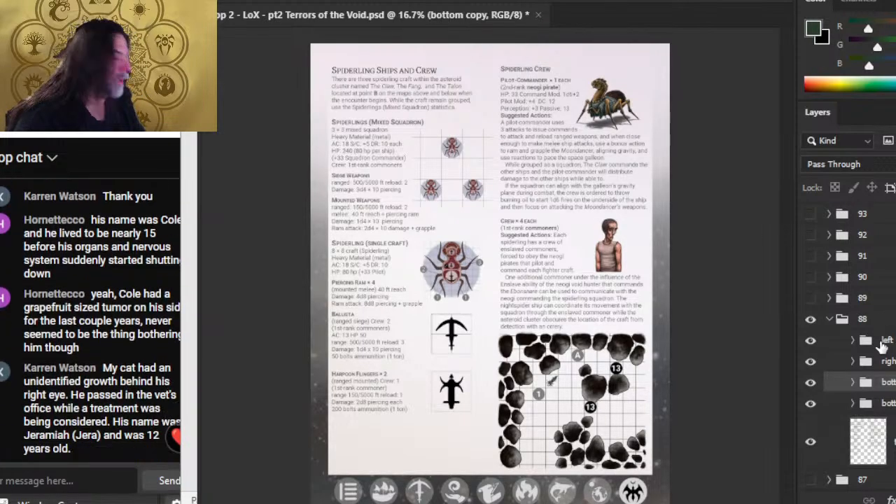
key("Delete")
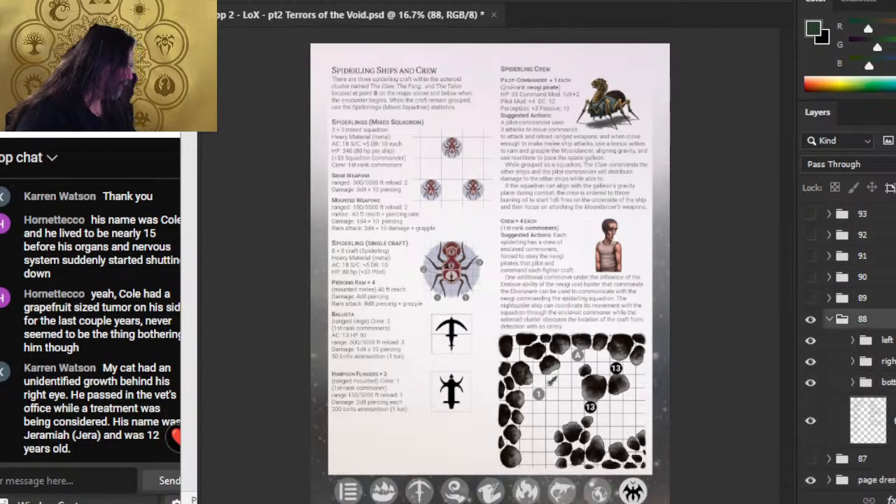
Duplicate page 88's bottom group into a new document and merge the duplicated group into a single layer
left_click(876, 382)
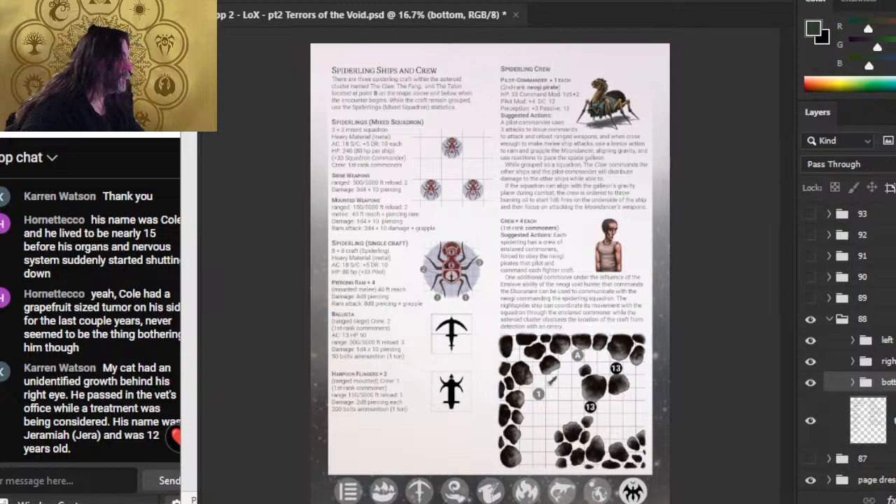
key("ctrl+alt+j")
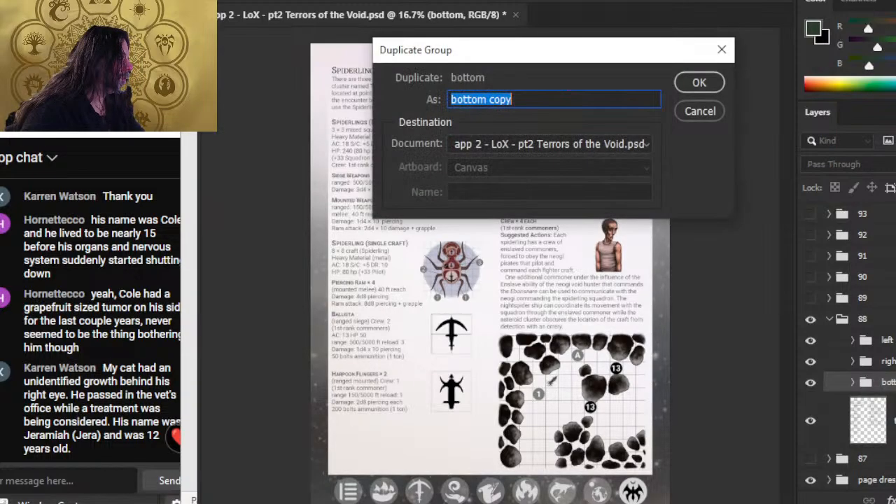
left_click(579, 145)
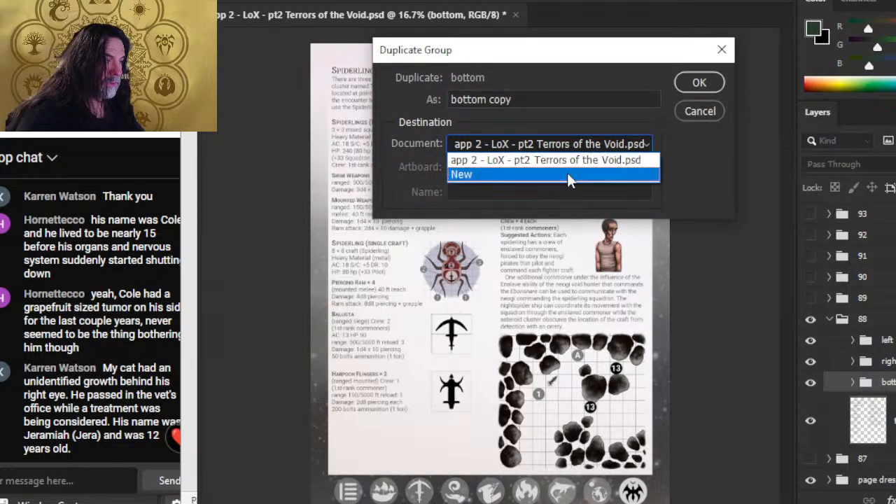
left_click(569, 174)
left_click(697, 84)
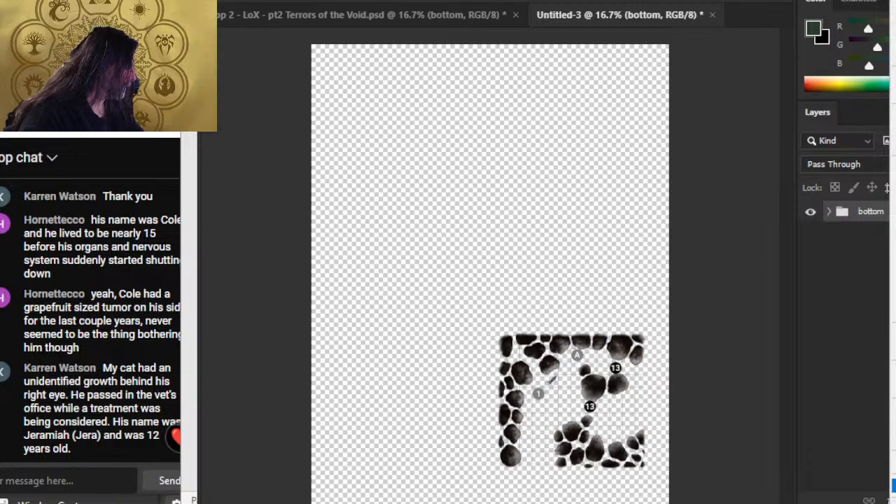
key("ctrl+e")
left_click(864, 247, "ctrl")
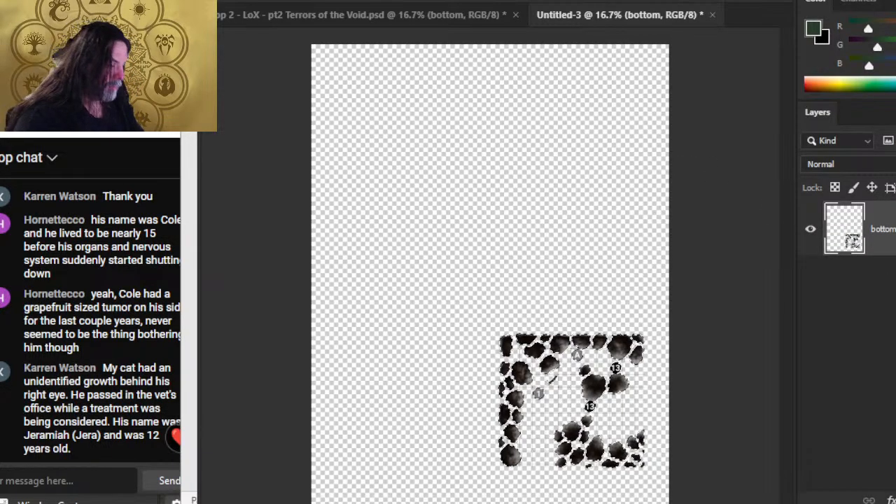
right_click(840, 238)
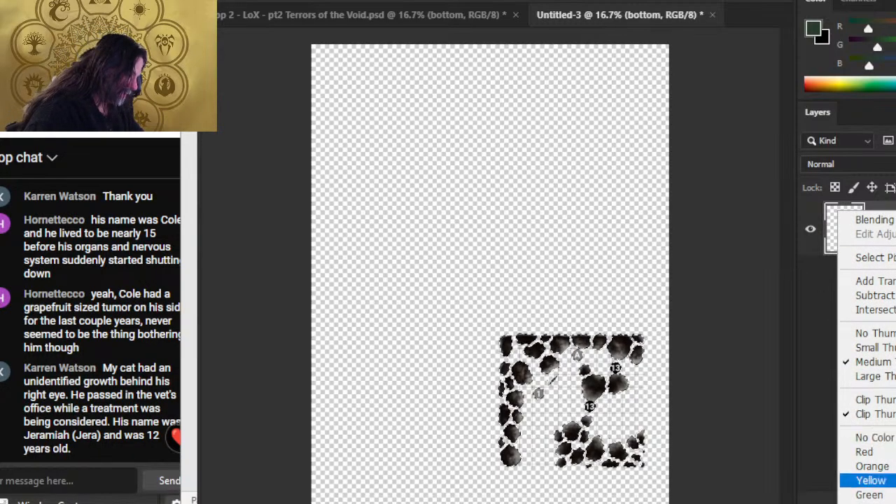
left_click(809, 313)
Duplicate the merged bottom layer and merge the copy down into the original to strengthen the map's faint lines
right_click(870, 225)
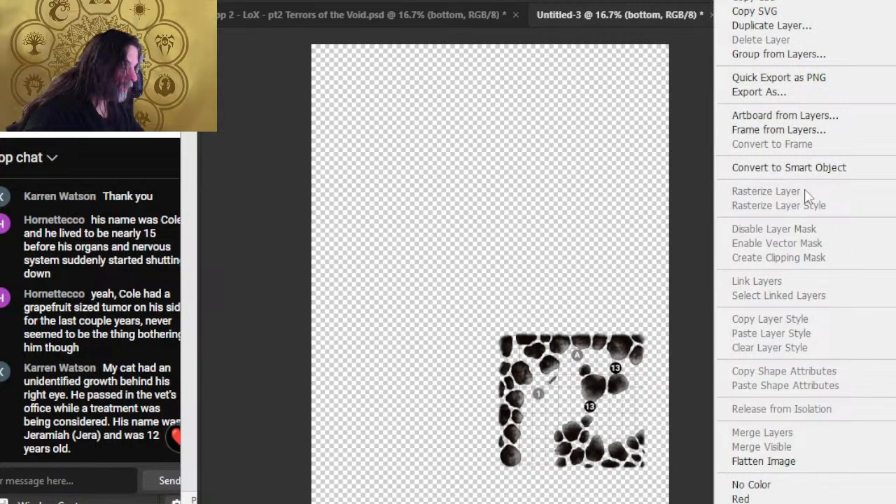
left_click(777, 25)
key("Return")
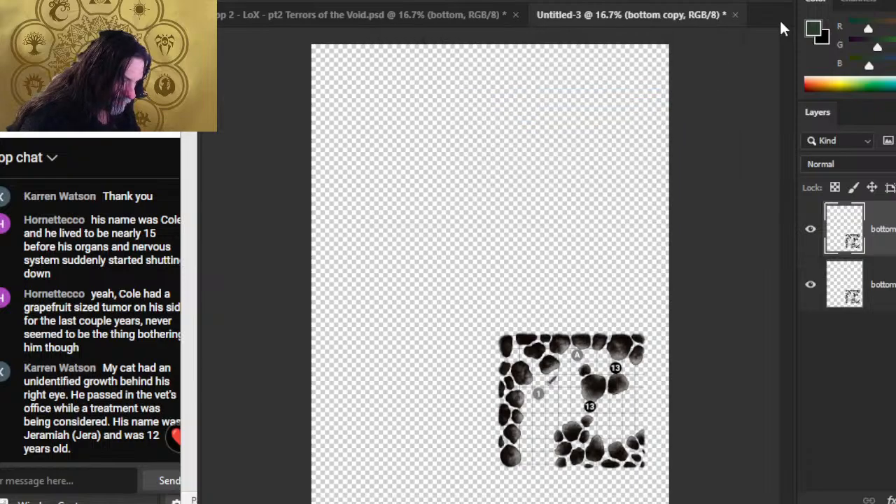
right_click(875, 229)
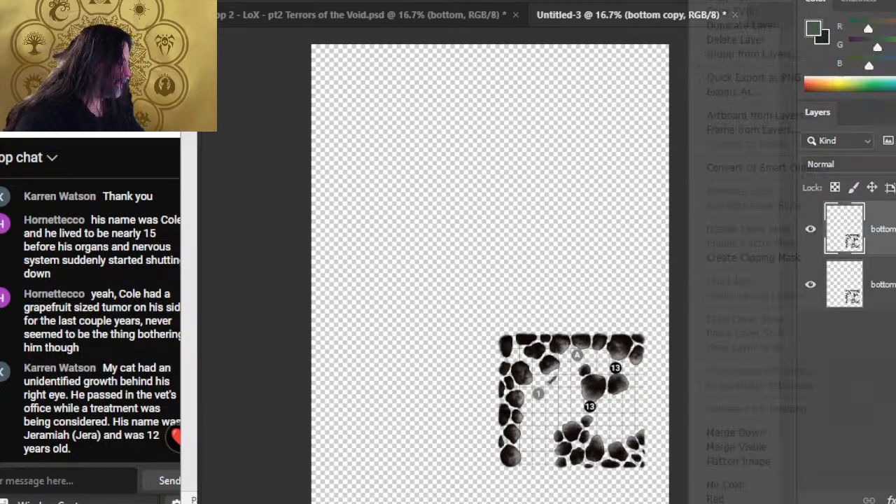
left_click(755, 434)
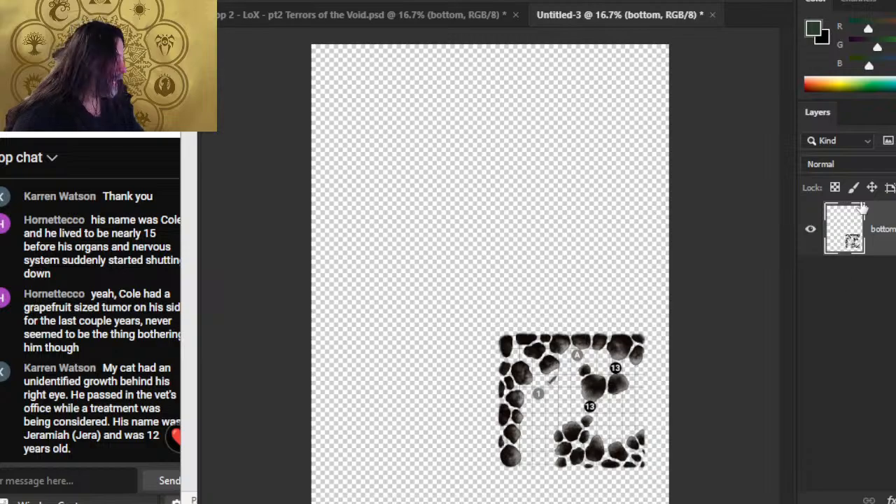
Select the outline of the merged asteroid map layer and crop the document to it
left_click(853, 241, "ctrl")
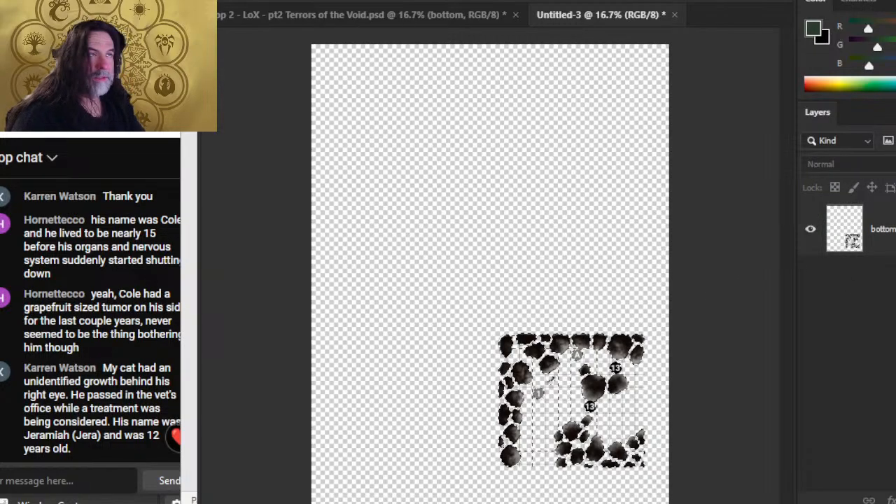
left_click(294, 0)
left_click(340, 139)
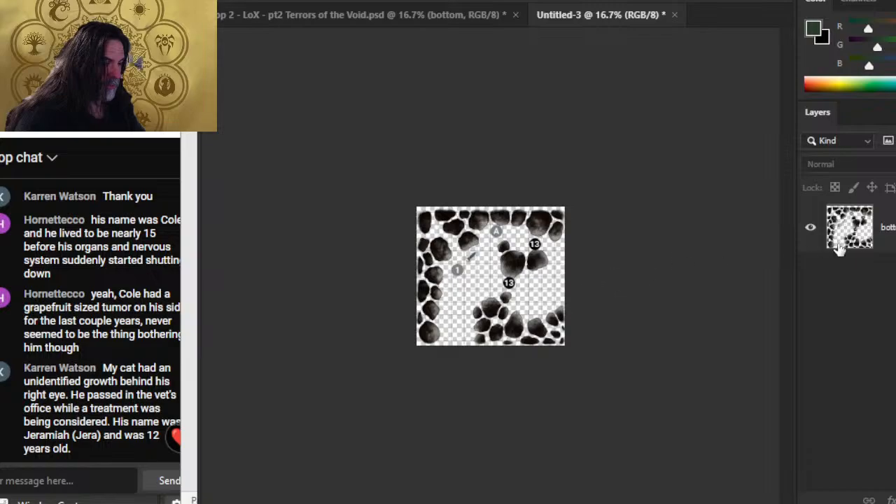
Enter a new canvas size of 3.6 inches wide by 3.3 inches high for the cropped map
left_click(295, 0)
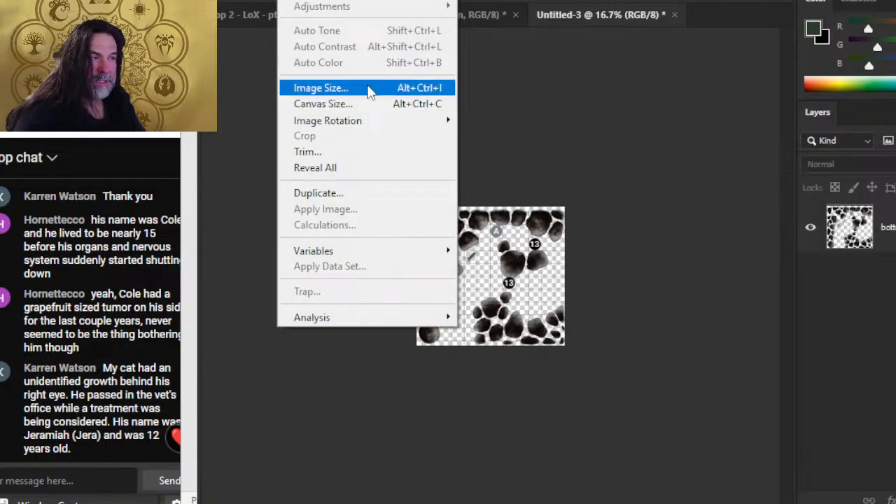
left_click(353, 104)
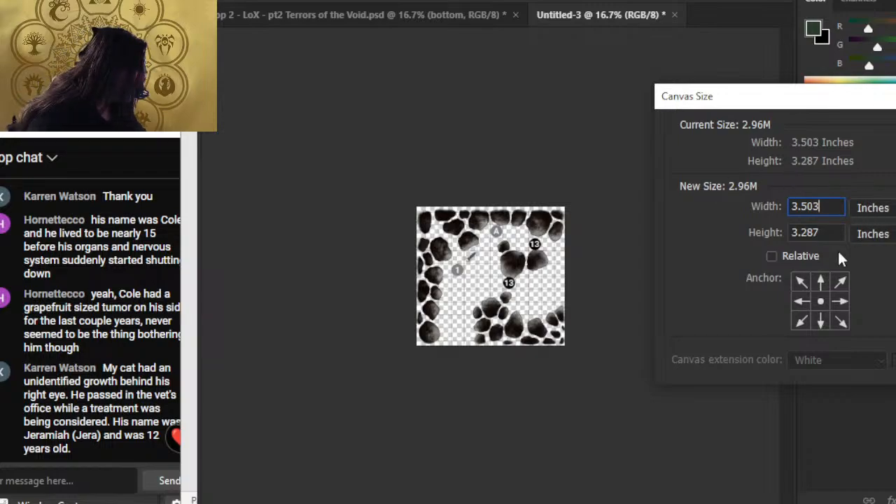
key("BackSpace")
key("BackSpace")
key("BackSpace")
type("6")
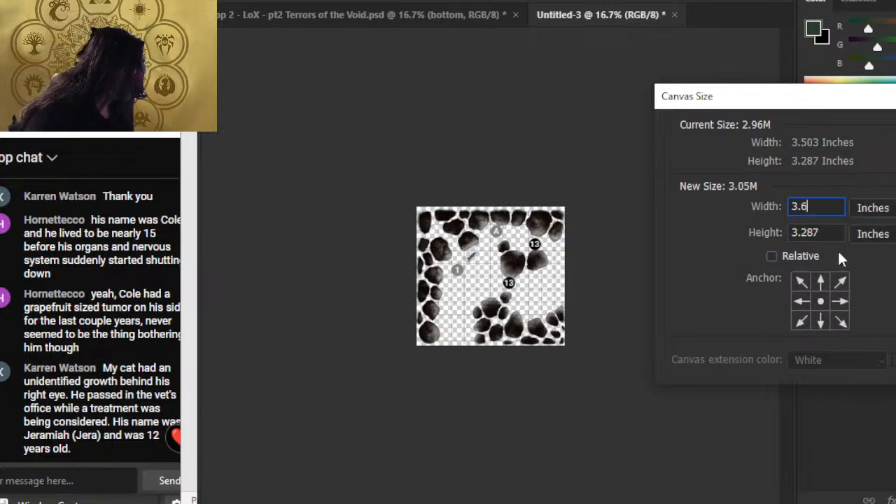
key("Tab")
key("Right")
key("BackSpace")
key("BackSpace")
key("BackSpace")
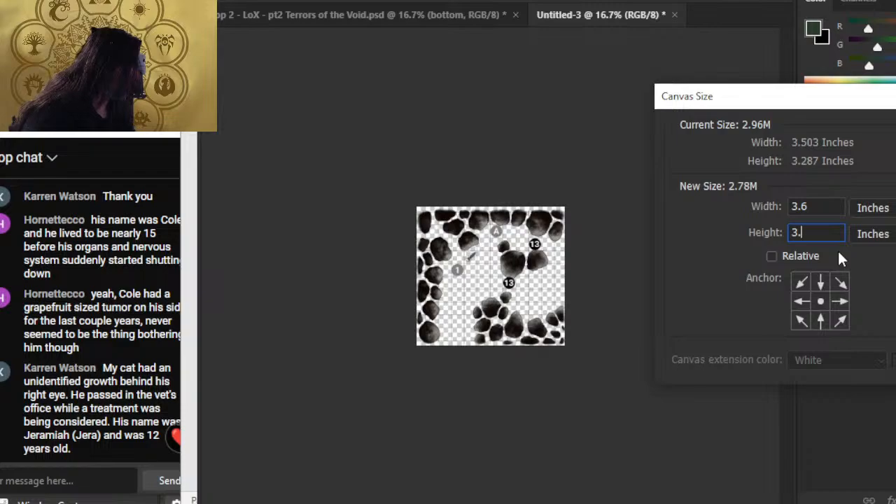
type("3")
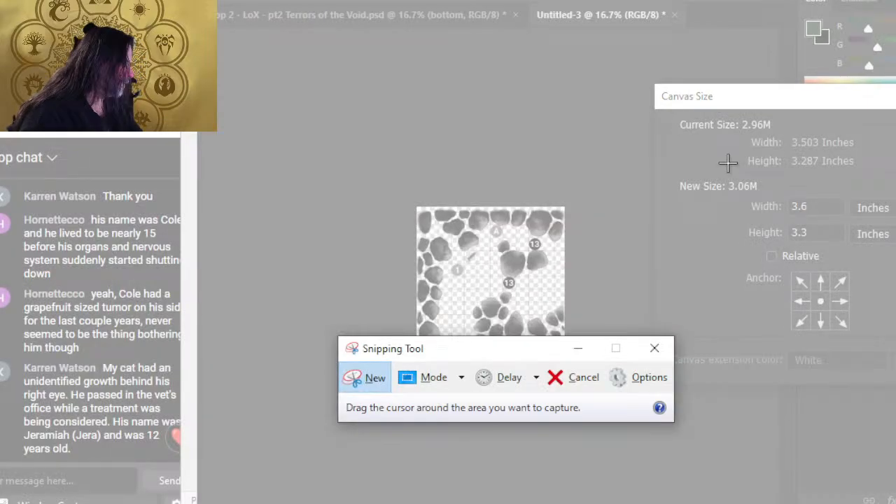
Capture the new width and height values with the Snipping Tool, return to Photoshop and apply the canvas size
left_click_drag(739, 175, 865, 300)
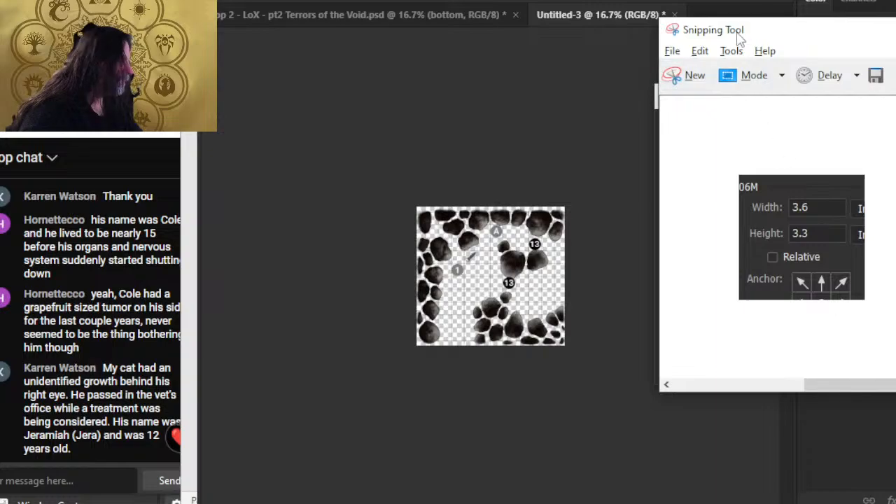
key("alt+Tab")
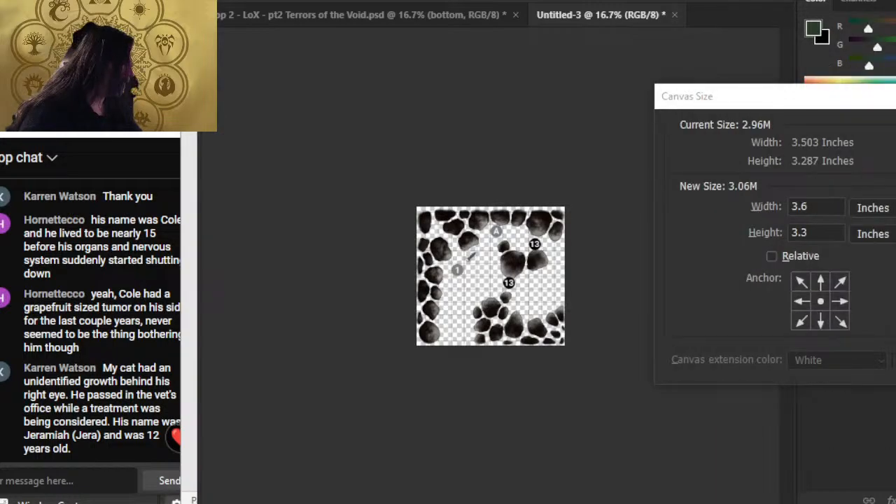
key("Return")
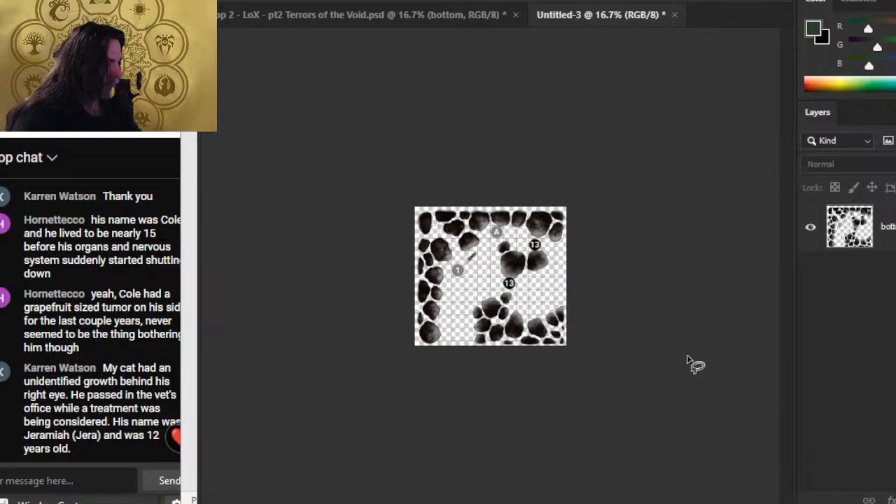
Save the map on the computer as a PNG copy named "88 bottom" with the smallest file size option
key("alt+f")
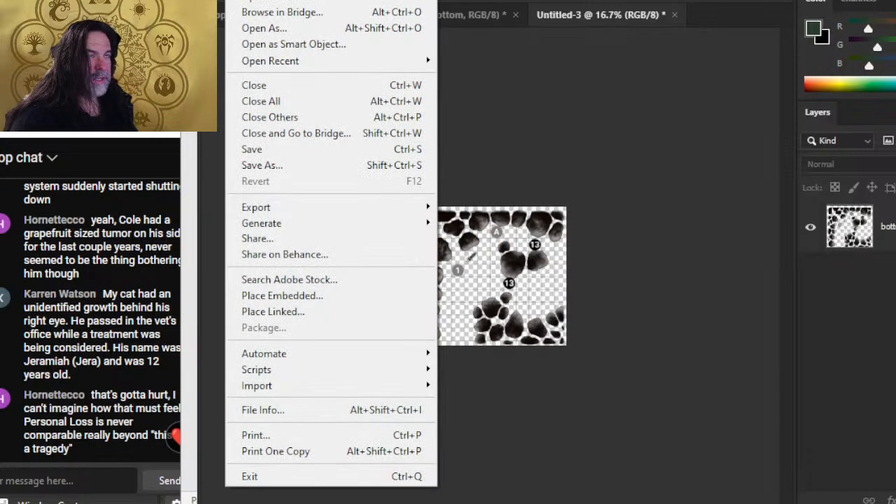
left_click(332, 168)
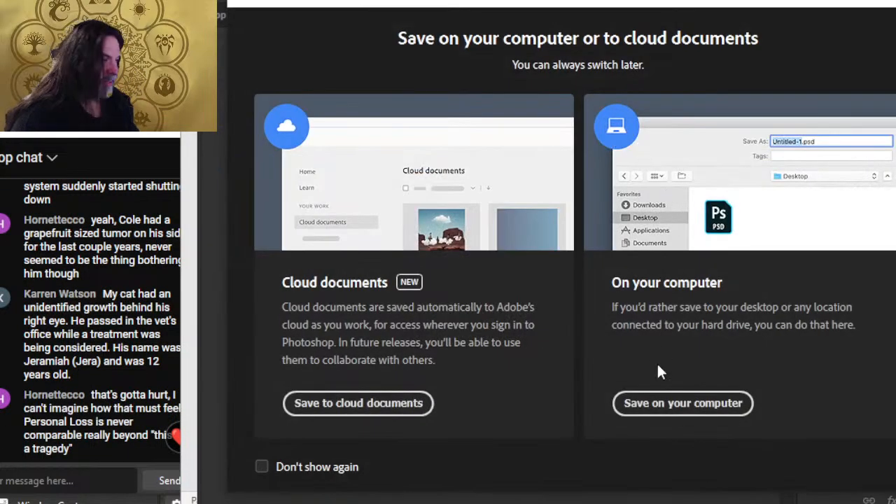
left_click(655, 401)
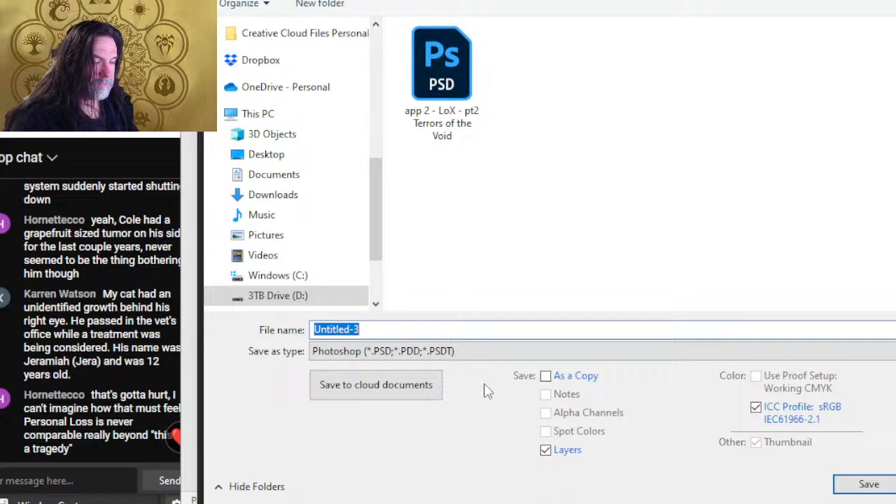
left_click(448, 352)
left_click(398, 286)
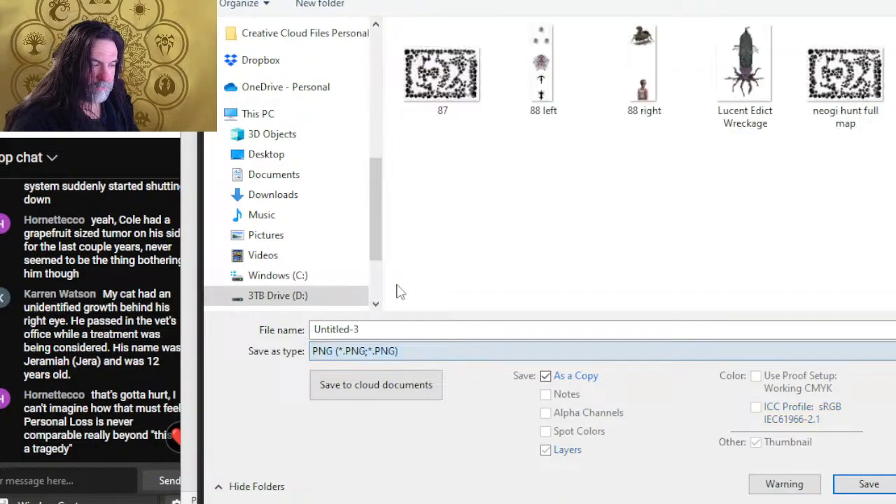
left_click(345, 329)
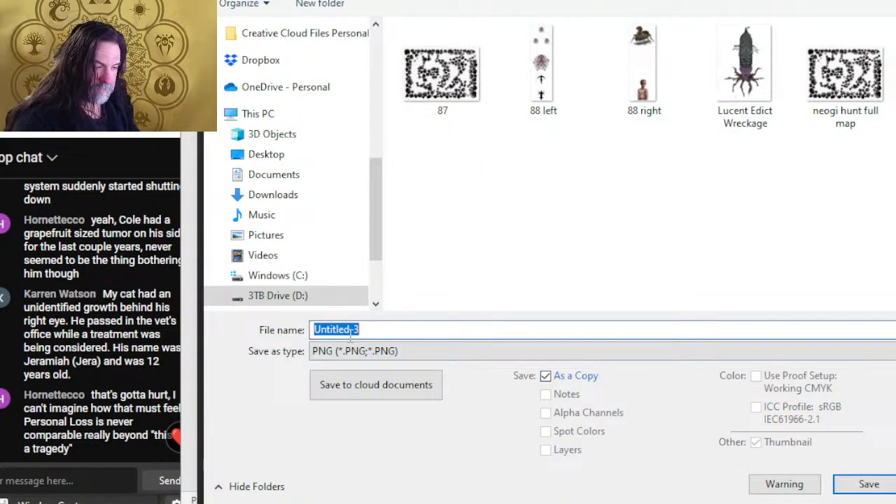
type("88 bottom")
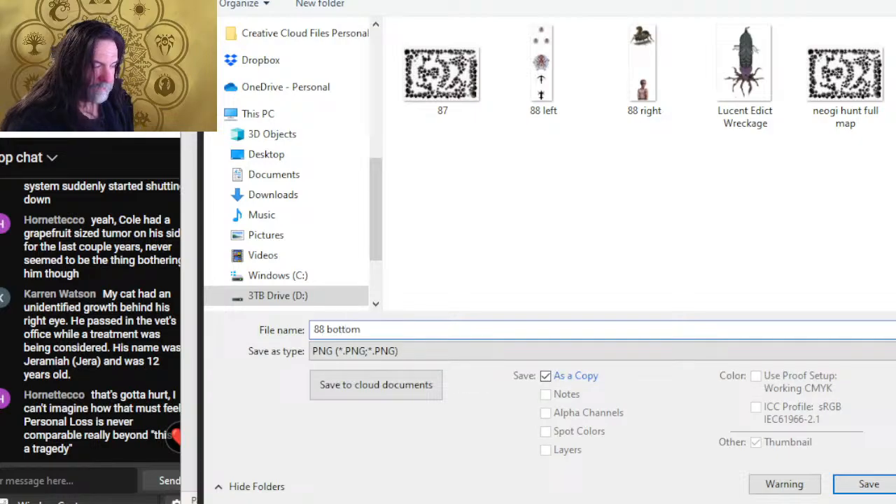
key("Return")
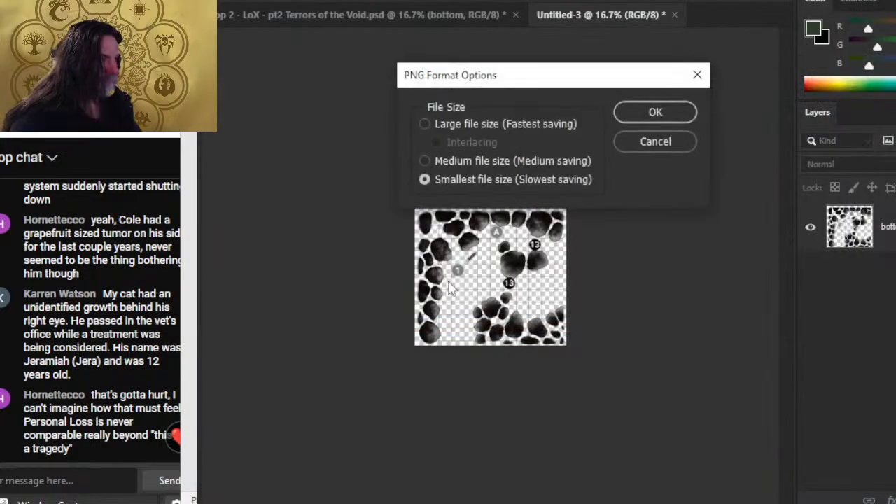
left_click(642, 118)
Switch to the Word layout and set the large blue rectangle's height to 3.3" and width to 3.6"
key("alt+Tab")
key("Tab")
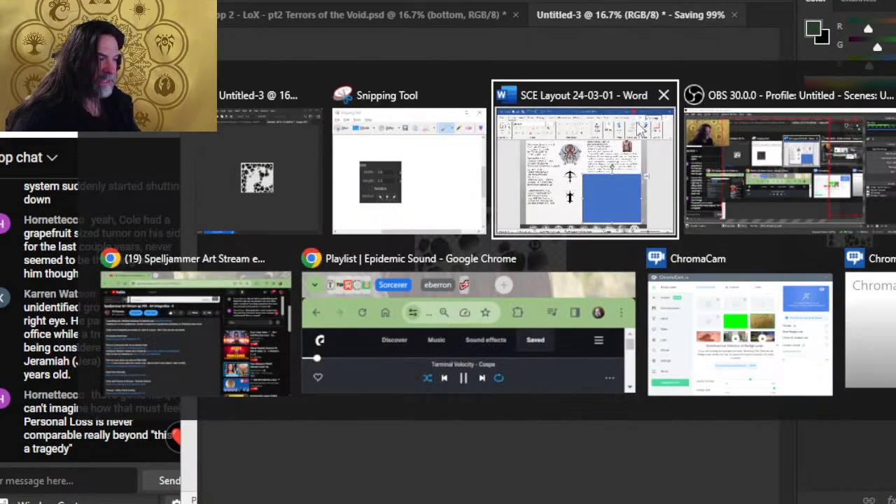
left_click(598, 283)
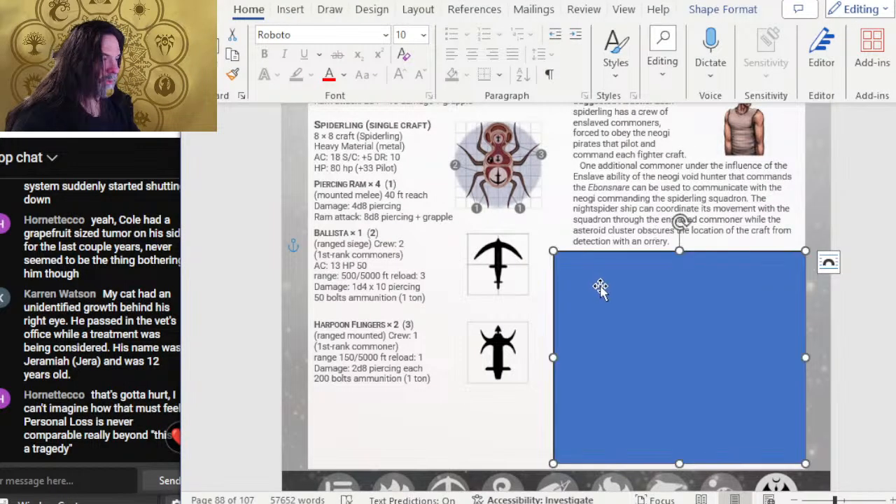
left_click(723, 12)
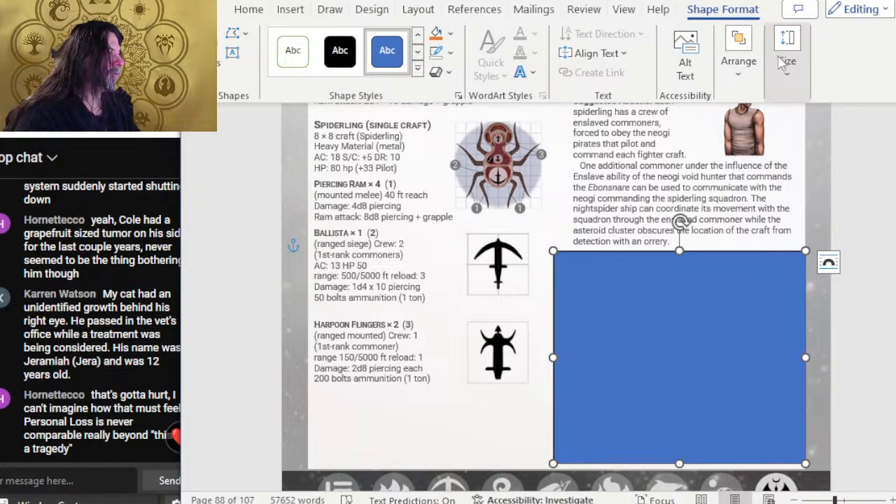
left_click(785, 62)
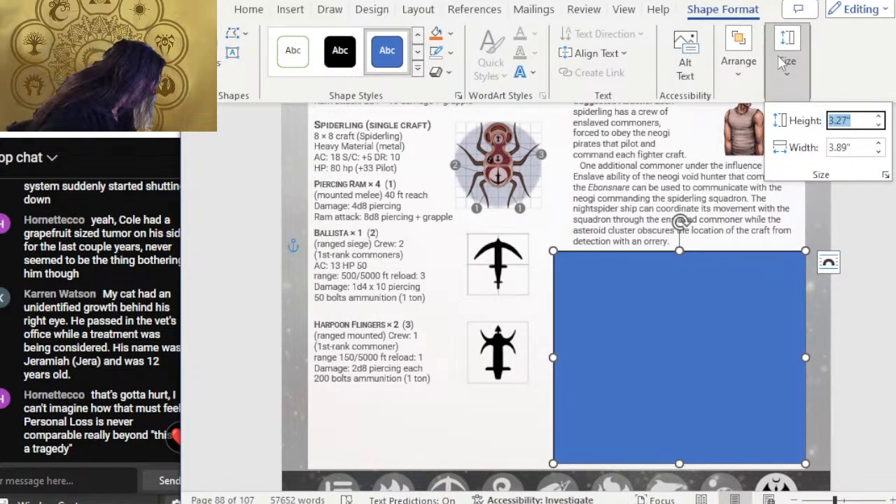
type("3.3")
key("Tab")
type("3.6")
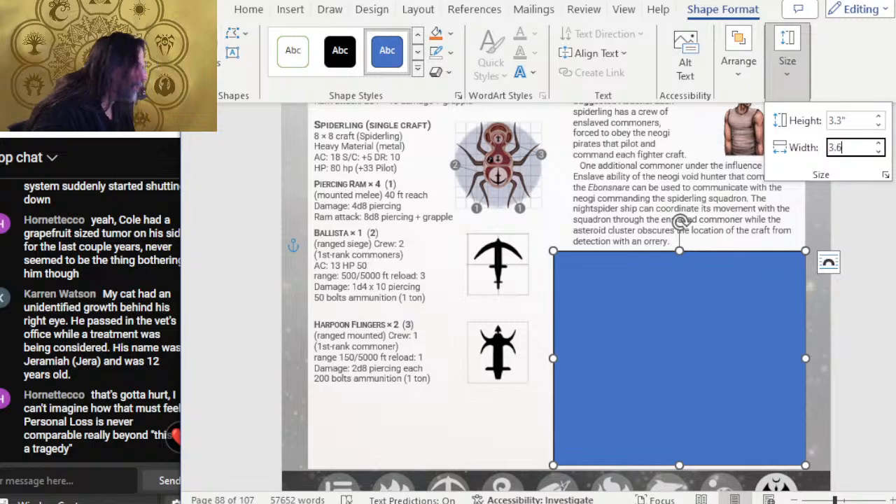
key("Return")
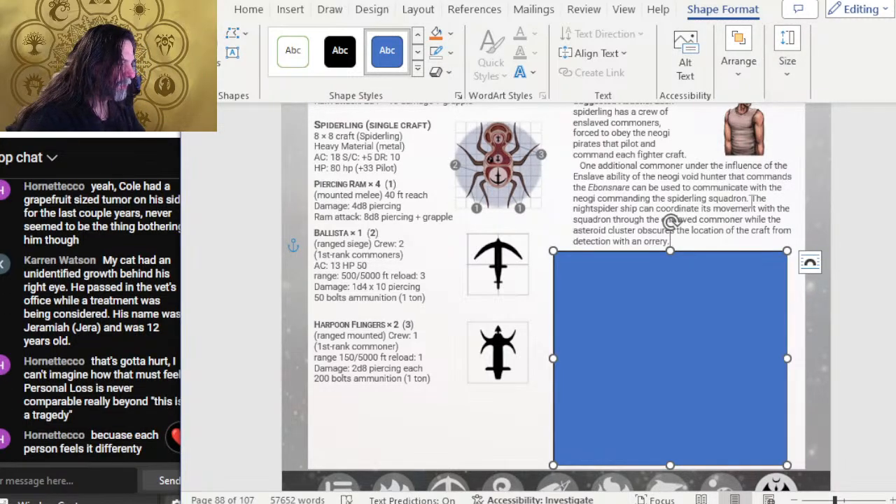
Shift the resized blue rectangle into line with the text column above it and remove its outline
left_click_drag(674, 222, 685, 222)
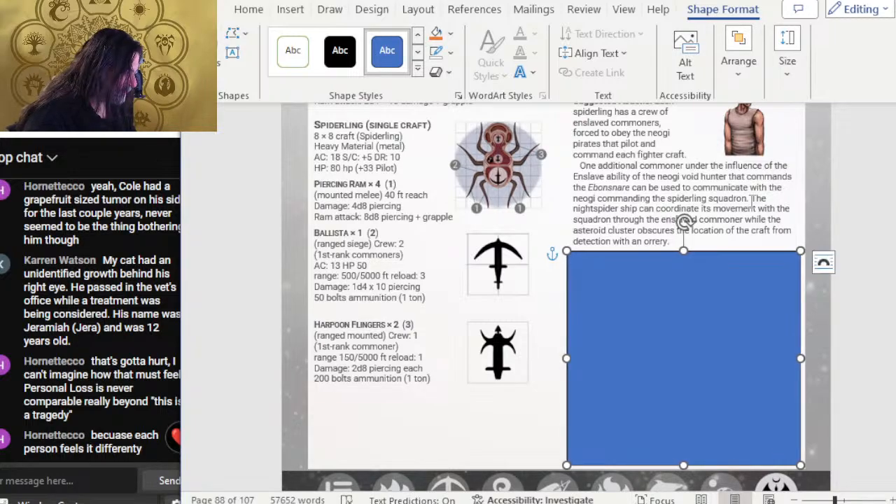
key("Up")
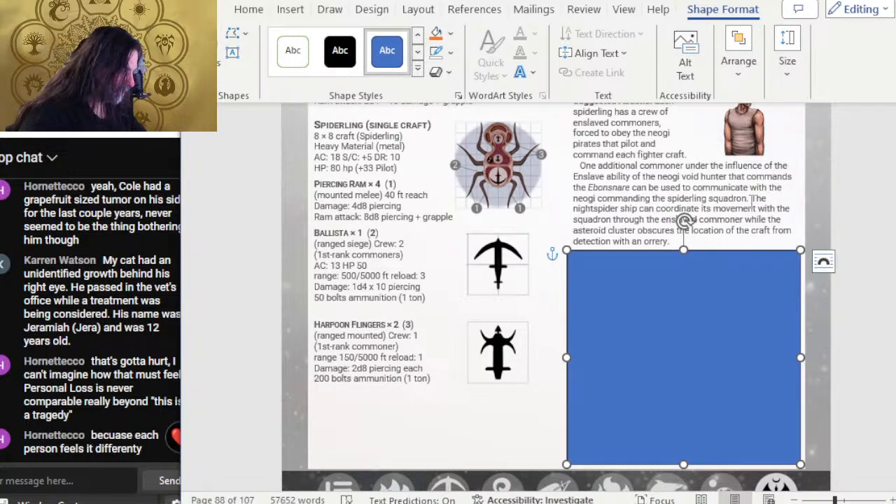
right_click(685, 251)
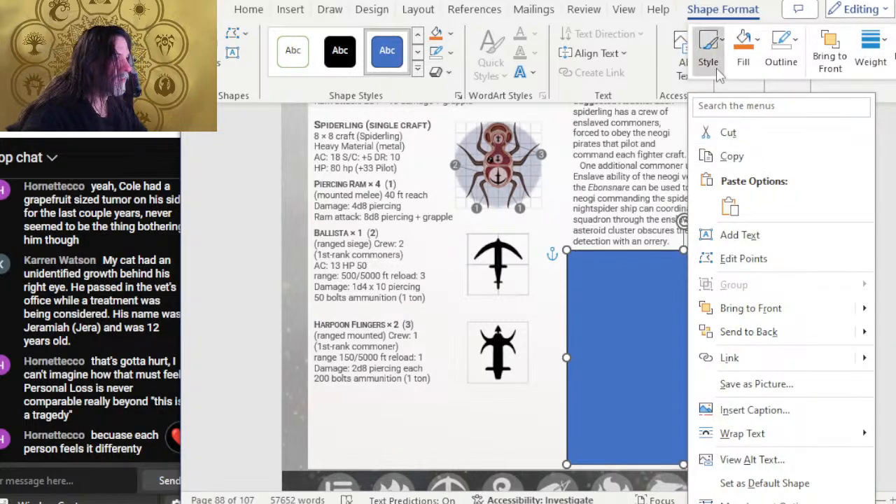
left_click(771, 79)
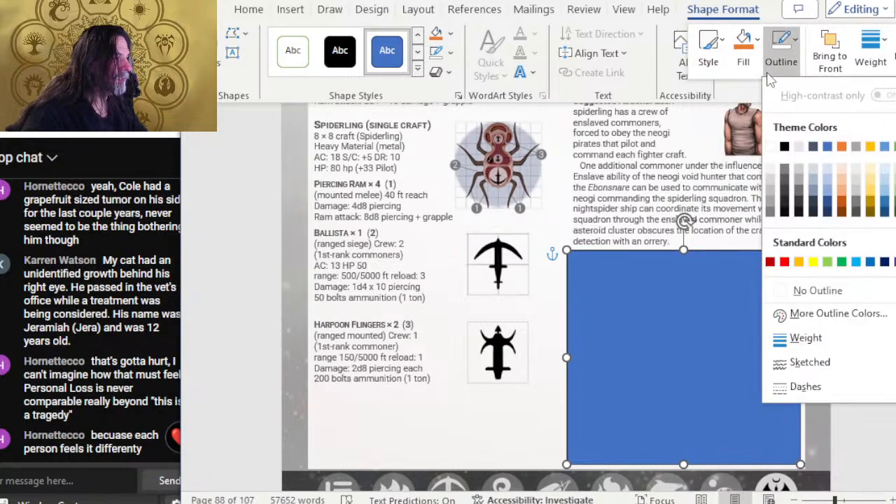
left_click(813, 291)
Fill the blue rectangle with the "88 bottom" picture file from the Part 2 terror folder
right_click(737, 262)
left_click(791, 42)
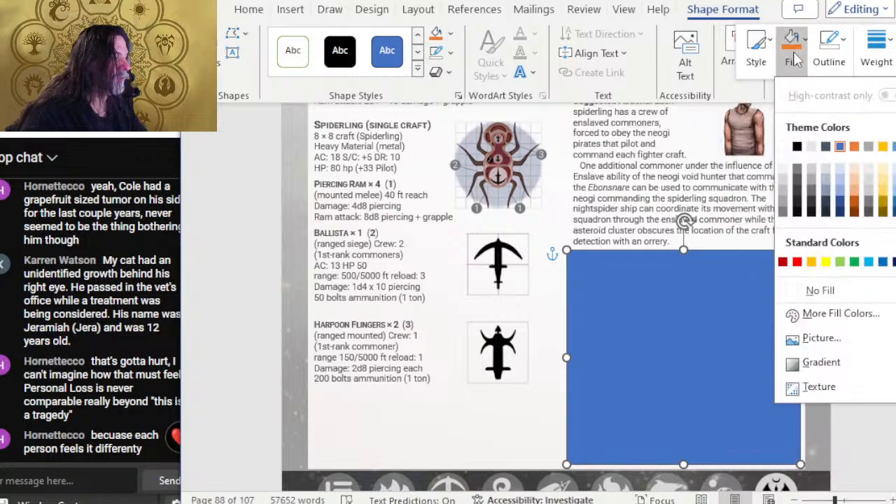
left_click(813, 339)
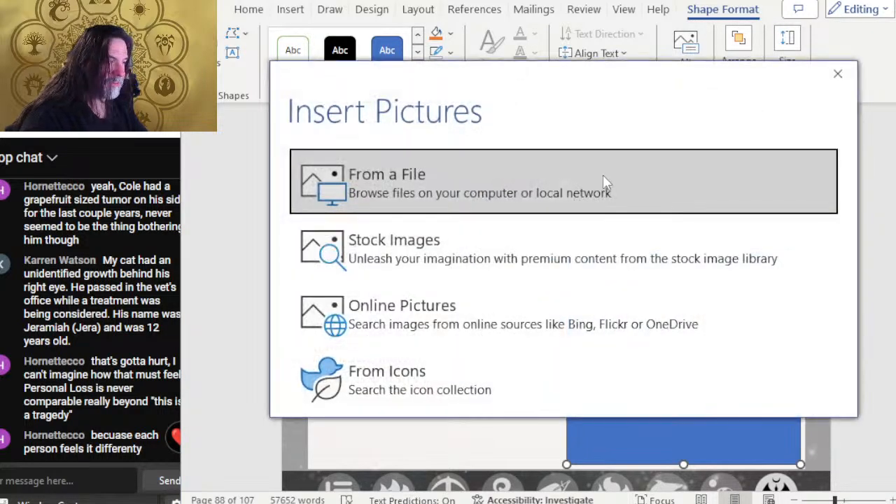
left_click(596, 193)
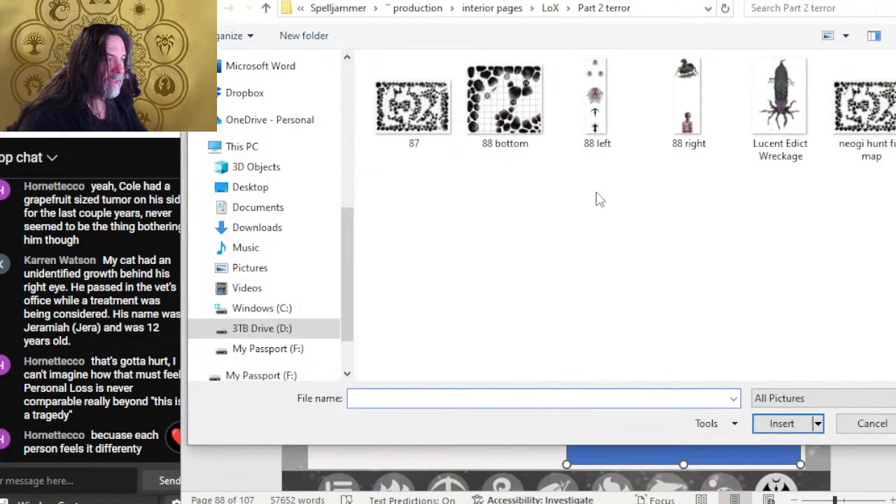
double_click(529, 135)
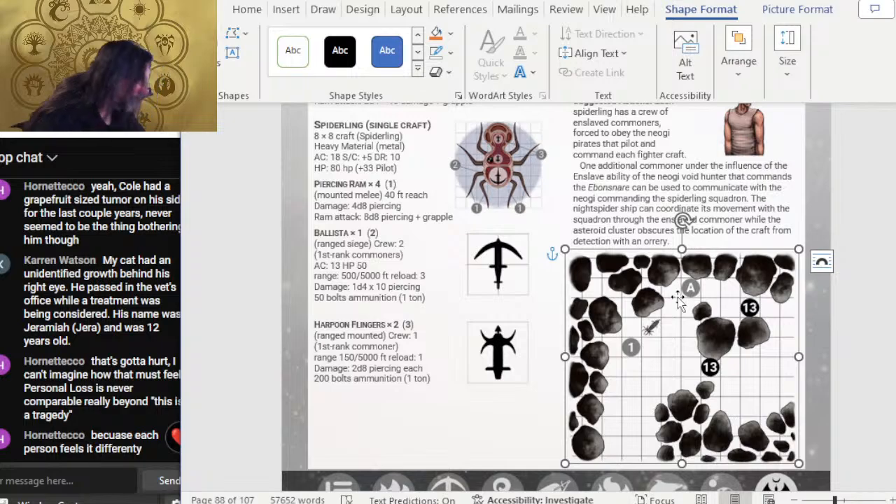
Nudge the asteroid map sideways to align it with the text column above and deselect it
key("Right")
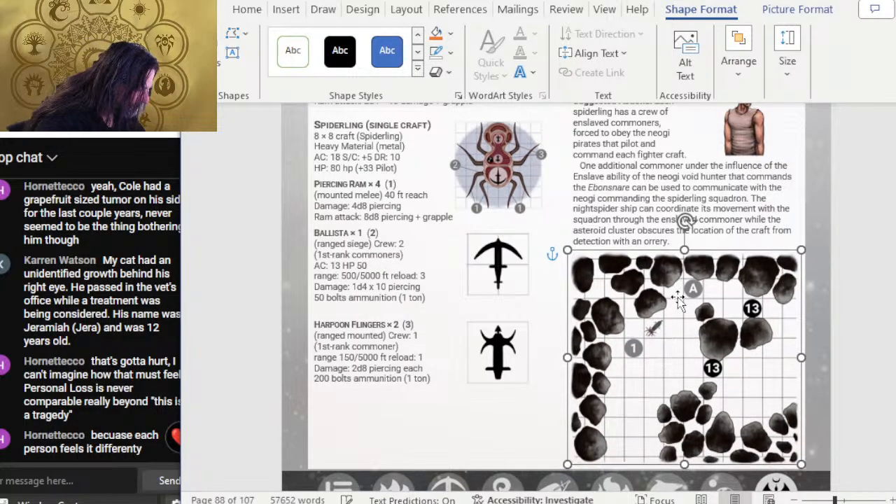
key("Left")
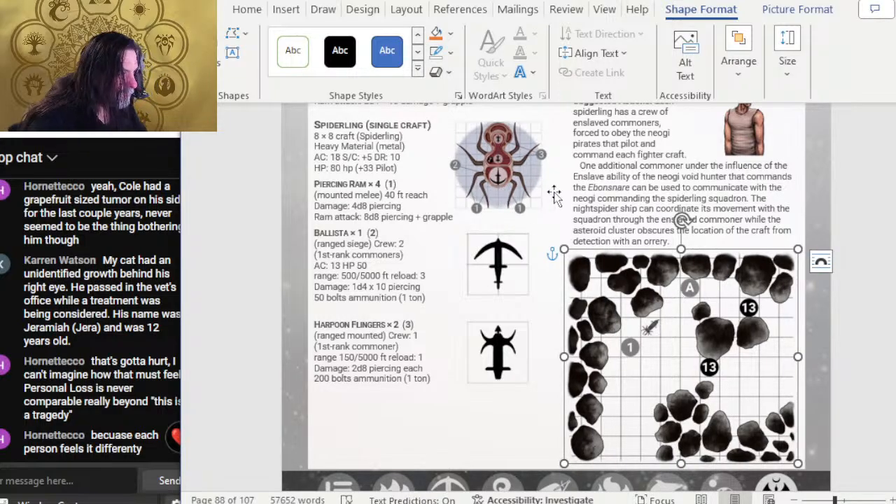
left_click(575, 198)
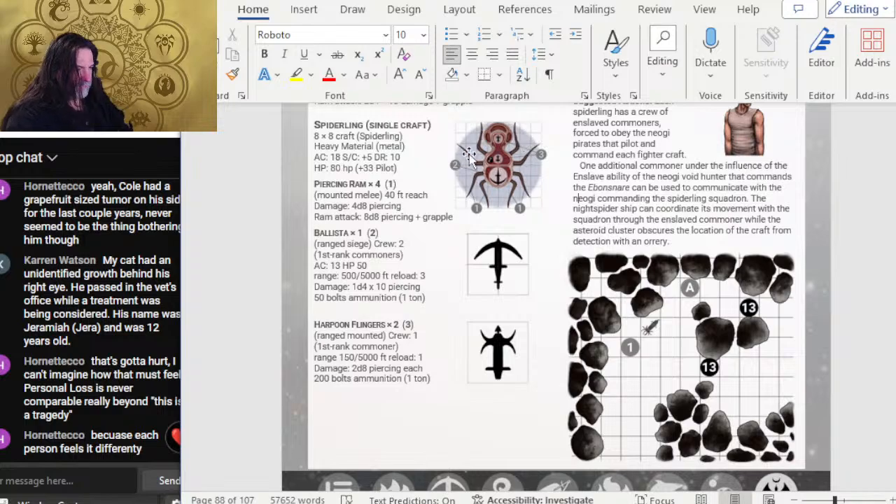
scroll(352, 370, "down", 1)
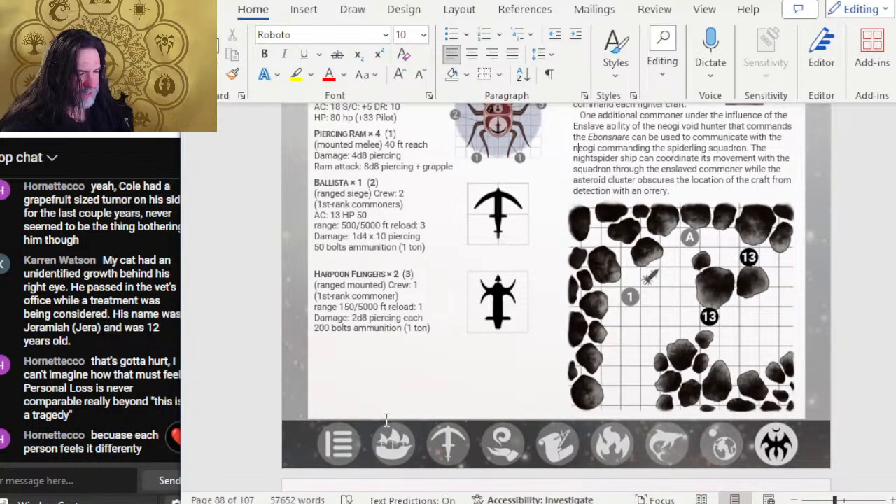
Switch to Photoshop and close the Untitled-3 document without saving its changes
scroll(557, 326, "up", 3)
scroll(571, 293, "down", 3, "ctrl")
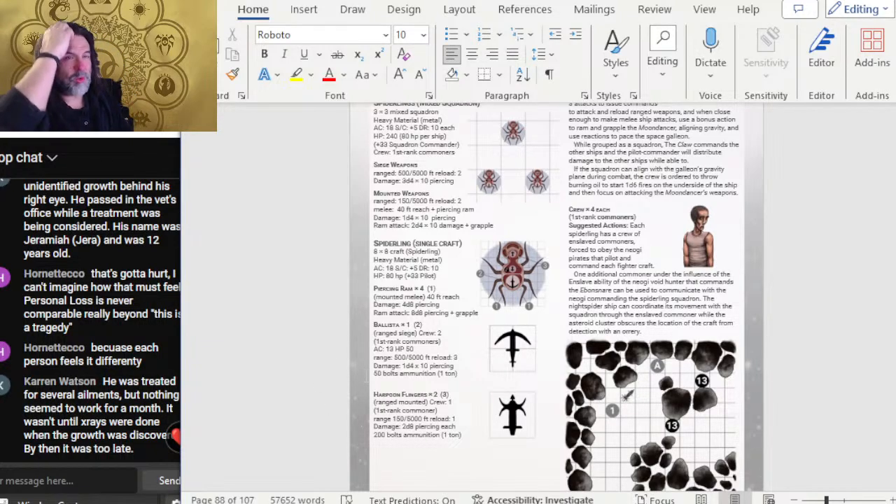
scroll(575, 385, "down", 3)
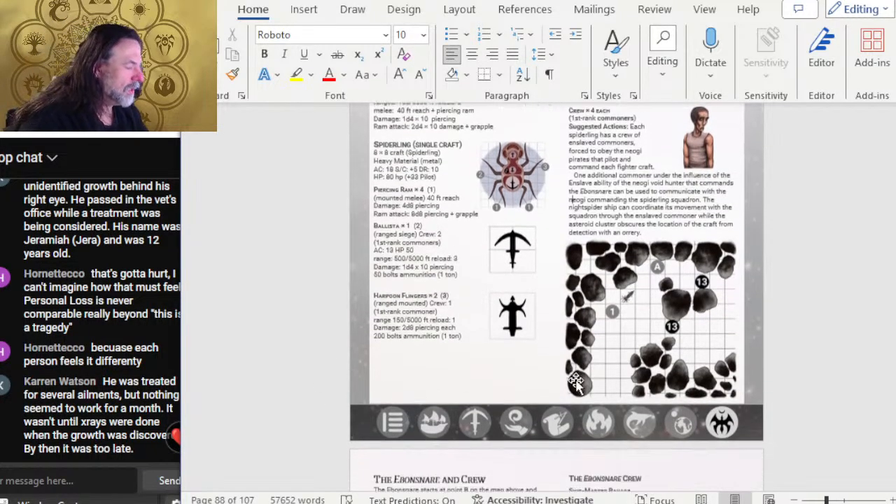
scroll(574, 371, "up", 4)
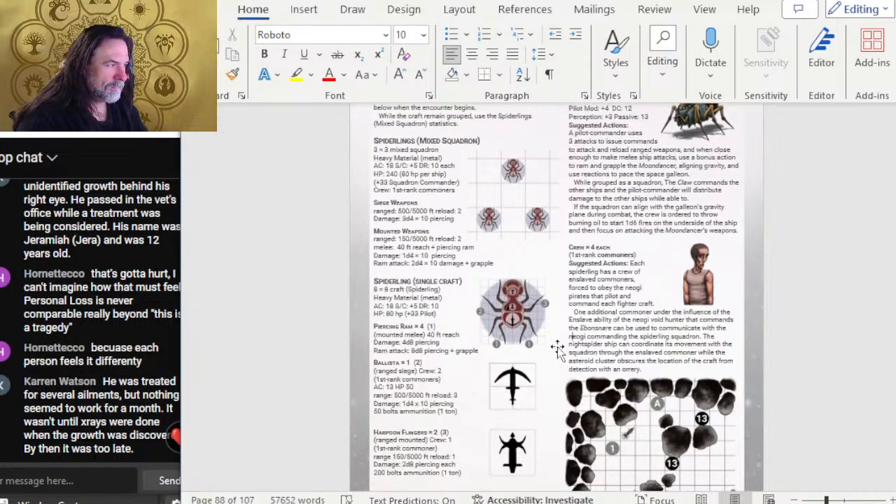
scroll(559, 350, "down", 14)
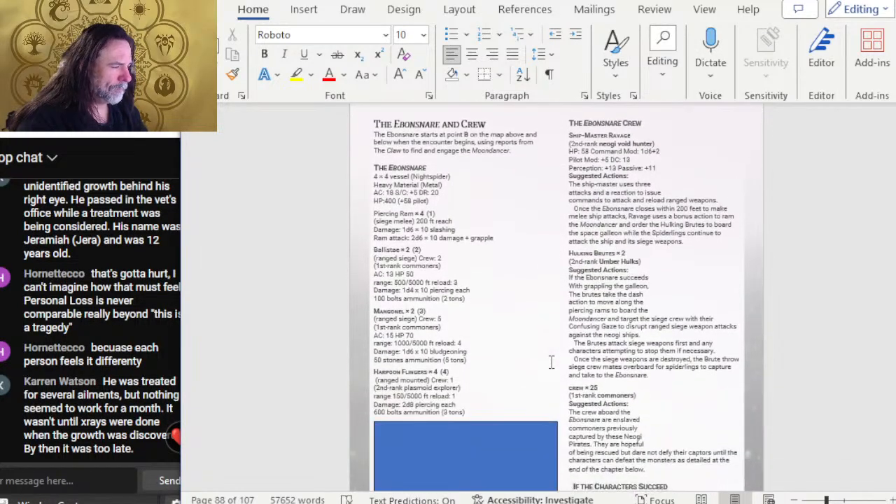
key("alt+Tab")
key("alt+Tab")
key("alt+Tab")
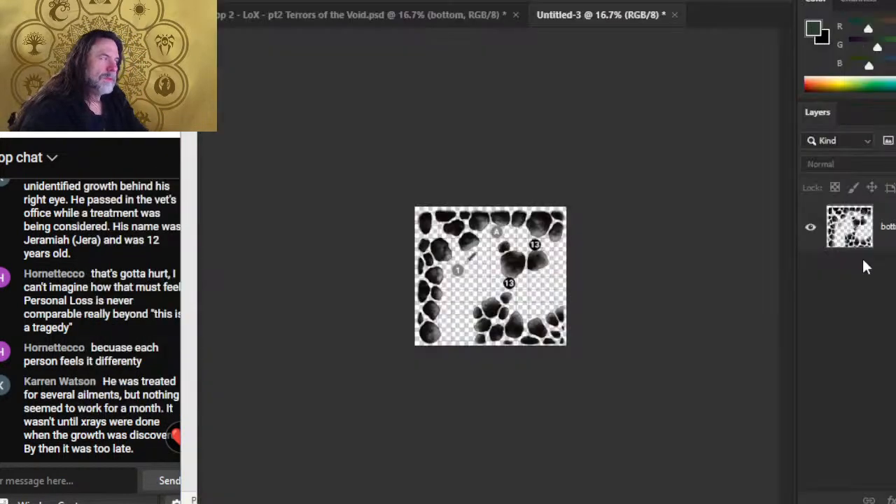
left_click(674, 14)
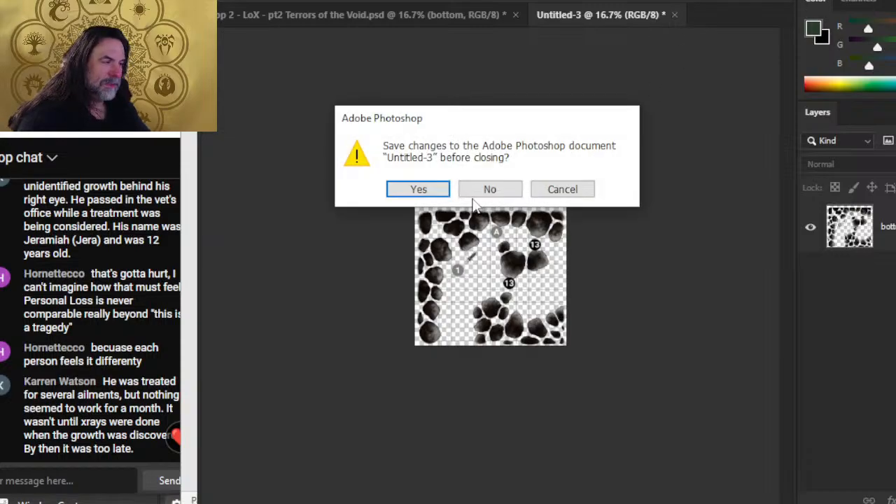
left_click(509, 186)
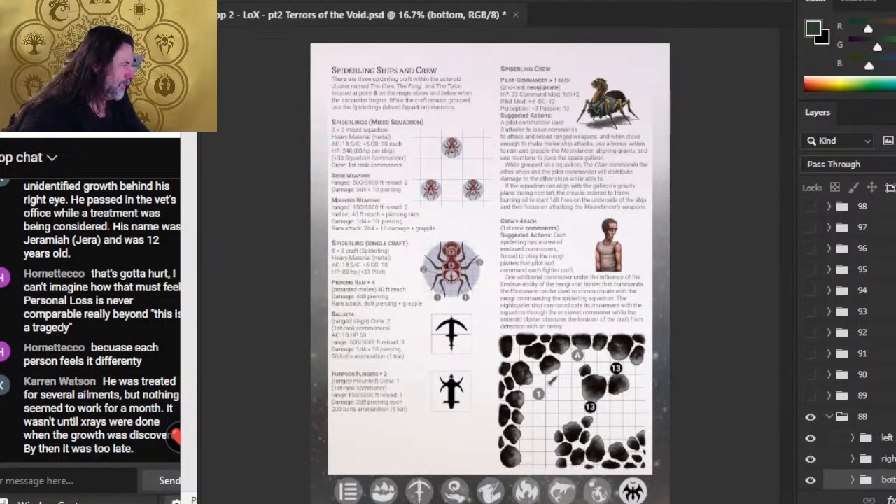
Collapse and hide layer group 88, and show and expand layer group 89
left_click(831, 417)
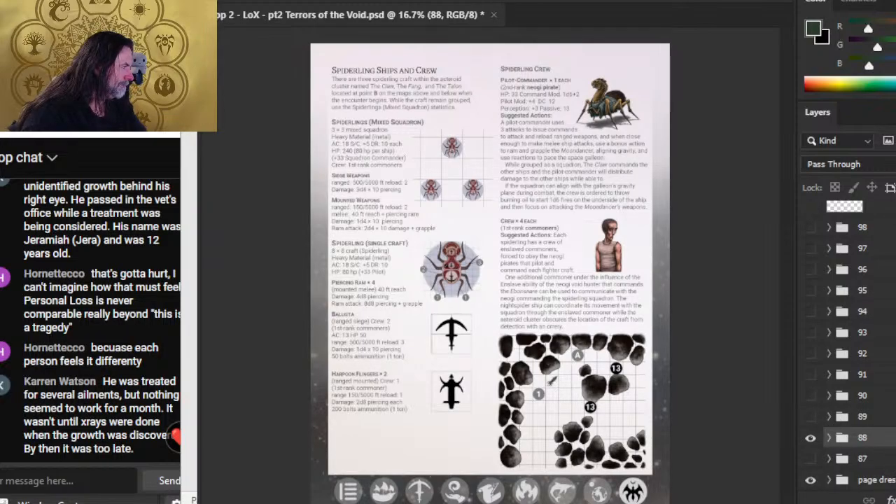
left_click(810, 438)
left_click(811, 417)
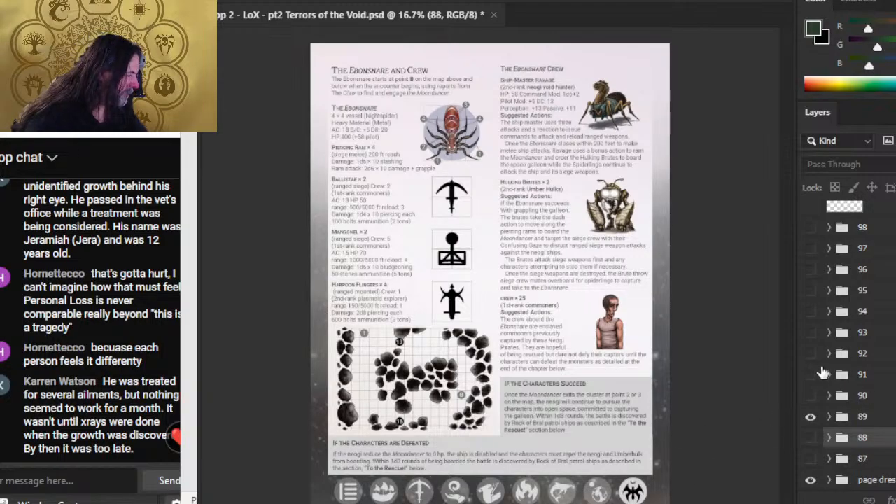
left_click(828, 418)
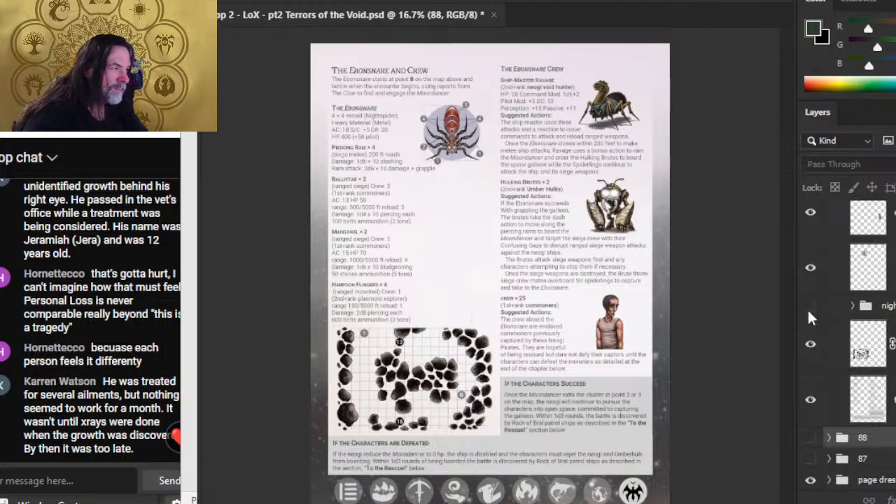
Examine which artwork the lower layers of group 89 hold by toggling the weapon icons, asteroid map and text-box backing
left_click(812, 346)
left_click(812, 346)
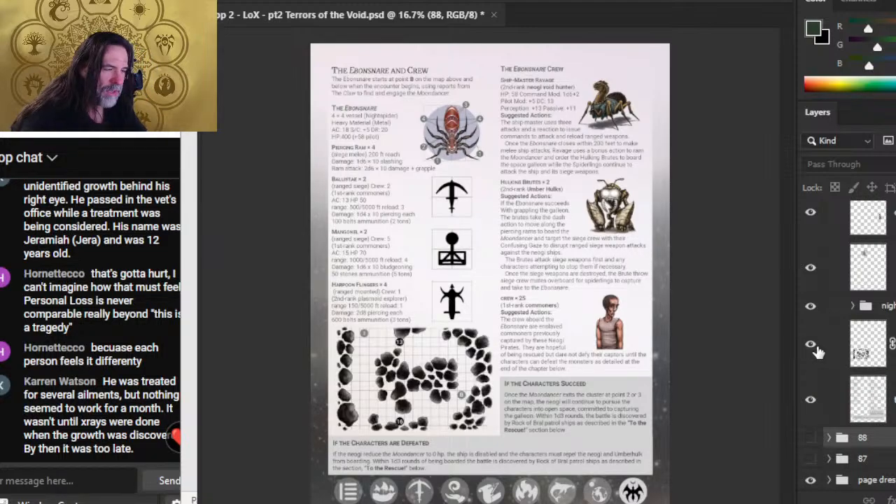
left_click(812, 400)
left_click(813, 400)
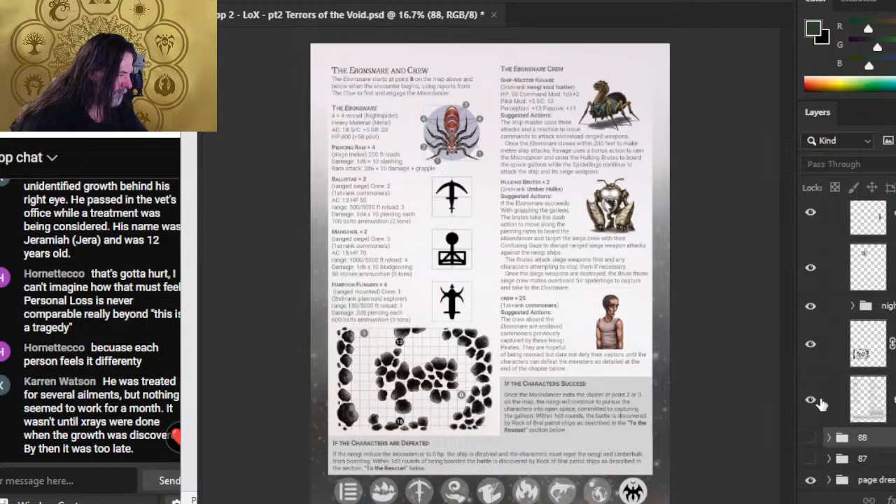
left_click(813, 346)
left_click(813, 350)
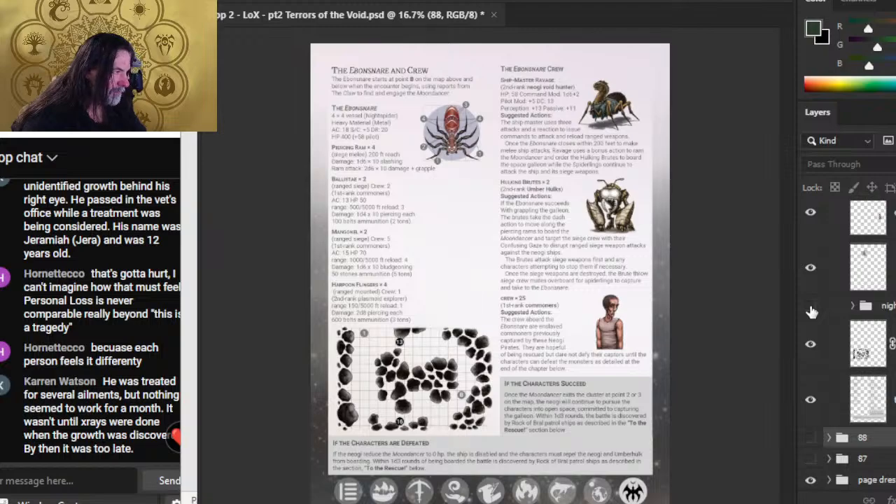
scroll(811, 312, "up", 3)
scroll(811, 312, "down", 3)
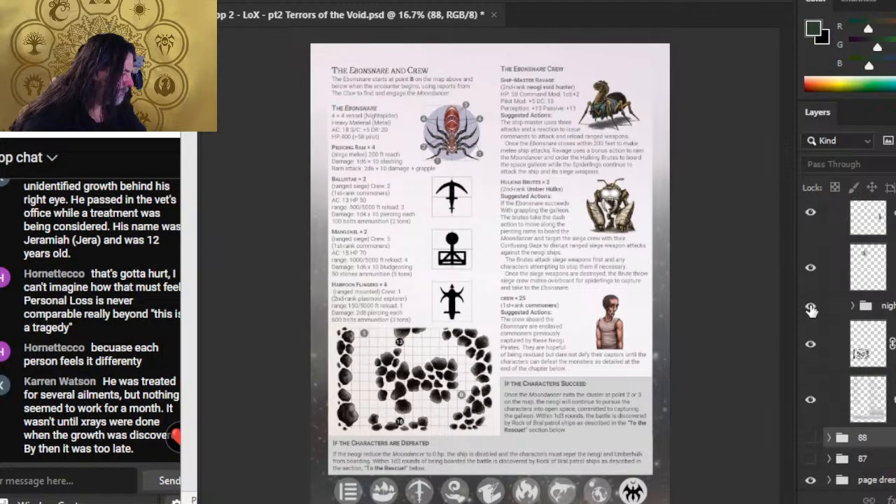
Examine the three top layers of group 89 by toggling the neogi, umber hulk and enslaved crew artwork
scroll(813, 311, "up", 3)
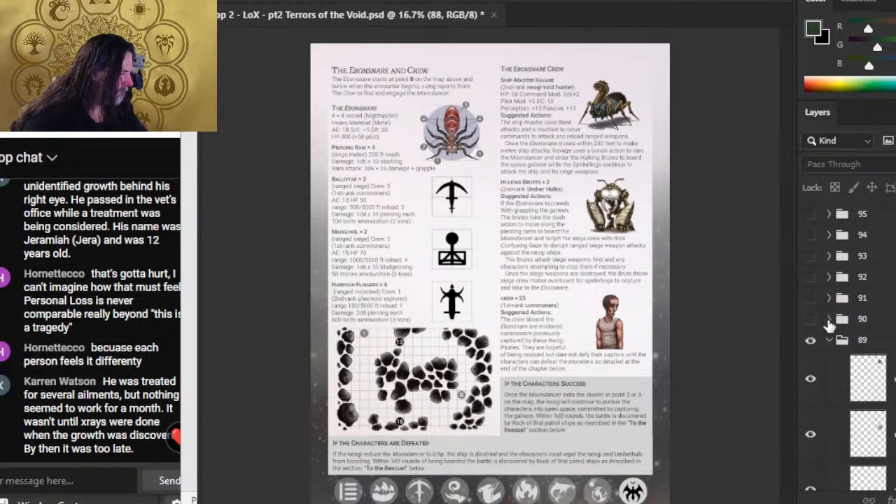
scroll(829, 340, "down", 1)
left_click(826, 336)
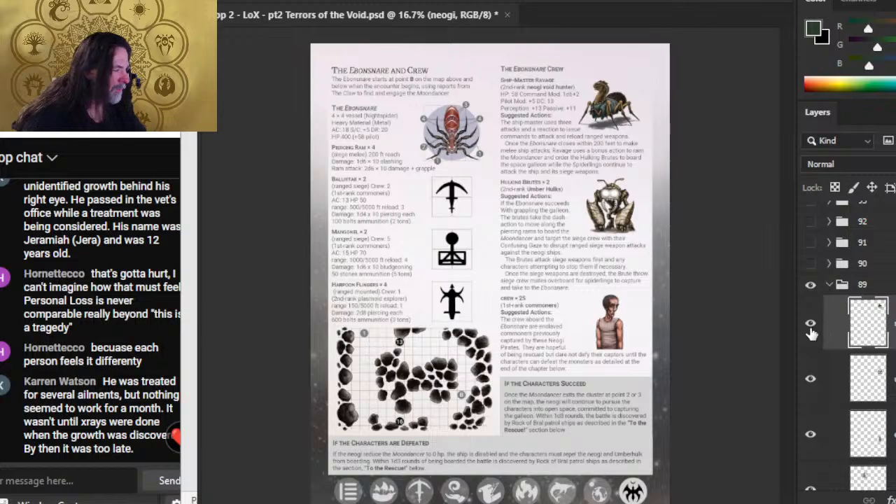
left_click(811, 324)
left_click(812, 377)
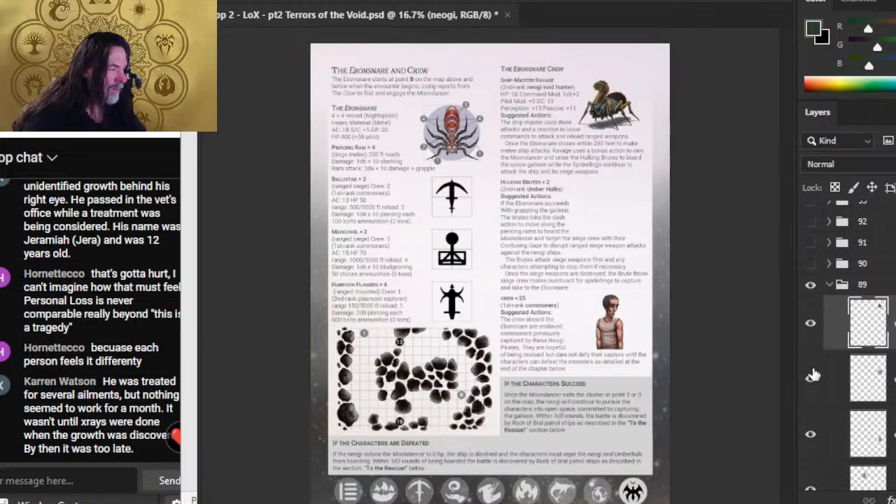
left_click(812, 377)
left_click(813, 434)
left_click(813, 435)
Group the neogi, umber hulk and enslaved crew layers of group 89 and name the group "right"
left_click(837, 434)
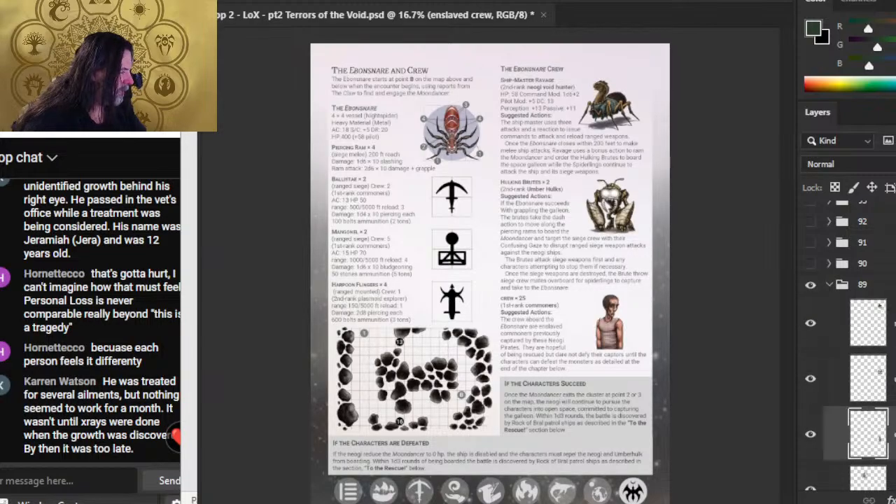
left_click(837, 322, "shift")
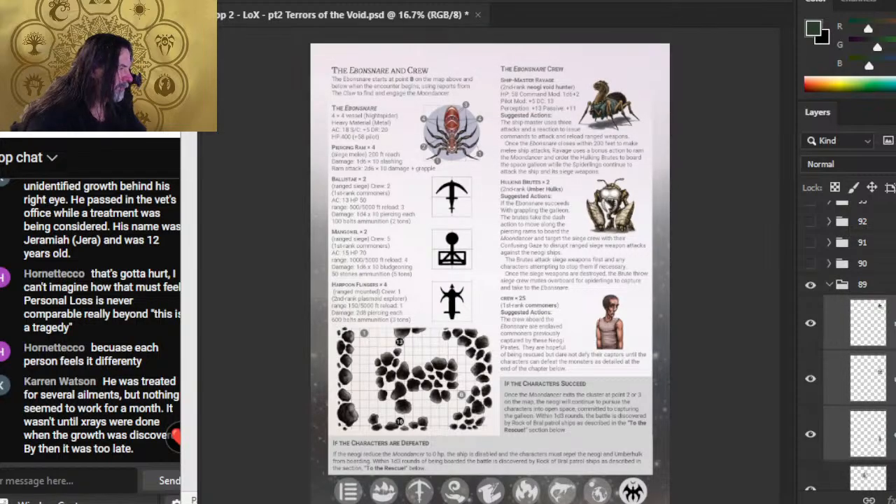
key("ctrl+g")
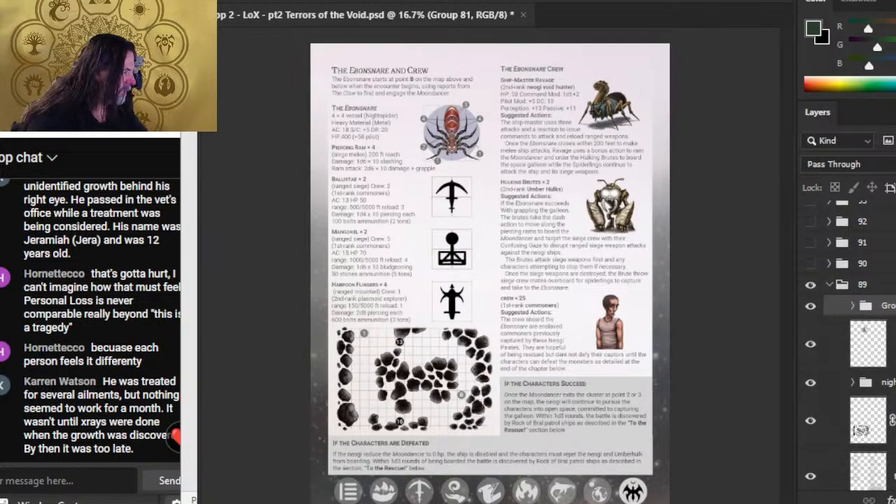
double_click(889, 307)
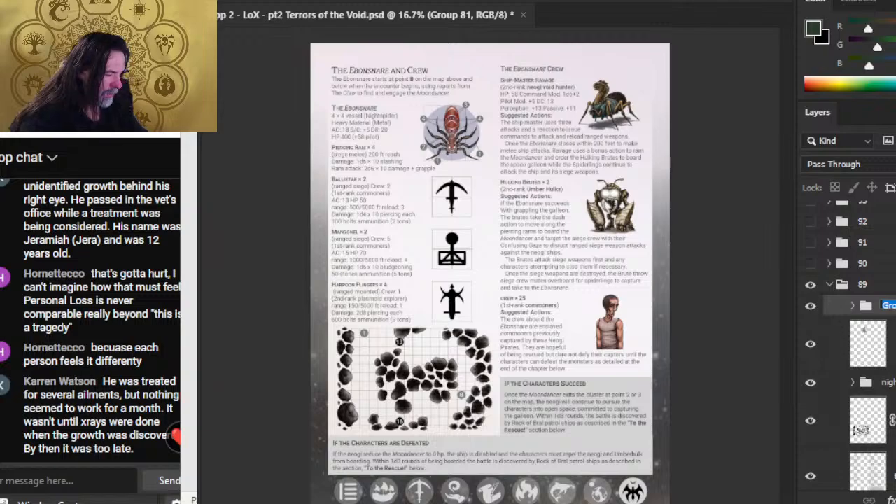
type("right")
key("Return")
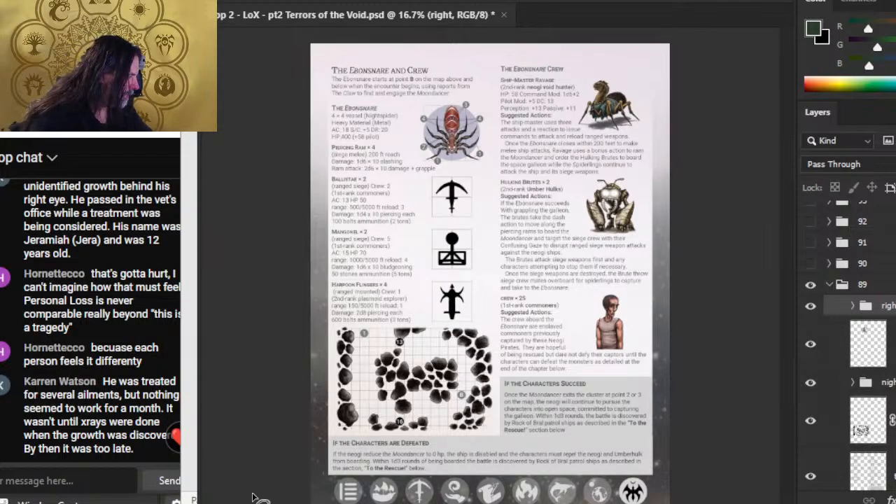
Group the spider ship layer, weapon icon group and asteroid map layer of group 89 and name the group "left"
left_click(811, 344)
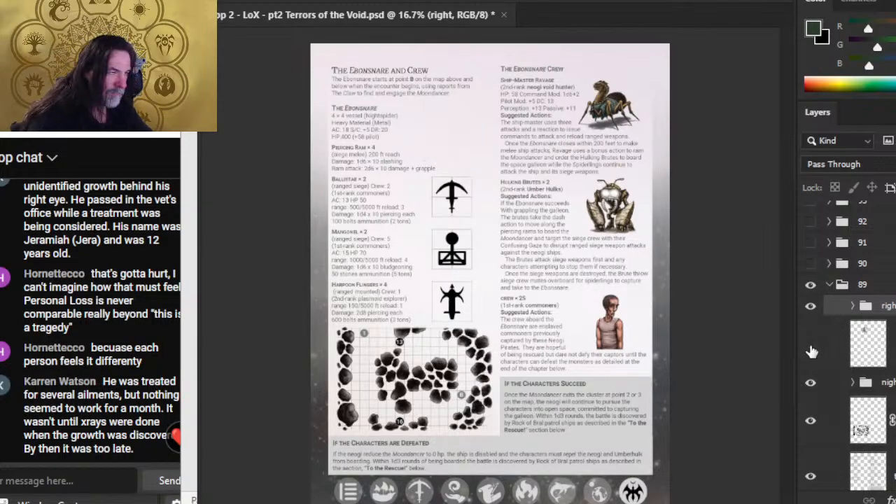
left_click(811, 344)
left_click(810, 383)
left_click(810, 383)
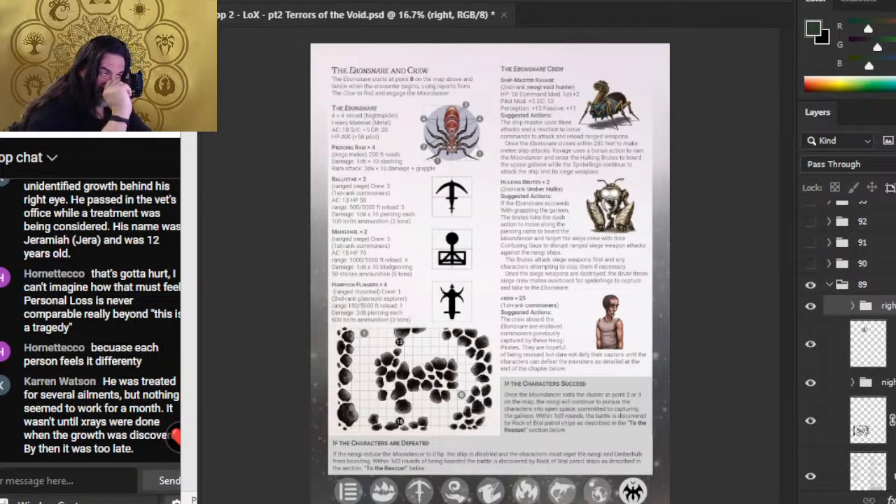
scroll(868, 364, "down", 2)
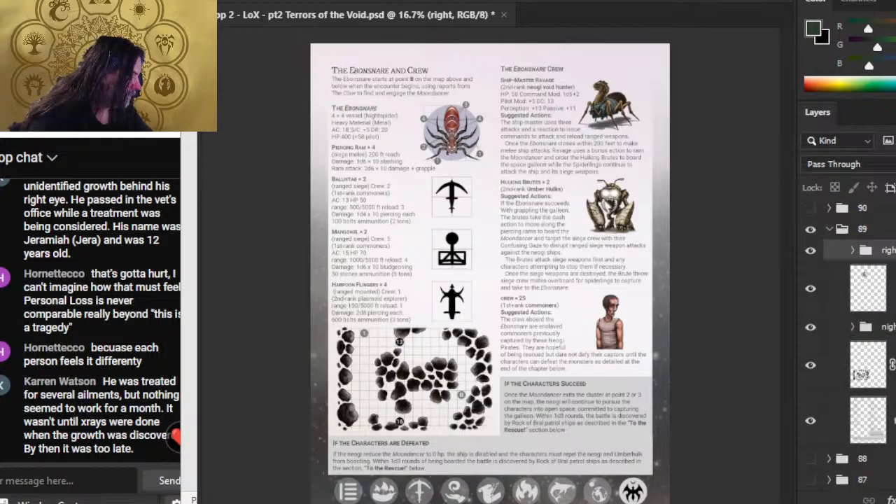
left_click(868, 365)
left_click(869, 288, "shift")
key("ctrl+g")
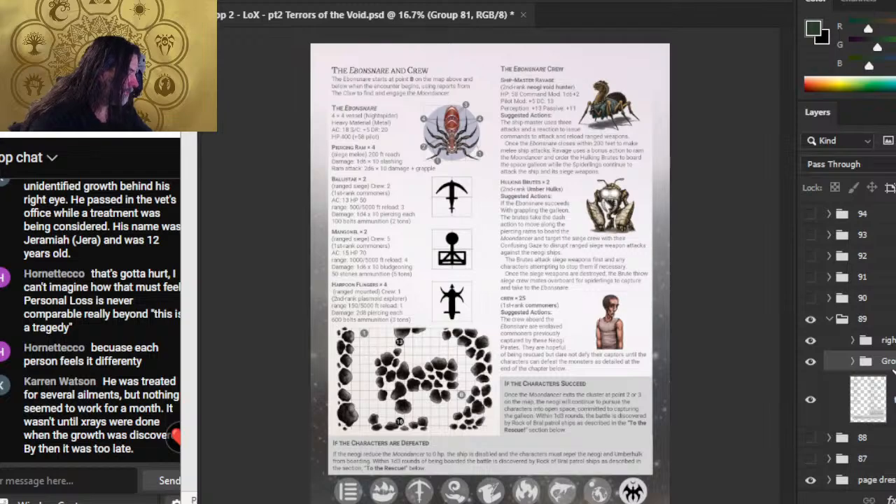
double_click(889, 361)
type("left")
key("Return")
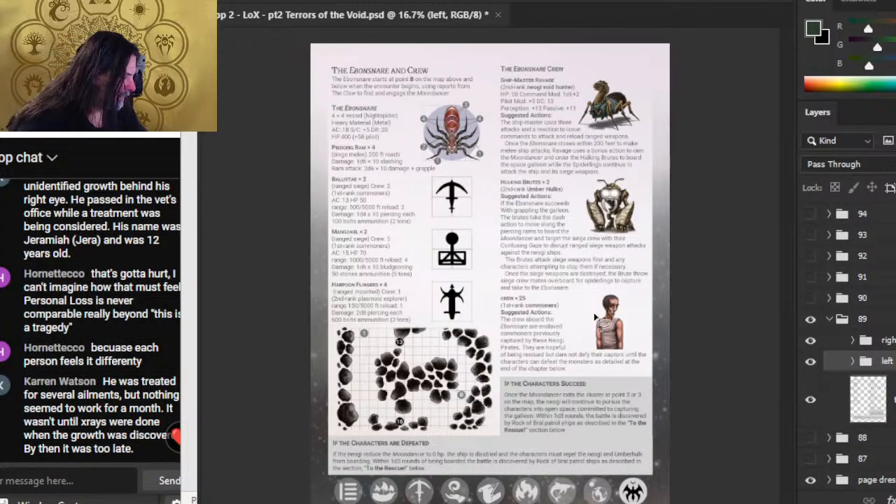
Check the "left" group's contents and duplicate it into a new document
left_click(812, 361)
left_click(812, 361)
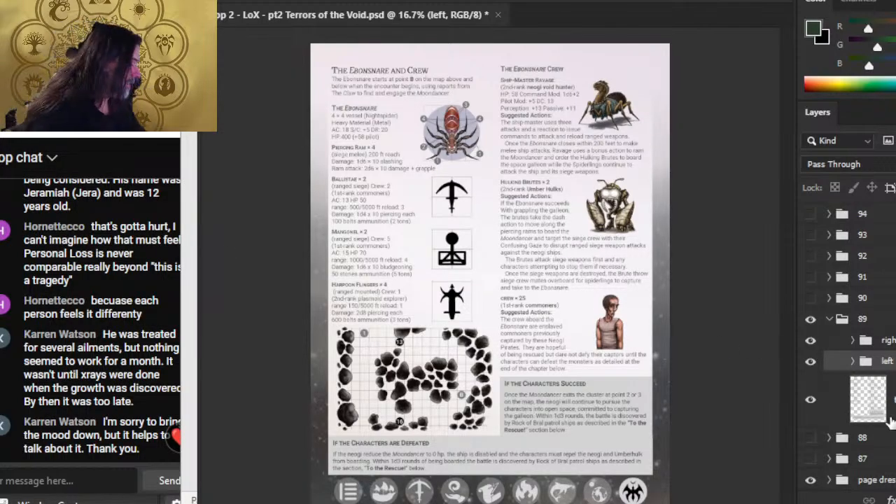
left_click(811, 361)
left_click(811, 362)
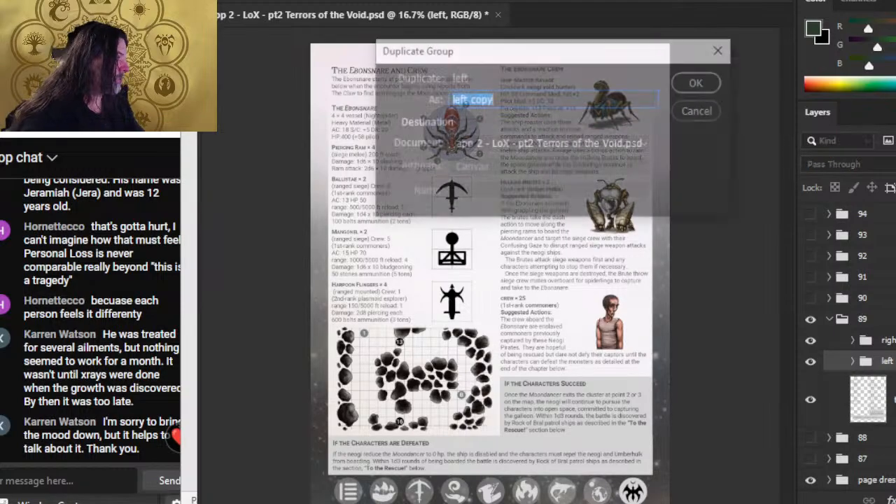
left_click(574, 143)
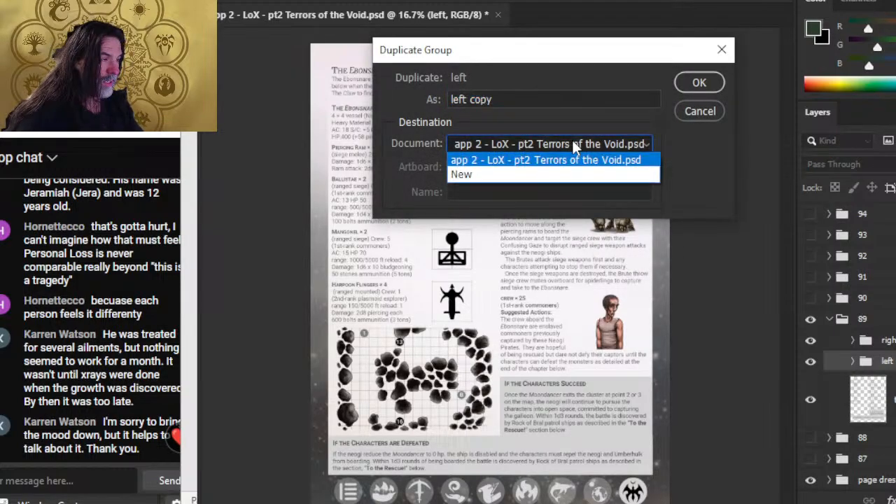
left_click(550, 178)
left_click(697, 84)
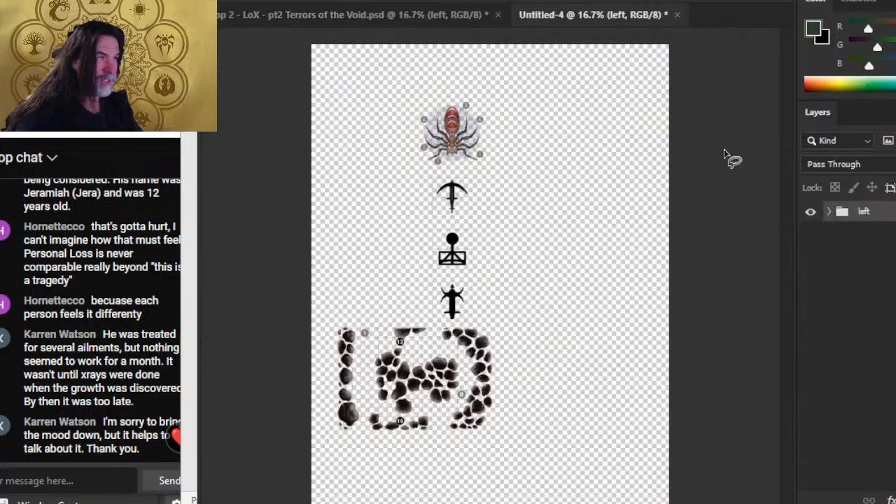
Merge the "left" group in the new document into a single layer and duplicate that layer
right_click(868, 216)
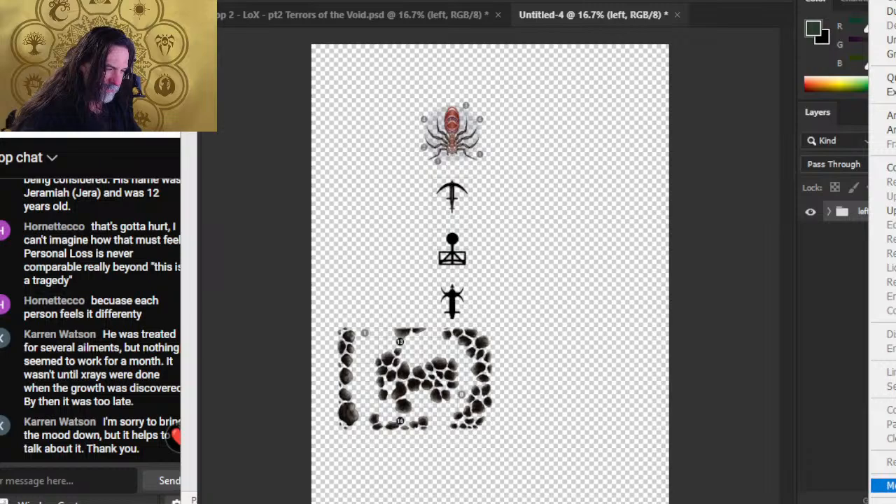
left_click(884, 485)
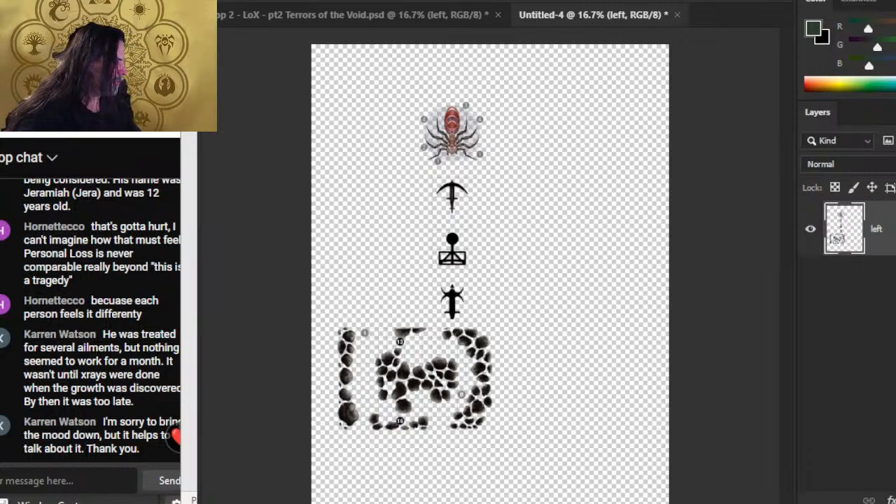
right_click(875, 229)
left_click(847, 23)
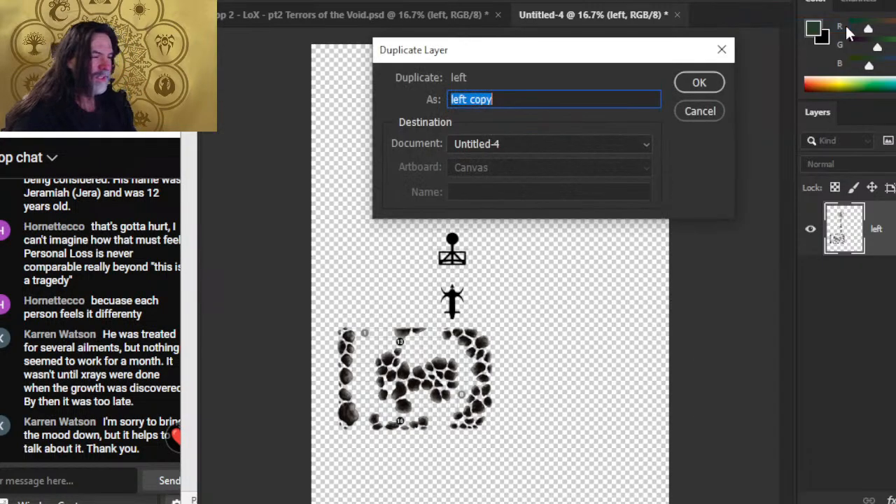
key("Return")
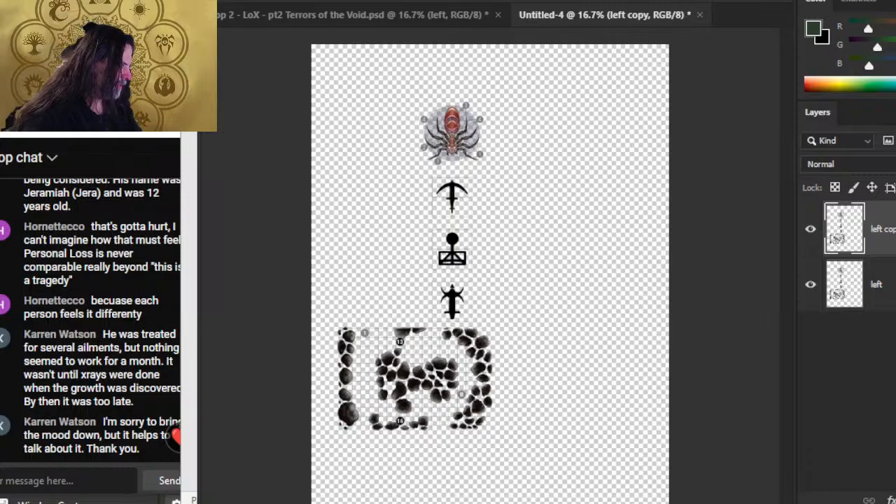
Merge the "left copy" layer down into the "left" layer
right_click(876, 229)
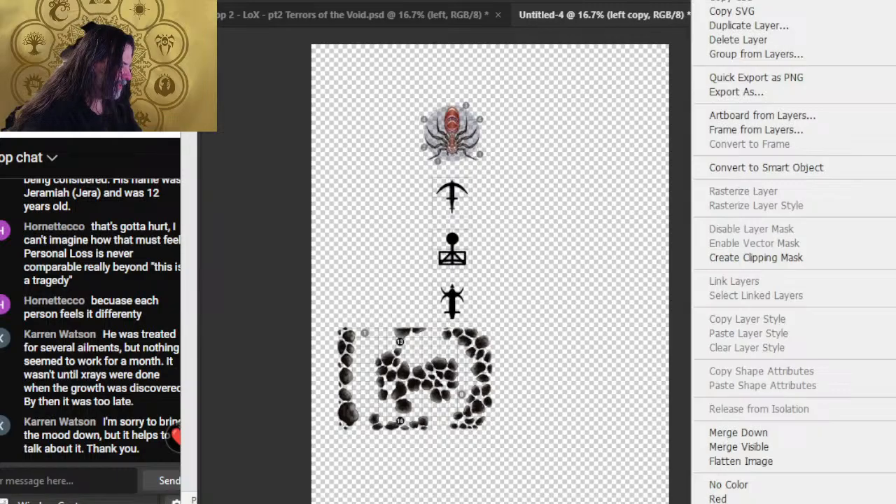
left_click(828, 437)
left_click_drag(416, 334, 500, 337)
left_click_drag(565, 232, 496, 227)
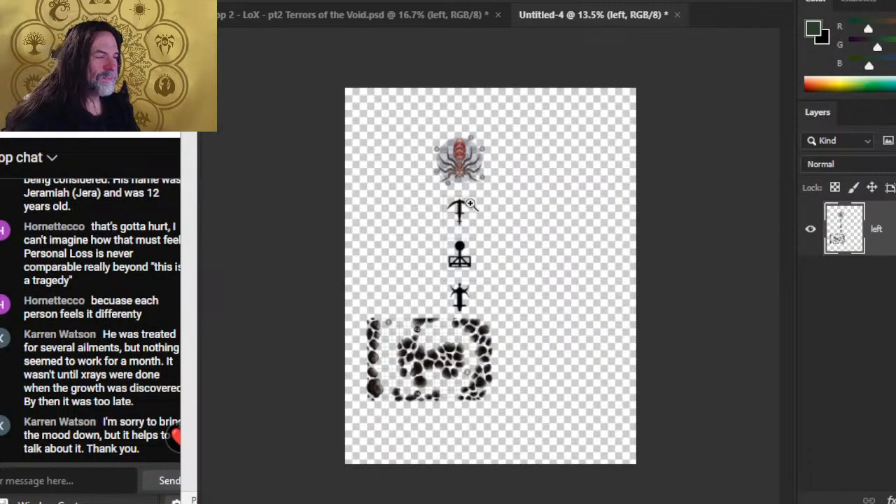
Sample black and paint over the pale streaks in the topmost weapon icon's shaft with a smaller brush
left_click_drag(471, 205, 538, 224)
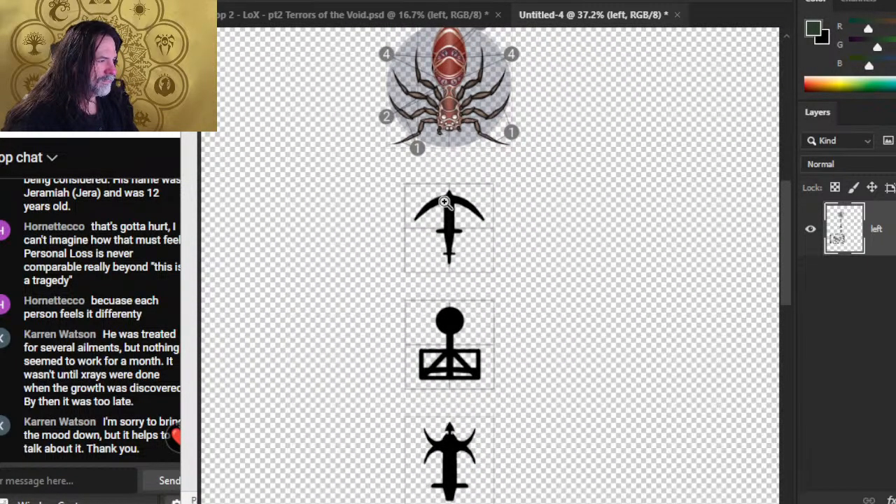
left_click_drag(446, 204, 573, 228)
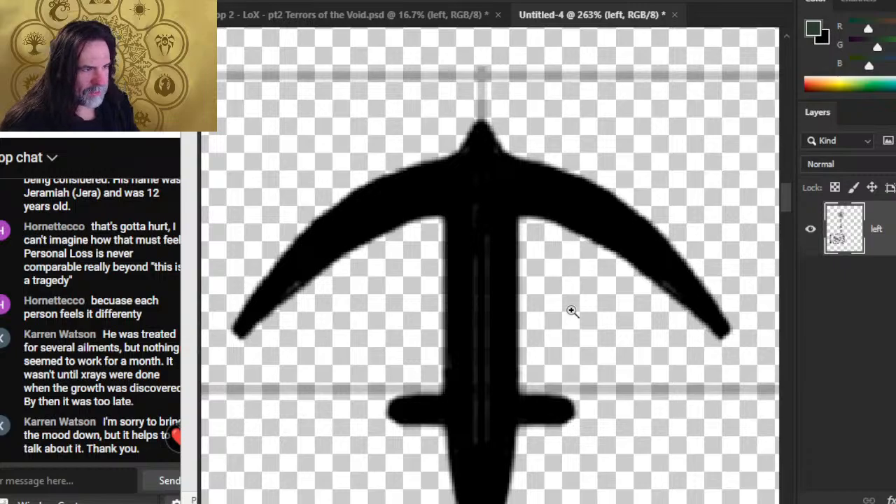
left_click_drag(572, 313, 471, 299)
left_click_drag(546, 357, 531, 215)
left_click_drag(544, 350, 571, 314)
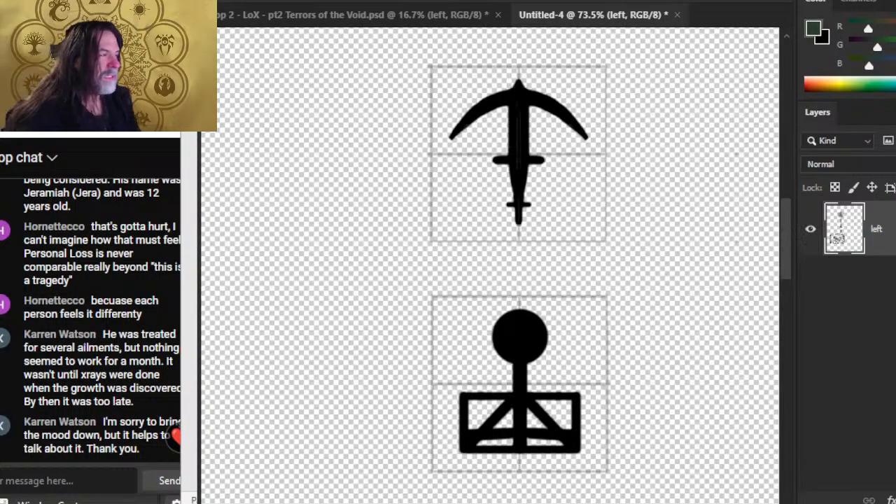
left_click_drag(539, 113, 566, 140)
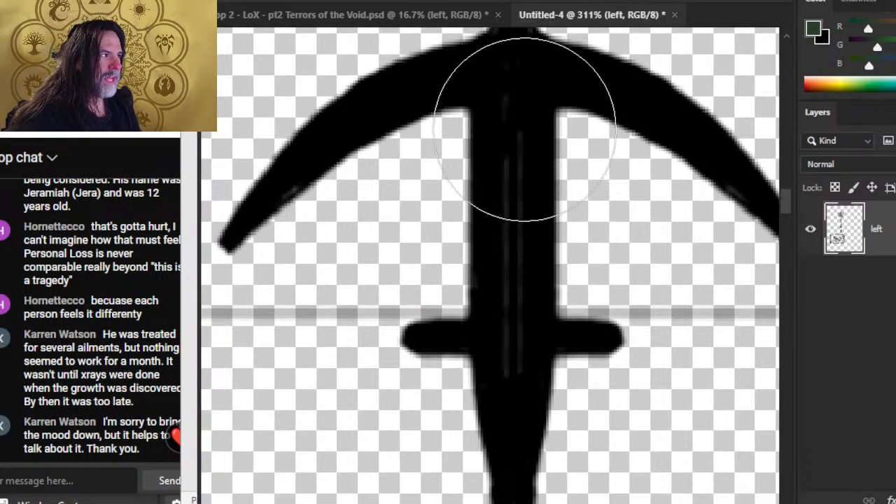
key("[")
key("[")
key("[")
key("[")
key("[")
left_click_drag(511, 100, 516, 230)
key("ctrl+z")
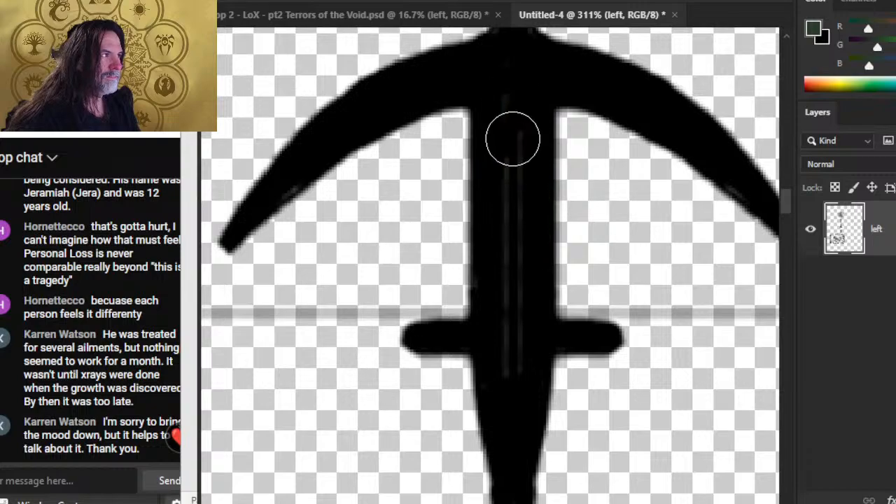
left_click(519, 62, "alt")
left_click(516, 79, "shift")
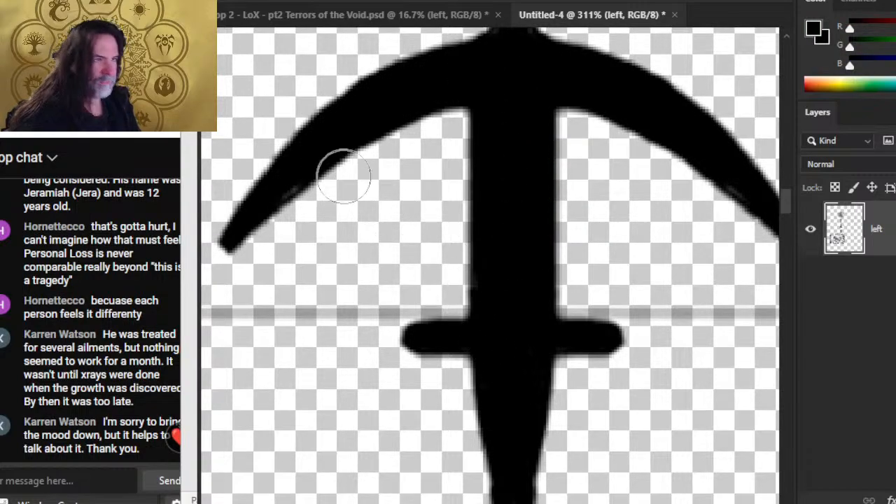
Reduce the brush further and paint out the pale marks on the same icon's curved arms and lower shaft
key("[")
key("[")
key("[")
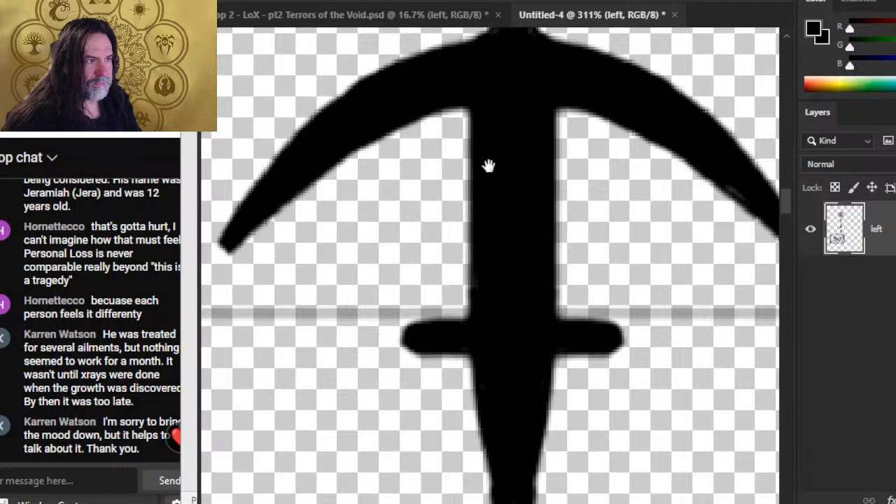
left_click_drag(600, 160, 460, 194)
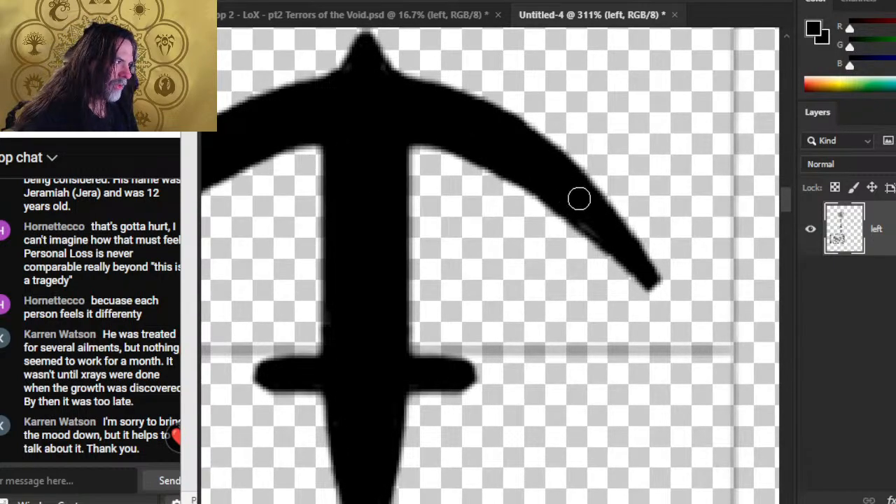
left_click_drag(501, 420, 600, 190)
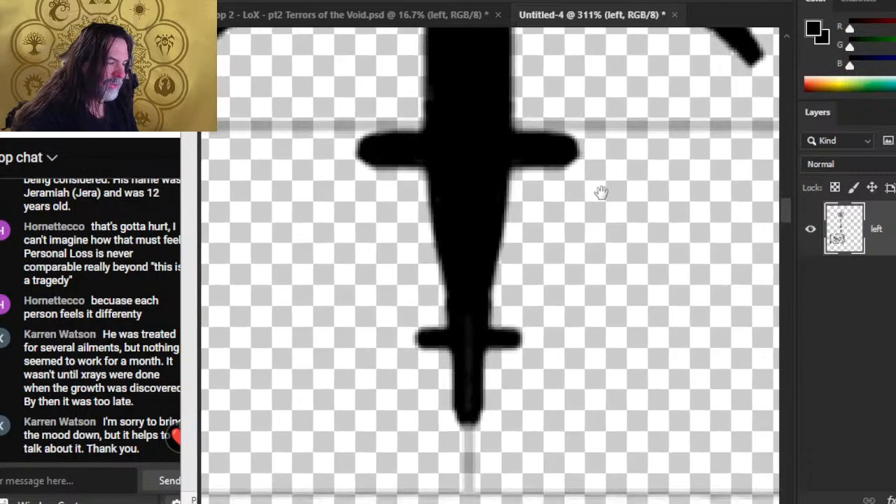
left_click_drag(516, 393, 517, 322)
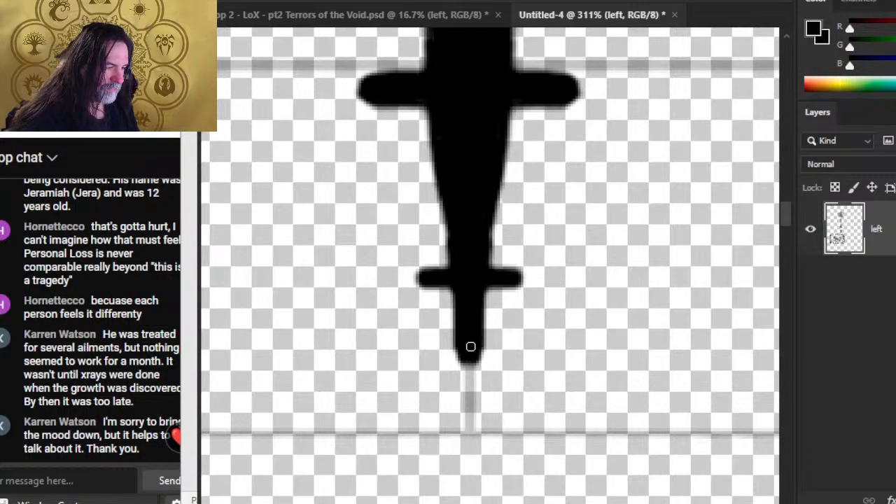
Select the "left" layer's artwork, crop the canvas to it and deselect
scroll(479, 392, "down", 4)
left_click_drag(567, 414, 490, 208)
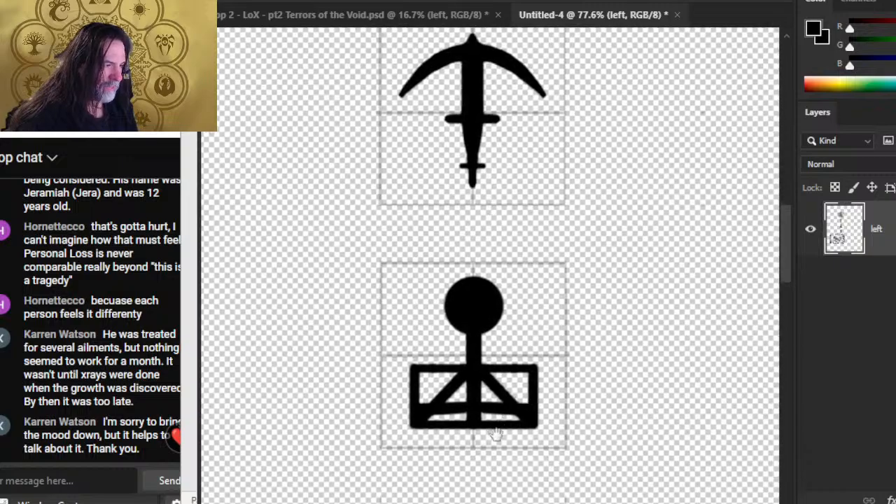
left_click_drag(496, 435, 461, 226)
left_click_drag(463, 435, 482, 351)
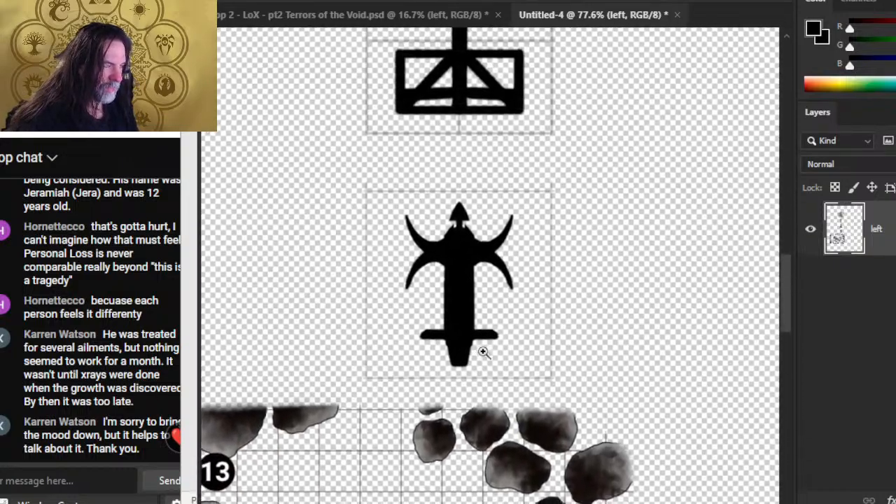
left_click_drag(589, 266, 499, 272)
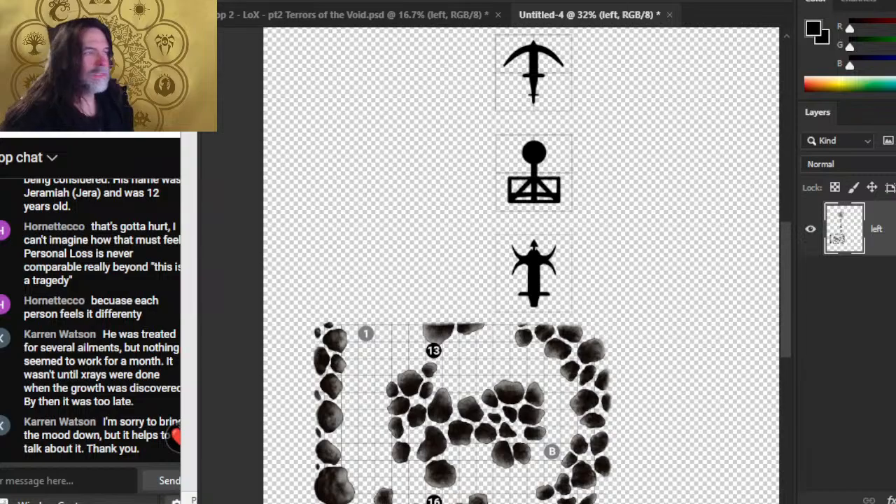
left_click(845, 229, "ctrl")
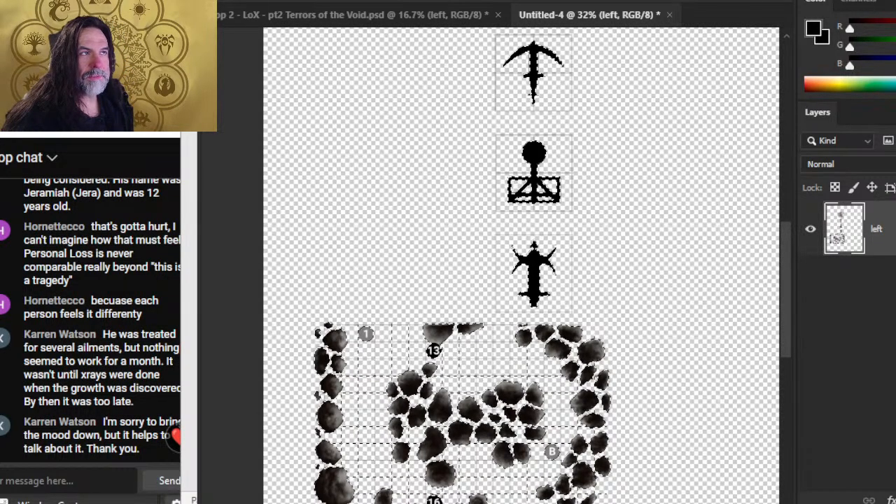
key("alt+i")
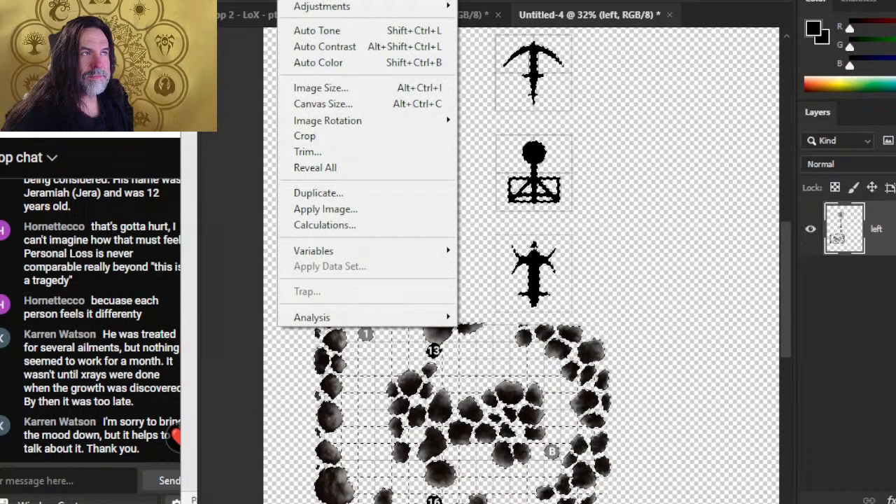
left_click(343, 137)
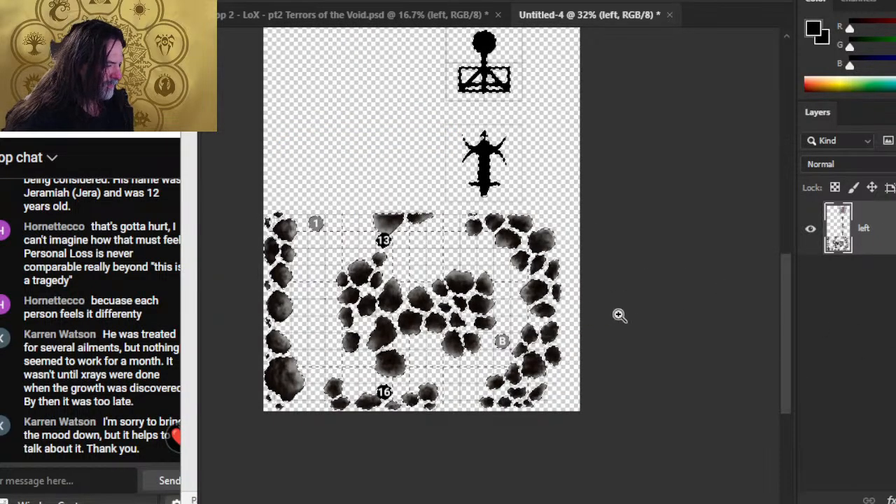
key("ctrl+d")
scroll(596, 337, "up", 3)
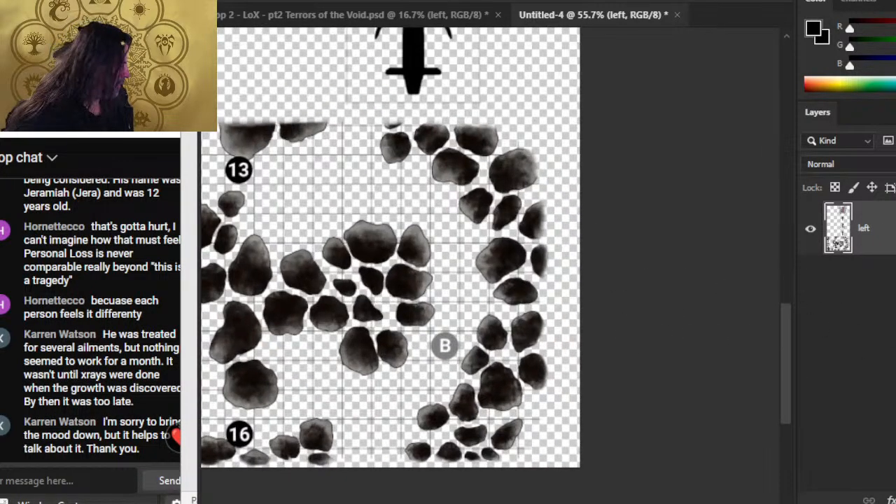
Add a new layer, fill it with white and place it beneath the "left" layer as a backdrop
key("ctrl+shift+alt+n")
key("alt+BackSpace")
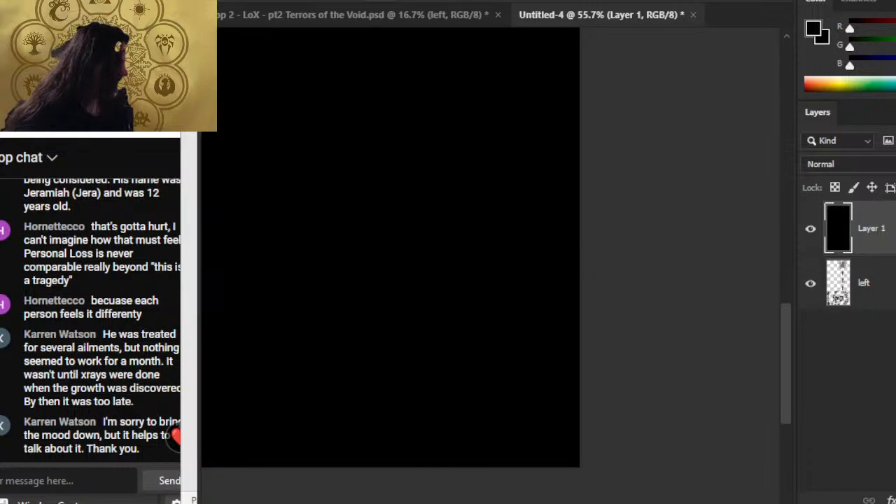
key("x")
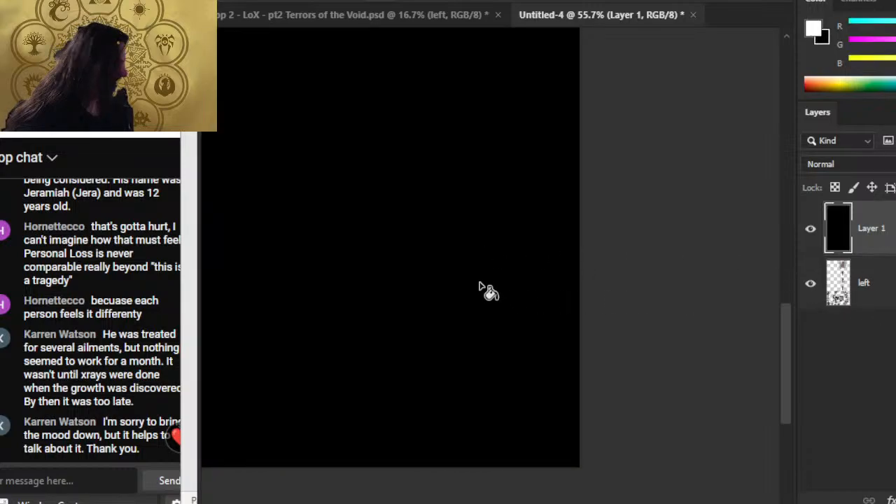
key("alt+BackSpace")
left_click_drag(862, 247, 872, 299)
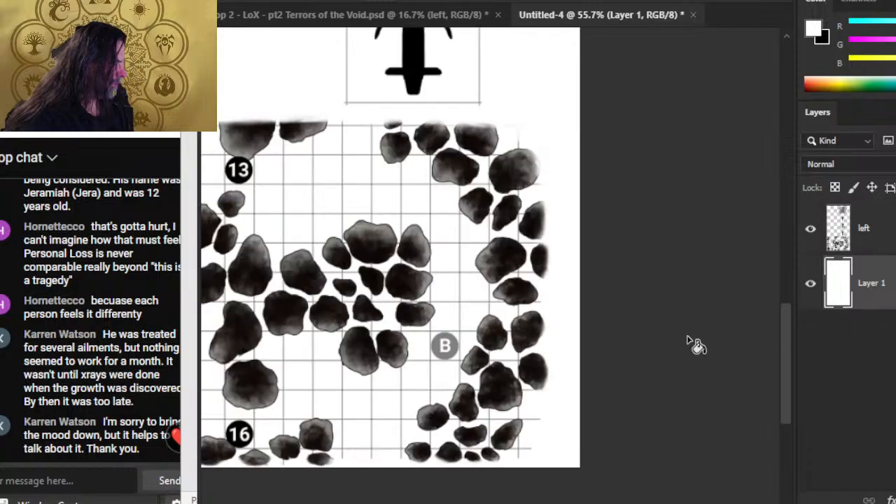
Erase the faint stray pixels along the right edge of the "left" layer, beside the asteroid map
left_click(560, 355, "alt")
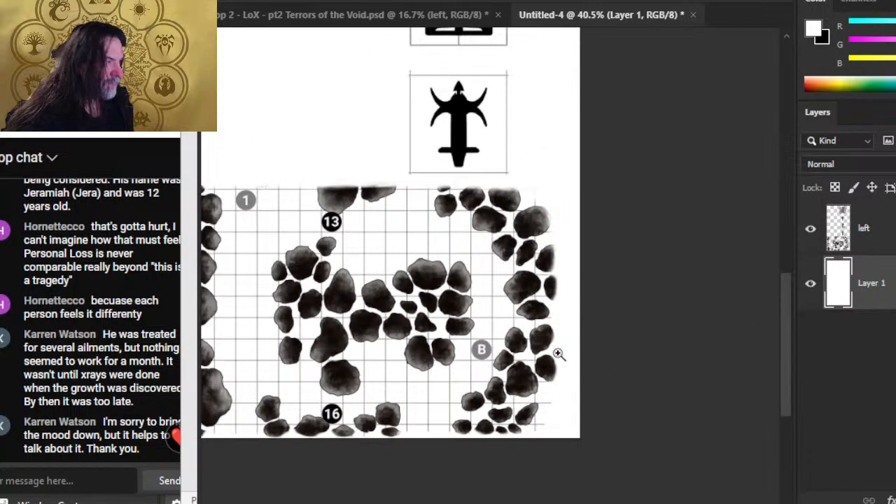
left_click_drag(556, 362, 515, 426)
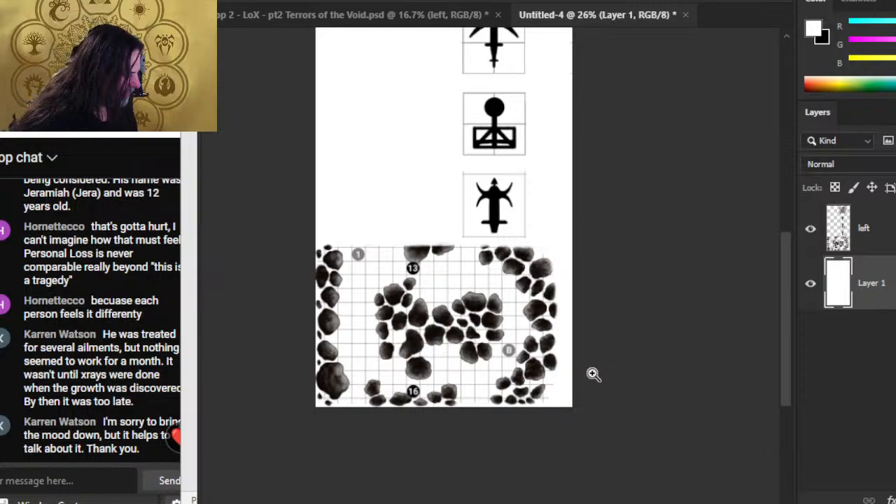
scroll(593, 372, "up", 3)
key("b")
key("alt+bracketright")
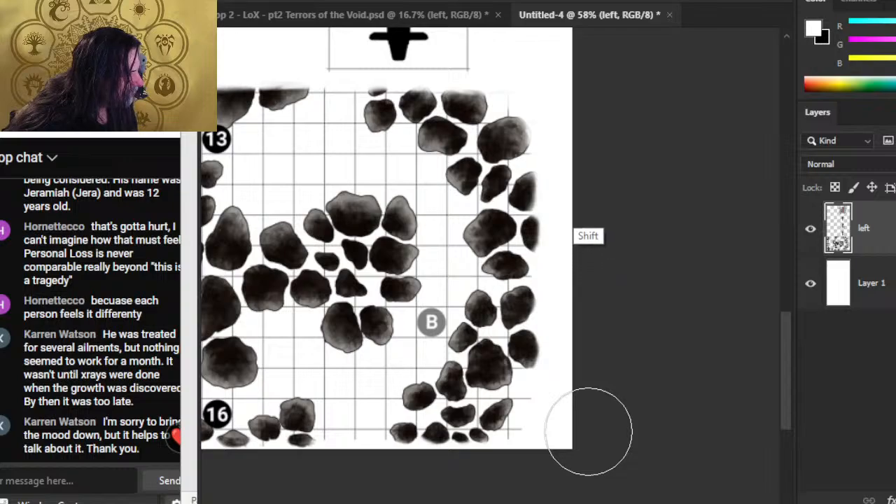
scroll(589, 432, "up", 5)
scroll(589, 432, "up", 14)
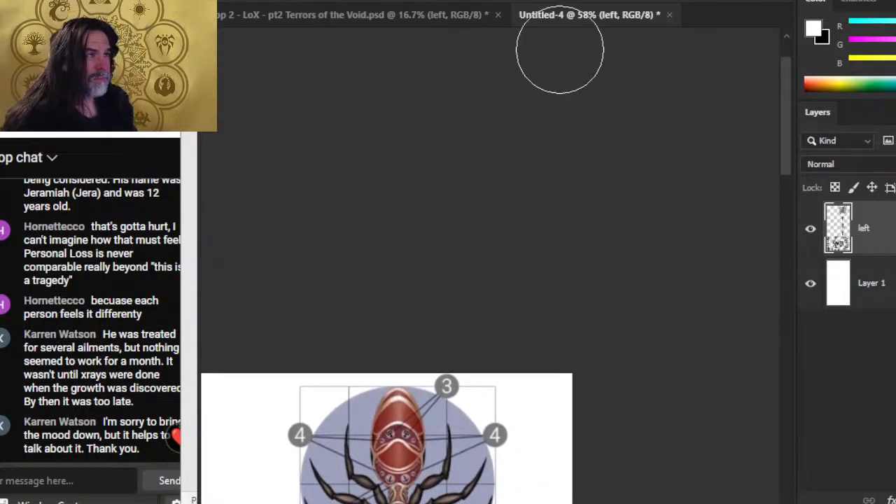
Reload the "left" layer's outline as a selection and crop the canvas to the cleaned artwork
left_click(856, 243, "ctrl")
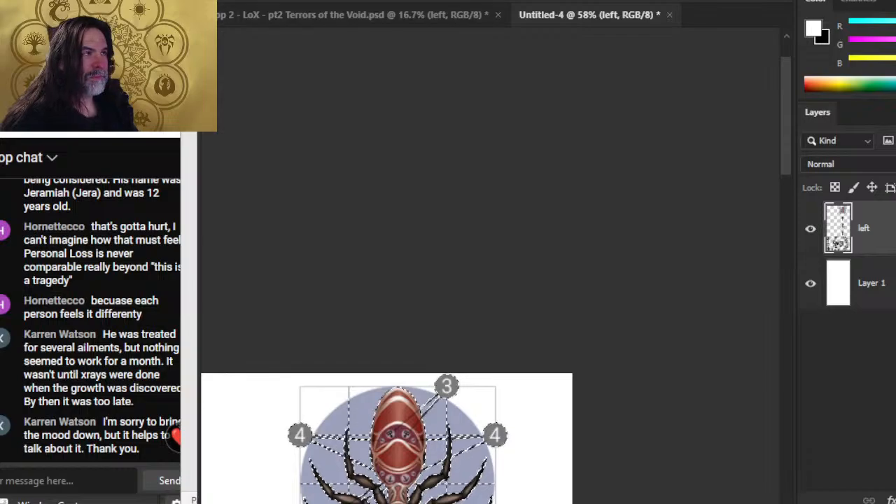
left_click(287, 0)
left_click(343, 140)
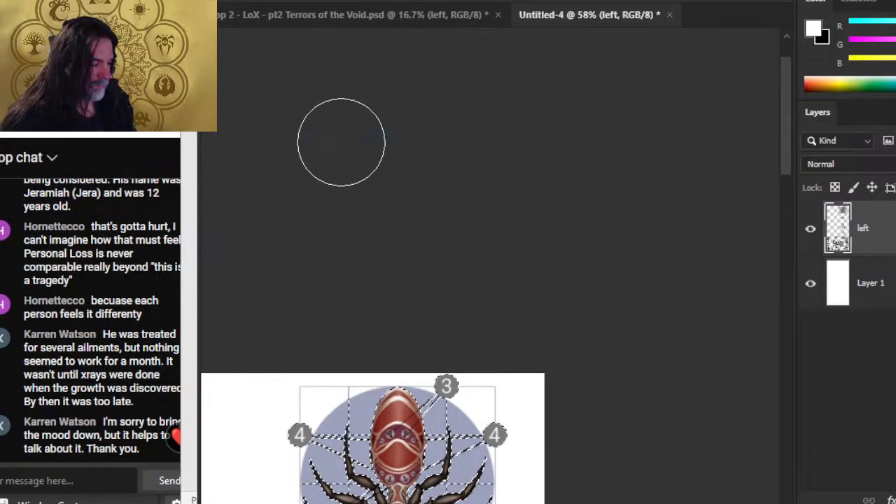
Check the cropped artwork, deselect it and delete the white backdrop Layer 1
scroll(611, 376, "down", 5)
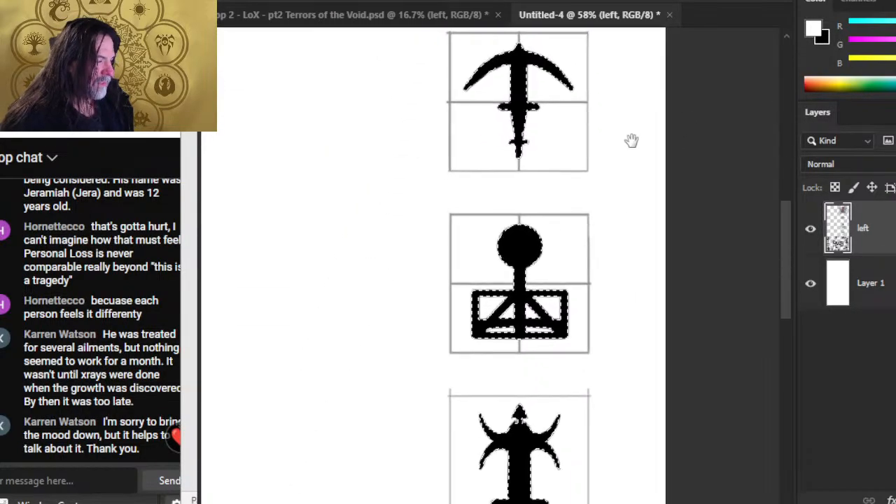
scroll(640, 362, "down", 3)
scroll(651, 326, "up", 1)
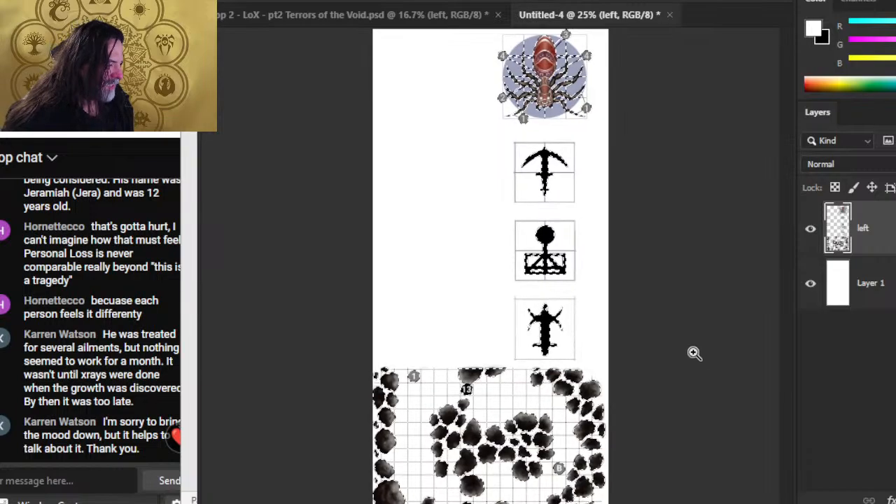
left_click(888, 297)
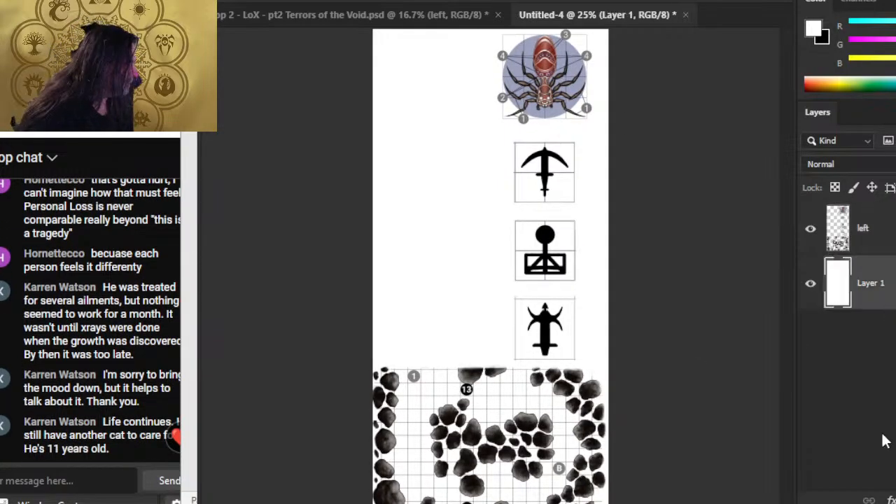
key("Delete")
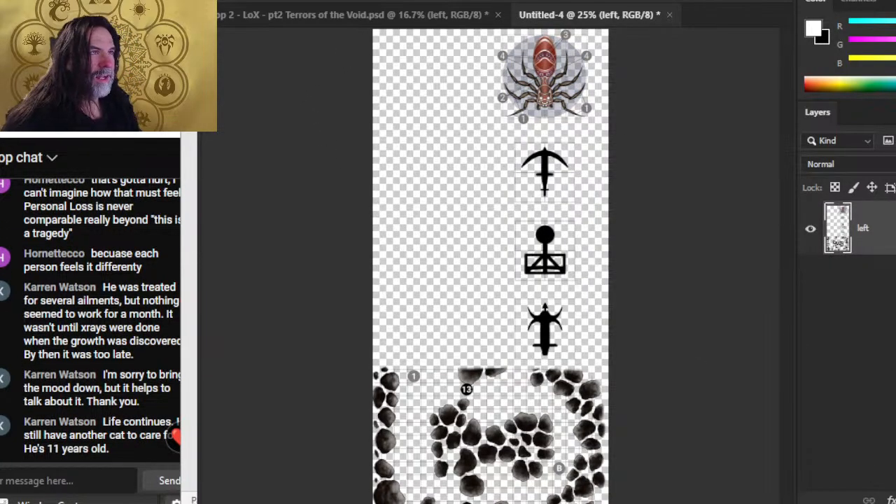
Save a copy of the cropped artwork on the computer as a PNG named "89 left" with the smallest file size
left_click(241, 0)
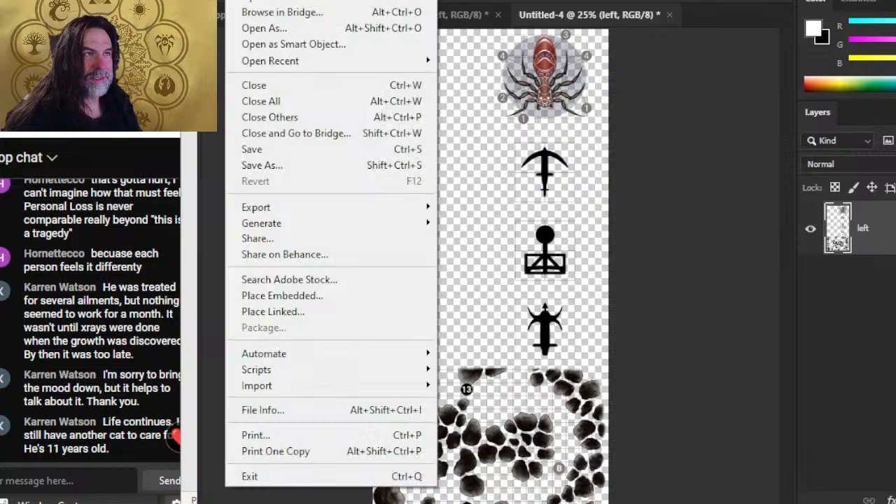
left_click(297, 172)
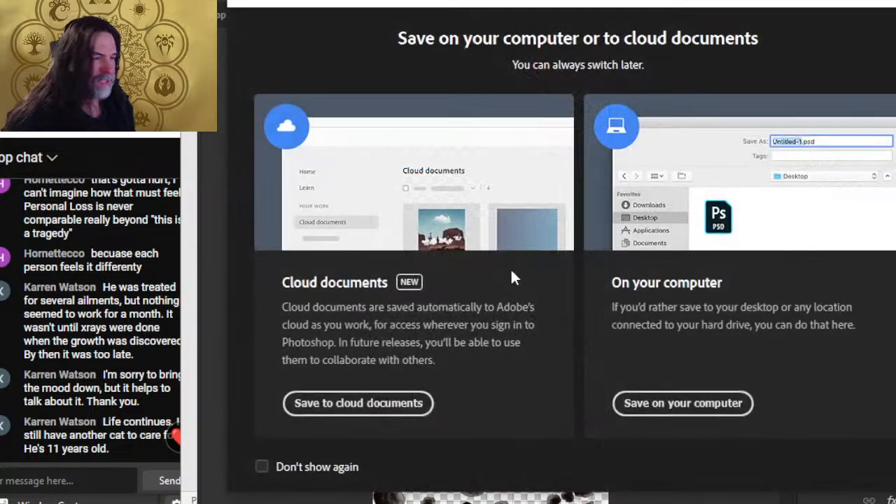
left_click(629, 413)
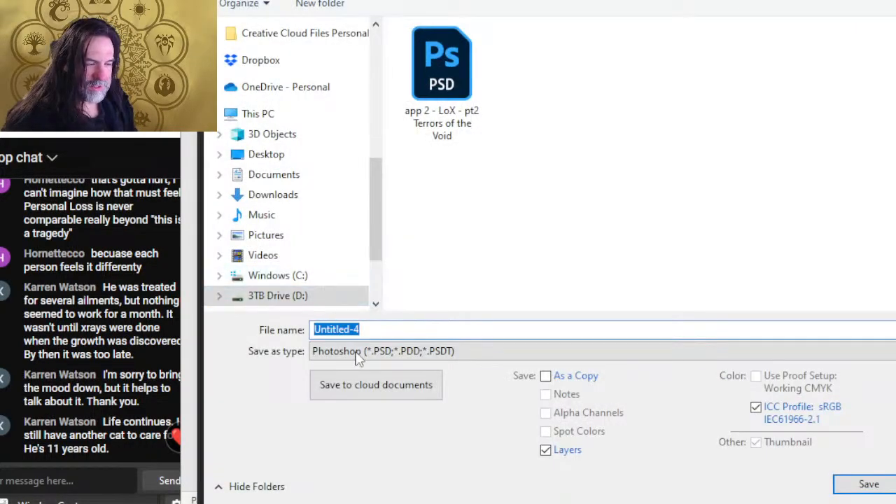
left_click(358, 352)
left_click(344, 284)
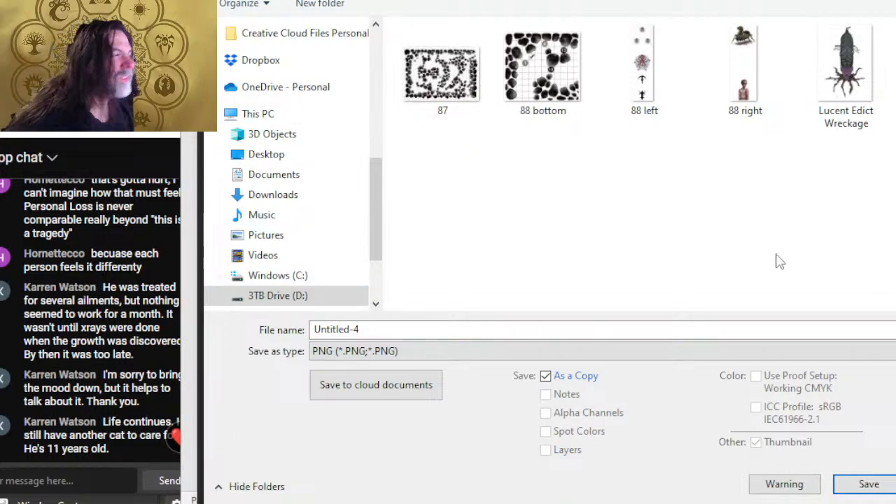
double_click(446, 330)
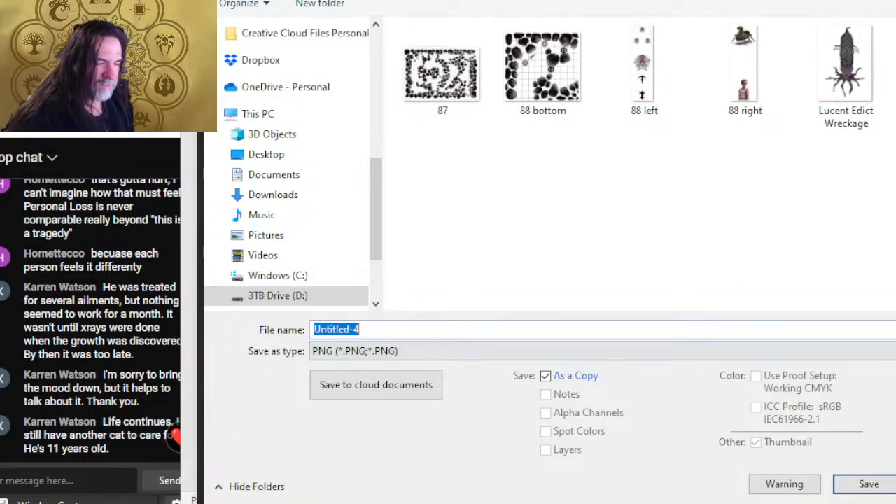
type("89 l")
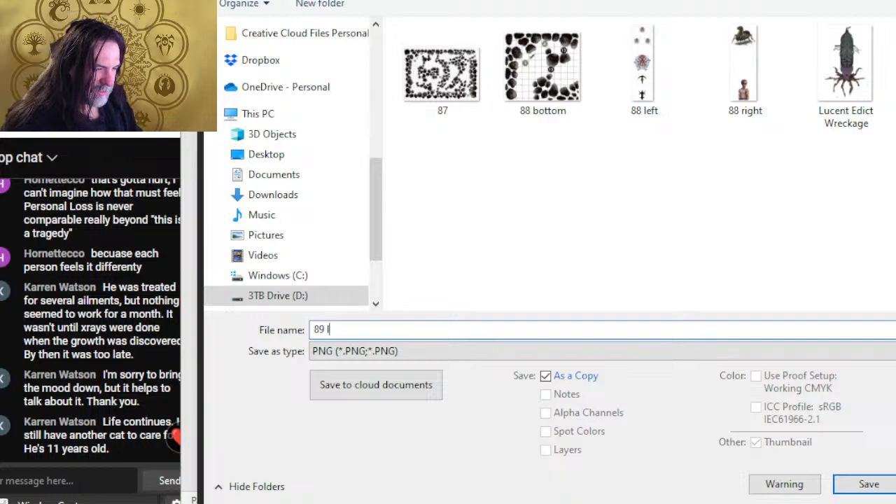
type("eft")
key("Return")
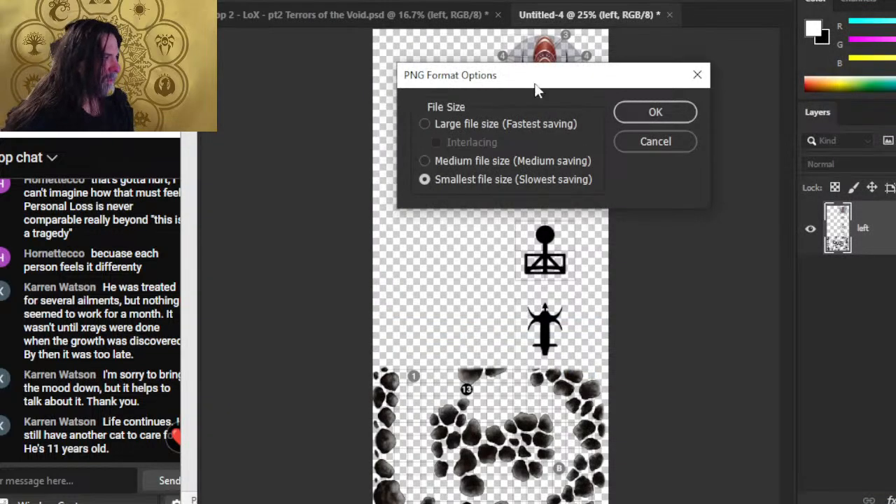
left_click(669, 113)
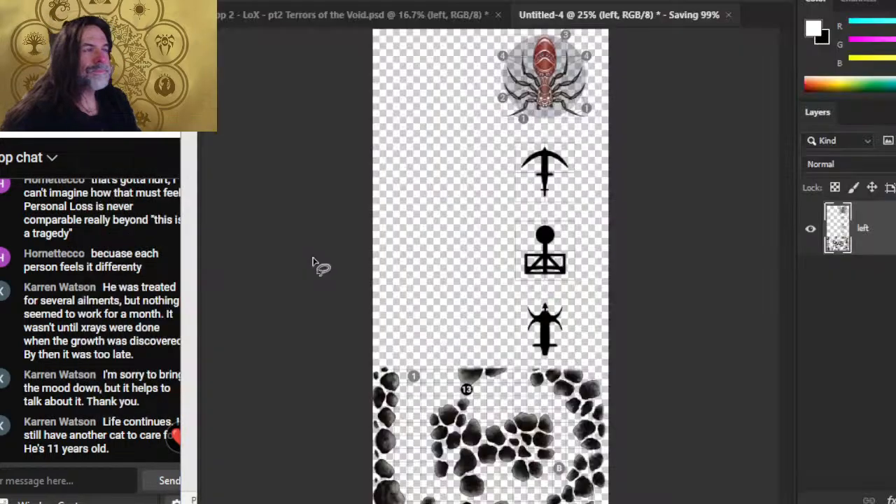
Enter a new canvas size of 3.8 inches wide by 7.9 inches high for the left artwork
key("alt+i")
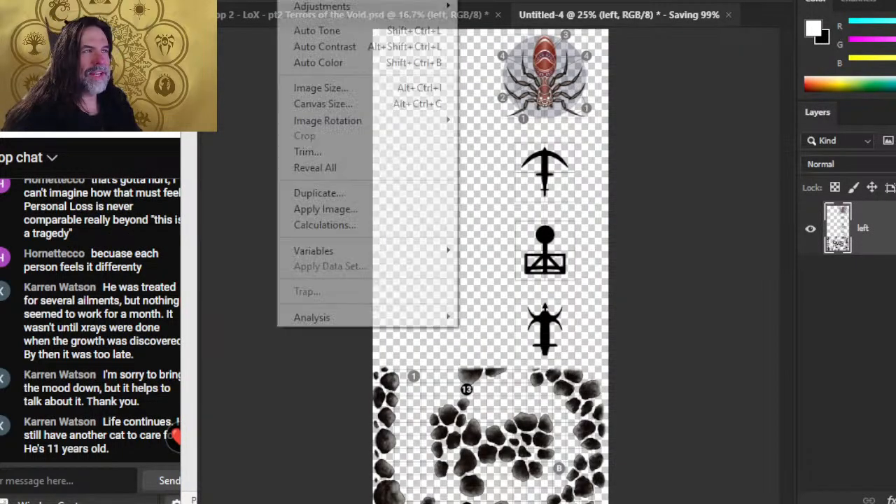
left_click(360, 104)
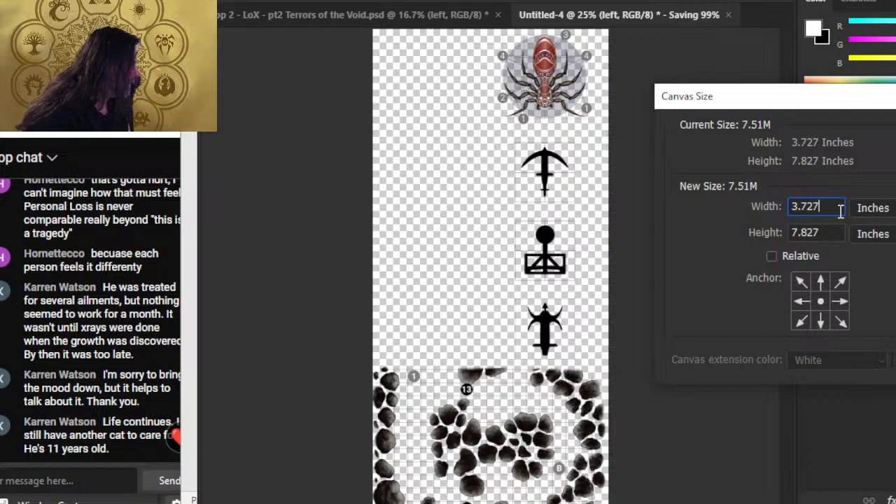
key("BackSpace")
key("BackSpace")
key("BackSpace")
type("8")
key("Tab")
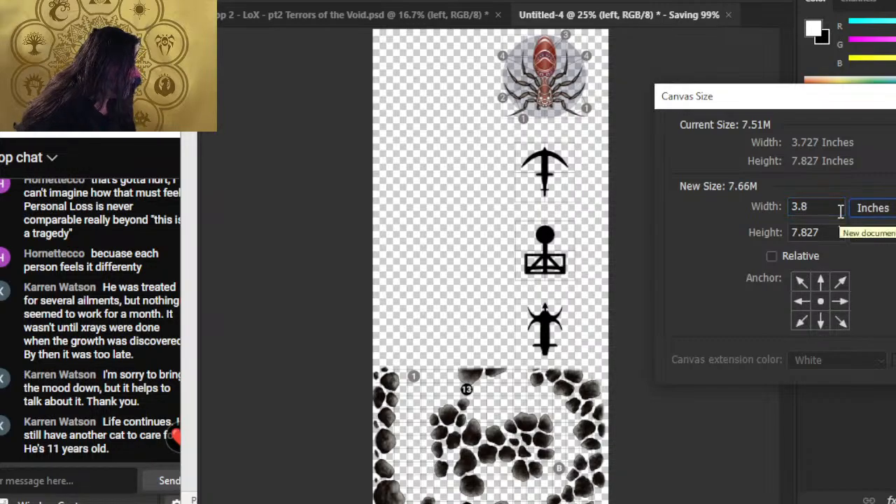
key("c")
key("i")
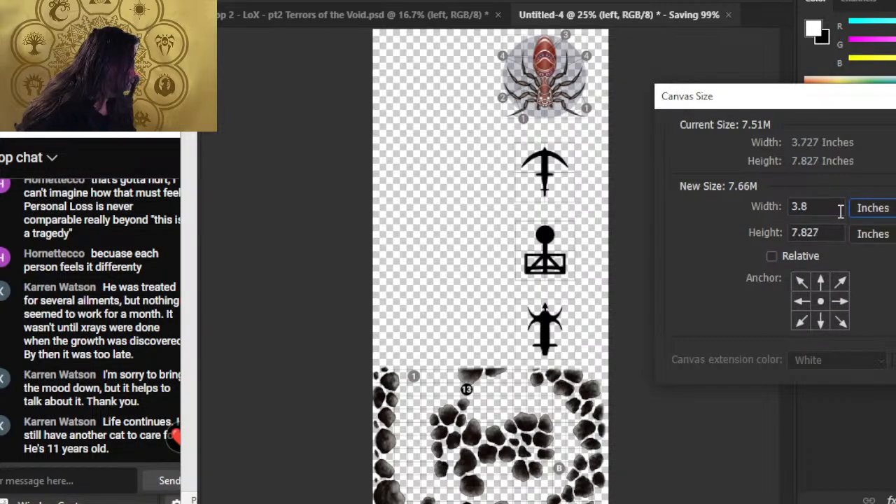
key("Tab")
key("End")
key("BackSpace")
key("BackSpace")
key("BackSpace")
type("9")
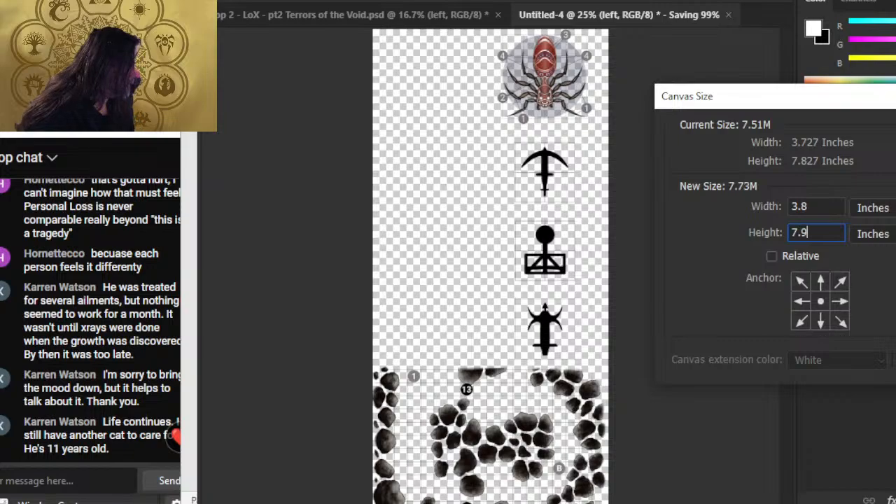
Capture a screen snip of the new canvas width and height values, and apply the canvas size
left_click(775, 294)
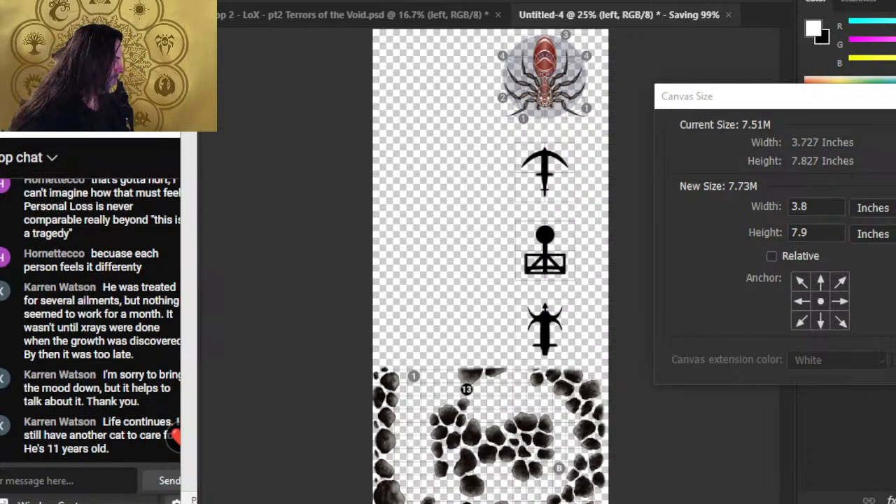
key("super+shift+s")
left_click_drag(717, 165, 866, 298)
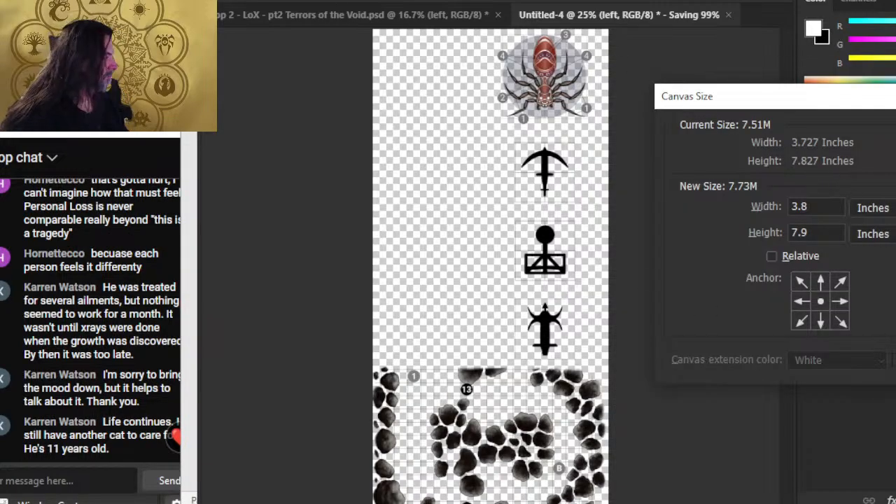
key("Return")
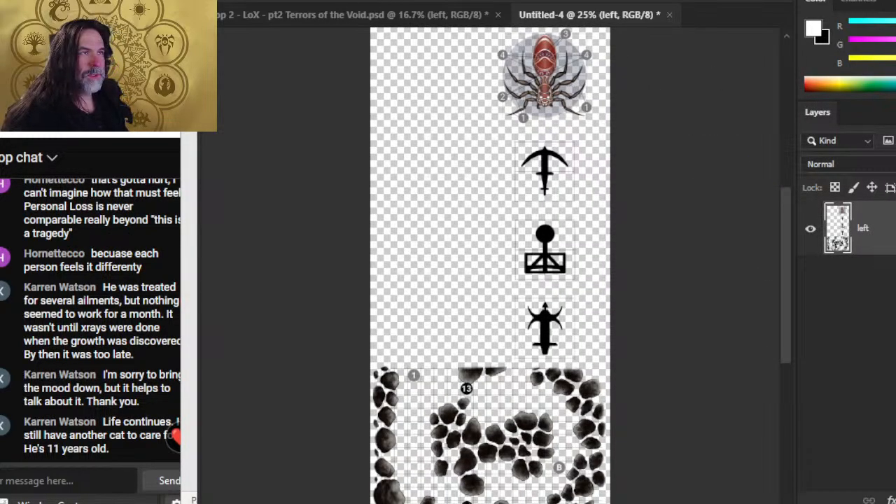
Check the artwork's current canvas dimensions and leave them as they are
key("alt+i")
left_click(346, 105)
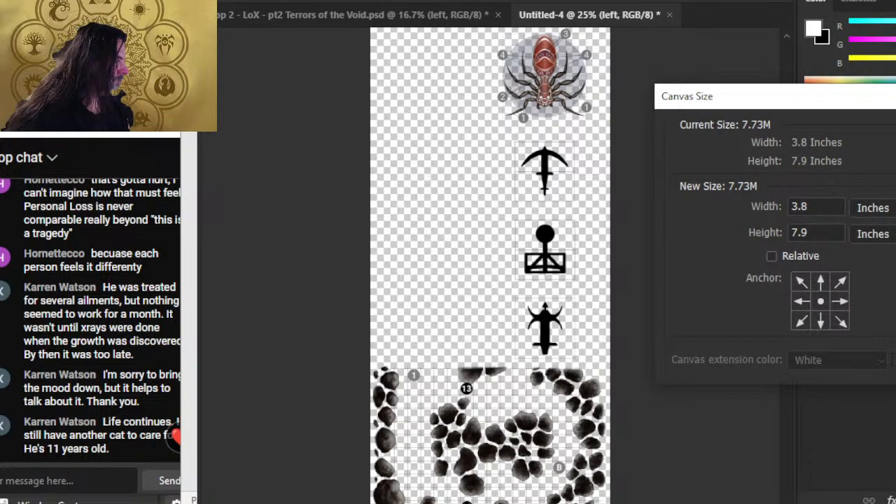
key("Escape")
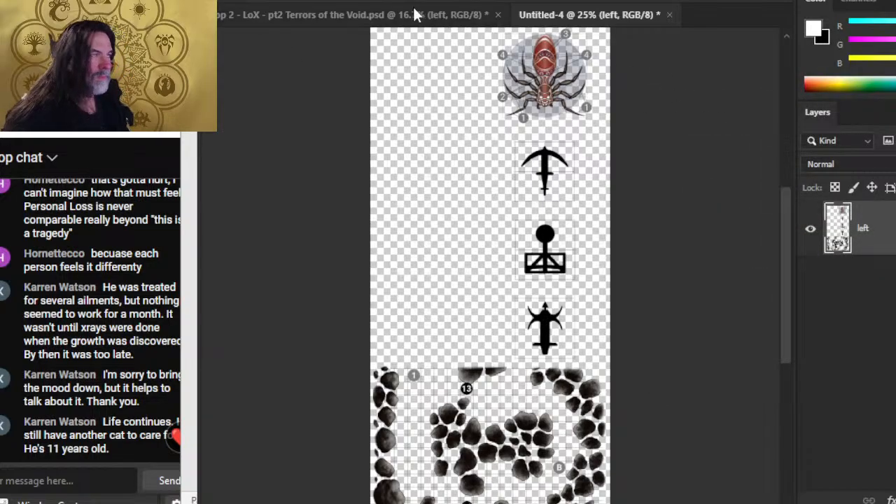
Save the enlarged artwork on the computer as a smallest-size PNG, replacing the existing "89 left" file
key("alt+f")
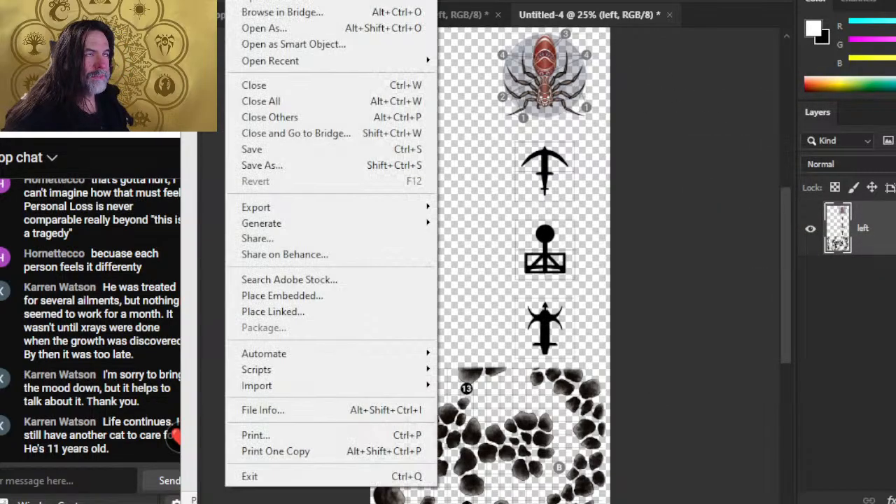
left_click(262, 167)
left_click(673, 404)
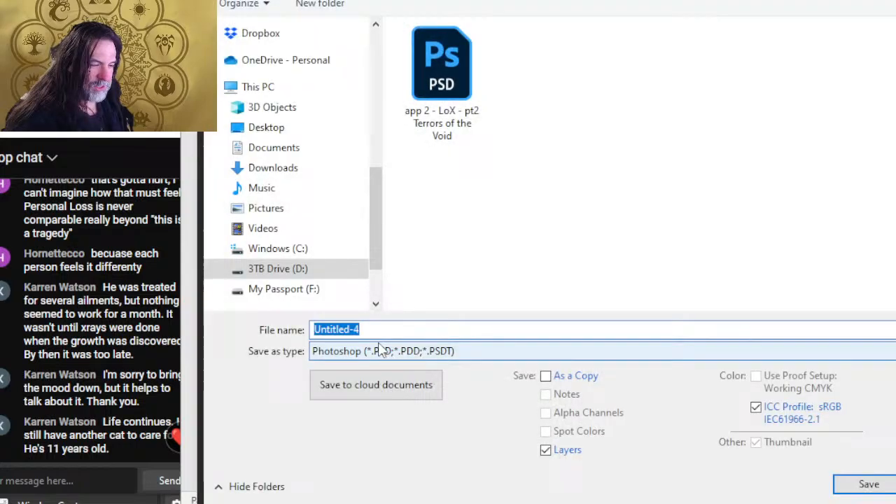
left_click(379, 351)
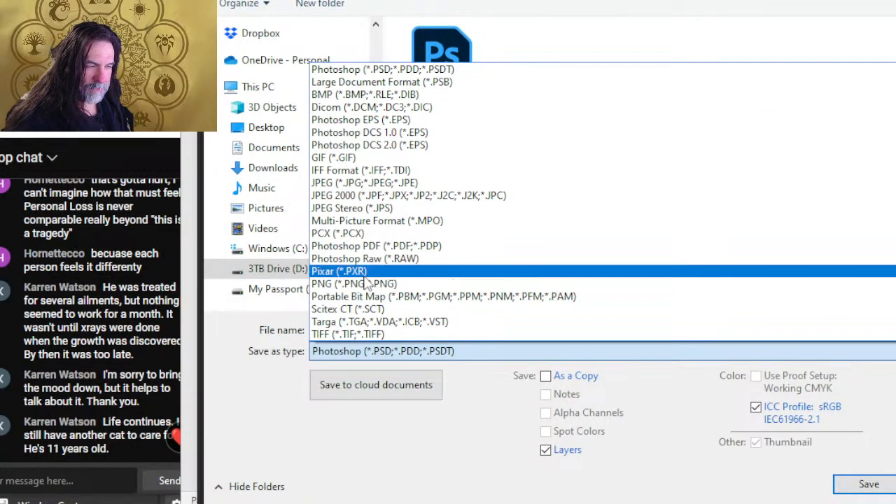
left_click(365, 284)
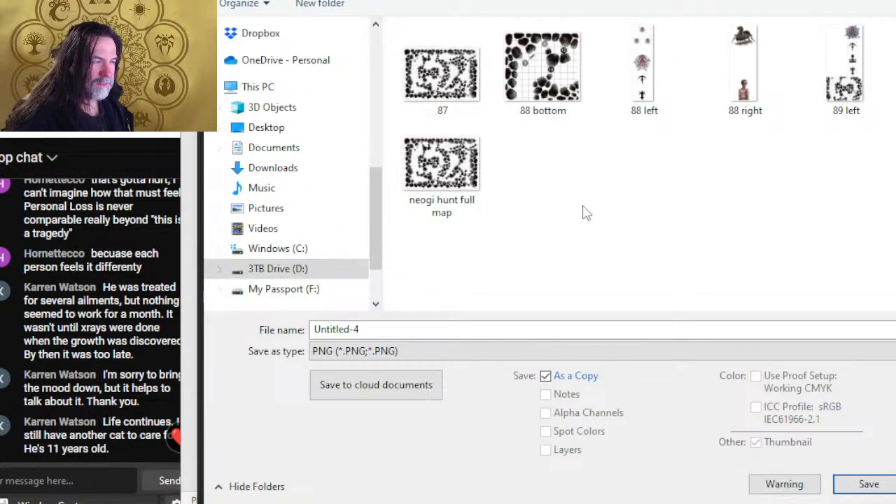
double_click(816, 130)
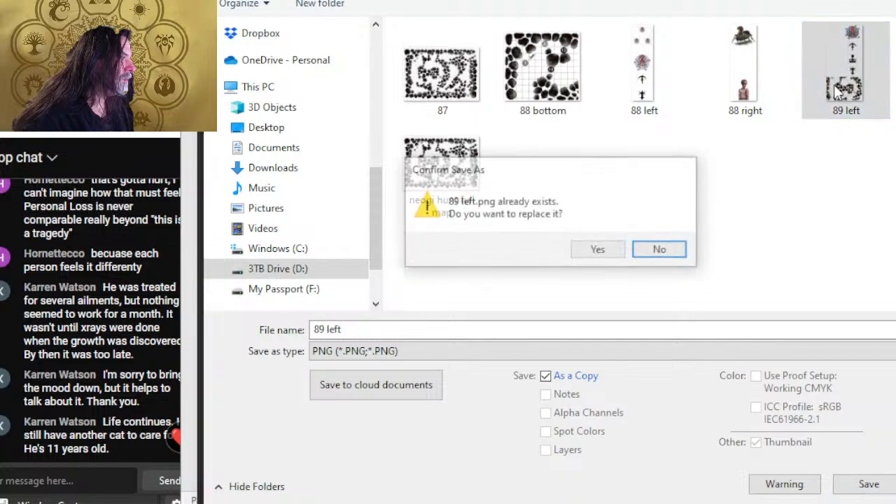
left_click(585, 251)
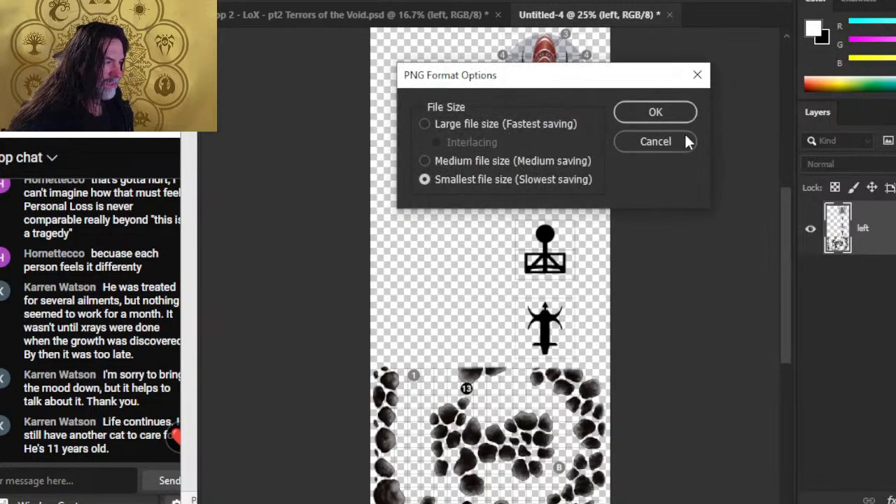
left_click(655, 113)
Switch to the SCE Layout 24-03-01 document in Word, at the blue rectangle on page 89
key("alt+Tab")
key("alt+Tab")
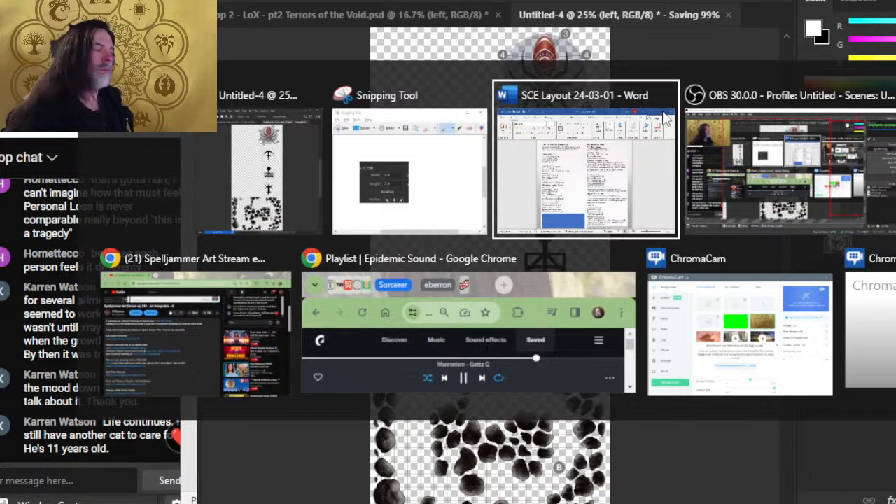
key("alt+Tab")
key("alt+Tab")
key("alt+shift+Tab")
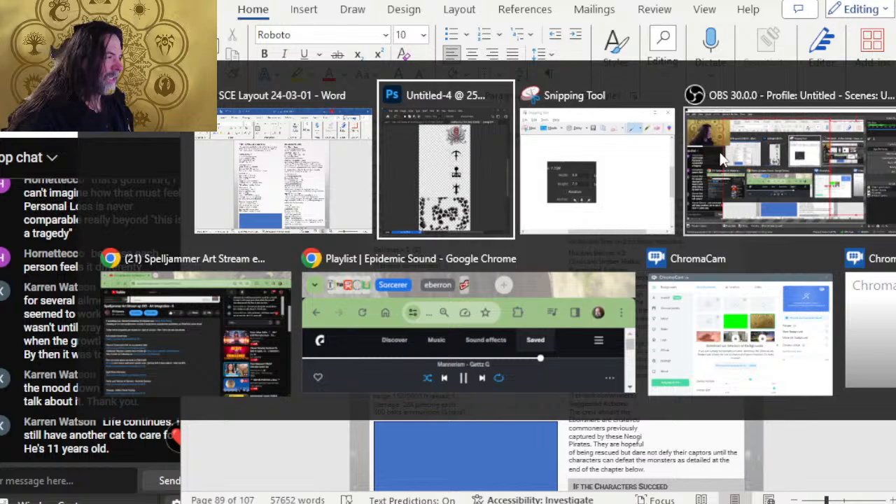
key("alt+Tab")
key("alt+Tab")
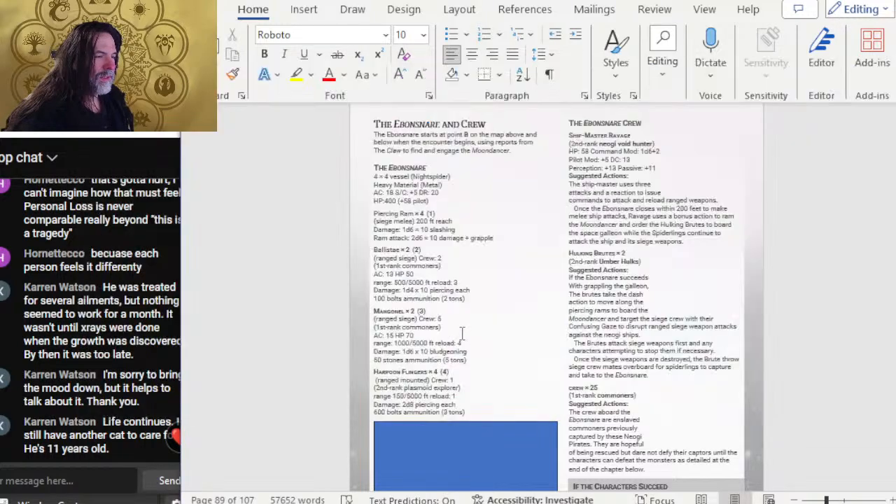
scroll(494, 208, "up", 3)
scroll(494, 210, "down", 3)
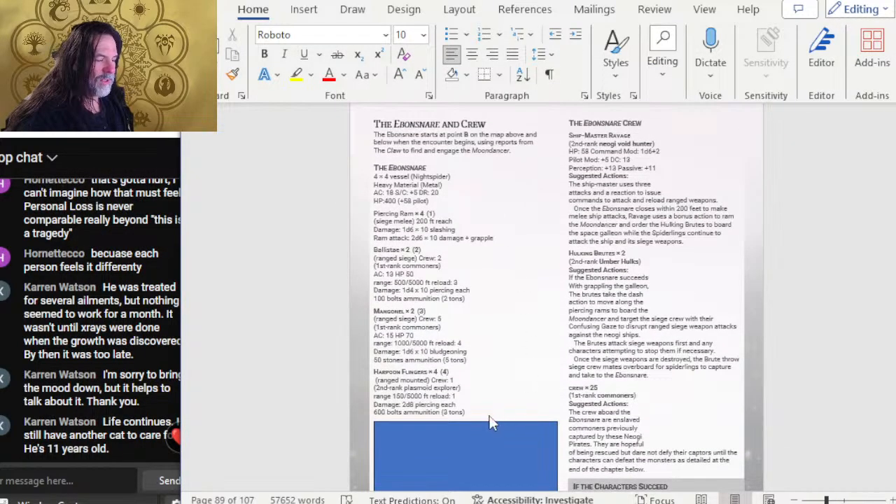
Resize the blue rectangle in page 89's left column to 7.9" high and 3.8" wide
left_click(472, 437)
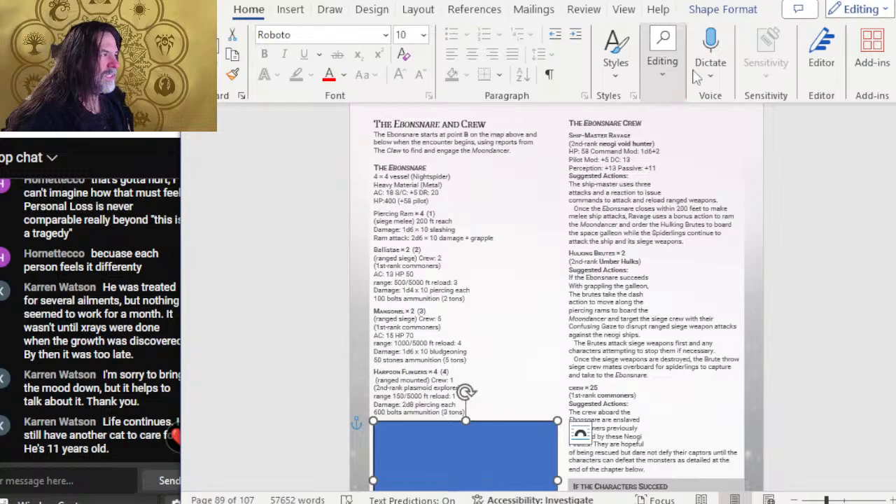
left_click(723, 9)
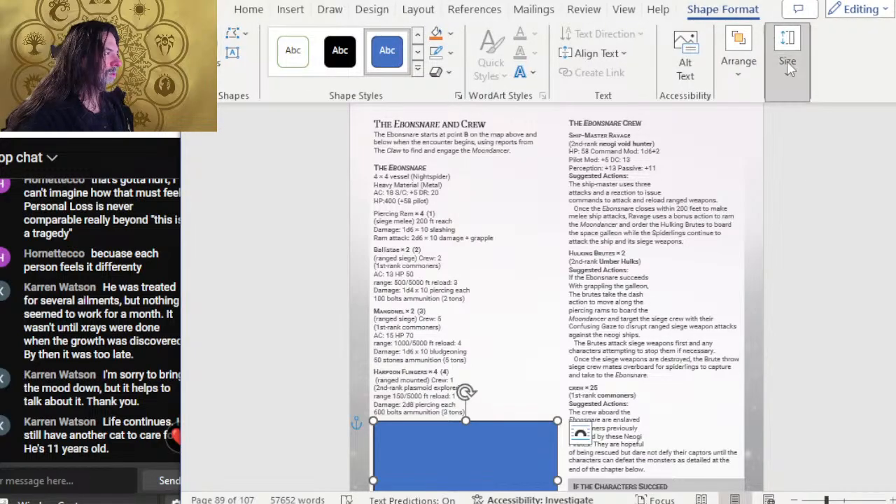
left_click(788, 63)
left_click(877, 120)
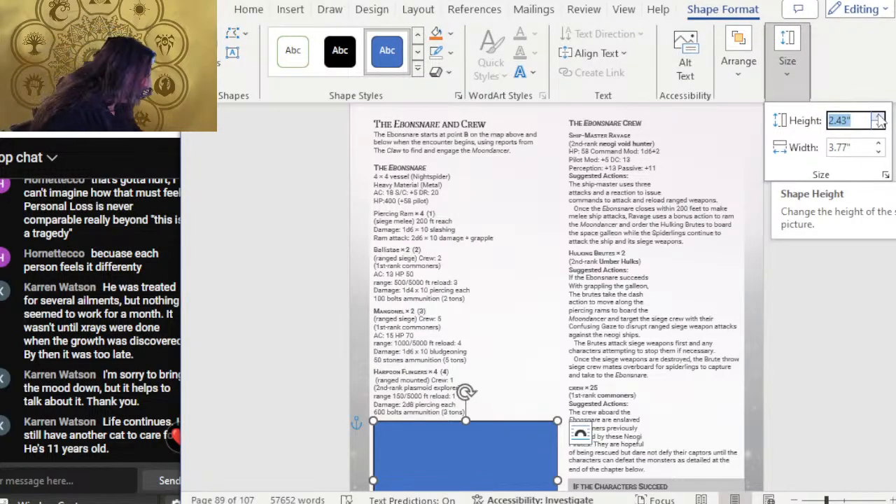
type("7.9")
key("Tab")
type("3")
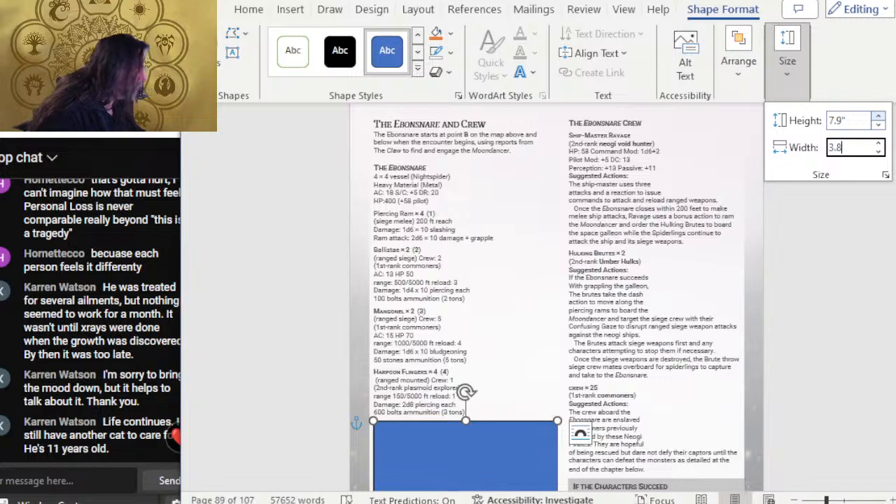
type(".8")
key("Return")
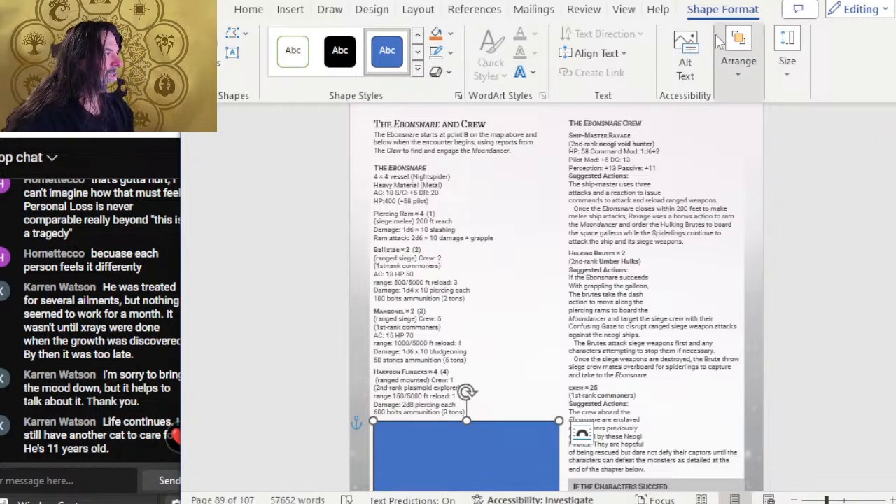
Move the blue rectangle up page 89's left column so its lower edge sits above the "If the Characters are Defeated" box
scroll(437, 330, "down", 3)
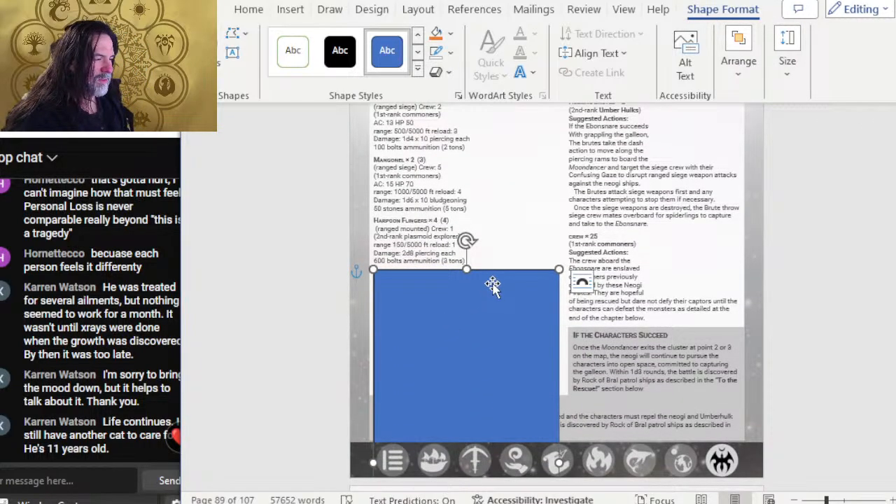
left_click_drag(493, 283, 488, 139)
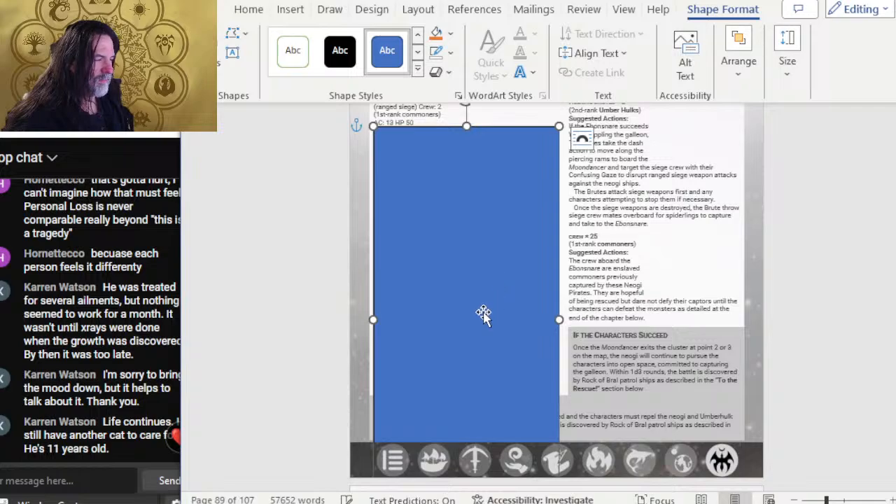
key("Up")
key("Up")
key("Up")
key("Up")
key("Up")
key("Up")
key("Up")
key("Up")
key("Up")
key("Up")
key("Up")
key("Up")
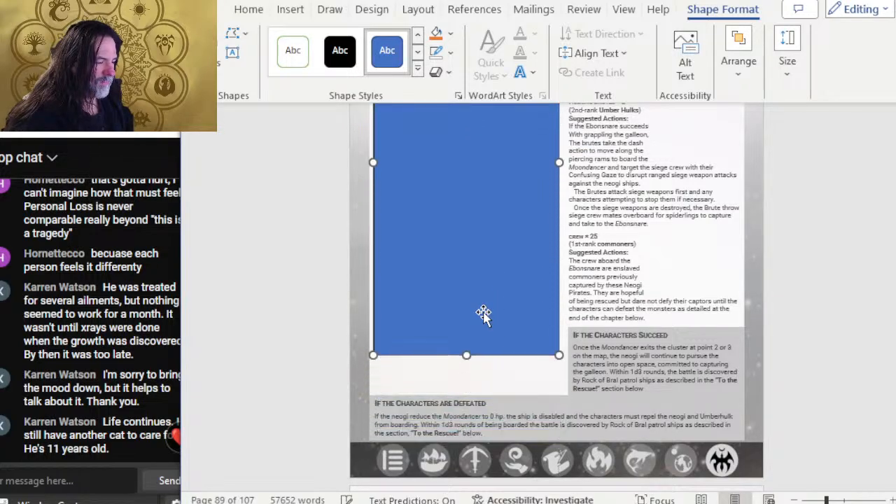
key("Down")
key("Down")
key("alt+Tab")
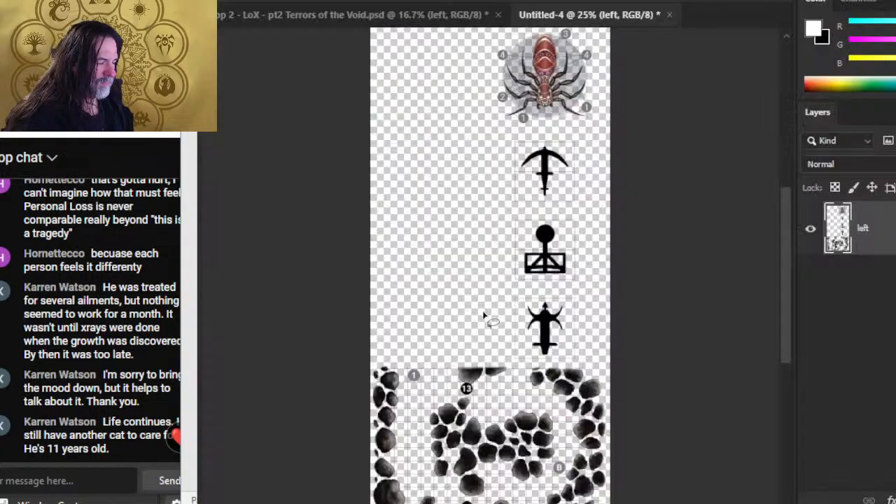
key("alt+Tab")
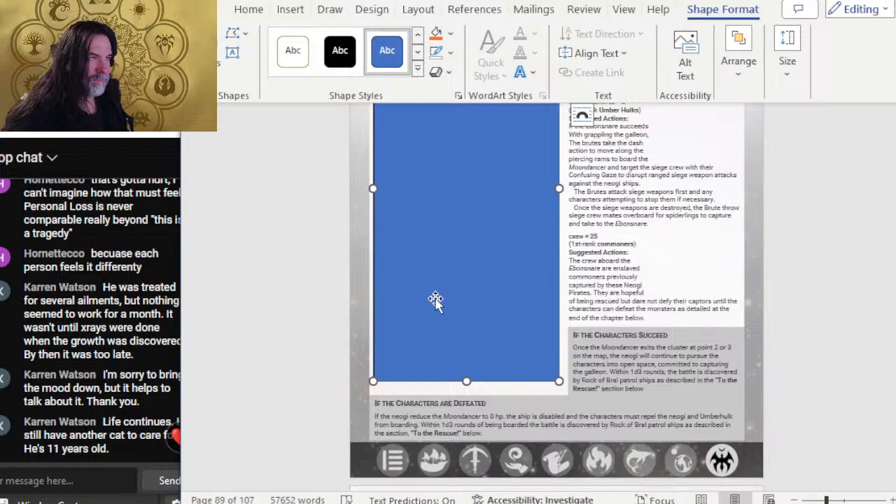
Remove the outline from the blue rectangle in page 89's left column
right_click(516, 282)
left_click(606, 44)
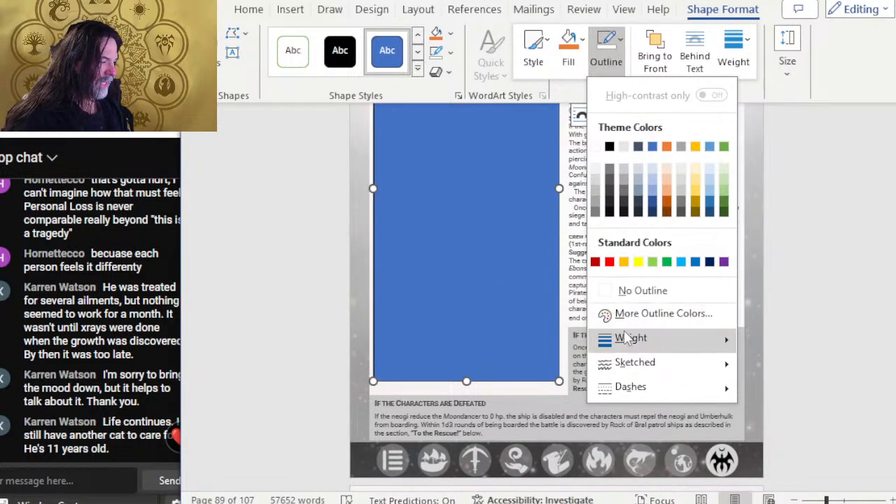
left_click(620, 290)
Fill the rectangle with the "89 left" picture from file and shift it slightly down to line up with the text
right_click(554, 176)
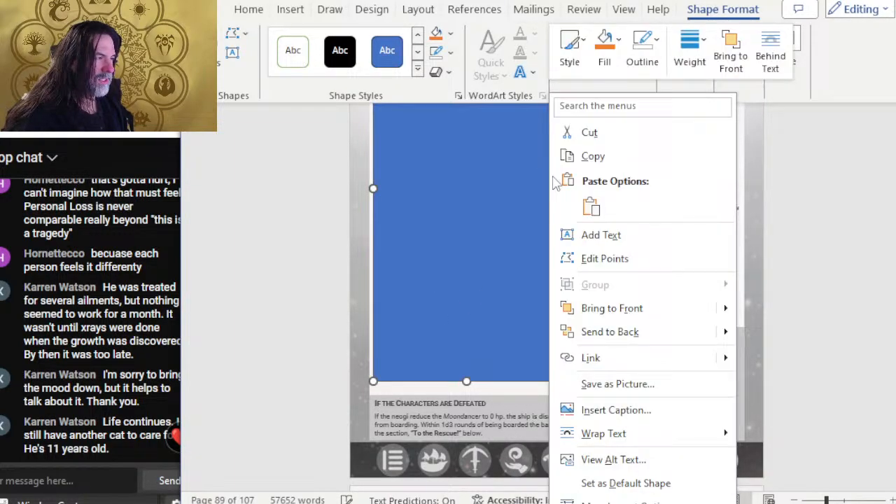
left_click(602, 56)
left_click(616, 338)
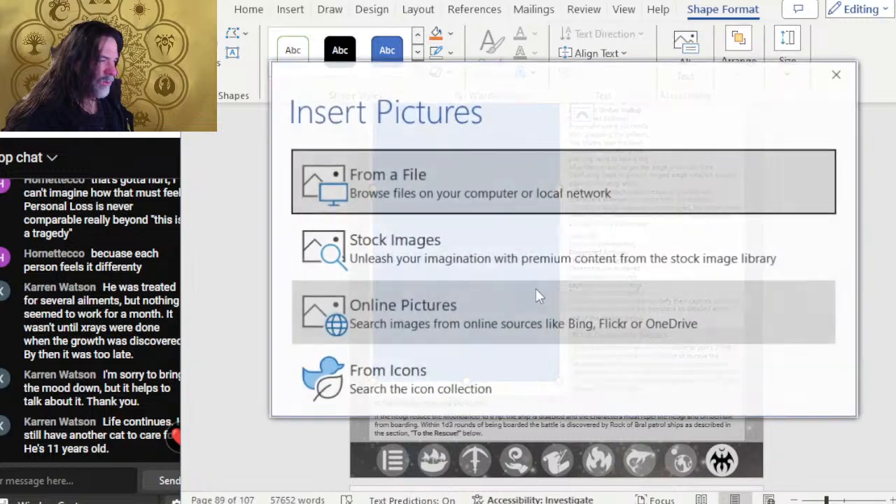
left_click(544, 164)
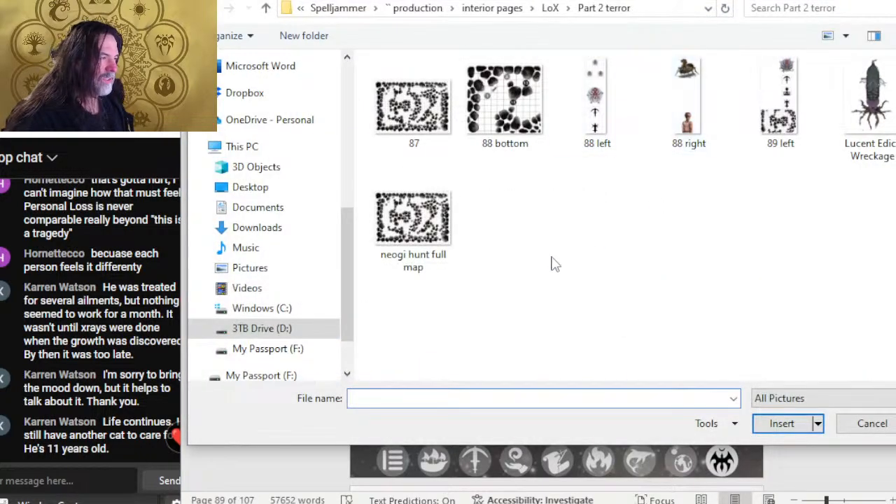
double_click(766, 138)
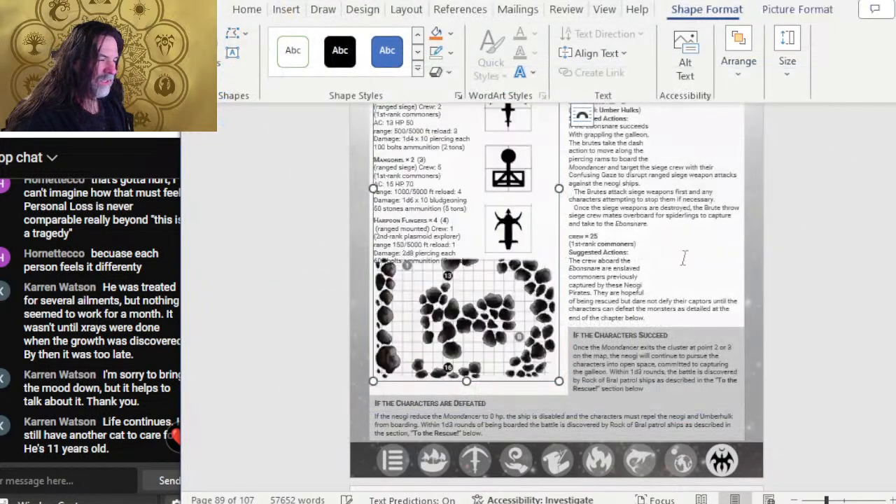
left_click_drag(525, 342, 526, 347)
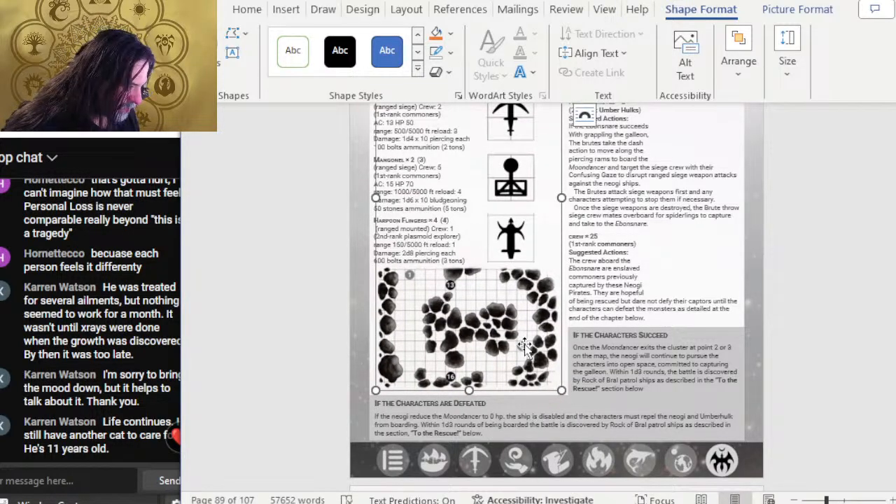
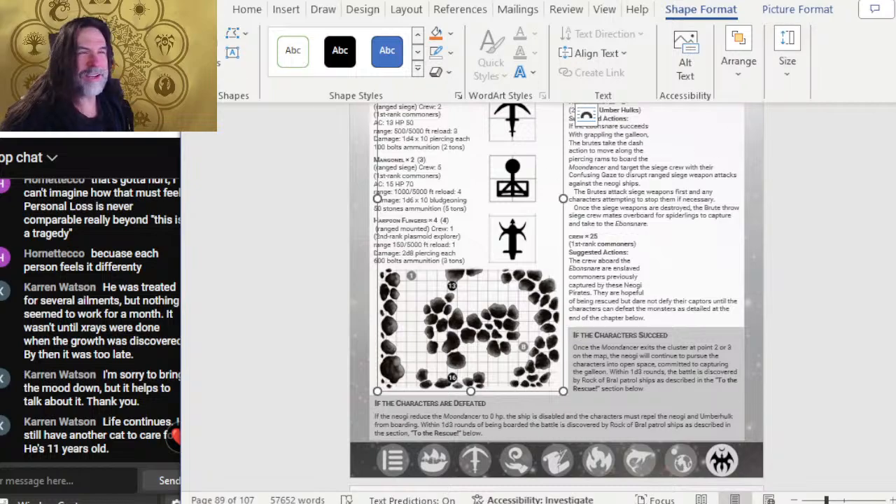
Save a copy of the Word document as "SCE Layout 24-03-05" in the same folder
key("alt+f")
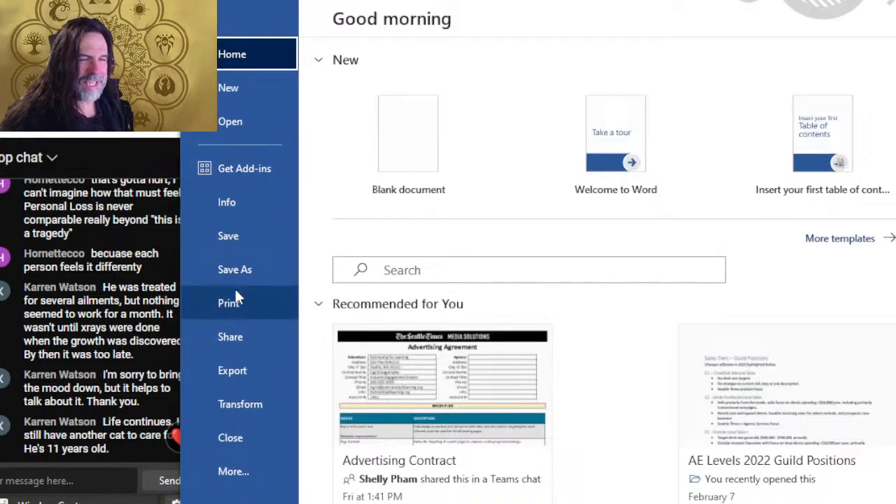
left_click(238, 271)
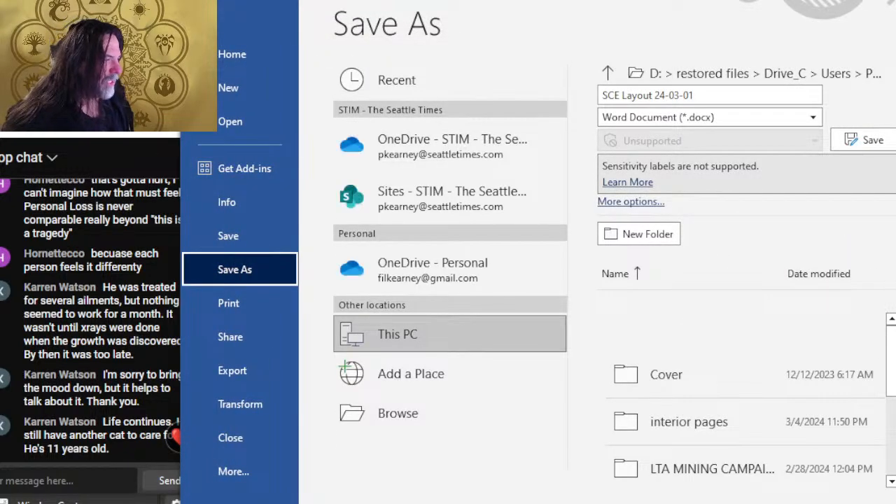
left_click(727, 98)
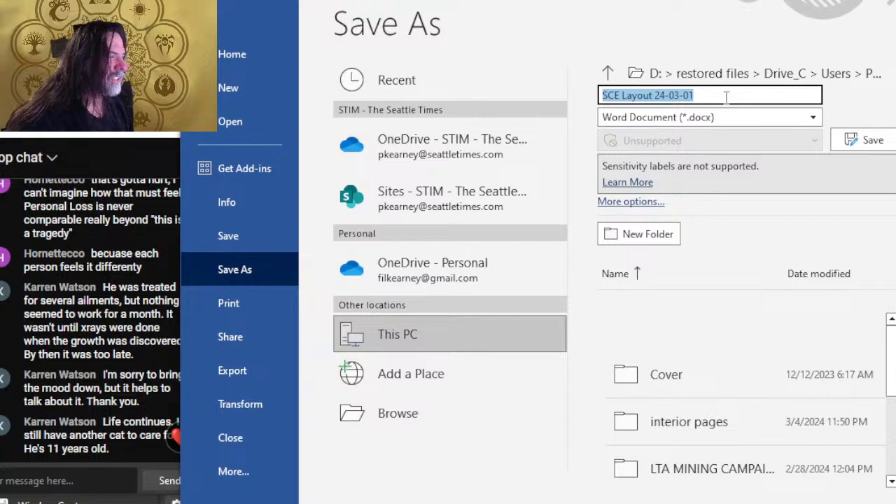
left_click(726, 98)
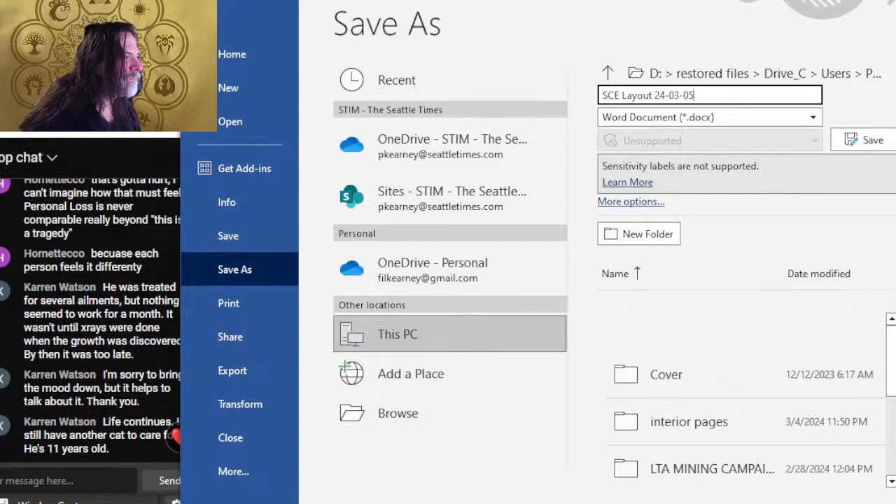
key("Return")
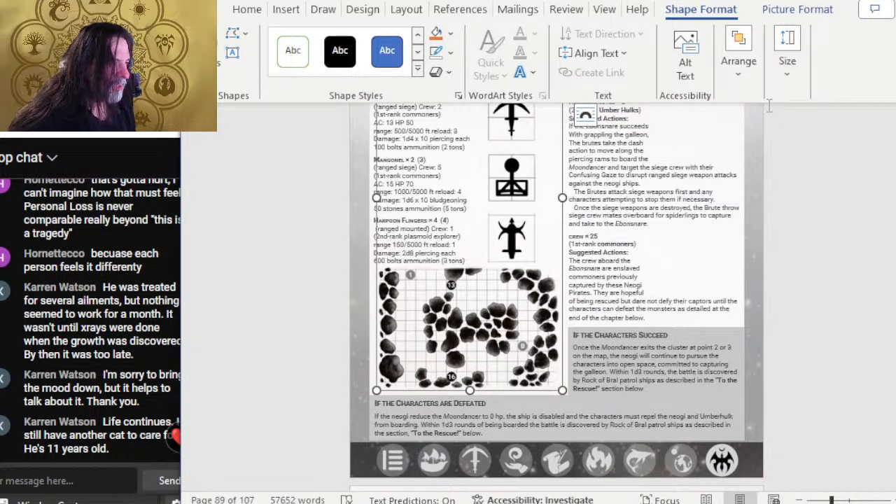
Deselect the placed artwork, switch to Photoshop and close the Untitled-4 document holding page 89's left artwork
left_click(637, 159)
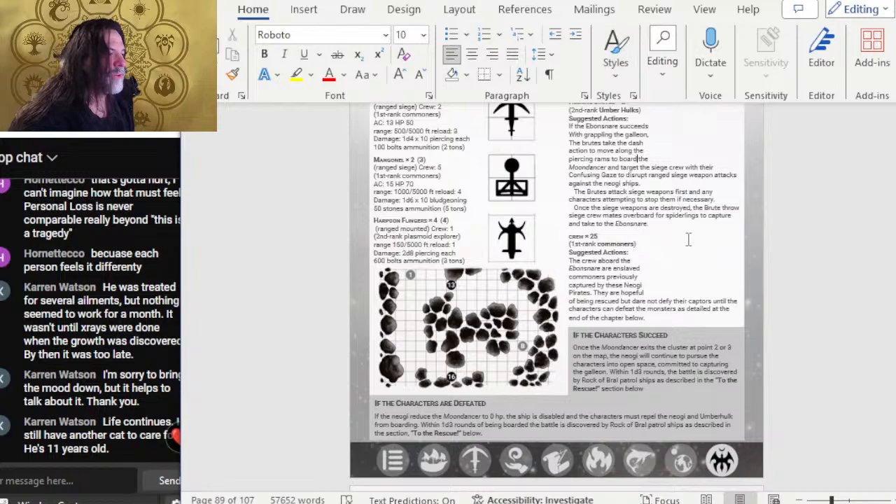
scroll(690, 239, "up", 5)
scroll(657, 223, "down", 5)
key("alt+Tab")
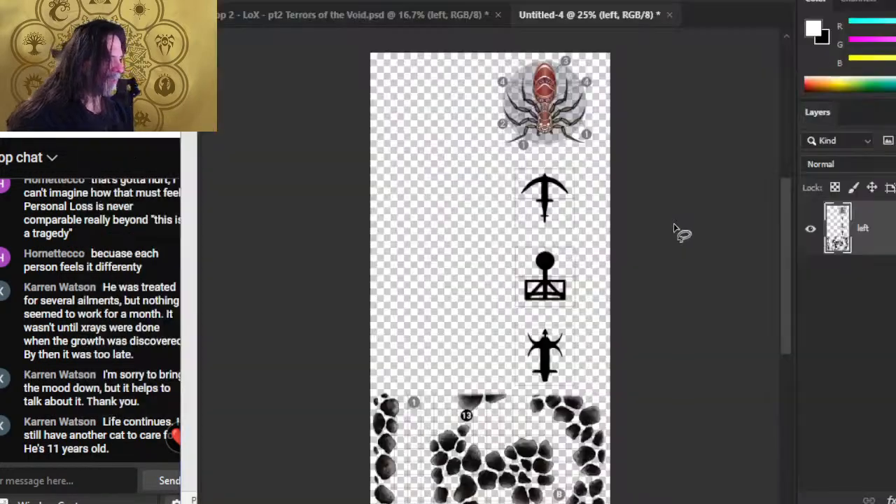
left_click(670, 14)
left_click(490, 189)
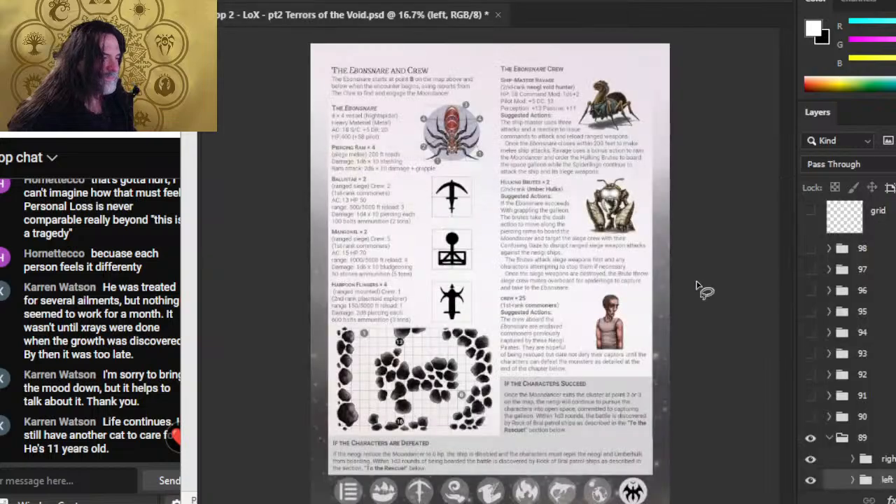
Duplicate the "right" group from the page 89 layers into a new document
left_click(876, 340)
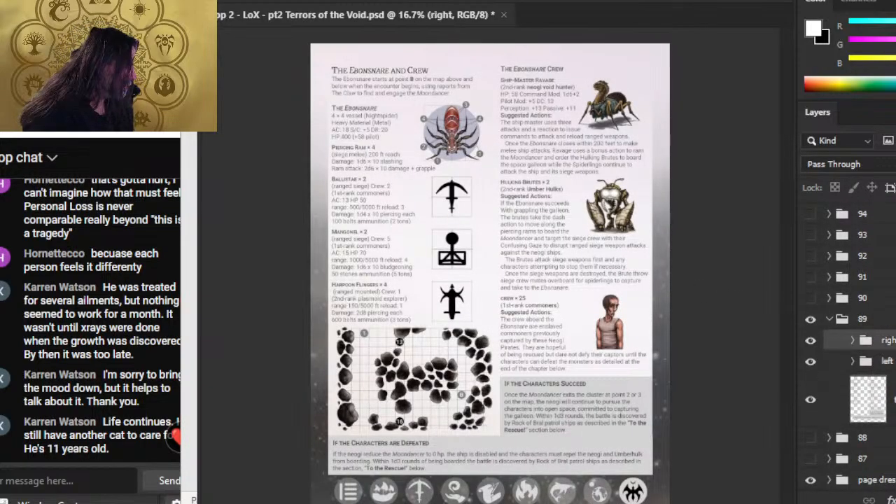
left_click(708, 143)
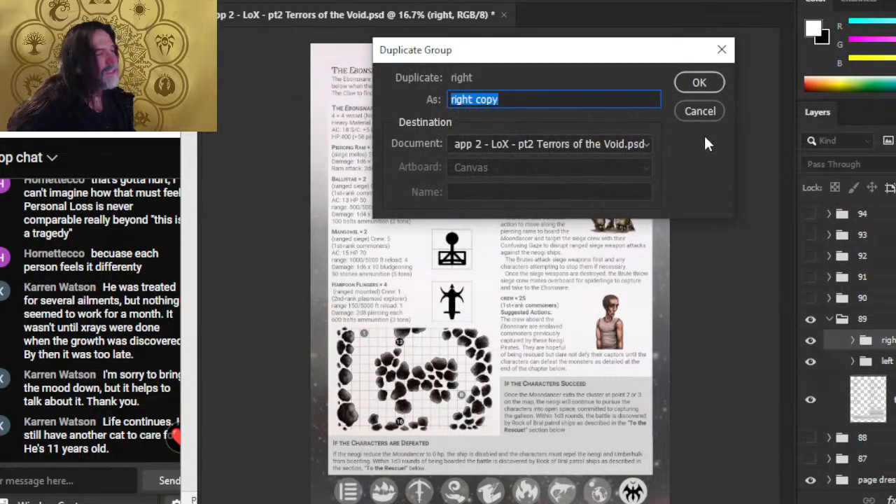
left_click(551, 144)
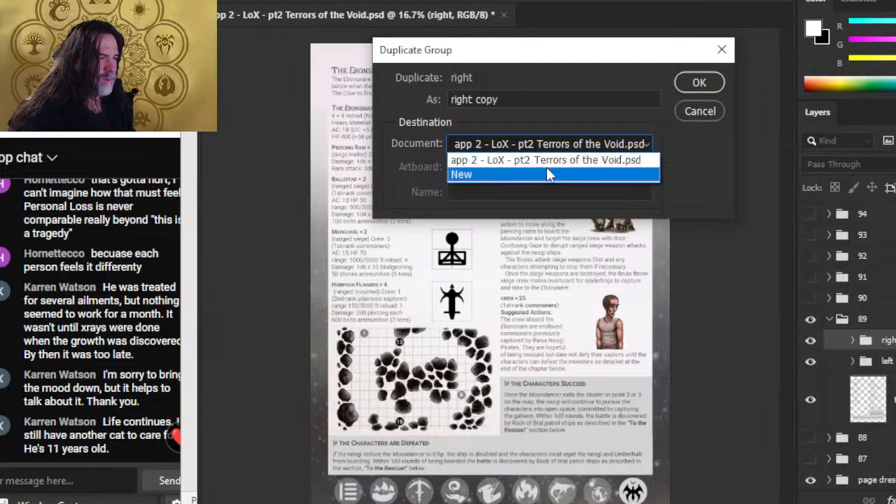
left_click(547, 172)
left_click(704, 84)
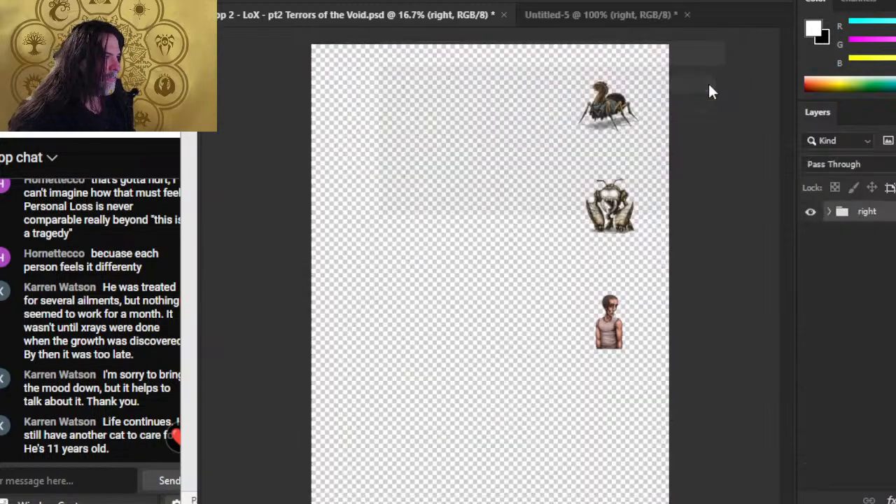
Merge the duplicated "right" group into a single layer and crop the canvas to its three creature illustrations
left_click(857, 210, "ctrl")
right_click(880, 213)
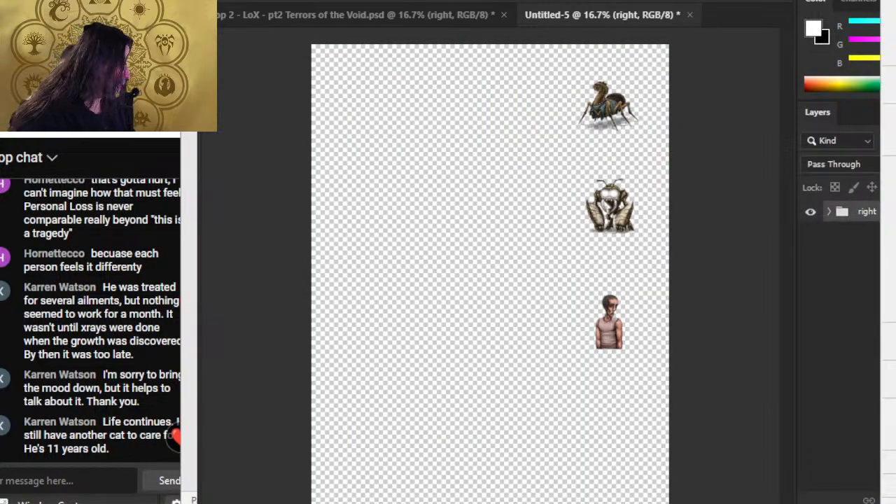
left_click(888, 308)
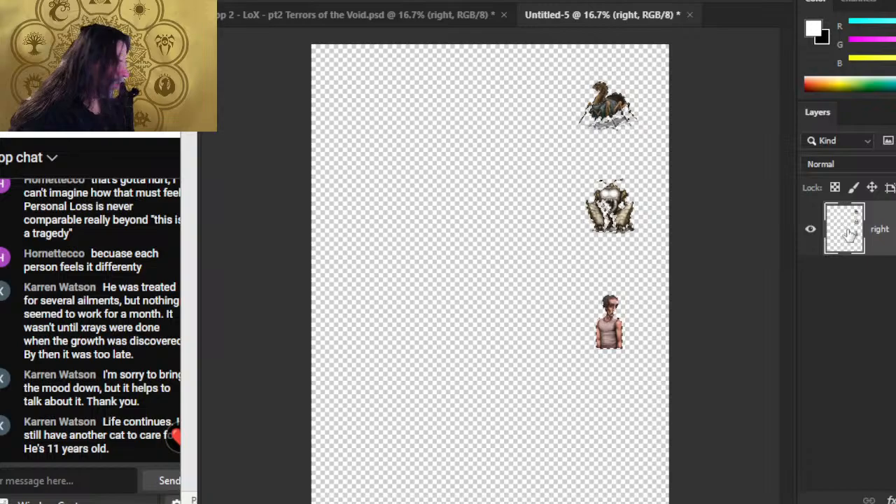
key("alt+i")
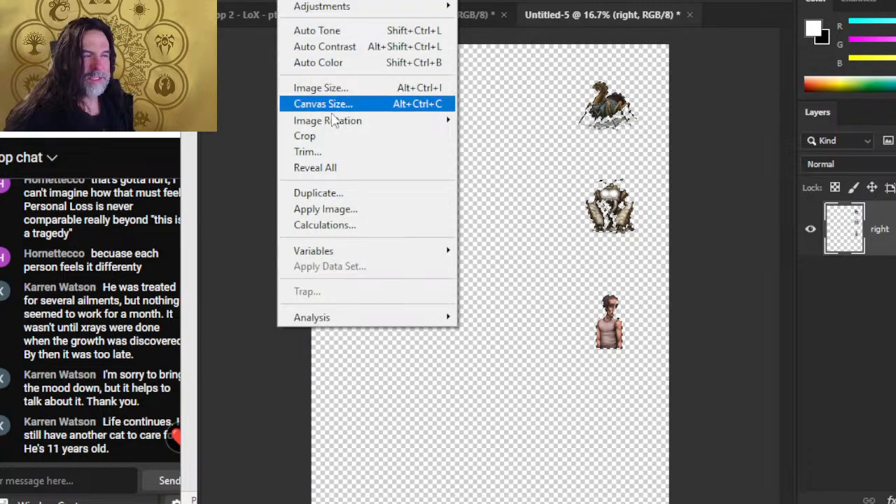
left_click(342, 137)
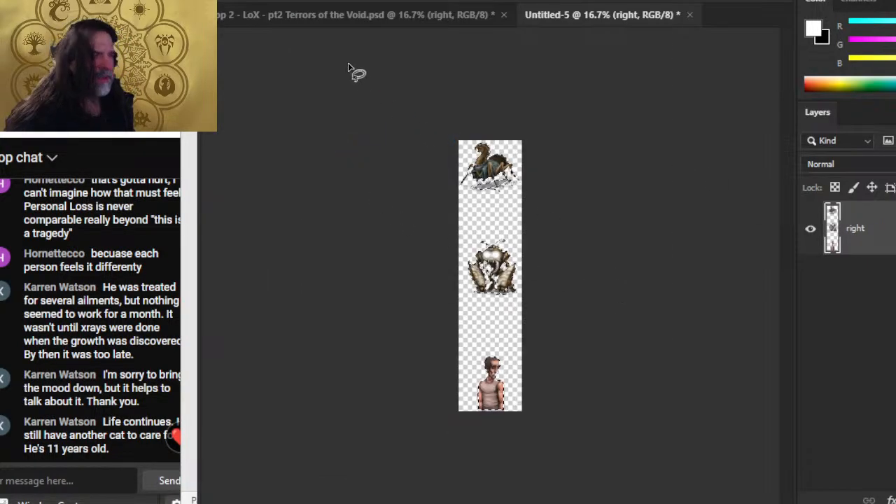
Set the canvas size of the right artwork to 1.5 inches wide and 6.5 inches high
key("alt+i")
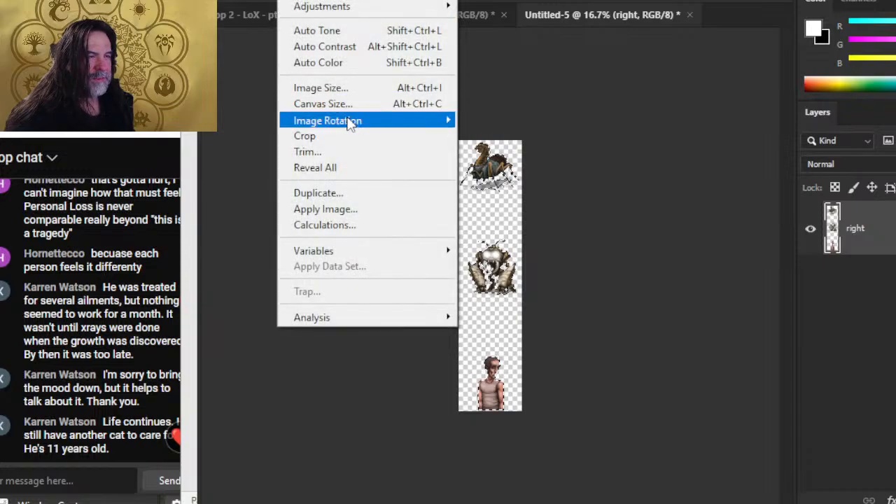
left_click(332, 104)
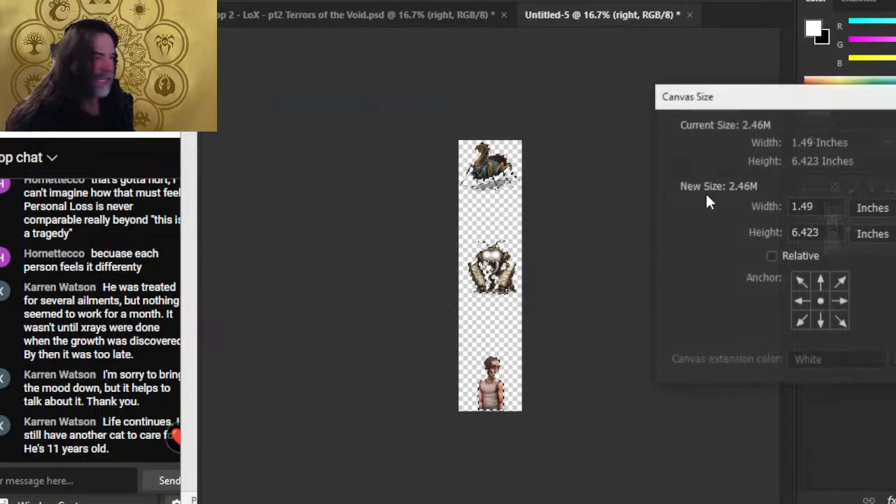
double_click(834, 206)
type("1.5")
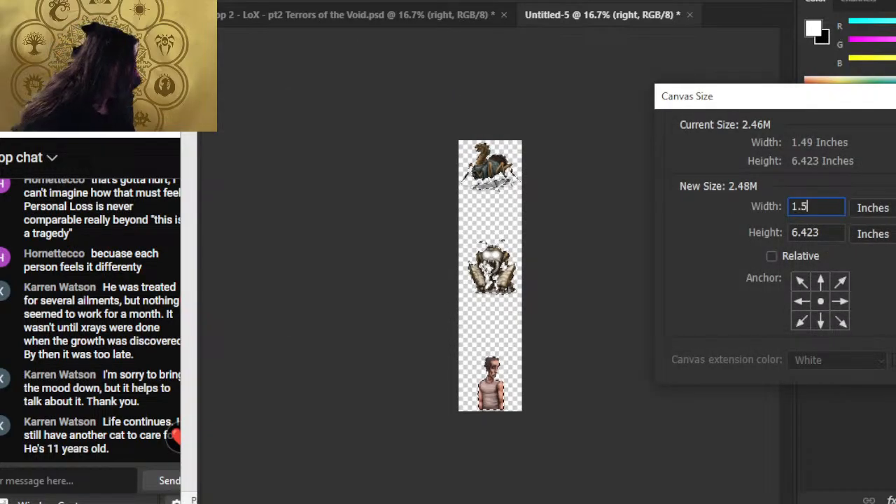
key("Tab")
key("Right")
key("BackSpace")
key("BackSpace")
key("BackSpace")
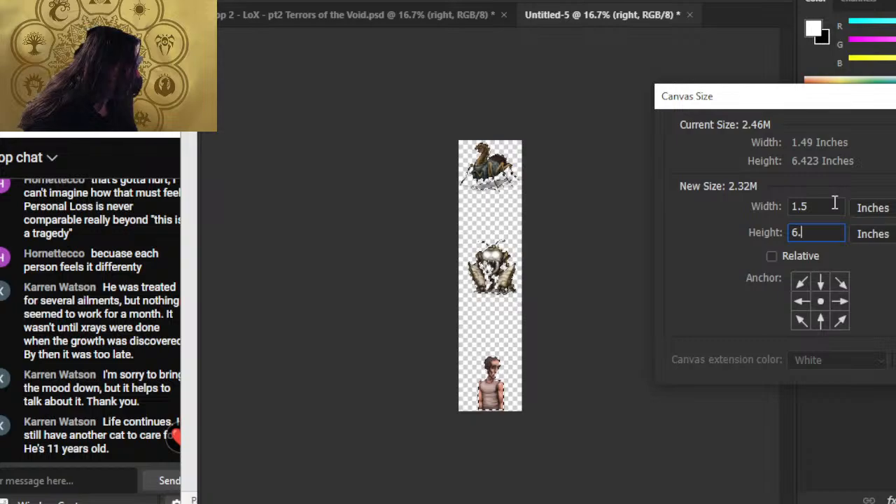
type("5")
key("Return")
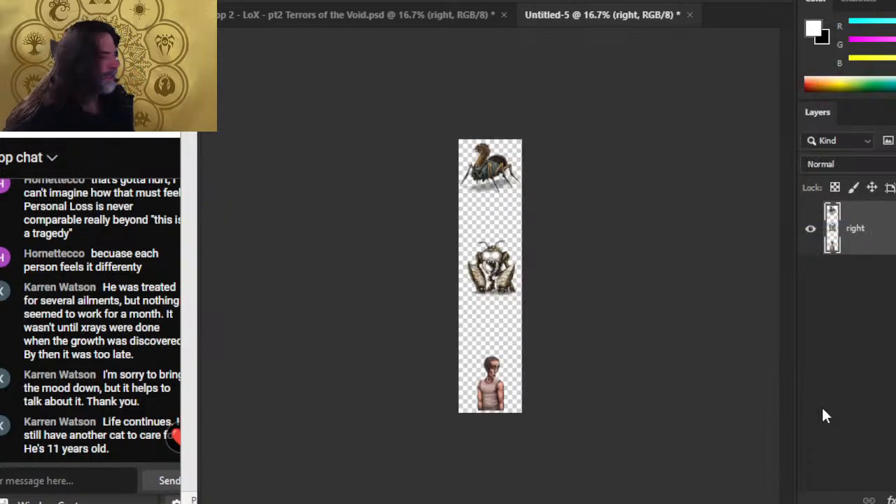
Start saving the right artwork under a new file with PNG as the file type
key("alt+Tab")
key("alt+Tab")
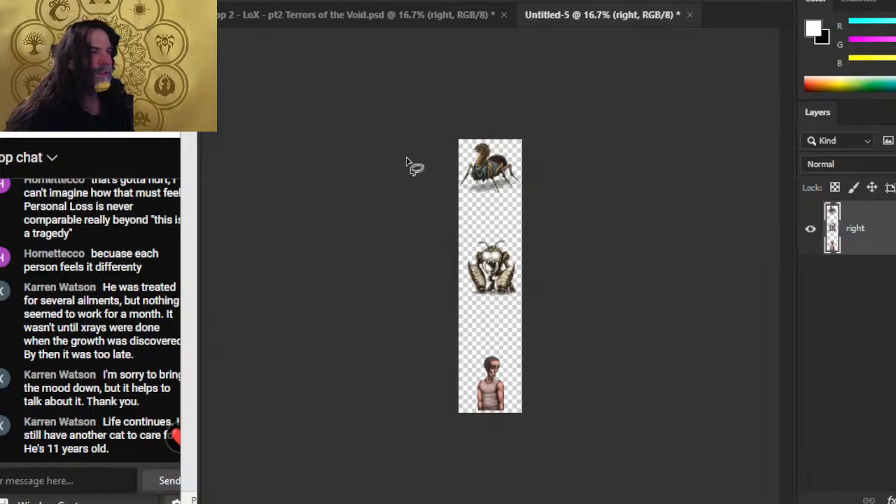
left_click(249, 2)
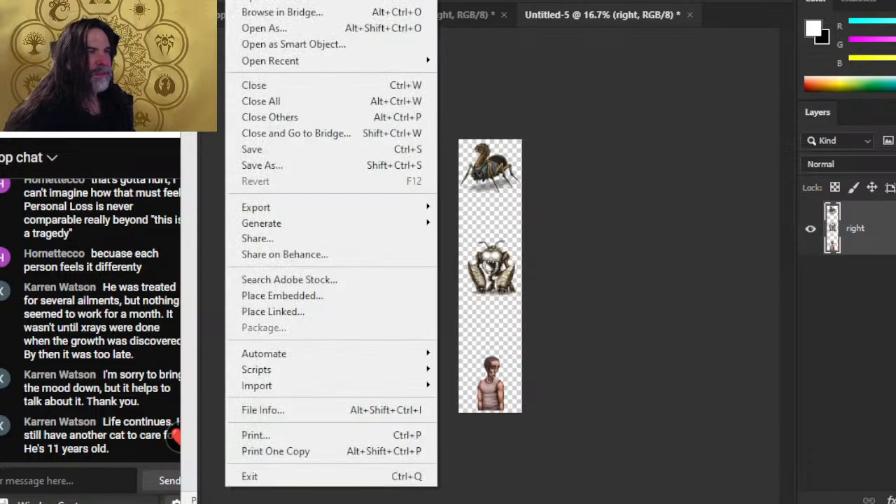
left_click(341, 166)
left_click(644, 406)
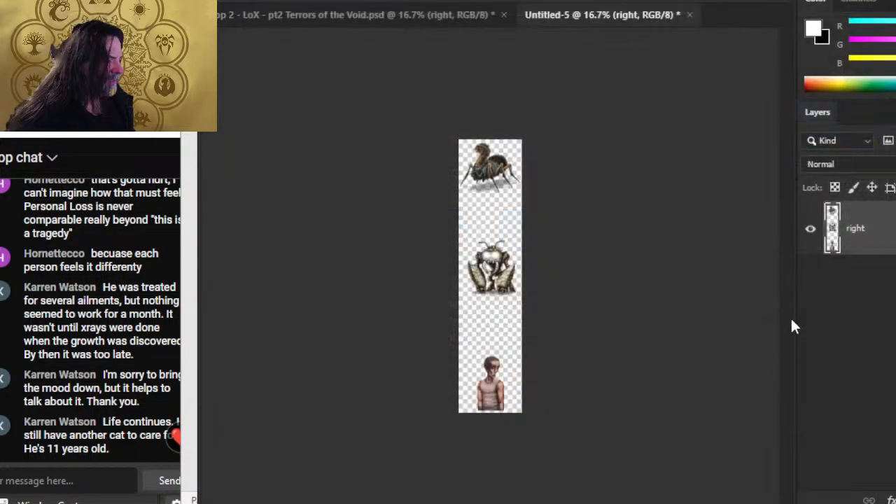
left_click(468, 353)
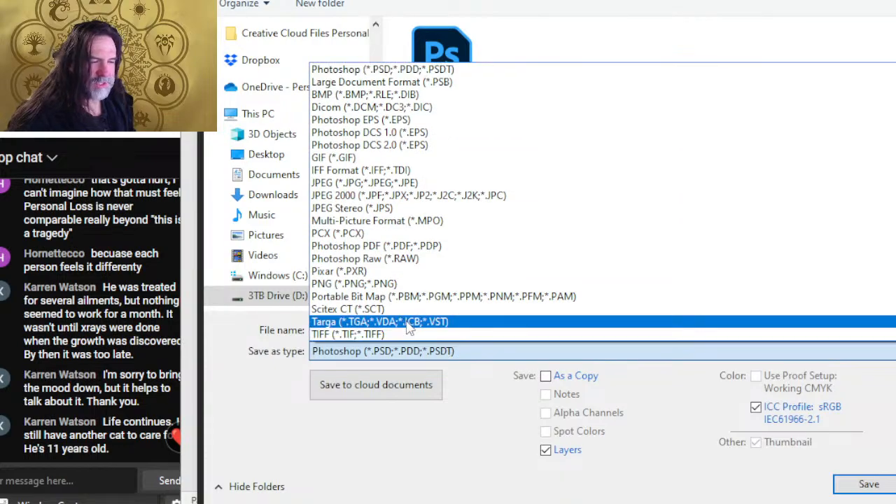
left_click(390, 292)
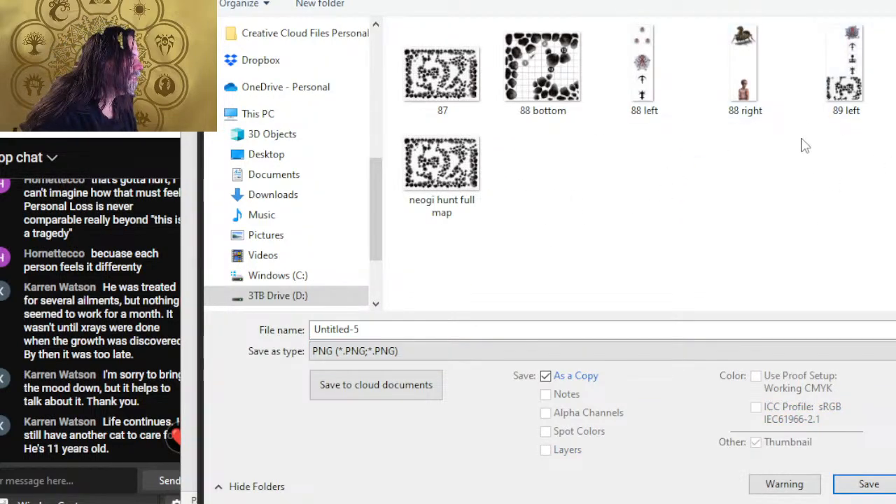
Name the PNG copy "89 right" and save it with the smallest file size option
left_click(841, 112)
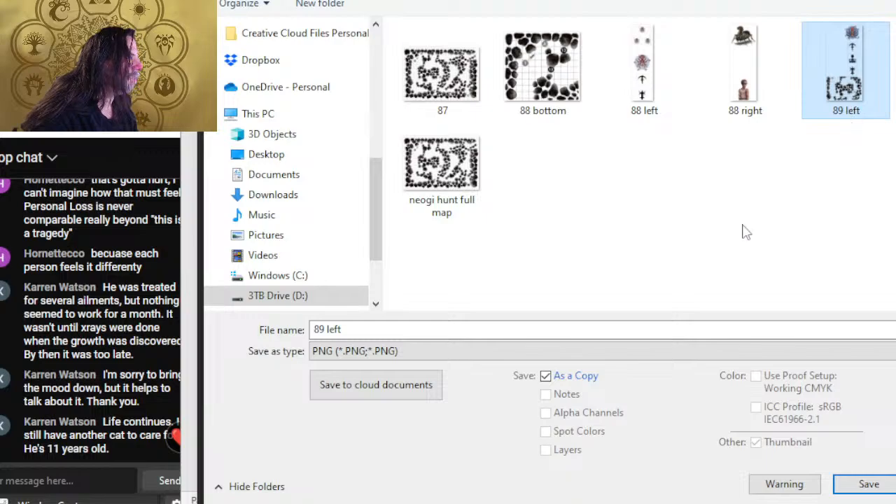
left_click(594, 329)
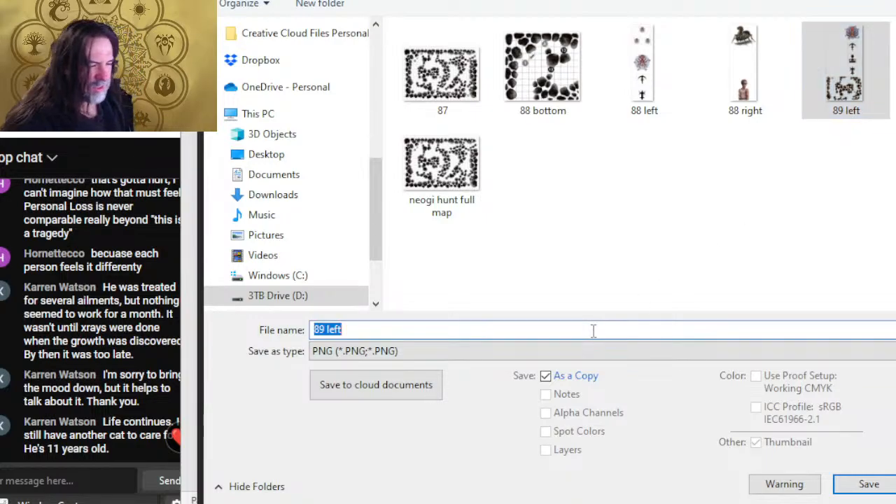
left_click(594, 329)
key("BackSpace")
key("BackSpace")
key("BackSpace")
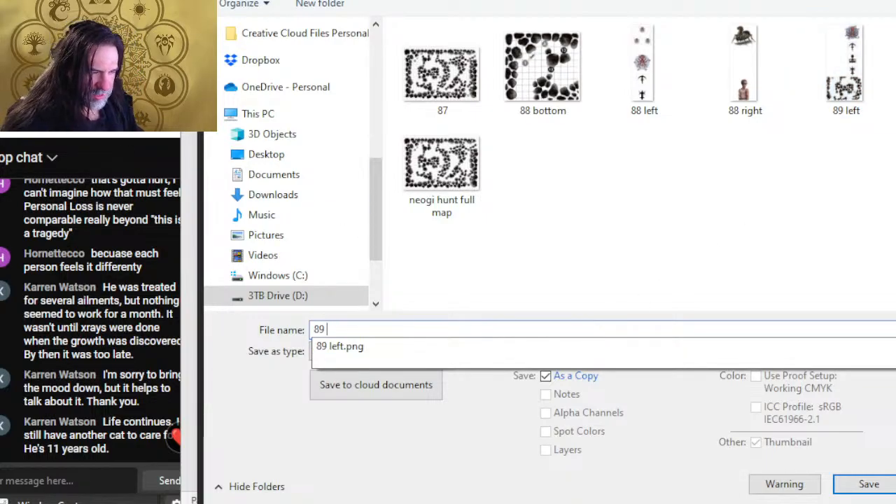
type("right")
key("Return")
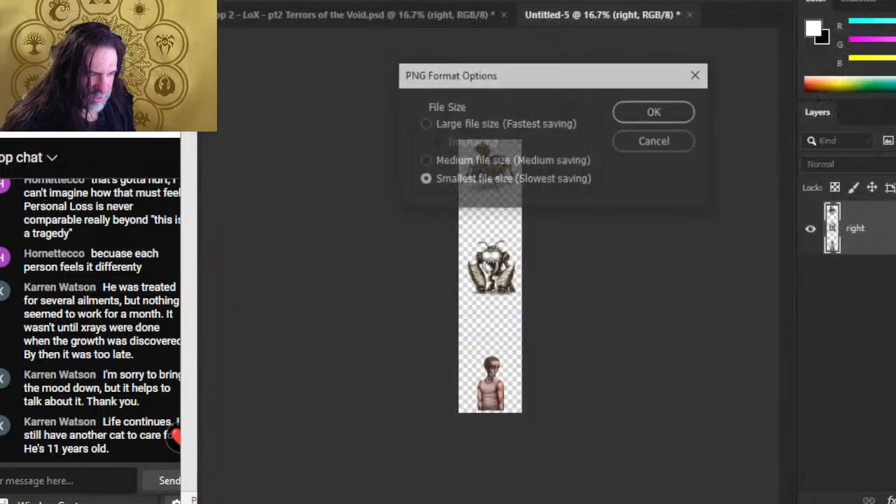
left_click(654, 113)
Check the canvas size of the right artwork
left_click(290, 0)
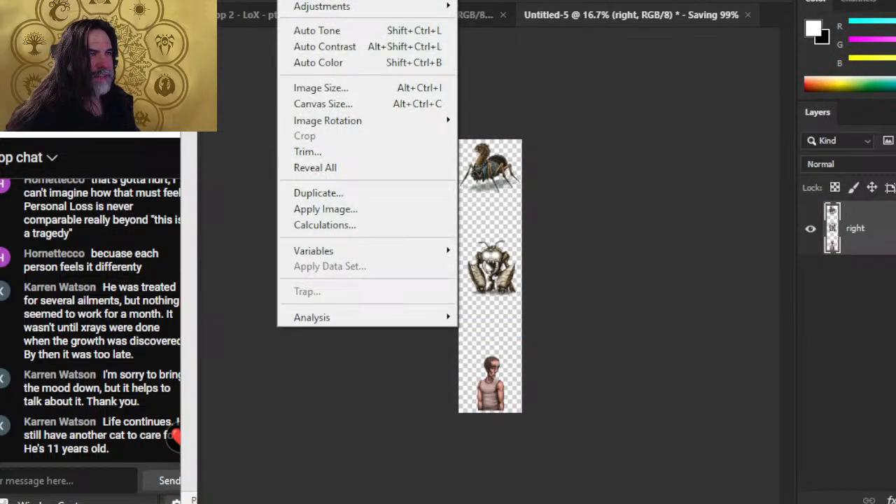
left_click(376, 105)
key("Escape")
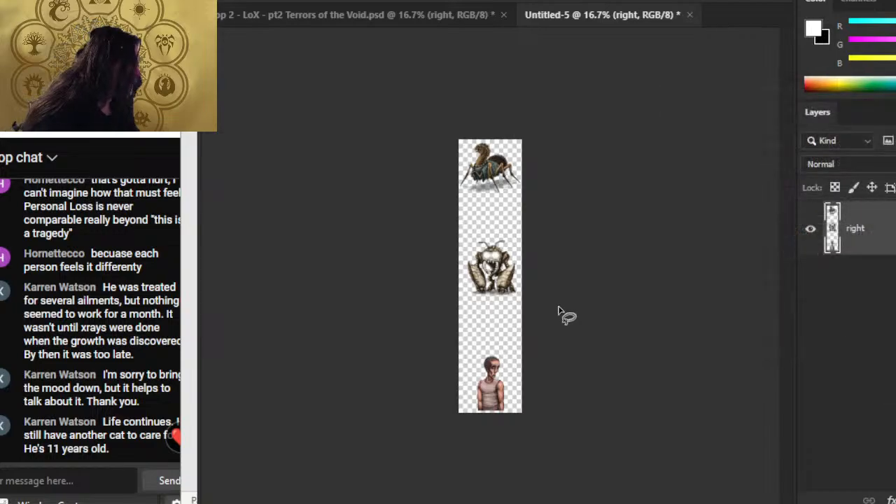
Switch to Word and draw a rectangle about 1.43 inches wide and 1.59 inches high beside page 89's Hulking Brutes text
key("alt+Tab")
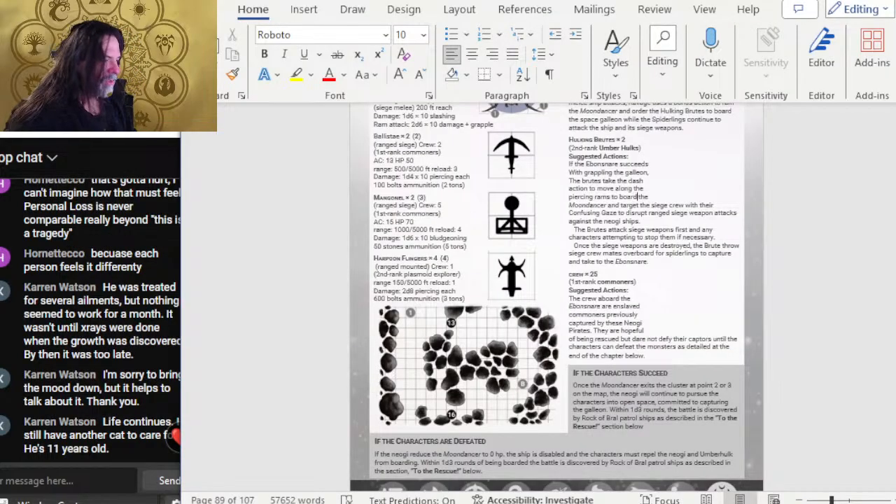
left_click(304, 9)
left_click(358, 35)
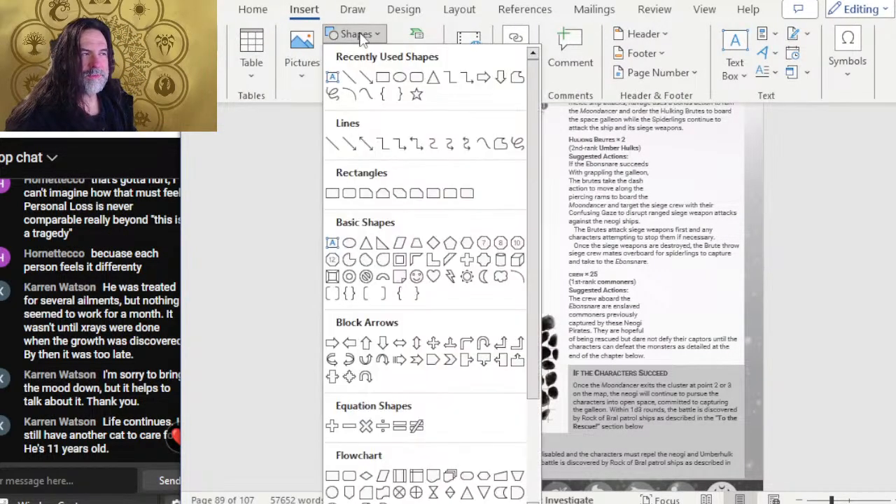
left_click(383, 78)
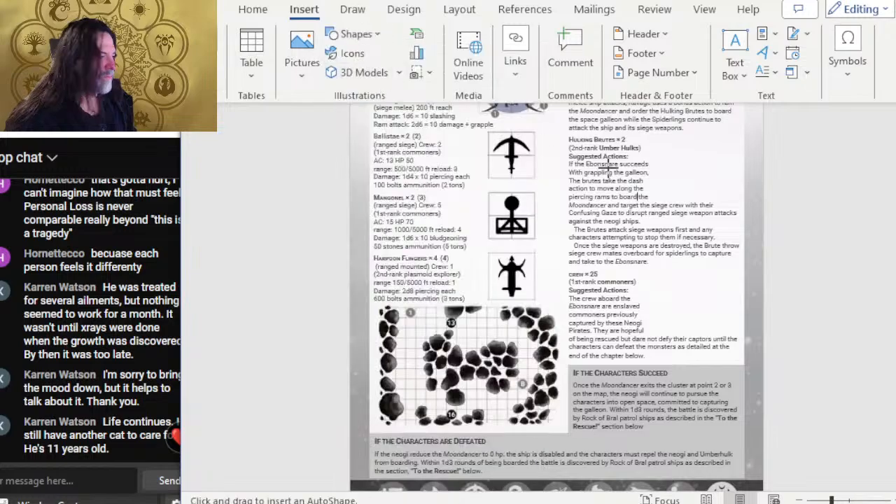
left_click_drag(656, 160, 728, 237)
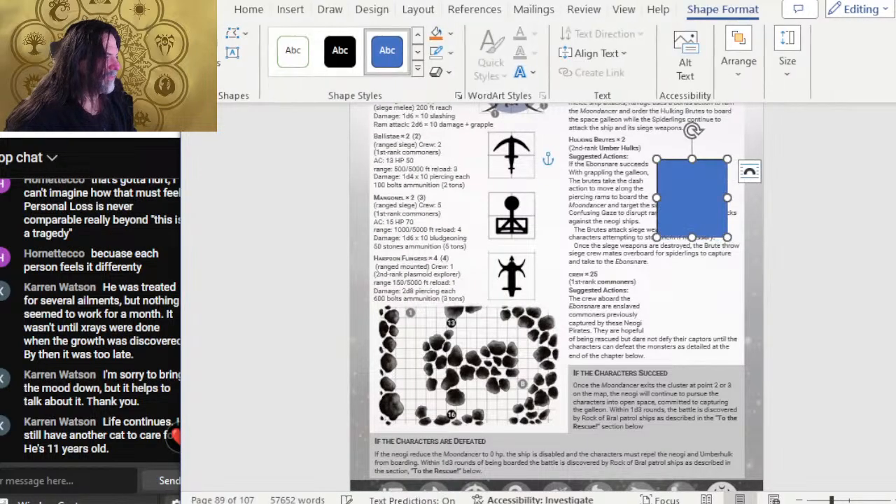
Set the rectangle's height to 6.5 inches and its width to 1.5 inches
left_click(788, 61)
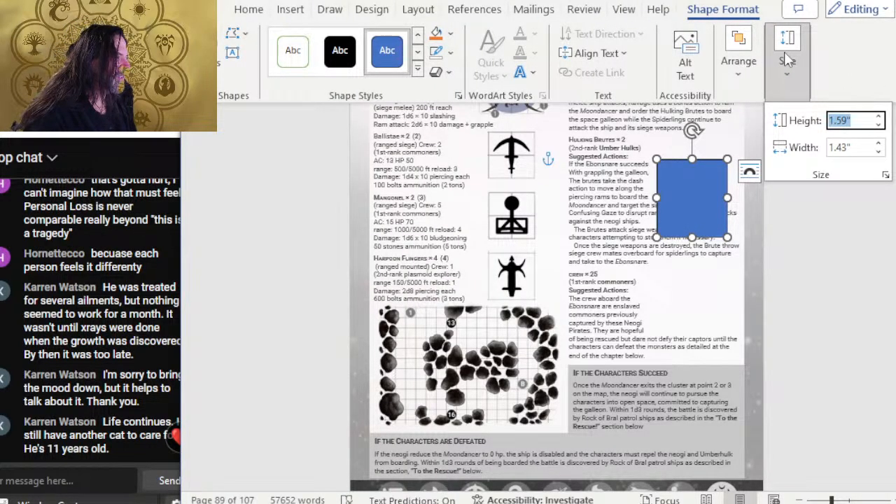
type("1.5")
key("Tab")
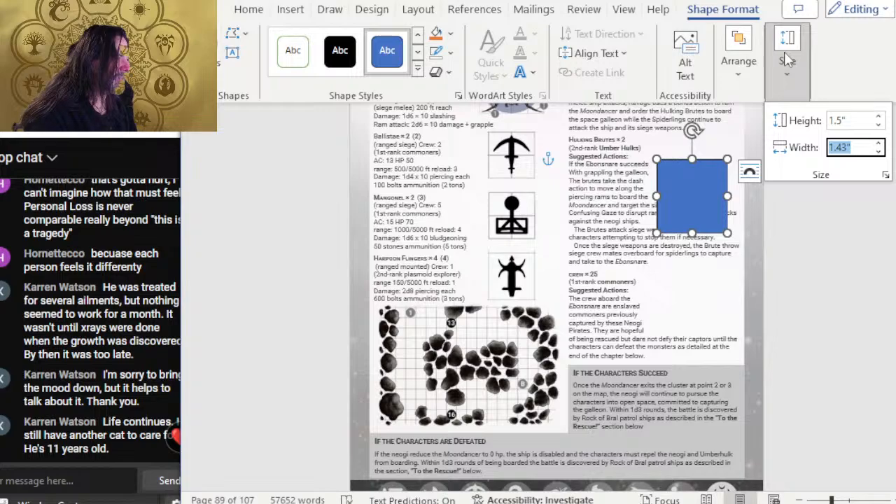
key("shift+Tab")
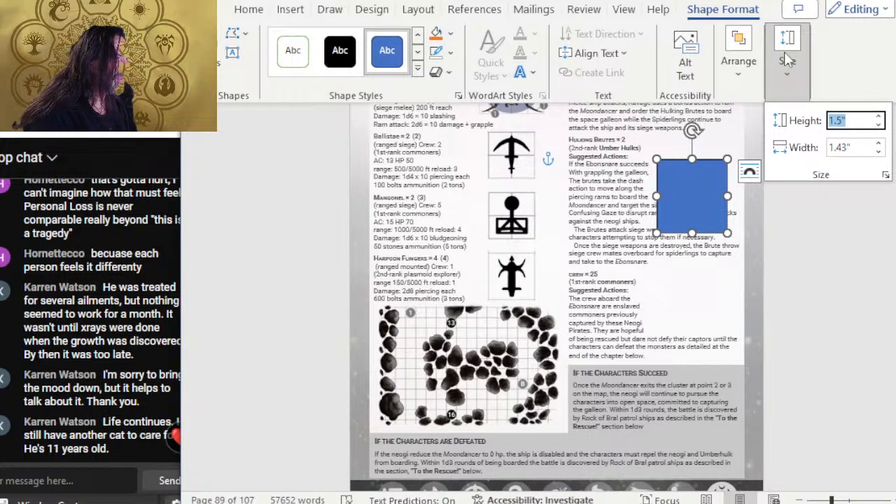
type("6.5")
key("Tab")
type("1.")
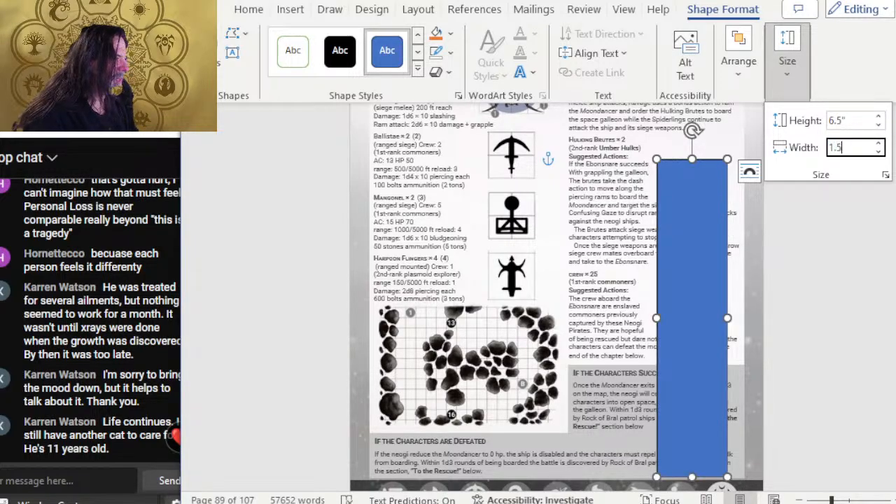
type("5")
key("Return")
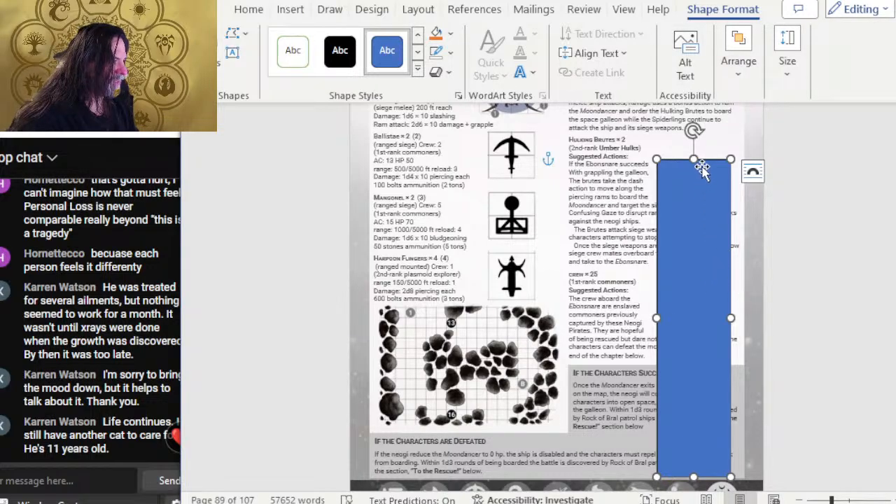
Move the rectangle up along the outer edge of the right text column, starting beside the Ship-Master Ravage entry
left_click_drag(705, 163, 709, 140)
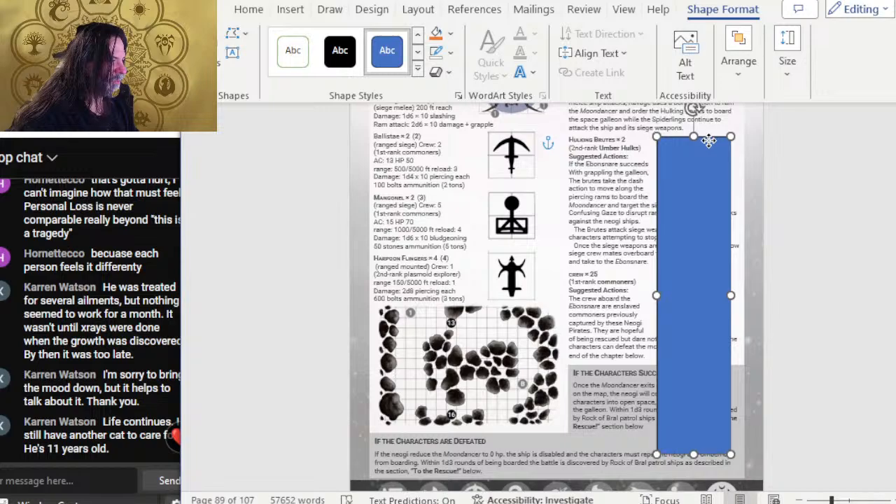
key("alt+Tab")
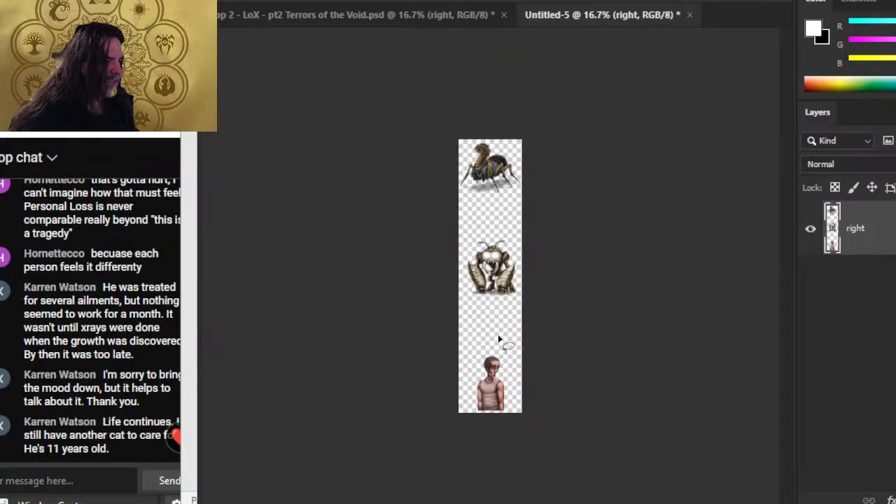
key("alt+Tab")
scroll(660, 315, "up", 2)
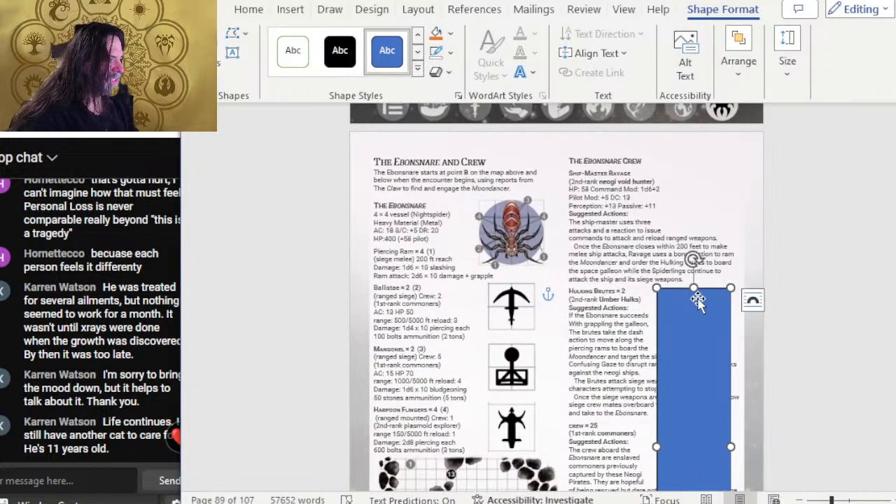
left_click_drag(702, 299, 714, 178)
scroll(683, 256, "down", 5)
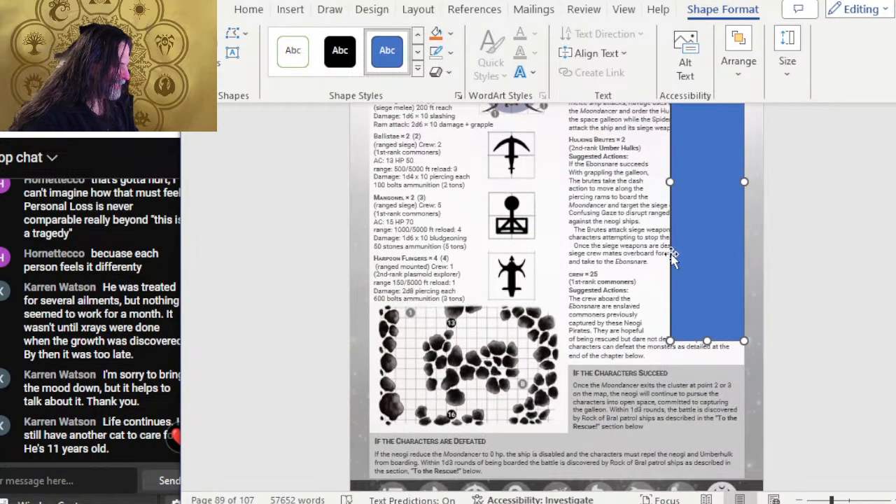
Nudge the rectangle slightly left and up so it ends beside the last narrow lines of the crew entry
key("Left")
key("Left")
key("Left")
key("Left")
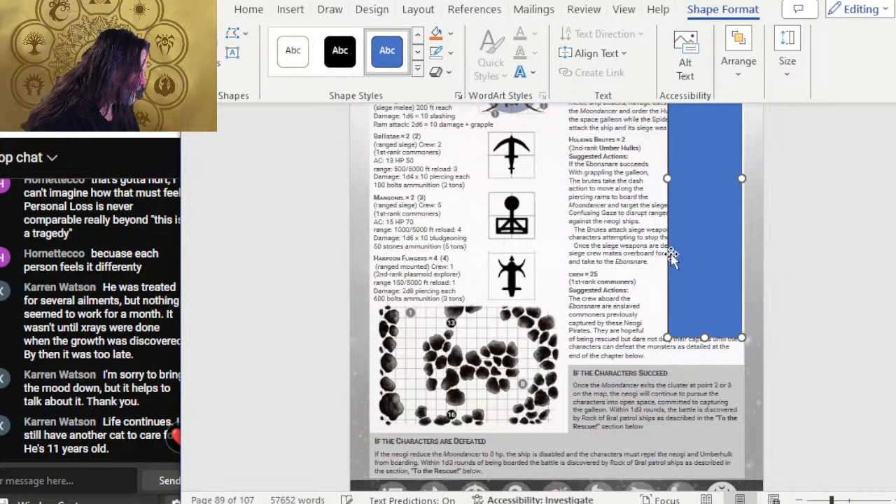
key("Right")
key("Right")
key("Right")
key("Right")
key("Right")
key("ctrl+Left")
key("ctrl+Left")
key("ctrl+Left")
key("ctrl+Left")
key("ctrl+Left")
key("ctrl+Left")
key("ctrl+Left")
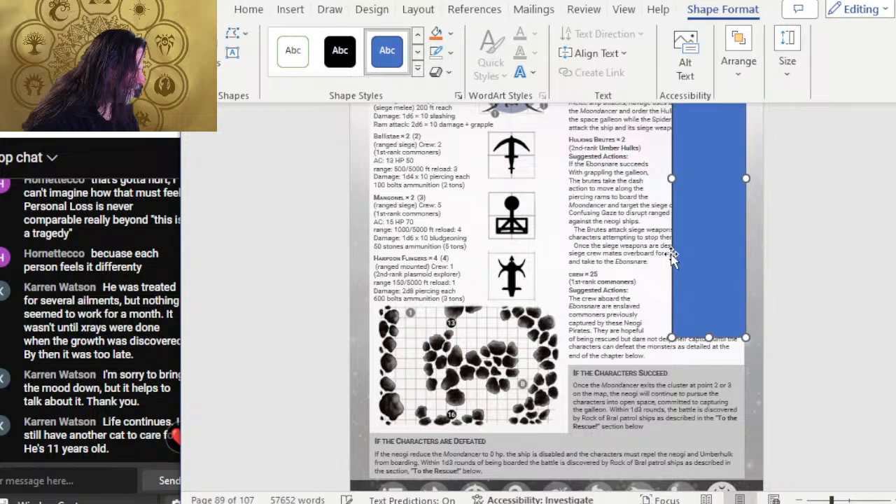
key("ctrl+Left")
key("ctrl+Left")
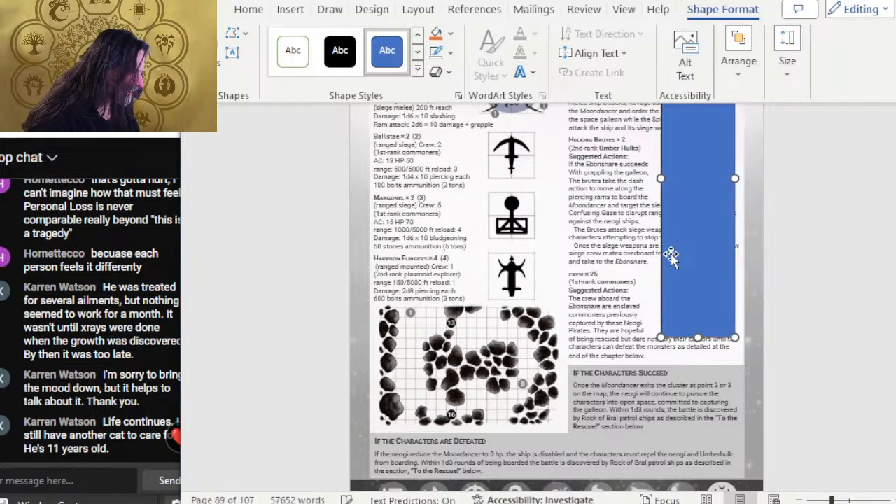
key("ctrl+Up")
key("ctrl+Up")
key("ctrl+Up")
key("ctrl+Up")
key("ctrl+Left")
key("ctrl+Left")
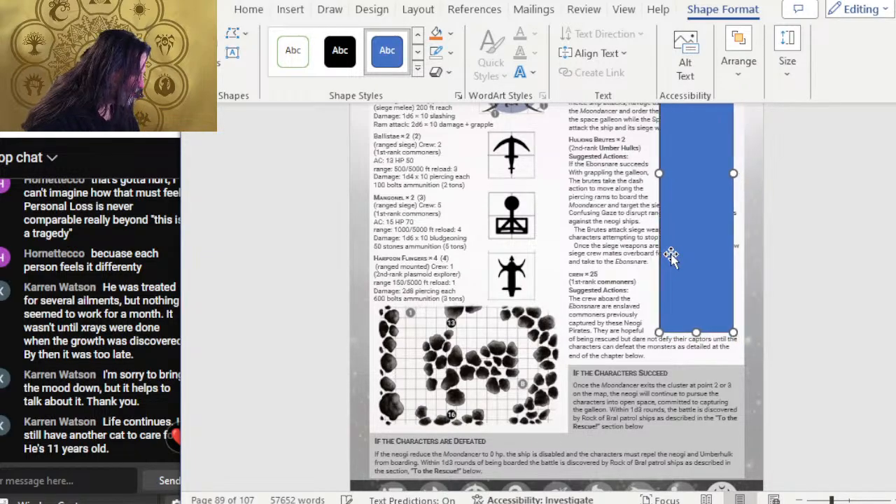
Remove the outline from the blue rectangle
right_click(671, 256)
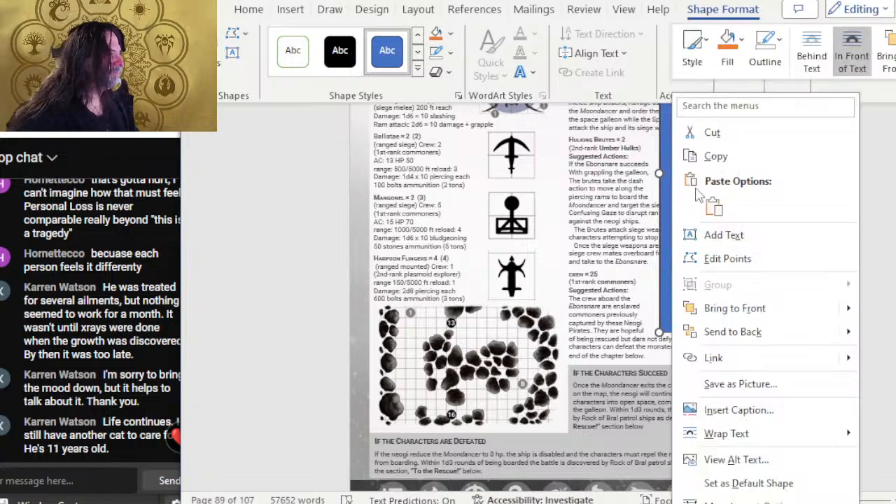
left_click(766, 53)
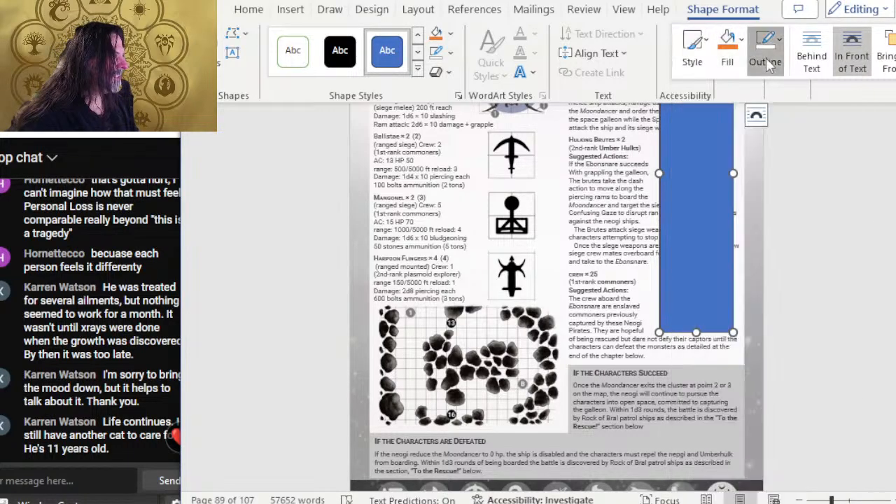
left_click(778, 289)
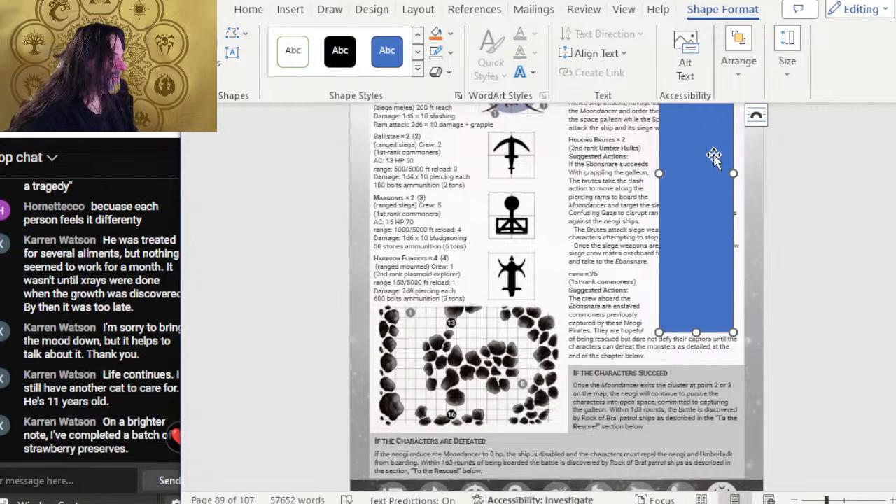
Fill the rectangle with the picture file "89 right" and check the three creature illustrations against the column text
right_click(707, 151)
left_click(770, 54)
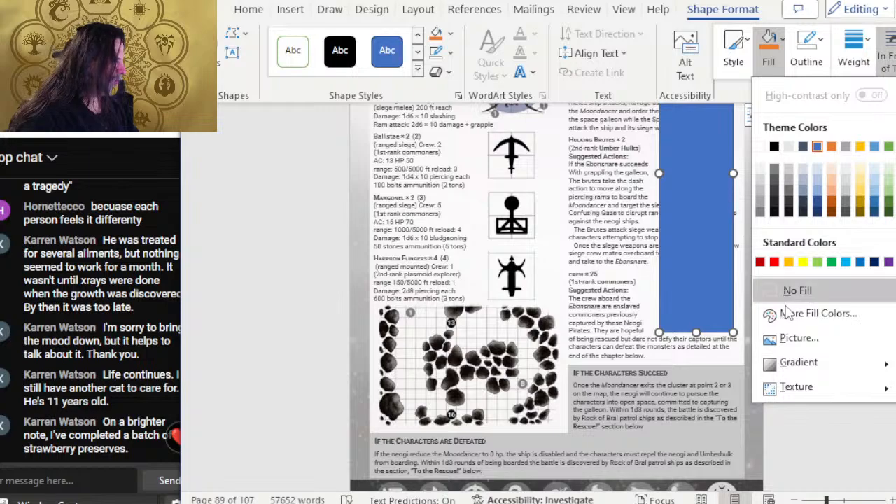
left_click(792, 337)
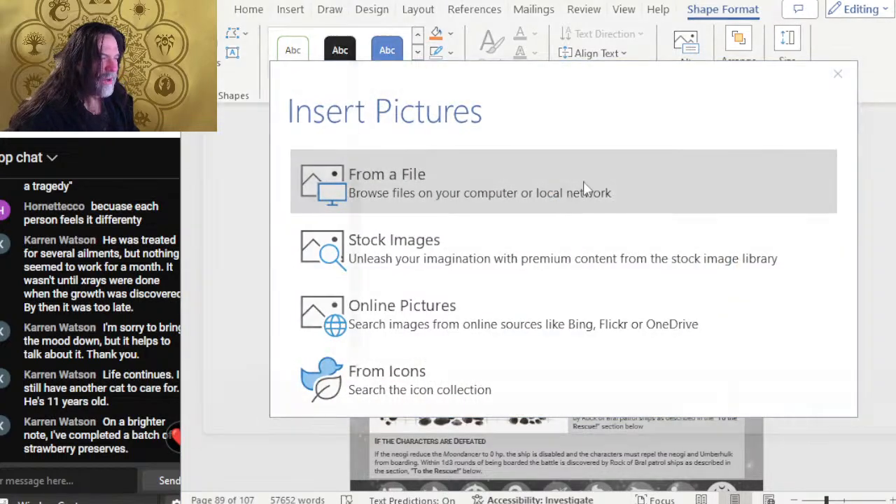
left_click(583, 183)
double_click(869, 105)
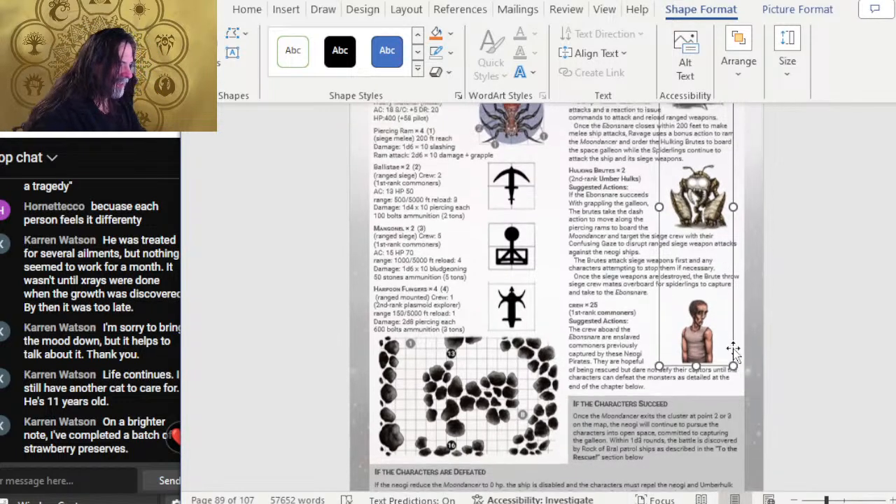
scroll(735, 349, "up", 1)
scroll(732, 349, "up", 2)
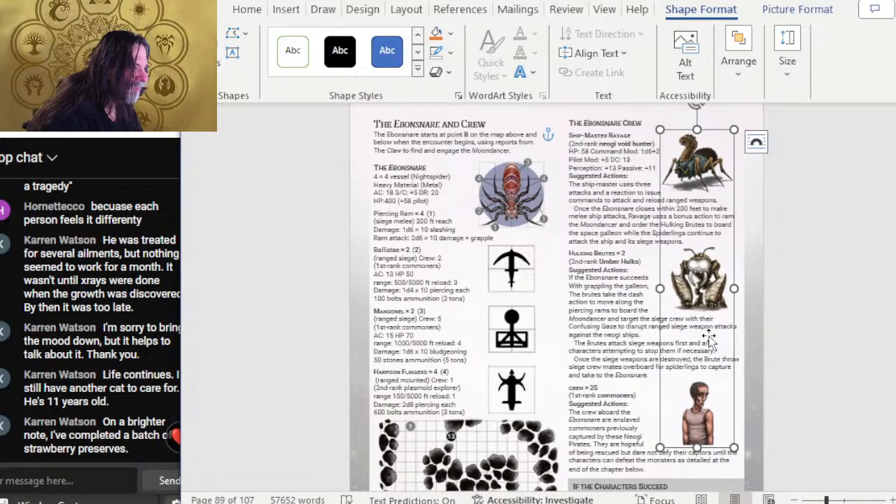
Deselect the placed artwork and compare page 89's creature illustrations with the spiderling crew artwork on page 88
left_click(620, 302)
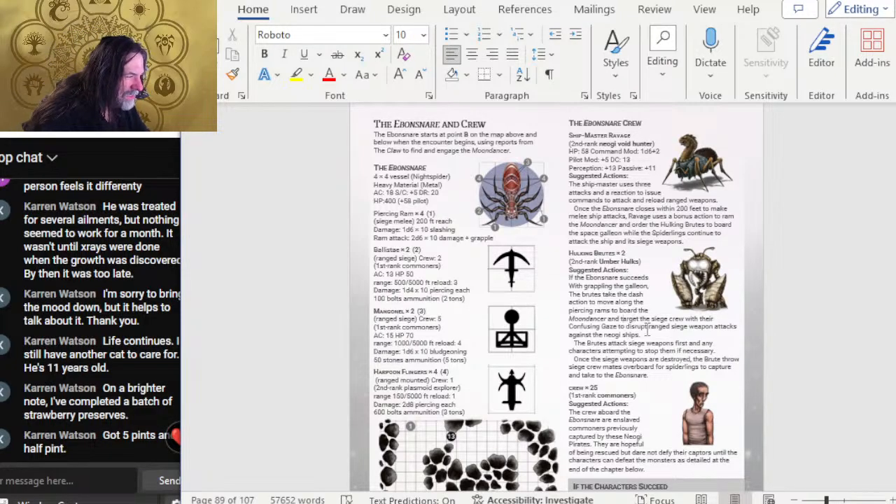
scroll(703, 368, "up", 1)
scroll(701, 385, "down", 1)
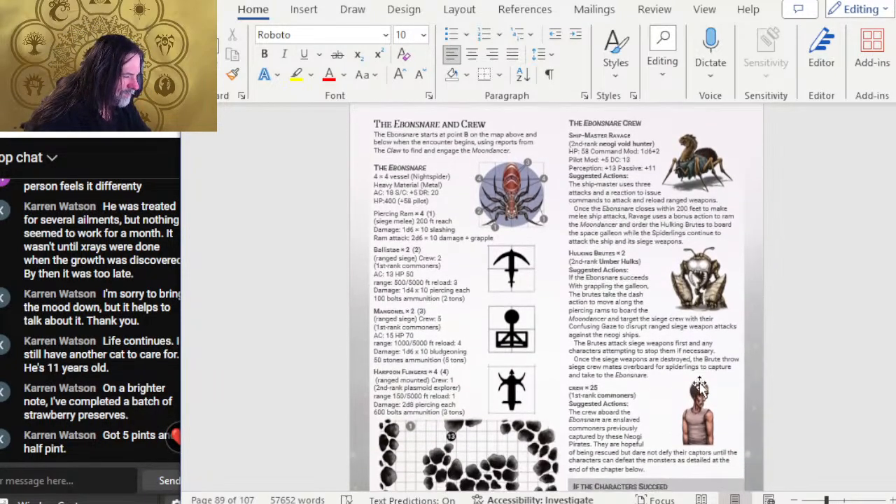
scroll(700, 398, "up", 8)
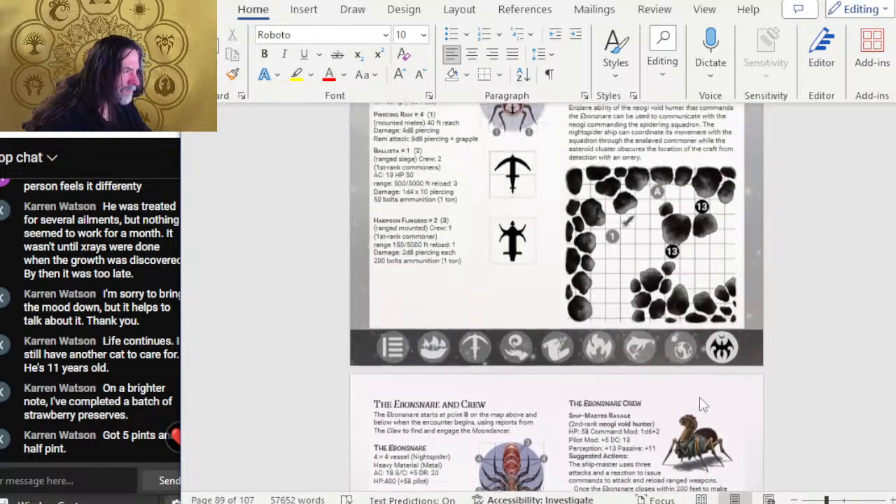
scroll(700, 398, "up", 4)
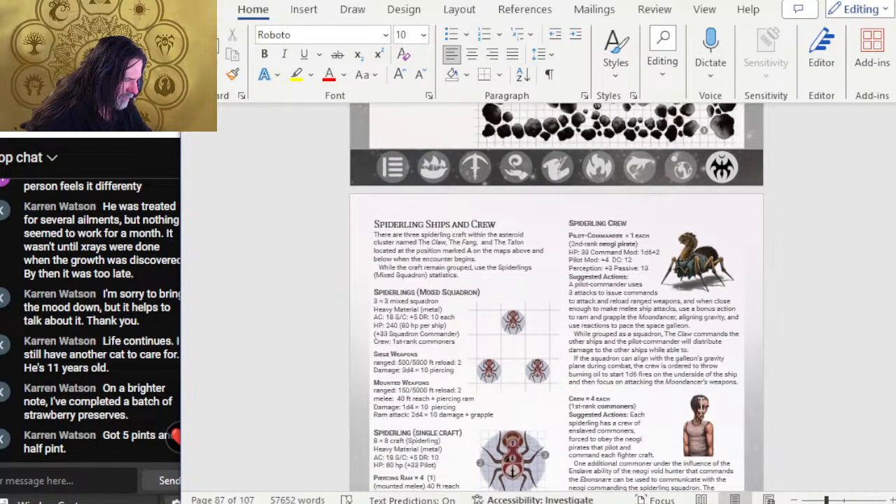
left_click(701, 405)
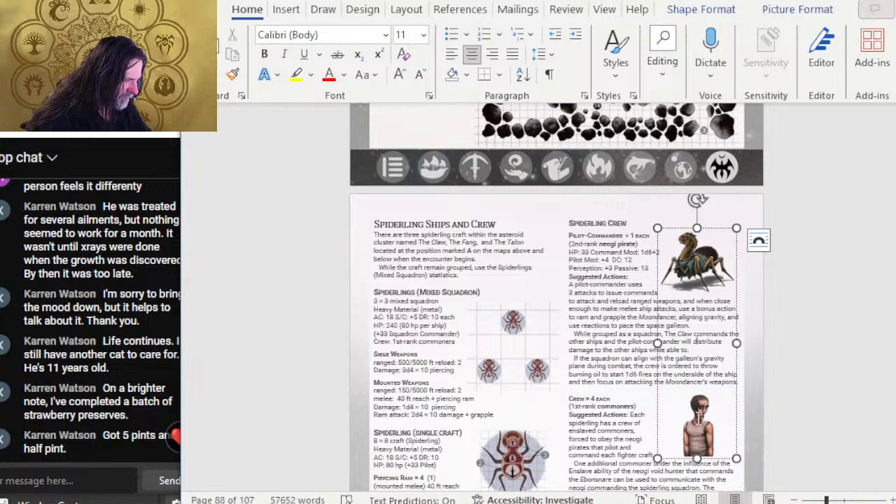
scroll(699, 395, "down", 1)
scroll(699, 394, "down", 15)
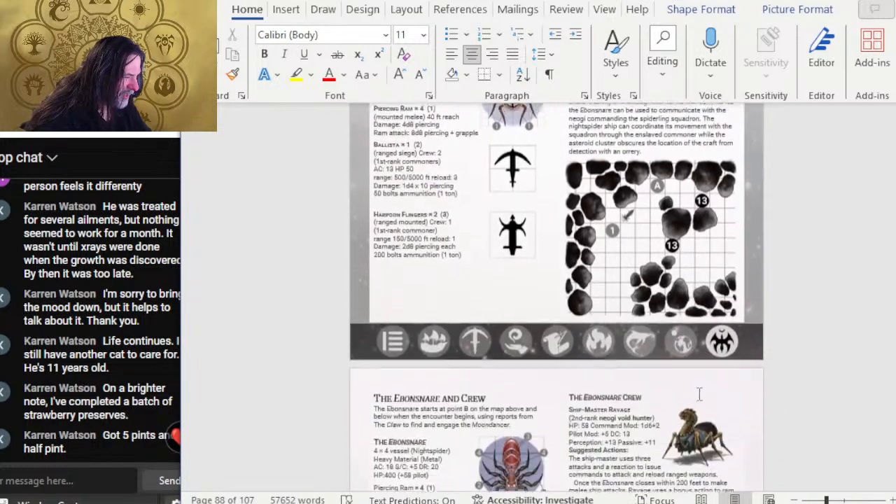
scroll(699, 394, "down", 10)
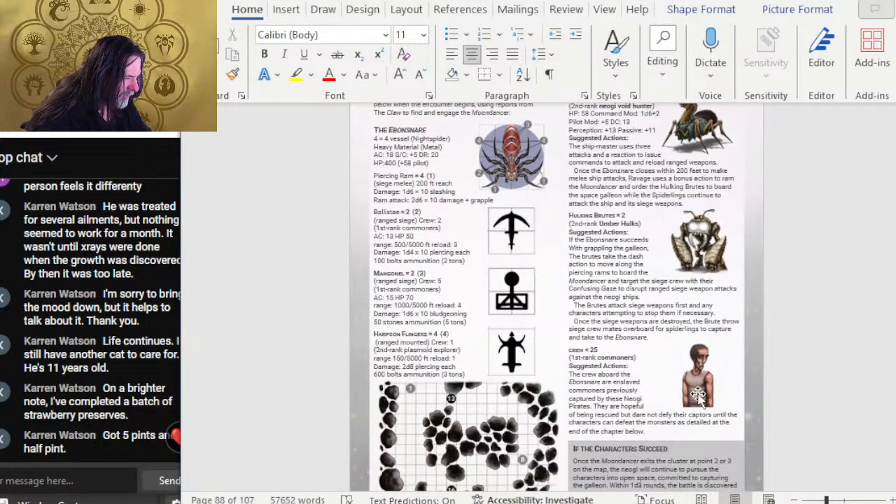
left_click(646, 383)
Survey the document's pages in a thumbnail overview and examine the text layout of the "To the Rescue!" page
scroll(694, 393, "down", 5)
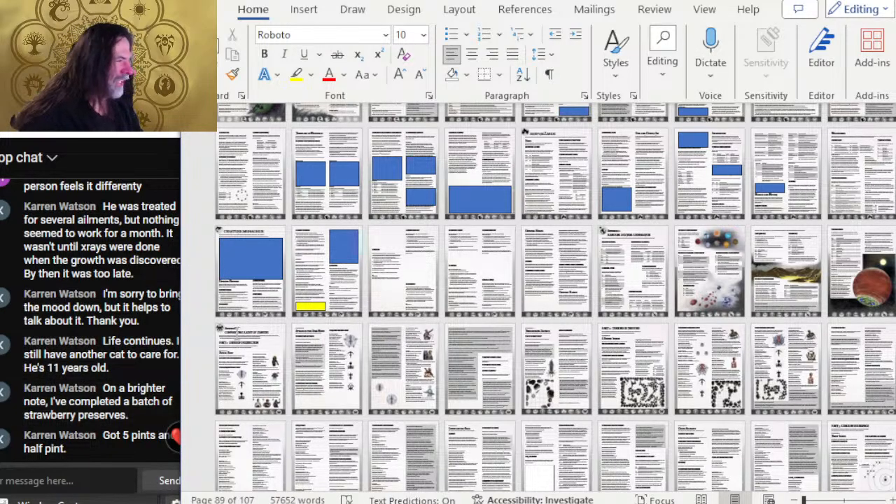
scroll(242, 355, "down", 1)
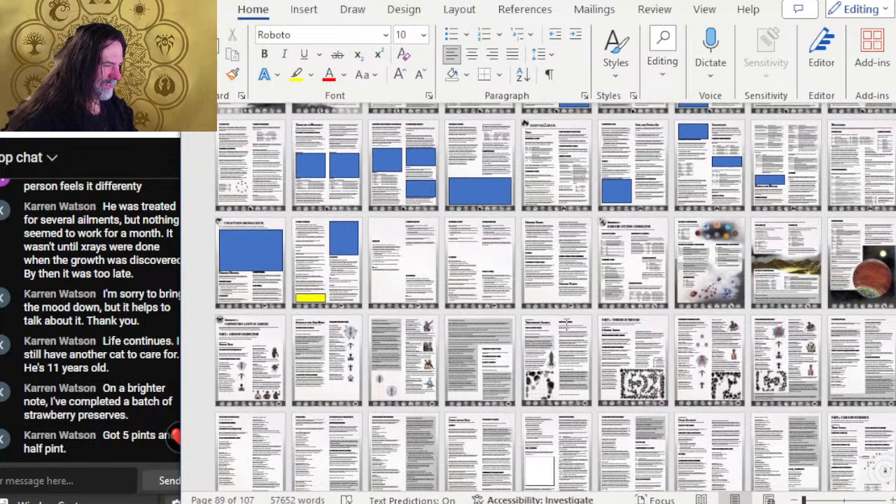
scroll(796, 275, "down", 1)
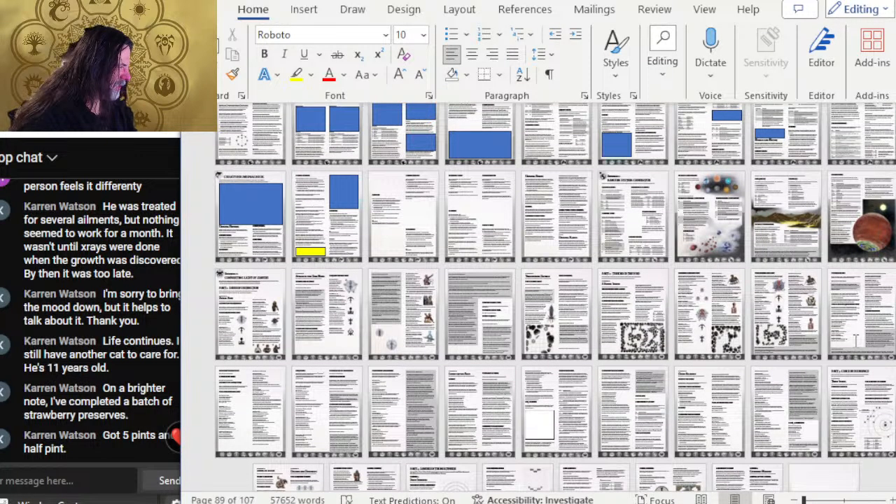
scroll(856, 342, "up", 5)
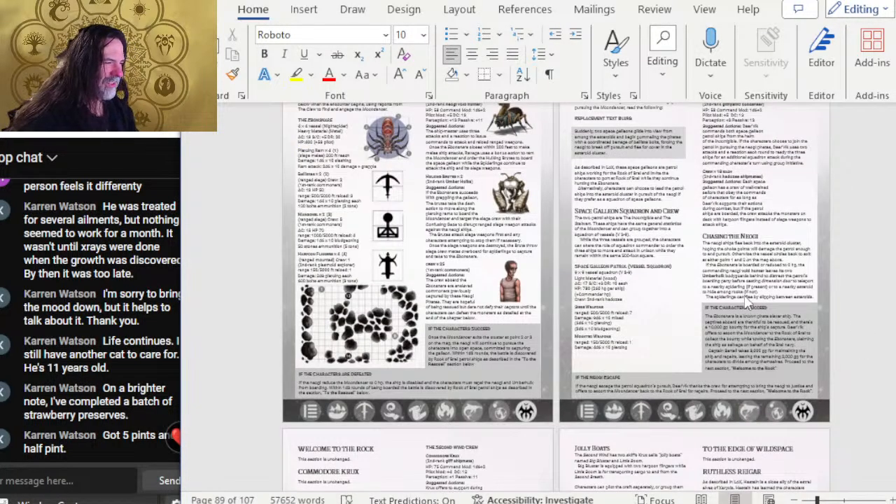
scroll(748, 301, "up", 3)
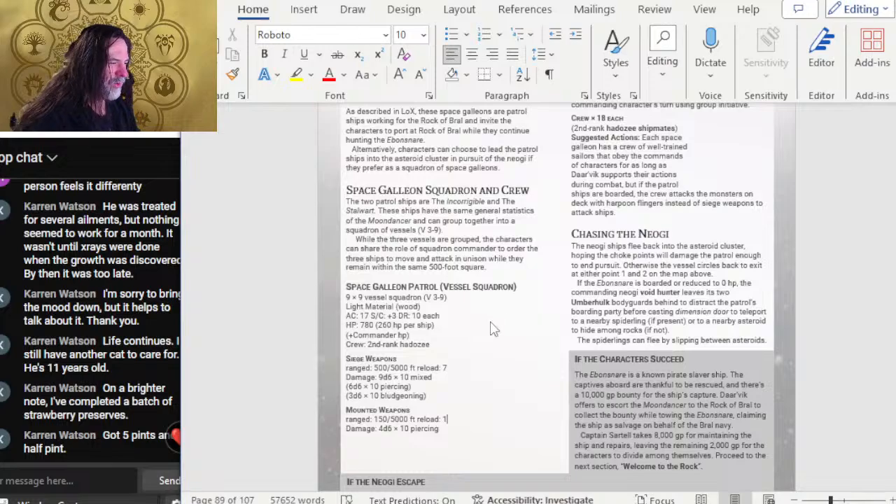
scroll(483, 313, "up", 3)
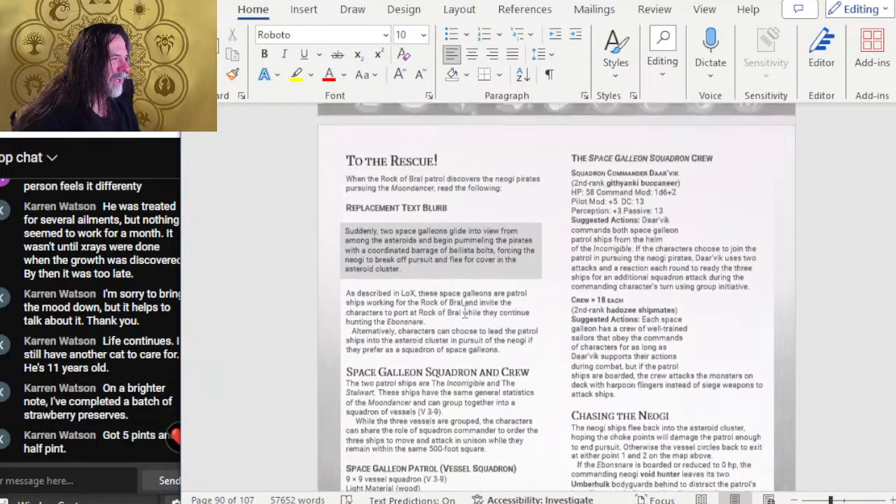
scroll(466, 313, "up", 2)
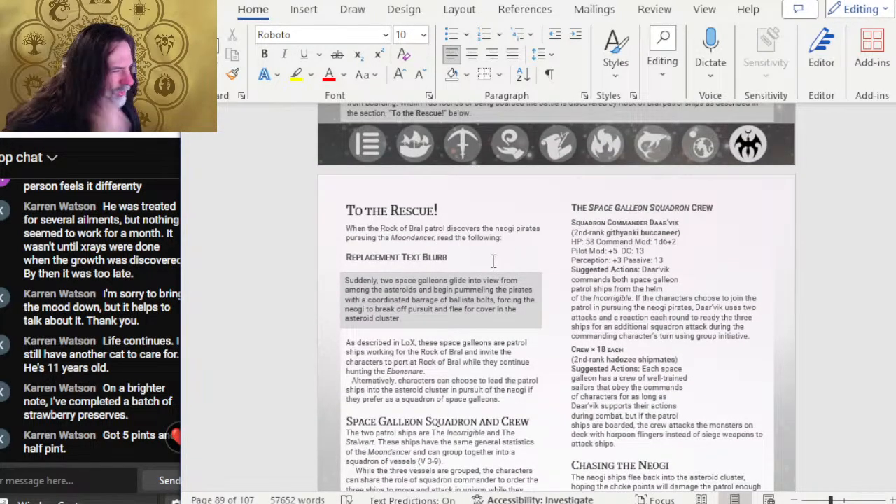
scroll(482, 228, "down", 10)
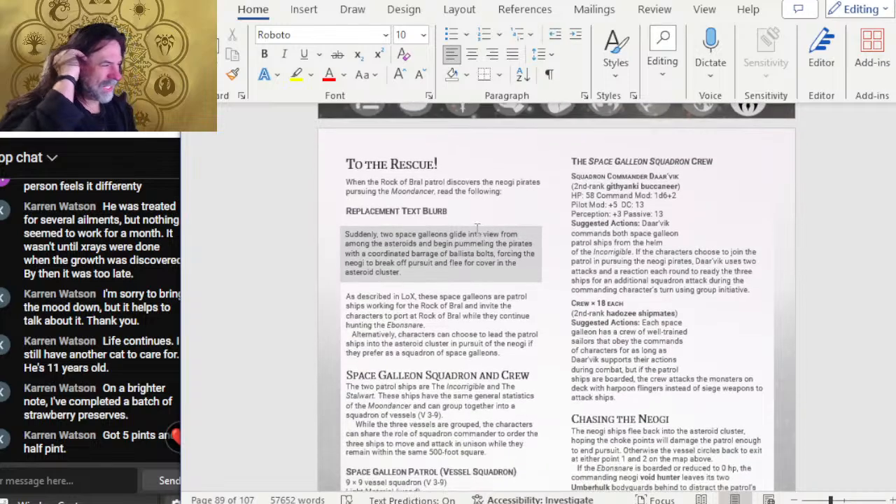
Review the preceding pages back to "Treacherous Salvage" and examine page 86's derelict ship artwork and local asteroid map
scroll(484, 245, "up", 10)
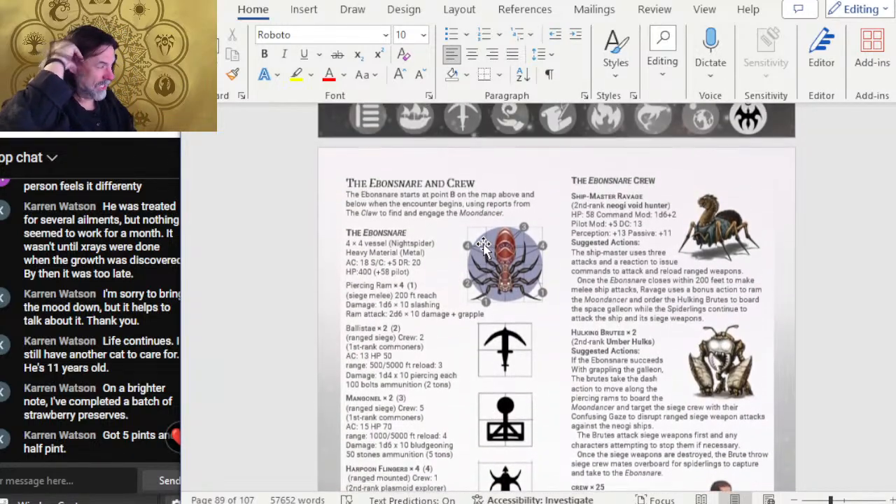
scroll(484, 245, "up", 15)
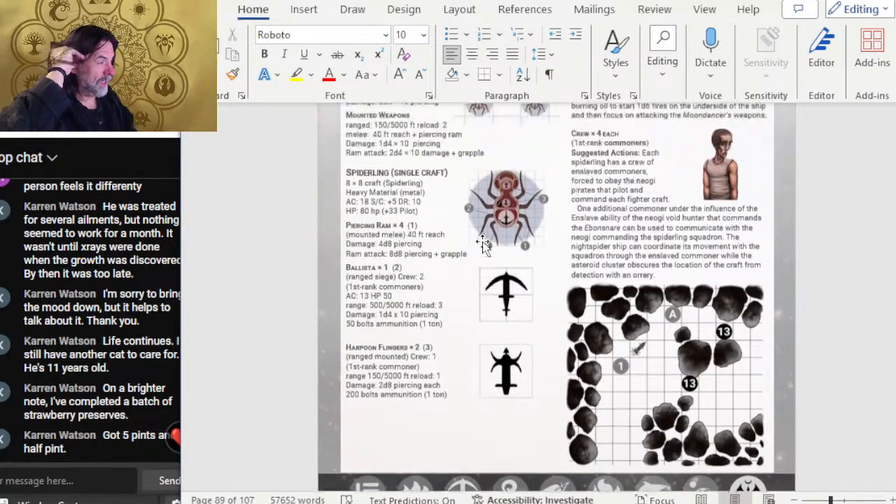
scroll(505, 240, "up", 15)
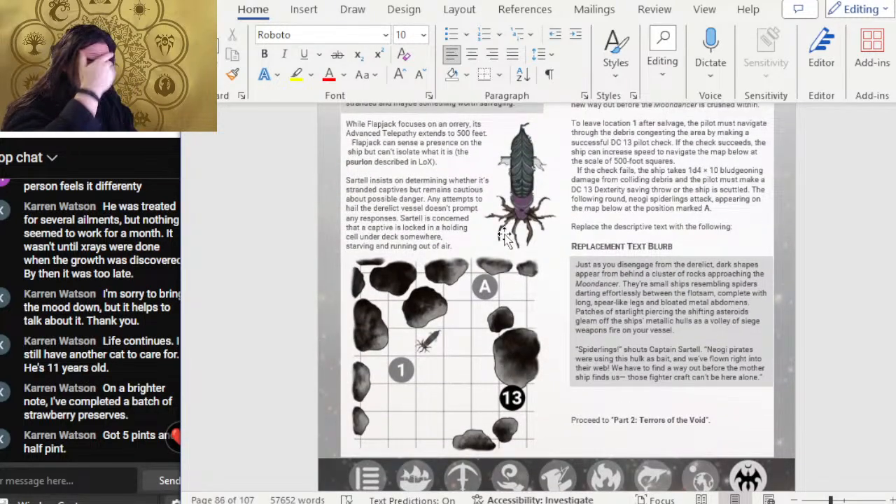
scroll(526, 220, "up", 2)
scroll(525, 220, "up", 4)
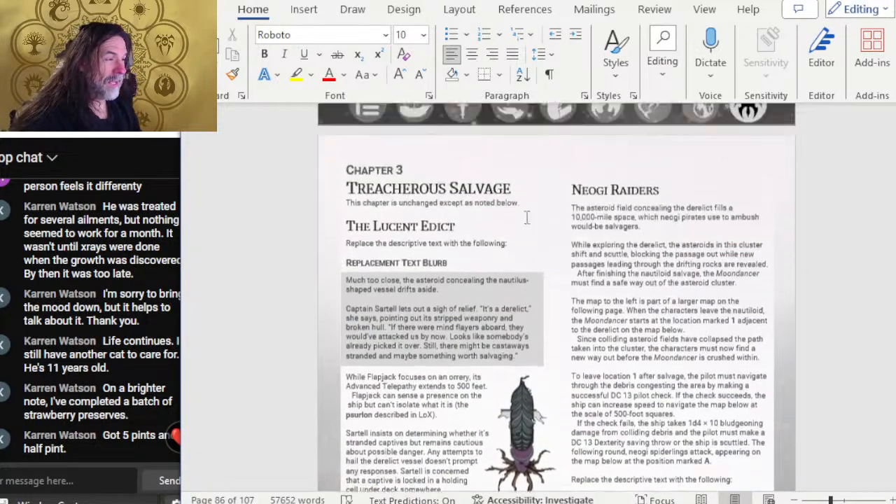
scroll(527, 217, "up", 2)
scroll(532, 221, "down", 6)
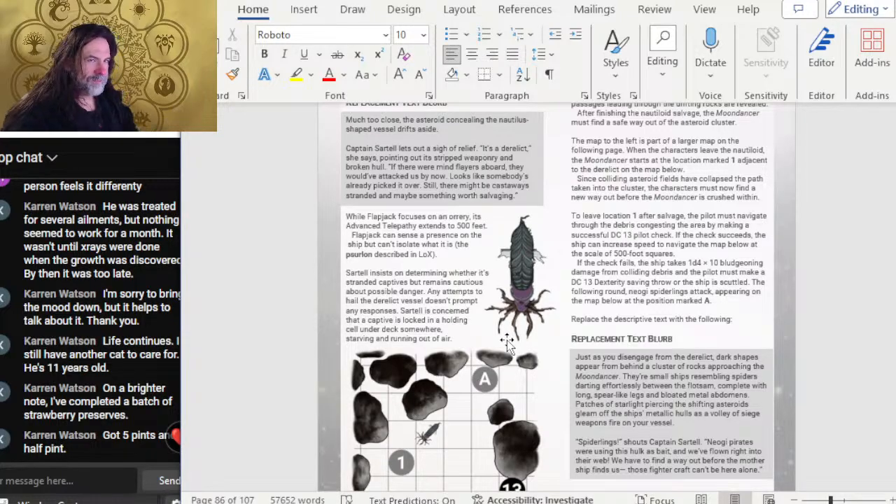
scroll(507, 344, "down", 3)
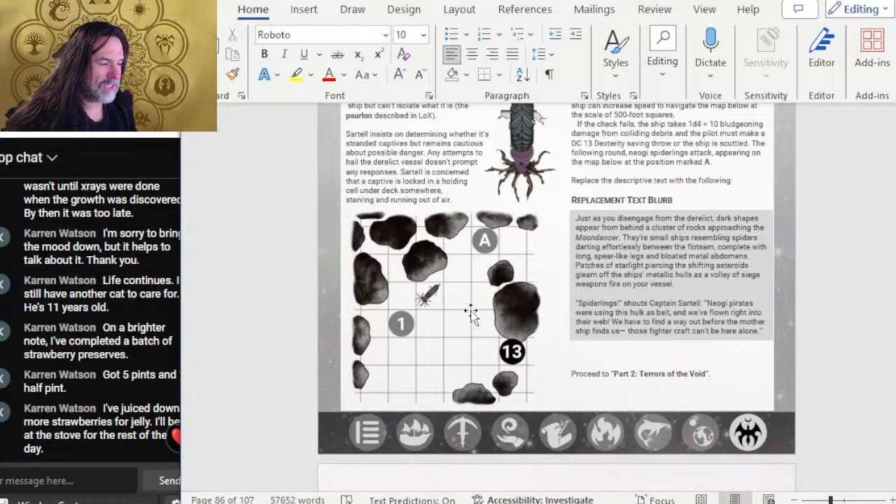
Examine page 87's asteroid cluster map up close, including its lettered positions, exits, choke points and the accompanying rules text
scroll(440, 280, "down", 15)
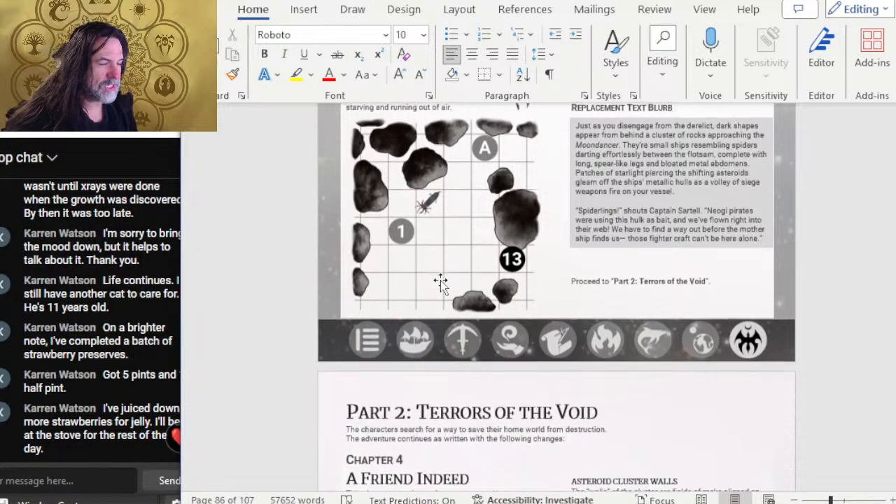
scroll(505, 324, "down", 1)
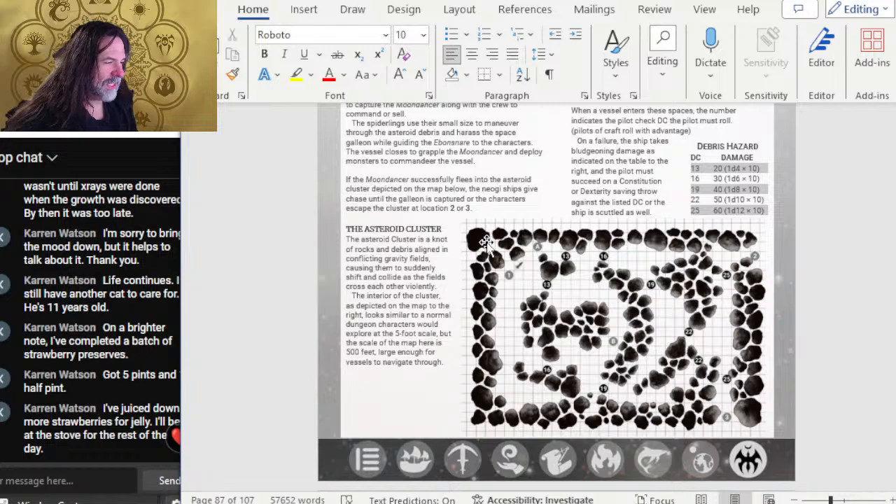
scroll(508, 262, "up", 3, "ctrl")
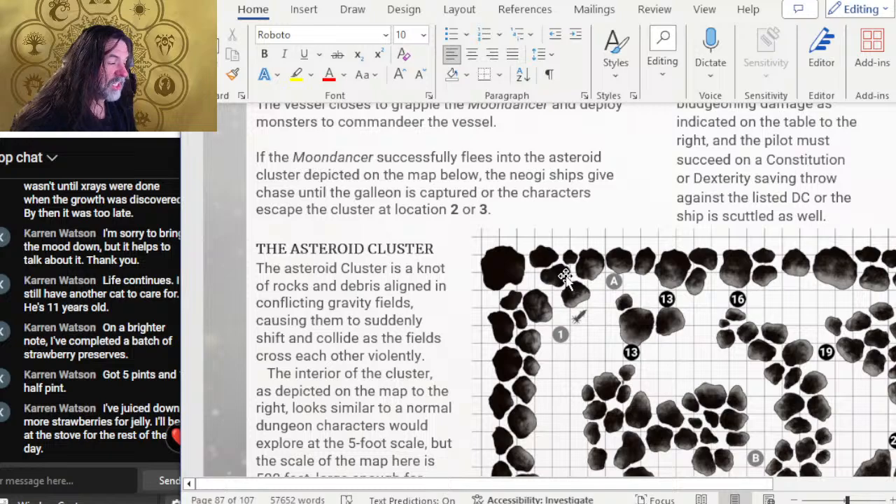
scroll(569, 280, "down", 2)
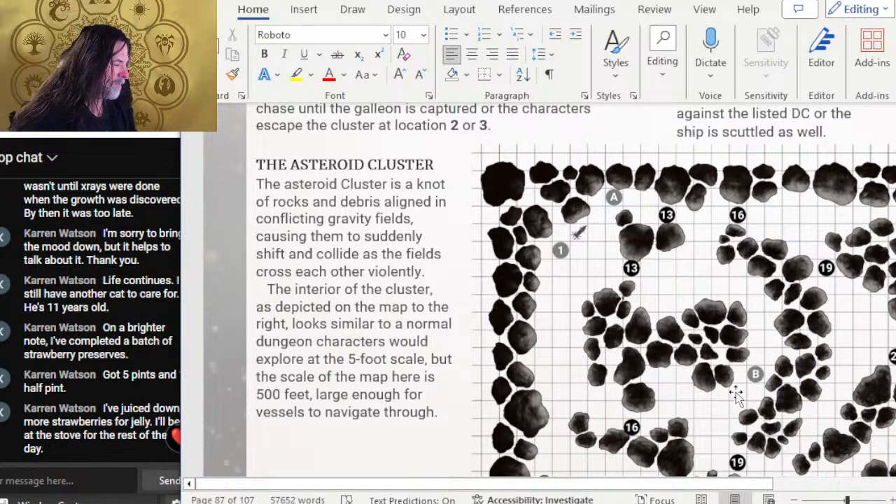
scroll(755, 372, "down", 4)
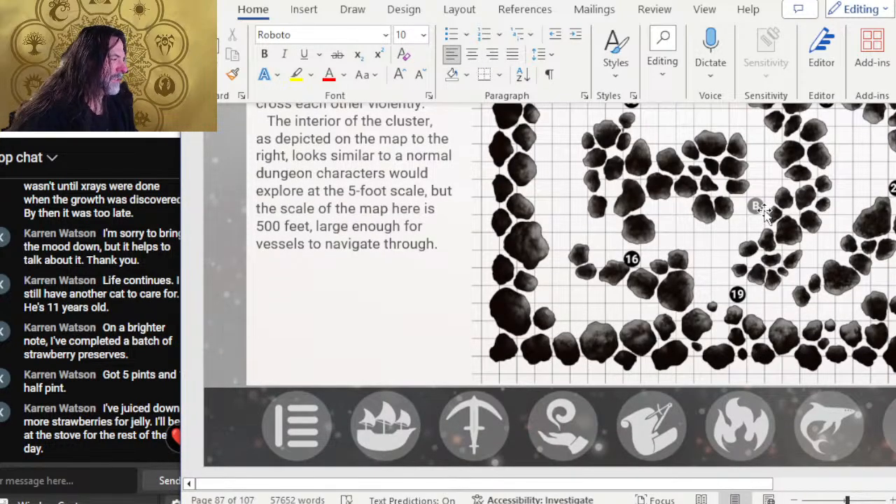
scroll(765, 209, "up", 2)
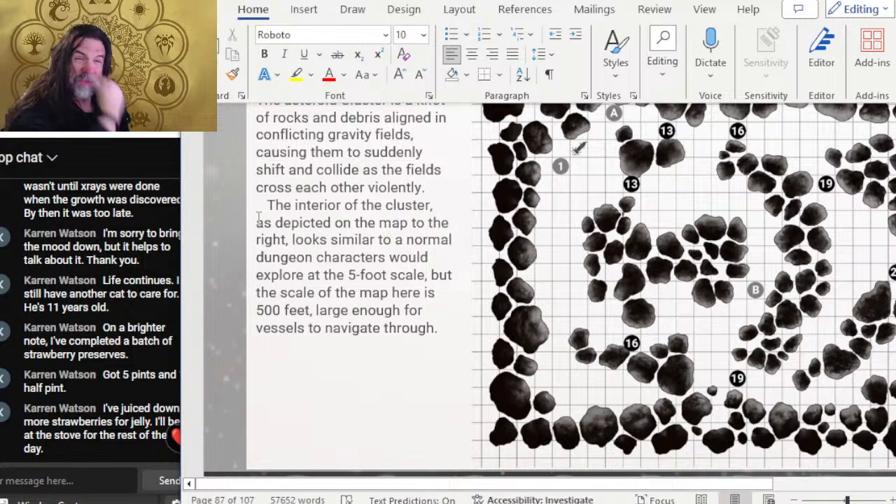
scroll(271, 209, "up", 2)
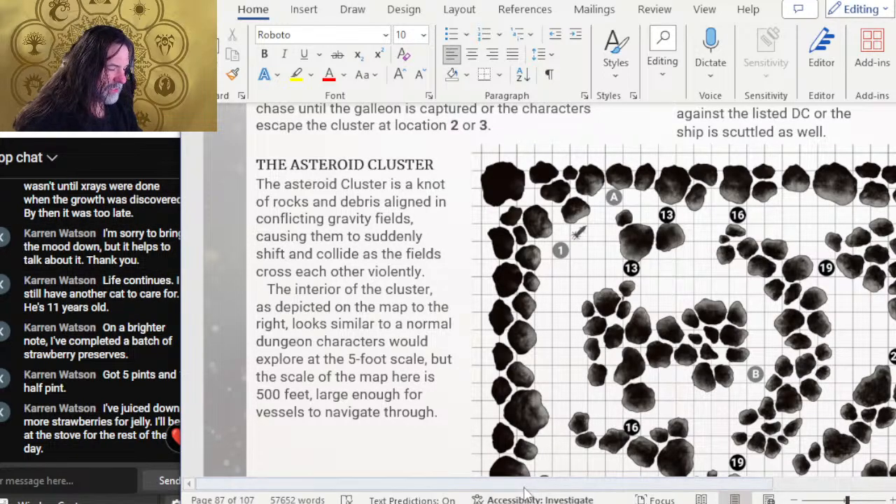
scroll(525, 483, "right", 5)
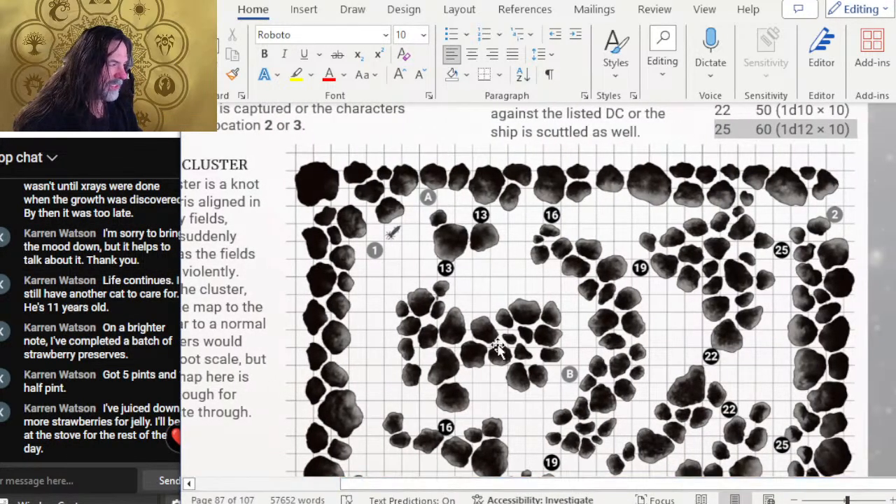
scroll(483, 295, "down", 2)
scroll(420, 190, "up", 2)
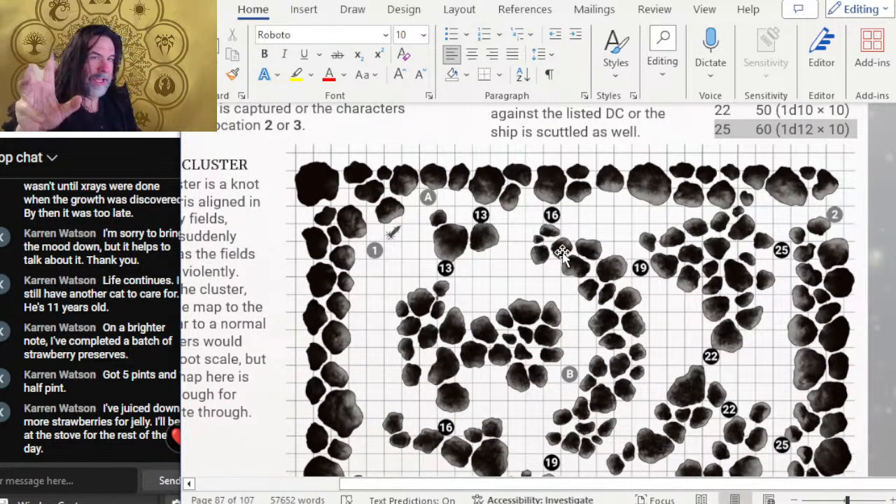
scroll(562, 256, "down", 2)
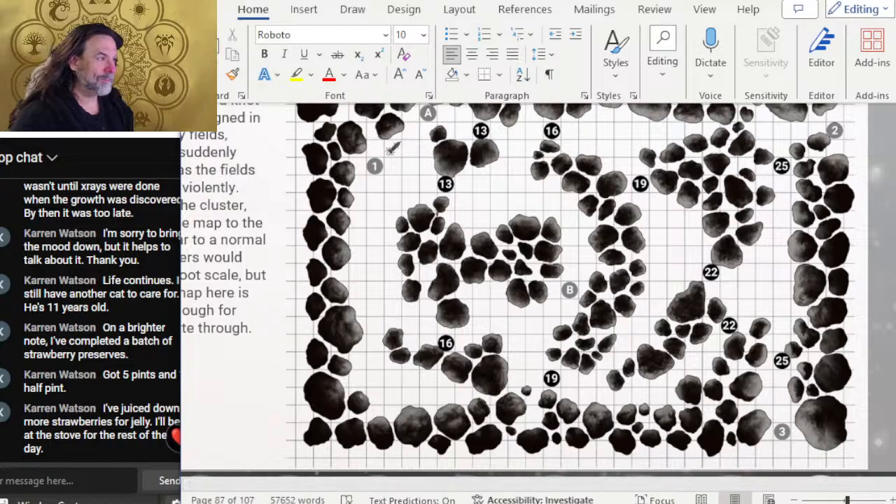
scroll(257, 355, "up", 4)
scroll(257, 356, "up", 5)
scroll(297, 290, "down", 15)
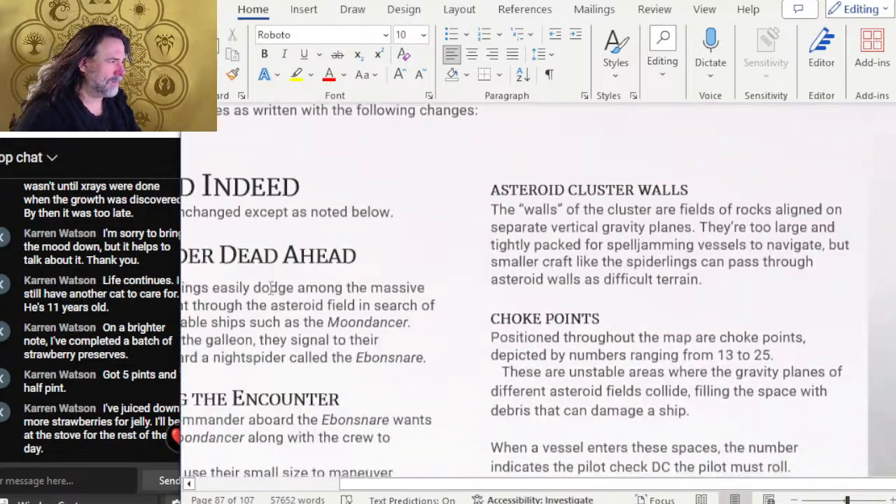
Inspect page 89's Ebonsnare ship, siege weapon and crew artwork against the text, both up close and at page width
scroll(297, 290, "down", 20)
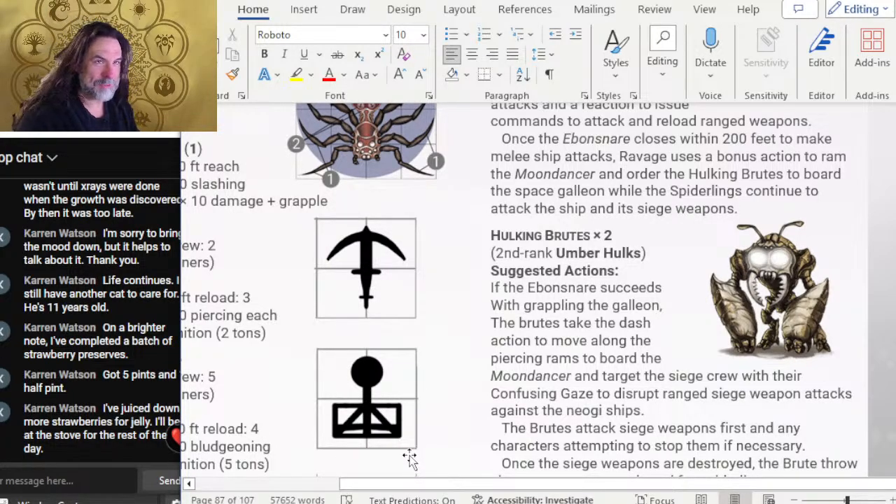
scroll(401, 415, "up", 1)
scroll(403, 410, "down", 5)
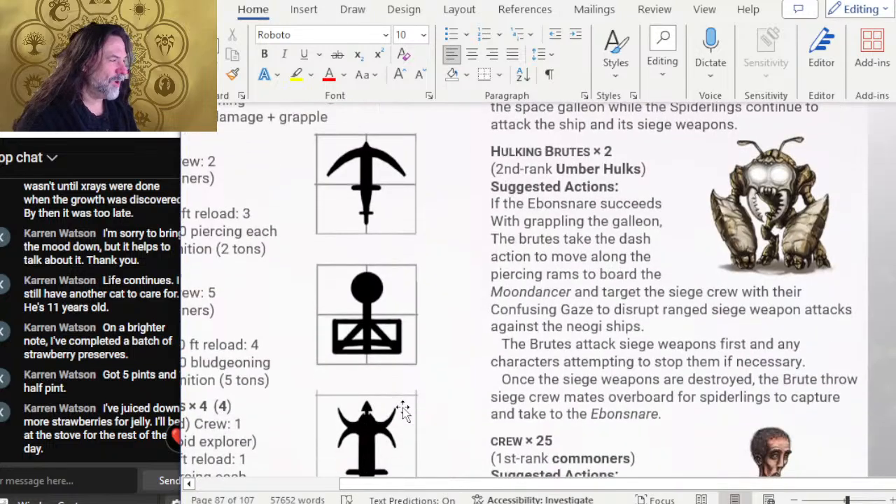
scroll(403, 409, "up", 4)
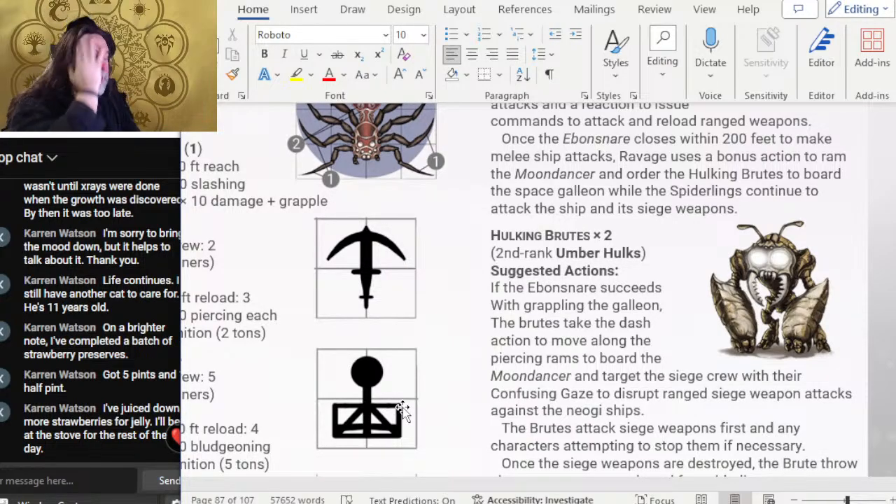
scroll(282, 402, "down", 3, "ctrl")
scroll(512, 340, "up", 3, "ctrl")
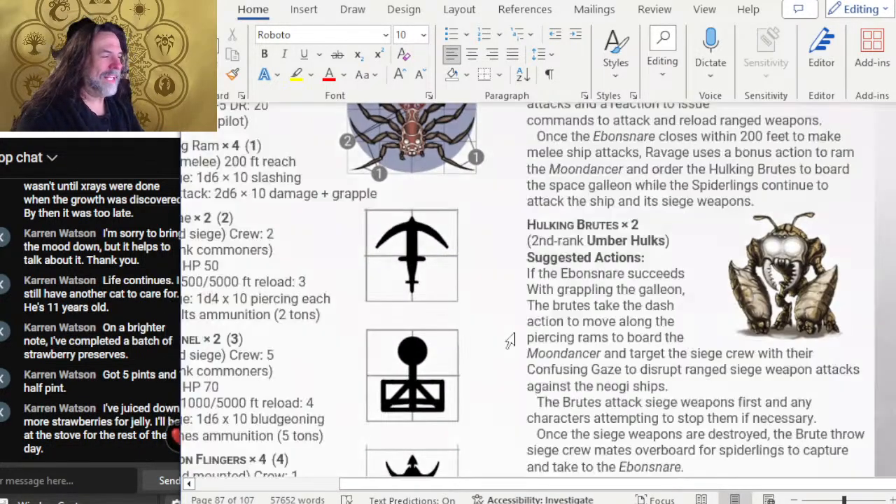
scroll(510, 343, "down", 3, "ctrl")
scroll(532, 266, "up", 3)
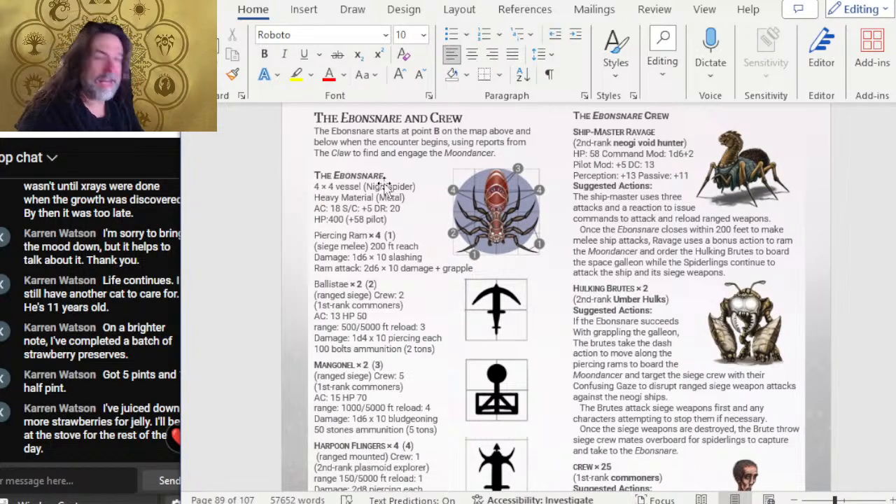
key("alt+Tab")
key("alt+Tab")
scroll(622, 287, "up", 9)
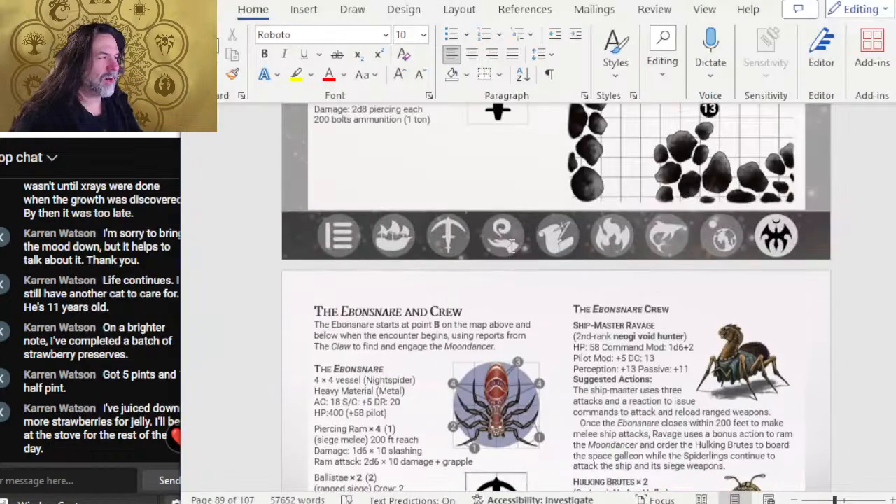
Examine the asteroid cluster map and the Spiderling squadron and single-craft statistics with their weapon diagrams
scroll(622, 287, "up", 15)
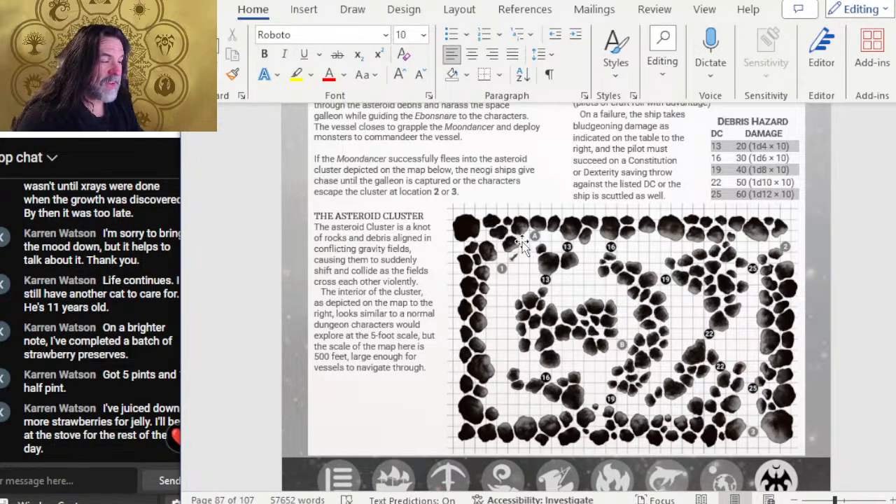
scroll(524, 259, "up", 5)
scroll(536, 273, "down", 8)
scroll(541, 275, "down", 5)
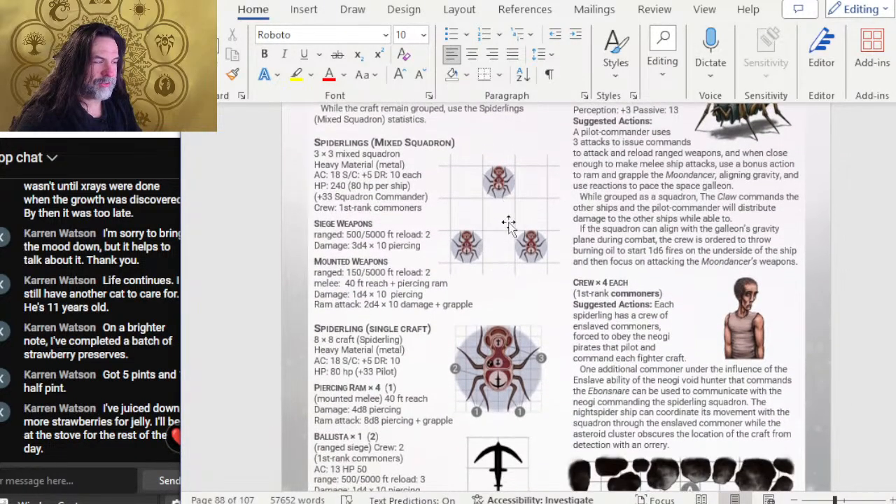
scroll(509, 233, "up", 3, "ctrl")
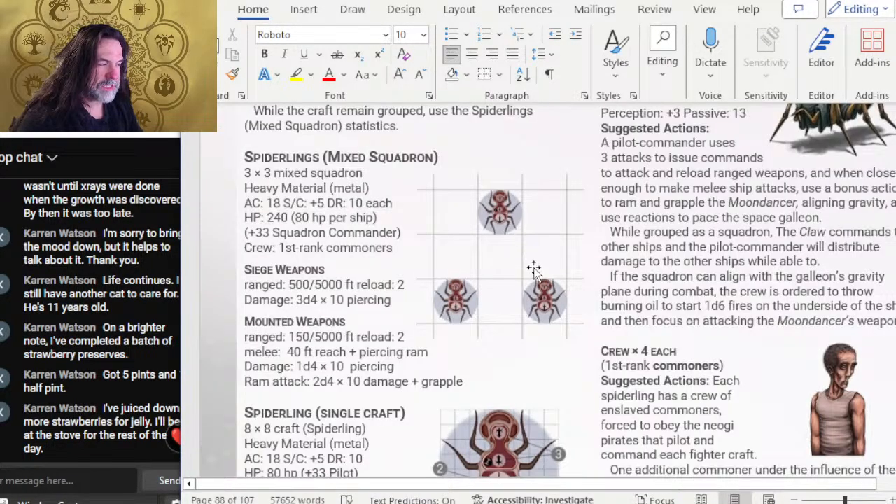
scroll(532, 273, "up", 2, "ctrl")
scroll(468, 339, "down", 5)
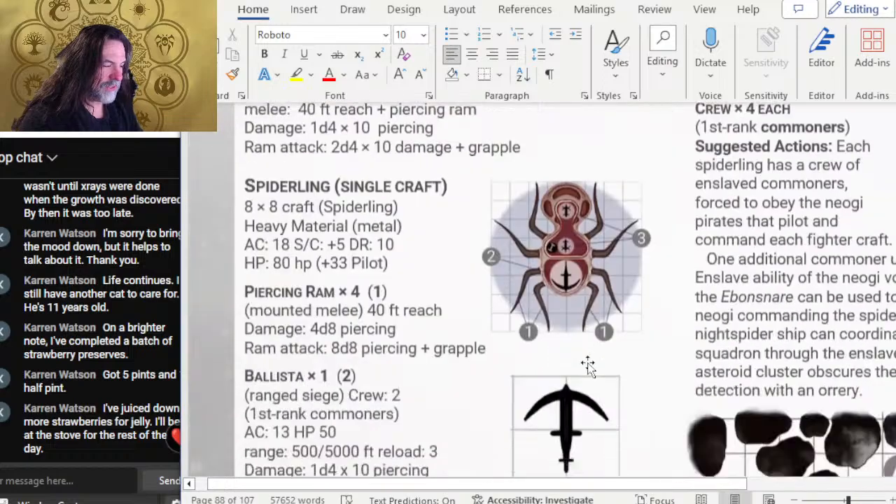
scroll(553, 282, "down", 6)
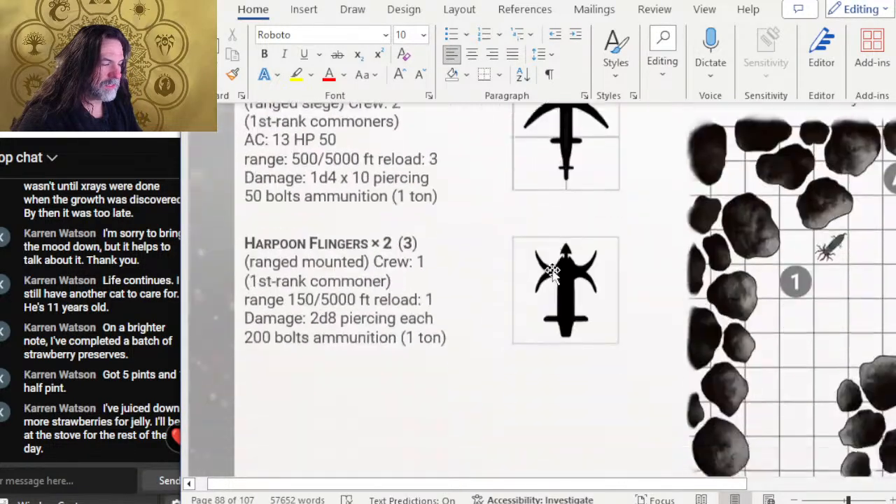
scroll(577, 278, "up", 8)
scroll(576, 278, "up", 3)
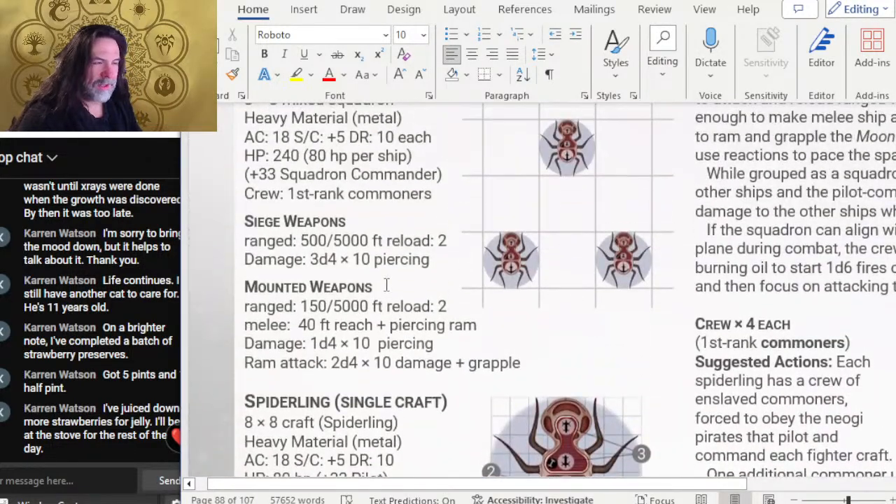
scroll(537, 242, "up", 6)
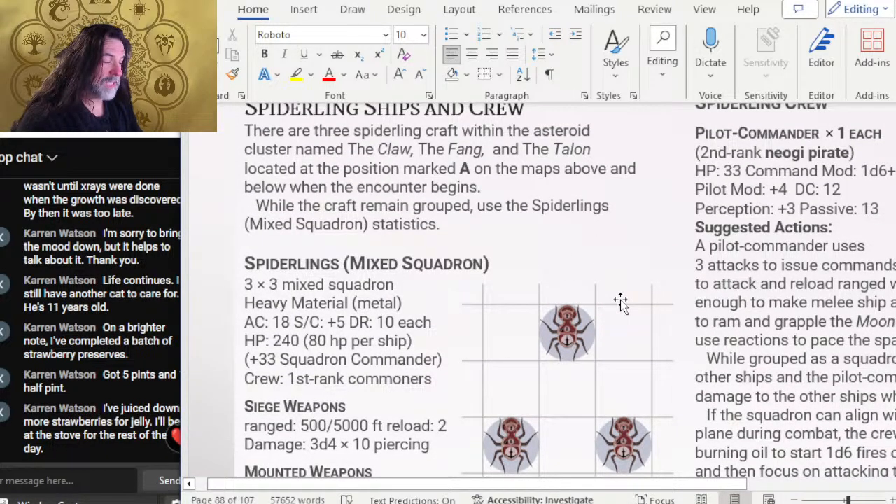
scroll(527, 329, "up", 1)
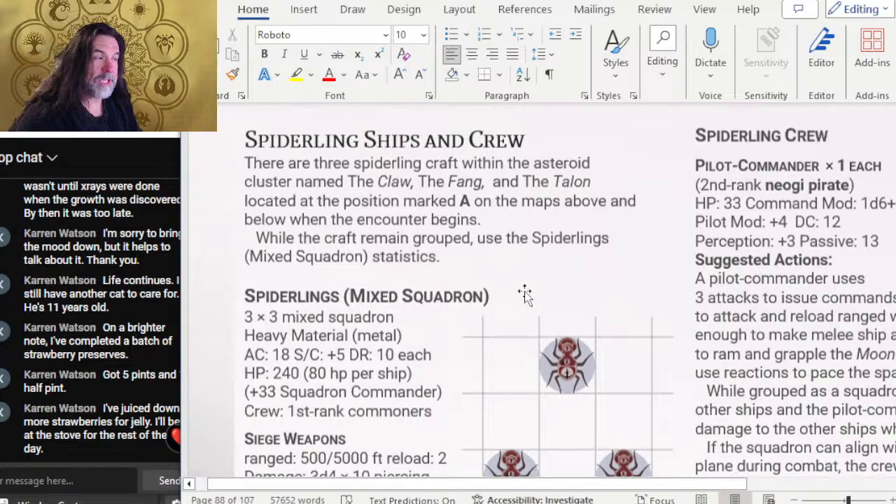
Review the Chapter 2 opening and the Moondancer's statistics, comparing the Ballistae and Harpoon Flingers entries with their weapon diagrams
scroll(524, 294, "down", 20)
scroll(557, 308, "up", 15)
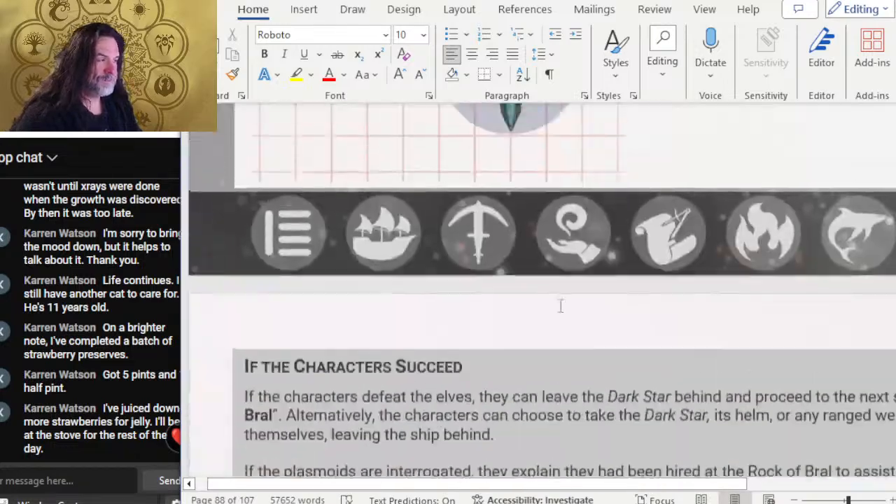
scroll(536, 322, "up", 15)
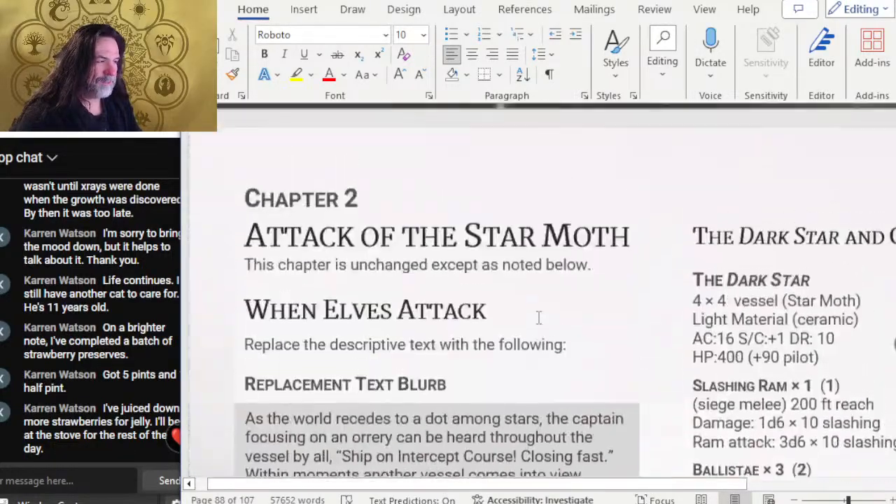
scroll(587, 311, "down", 4)
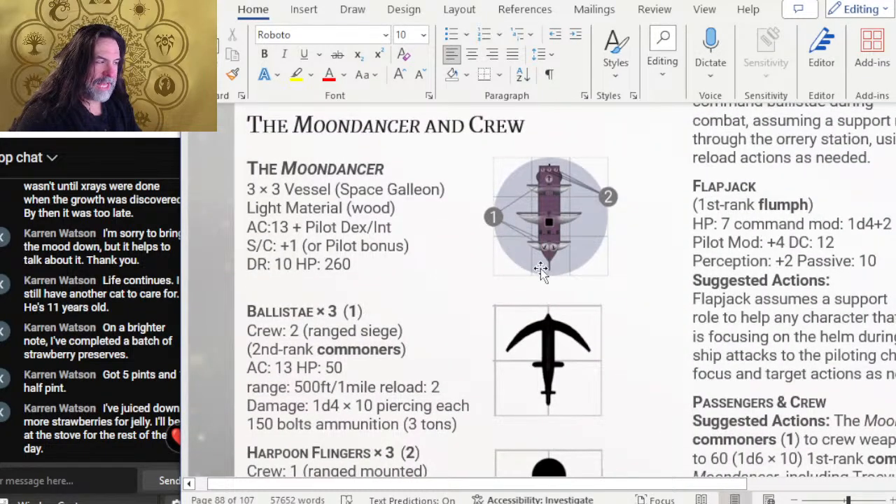
scroll(546, 273, "down", 3)
scroll(550, 270, "up", 3)
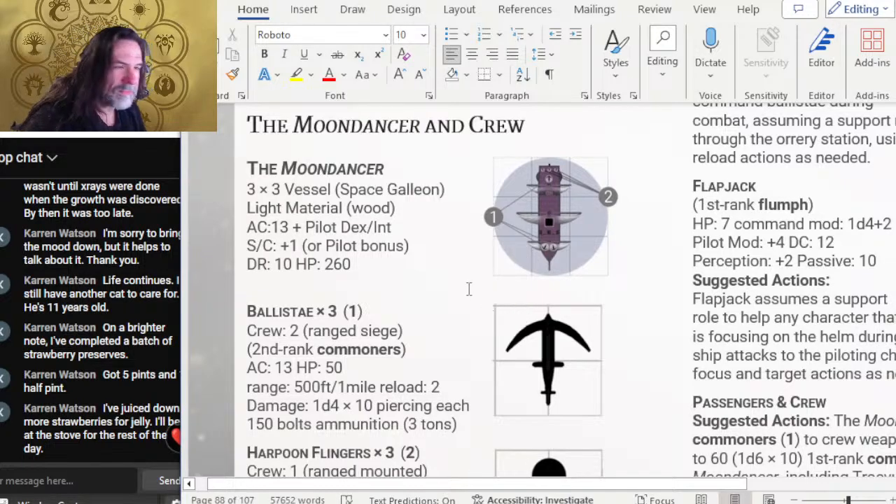
scroll(468, 288, "down", 2)
scroll(469, 288, "up", 3)
scroll(473, 284, "down", 5)
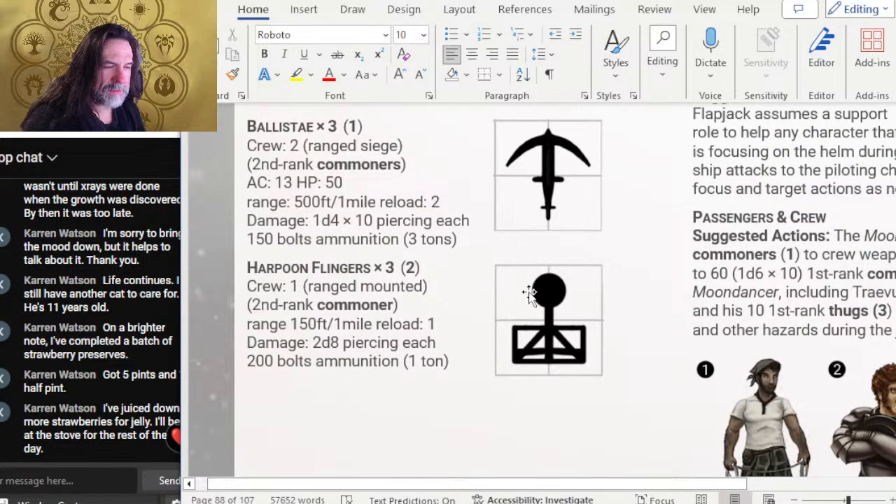
scroll(564, 309, "down", 3)
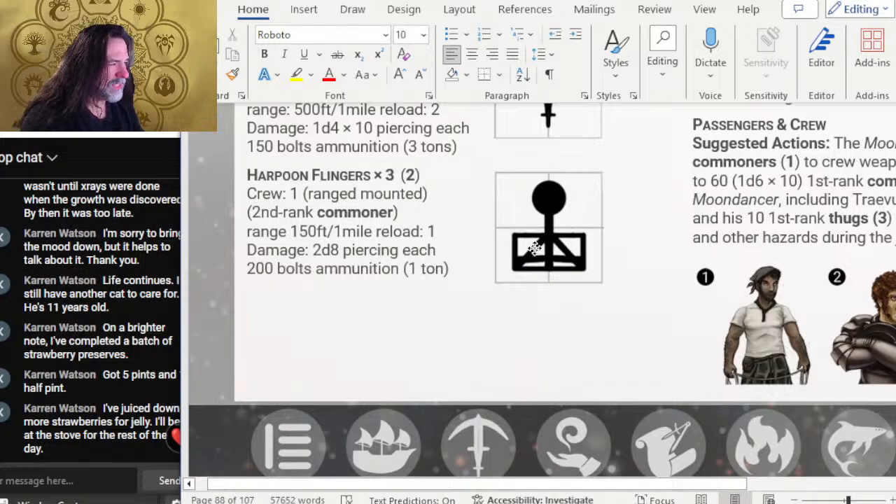
Fill the shape holding the Moondancer's ship and weapon diagrams with solid green
left_click(538, 257)
scroll(537, 251, "up", 3)
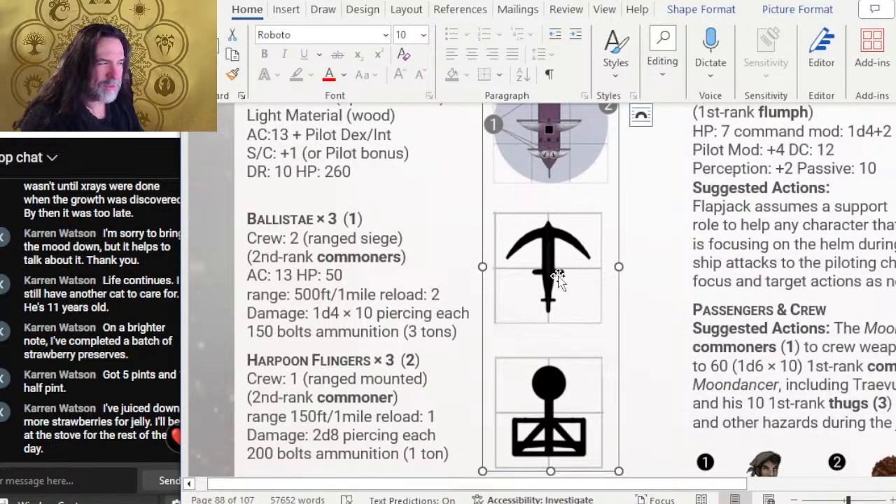
scroll(533, 273, "down", 3)
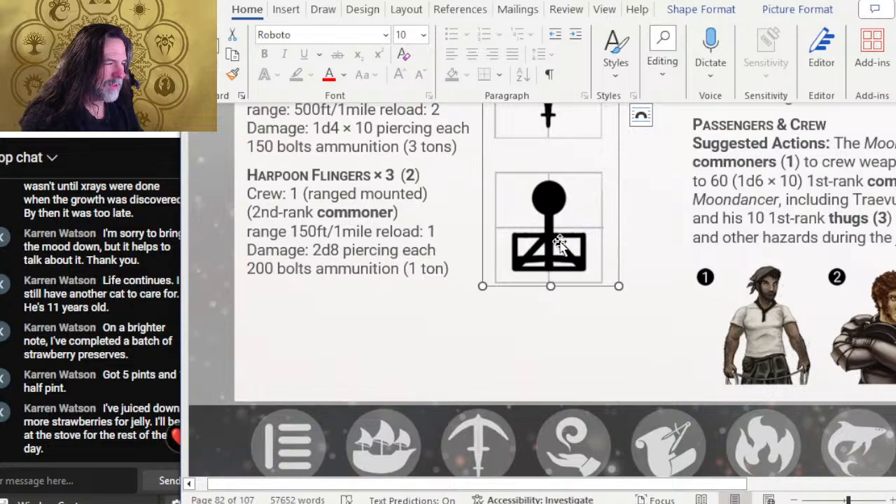
right_click(560, 243)
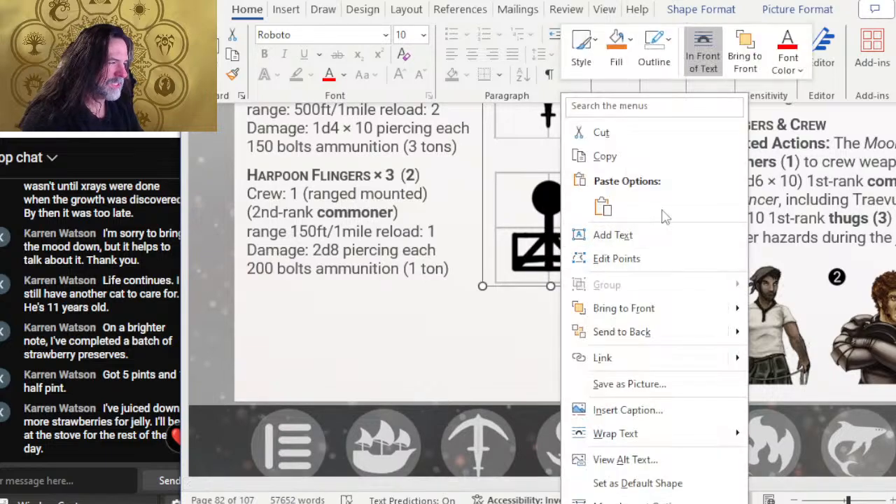
left_click(619, 62)
left_click(665, 260)
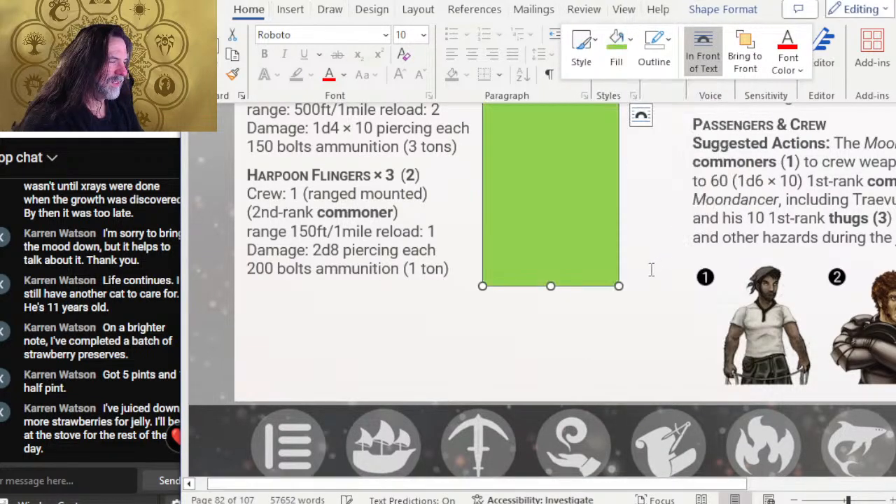
left_click(546, 331)
scroll(553, 309, "up", 4)
scroll(554, 306, "down", 5)
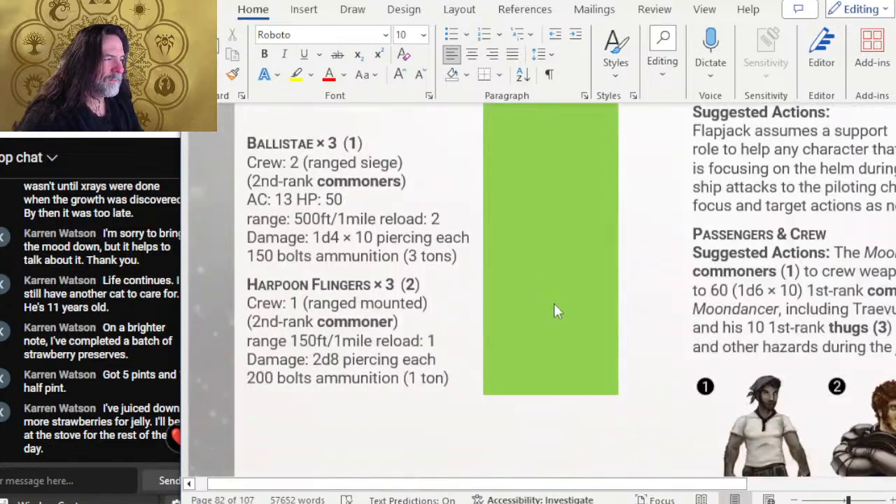
Read through the pages from the star moth attack to the asteroid cluster and the Spiderling ships and weapons
scroll(532, 249, "down", 15)
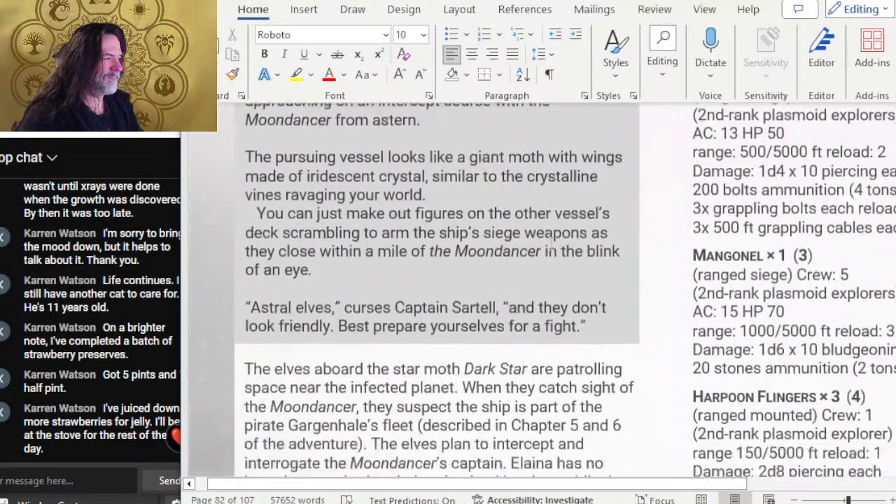
scroll(559, 237, "down", 20)
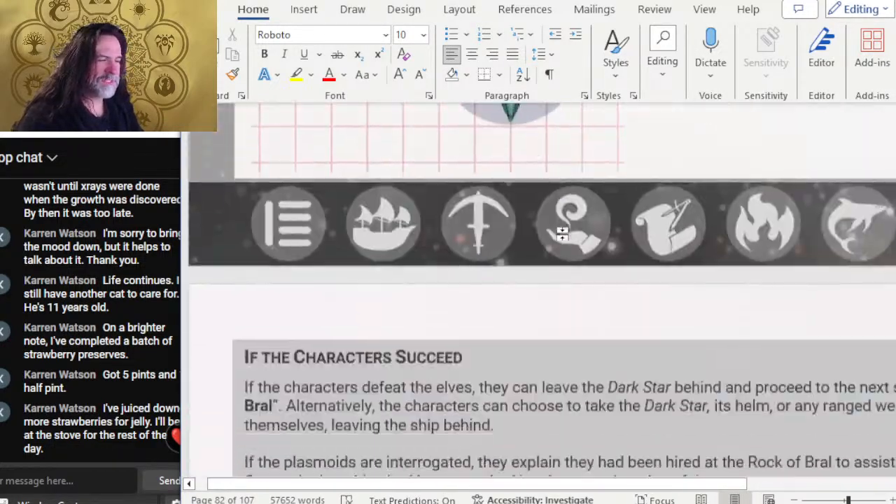
scroll(553, 224, "down", 20)
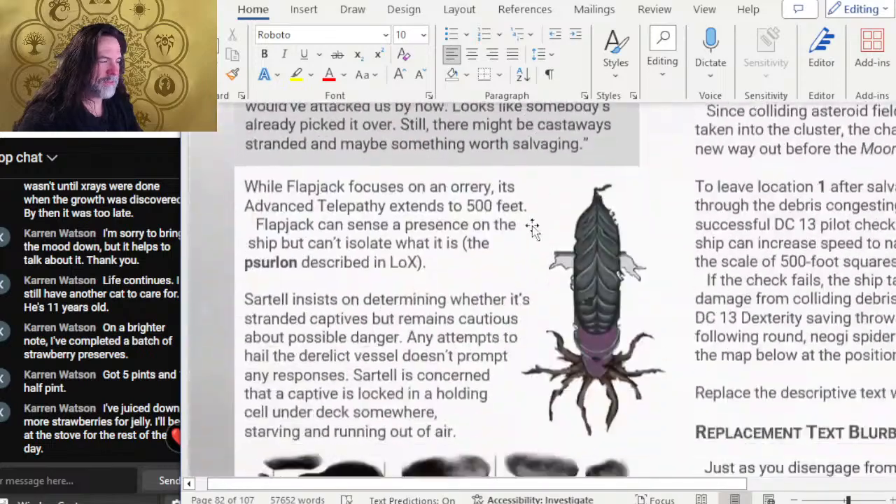
scroll(551, 230, "down", 20)
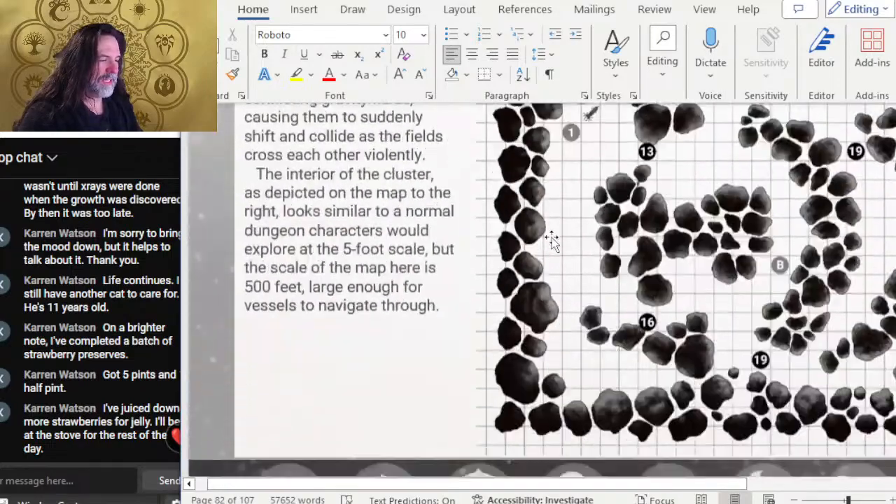
scroll(512, 245, "up", 5)
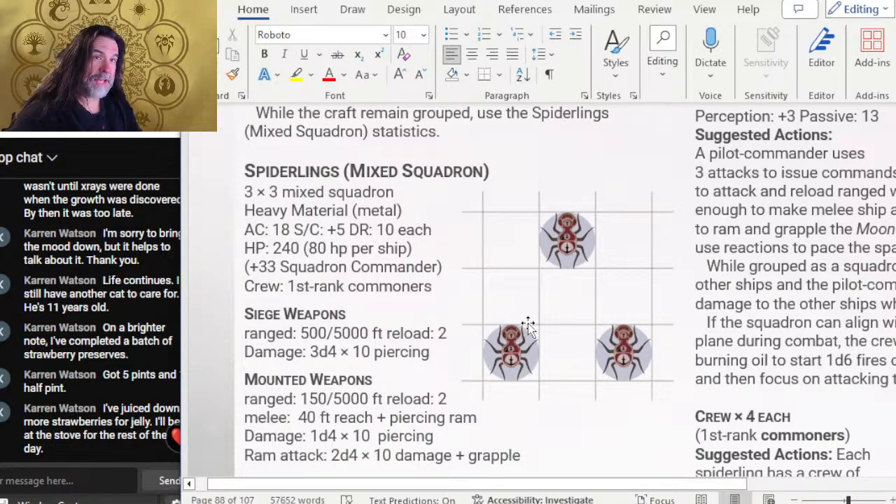
scroll(522, 322, "down", 6)
scroll(598, 304, "down", 6)
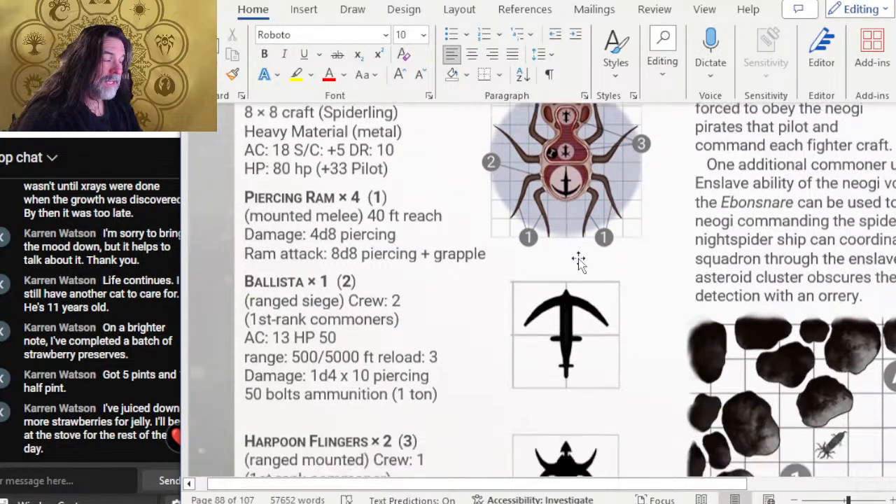
scroll(582, 267, "up", 5)
scroll(581, 266, "down", 7)
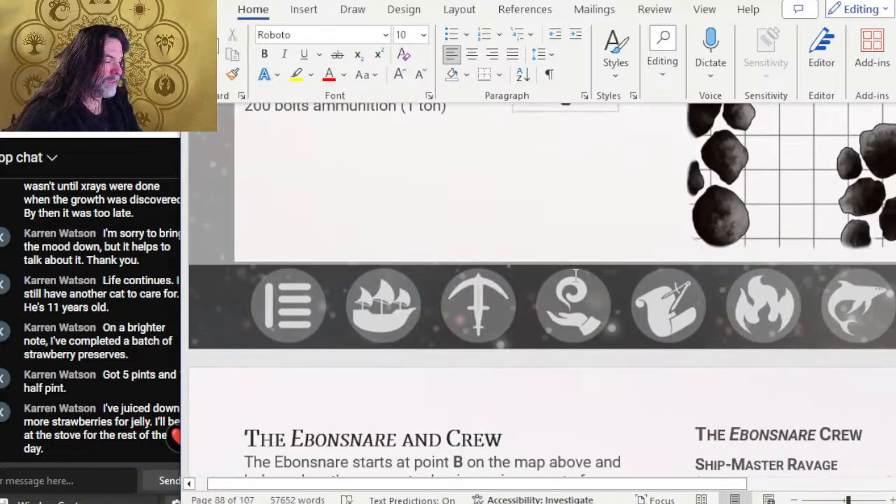
Examine the Ebonsnare's statistics, weapon diagrams and crew, comparing them with the Spiderling Ships and Crew page
scroll(564, 284, "down", 3)
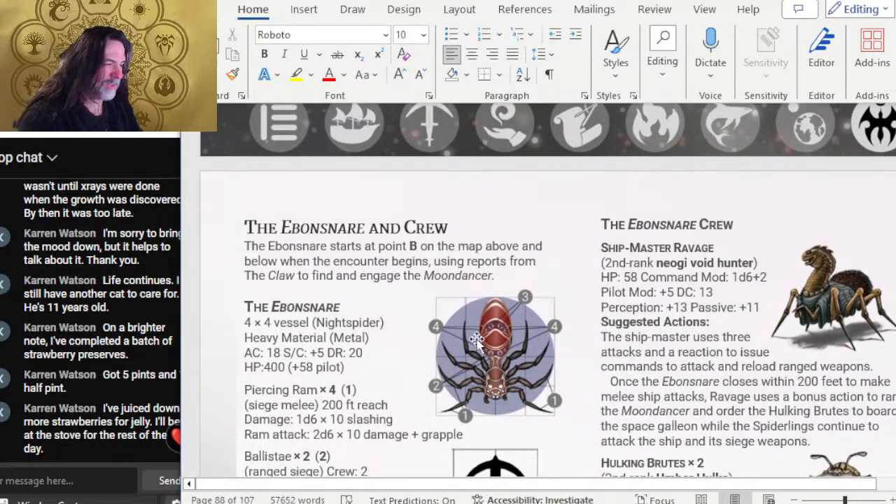
scroll(446, 332, "down", 1)
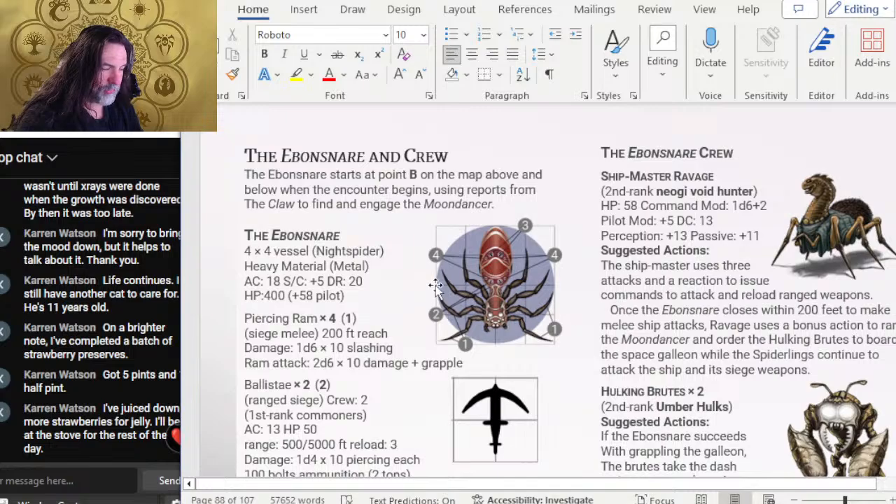
scroll(456, 290, "down", 15)
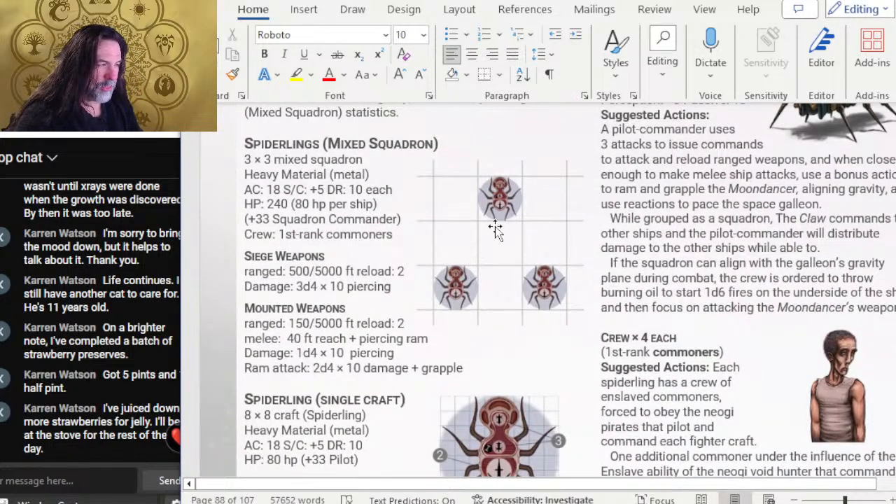
scroll(479, 242, "down", 10)
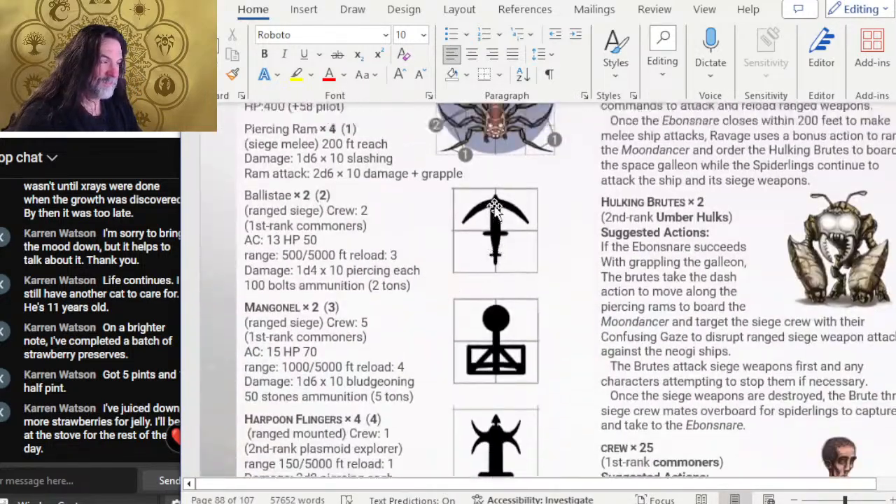
scroll(483, 242, "up", 2)
scroll(504, 224, "down", 7)
scroll(529, 203, "down", 3)
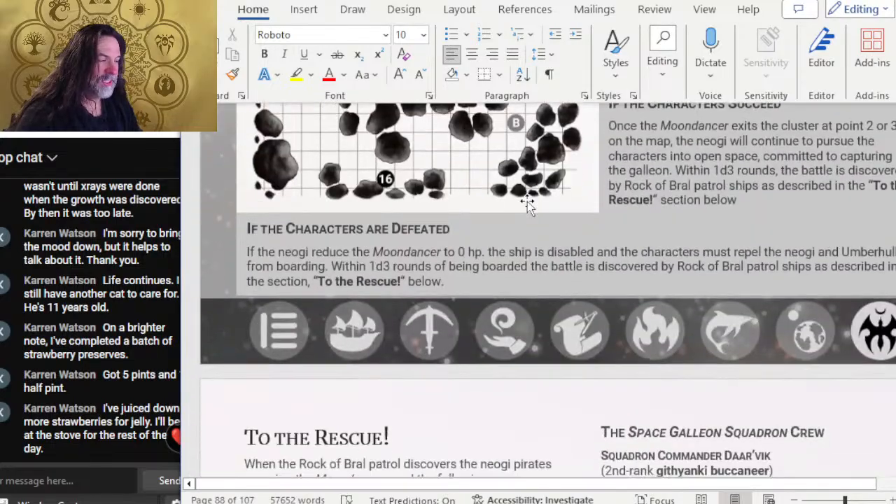
scroll(530, 200, "up", 15)
scroll(534, 205, "down", 10)
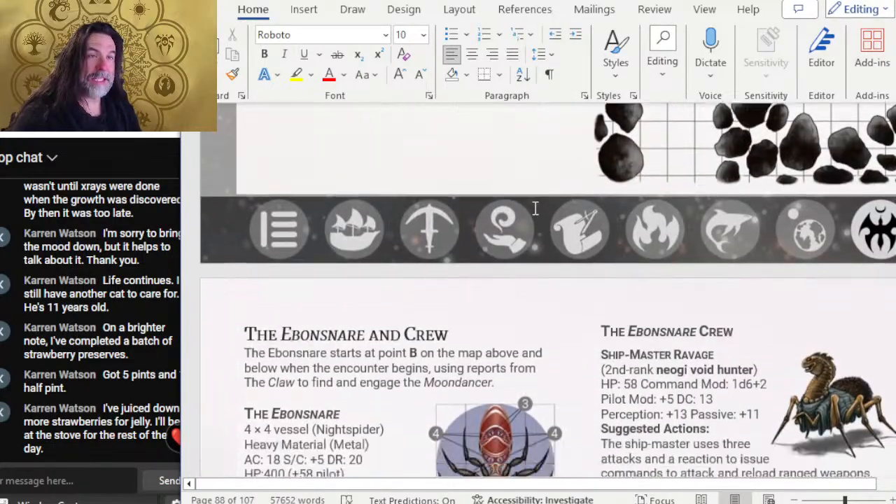
scroll(532, 206, "up", 5)
scroll(492, 155, "down", 10)
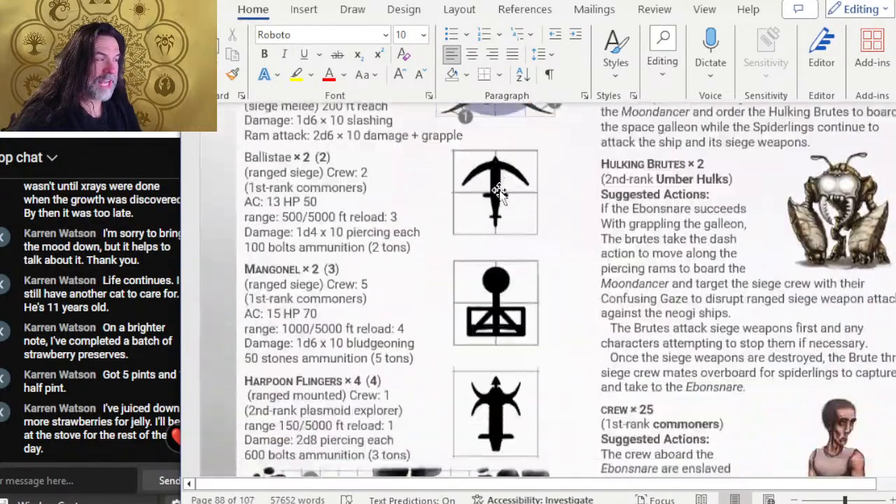
scroll(541, 213, "up", 4)
scroll(540, 214, "up", 8)
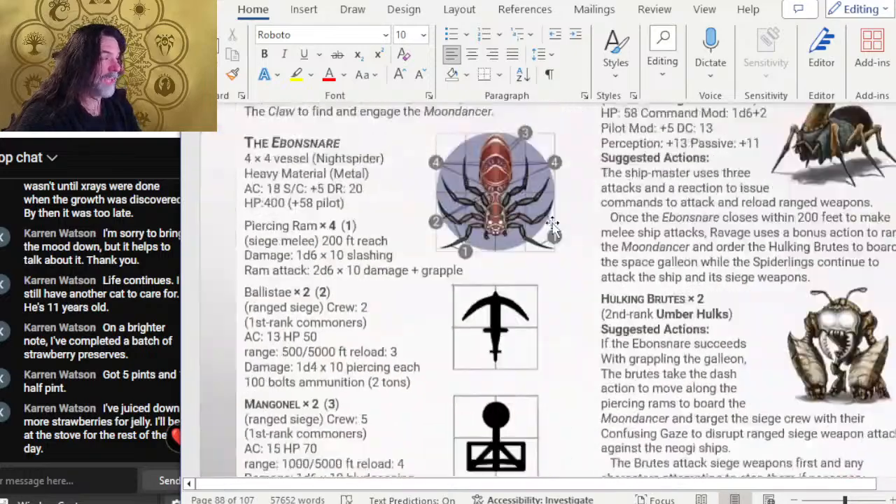
scroll(550, 223, "down", 5)
scroll(554, 226, "up", 2)
scroll(551, 229, "down", 5)
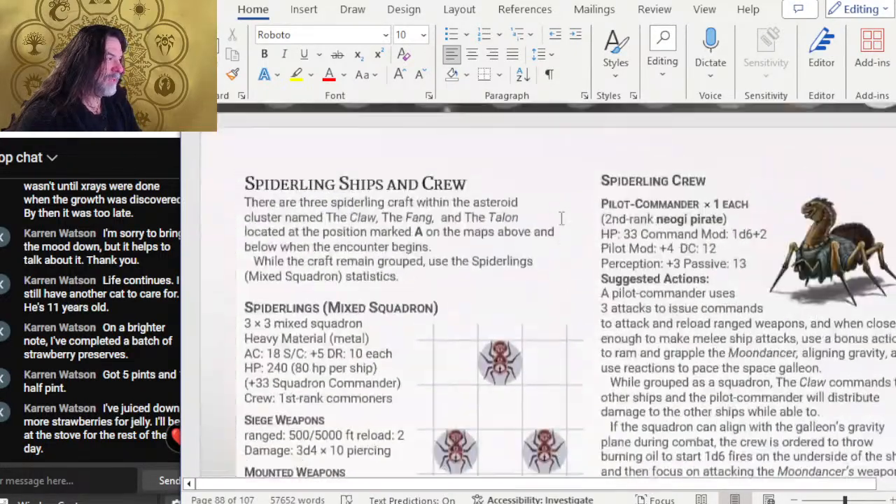
Switch to Photoshop and close the Untitled-5 document without saving its changes
scroll(506, 224, "up", 5)
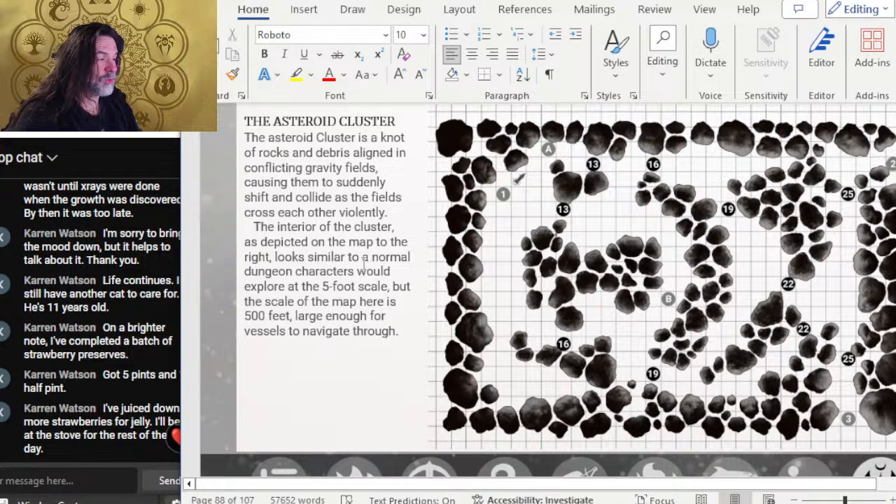
key("alt+Tab")
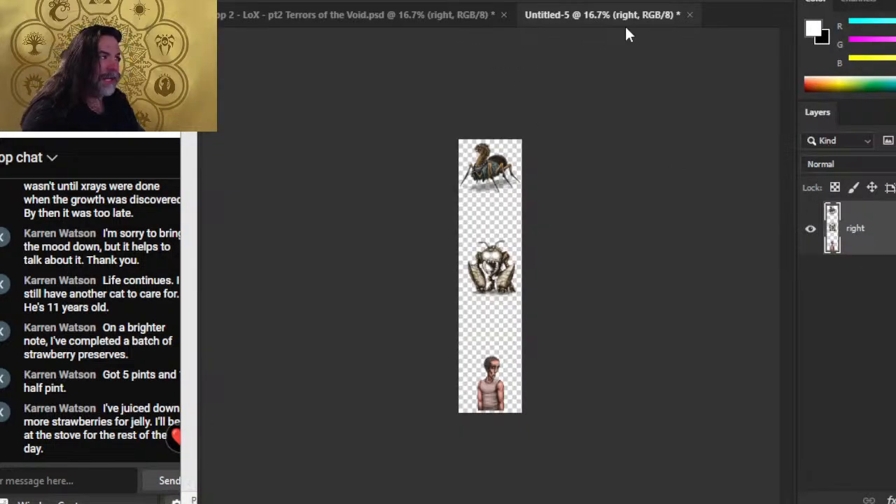
left_click(689, 15)
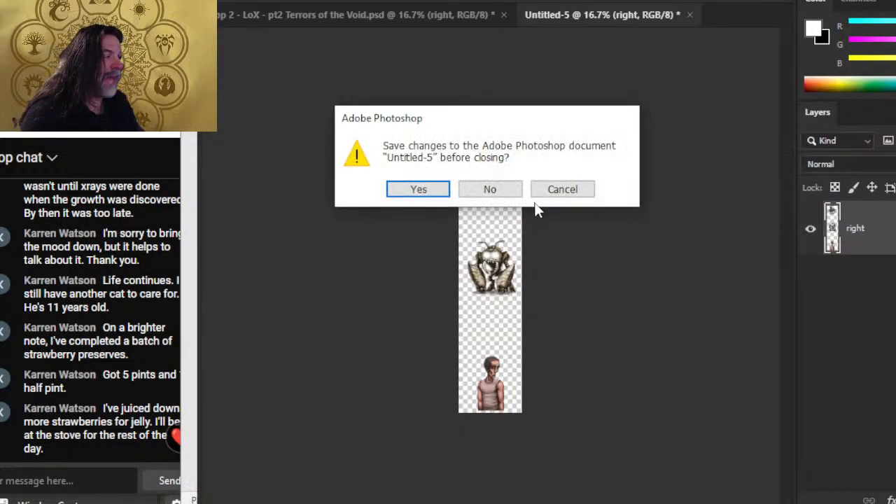
left_click(510, 188)
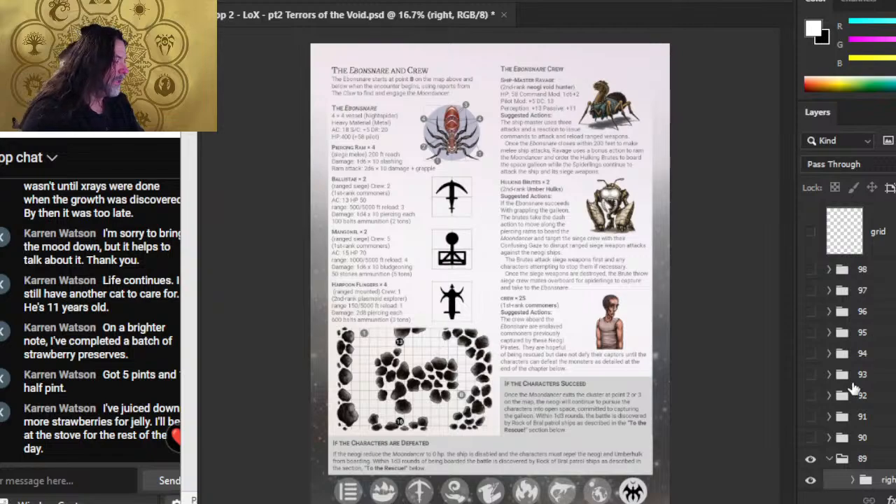
Collapse the page 89 layer group, hide it, and show the page 90 group
scroll(854, 390, "down", 4)
left_click(829, 320)
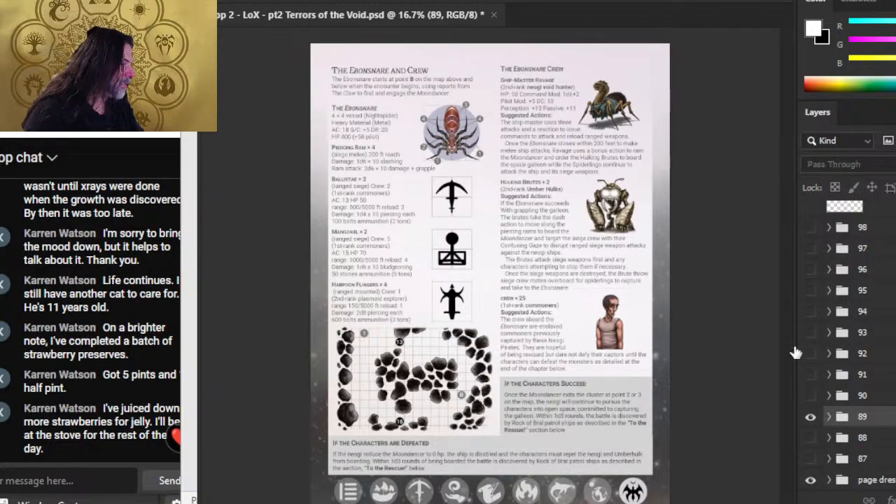
left_click(810, 417)
left_click(810, 396)
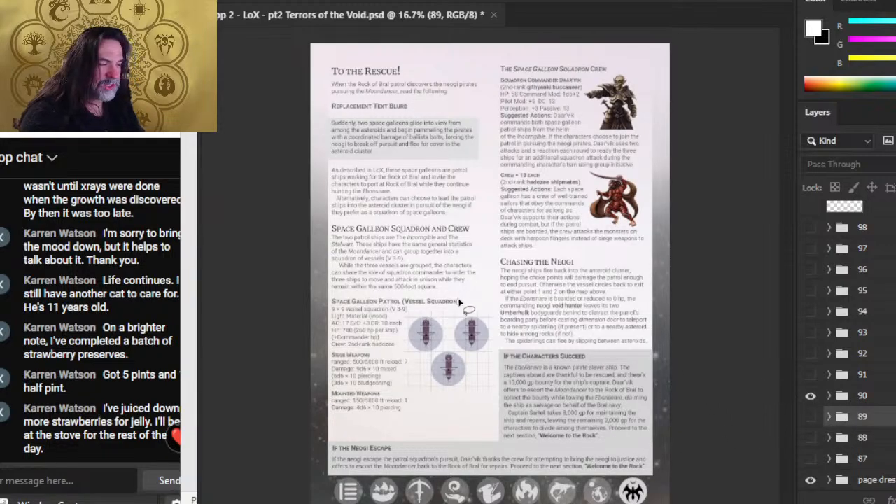
Examine the Space Galleon Squadron text, patrol statistics and three-ship diagram on the page 90 layout
left_click_drag(379, 329, 450, 313)
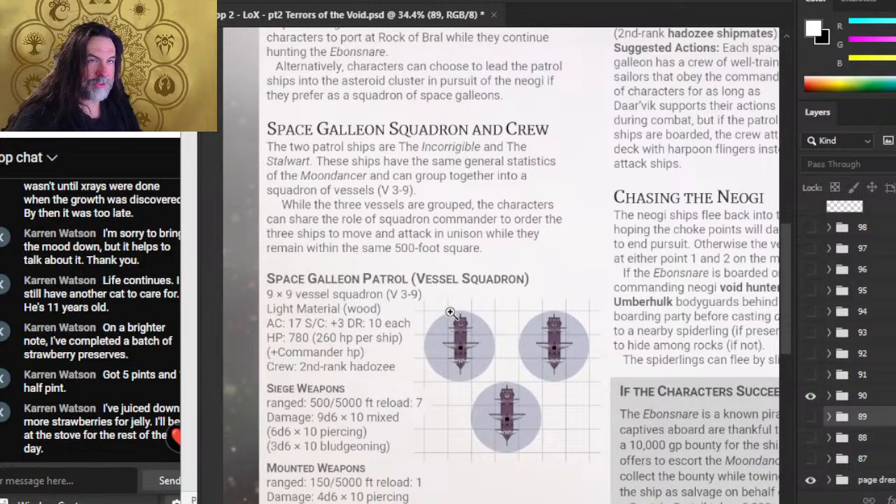
scroll(437, 309, "down", 1)
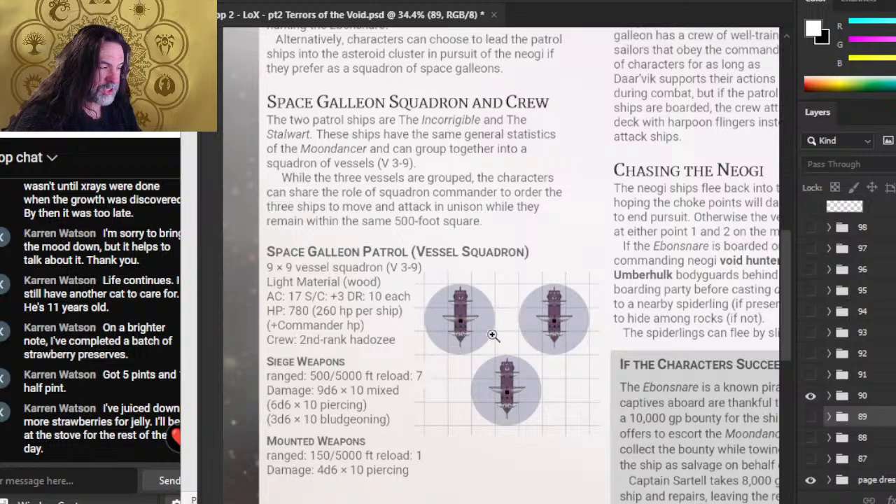
scroll(539, 371, "up", 2)
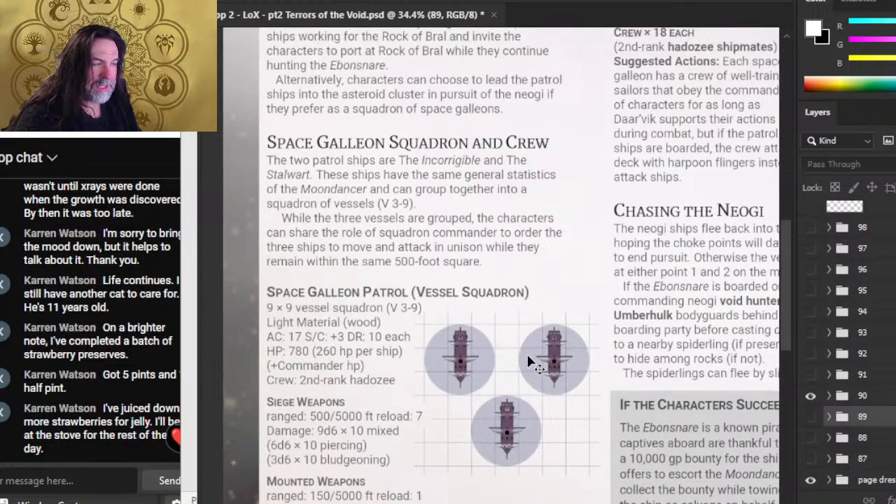
scroll(530, 361, "right", 2)
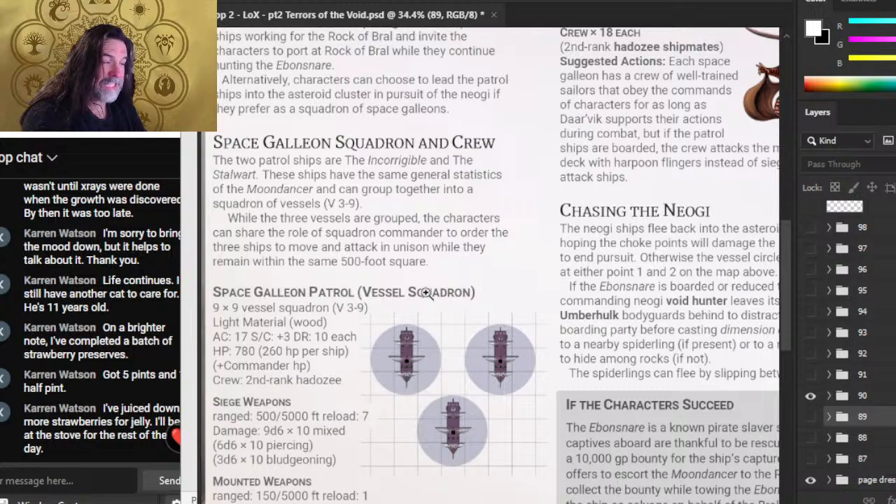
left_click(491, 243, "alt")
left_click(490, 242, "alt")
left_click(491, 239, "alt")
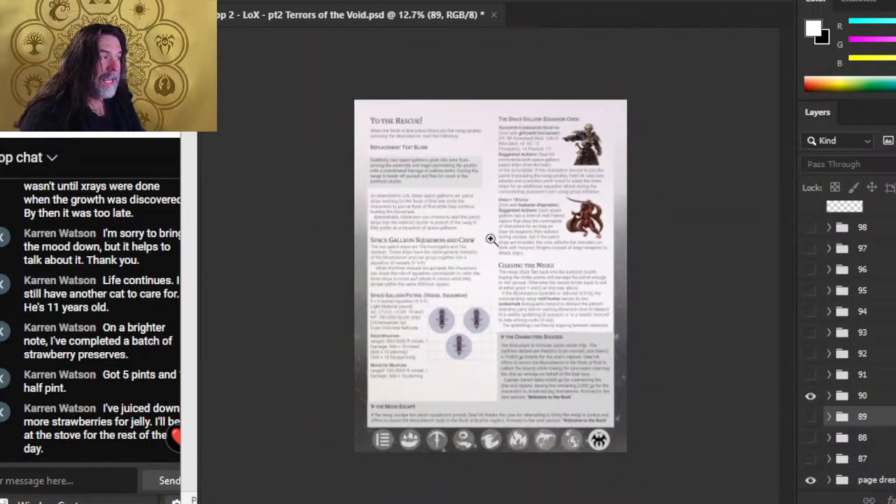
Switch to Word and examine the Spiderling single craft's statistics against its ship, ballista and harpoon flinger diagrams
key("alt+Tab")
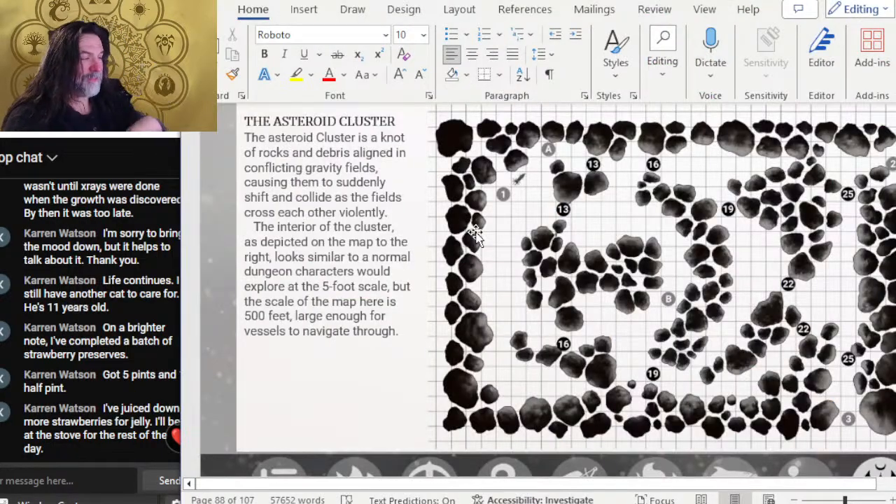
scroll(476, 236, "up", 1)
scroll(484, 224, "down", 10)
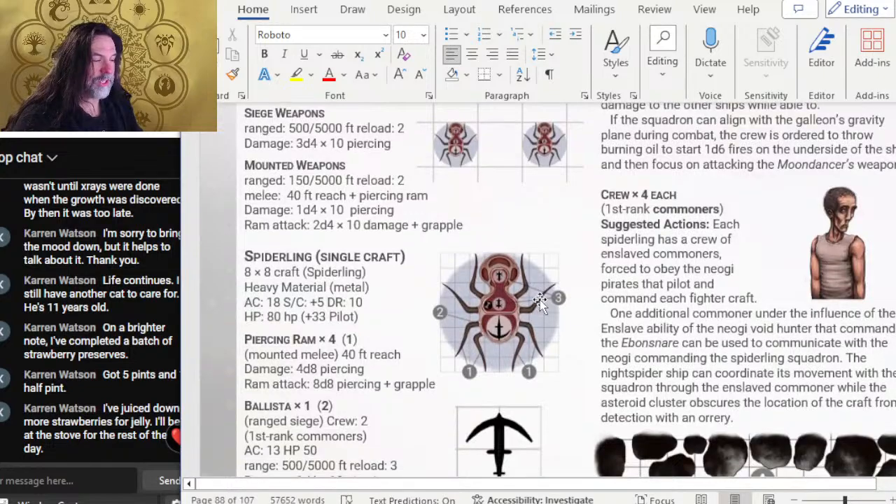
scroll(538, 296, "down", 4)
scroll(536, 292, "up", 4)
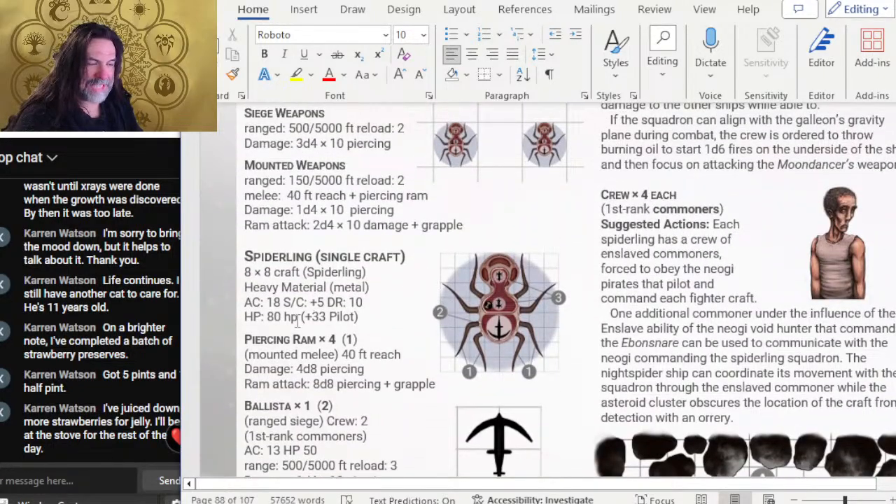
left_click(853, 237)
left_click(521, 304)
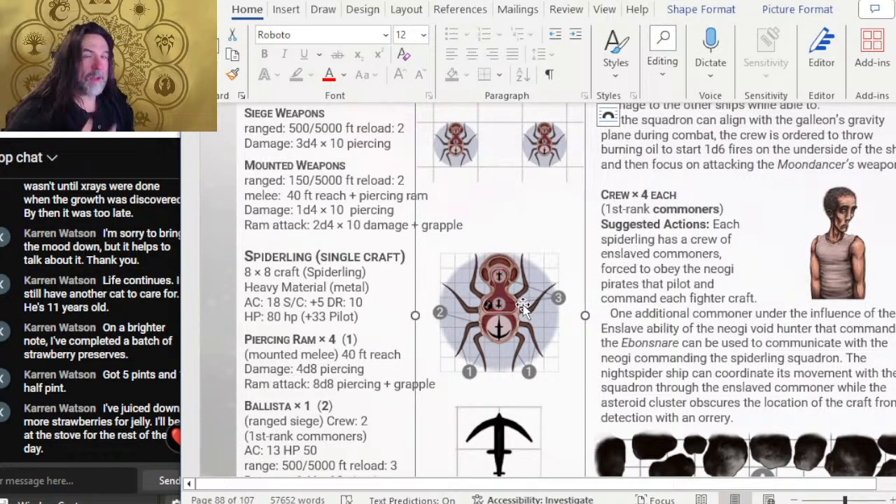
scroll(437, 316, "down", 5)
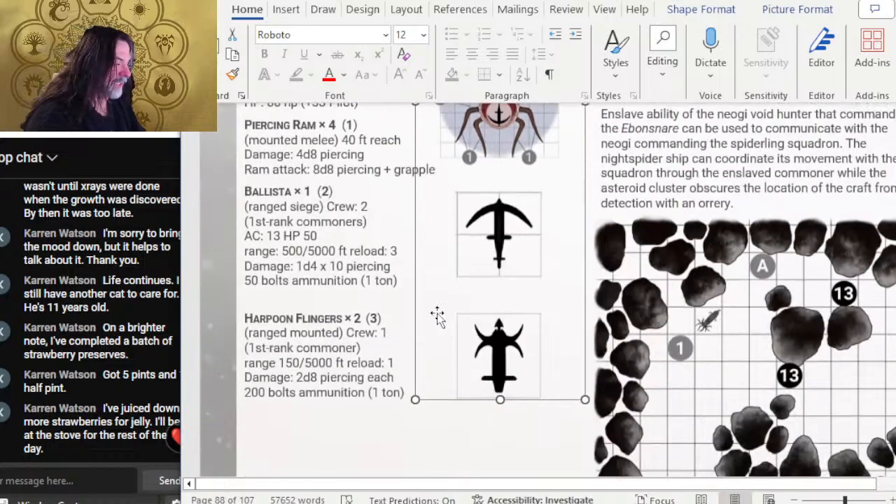
Read from the end of the Ebonsnare page through the Space Galleon Patrol statistics and weapons on page 90
scroll(448, 319, "down", 15)
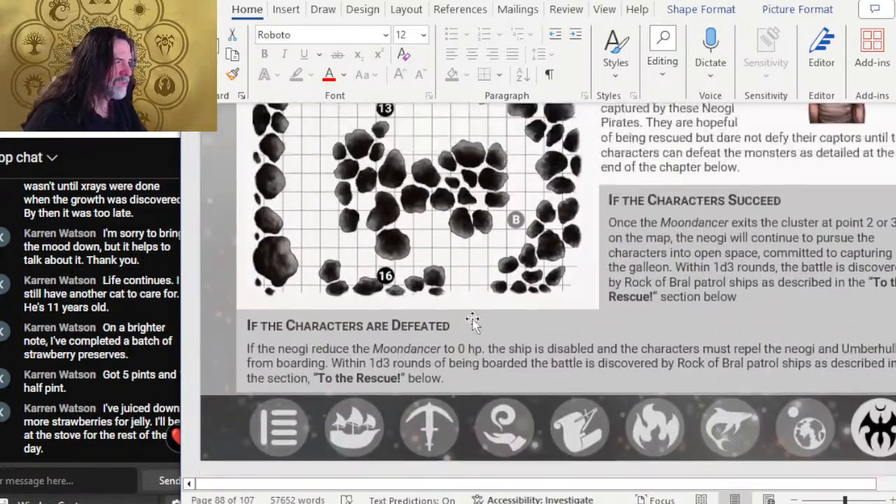
scroll(473, 320, "up", 1)
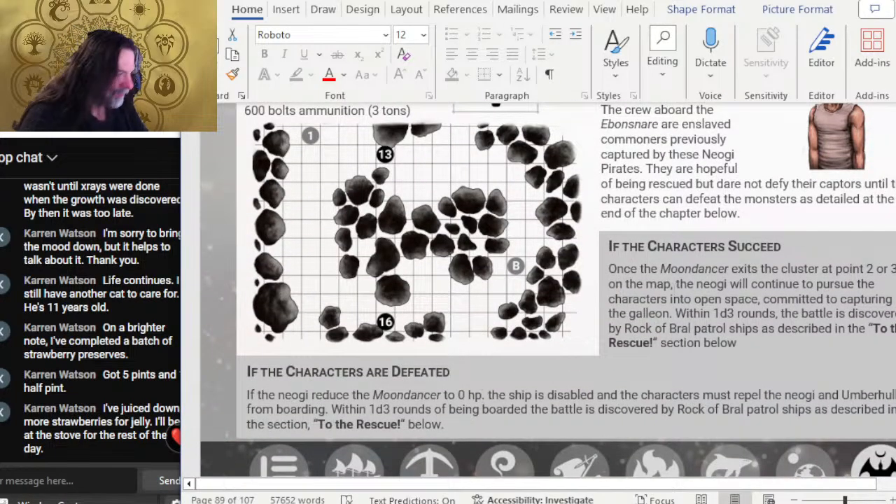
scroll(596, 271, "down", 15)
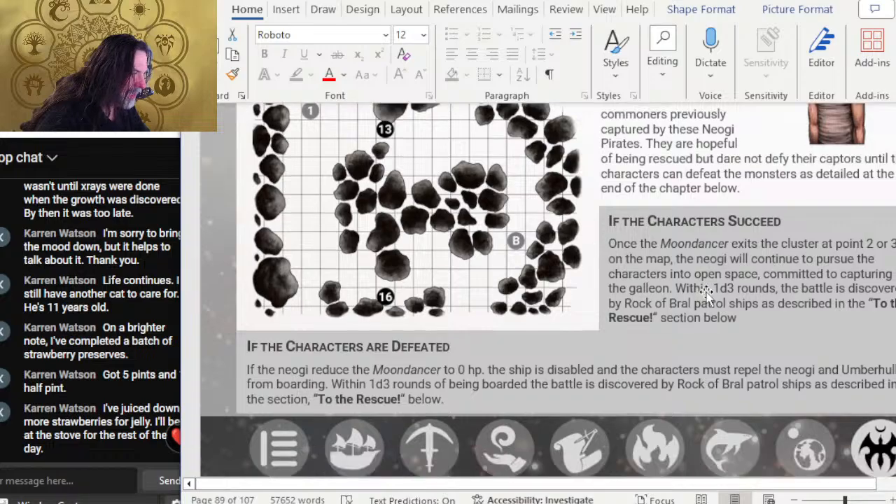
scroll(667, 268, "up", 2)
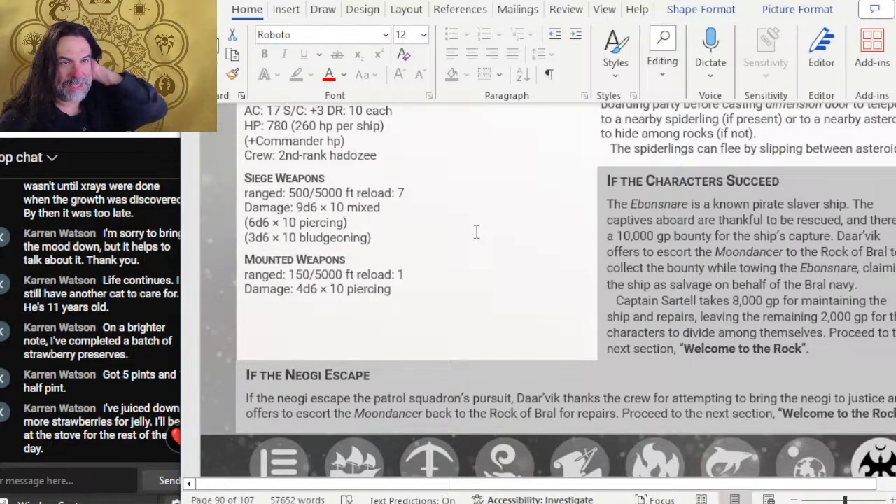
scroll(476, 231, "up", 2)
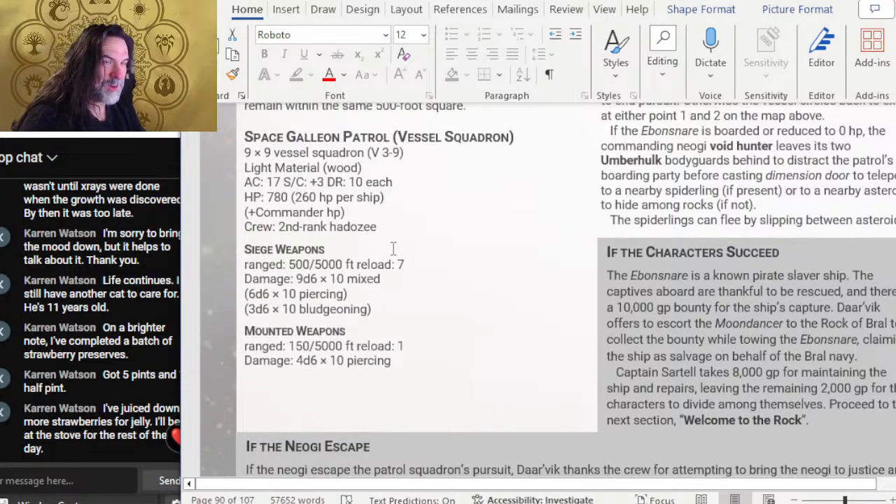
scroll(411, 246, "down", 1)
scroll(452, 225, "down", 1, "ctrl")
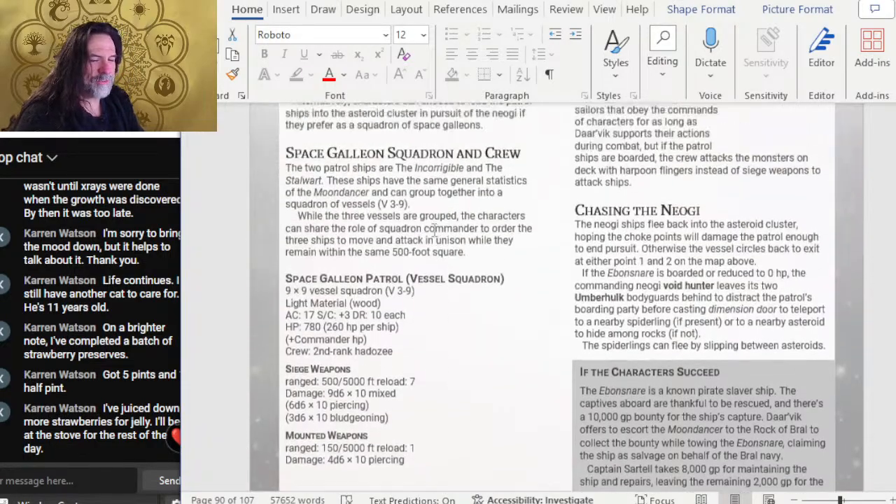
Compare the diagrams on the asteroid cluster, Spiderling and Ebonsnare pages with the Space Galleon Patrol section
scroll(434, 231, "up", 15)
scroll(445, 223, "down", 6)
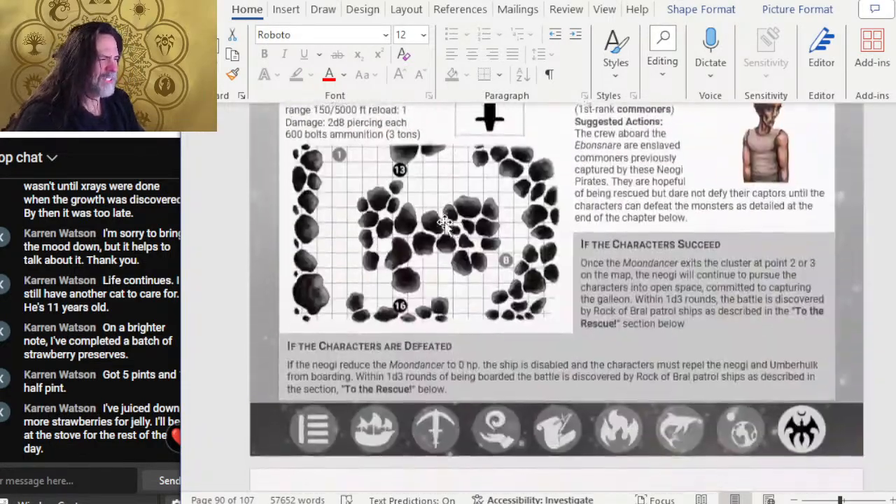
scroll(445, 222, "up", 8)
scroll(444, 224, "down", 4)
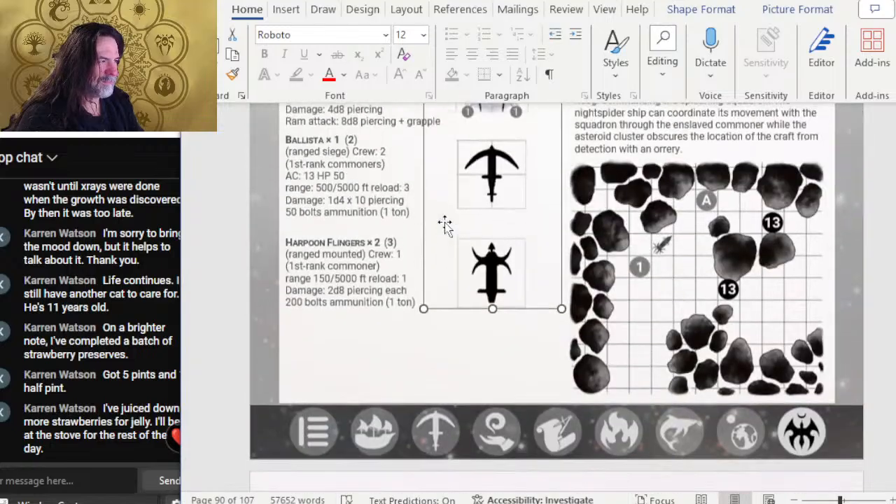
scroll(445, 224, "up", 6)
scroll(490, 221, "down", 8)
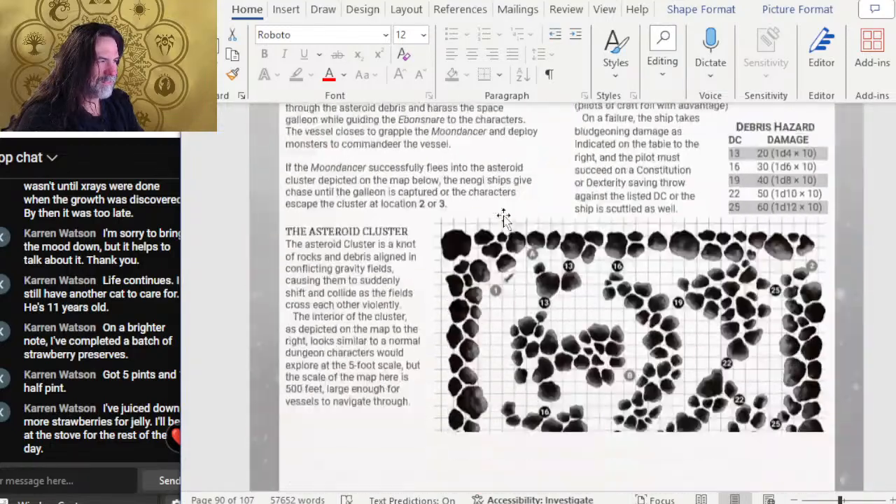
scroll(504, 217, "up", 6)
scroll(511, 223, "down", 10)
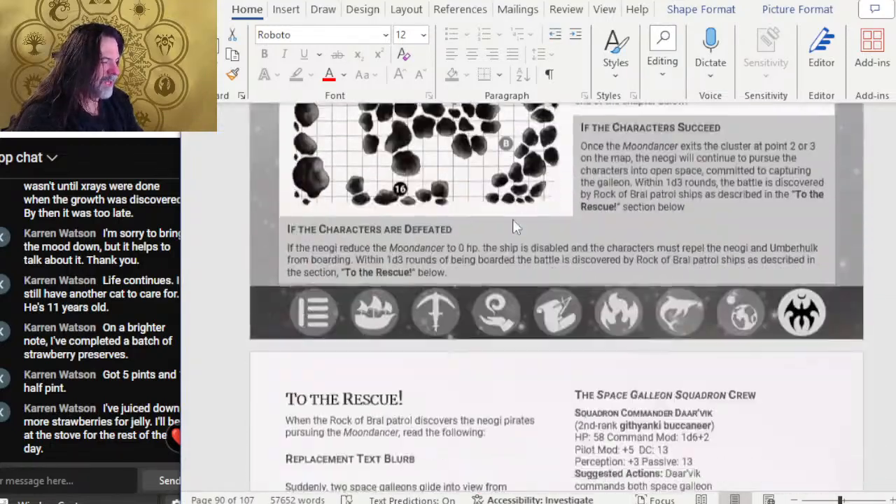
scroll(513, 224, "down", 15)
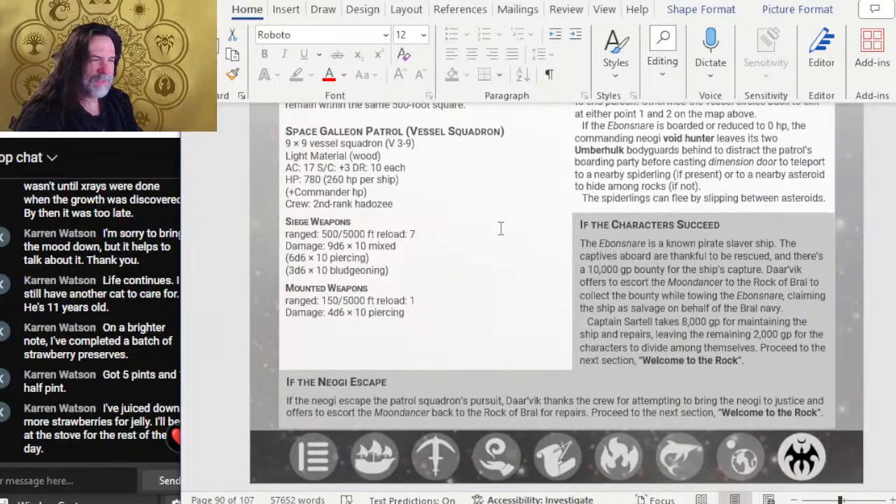
Switch to Photoshop and group the squadron commander and hadozee crew illustration layers within the page 90 group
key("alt+Tab")
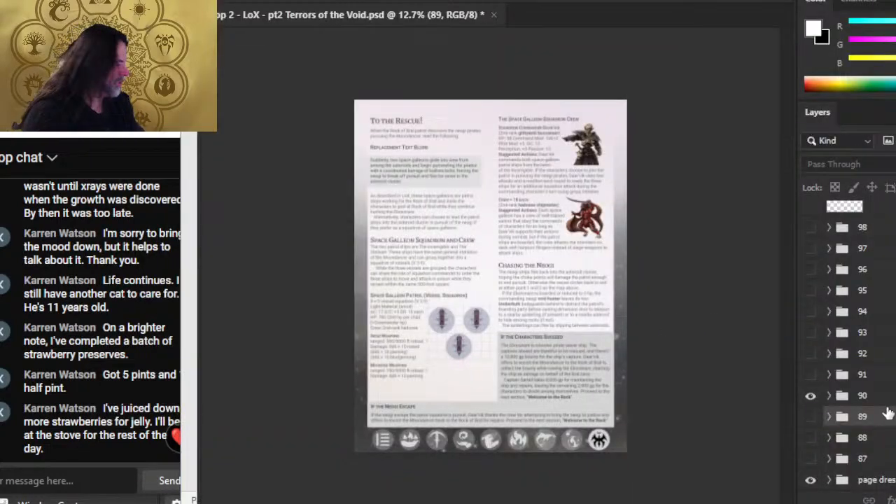
left_click(829, 416)
scroll(868, 344, "down", 5)
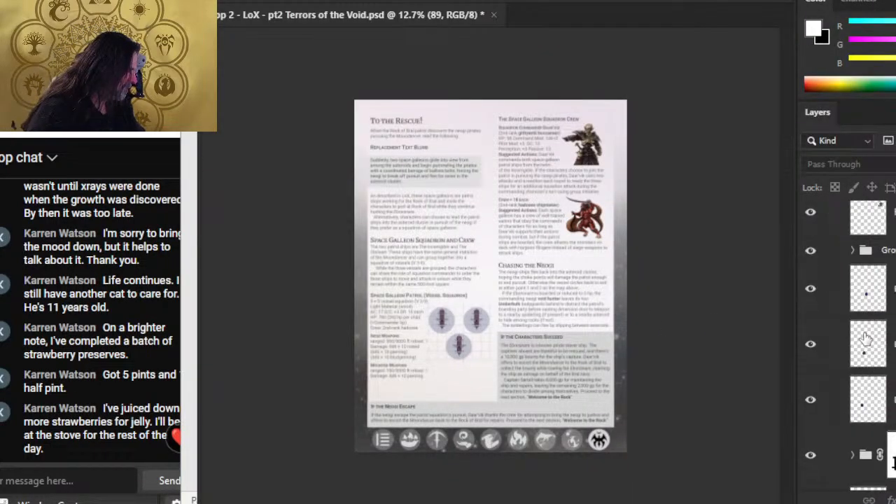
scroll(867, 336, "up", 5)
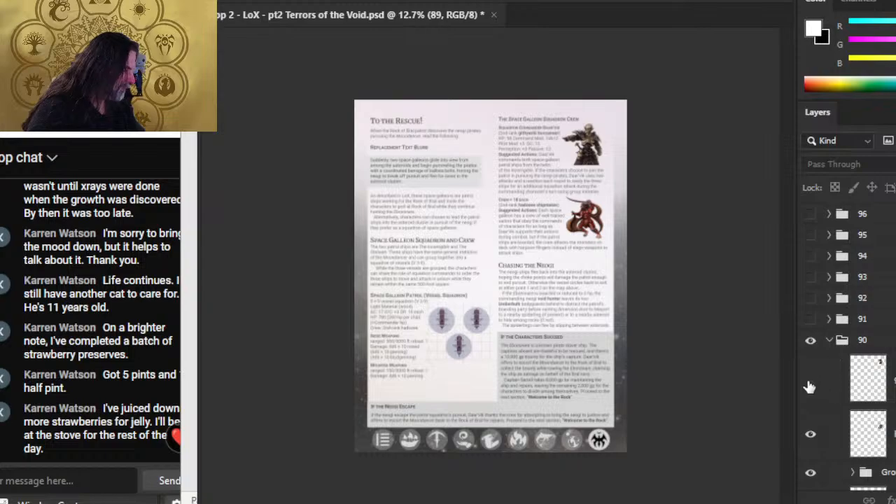
left_click(811, 379)
left_click(810, 379)
left_click(810, 434)
left_click(810, 435)
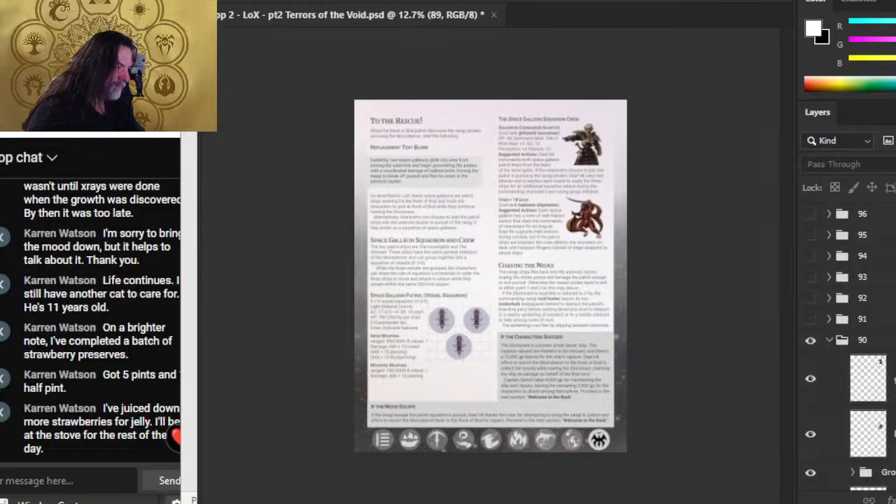
left_click(868, 378)
left_click(868, 434, "shift")
key("ctrl+g")
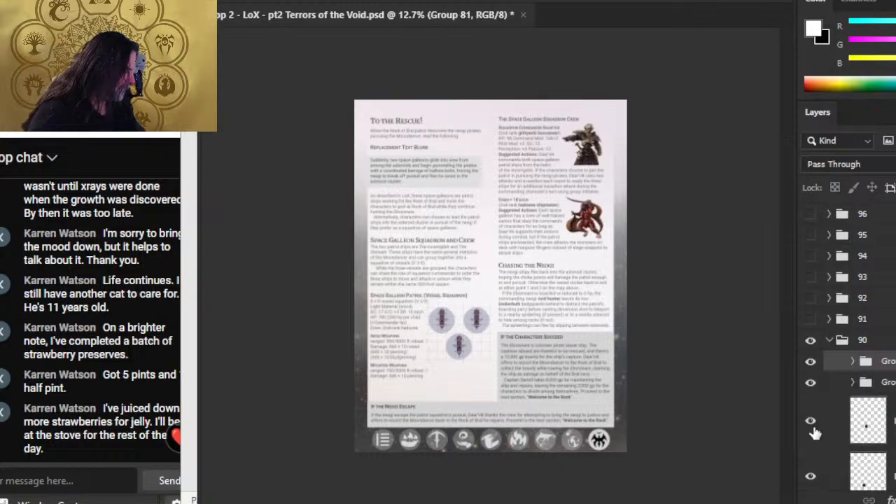
Group the galleon squadron diagram layers, from the existing ship group down to the masked group, within page 90
left_click(810, 382)
left_click(810, 382)
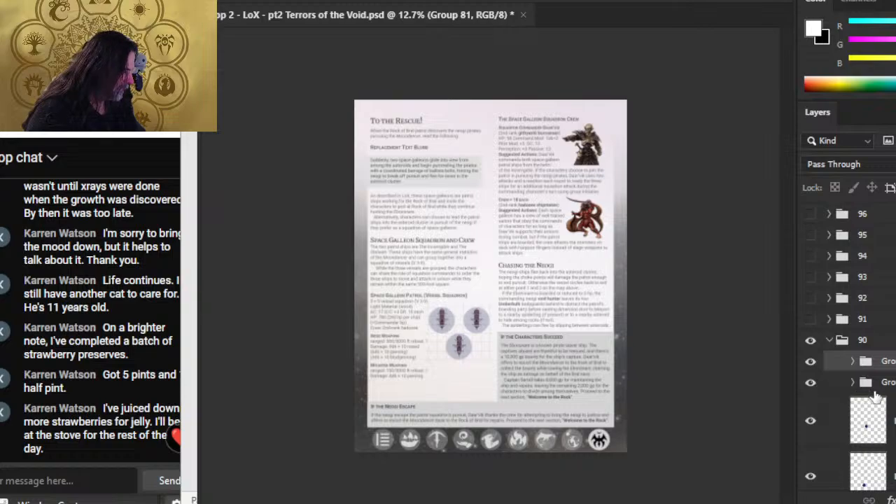
left_click(872, 385)
scroll(876, 392, "down", 3)
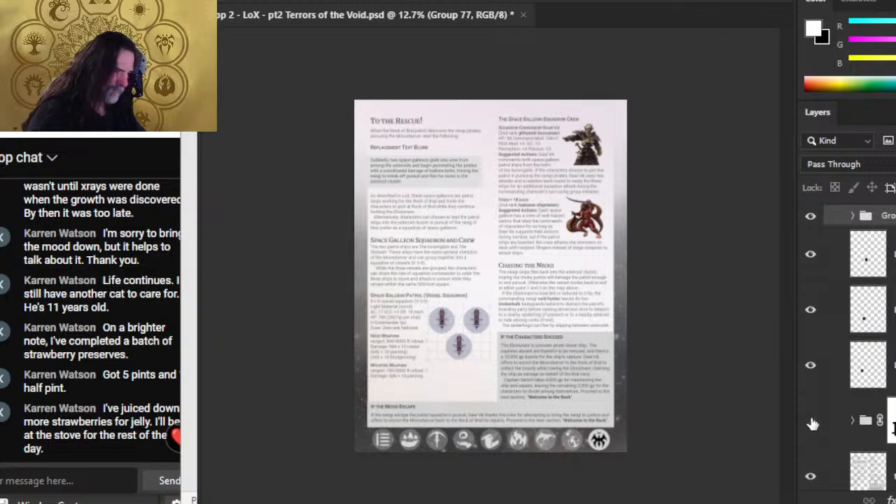
left_click(893, 423)
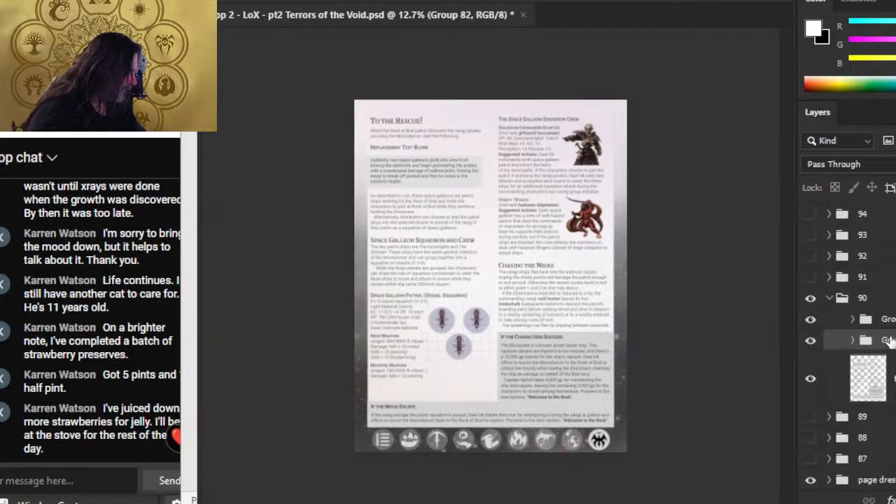
Rename the page 90 group holding the galleon squadron diagram as left and the group holding the crew illustrations as right
double_click(888, 340)
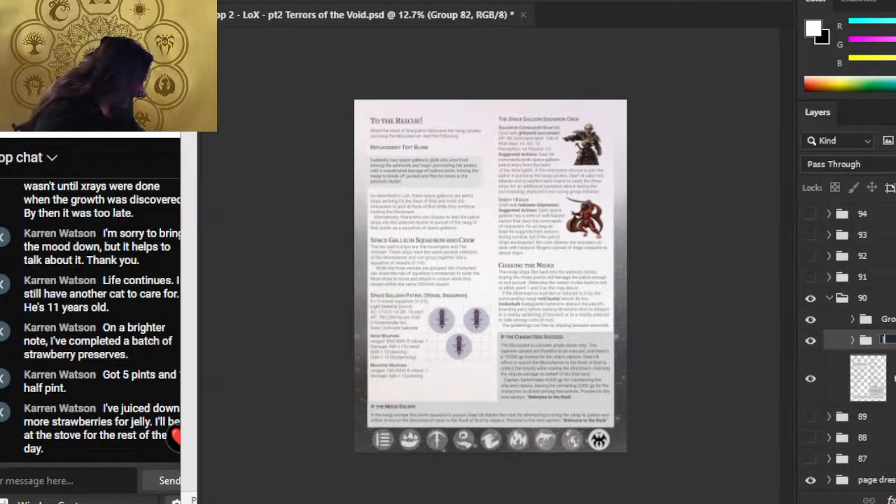
key("Return")
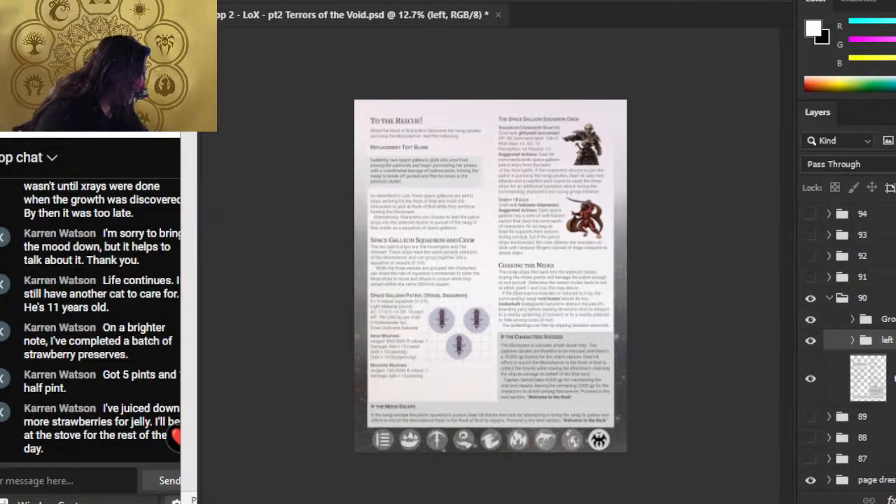
double_click(882, 322)
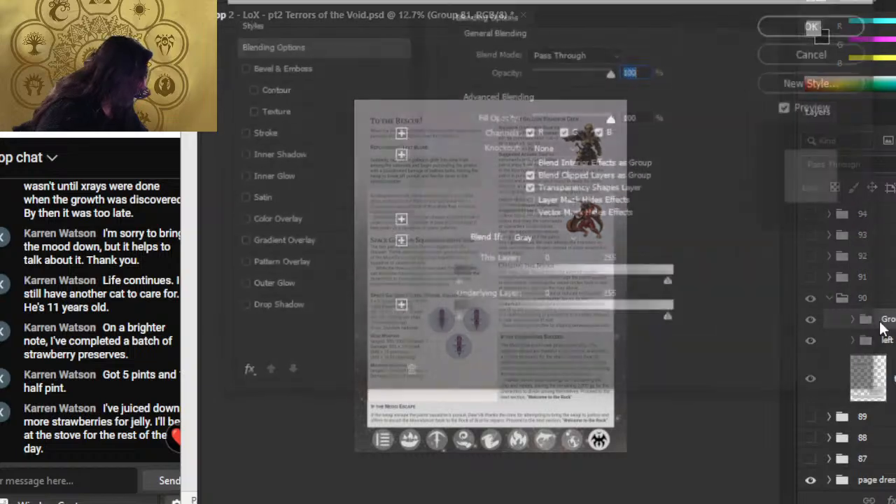
key("Escape")
double_click(888, 319)
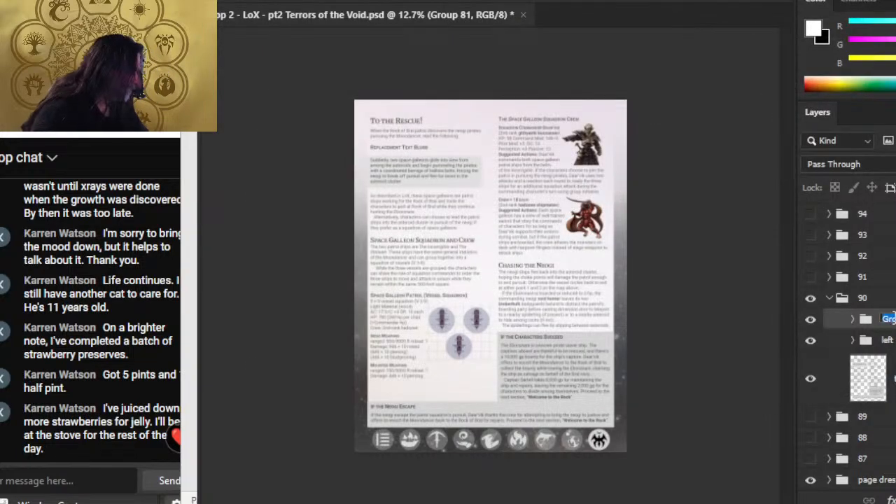
type("right")
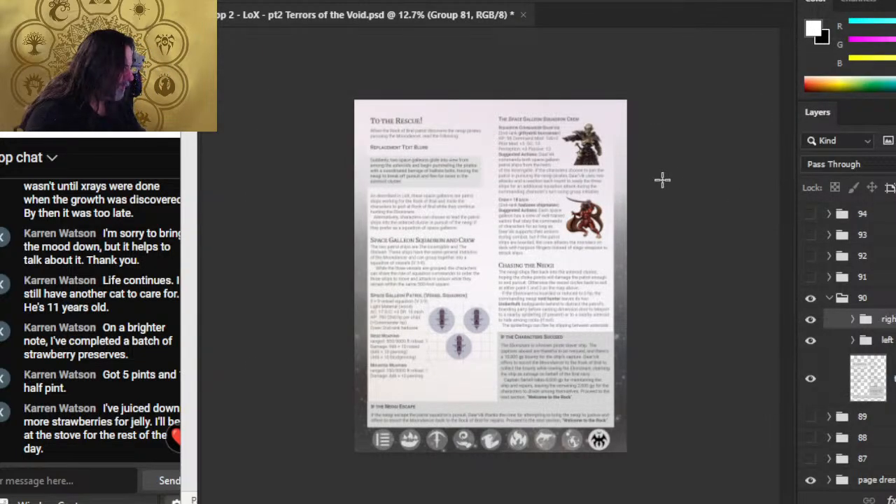
key("Return")
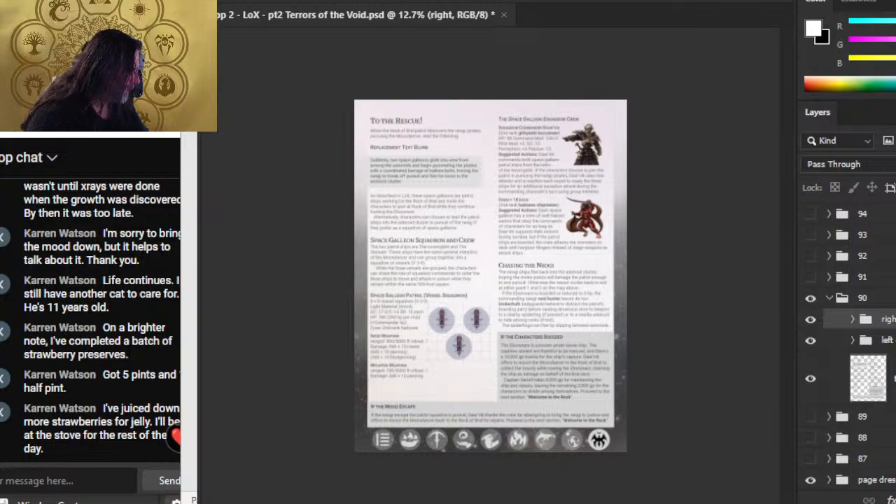
Duplicate the left group into a new document
left_click(887, 340)
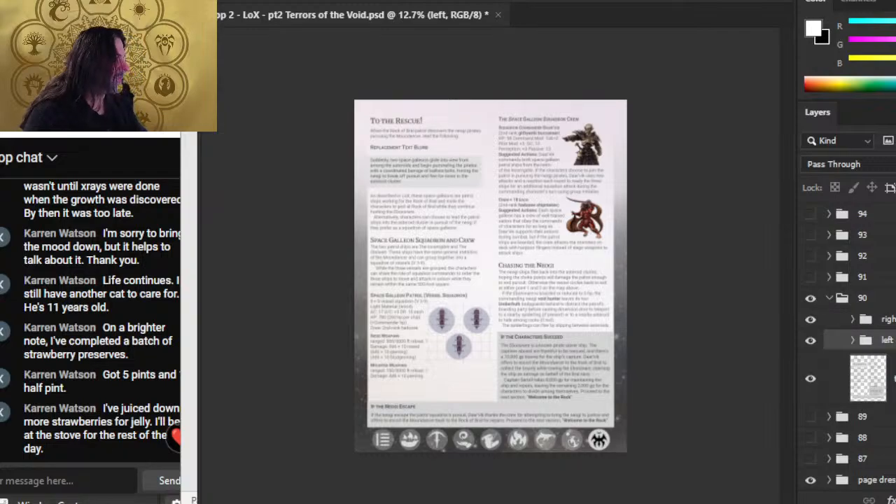
left_click(551, 145)
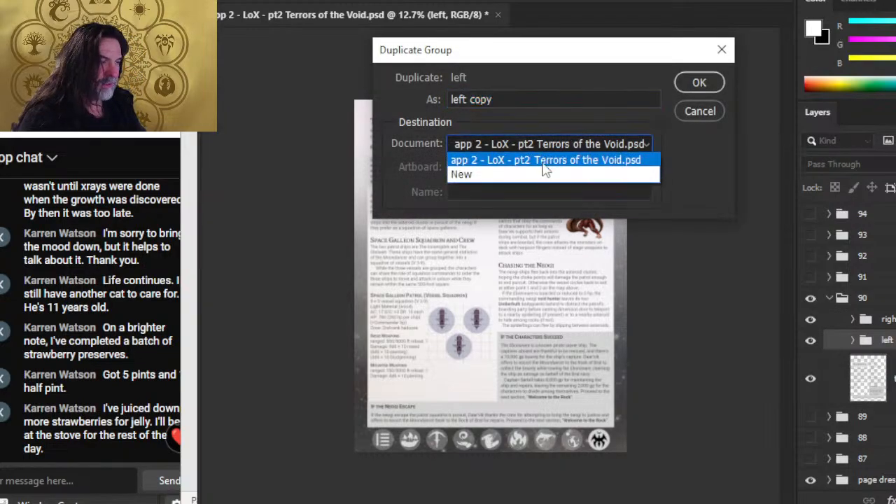
left_click(540, 175)
left_click(700, 82)
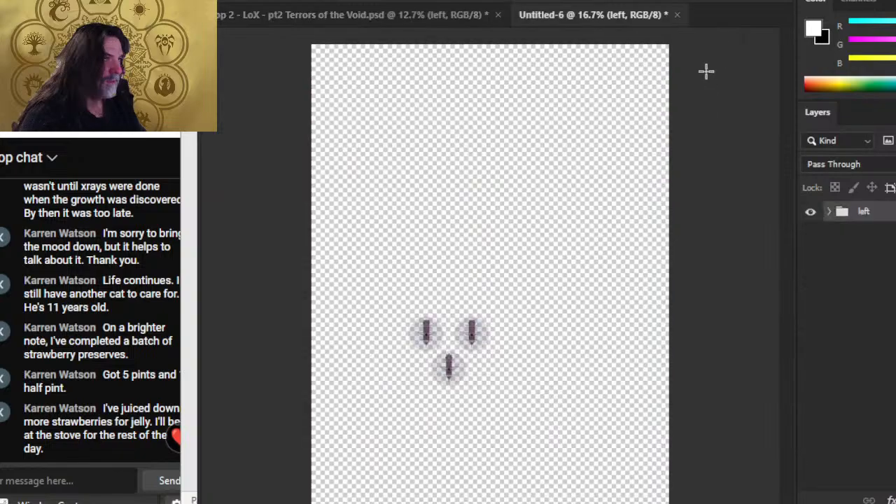
Merge the left group into a single layer and crop the canvas to the galleon diagram's contents
right_click(884, 211)
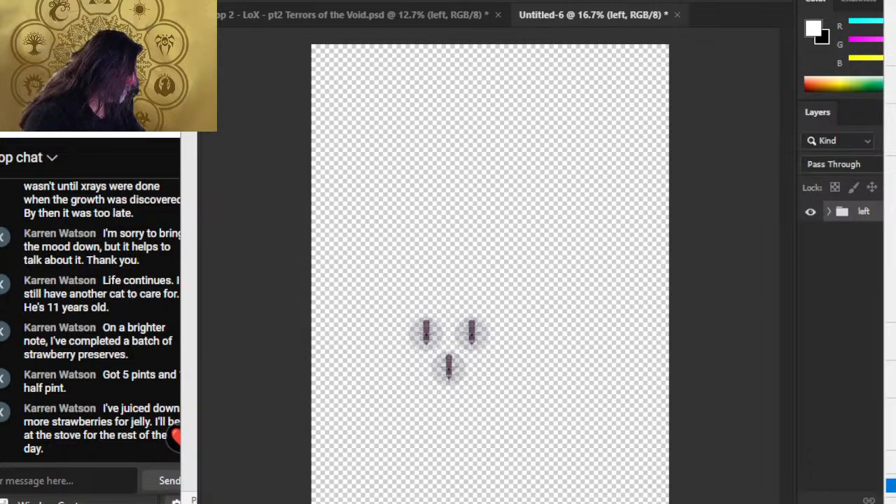
left_click(889, 301)
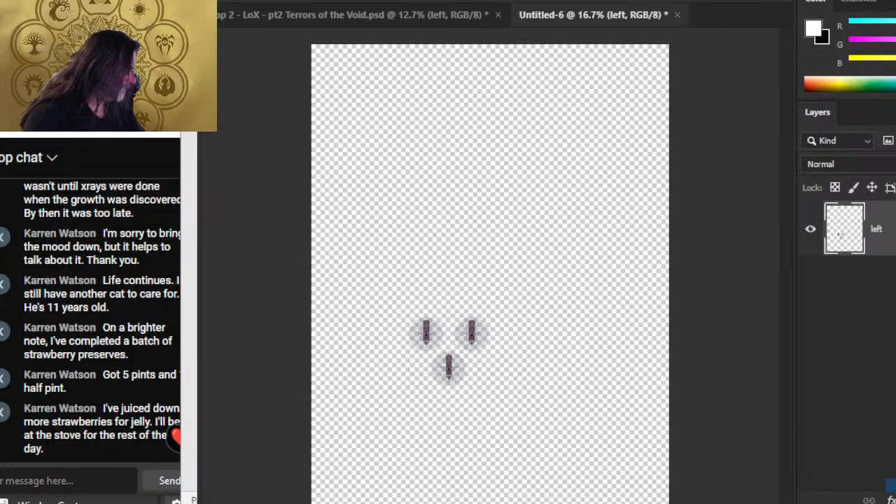
left_click(842, 229, "ctrl")
left_click(291, 0)
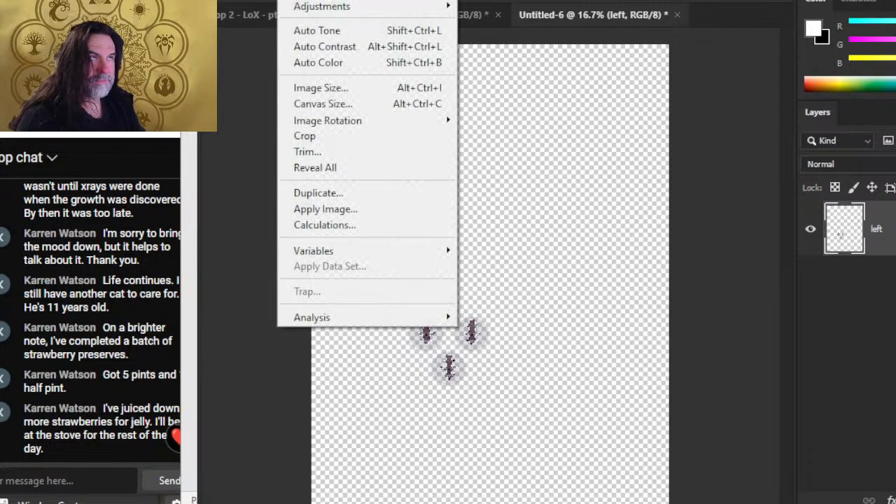
left_click(357, 140)
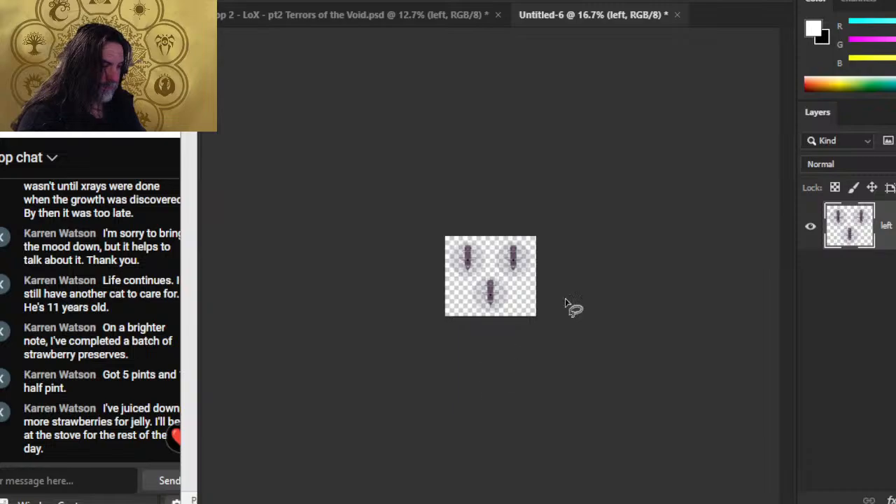
Add a new layer filled with white and place it beneath the galleon diagram as a background
key("ctrl+shift+alt+n")
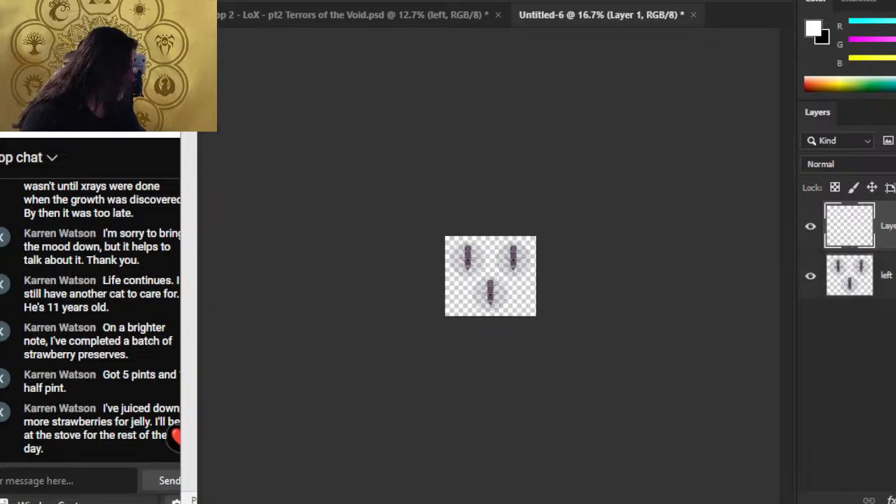
key("alt+BackSpace")
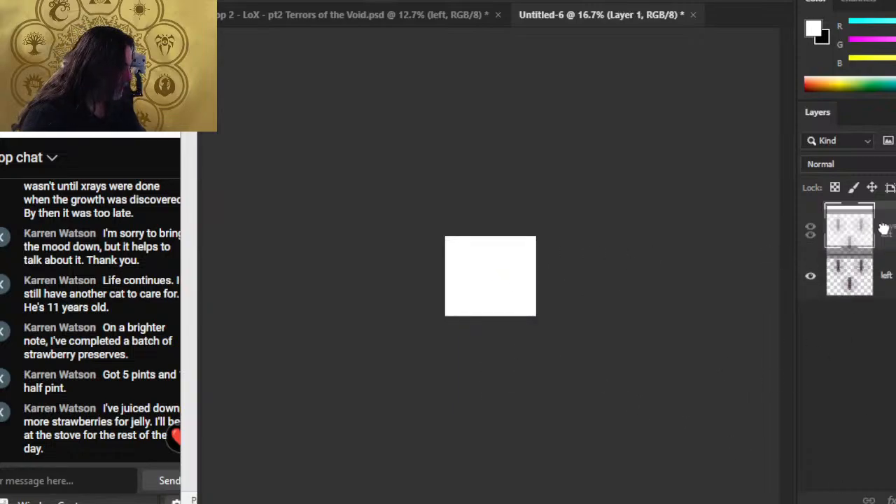
left_click(847, 270)
left_click_drag(887, 226, 886, 309)
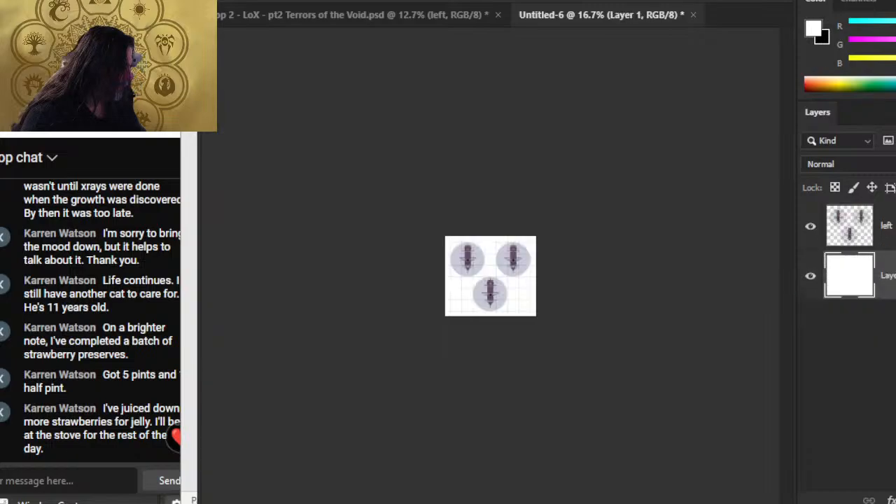
left_click_drag(509, 268, 592, 277)
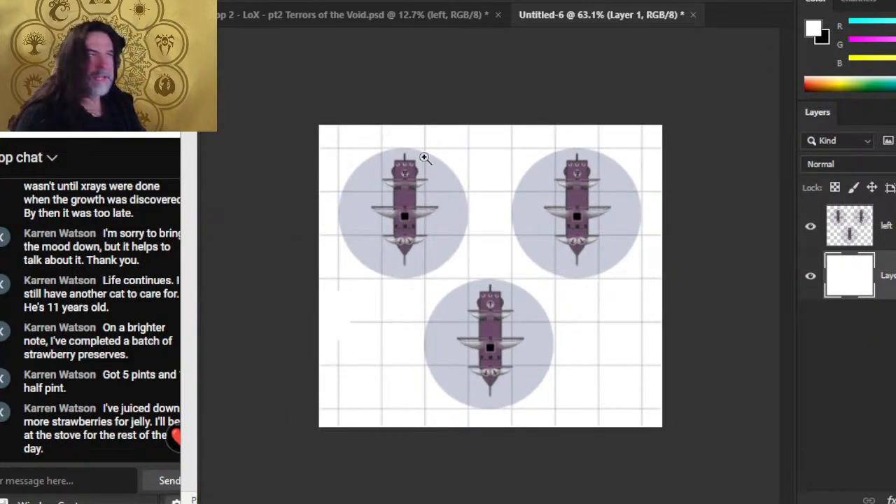
Set the canvas size to 2.2 by 1.9 inches, capturing the new dimensions with Snipping Tool for reference
left_click(294, 1)
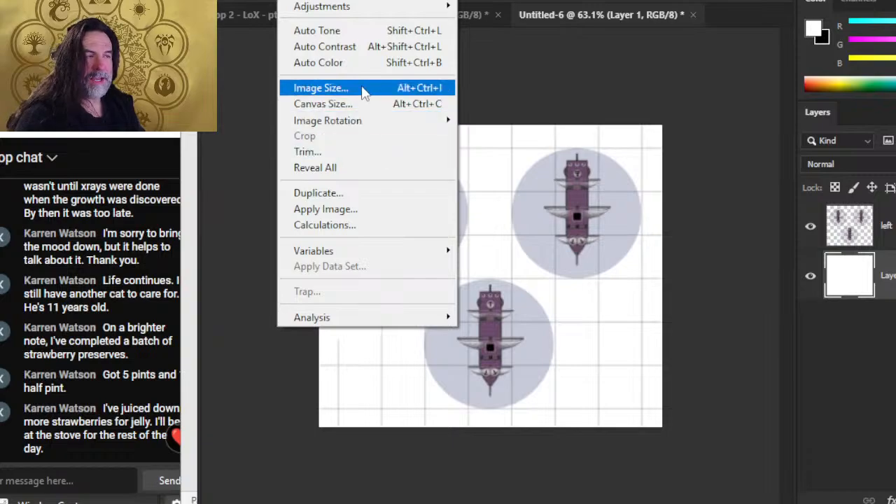
left_click(362, 104)
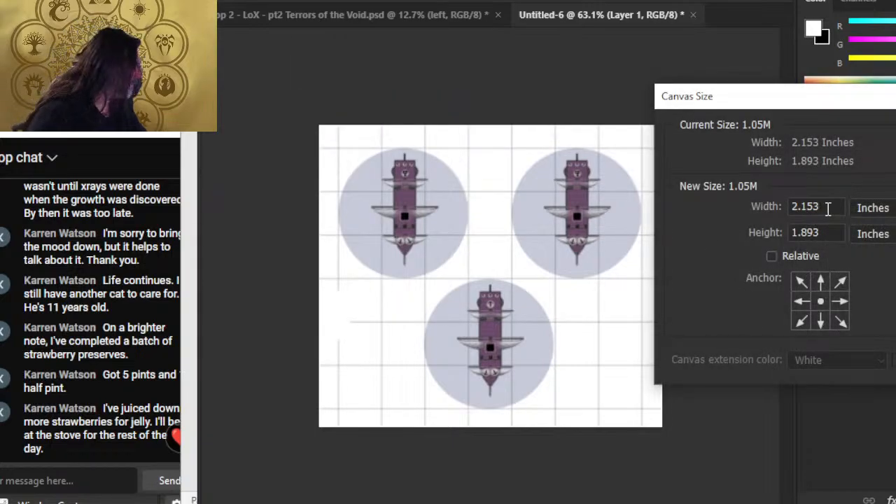
type("2.2")
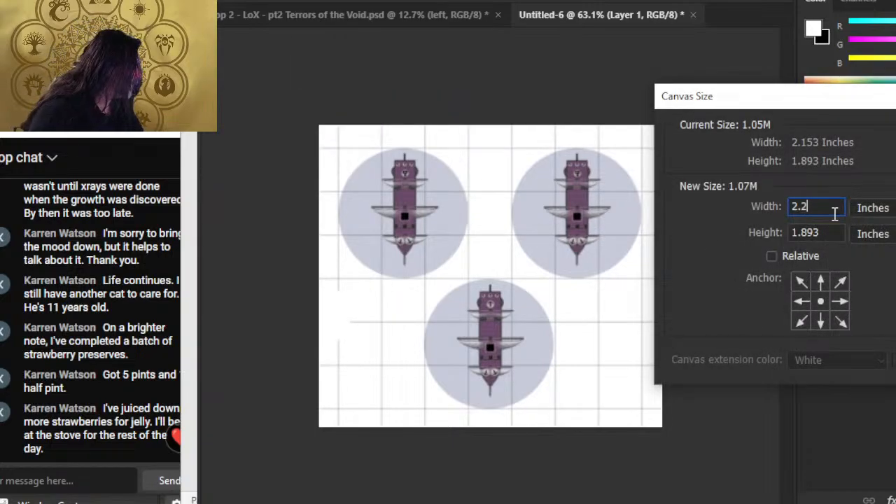
key("Tab")
type("1.9")
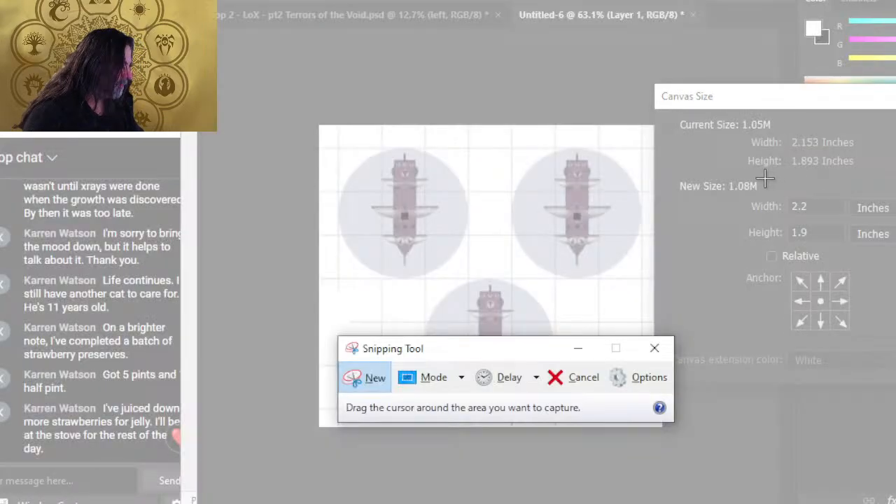
left_click_drag(761, 184, 866, 286)
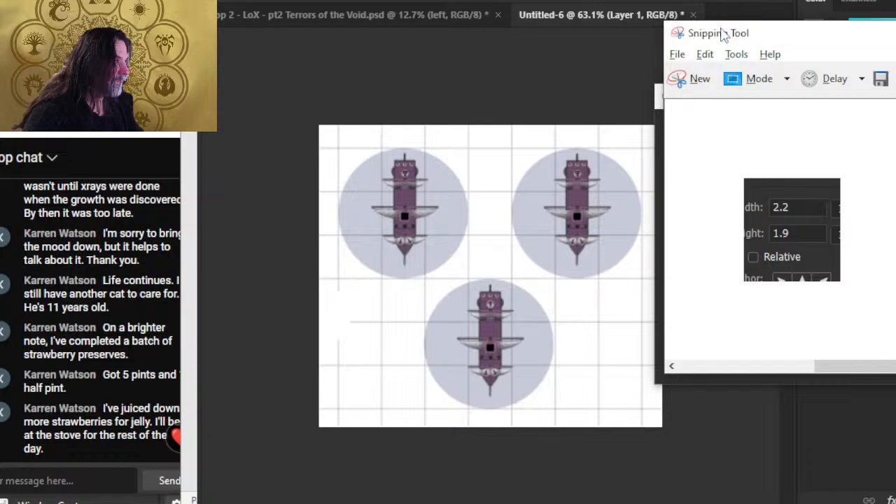
left_click_drag(725, 32, 895, 35)
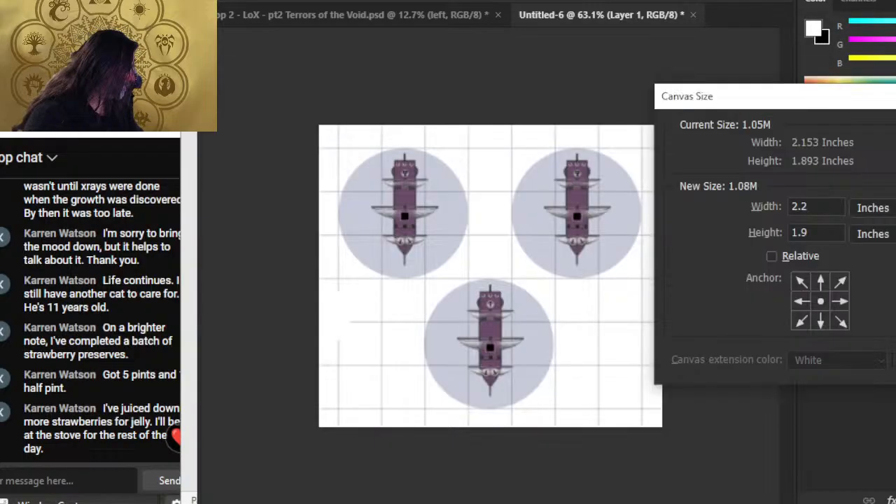
key("Return")
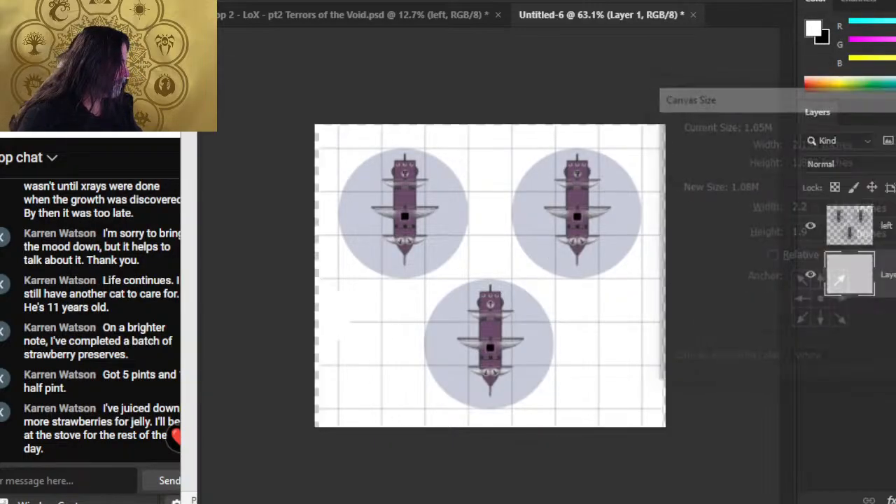
Save a copy of the galleon diagram as a PNG named 90 left, using the smallest file size option
key("alt+f")
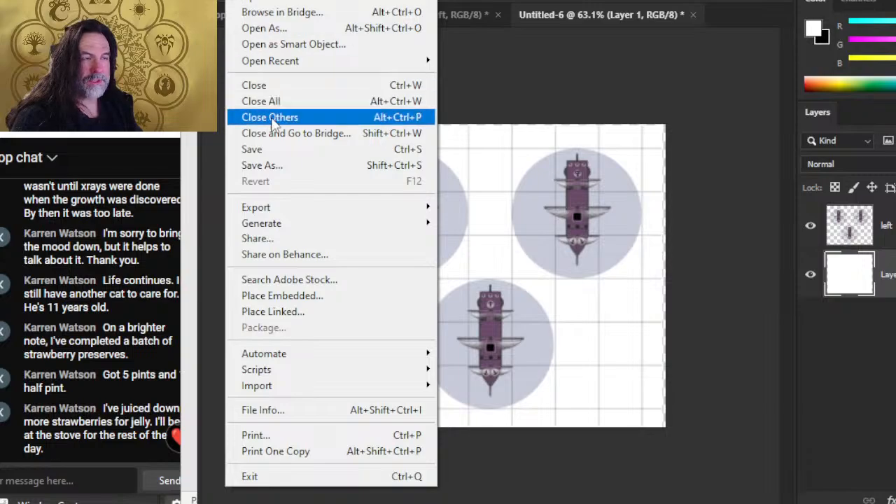
left_click(260, 168)
left_click(693, 404)
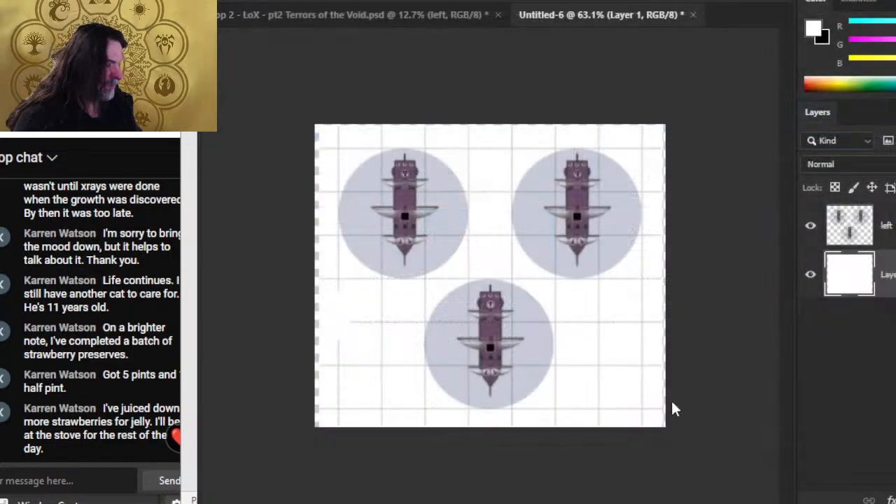
left_click(426, 354)
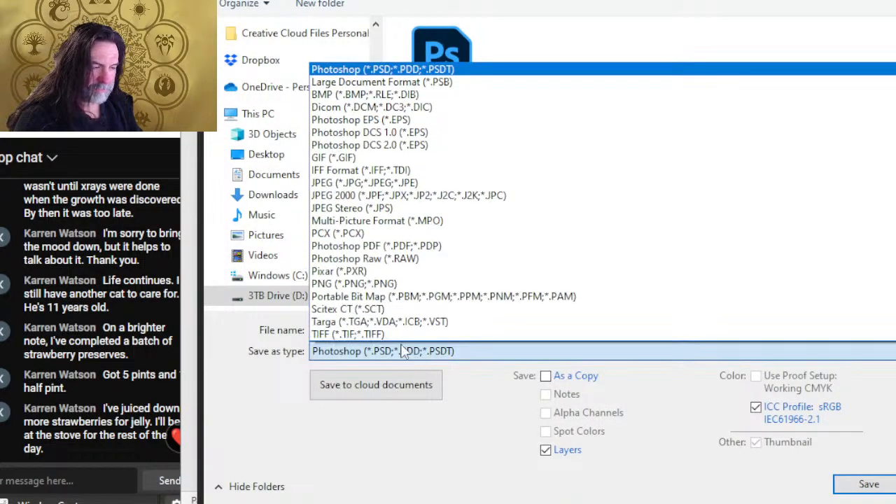
left_click(449, 284)
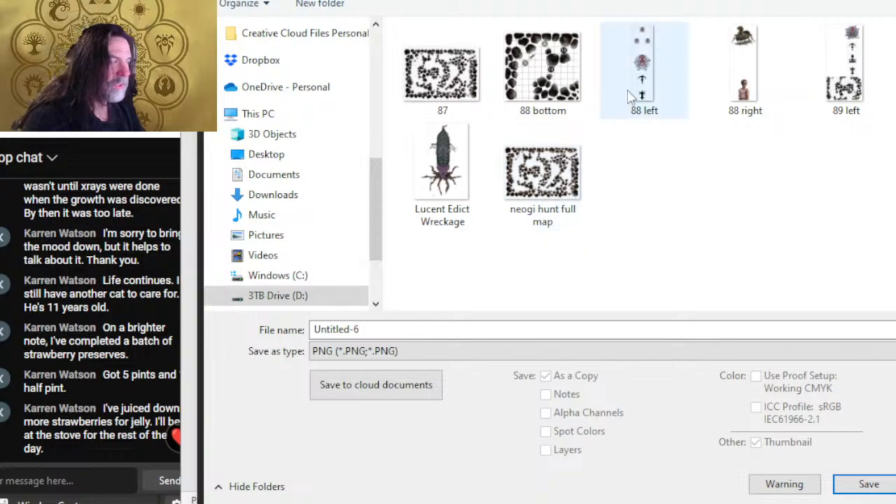
left_click(860, 84)
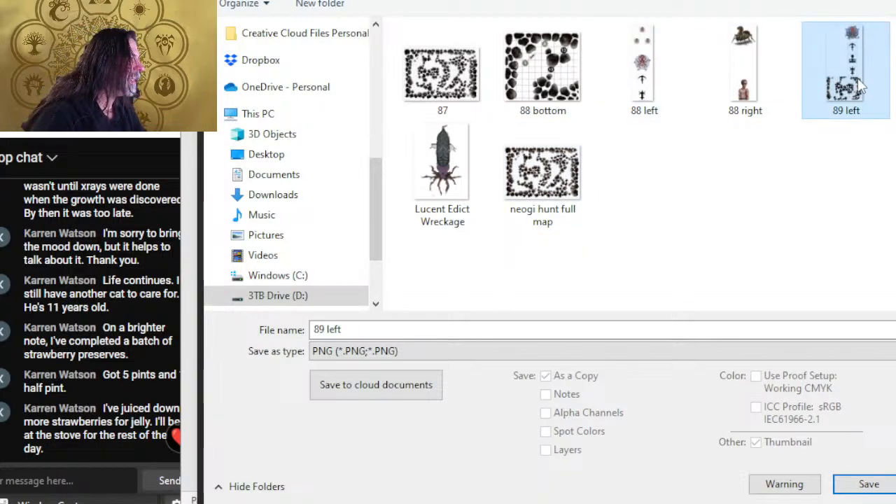
left_click(444, 330)
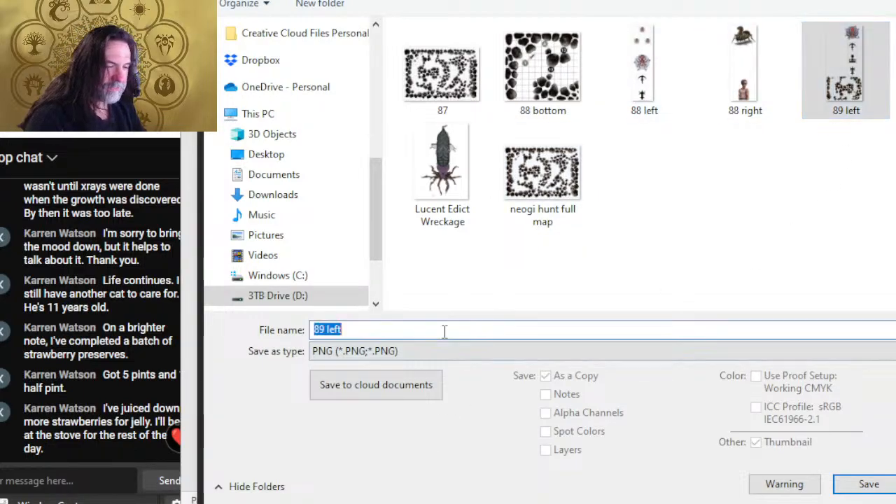
type("90")
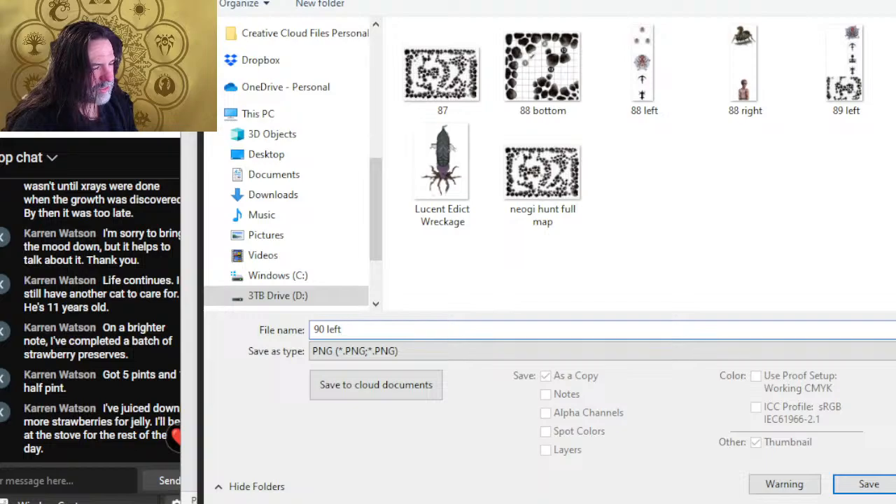
key("Return")
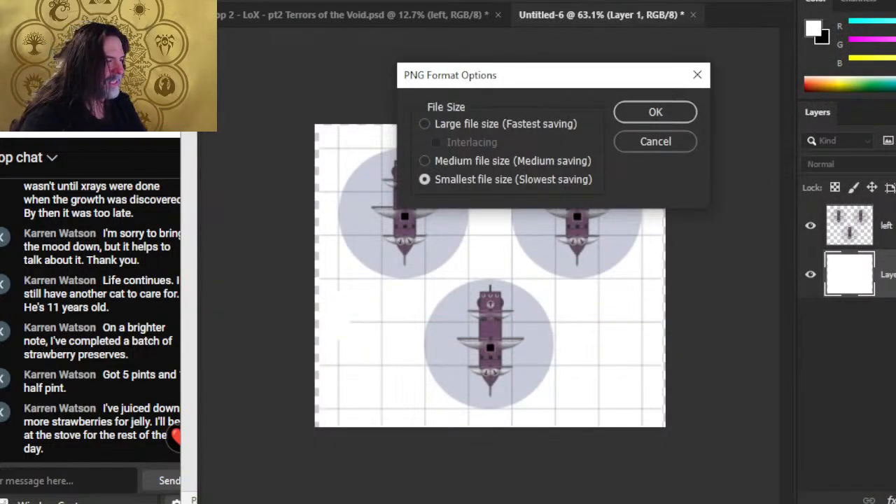
left_click(652, 113)
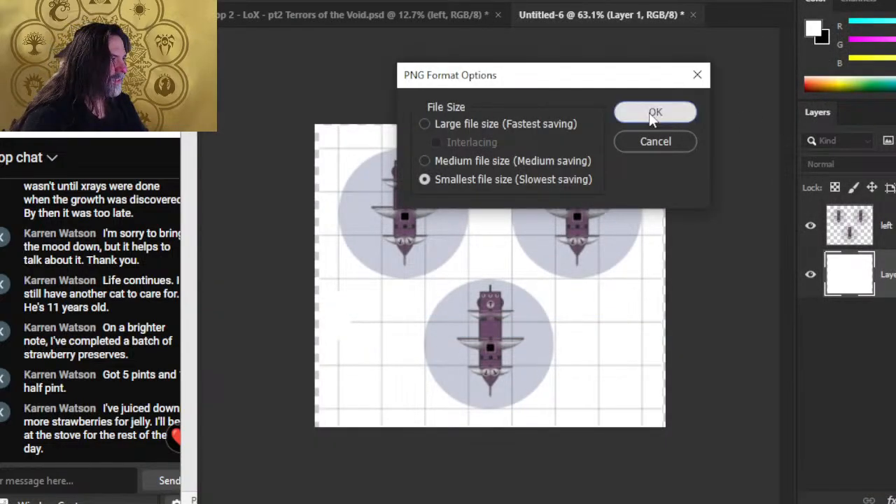
Switch to the Word layout and draw a rectangle about 1.64 by 2.8 inches beside the Space Galleon Patrol statistics on page 90
key("alt+Tab")
key("alt+Tab")
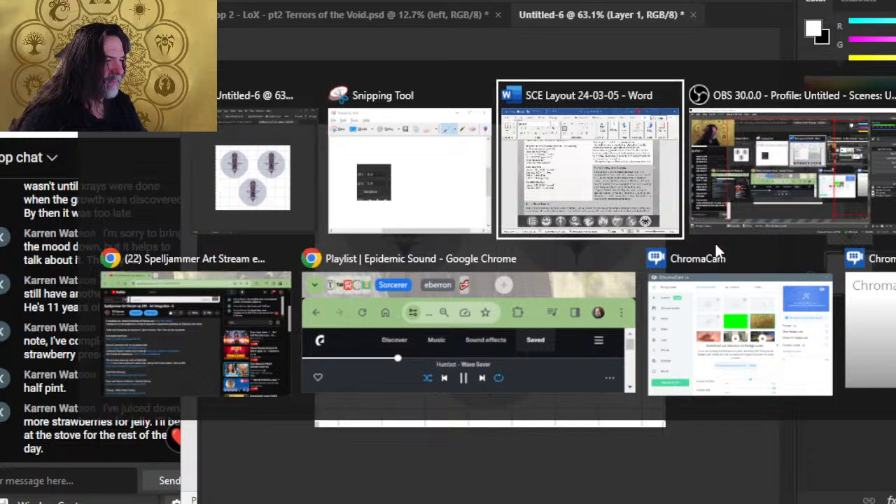
scroll(518, 227, "up", 2)
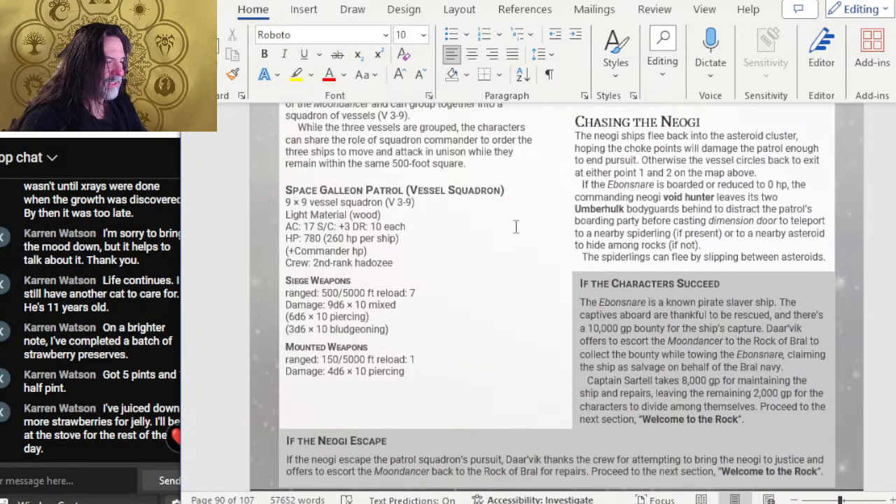
scroll(515, 227, "down", 2)
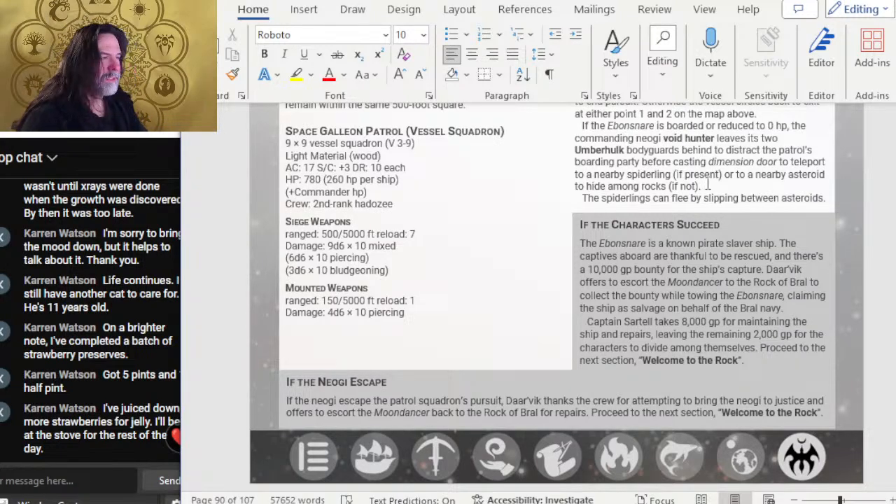
left_click(304, 9)
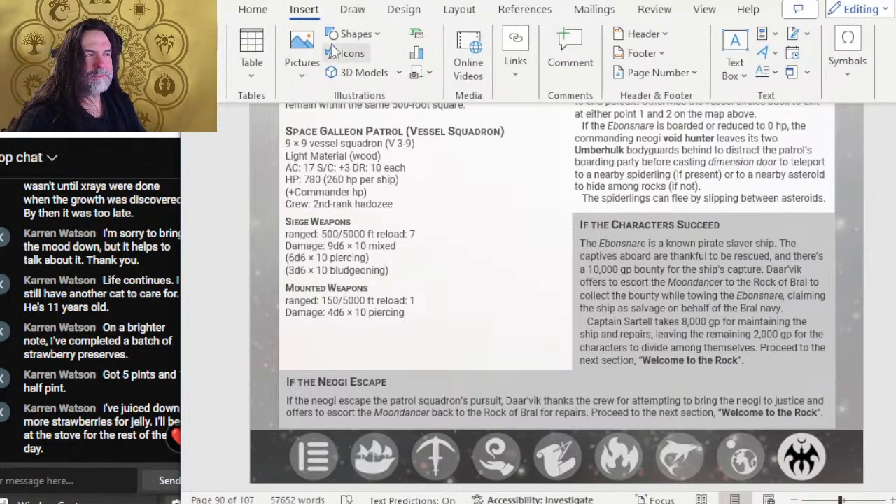
left_click(353, 33)
left_click(384, 78)
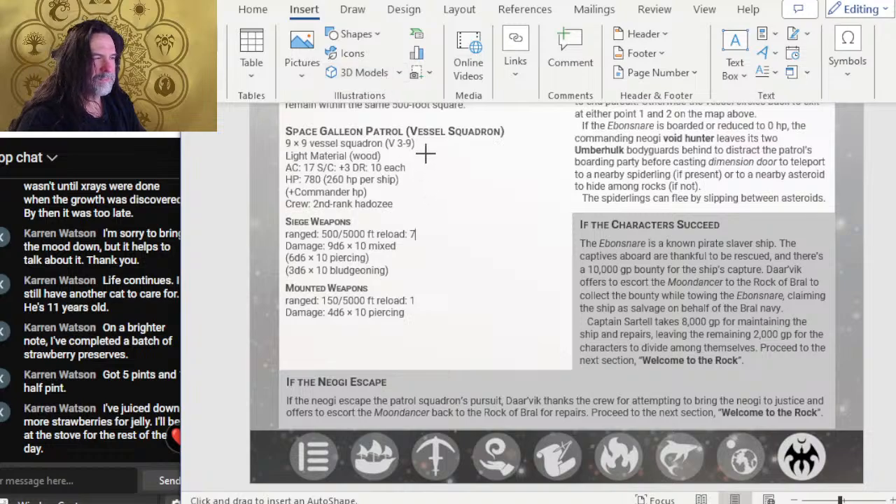
left_click_drag(429, 148, 548, 351)
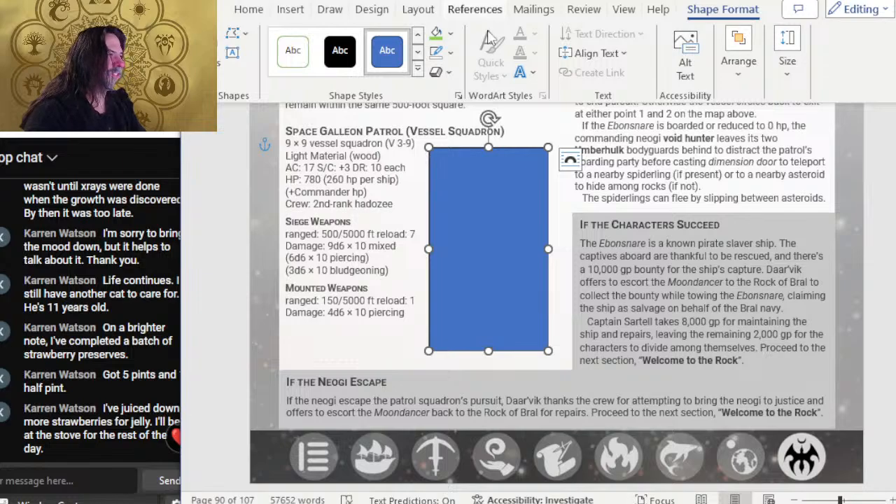
Set the rectangle's height to 1.9 inches and width to 2.2 inches, and move it slightly closer to the statistics text
left_click(789, 66)
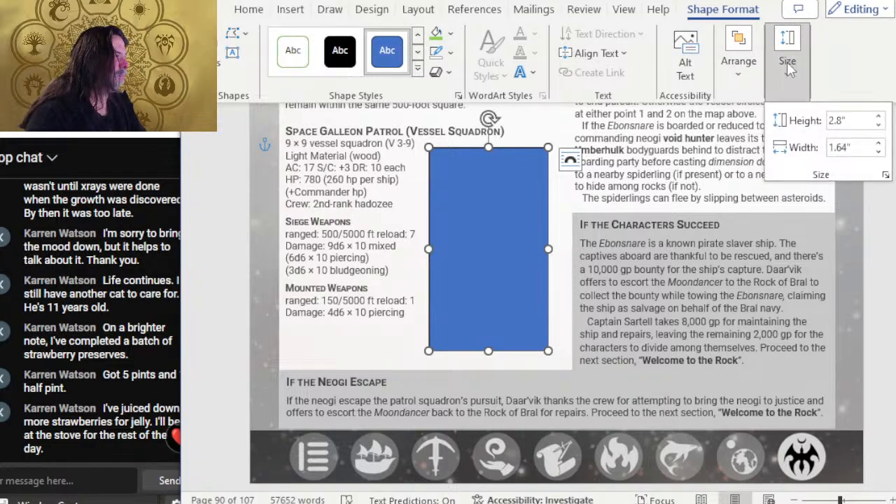
key("Tab")
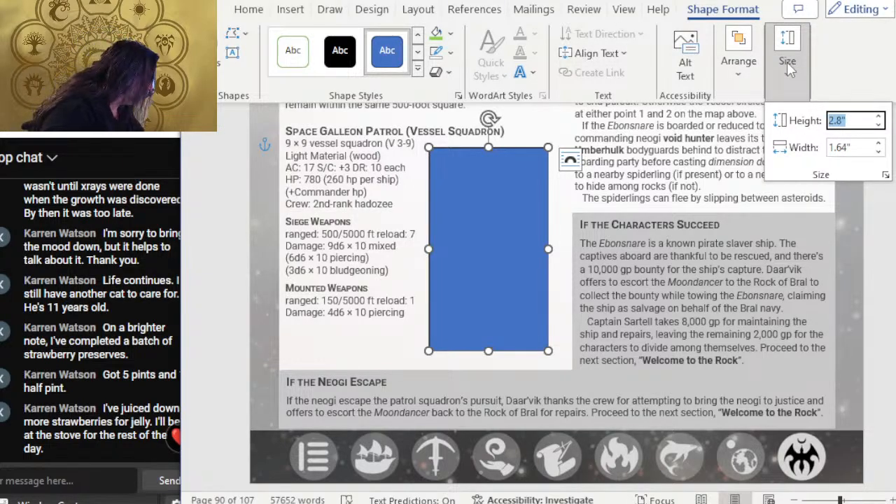
type("1.9")
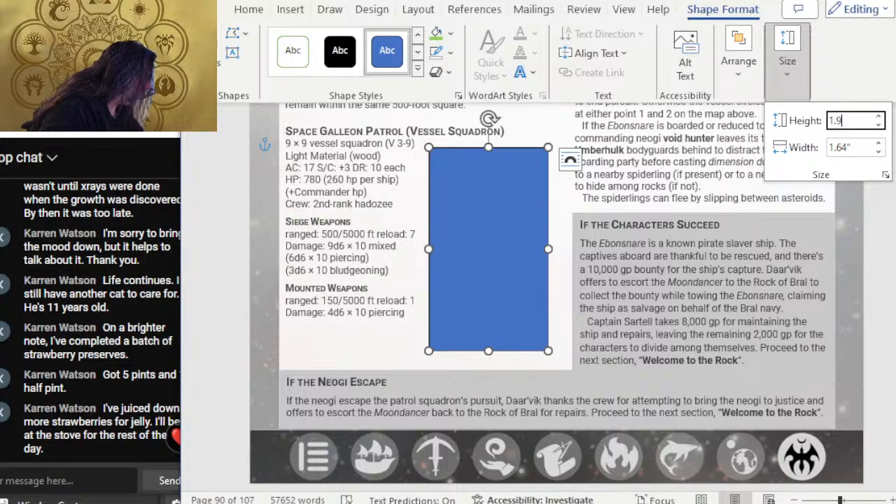
key("Tab")
type("2.2")
left_click(787, 62)
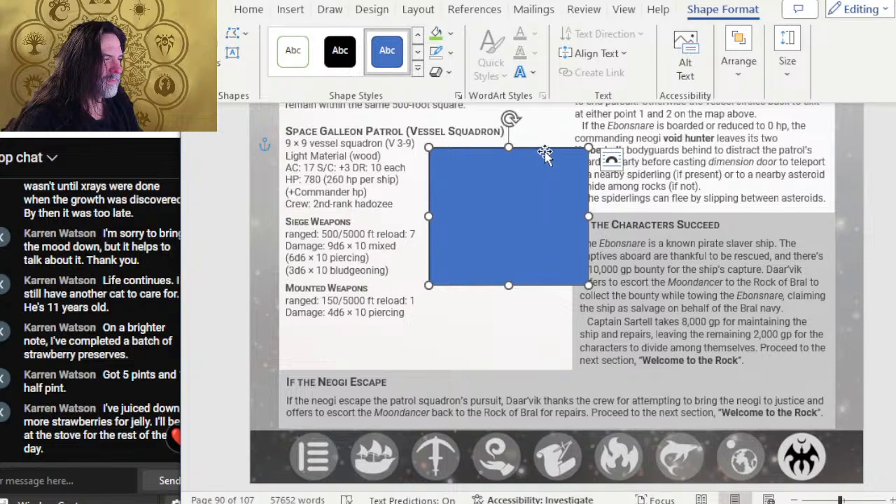
mouse_move(544, 152)
left_mouse_down()
mouse_move(524, 175)
mouse_move(538, 155)
mouse_move(529, 155)
left_mouse_up()
key("alt+Tab")
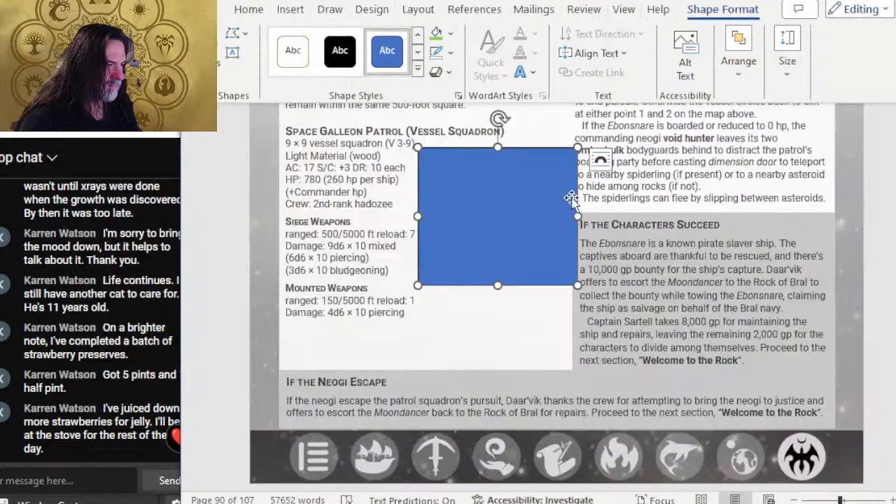
key("alt+Tab")
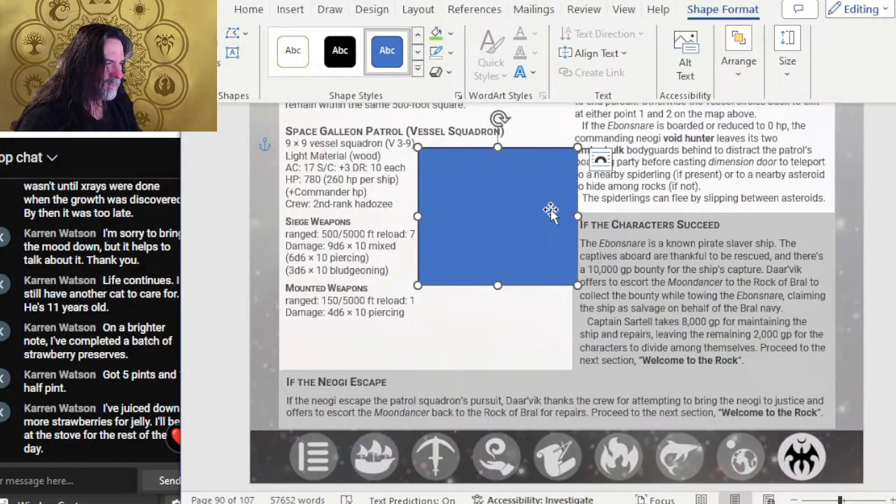
Remove the rectangle's outline
right_click(534, 162)
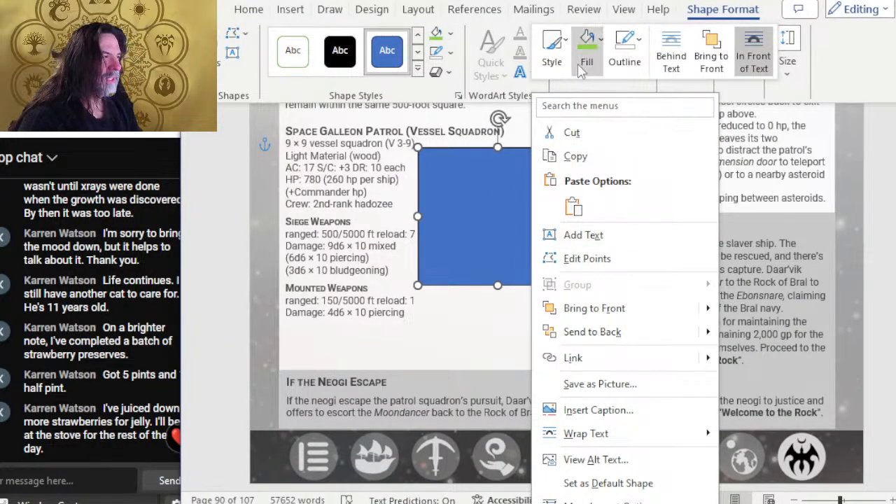
left_click(586, 43)
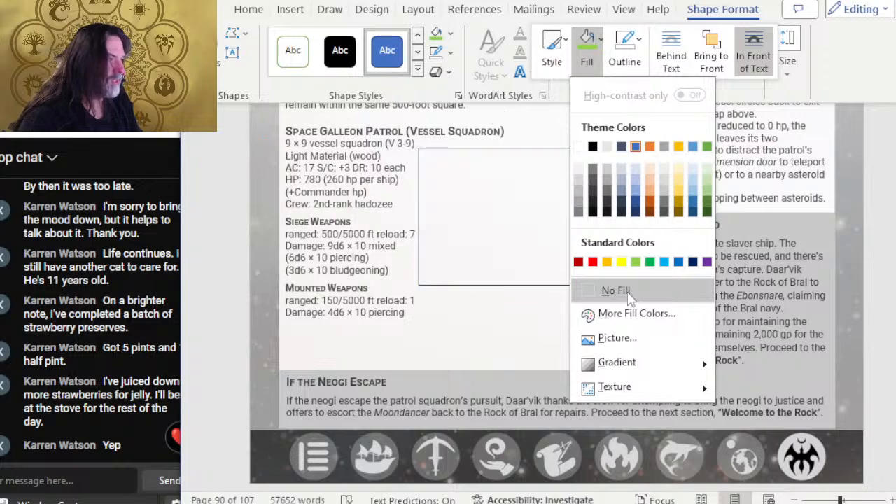
left_click(625, 56)
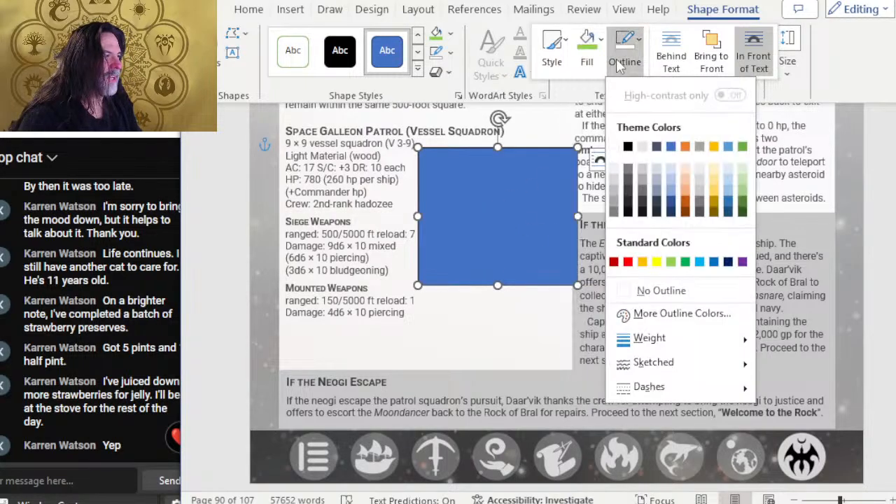
left_click(671, 289)
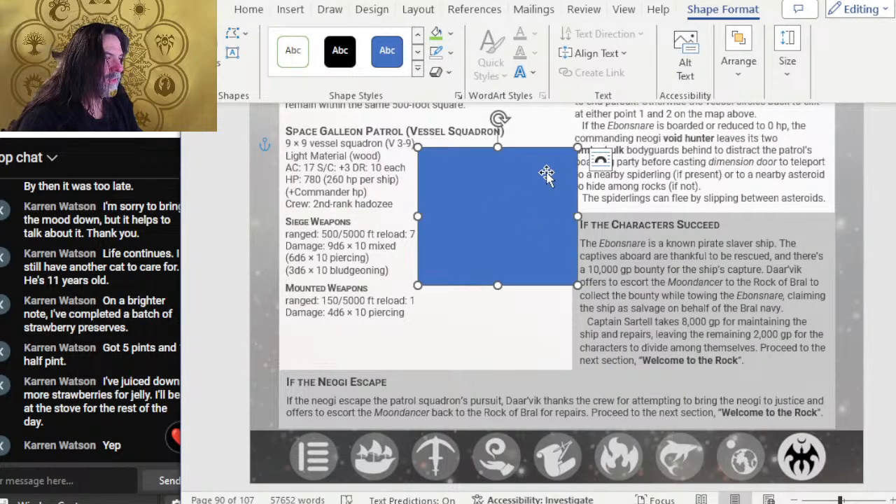
Fill the rectangle with the picture 90 left from the Part 2 terror folder and shift it slightly down within the column
right_click(524, 168)
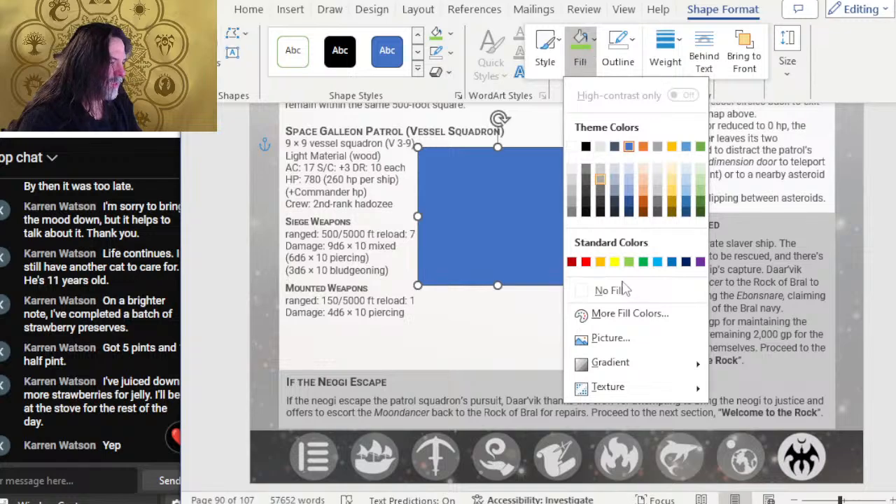
left_click(623, 338)
left_click(392, 193)
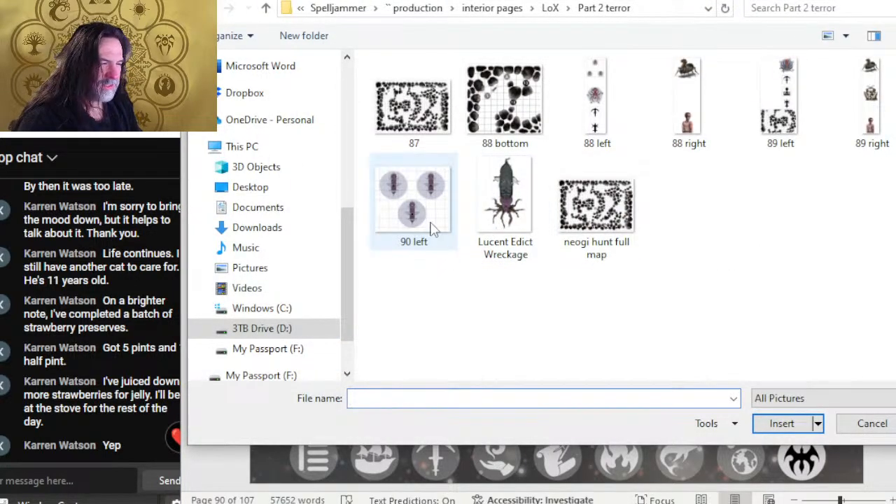
double_click(432, 230)
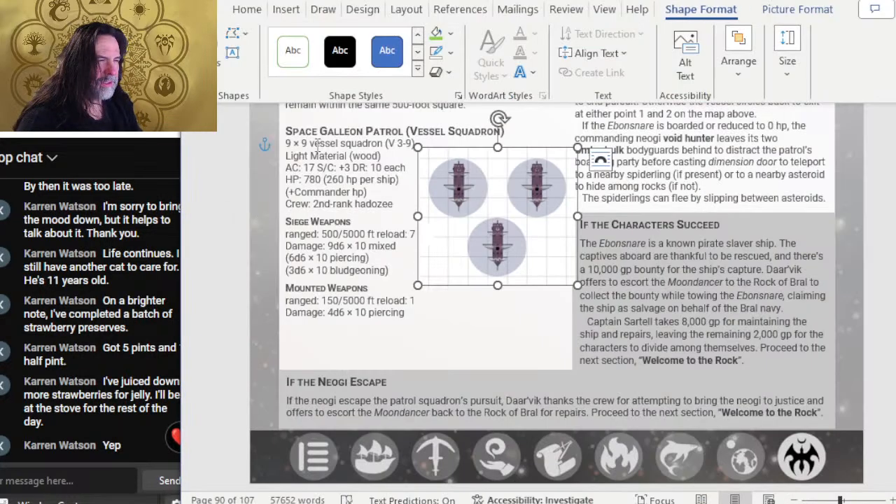
left_click_drag(535, 149, 527, 165)
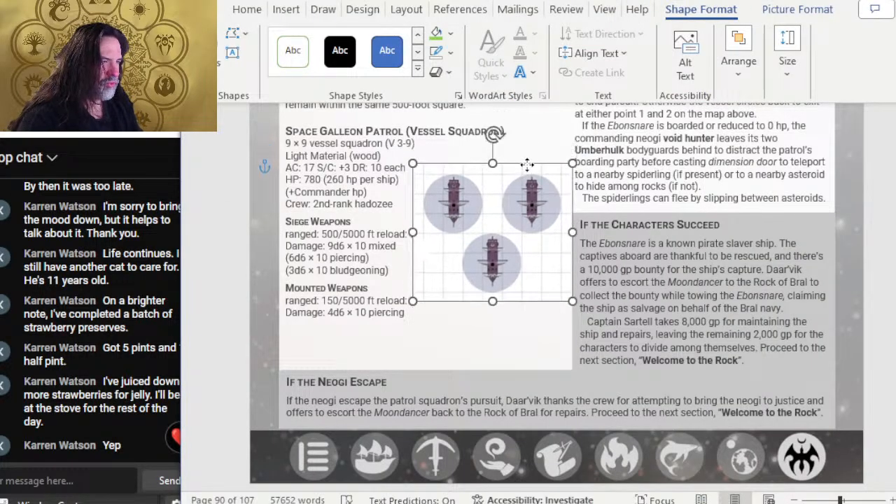
Switch to Photoshop and close the Untitled-6 document without saving it
key("alt+Tab")
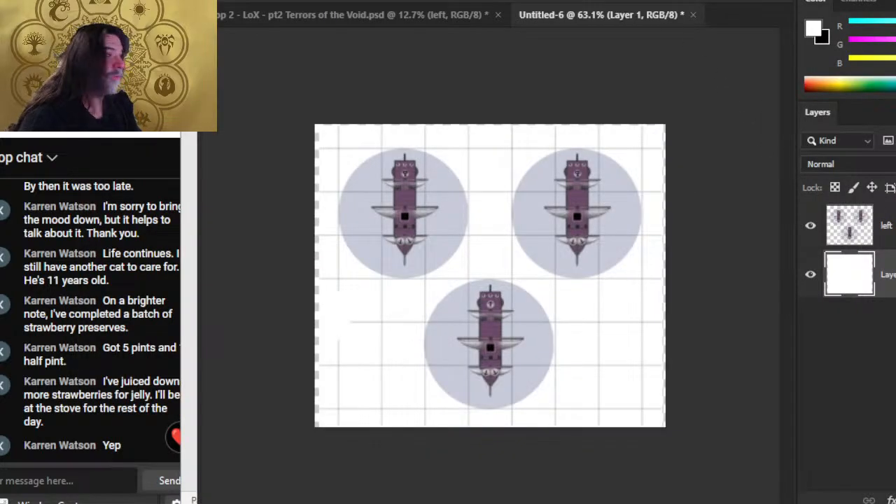
left_click(693, 14)
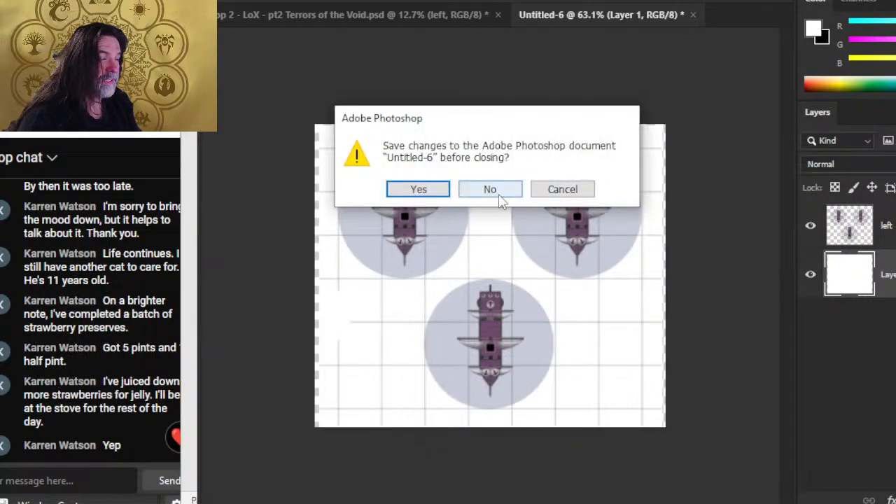
left_click(498, 194)
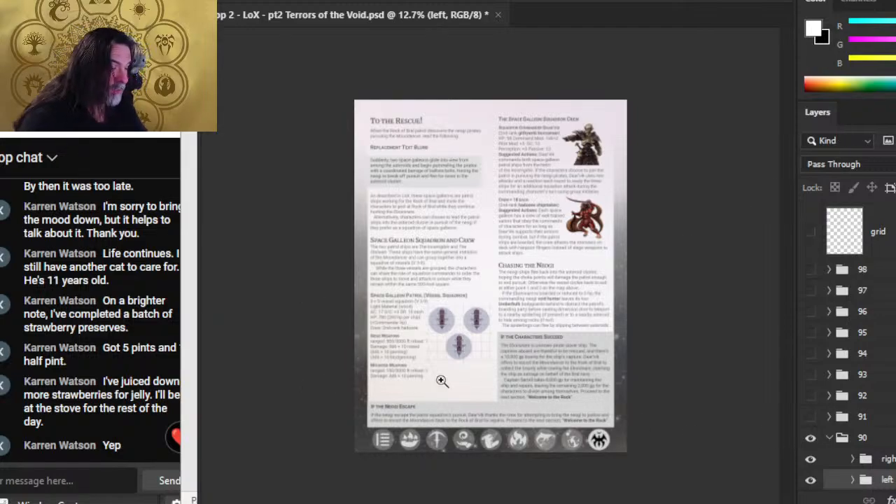
Nudge the galleon diagram in Word to match its position beside the patrol statistics in the Photoshop page mockup
left_click_drag(438, 318, 517, 342)
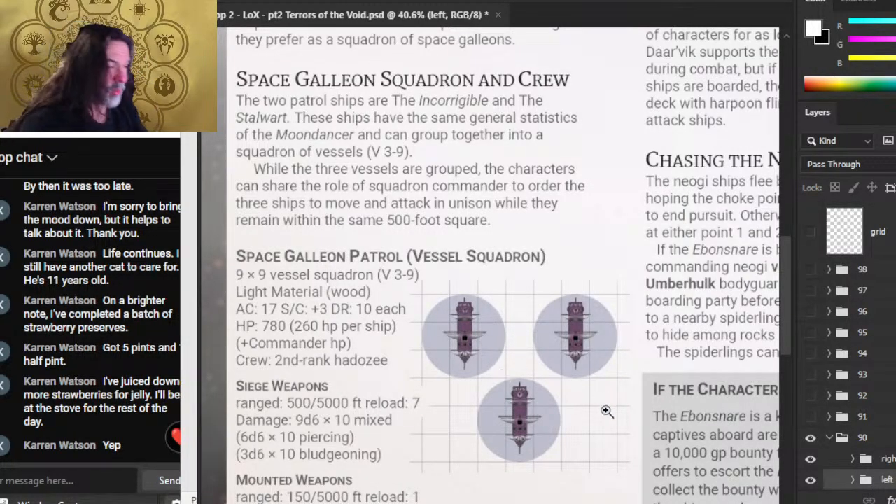
key("alt+Tab")
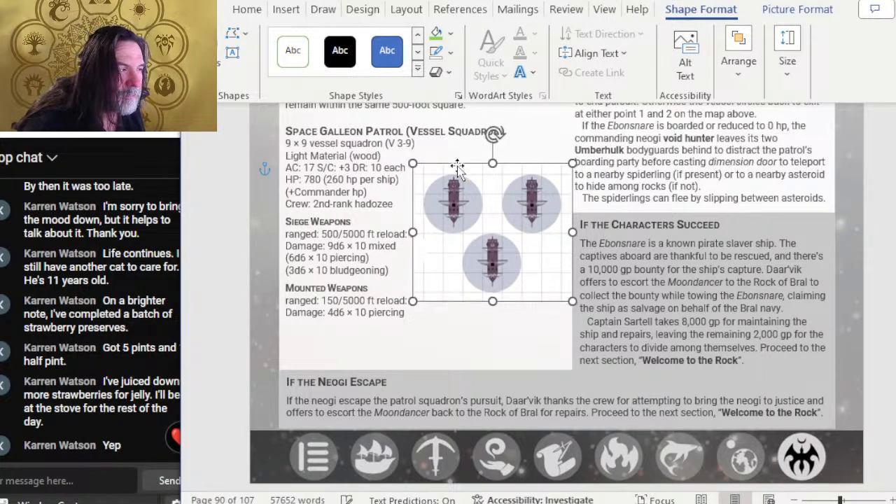
key("Up")
key("Up")
key("Up")
key("Up")
key("Left")
key("Down")
key("Left")
key("Left")
key("Left")
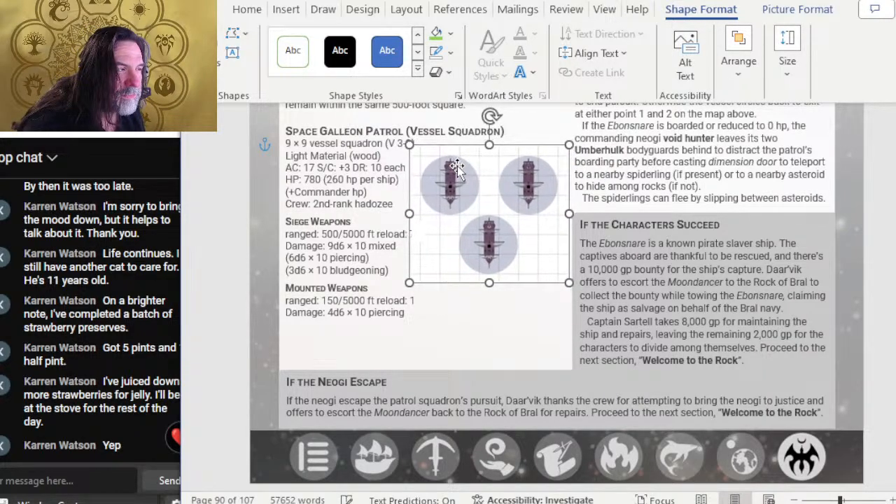
key("Left")
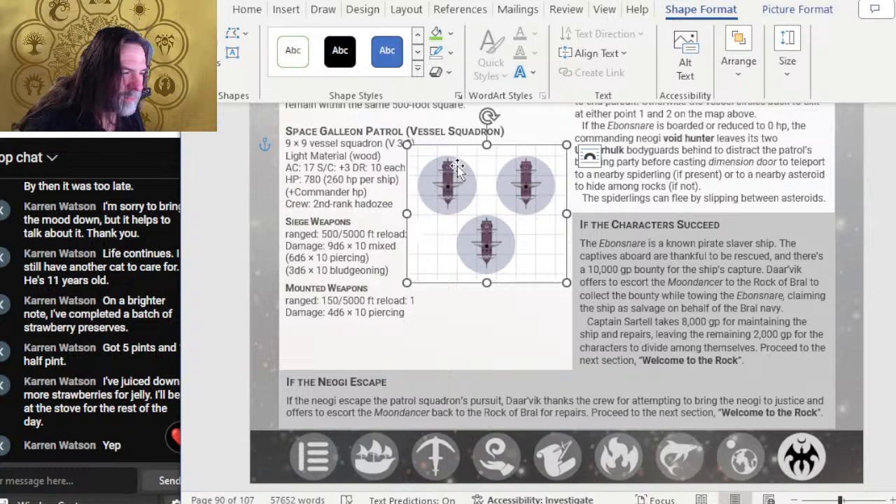
key("Down")
key("Right")
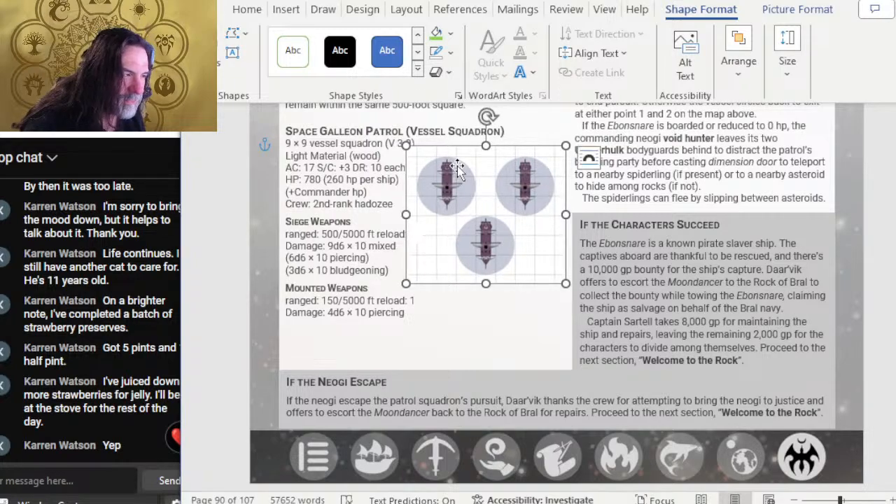
key("Right")
key("Left")
key("Left")
key("Left")
key("Left")
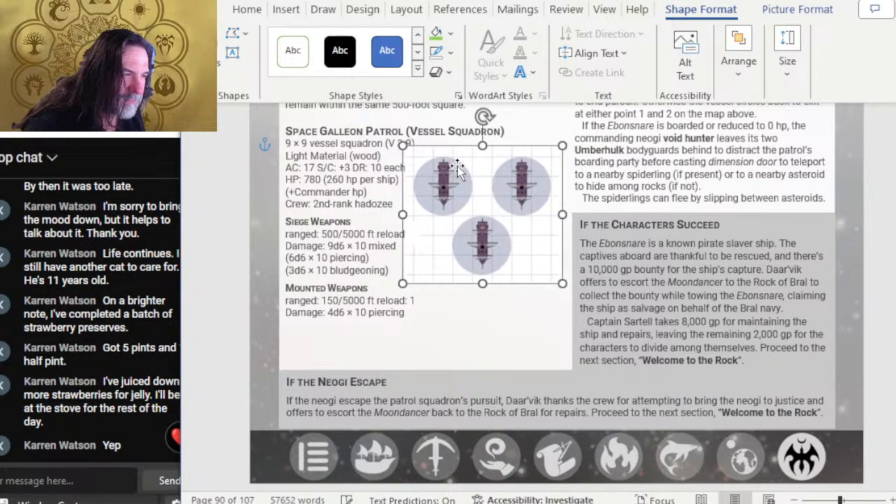
key("Down")
key("Left")
key("Left")
key("Right")
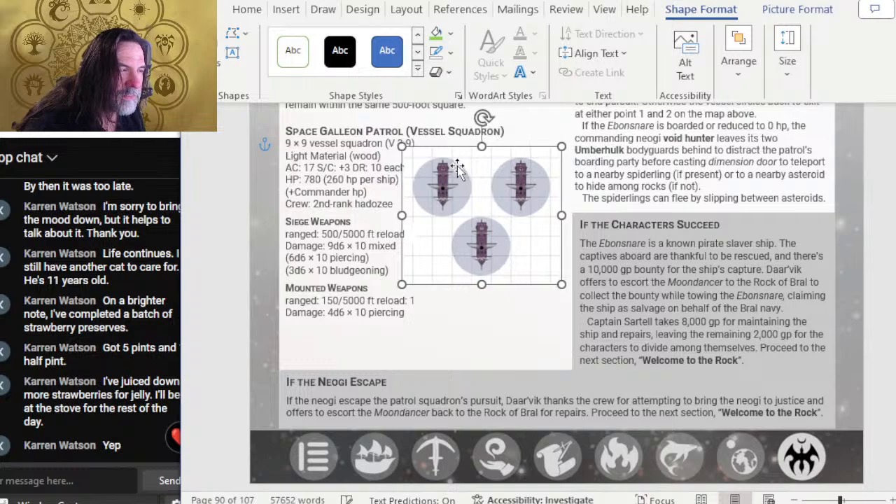
key("Right")
key("Down")
key("Down")
key("alt+Tab")
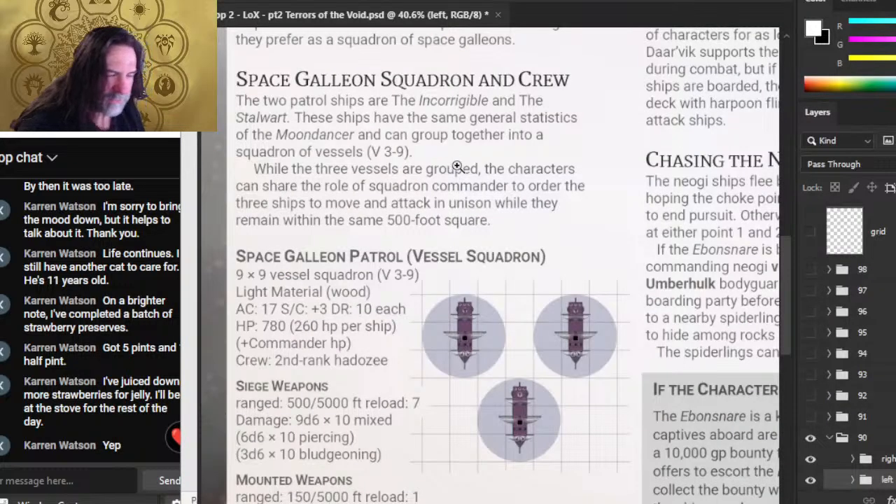
key("alt+Tab")
key("Left")
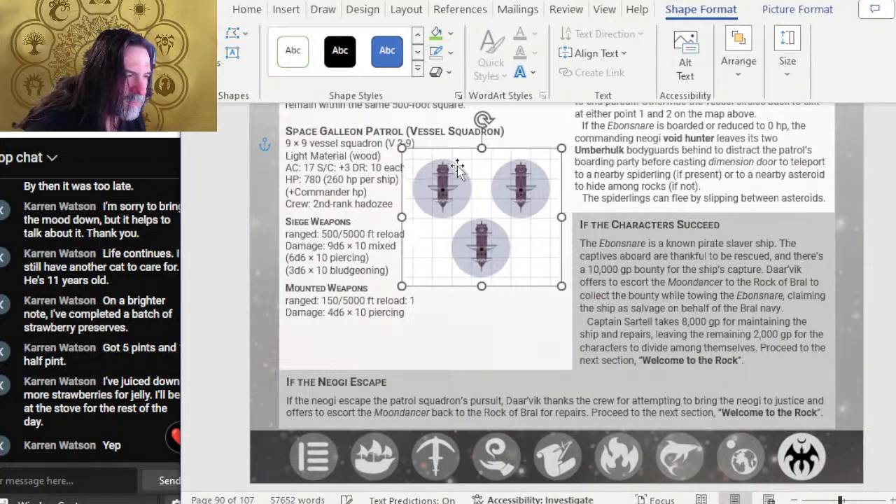
key("Down")
key("Left")
key("Right")
key("Right")
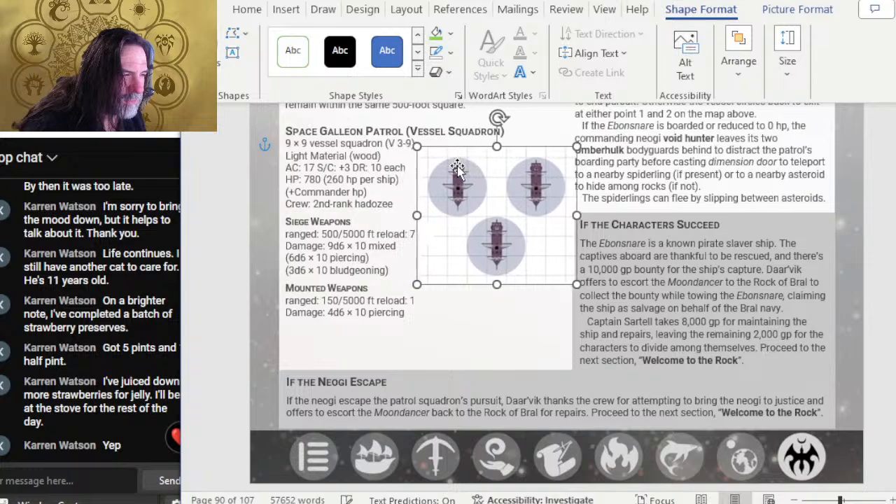
key("Up")
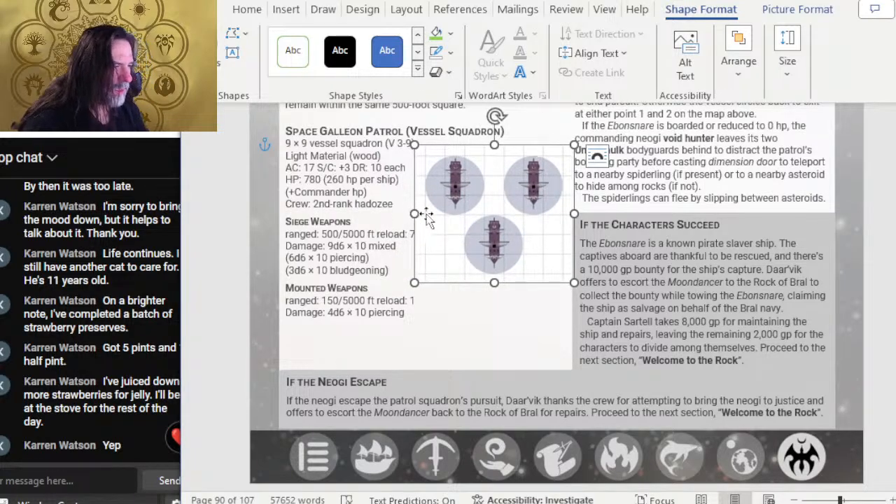
Send the galleon diagram behind the page text
right_click(455, 197)
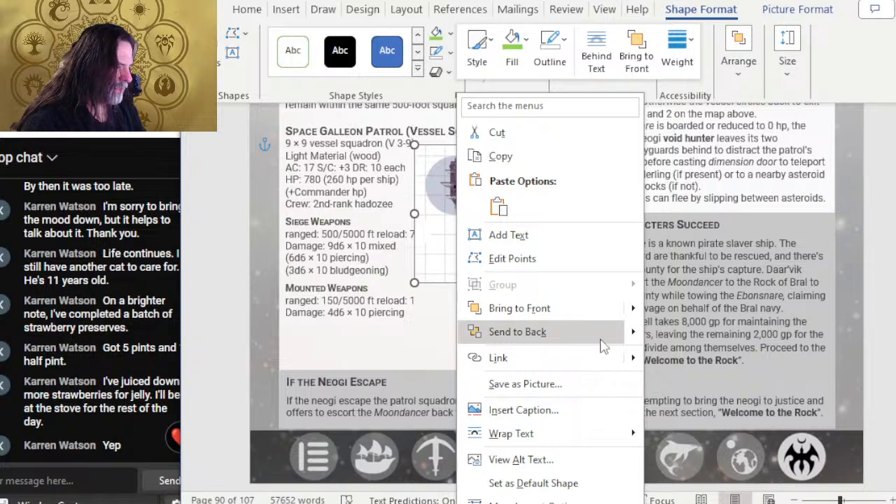
mouse_move(626, 343)
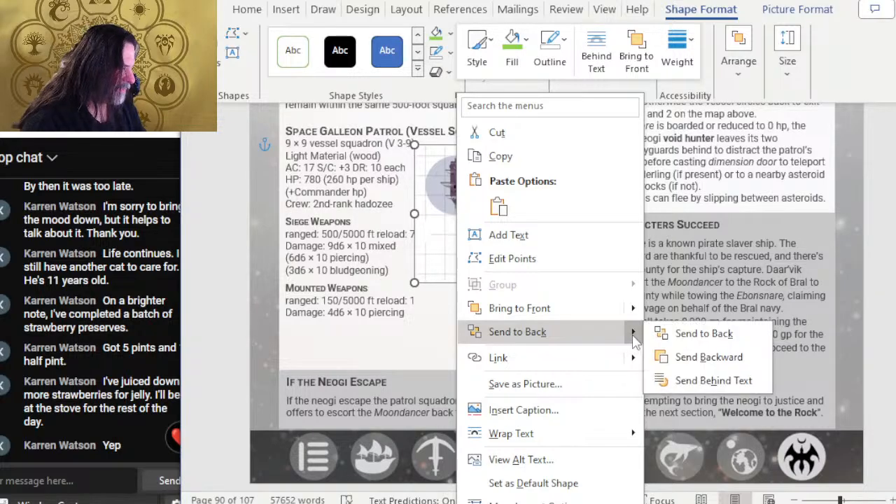
left_click(686, 378)
Nudge the galleon diagram left so it sits closer to the Space Galleon Patrol statistics
key("Left")
key("Left")
key("Left")
key("Left")
key("Left")
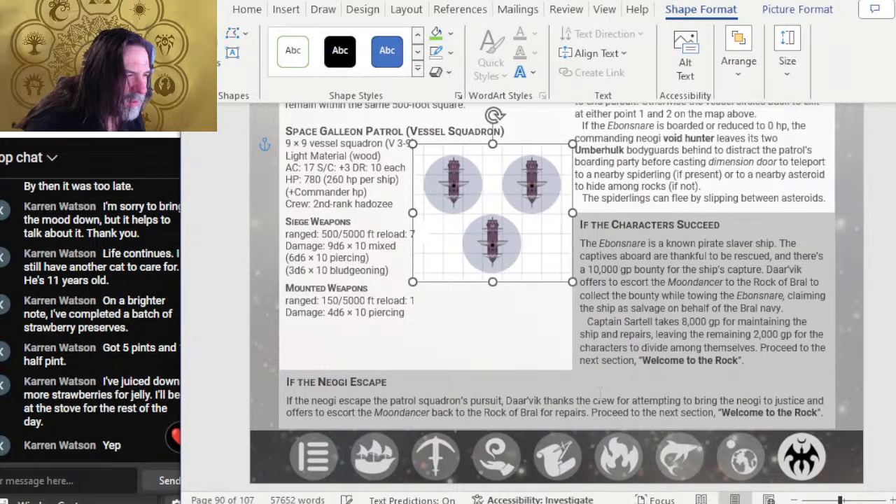
key("Left")
key("Left")
key("Left")
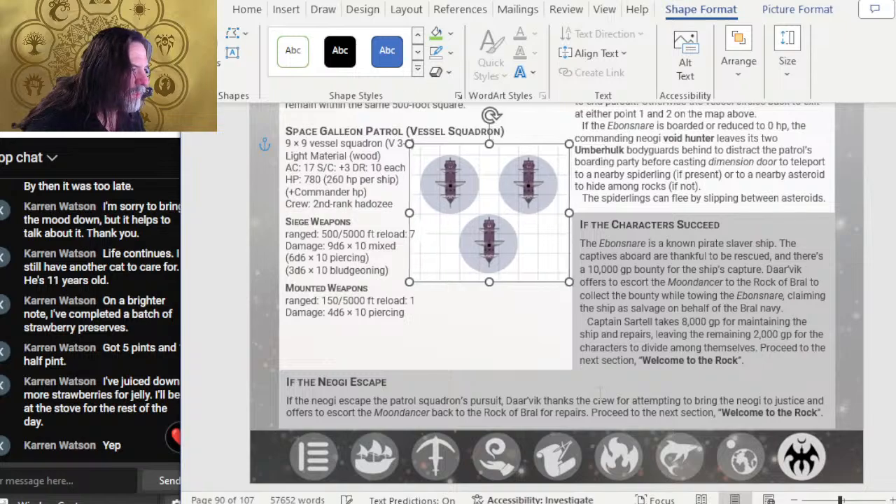
key("Left")
key("Left")
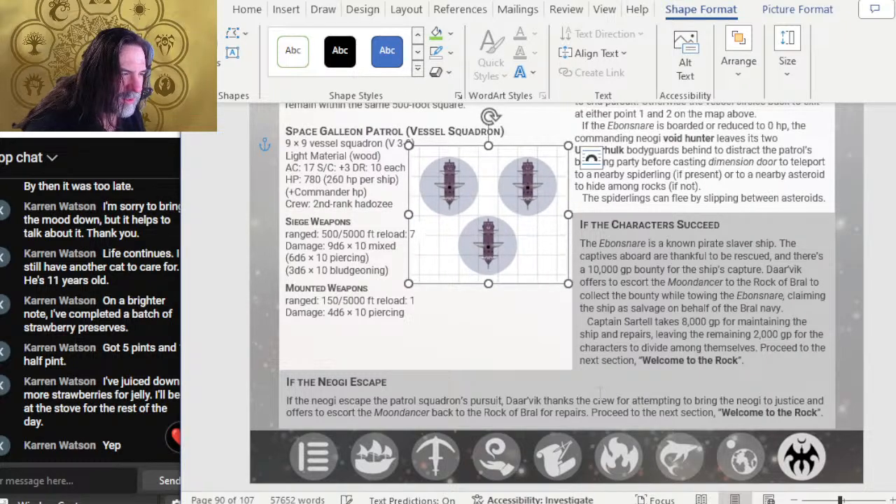
Compare the diagram's placement with the Photoshop mockup, fine-tune its position in Word with small nudges, and deselect it
key("alt+Tab")
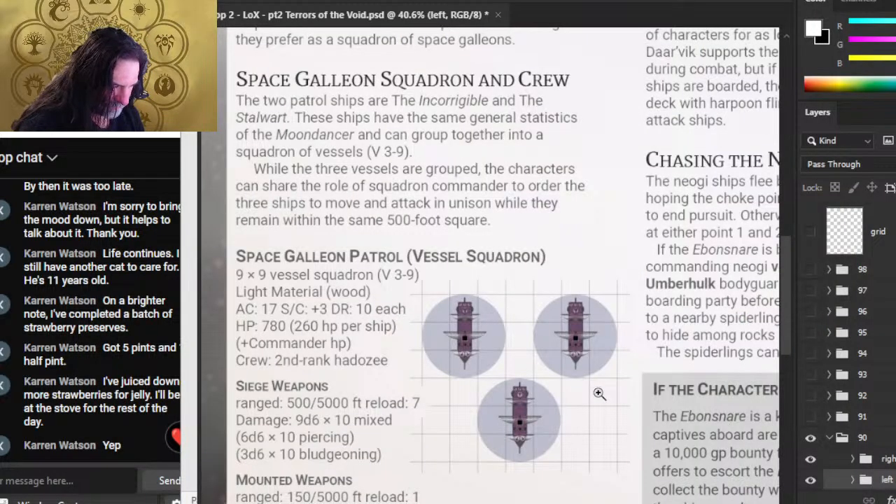
key("alt+Tab")
key("Left")
key("Left")
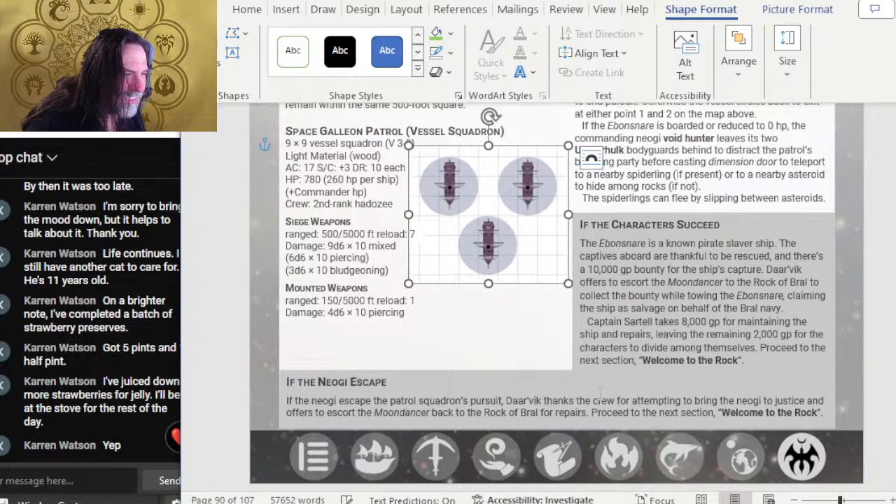
key("Left")
key("Left")
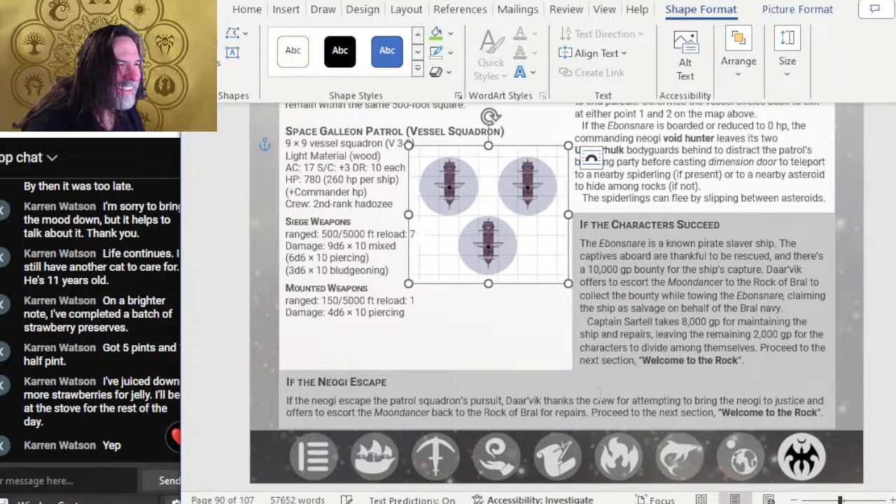
key("Down")
key("Down")
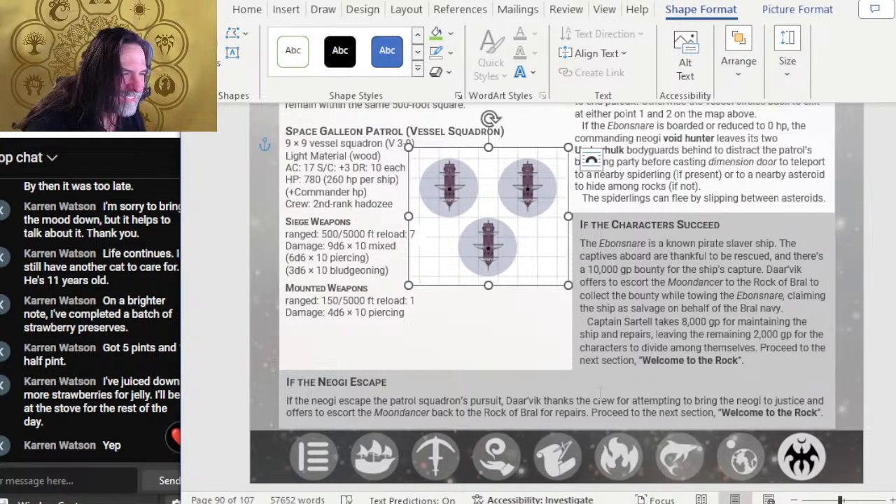
key("Up")
key("Up")
key("Up")
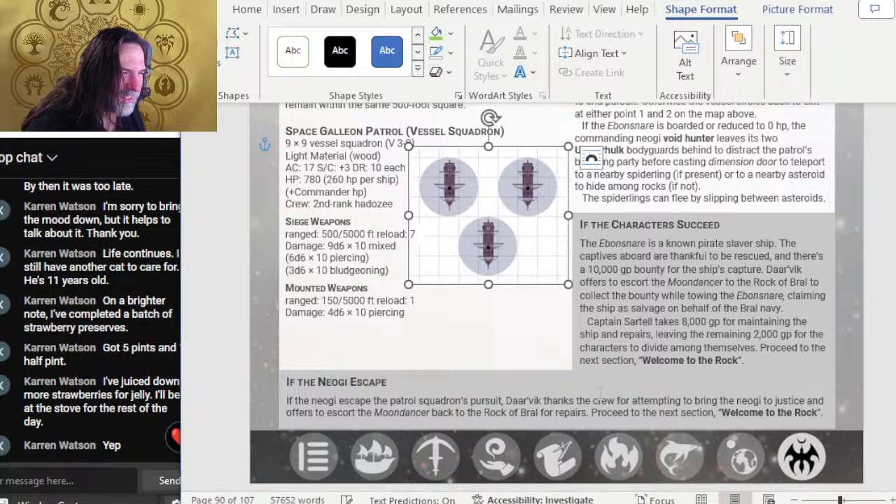
key("alt+Tab")
key("alt+Tab")
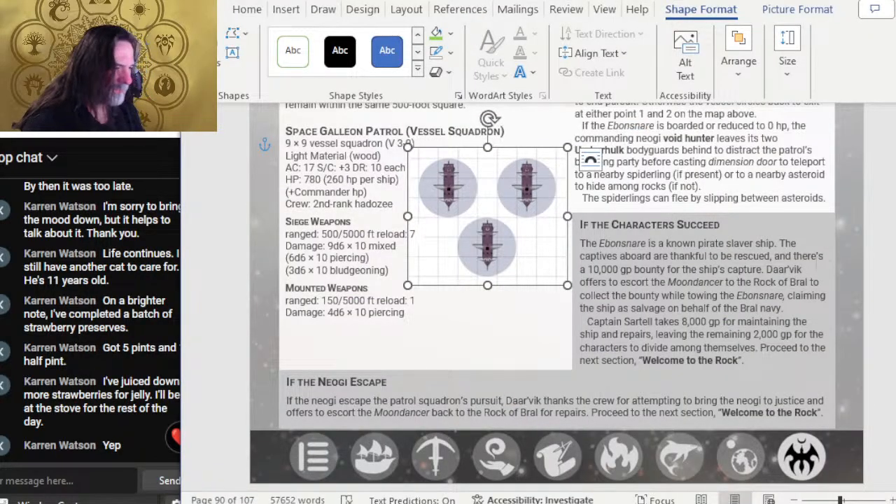
left_click(442, 326)
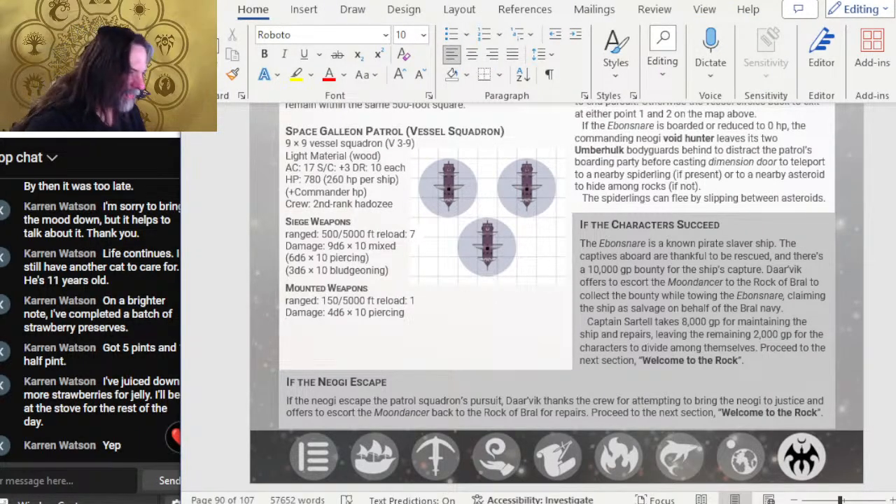
Draw a tall rectangle in the right column of page 90 beside the squadron commander and crew text
scroll(596, 344, "up", 2)
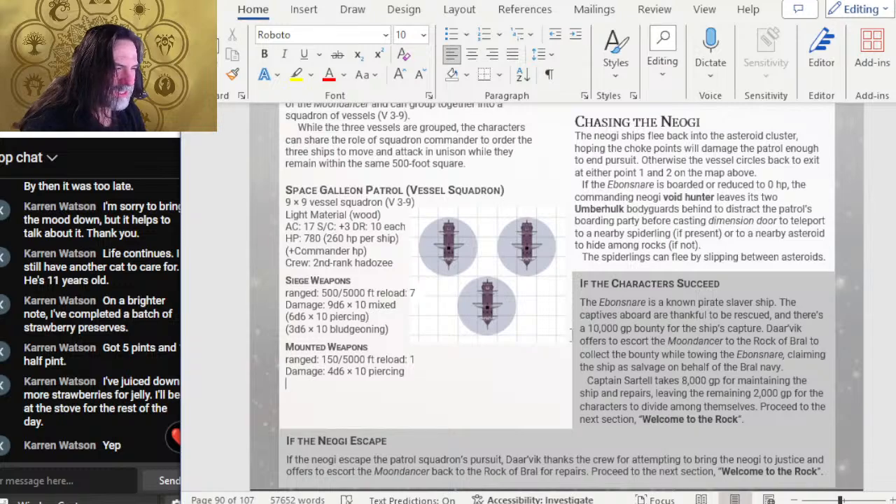
scroll(570, 300, "up", 8)
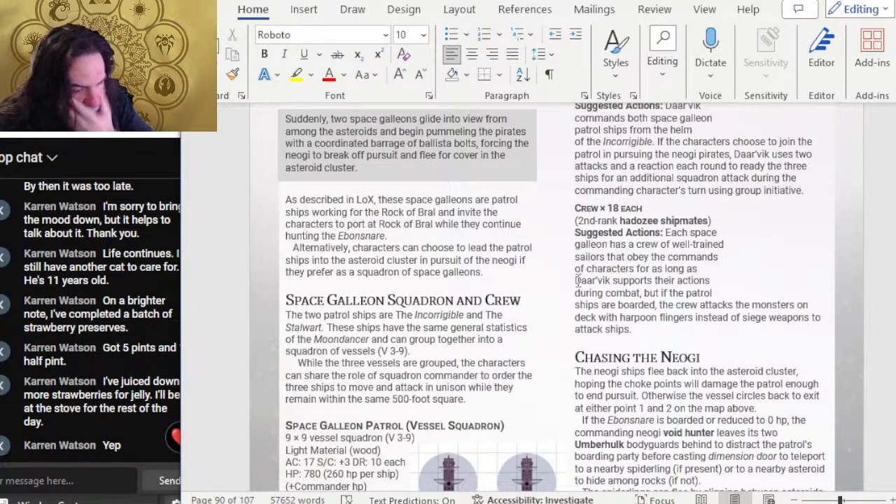
scroll(754, 275, "up", 4)
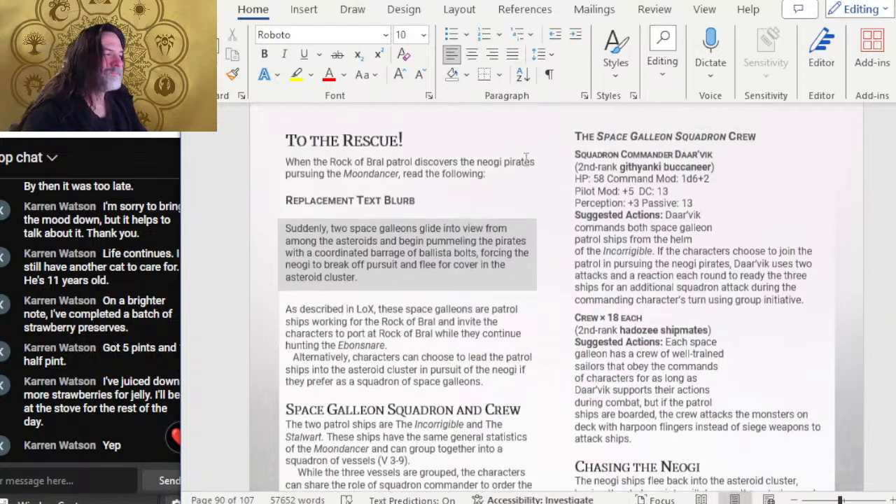
left_click(304, 9)
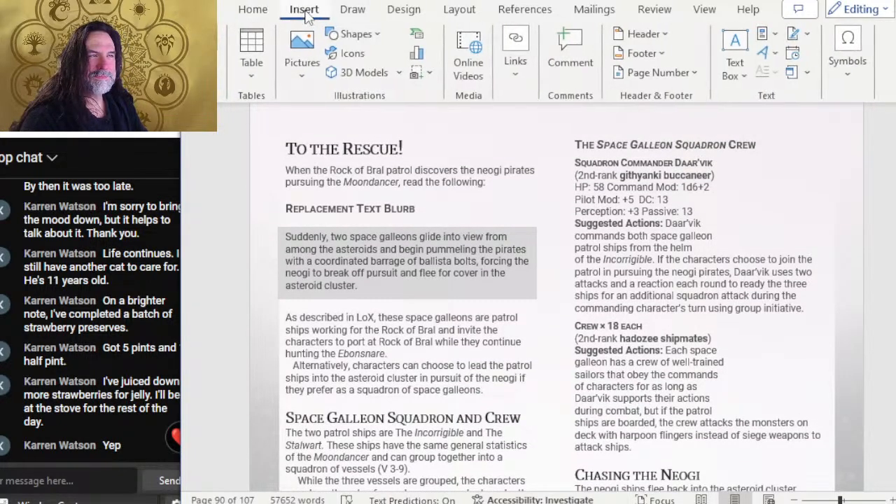
left_click(378, 40)
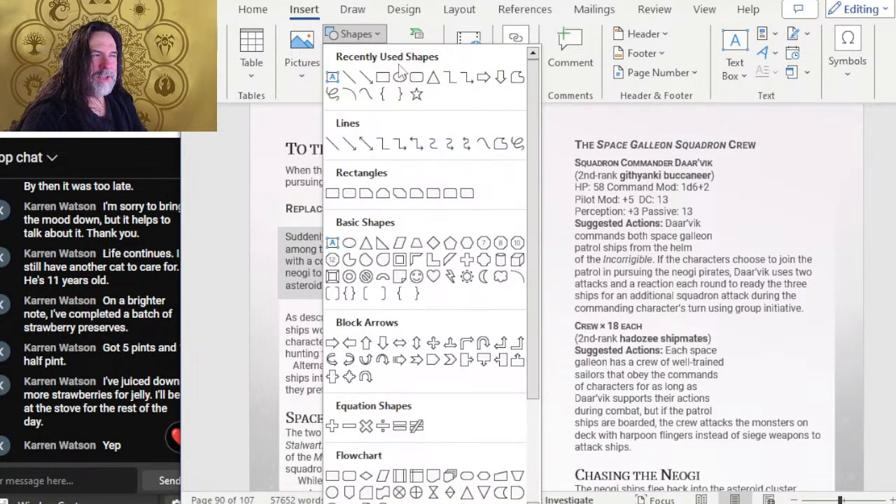
left_click(390, 79)
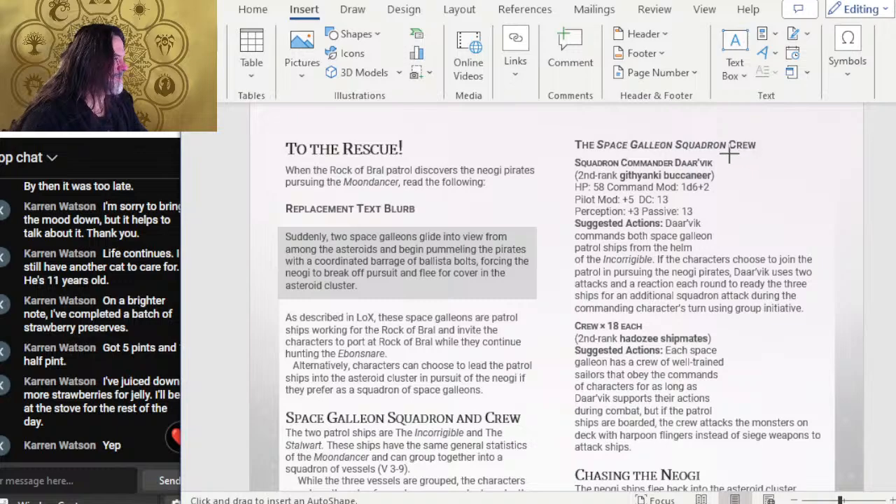
left_click_drag(729, 153, 829, 406)
Switch to Photoshop and duplicate page 90's right group into a new document
key("alt+Tab")
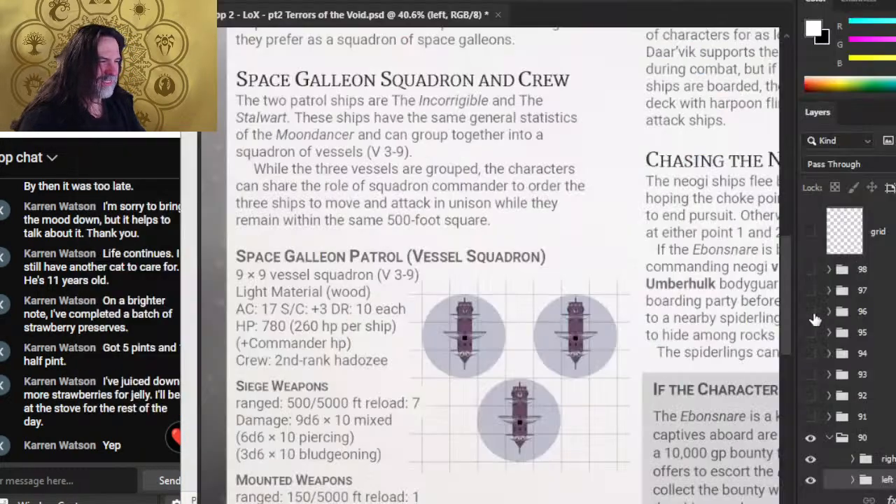
key("ctrl+v")
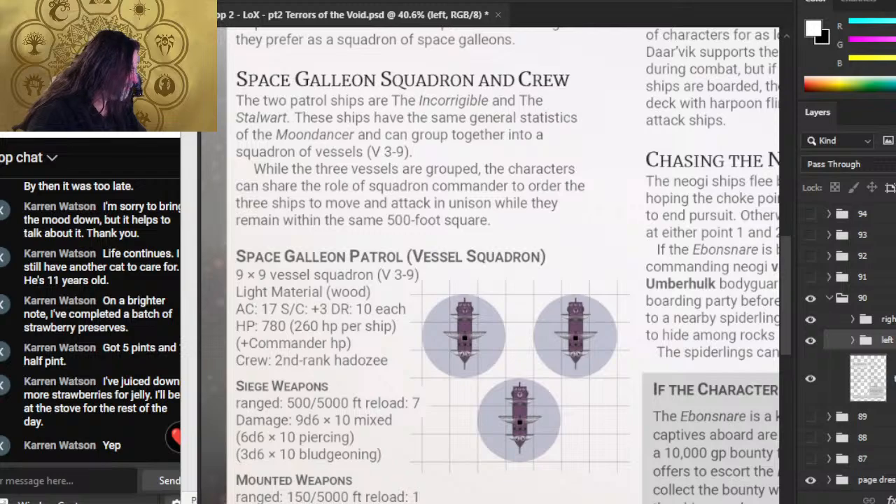
left_click(875, 319)
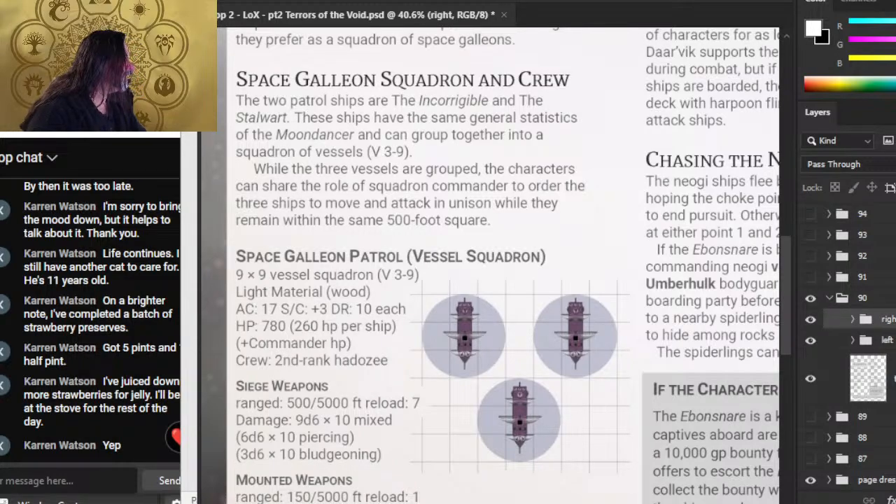
left_click(591, 184)
left_click(561, 138)
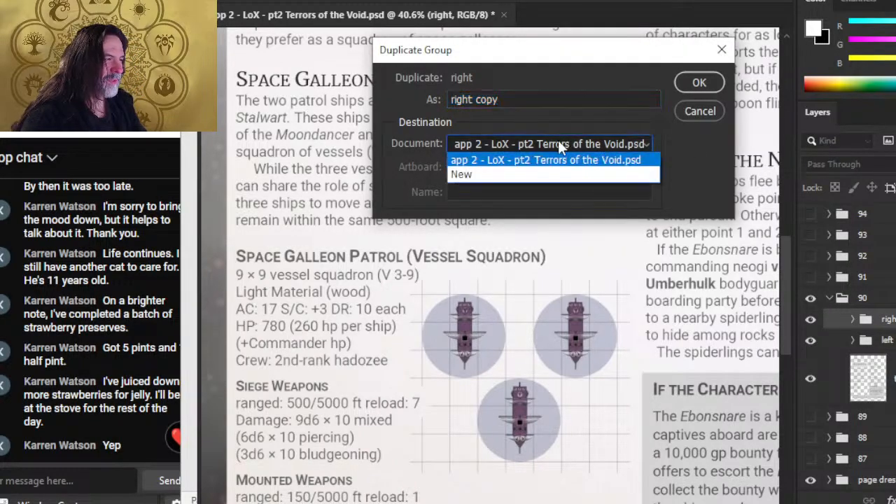
left_click(551, 176)
left_click(701, 86)
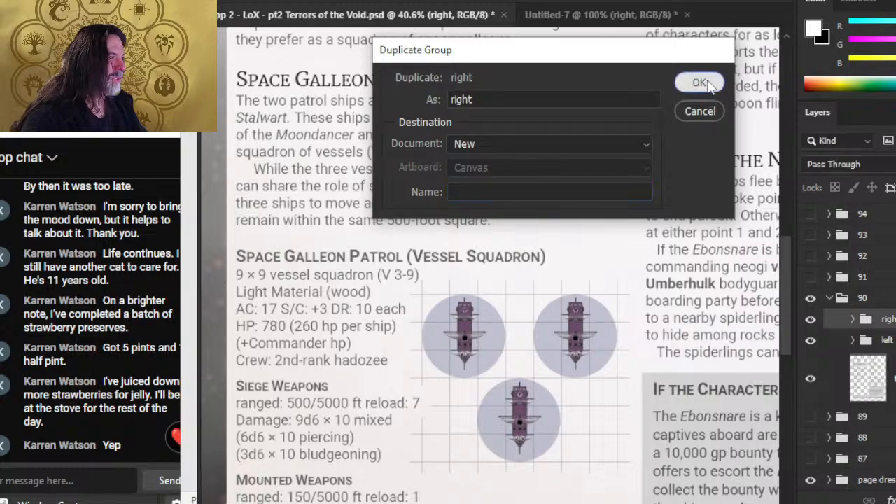
Merge the duplicated right group into a single layer and select its artwork outline
right_click(867, 215)
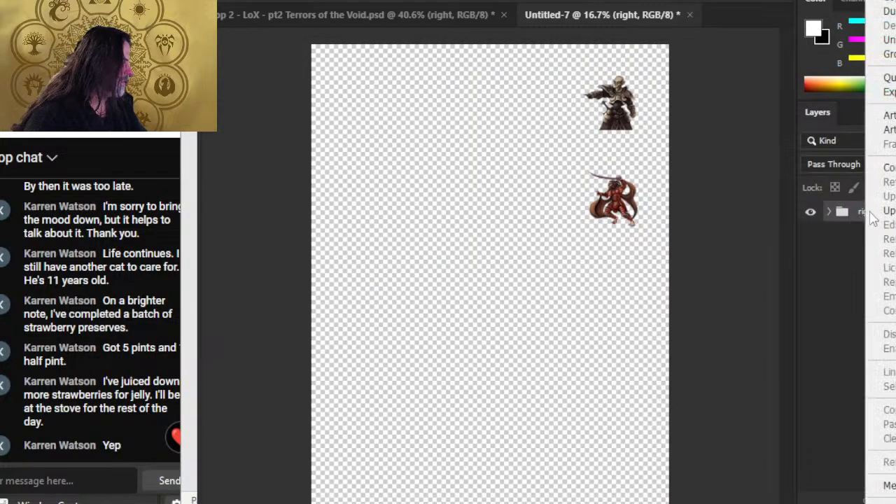
left_click(891, 329)
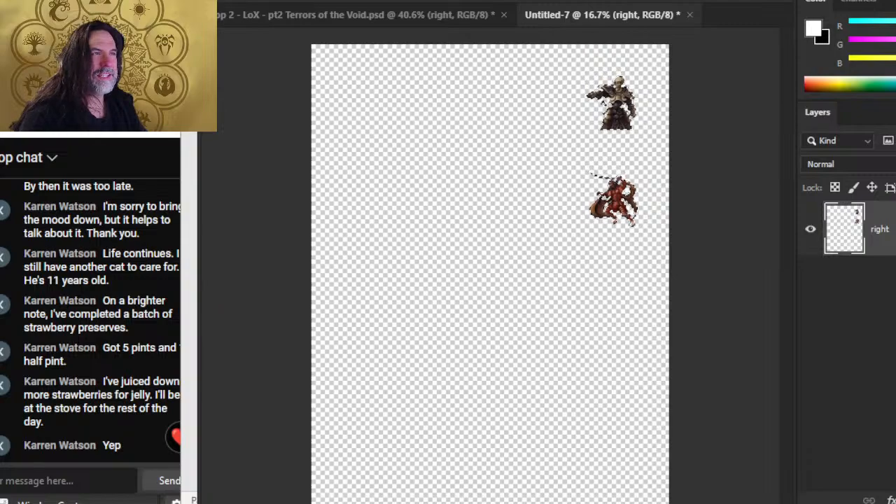
left_click(297, 1)
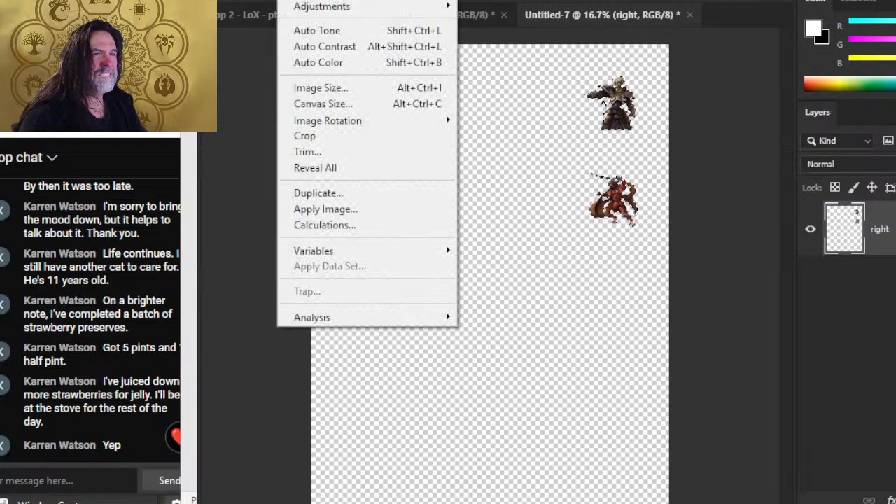
left_click(348, 105)
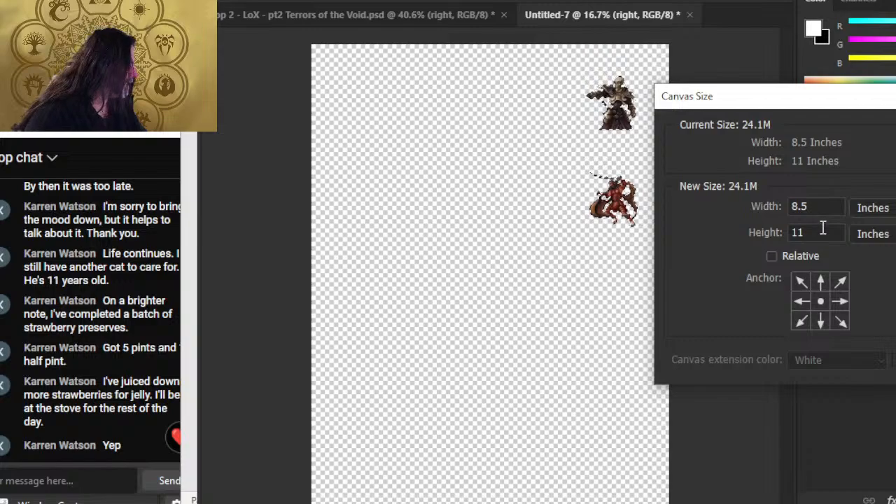
key("Escape")
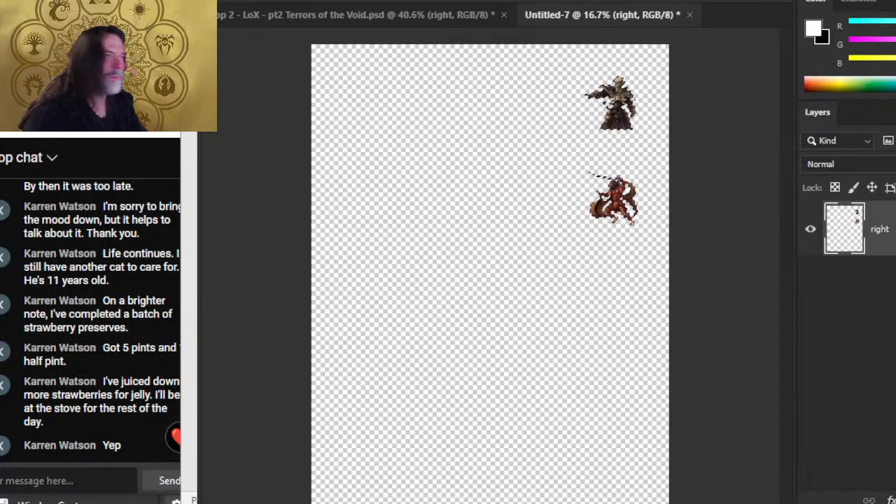
Crop the new document to the selected crew artwork
left_click(297, 1)
left_click(357, 137)
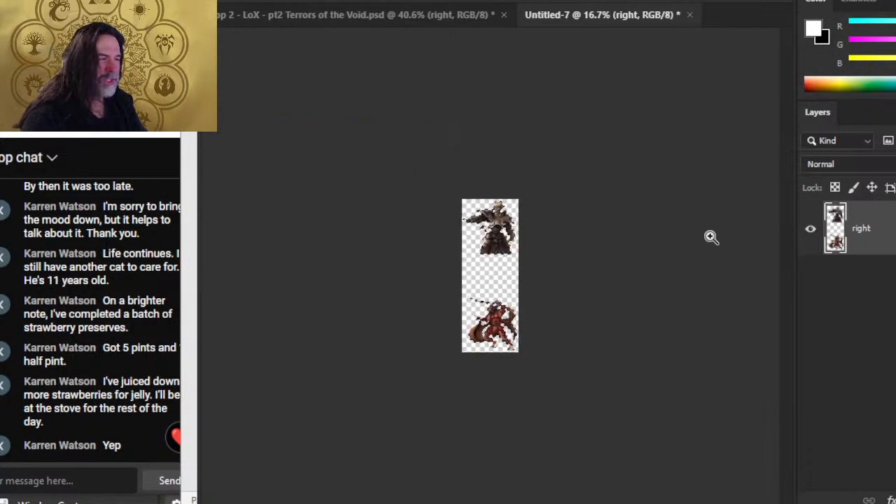
key("ctrl+plus")
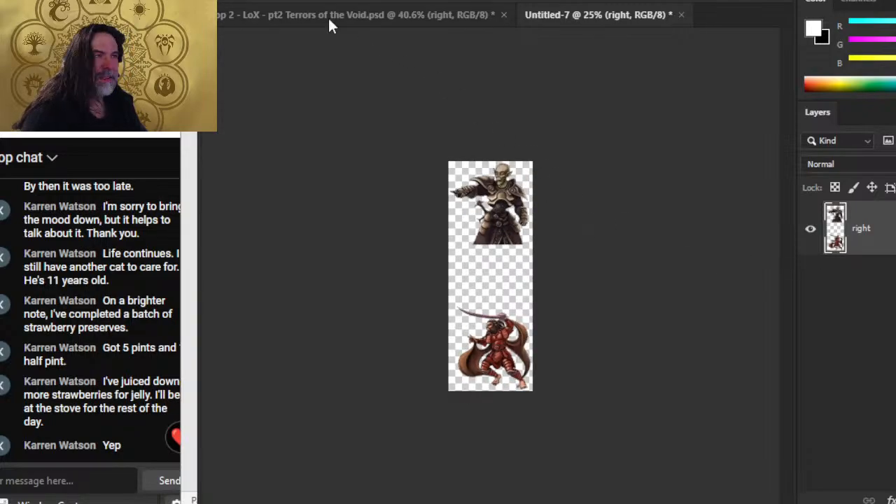
Enter a new canvas size of 1.4 inches wide by 3.7 inches high for the cropped crew artwork
left_click(298, 2)
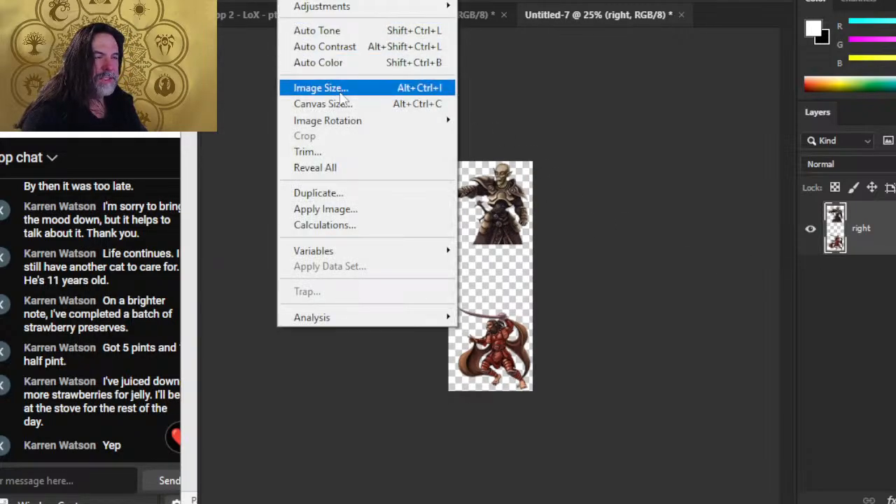
left_click(301, 104)
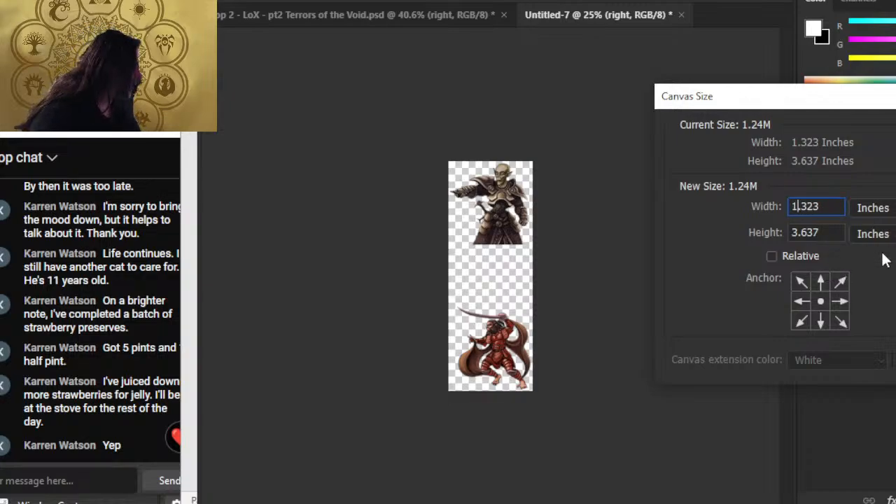
key("BackSpace")
key("BackSpace")
key("BackSpace")
key("BackSpace")
type(".4")
key("Tab")
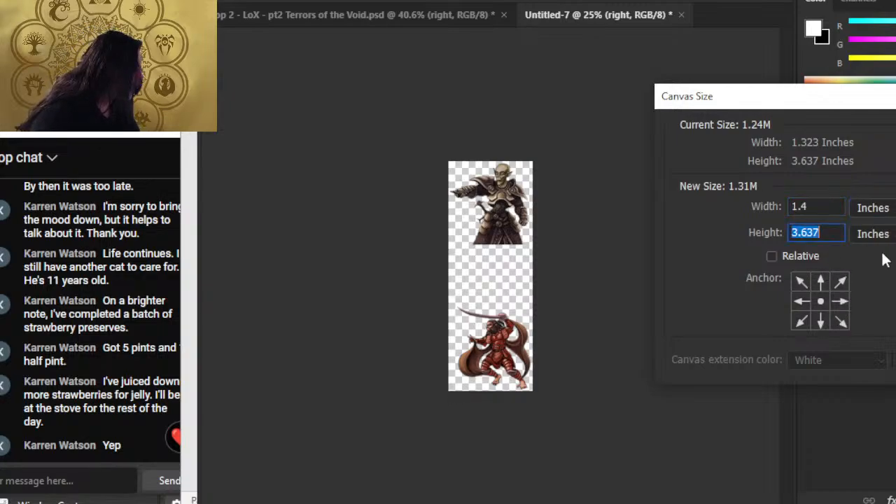
key("BackSpace")
key("BackSpace")
key("BackSpace")
type("7")
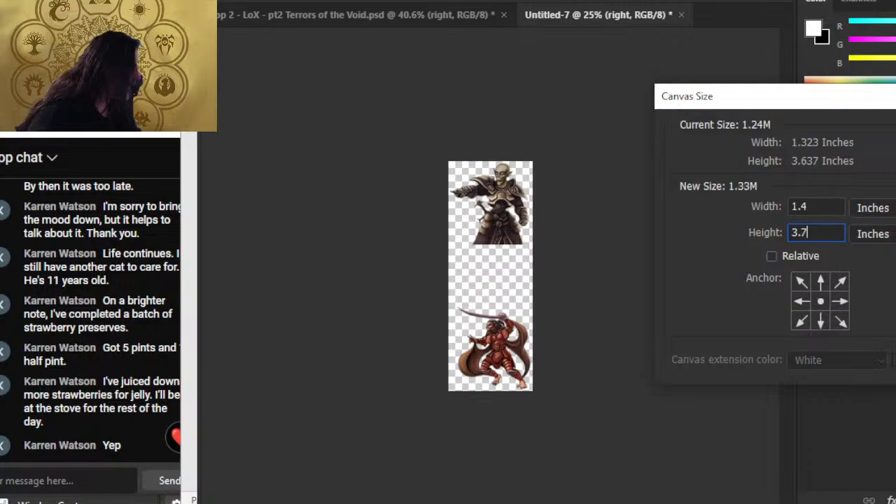
Capture a snip of the entered canvas dimensions for reference, move it aside, and apply the new canvas size
key("Return")
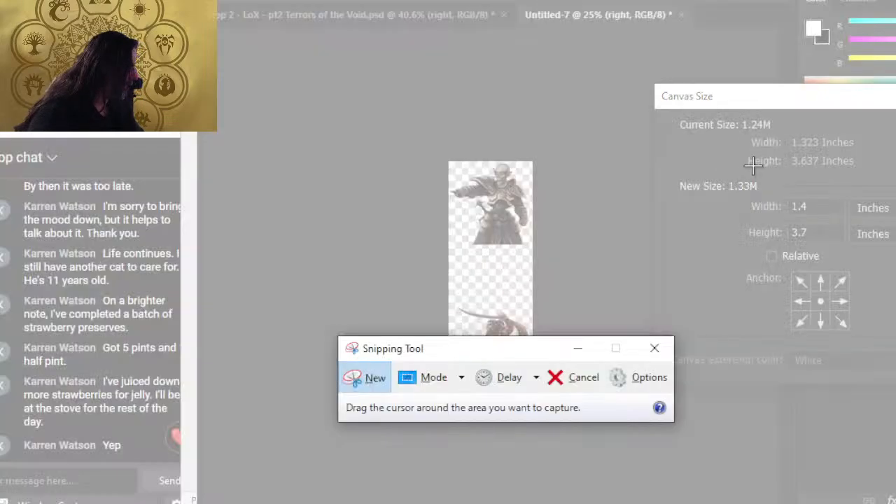
left_click_drag(754, 158, 867, 269)
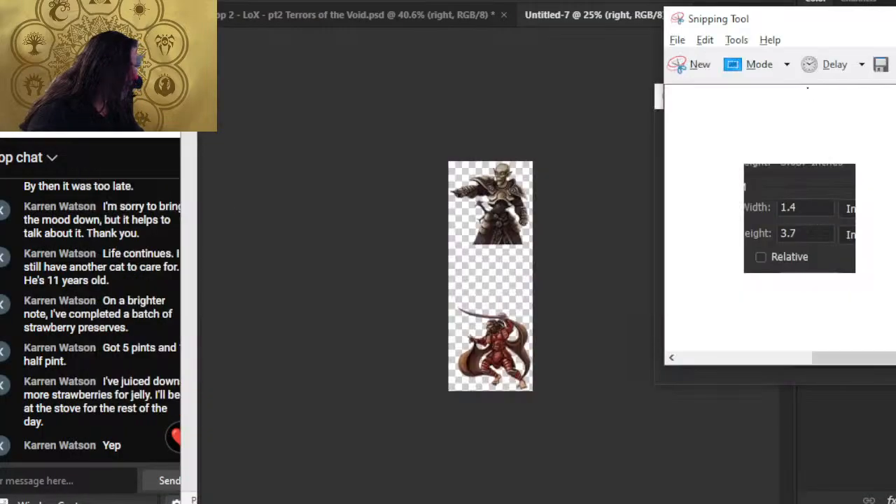
left_click_drag(723, 21, 895, 77)
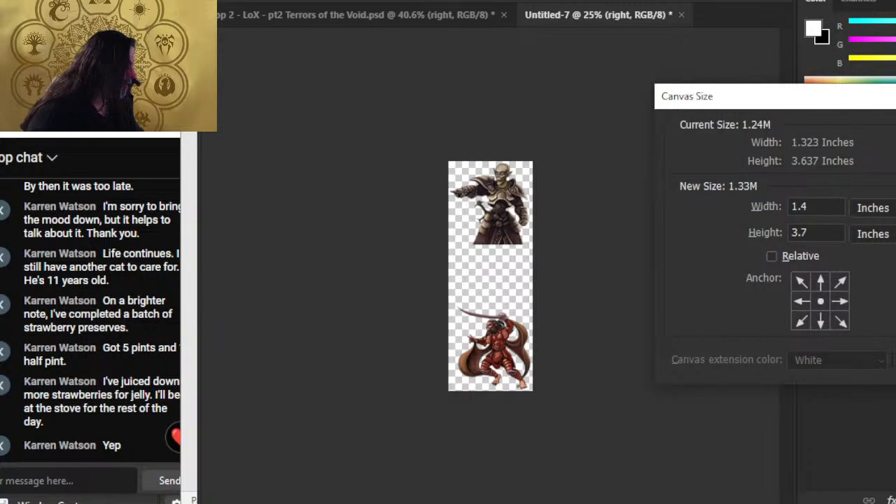
key("Return")
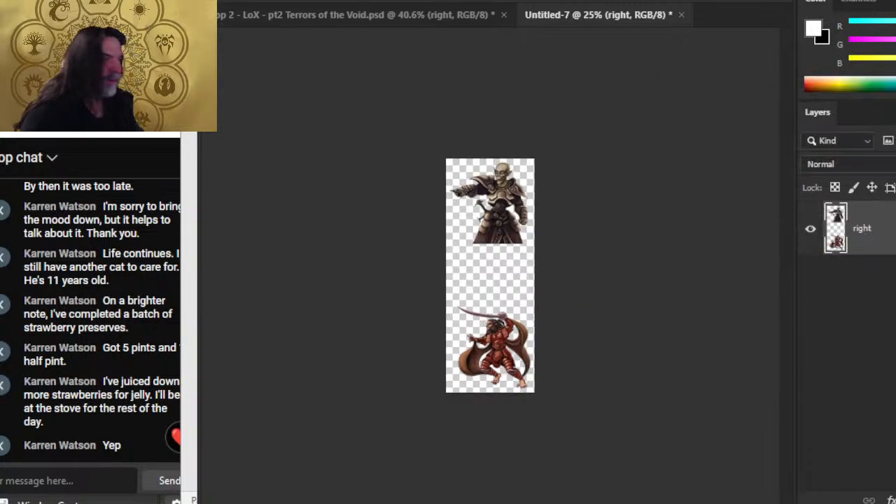
Save a copy of the crew artwork on the computer as a PNG named "90 right"
key("alt+f")
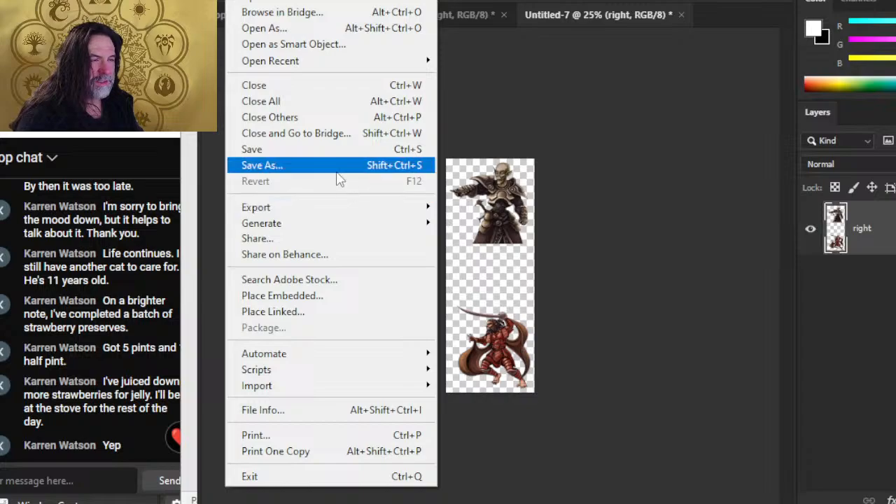
left_click(326, 166)
left_click(679, 401)
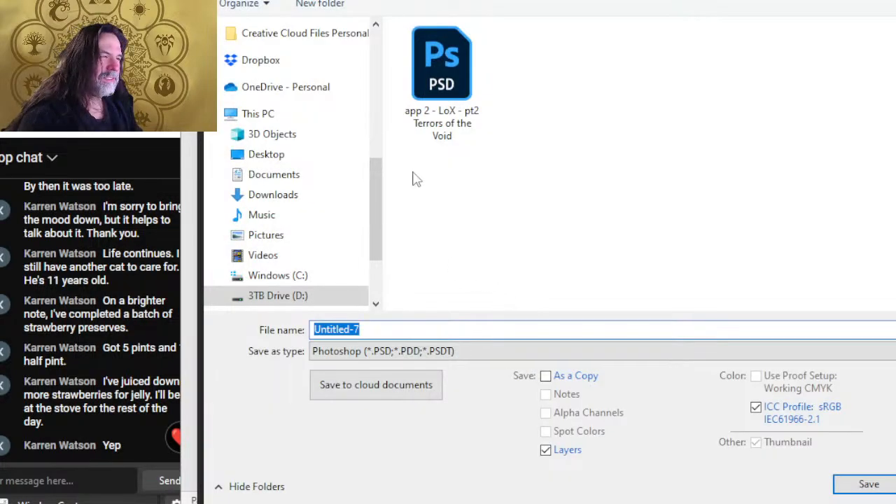
left_click(397, 354)
left_click(361, 284)
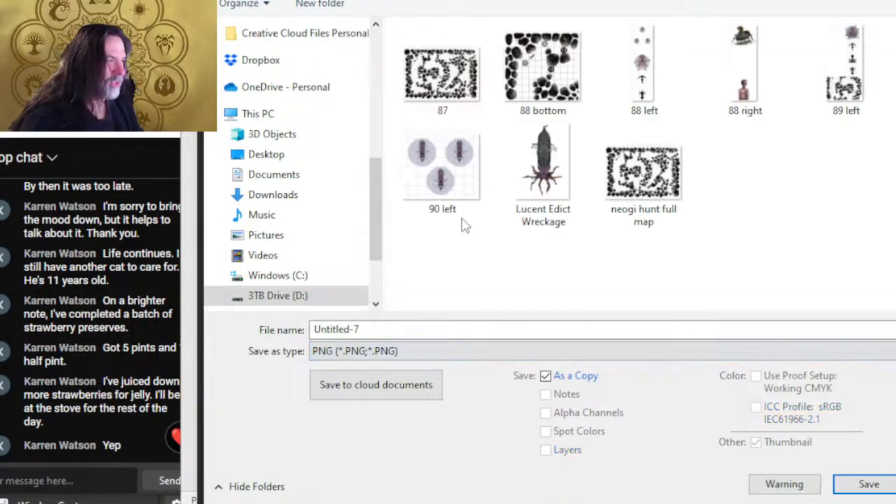
left_click(461, 167)
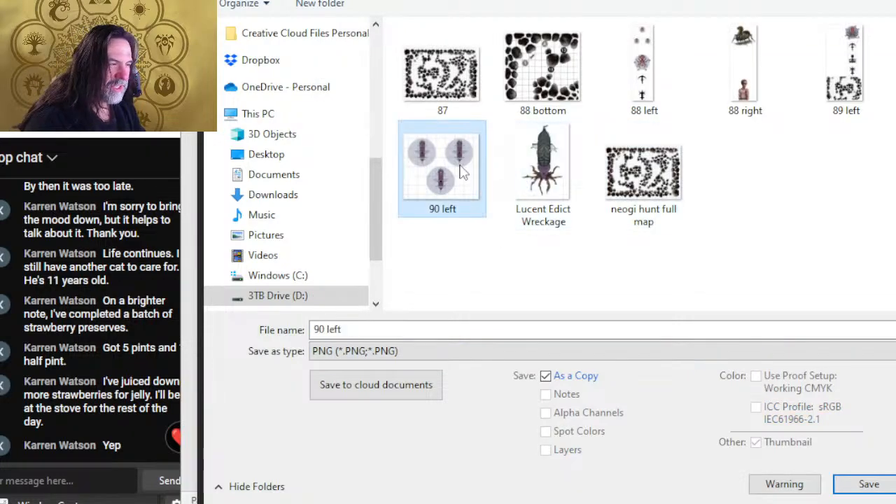
left_click(481, 334)
left_click(480, 334)
key("BackSpace")
key("BackSpace")
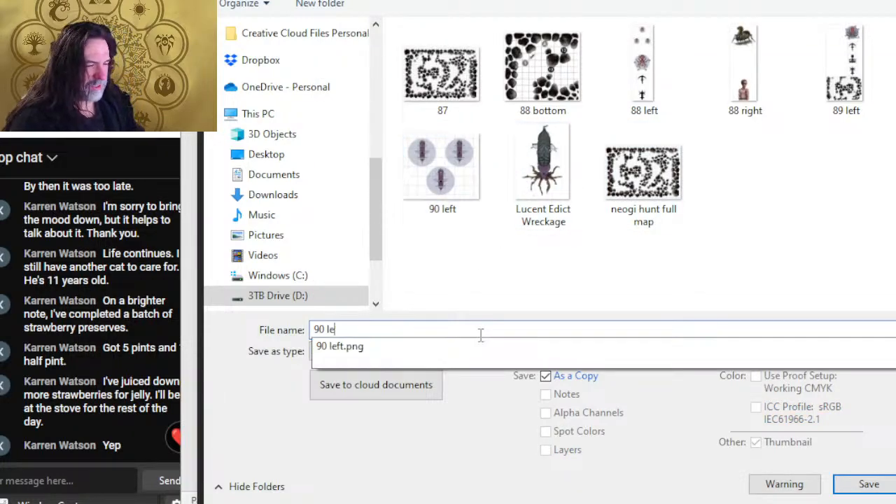
type("right")
key("Return")
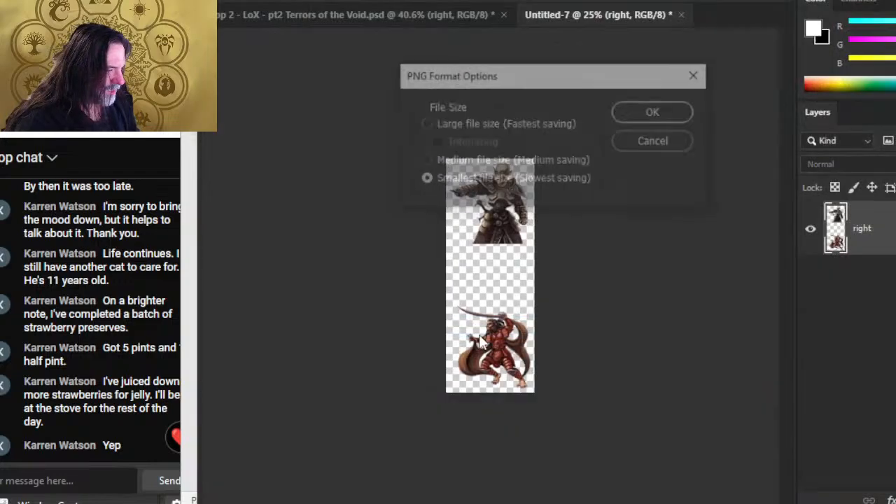
left_click(644, 112)
Switch to the Word layout and set the blue rectangle beside the crew text to 3.7" high and 1.4" wide
key("alt+Tab")
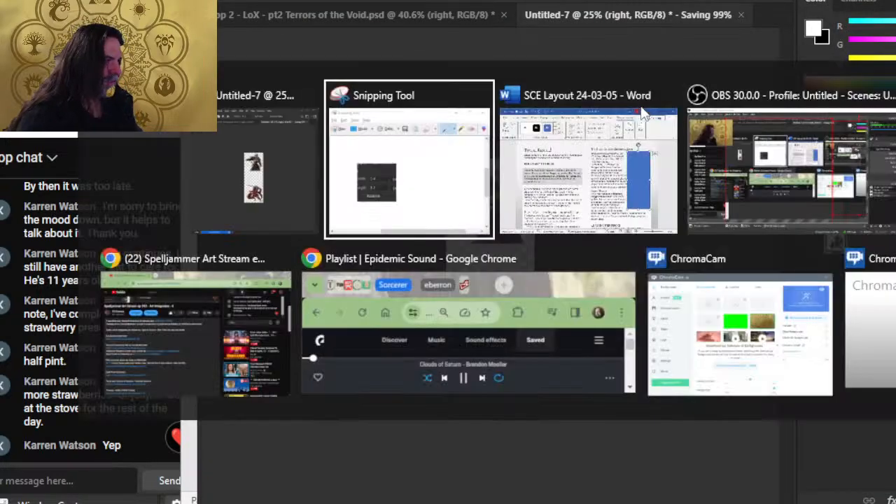
left_click(535, 234)
right_click(768, 217)
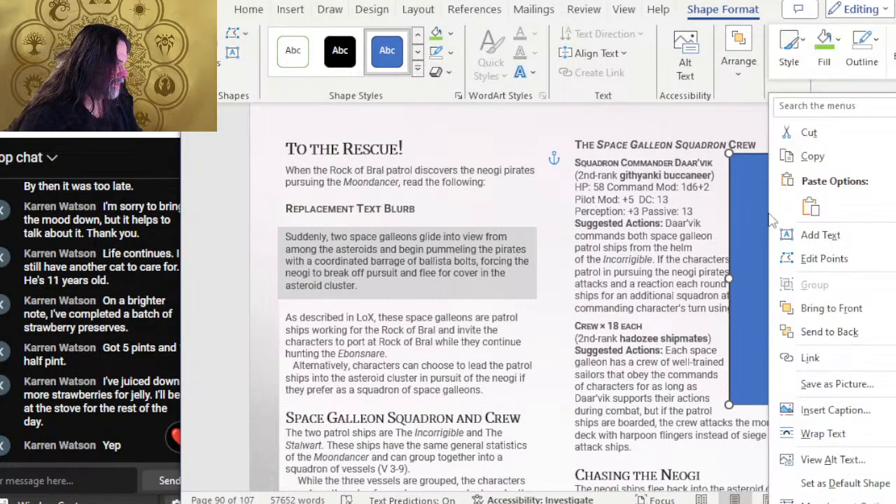
left_click(854, 65)
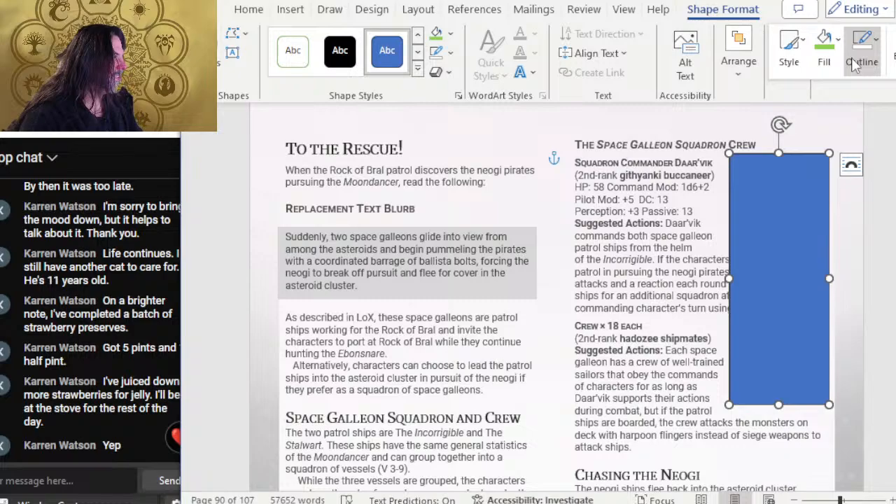
left_click(790, 206)
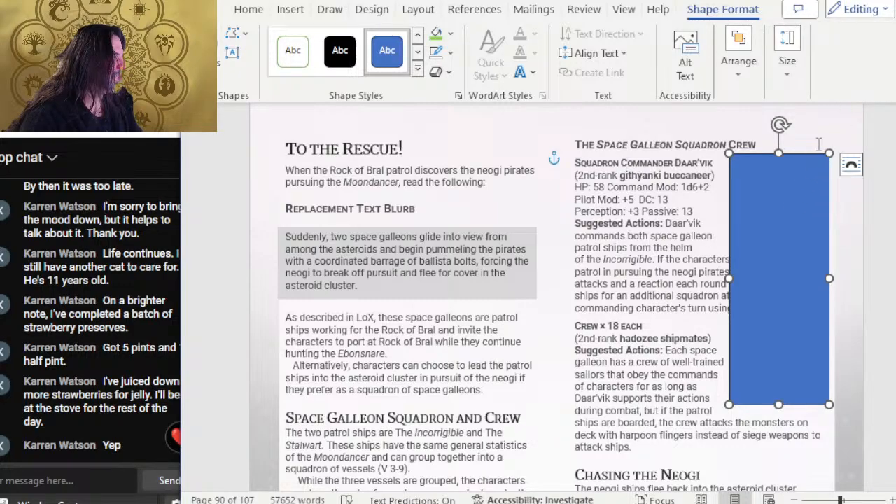
left_click(784, 57)
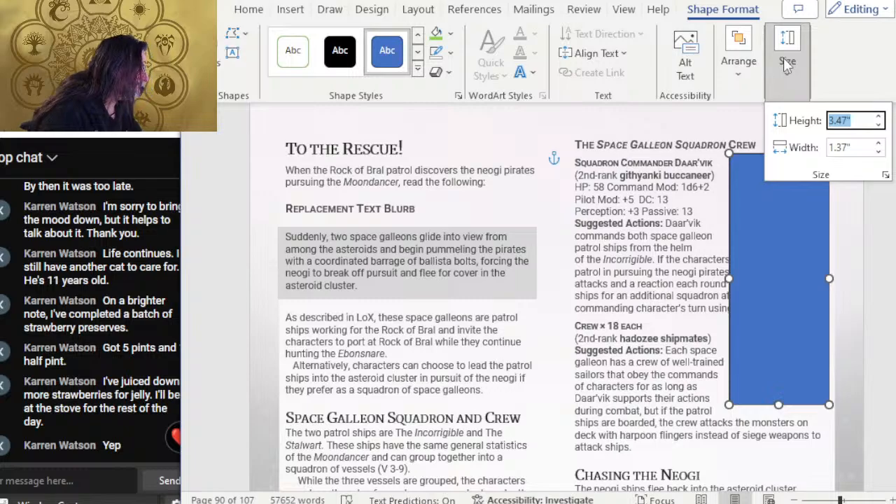
type("3.7")
key("Tab")
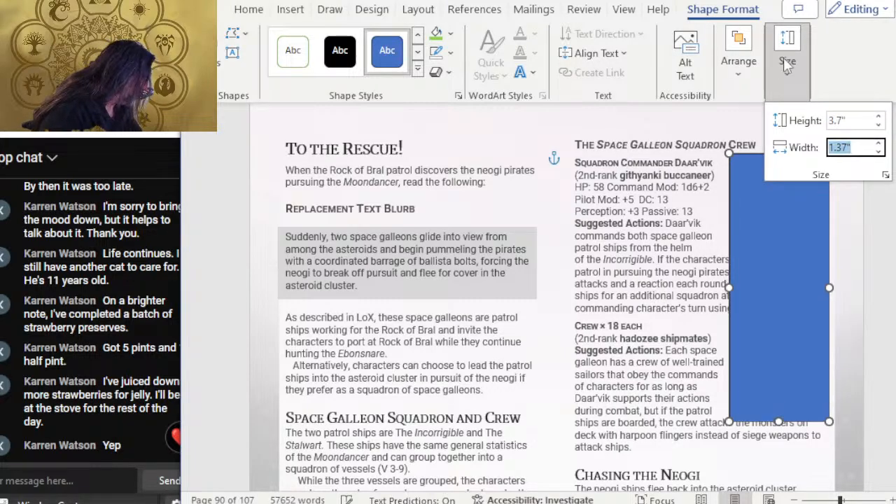
type("1.4")
key("Return")
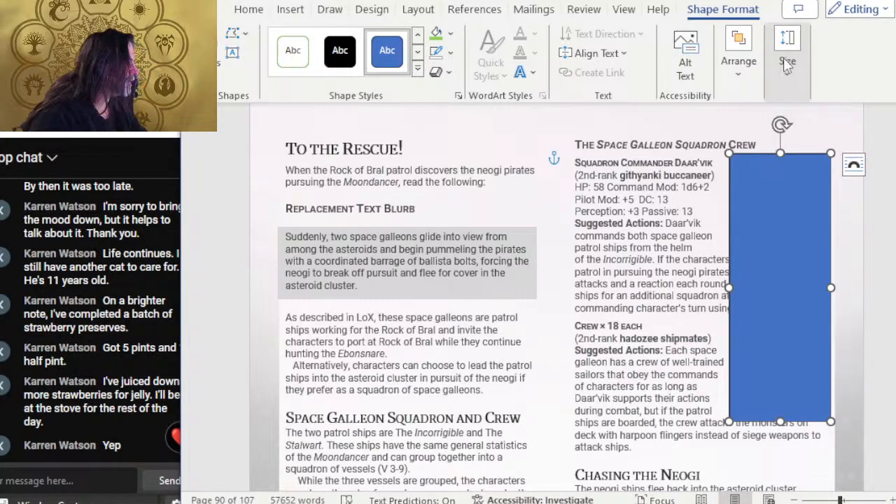
Nudge the blue rectangle slightly left and up to fit within page 90's right column
key("ctrl+Left")
key("ctrl+Left")
key("ctrl+Left")
key("ctrl+Left")
key("ctrl+Left")
key("ctrl+Left")
key("ctrl+Left")
key("ctrl+Left")
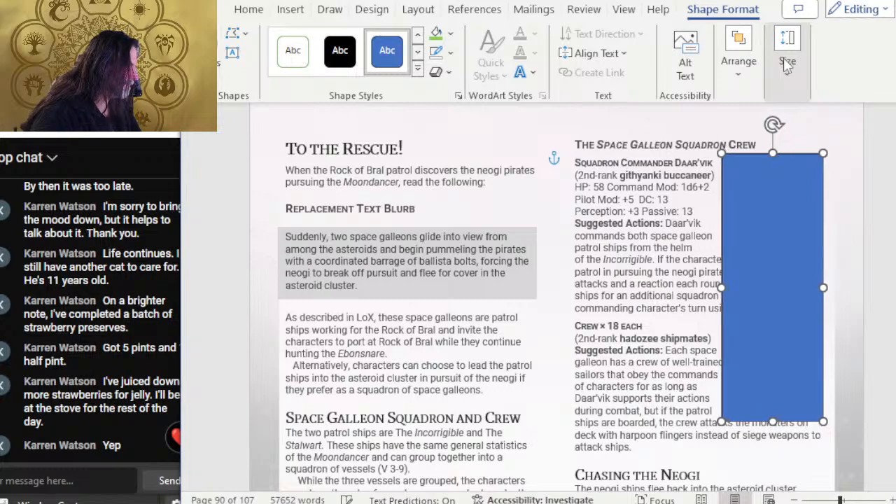
key("ctrl+Right")
key("ctrl+Right")
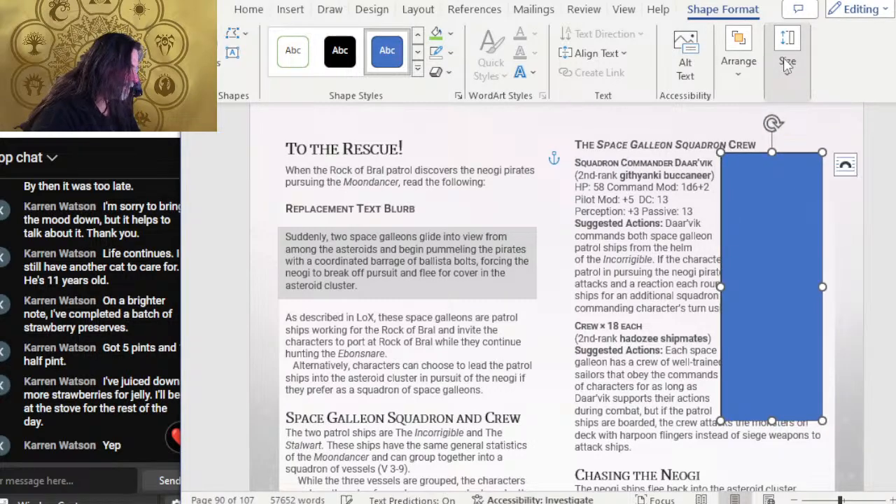
Remove the outline from the blue rectangle beside the crew text
right_click(781, 191)
left_click(869, 70)
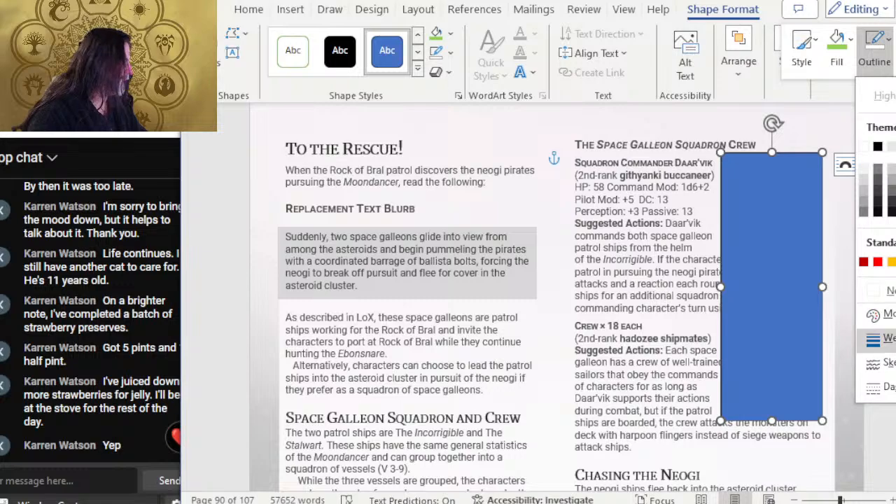
left_click(858, 190)
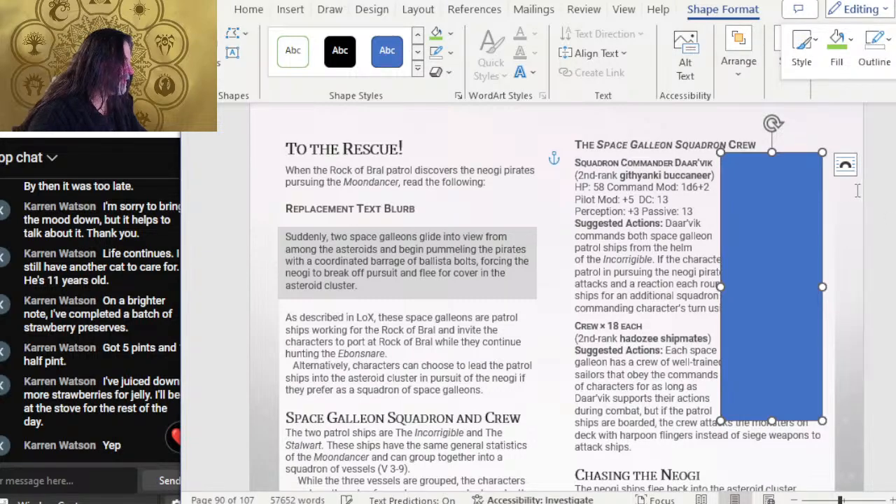
Fill the rectangle with the "90 right" picture from the Part 2 terror folder
right_click(817, 158)
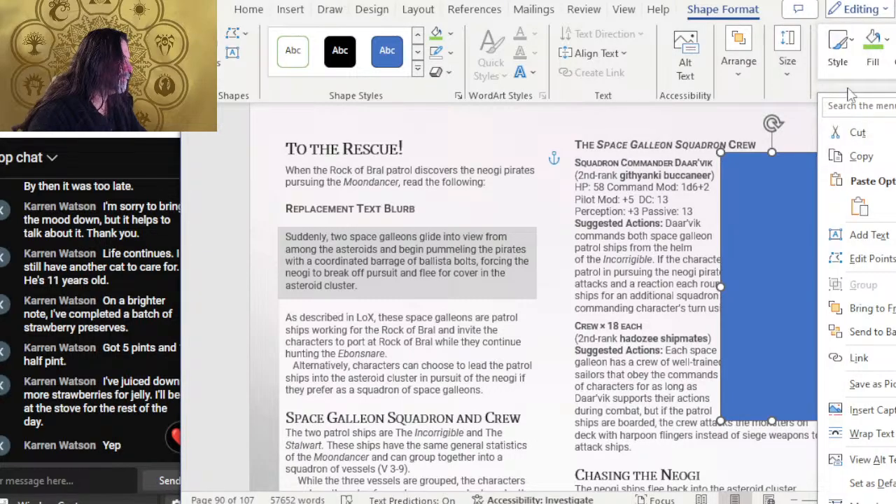
right_click(793, 169)
left_click(865, 76)
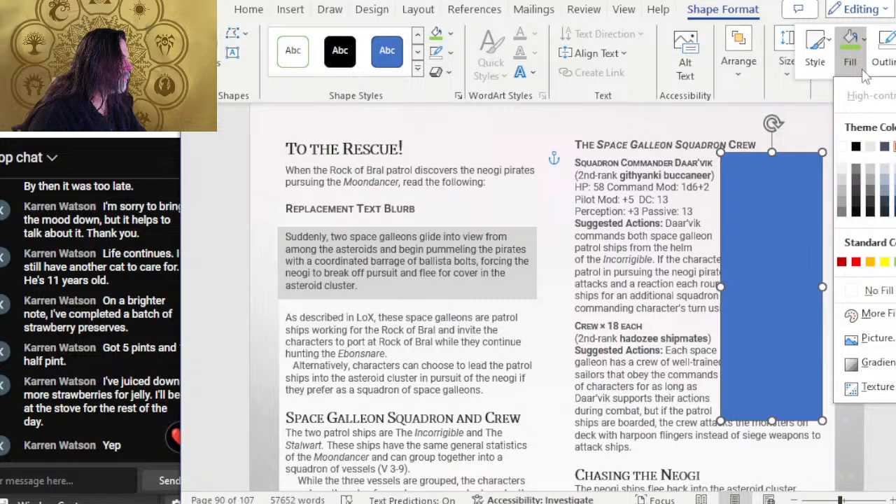
left_click(877, 338)
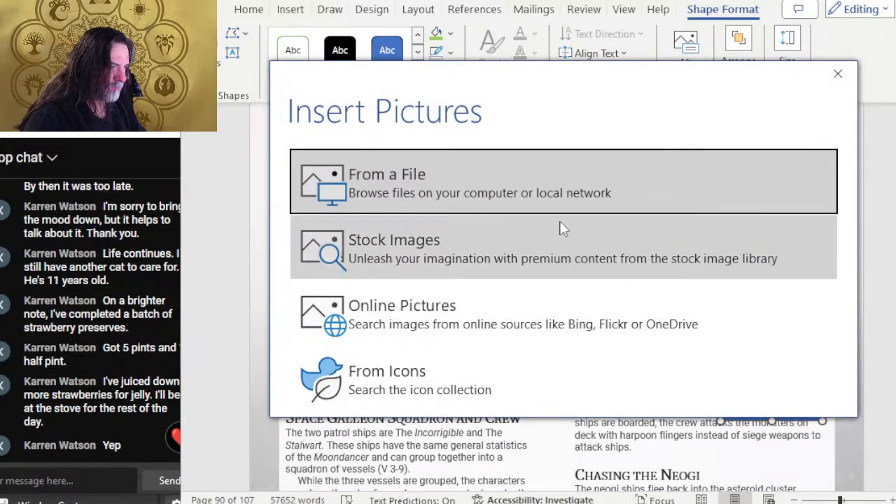
left_click(560, 193)
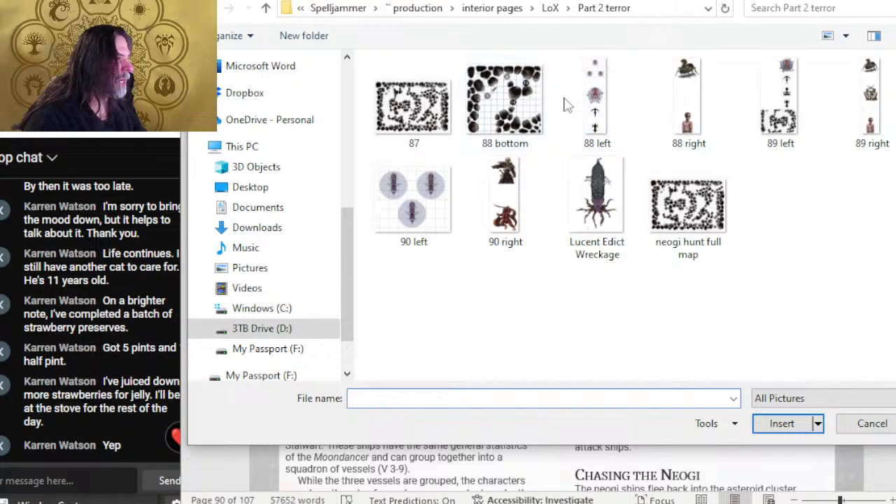
double_click(524, 198)
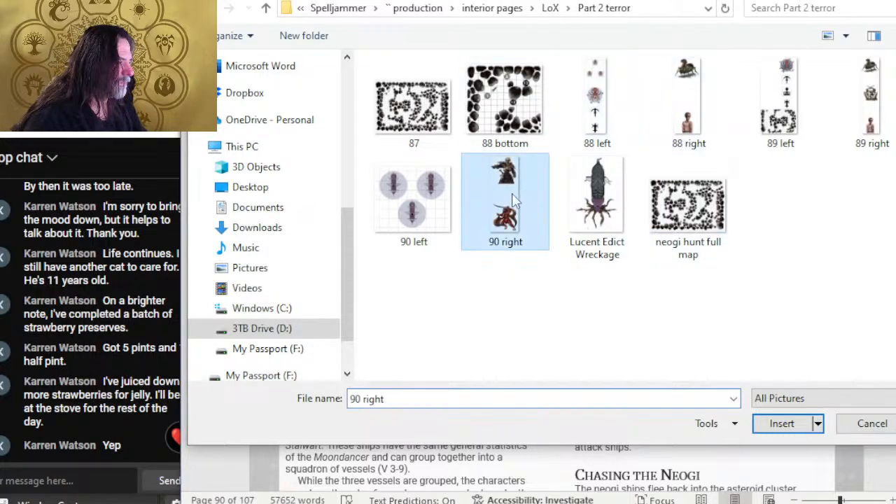
Nudge the crew artwork slightly left and down to line it up beside the commander and crew text
key("Up")
key("Up")
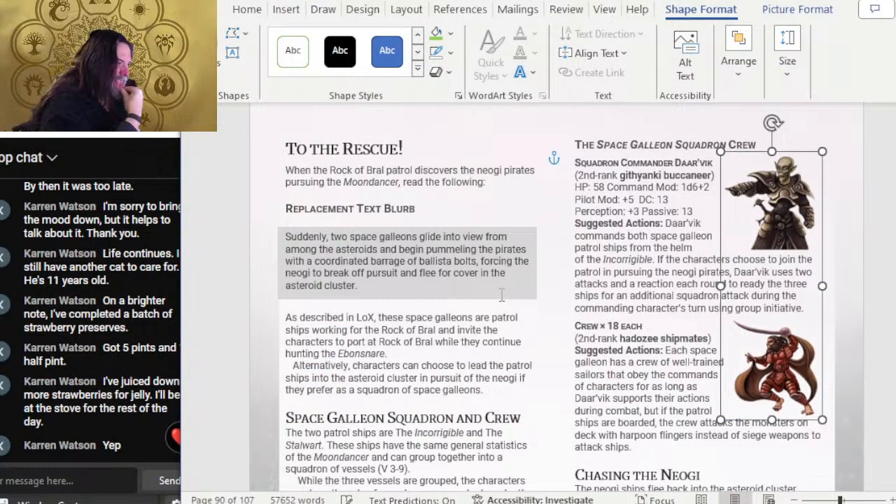
key("Left")
key("Left")
key("Left")
key("Left")
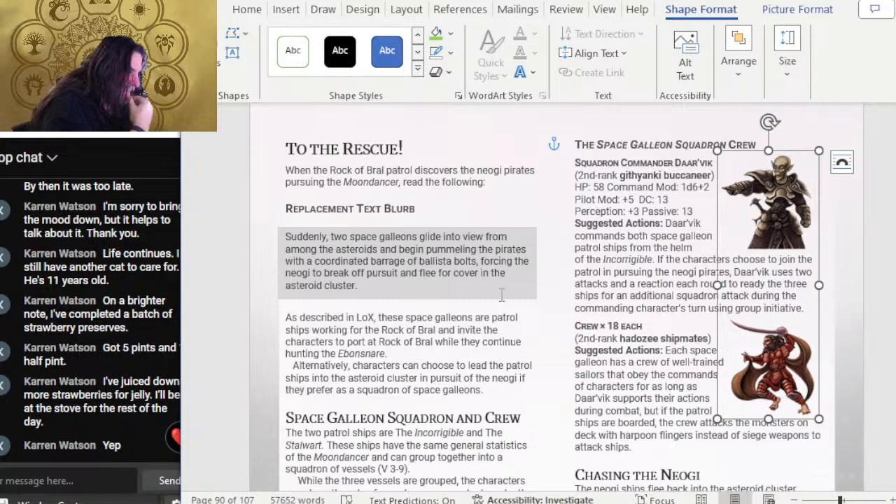
key("Down")
key("Down")
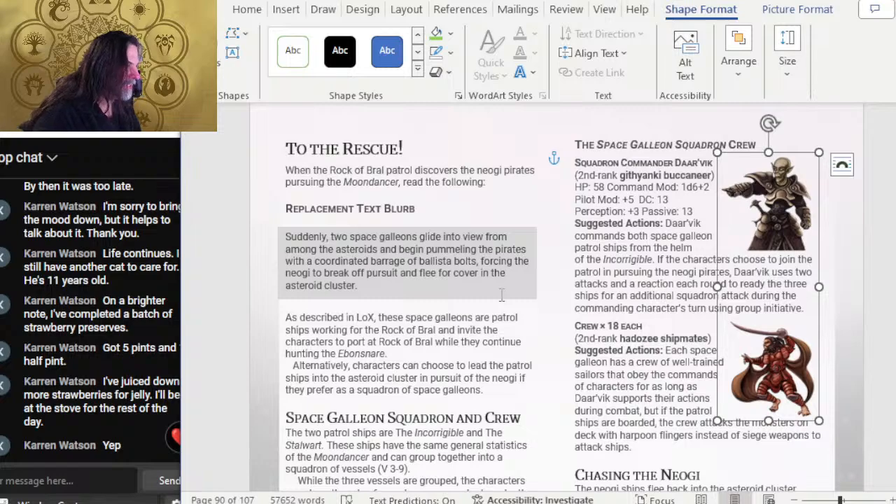
key("Right")
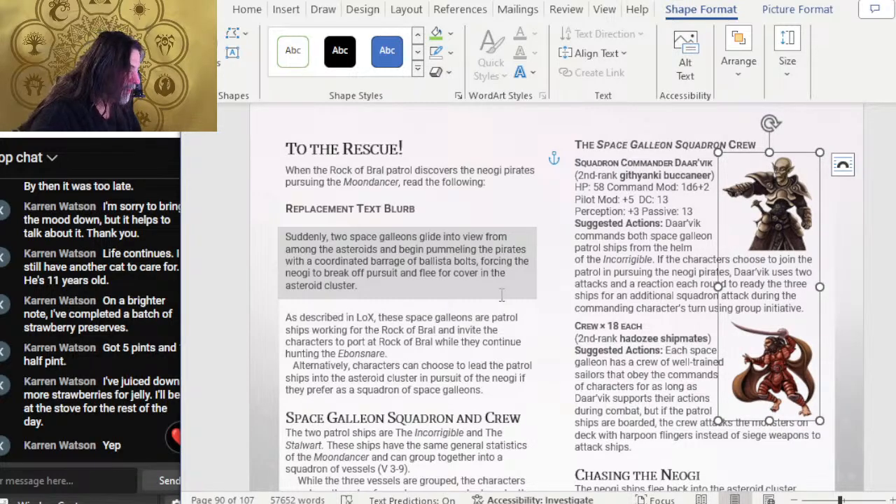
key("Down")
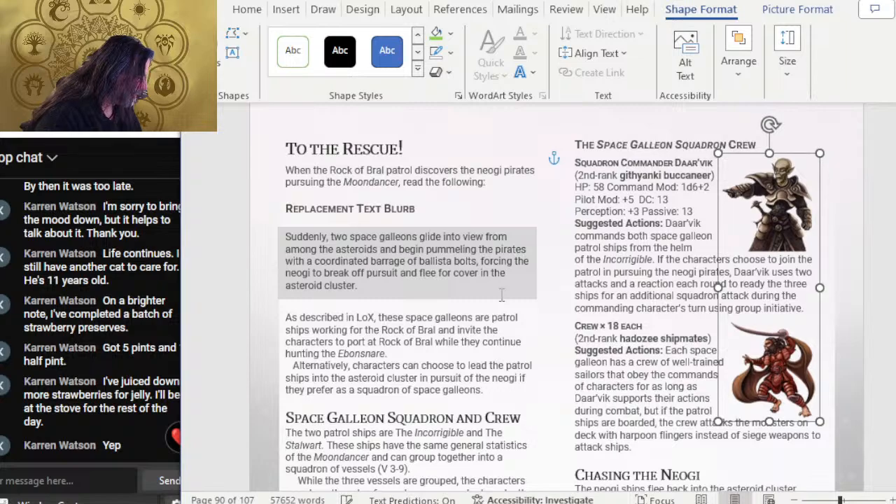
Nudge the crew artwork up slightly beside the commander and crew text on page 90, checking it against the rest of the page
scroll(516, 315, "down", 3)
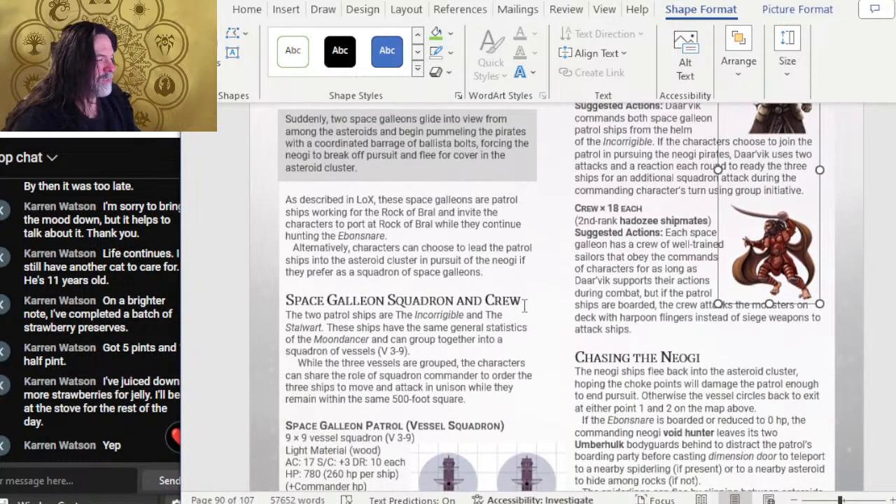
left_click(525, 303)
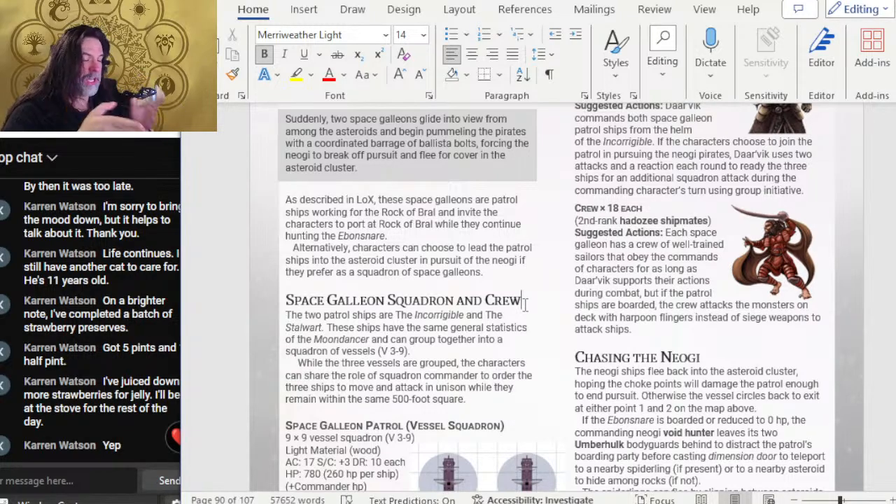
scroll(488, 356, "down", 5)
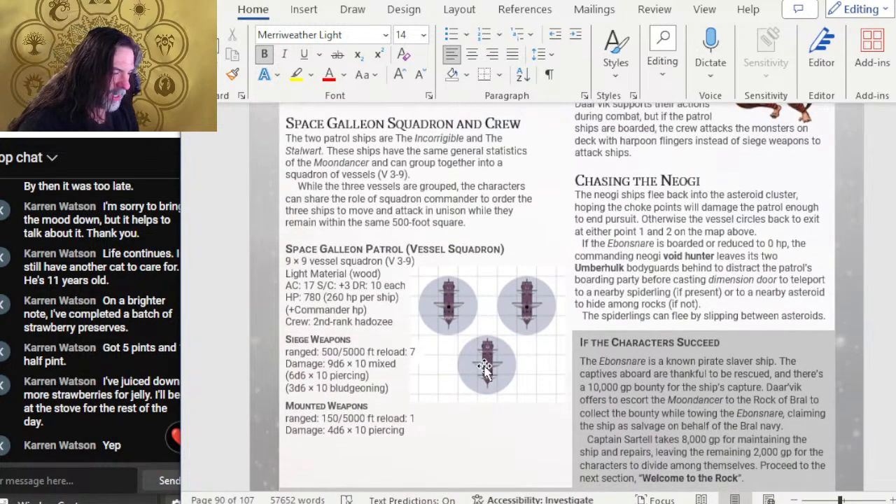
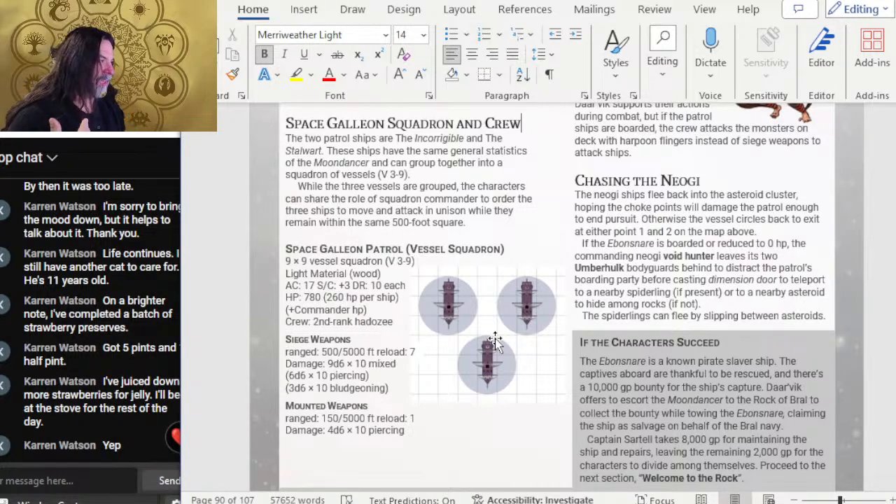
scroll(496, 341, "up", 5)
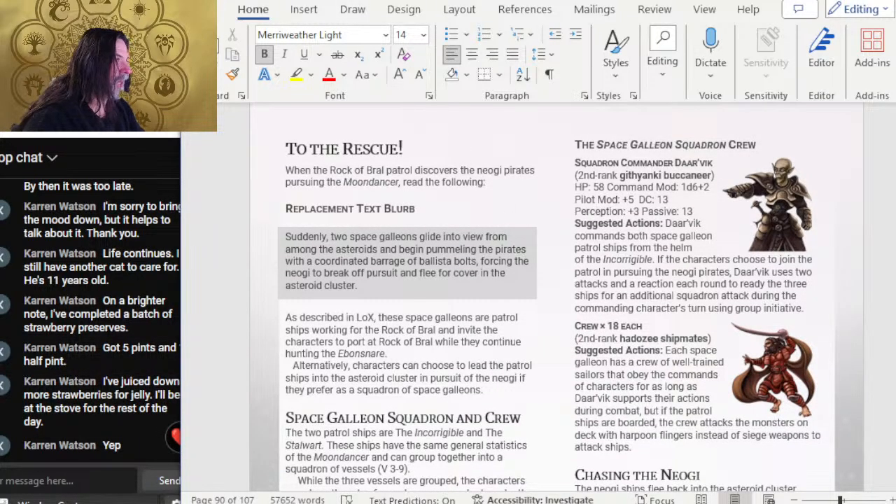
left_click(785, 213)
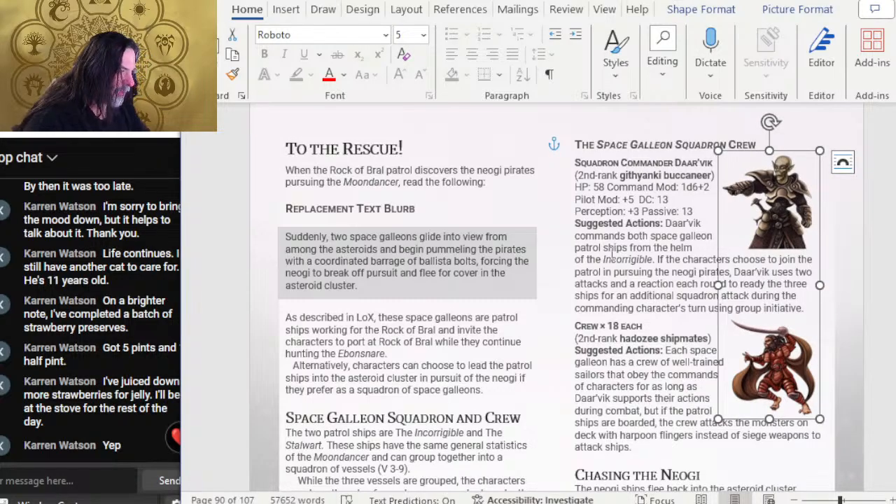
left_click(612, 249)
Switch from Word to Photoshop and close the Untitled-7 crew artwork document without saving its changes
scroll(611, 243, "down", 10)
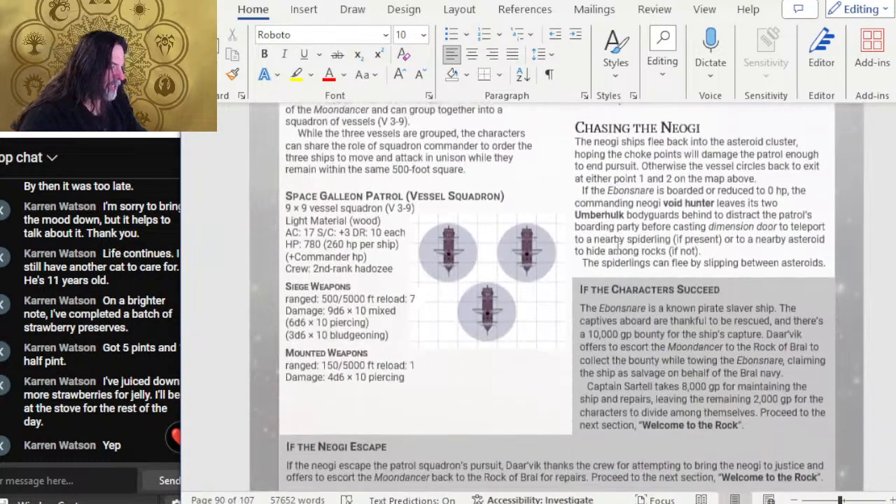
scroll(592, 291, "down", 8)
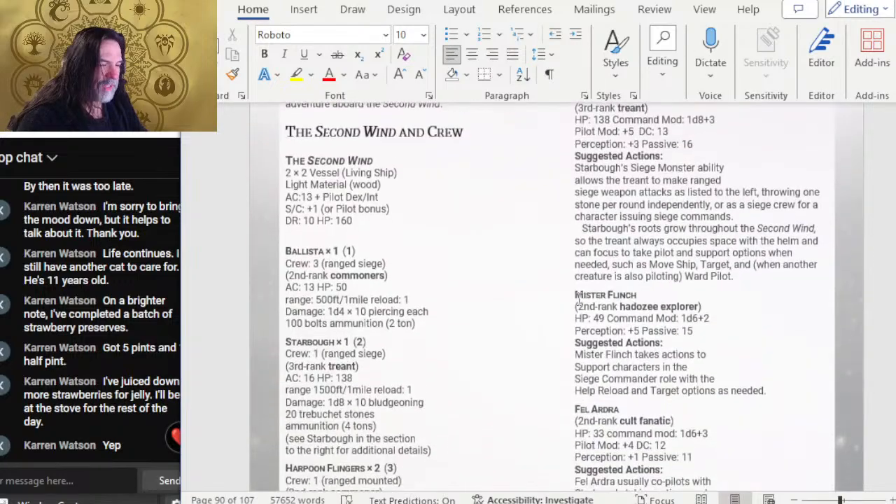
key("alt+Tab")
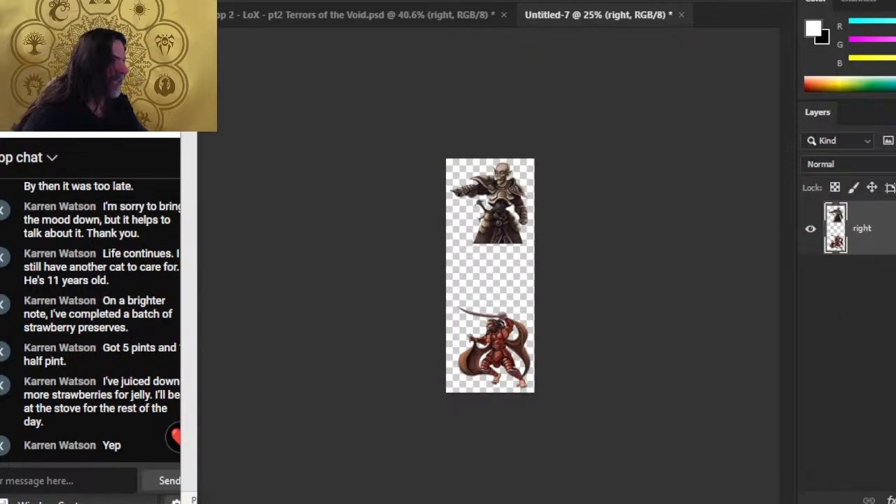
left_click(683, 15)
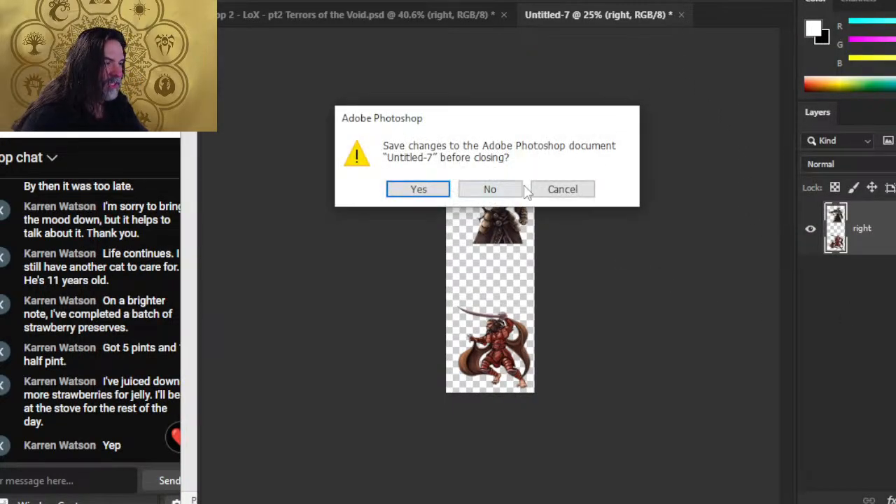
left_click(490, 189)
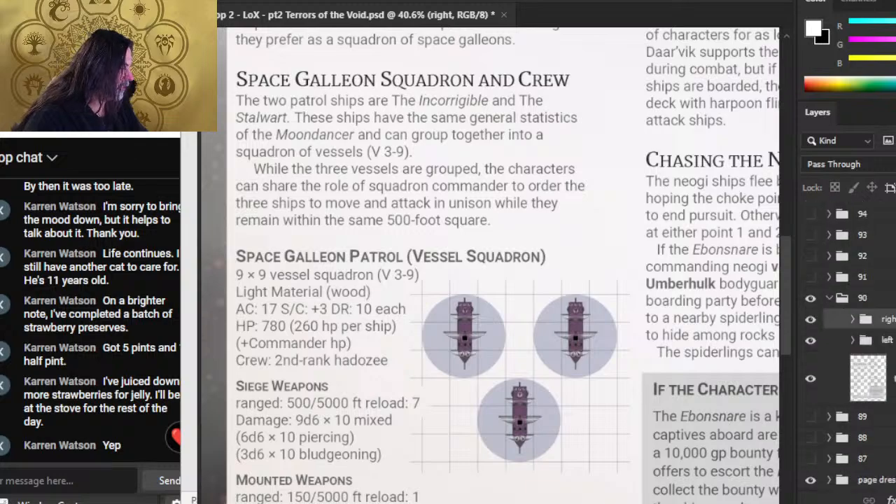
Collapse and hide the page 90 layer group, and show the page 91 group with the Second Wind ship and crew
left_click(829, 298)
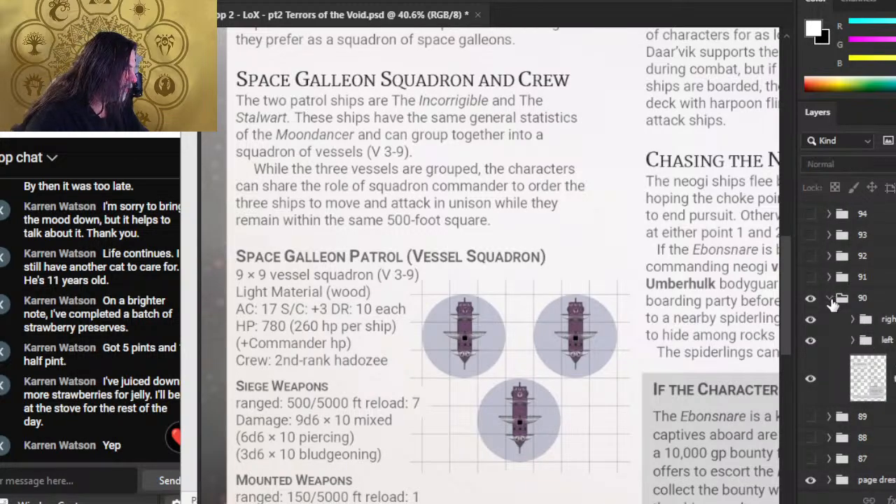
left_click(840, 395)
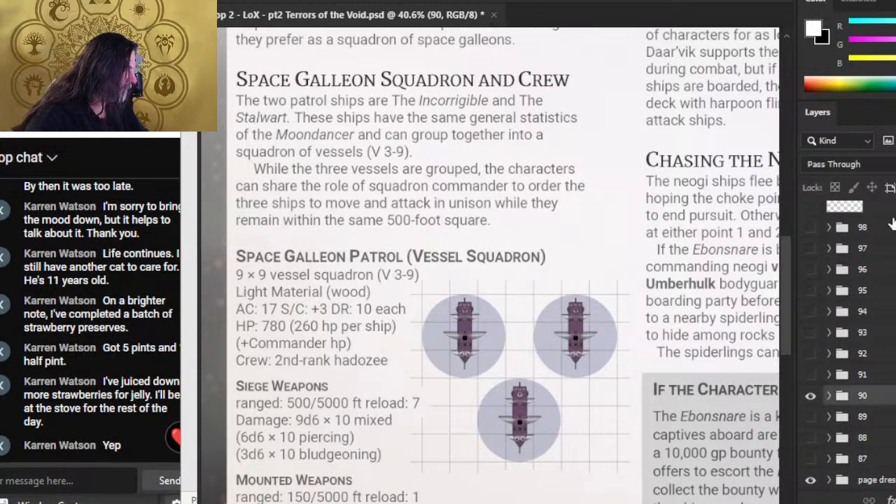
left_click(811, 396)
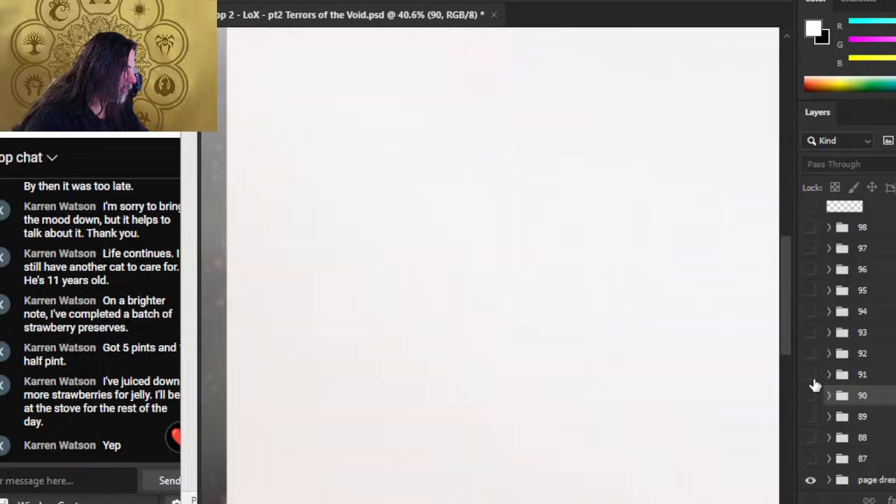
left_click(811, 375)
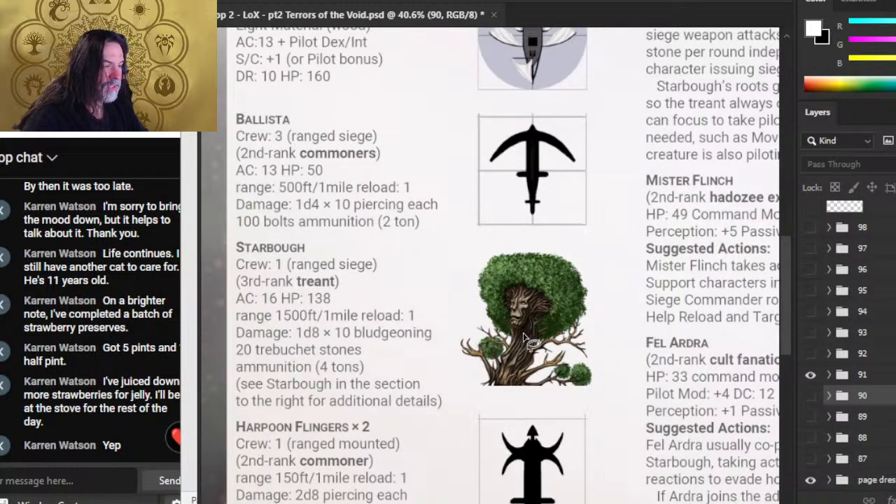
scroll(637, 347, "up", 5)
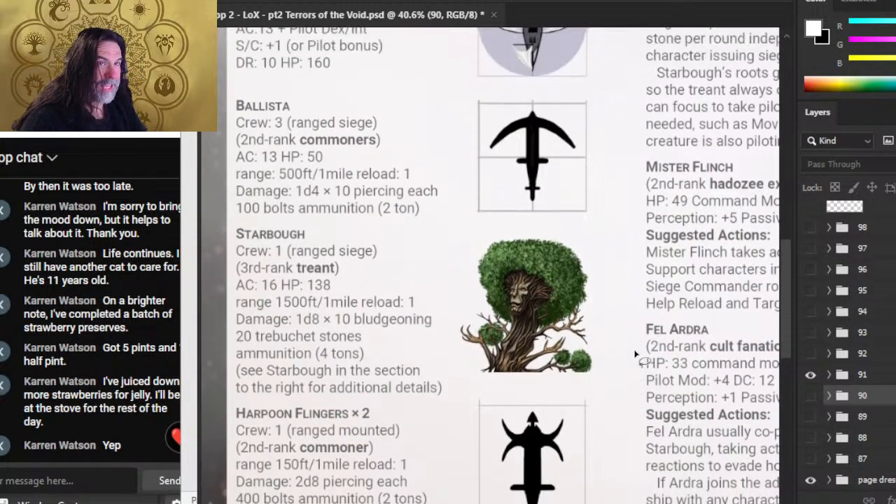
scroll(635, 350, "up", 3)
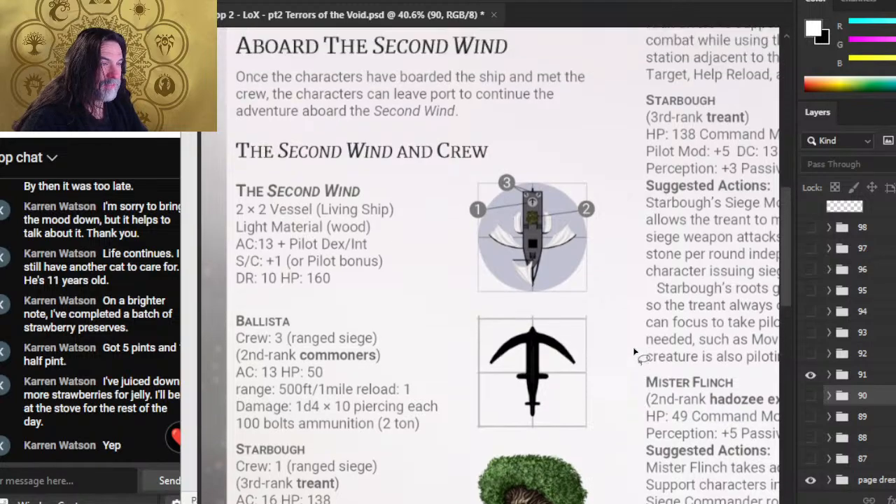
scroll(449, 299, "down", 4)
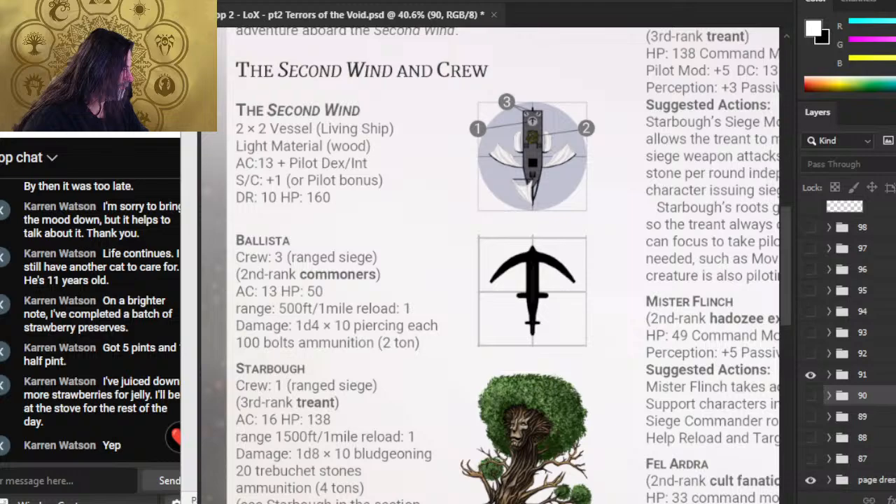
Expand the page 91 layer group and toggle individual layers on and off to identify the artwork each one holds
left_click(839, 377)
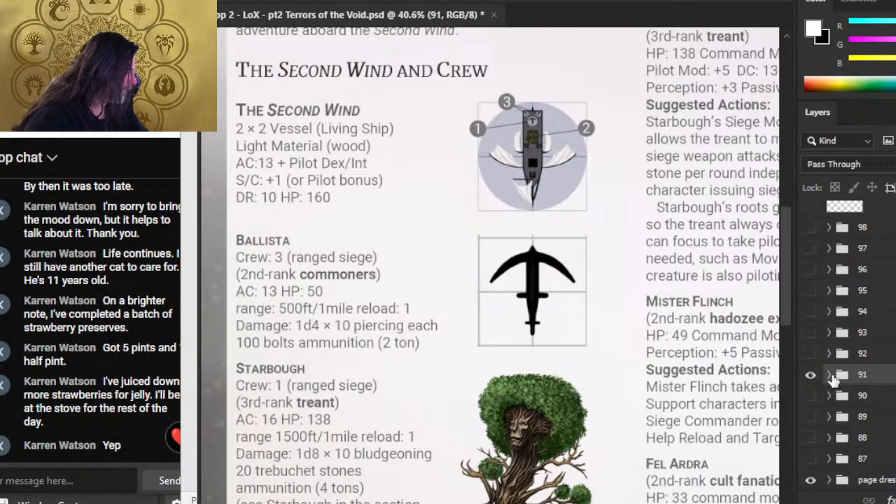
left_click(830, 377)
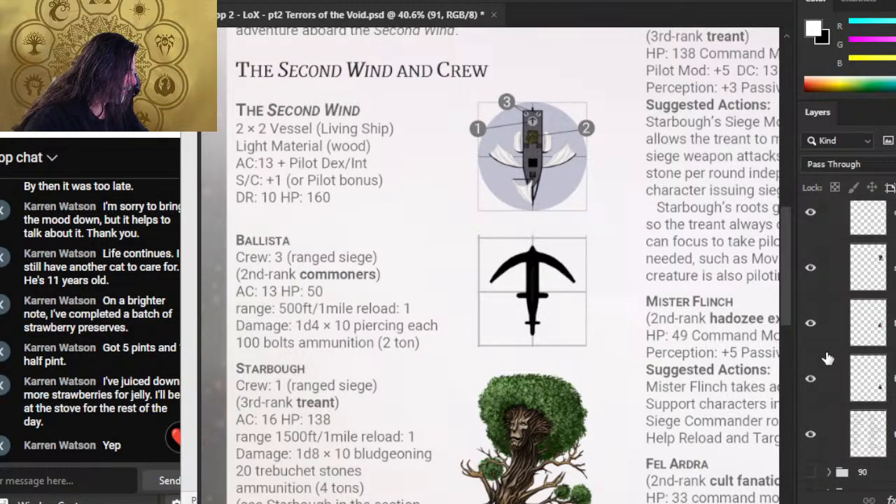
left_click(810, 380)
left_click(811, 388)
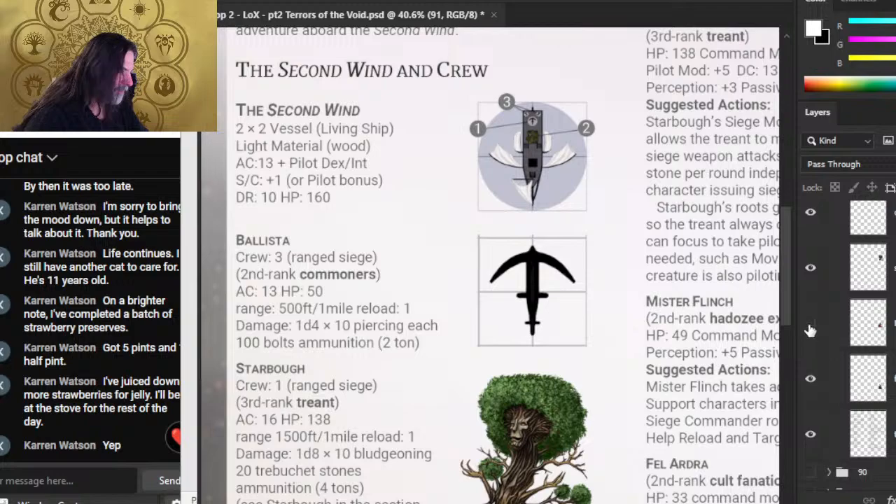
left_click(817, 282)
scroll(823, 283, "down", 3)
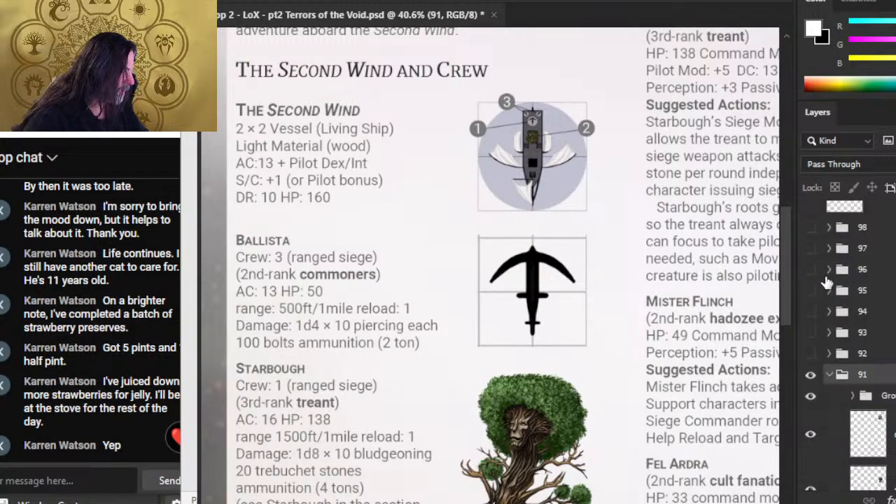
scroll(833, 283, "up", 2)
scroll(833, 283, "up", 3)
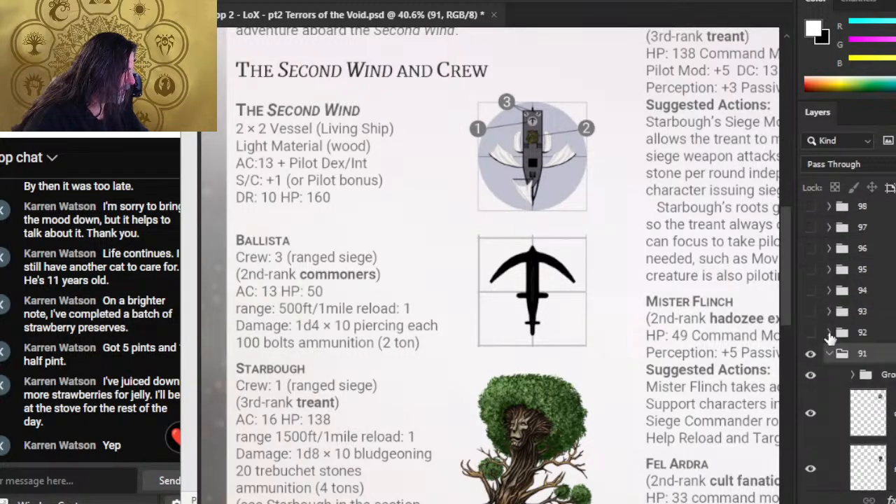
left_click(815, 377)
left_click(811, 377)
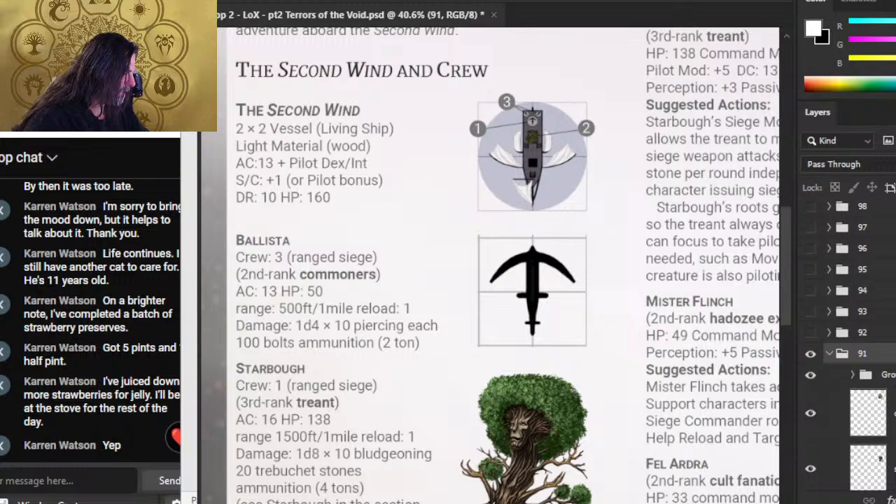
Group the right-column crew portrait layers of page 91, starting from the "com krux" layer, into one group
left_click(869, 414)
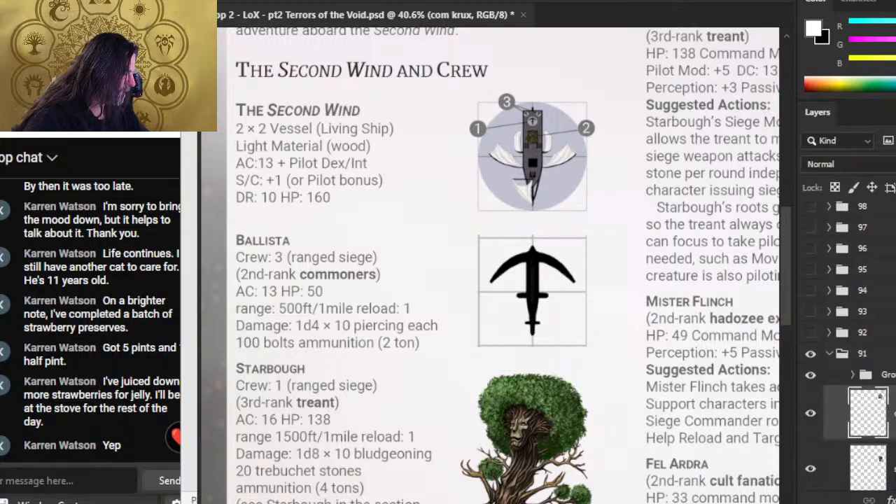
left_click(811, 376)
left_click(811, 377)
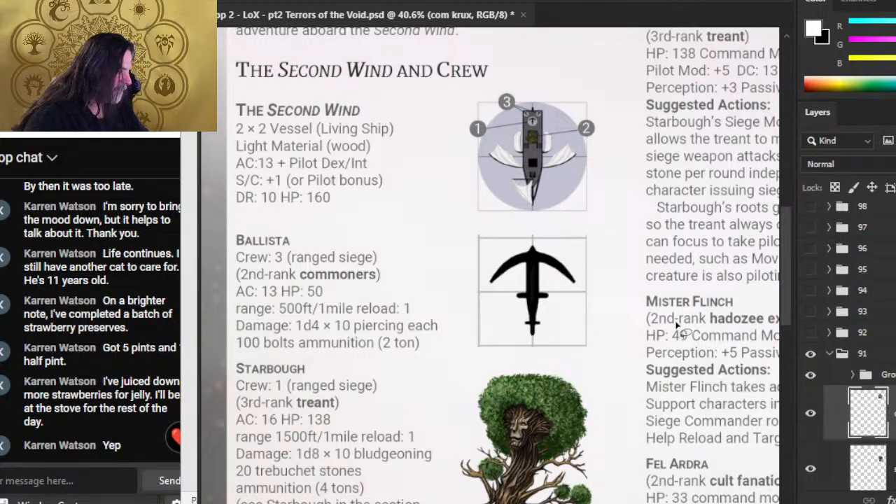
scroll(692, 317, "down", 2)
scroll(639, 305, "down", 3)
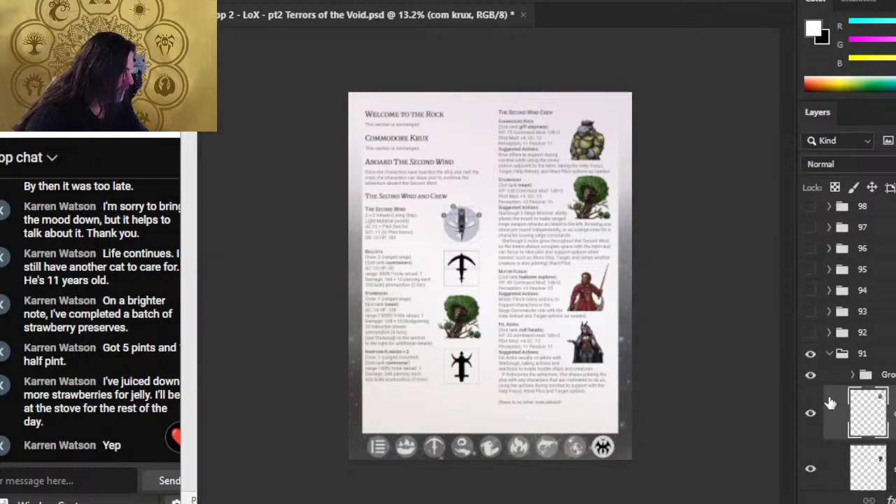
scroll(847, 315, "down", 5)
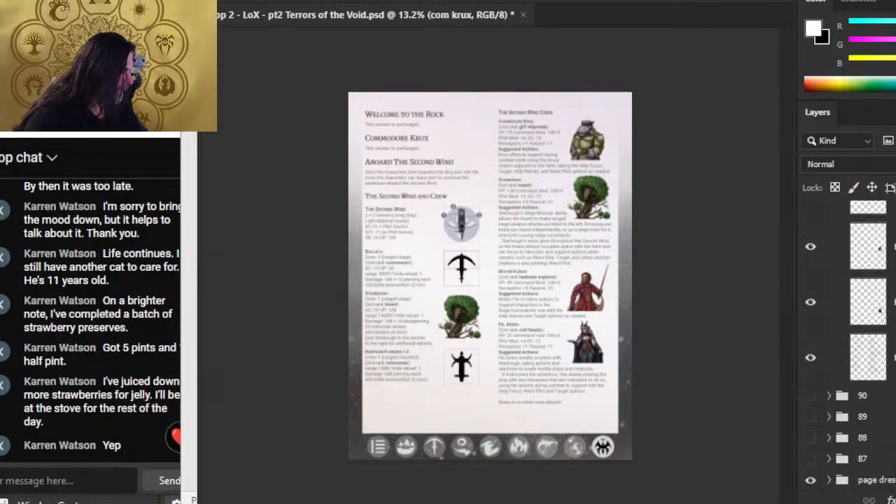
key("ctrl+f")
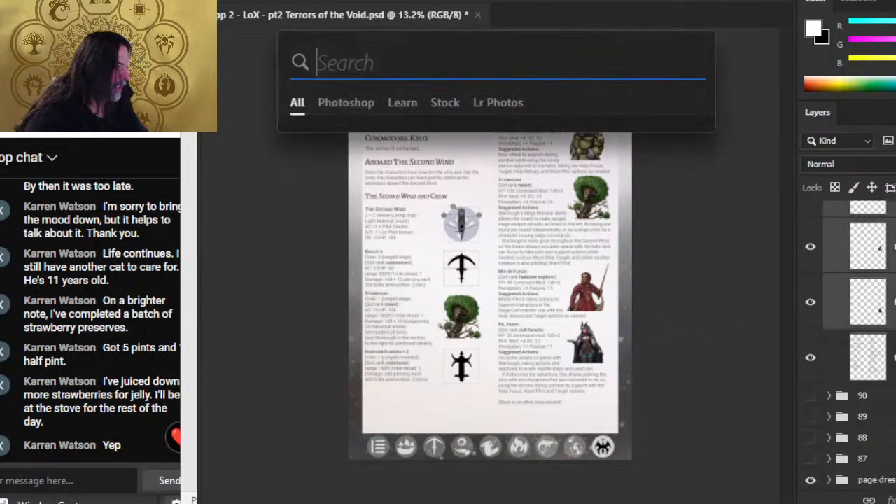
key("Escape")
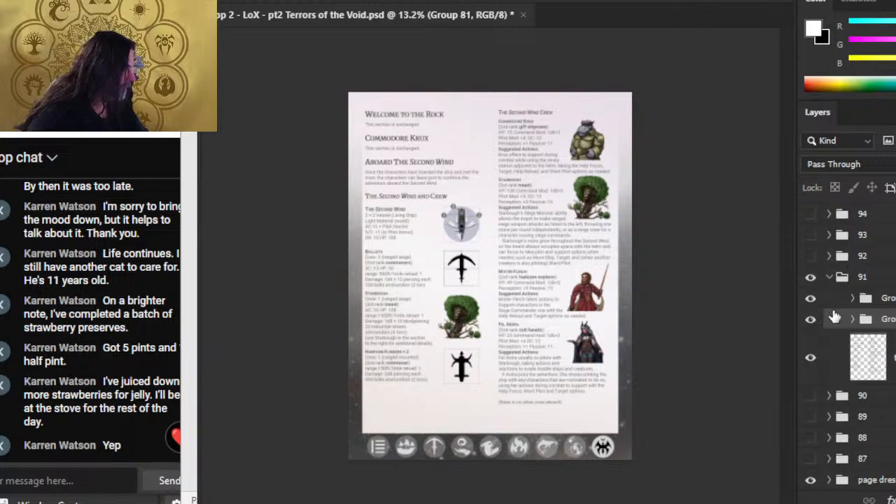
Toggle the visibility of the two groups inside the page 91 group to check which artwork each contains
left_click(810, 319)
left_click(810, 319)
left_click(810, 298)
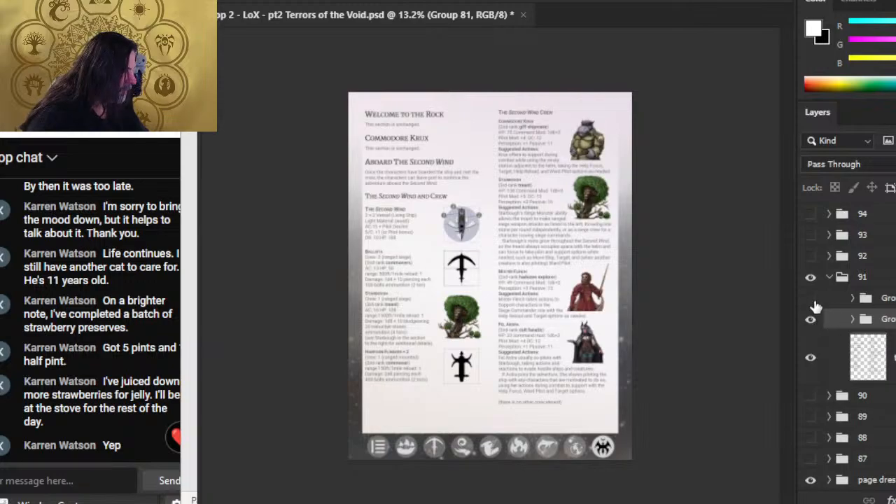
left_click(810, 298)
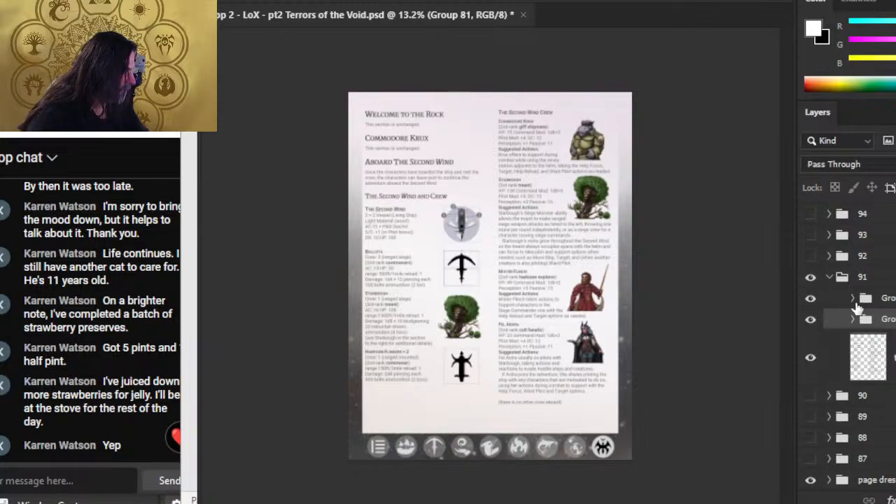
Expand the group with the left-column ship and weapon artwork, test its layers' visibility, and select the "balista copy" layer
left_click(854, 319)
left_click(811, 339)
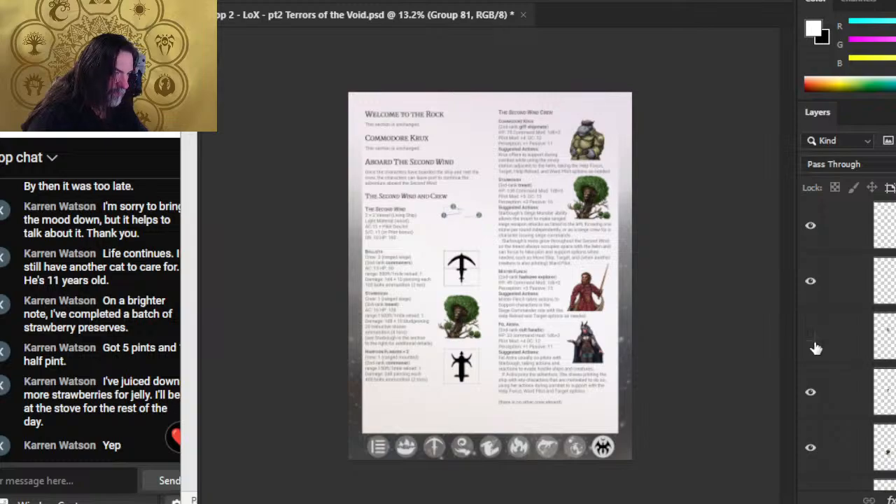
left_click(811, 339)
left_click(811, 281)
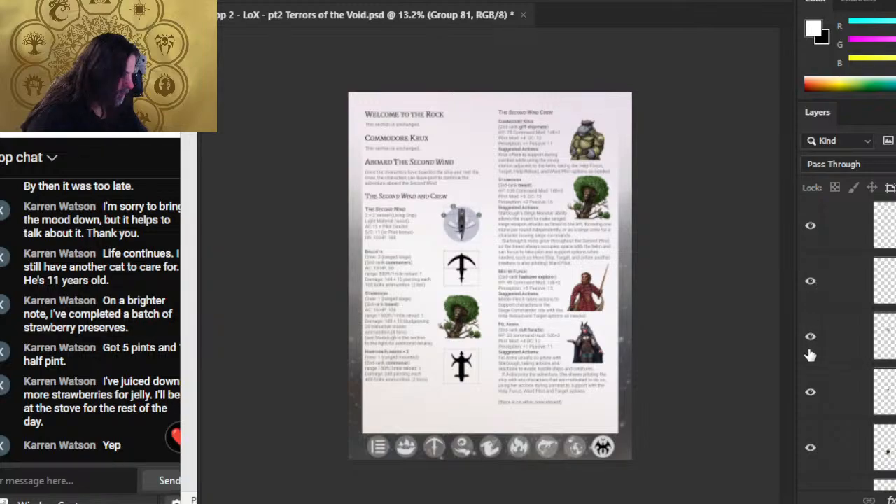
left_click(823, 397)
left_click(812, 394)
left_click(816, 397)
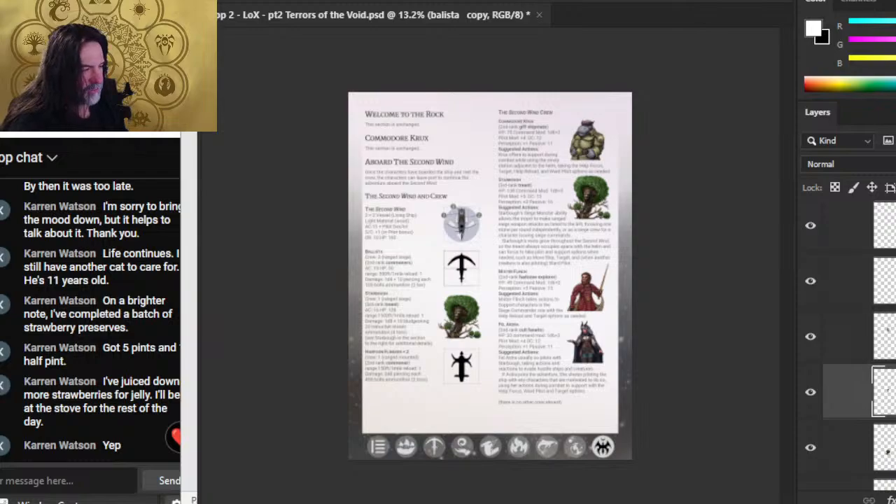
Paint over the light streaks inside the ballista silhouette with the Brush tool, using black sampled from the silhouette
mouse_move(461, 265)
left_mouse_down()
mouse_move(471, 342)
mouse_move(548, 356)
left_mouse_up()
key("b")
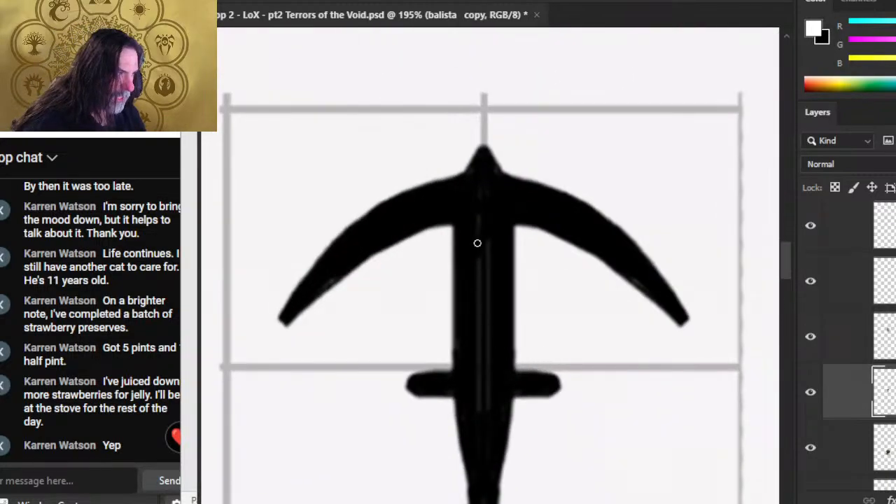
left_click(505, 208, "alt")
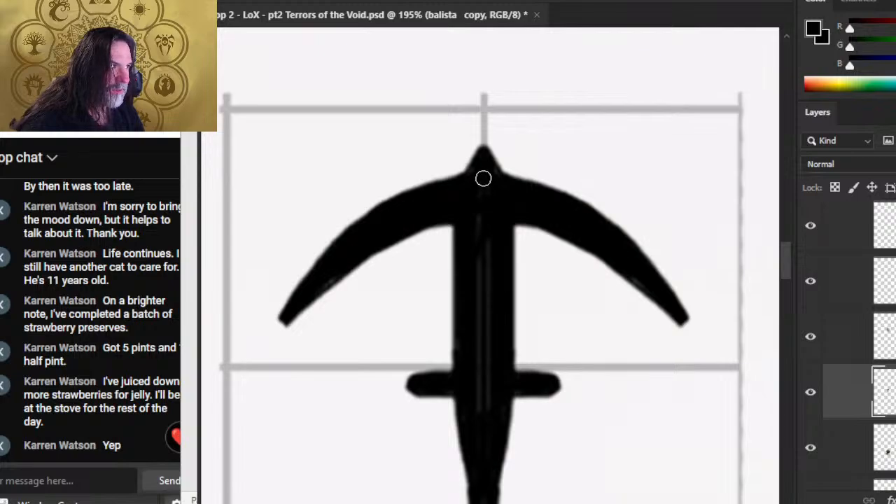
left_click_drag(484, 214, 484, 411)
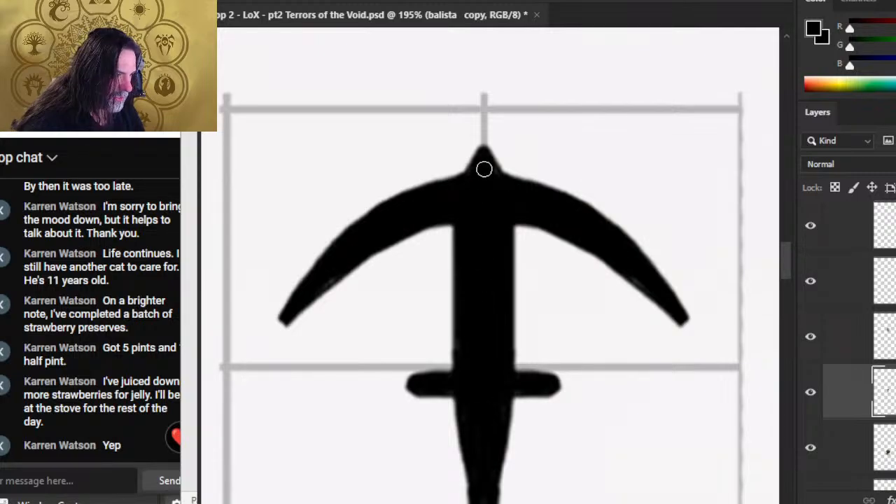
left_click_drag(483, 448, 488, 311)
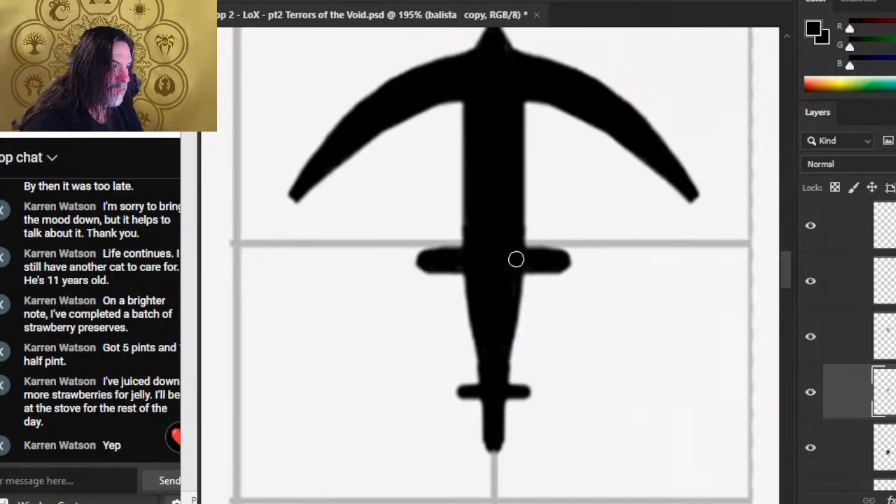
scroll(544, 304, "down", 6)
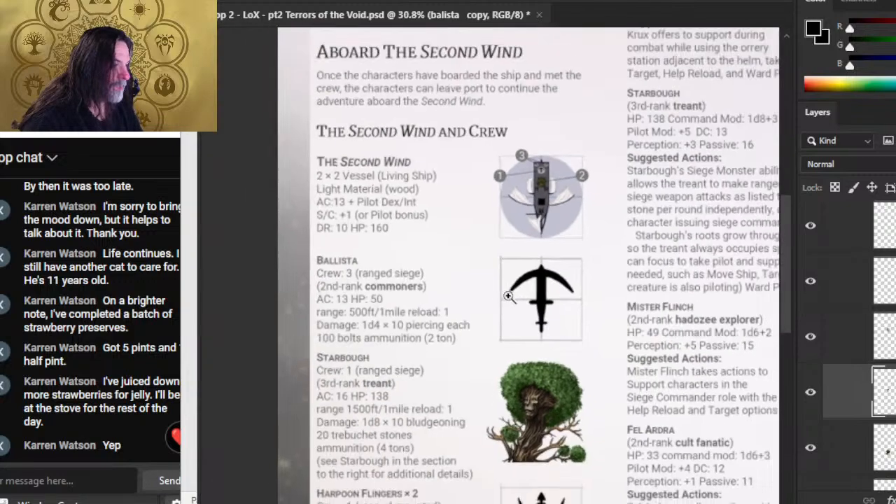
Collapse the left-column ship and weapon artwork group of page 91 and duplicate it into a new document
scroll(841, 350, "up", 3)
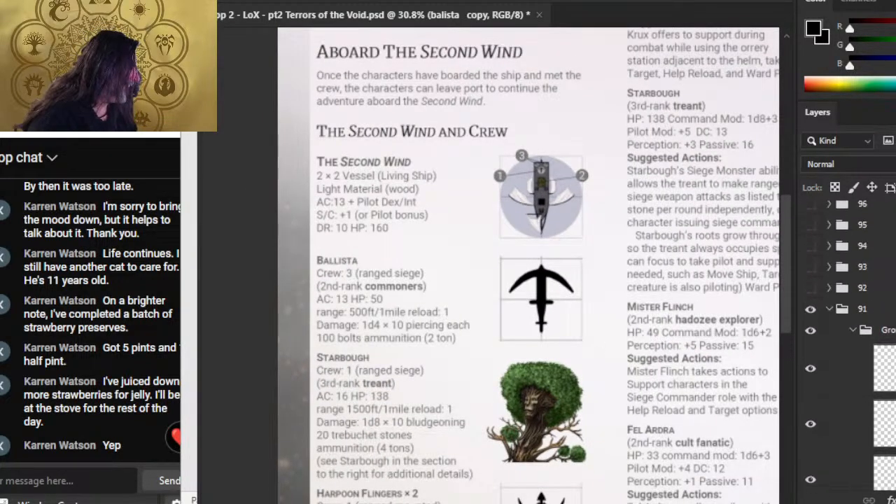
left_click(852, 332)
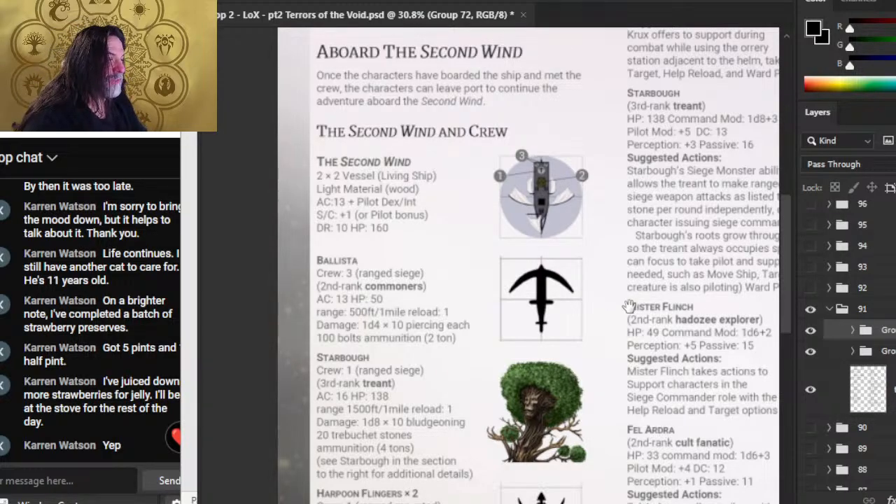
left_click_drag(596, 220, 537, 178)
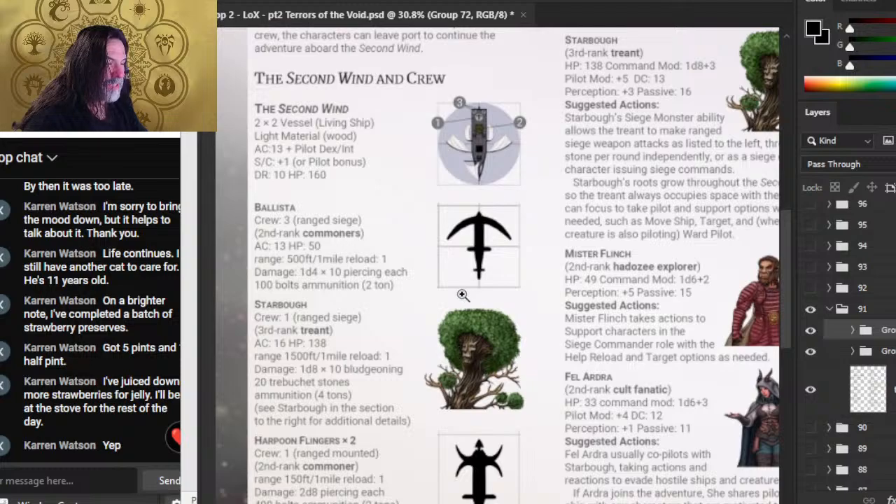
left_click_drag(463, 295, 441, 283)
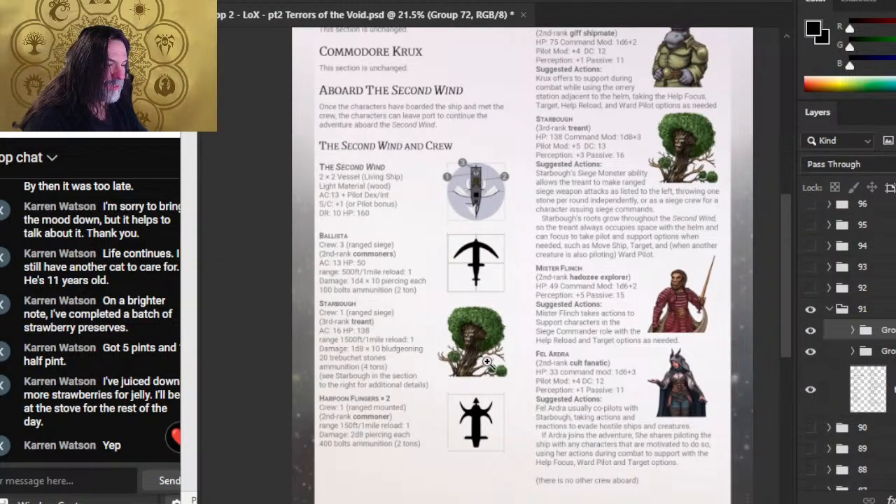
left_click(811, 330)
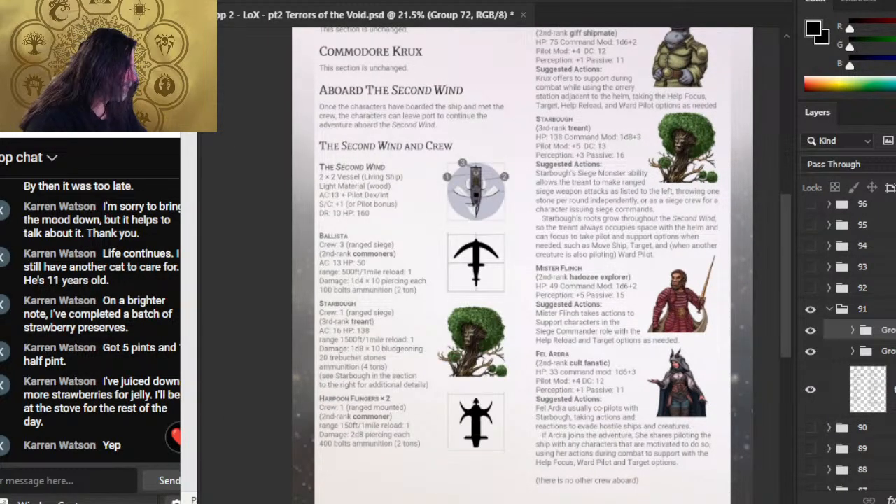
key("ctrl+j")
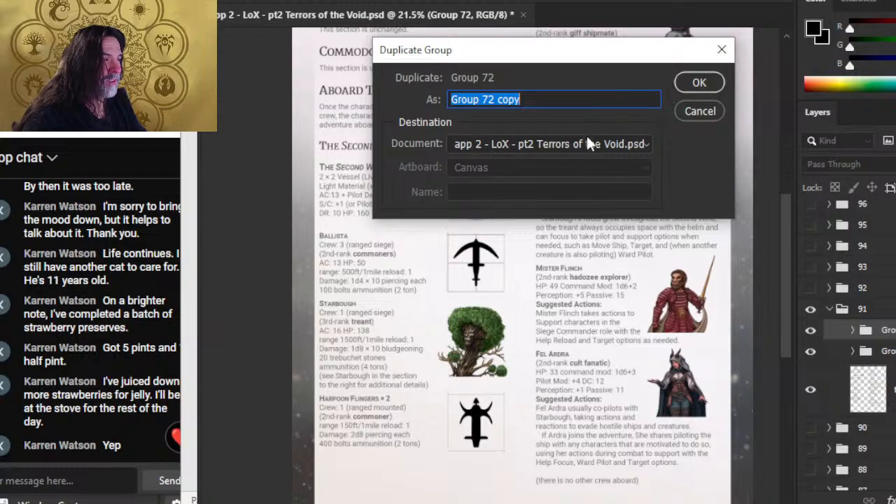
left_click(587, 143)
left_click(573, 174)
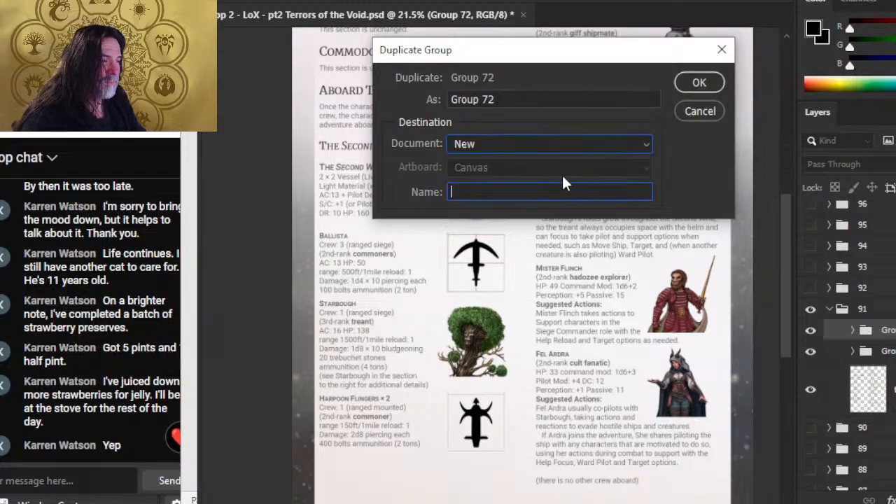
left_click(698, 83)
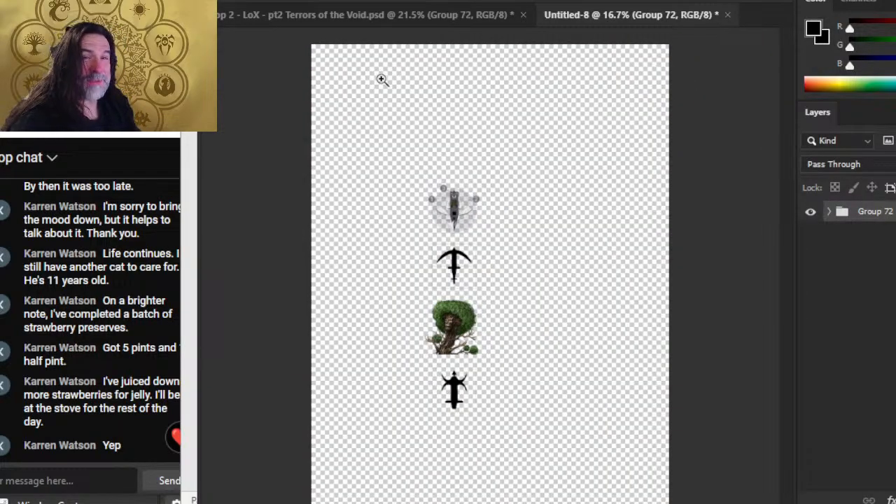
Merge the duplicated group into a single layer and crop the canvas tightly to its artwork
right_click(863, 223)
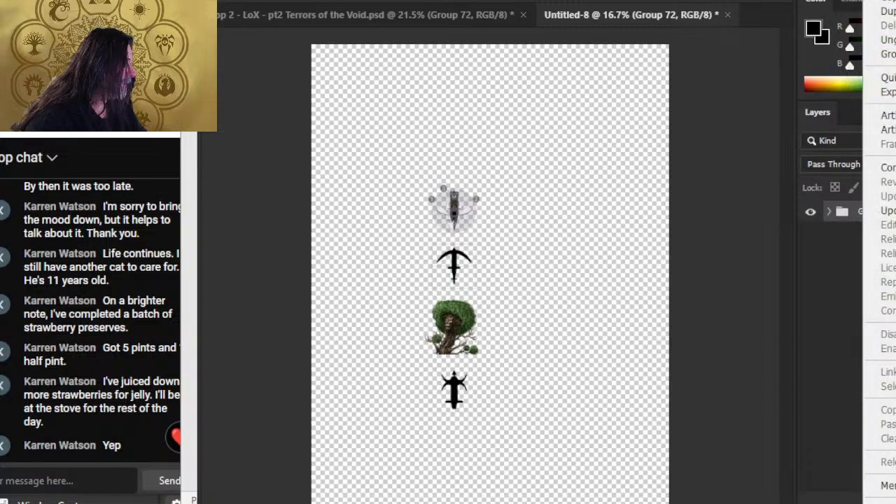
left_click(886, 485)
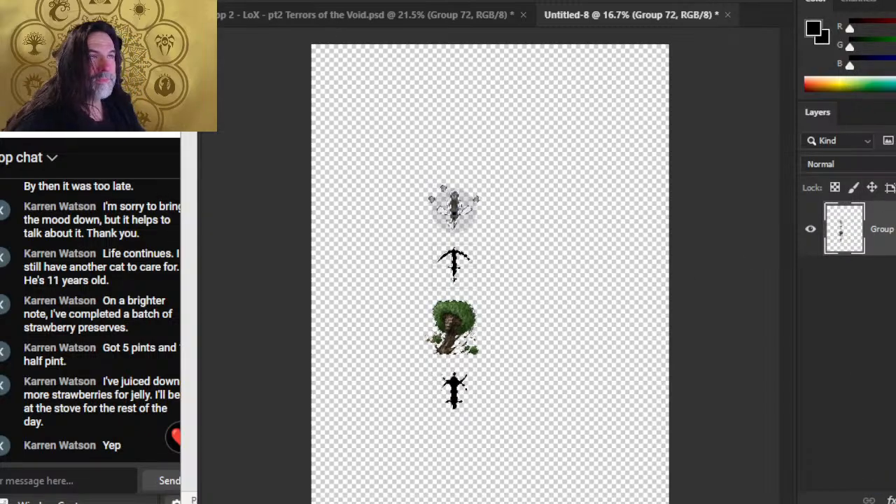
left_click(298, 0)
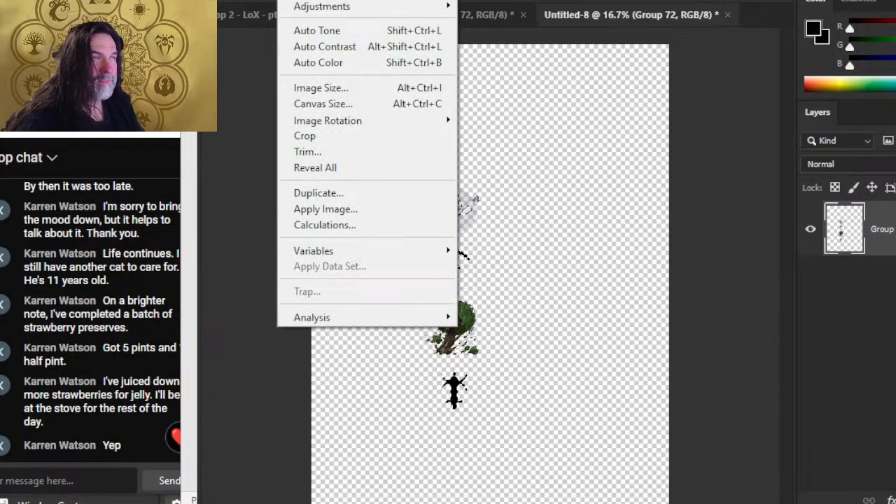
left_click(352, 137)
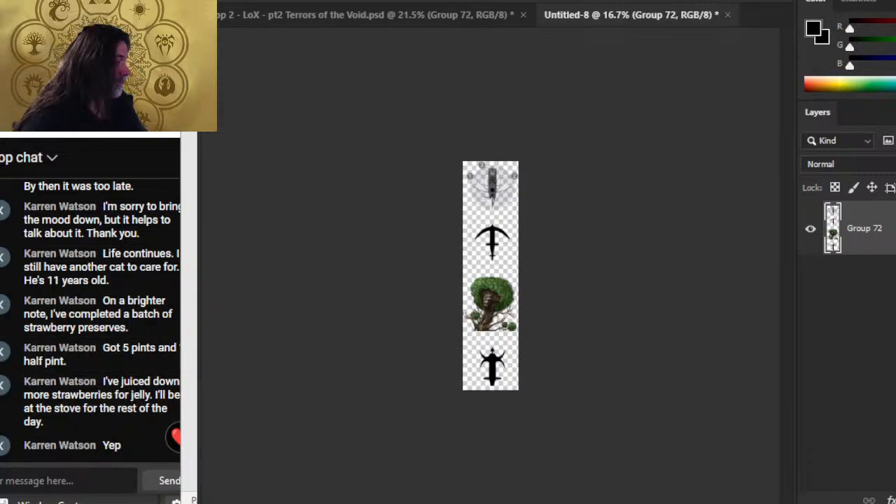
Enter a new canvas size of 1.4 inches wide by 5.5 inches high for the cropped artwork
key("alt+i")
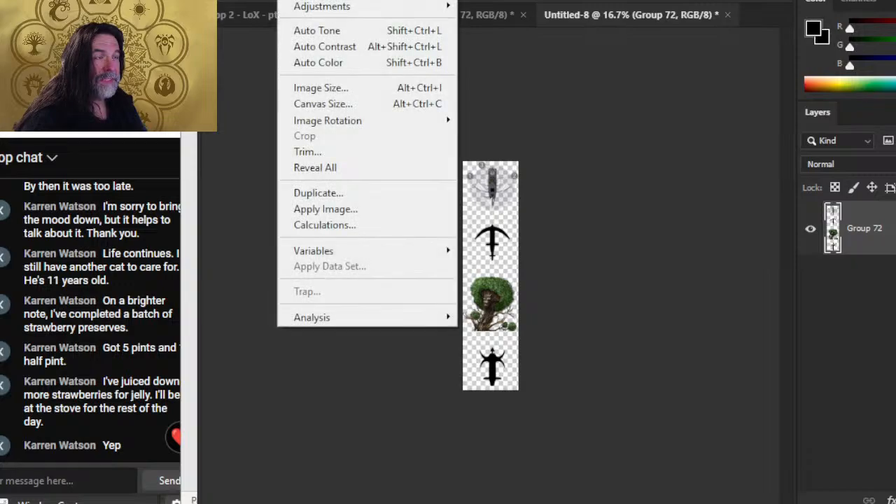
left_click(327, 104)
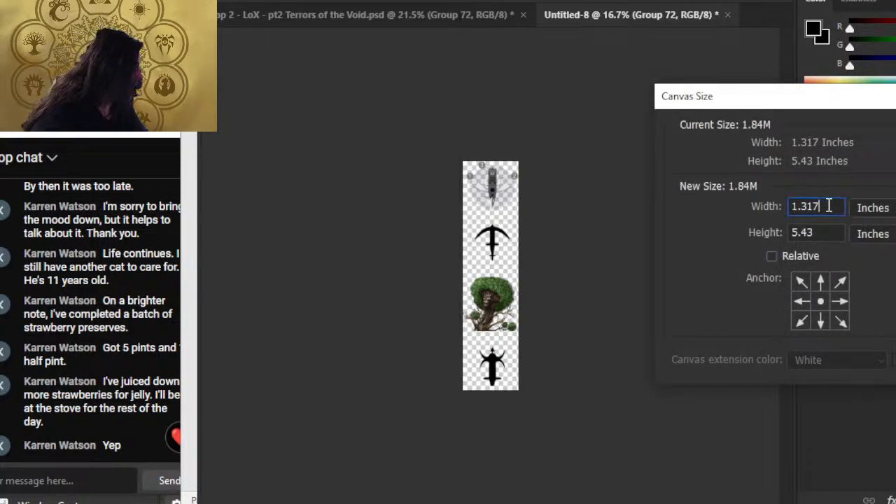
key("BackSpace")
key("BackSpace")
type("4")
key("Tab")
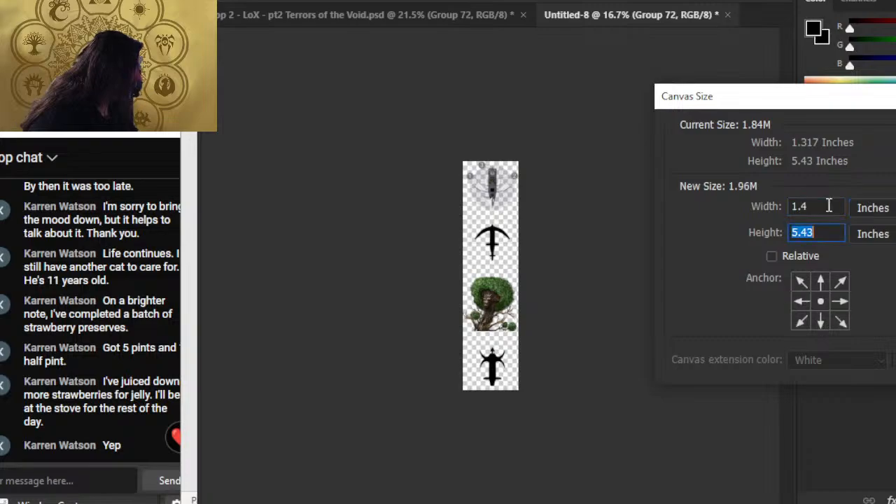
key("Right")
key("BackSpace")
key("BackSpace")
key("BackSpace")
type(".5")
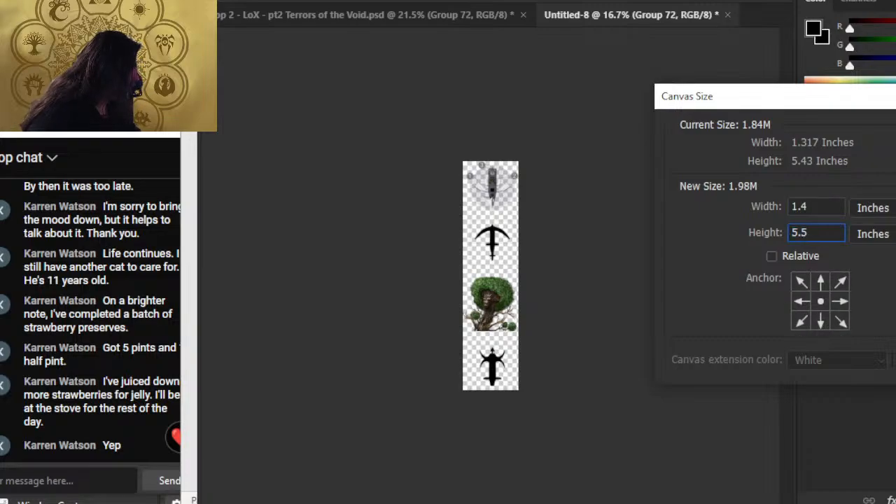
Capture the new canvas width and height values with Snipping Tool, and apply the canvas resize in Photoshop
key("Return")
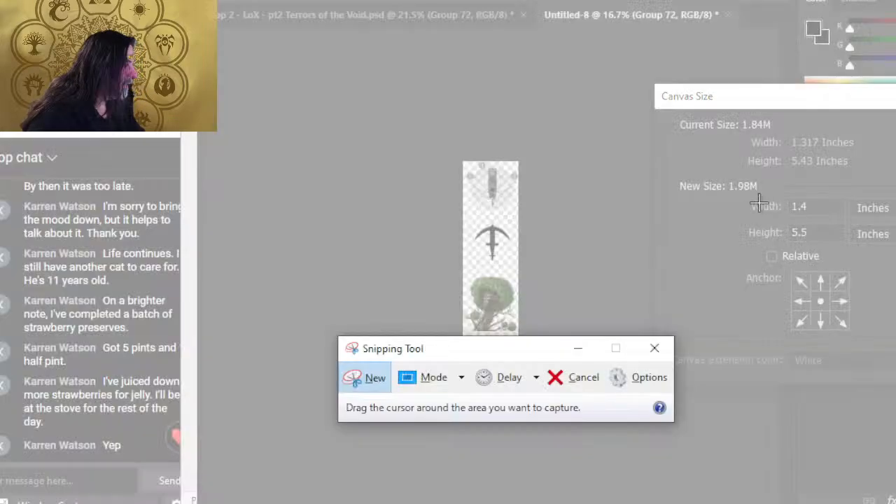
left_click_drag(747, 169, 852, 237)
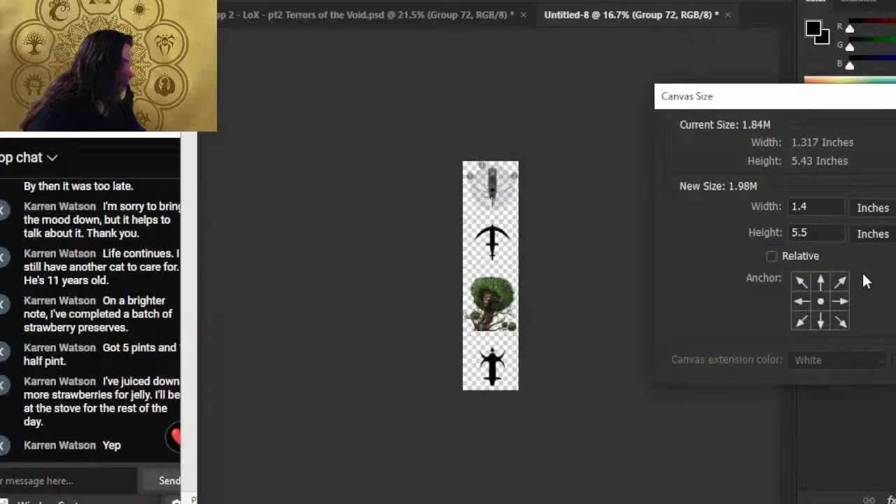
left_click_drag(784, 35, 895, 92)
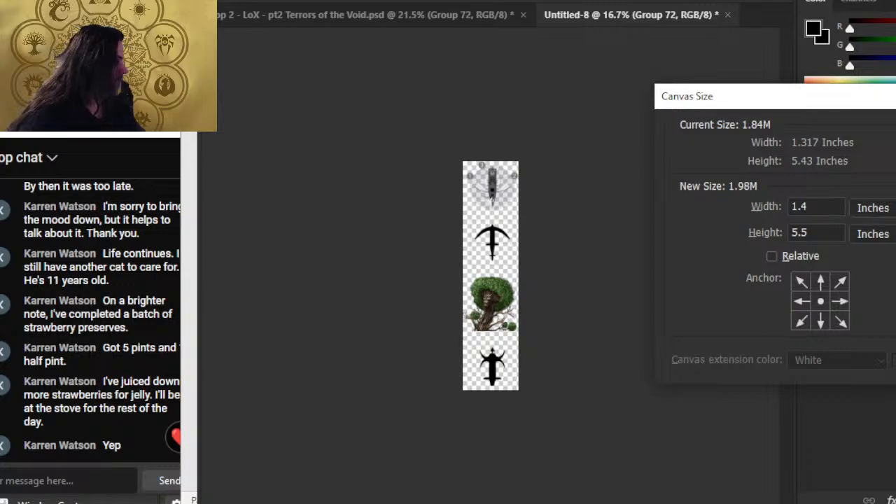
key("Return")
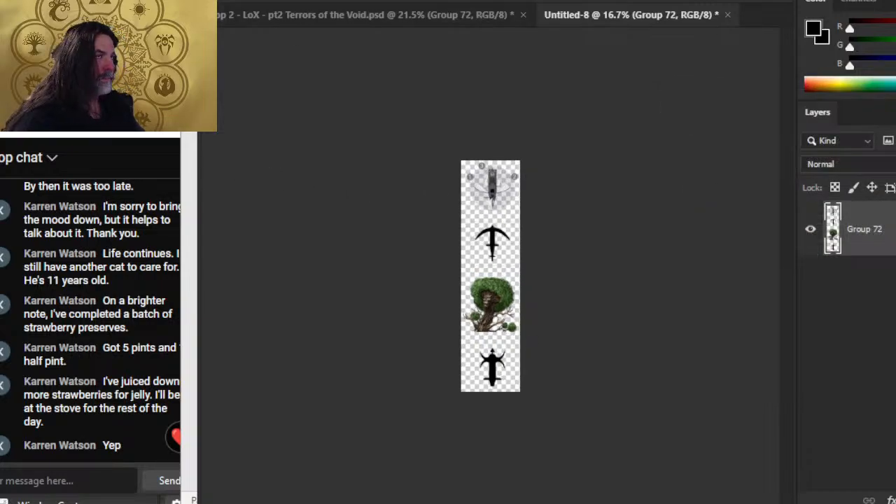
key("alt+f")
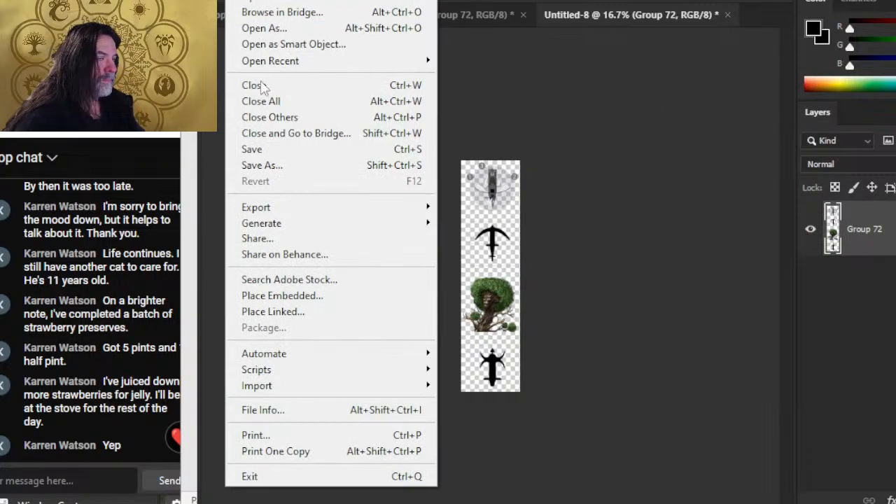
left_click(272, 165)
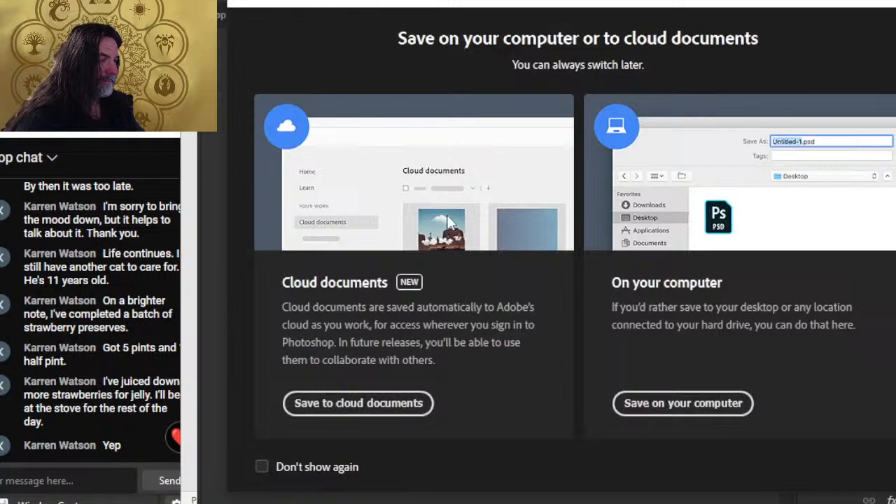
left_click(627, 405)
left_click(436, 335)
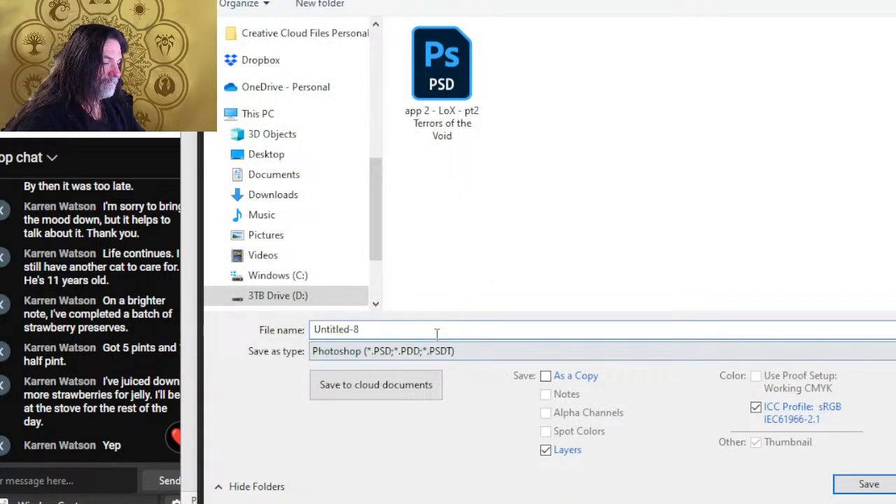
left_click(436, 351)
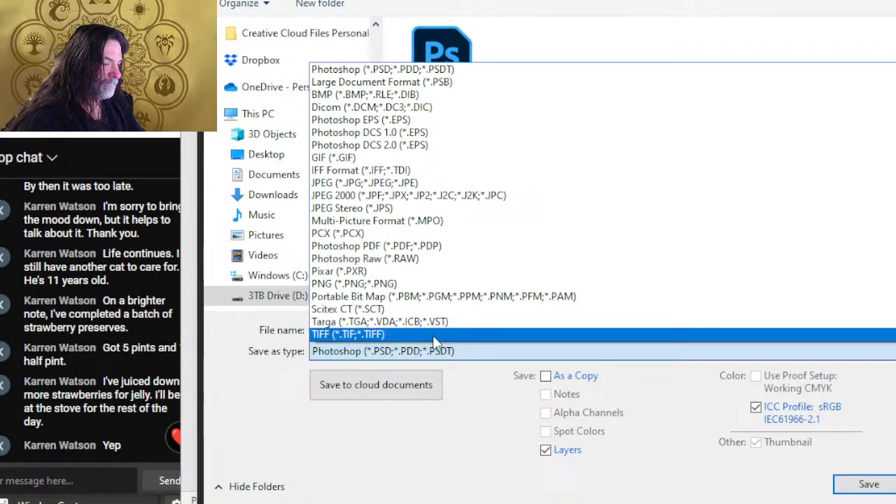
left_click(413, 286)
left_click(486, 330)
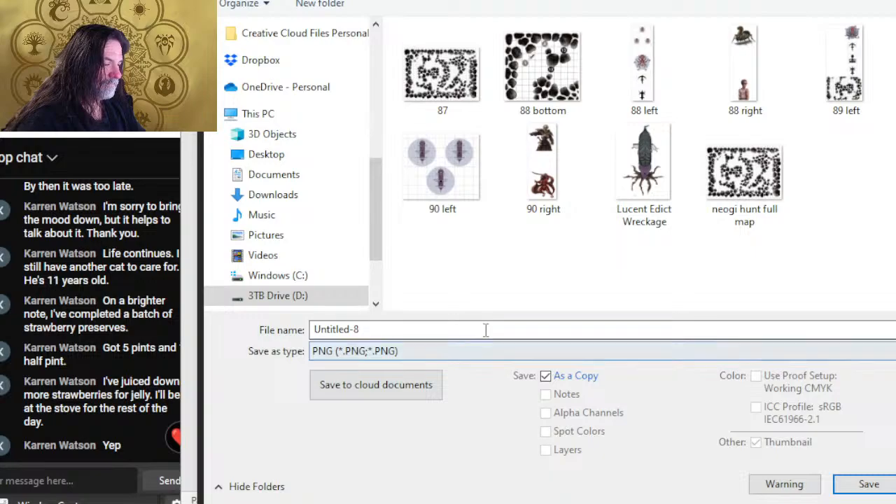
double_click(486, 330)
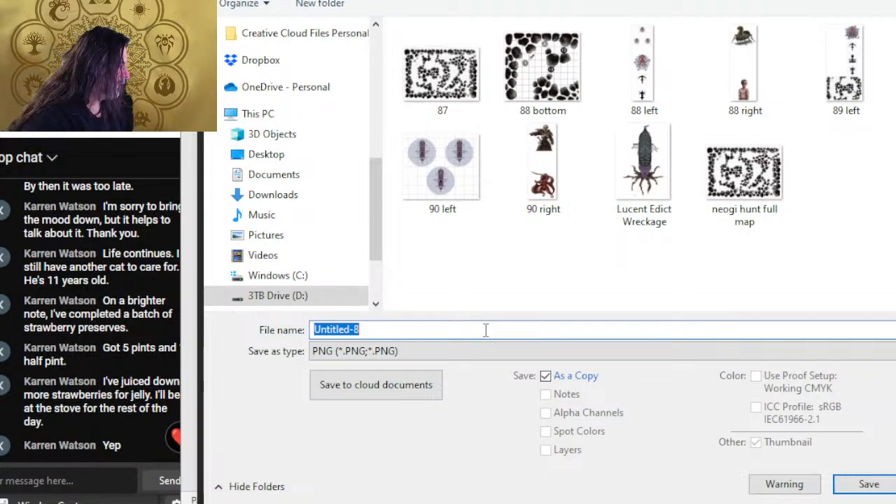
key("Escape")
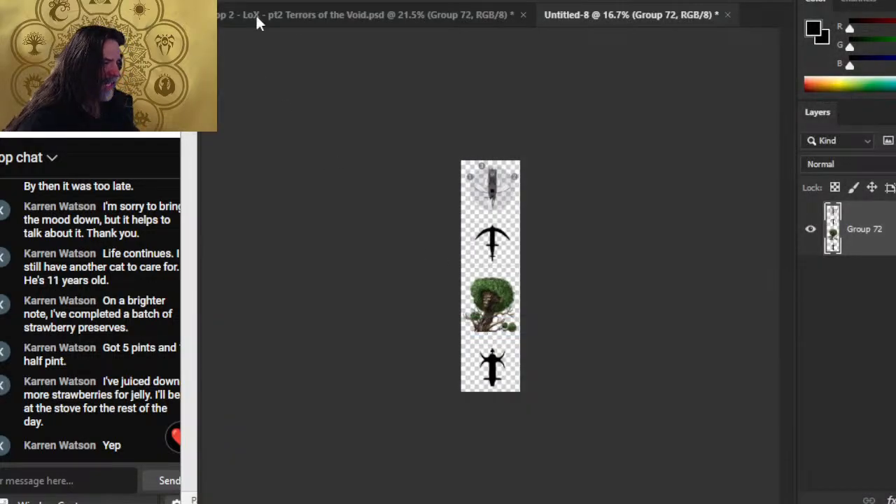
Save a PNG copy of the resized artwork on the computer as "91 left", using the smallest file size option
left_click(235, 1)
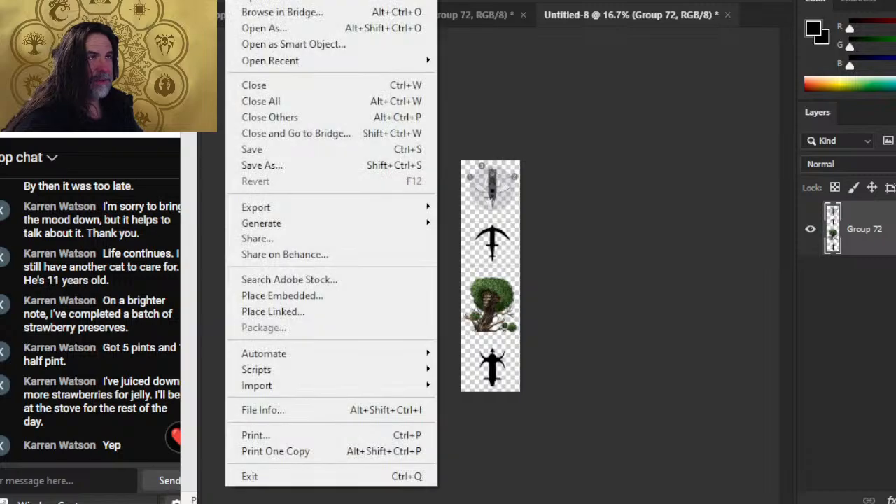
left_click(287, 162)
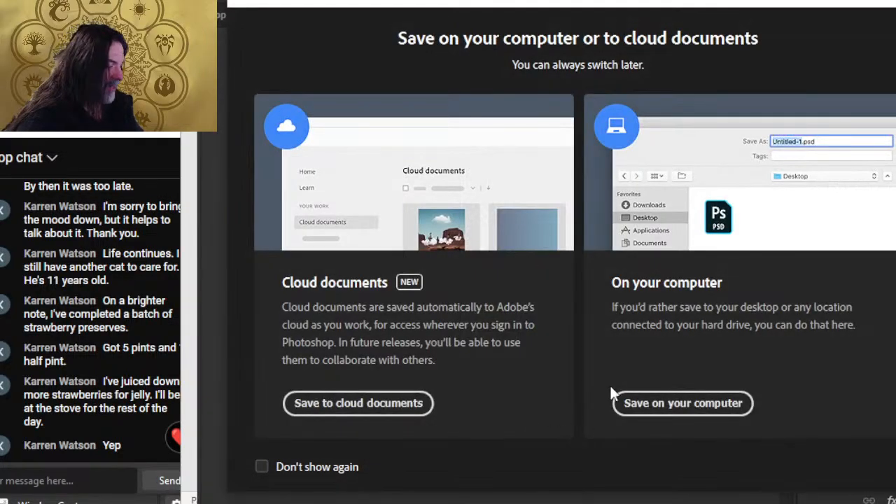
left_click(623, 401)
left_click(332, 358)
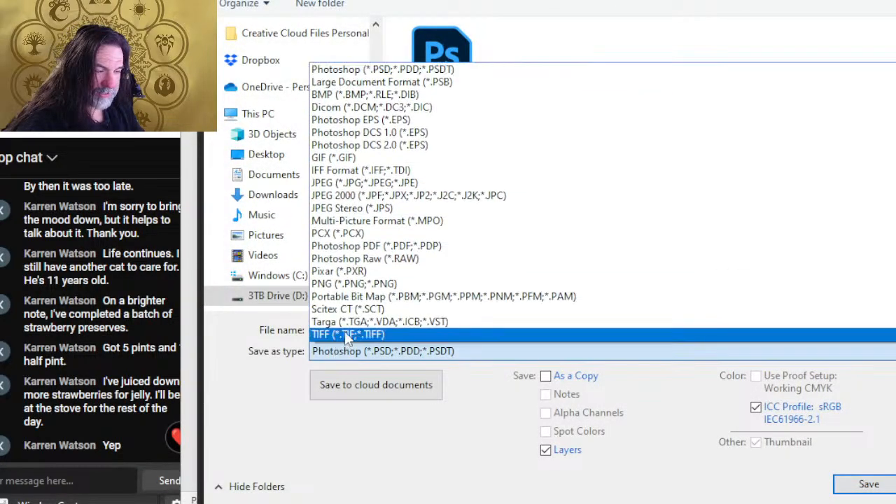
left_click(352, 284)
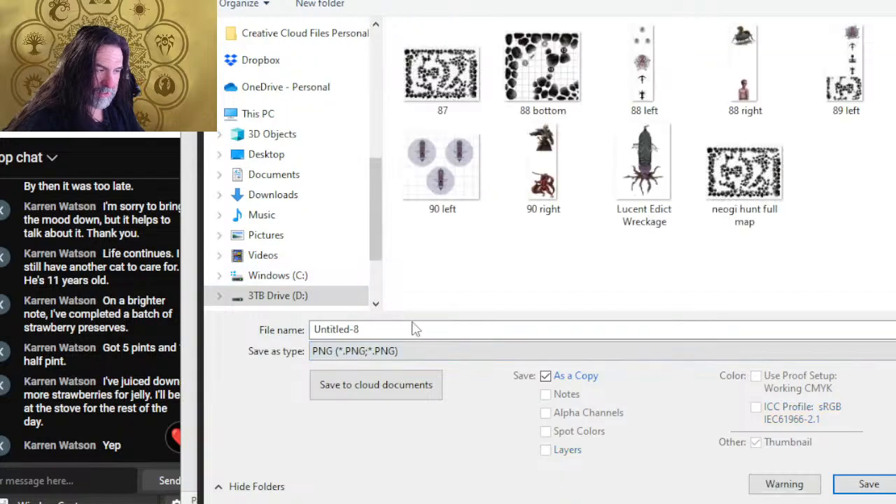
type("9")
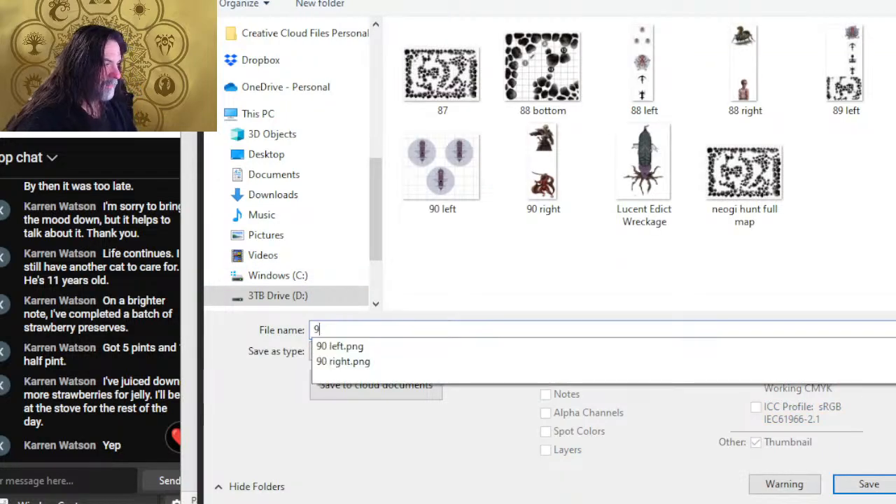
type("1")
key("BackSpace")
type("1 left")
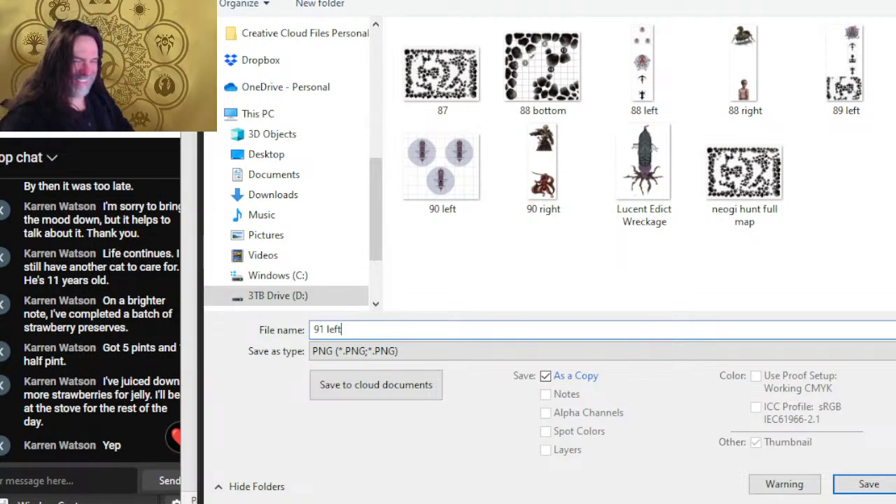
key("Return")
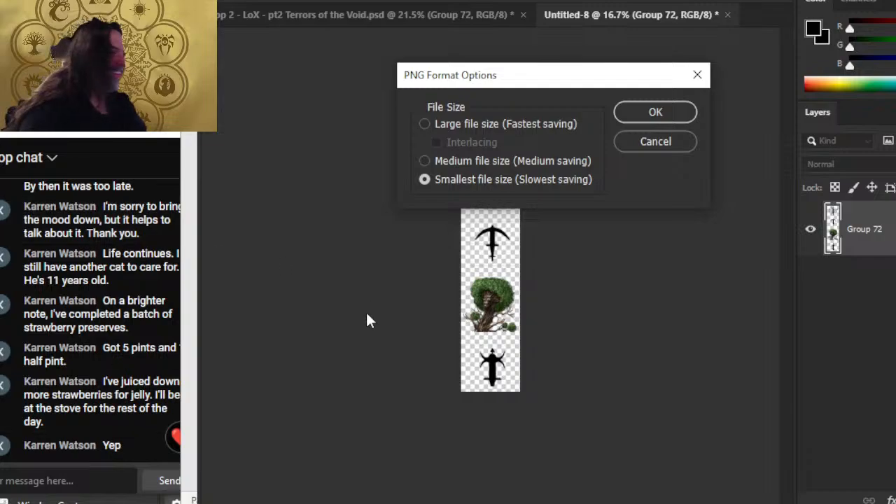
left_click(671, 112)
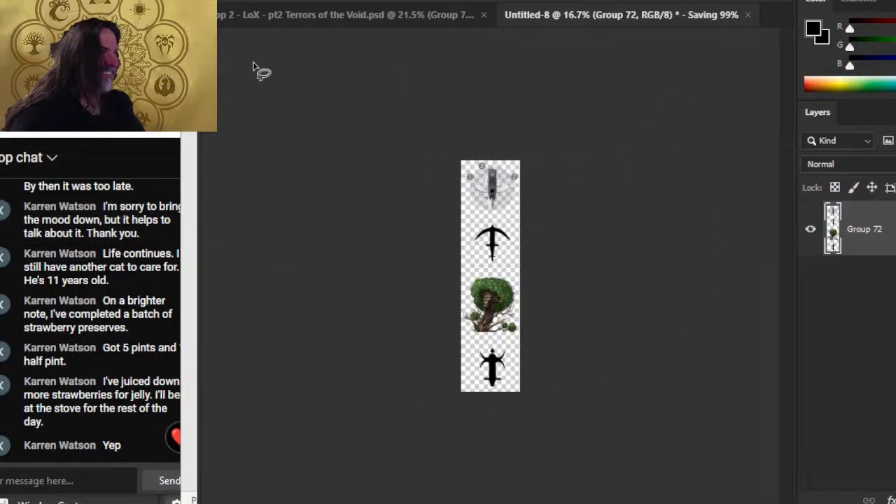
Switch to the Word layout and draw a rectangle about 1.6 by 4.6 inches beside the Second Wind stat blocks on page 91
key("alt+Tab")
key("alt+Tab")
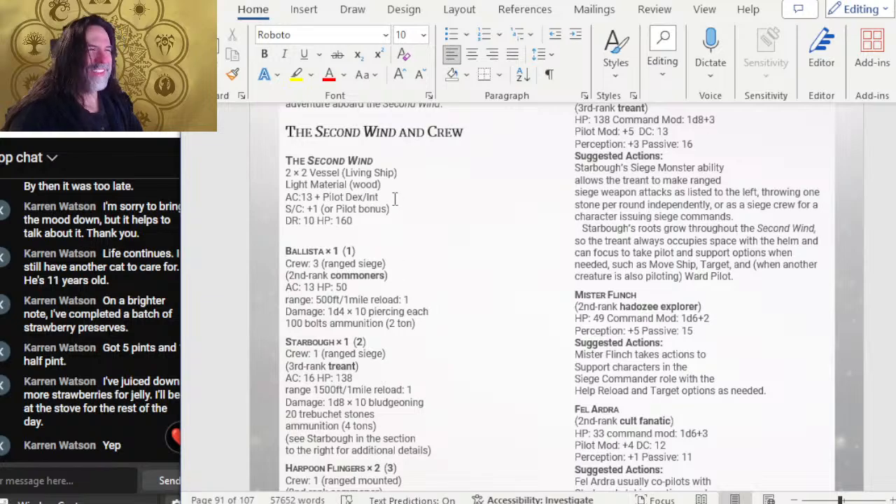
left_click(302, 10)
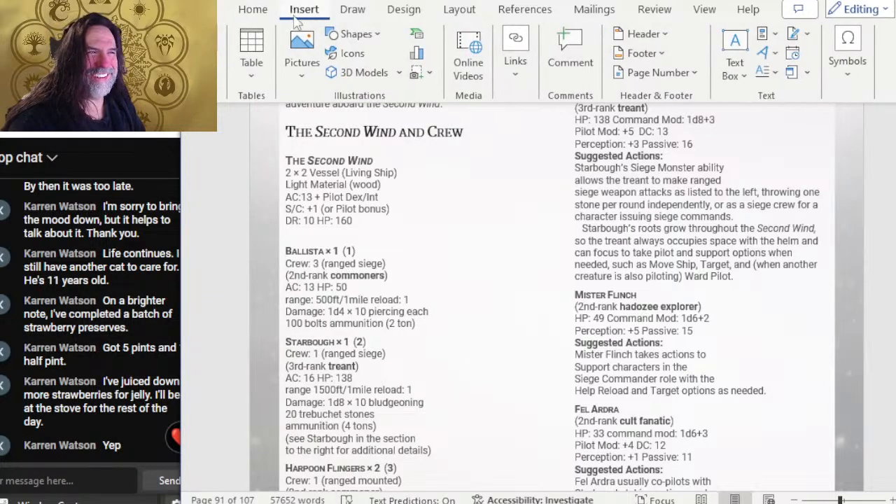
left_click(355, 34)
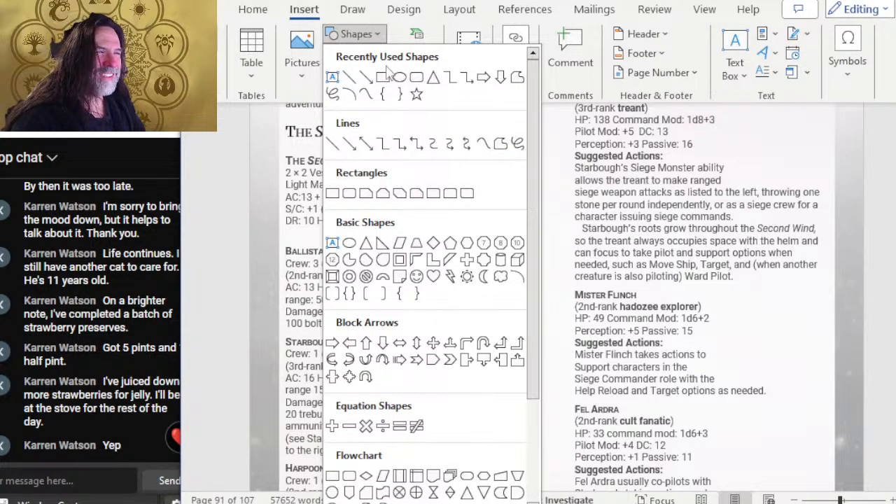
left_click(384, 76)
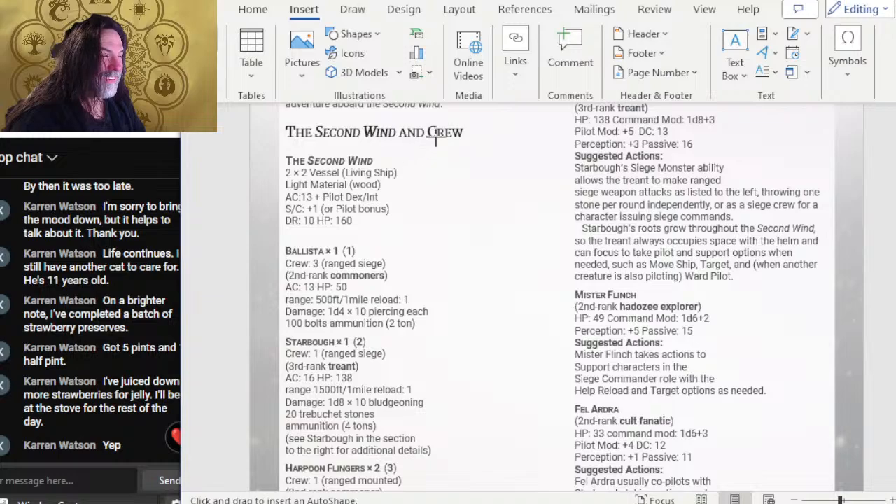
mouse_move(436, 140)
left_mouse_down()
mouse_move(509, 209)
mouse_move(503, 300)
mouse_move(537, 469)
mouse_move(553, 490)
mouse_move(553, 471)
left_mouse_up()
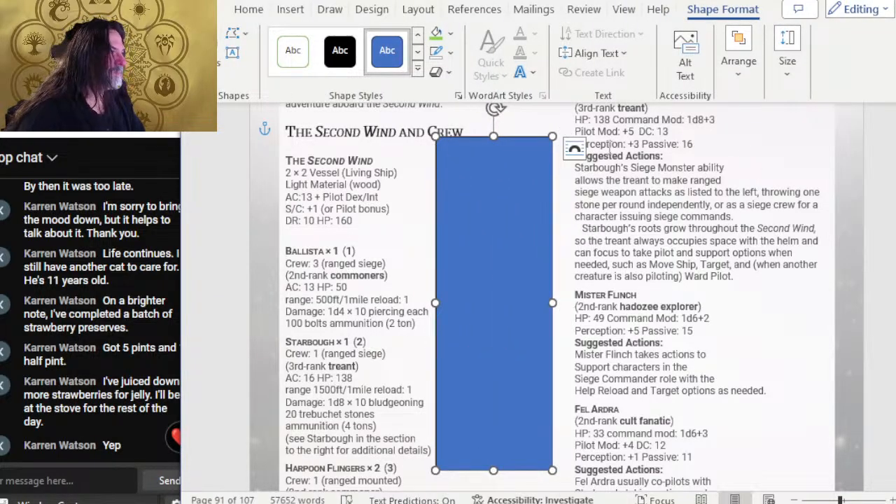
Set the rectangle's height to 5.5 inches and its width to 1.4 inches
left_click(789, 43)
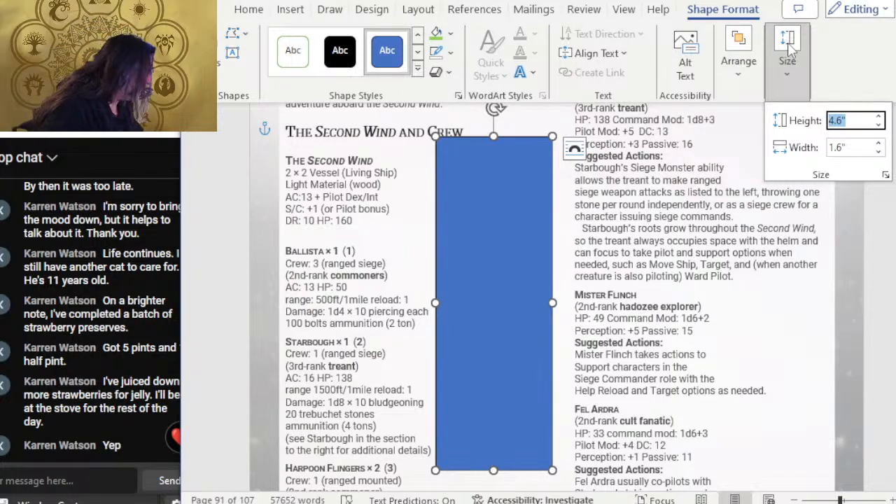
type("5.5")
key("Tab")
type("1")
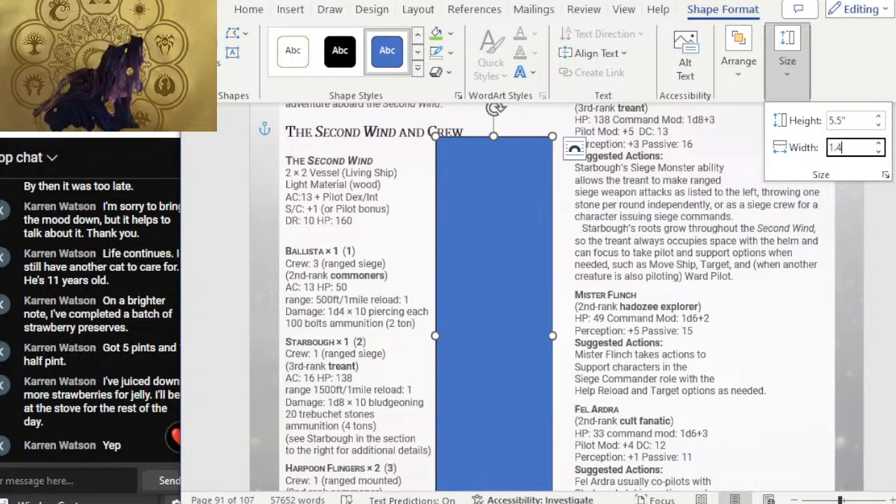
type(".4")
left_click(789, 46)
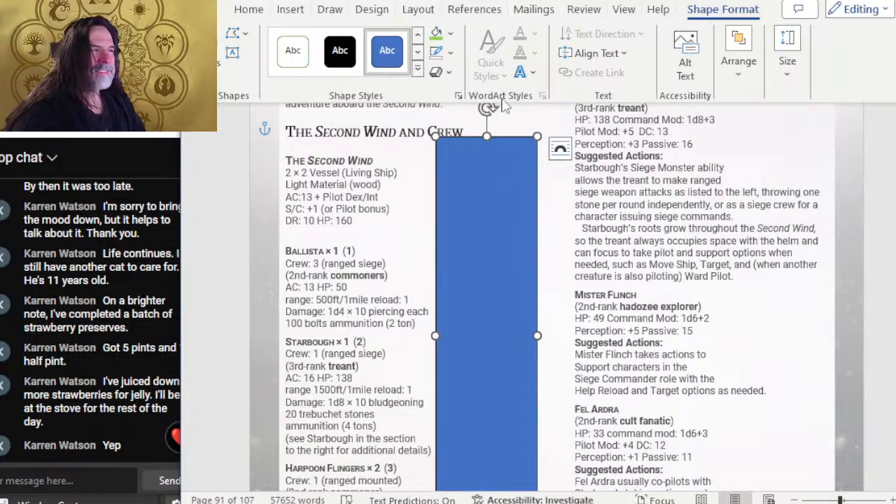
Remove the outline from the rectangle beside the Second Wind text
right_click(500, 144)
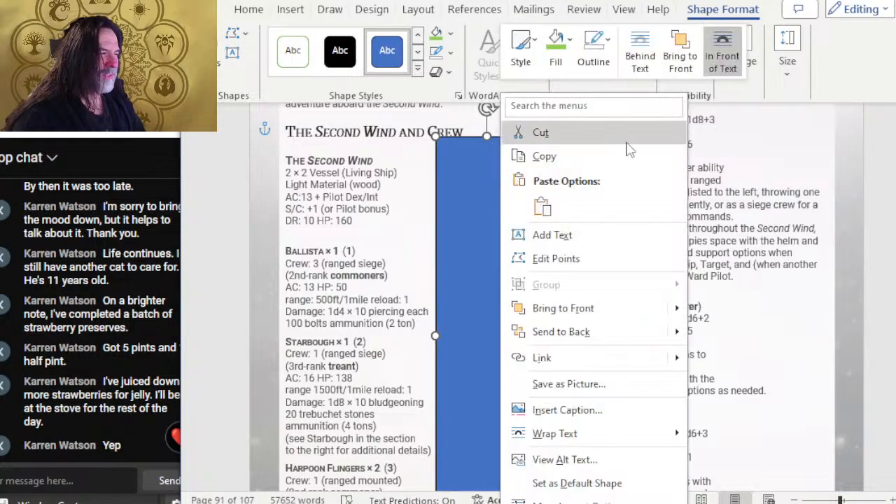
left_click(594, 51)
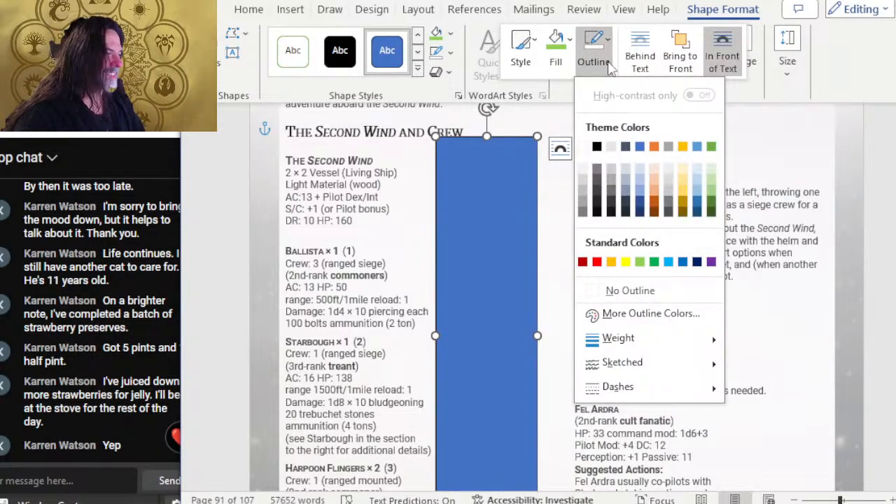
left_click(649, 298)
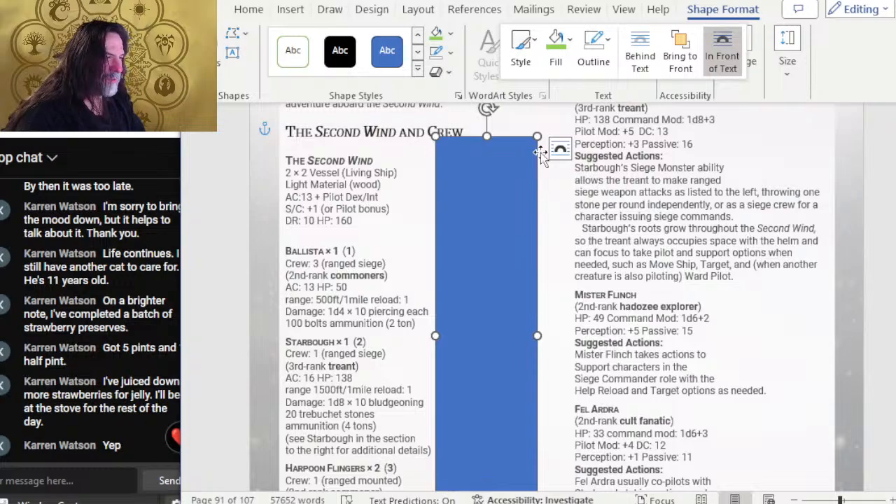
Fill the rectangle with the "91 left" picture from the Part 2 terror folder
right_click(518, 146)
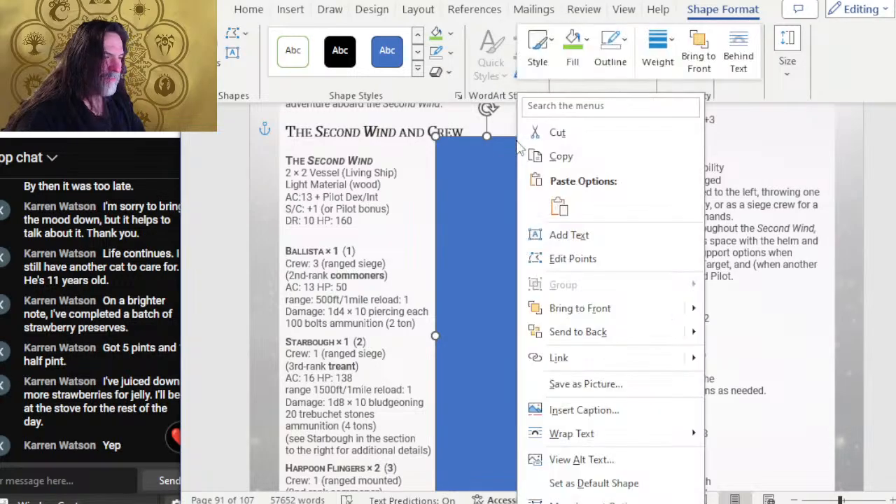
left_click(573, 44)
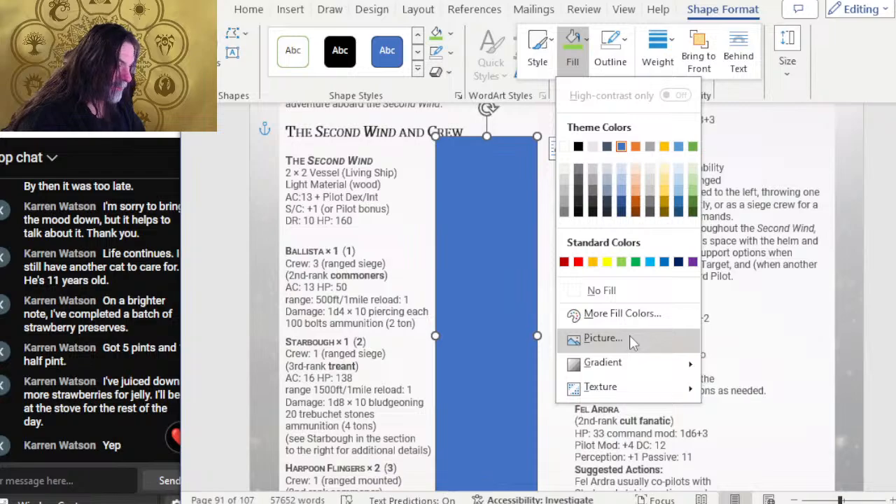
left_click(630, 337)
left_click(546, 175)
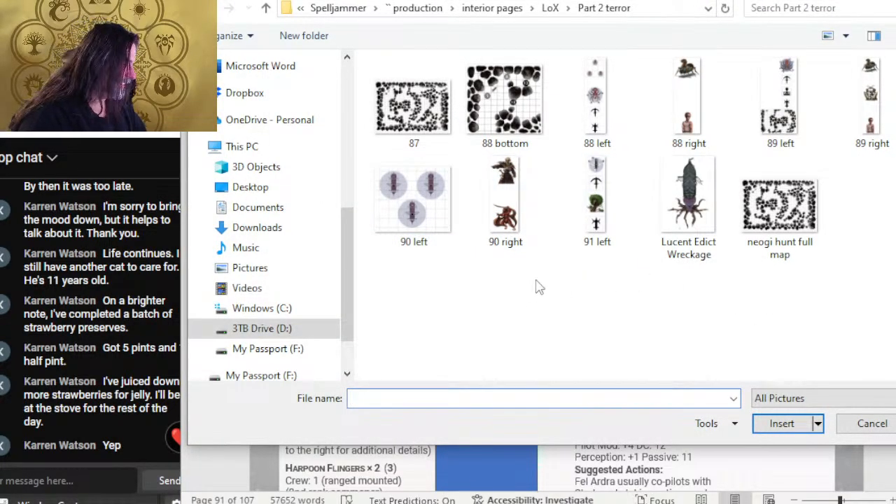
double_click(596, 196)
Nudge the filled shape slightly downward so its ship, weapon and treant images line up with their stat blocks
scroll(478, 337, "down", 3)
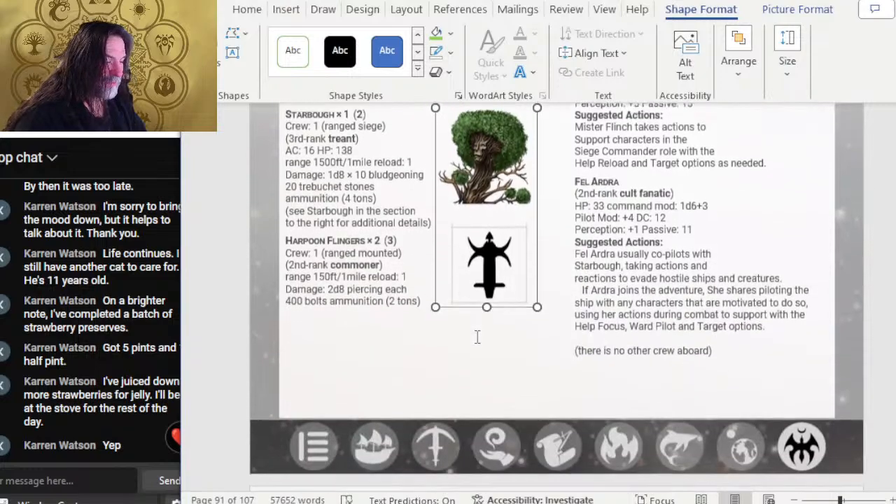
scroll(479, 340, "up", 2)
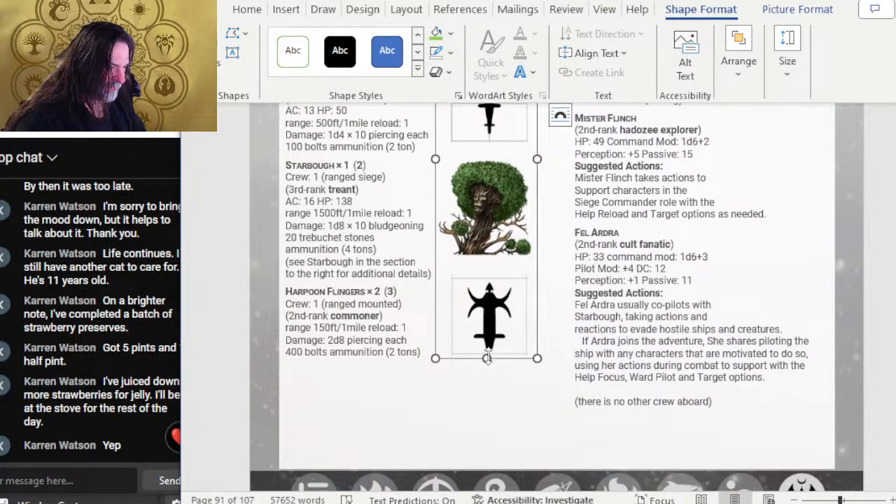
key("Down")
key("Down")
key("Down")
key("Down")
key("Down")
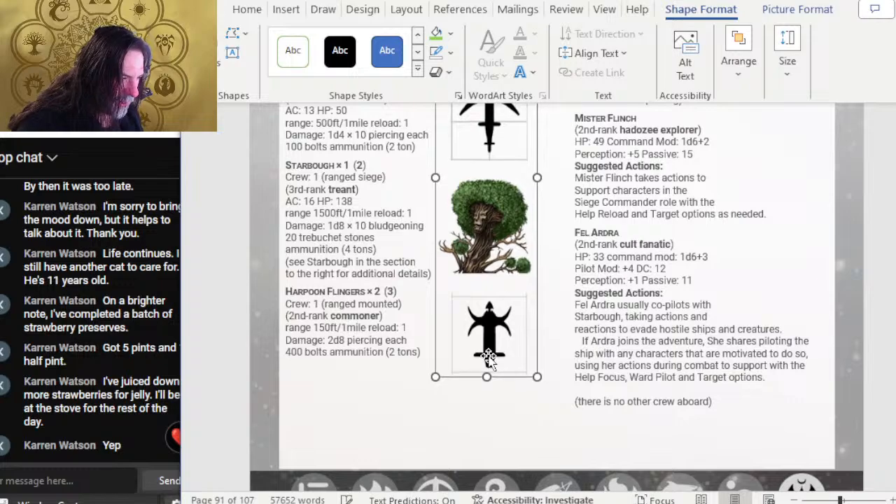
key("Up")
key("Up")
key("Up")
key("Escape")
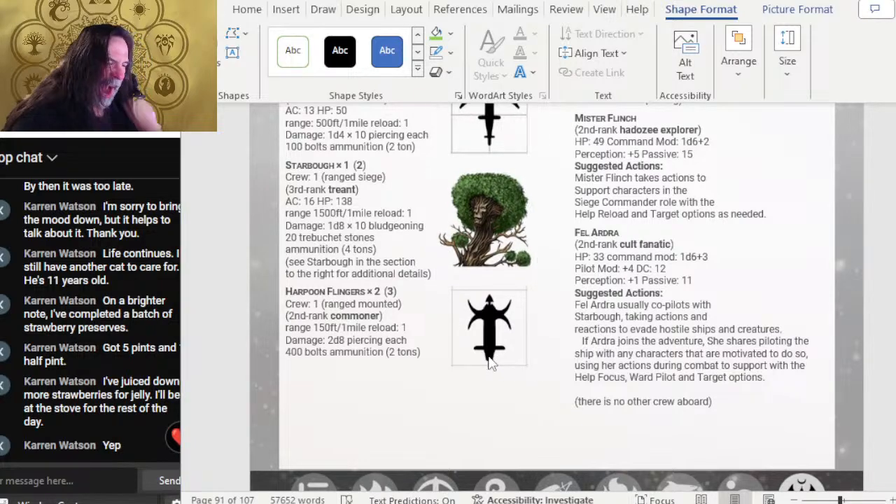
left_click(490, 361)
Switch to Photoshop and close the temporary Untitled-8 document without saving changes
key("alt+Tab")
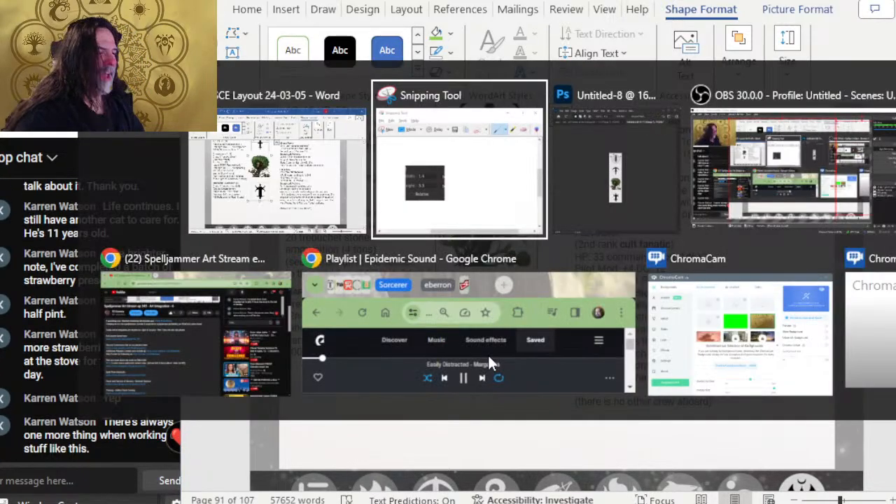
key("alt+Tab")
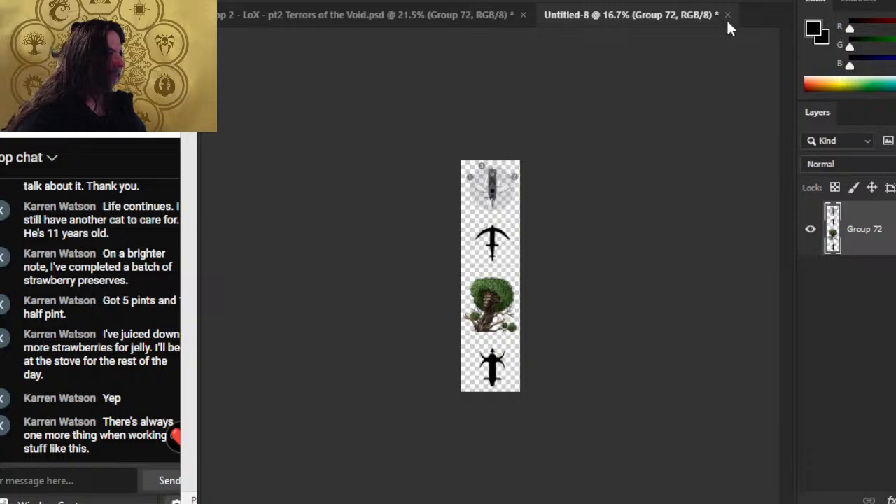
left_click(727, 15)
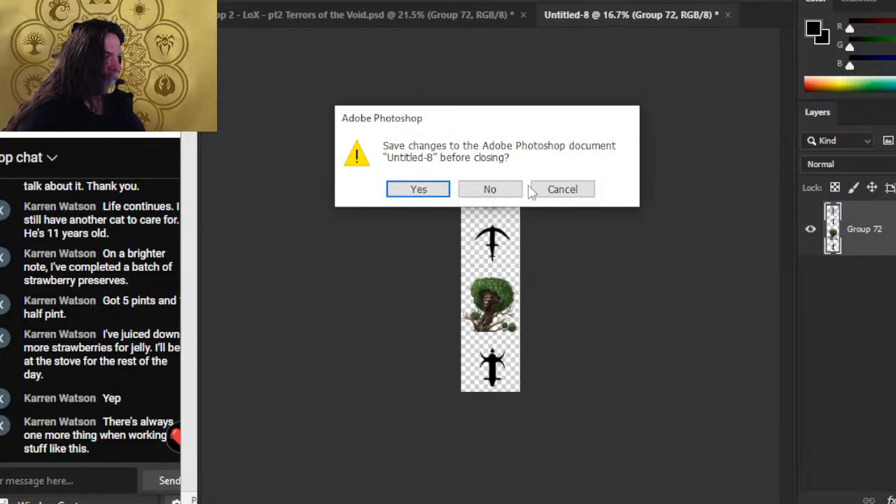
left_click(490, 190)
Compare the vertical placement of the left-column artwork on page 91 between the Photoshop mockup and the Word layout
scroll(833, 326, "down", 3)
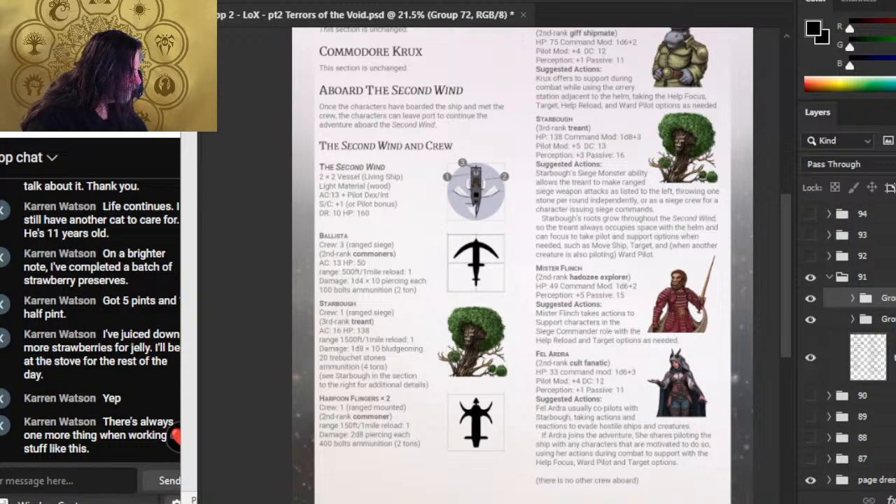
scroll(468, 424, "down", 1)
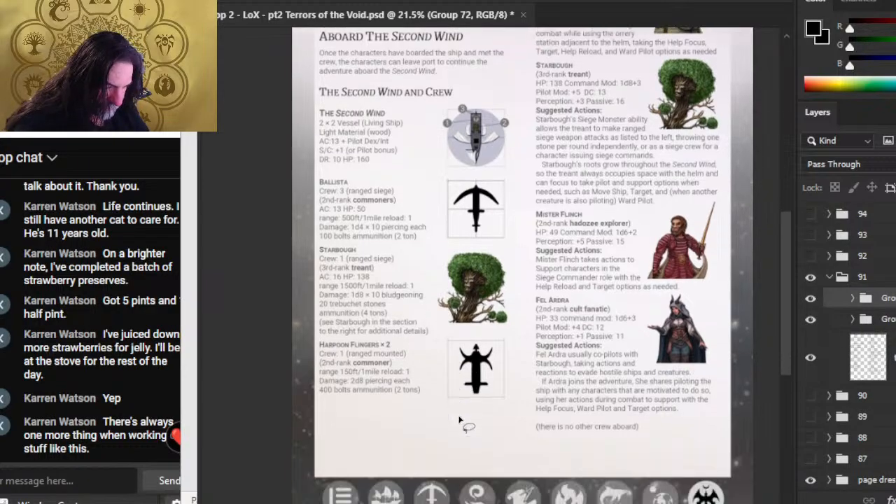
scroll(455, 407, "up", 4)
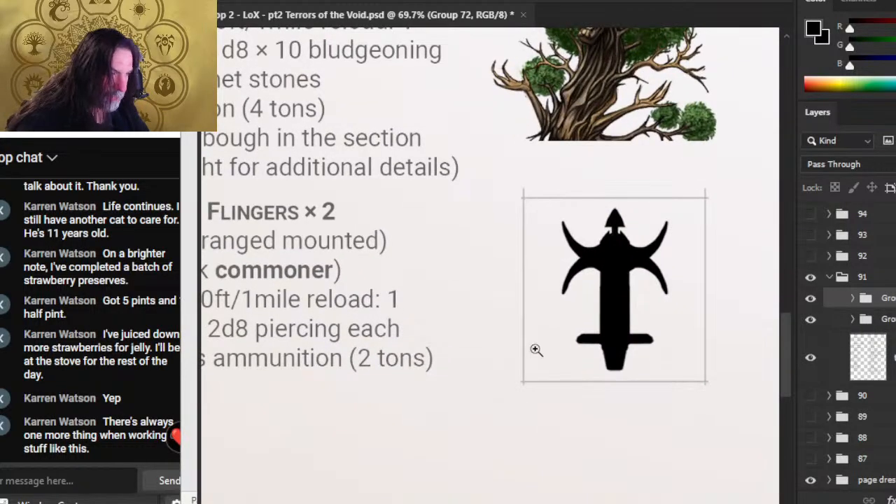
scroll(515, 336, "up", 1)
key("alt+Tab")
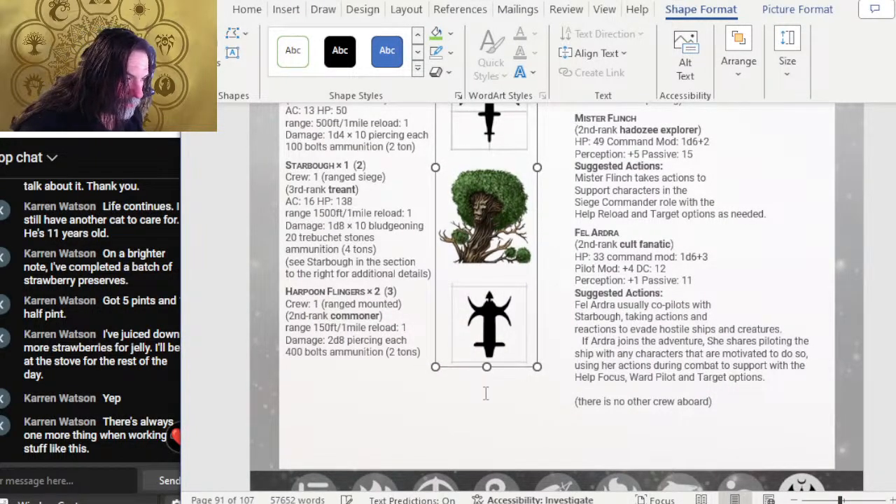
scroll(485, 394, "up", 5)
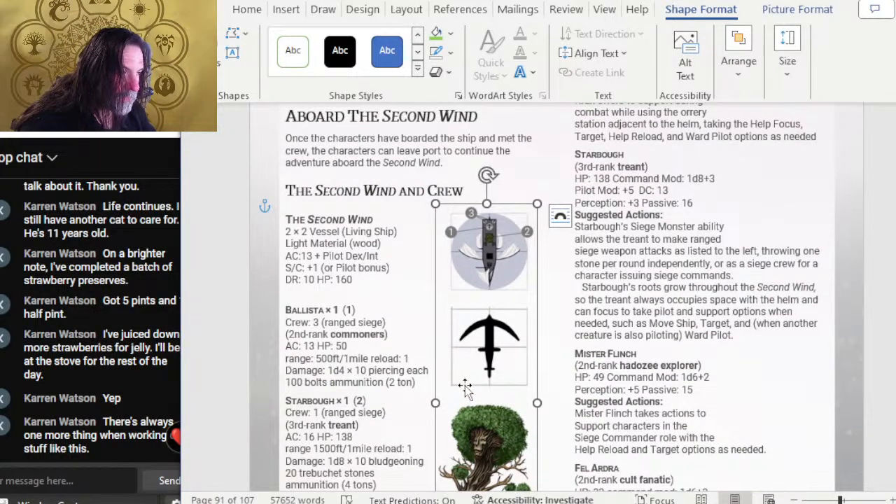
key("alt+Tab")
scroll(560, 301, "up", 5)
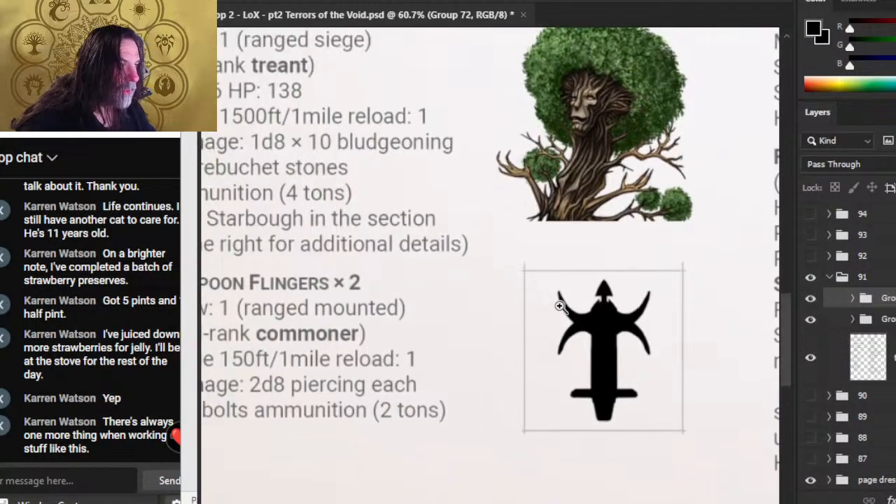
Switch to Word, nudge the page 91 left-column artwork shape slightly right beside its stat blocks, and deselect it
scroll(605, 455, "up", 7)
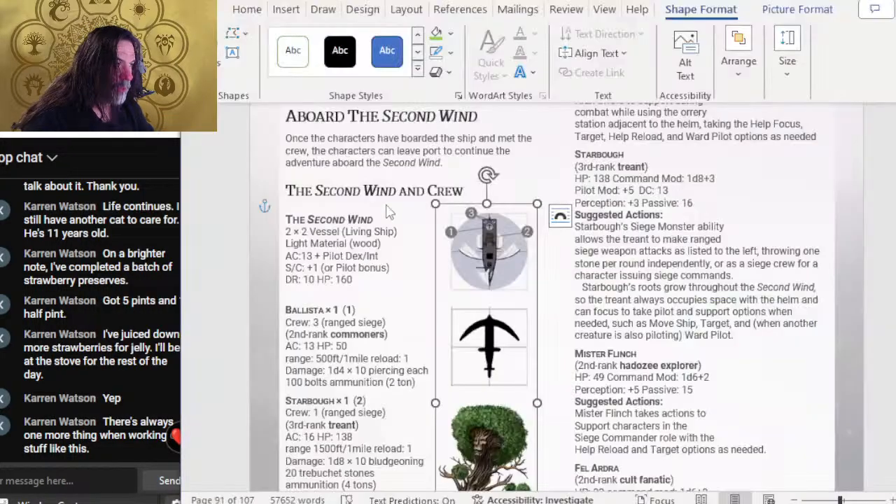
key("alt+Tab")
scroll(458, 214, "up", 3)
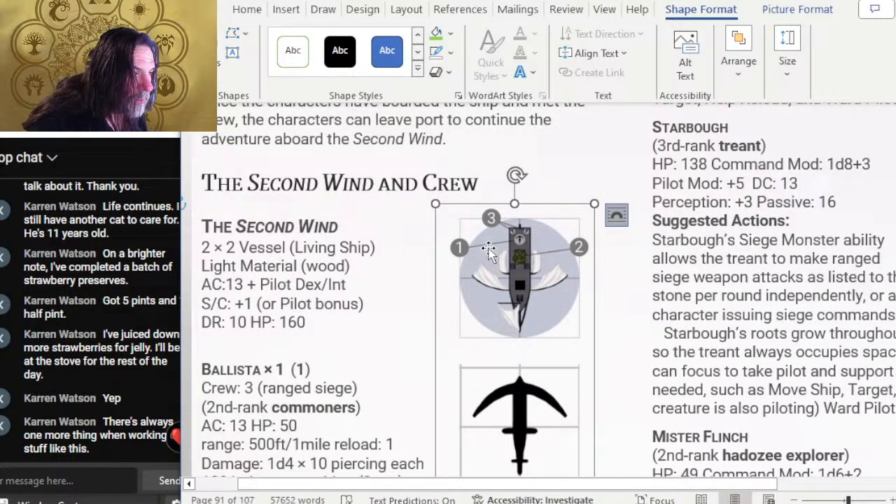
key("Right")
key("Right")
key("Right")
key("Right")
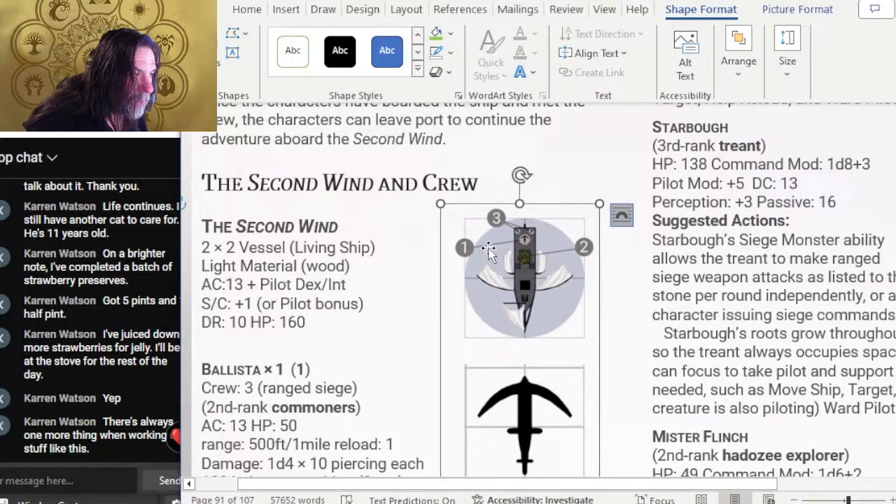
key("Right")
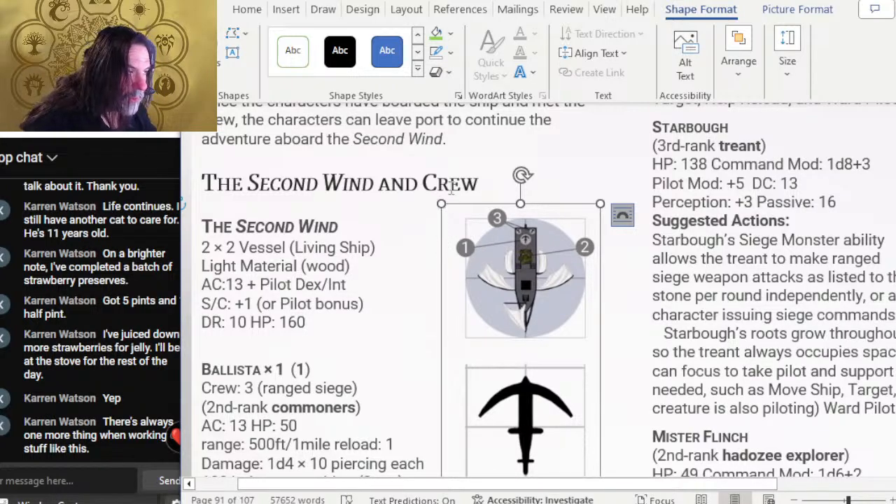
scroll(456, 302, "down", 9)
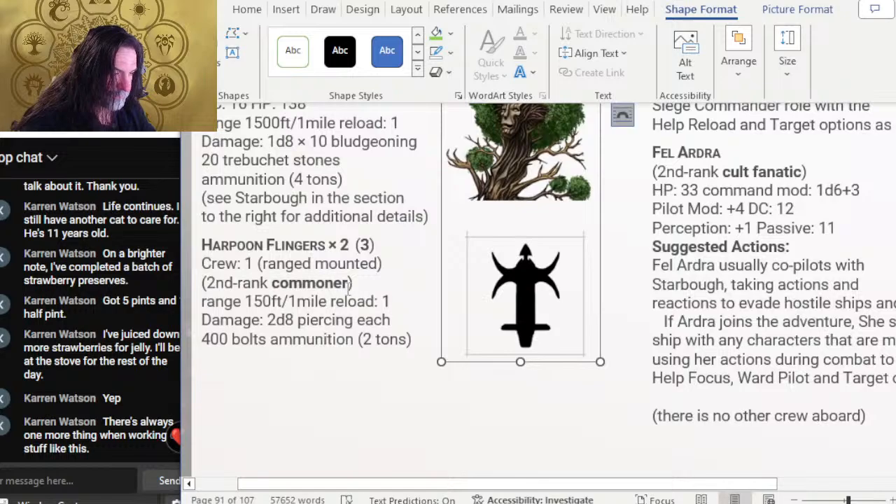
left_click(354, 290)
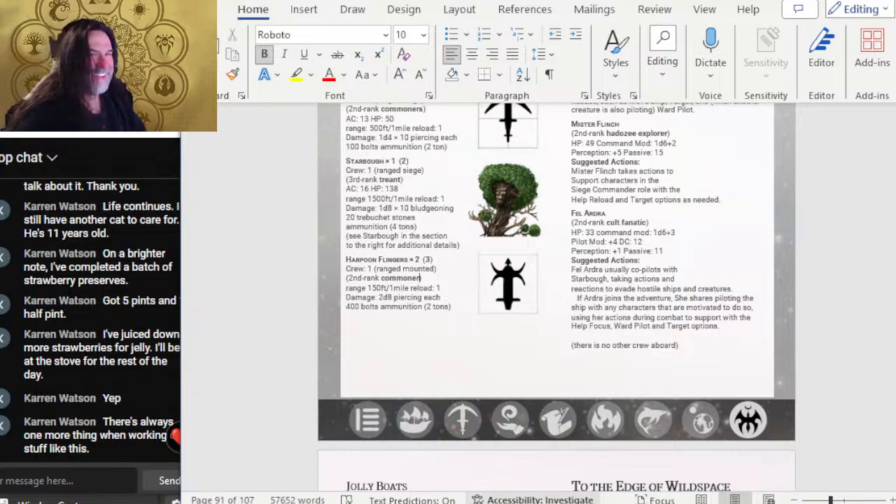
scroll(606, 497, "up", 5)
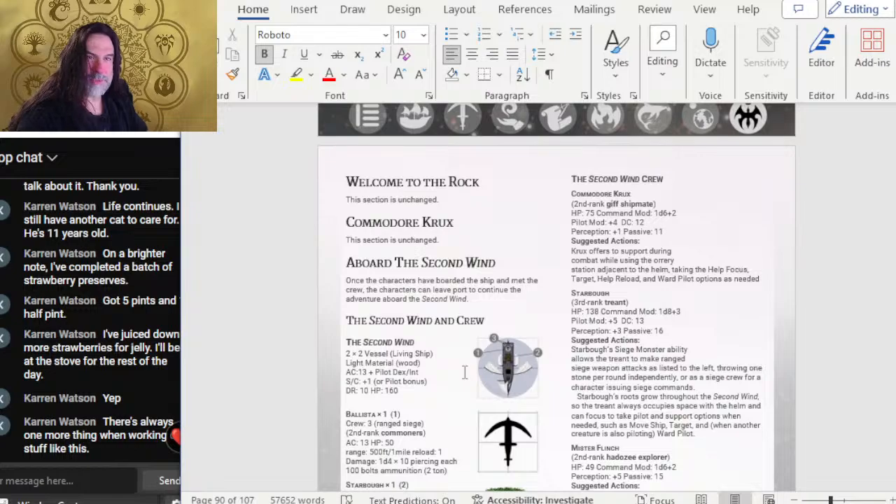
Switch to Photoshop and duplicate the second subgroup inside group 91, Group 81, into a new document
scroll(468, 343, "down", 1)
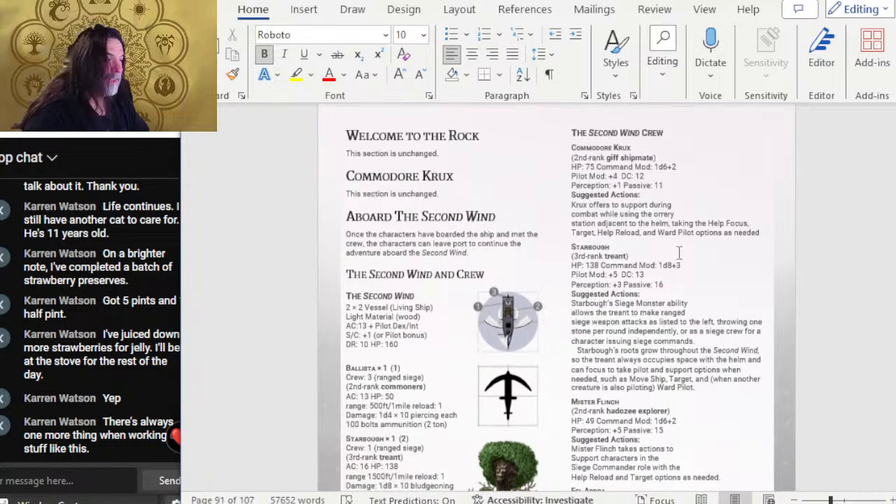
scroll(777, 260, "up", 1)
scroll(778, 261, "down", 4)
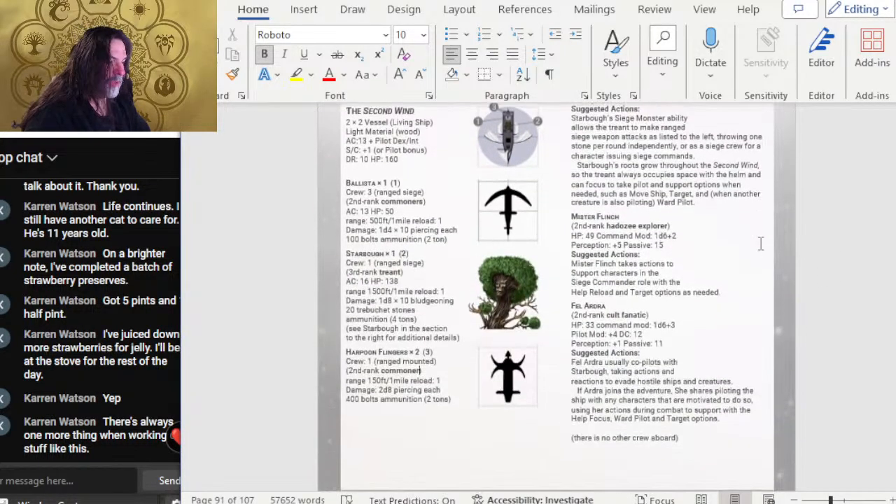
scroll(760, 243, "down", 2)
scroll(760, 243, "up", 1)
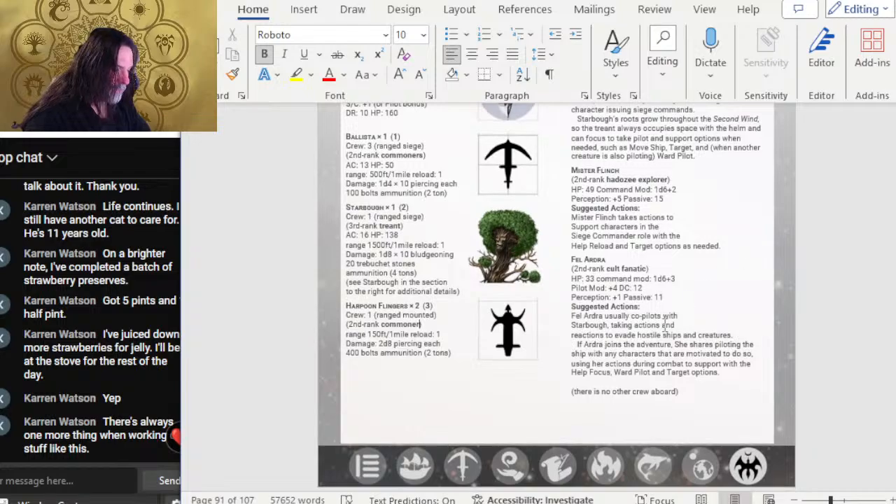
key("alt+Tab")
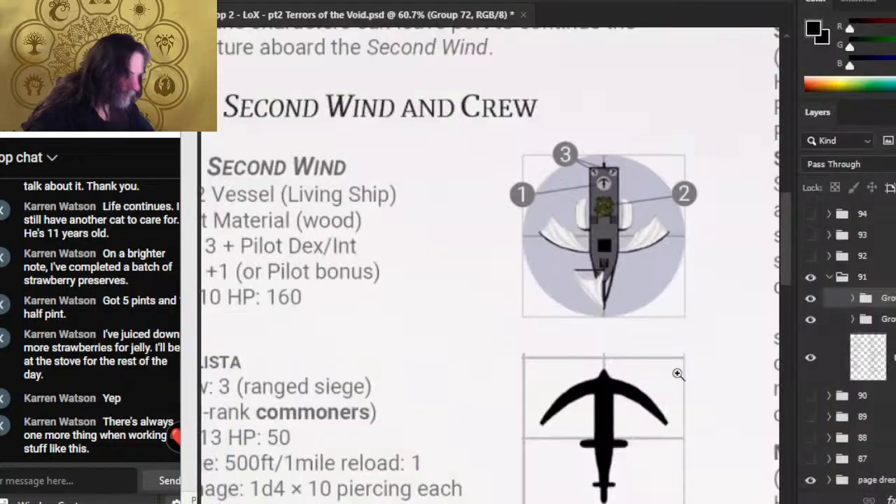
left_click(875, 319)
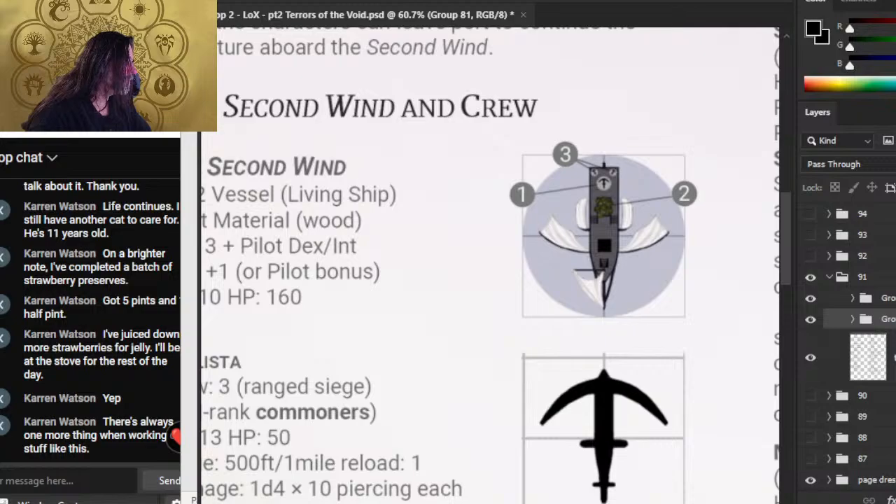
left_click(602, 144)
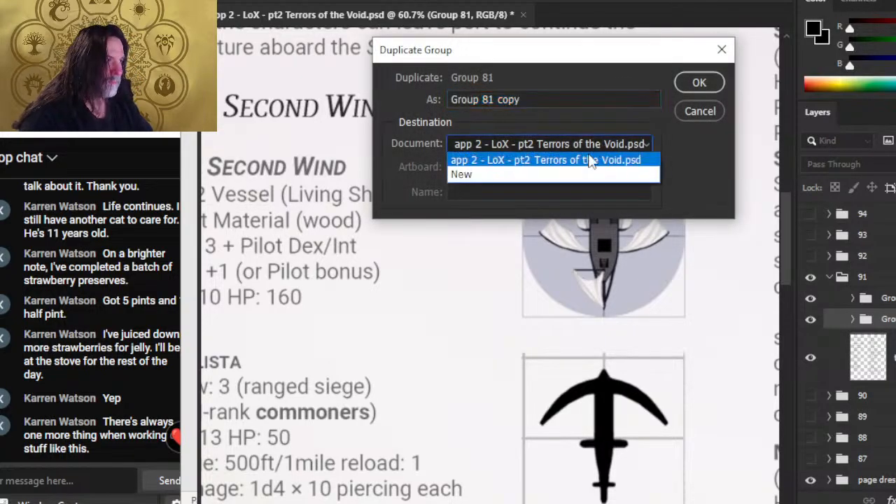
left_click(580, 172)
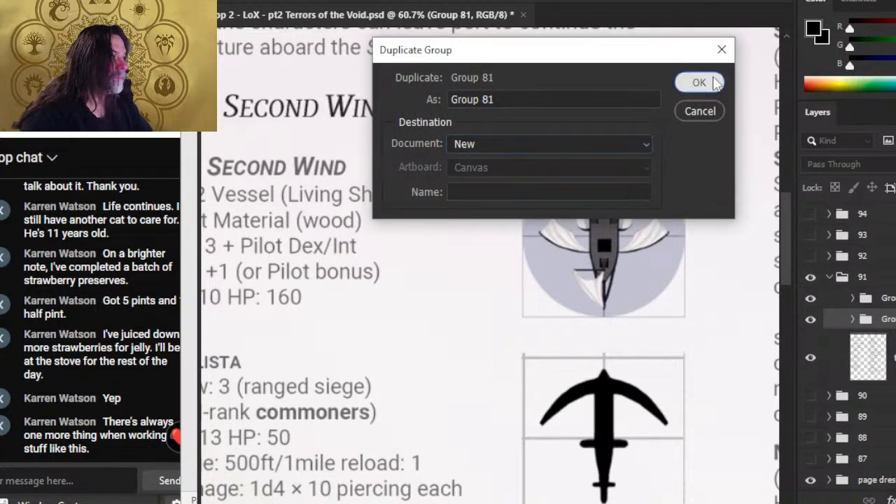
left_click(702, 82)
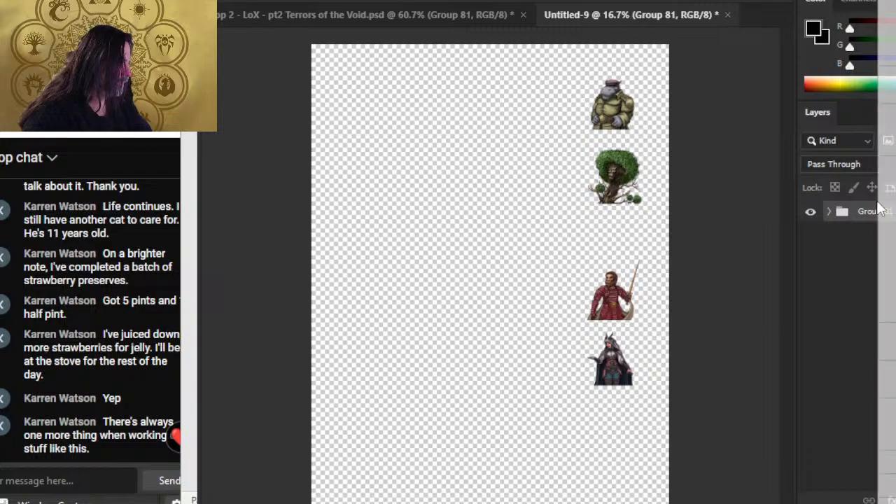
Merge the duplicated group into a single layer and crop the canvas to the column of character portraits
key("ctrl+e")
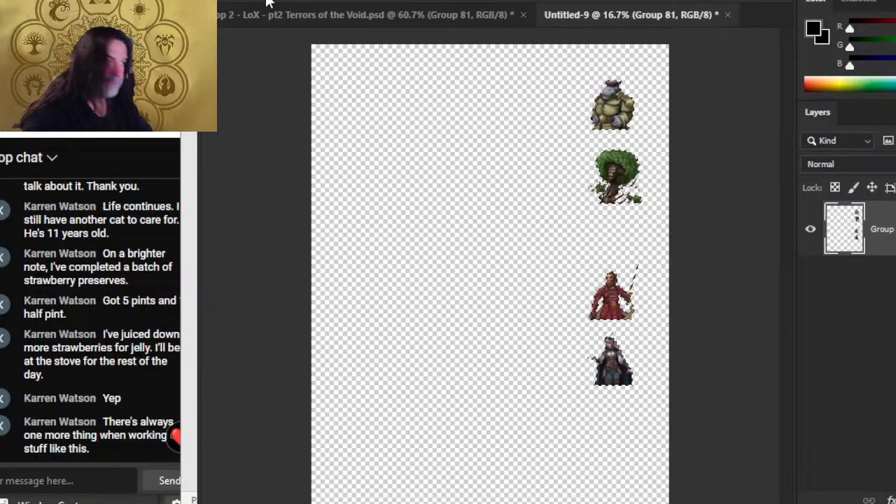
key("alt+i")
left_click(309, 135)
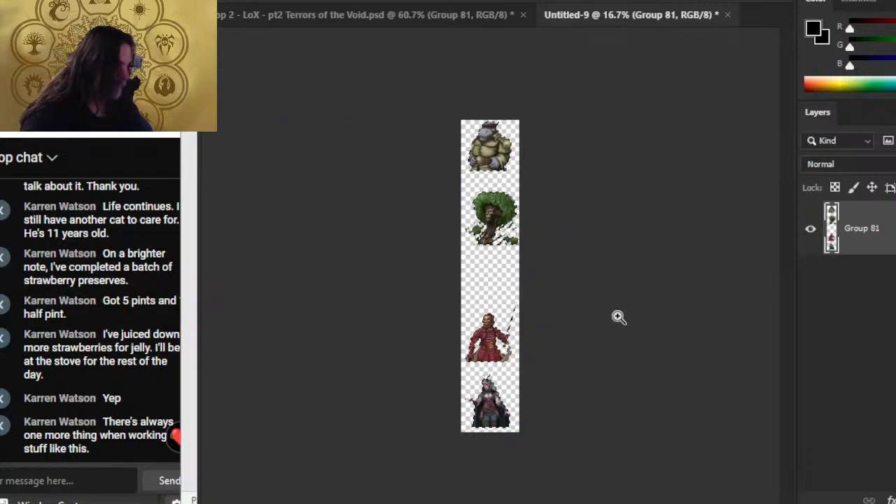
key("l")
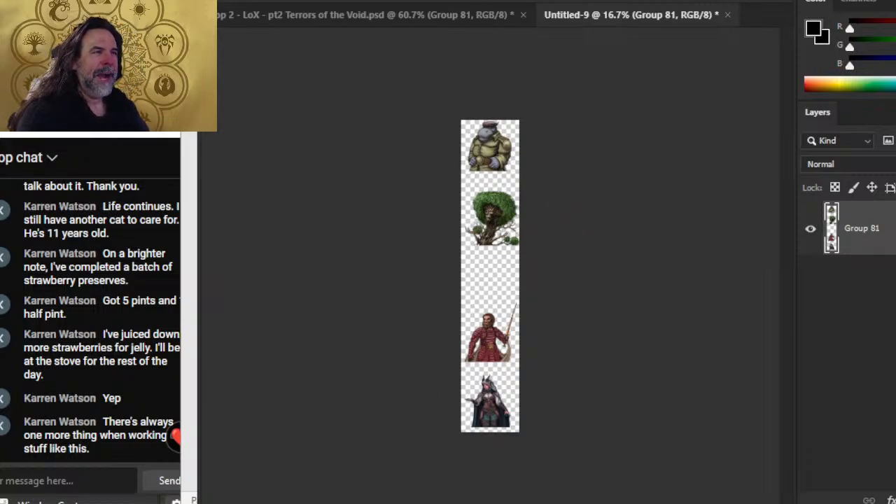
Enter a new canvas size of 1.4 inches wide by 7.5 inches high for the portrait column
key("alt+f")
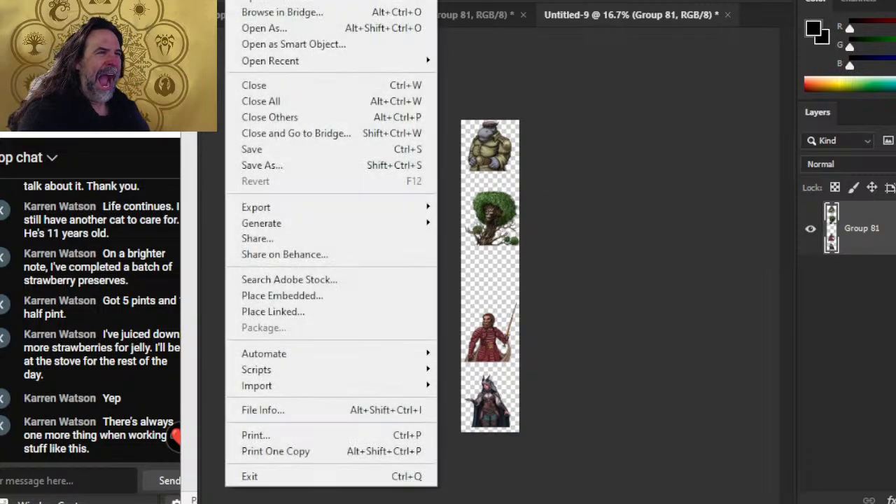
left_click(259, 165)
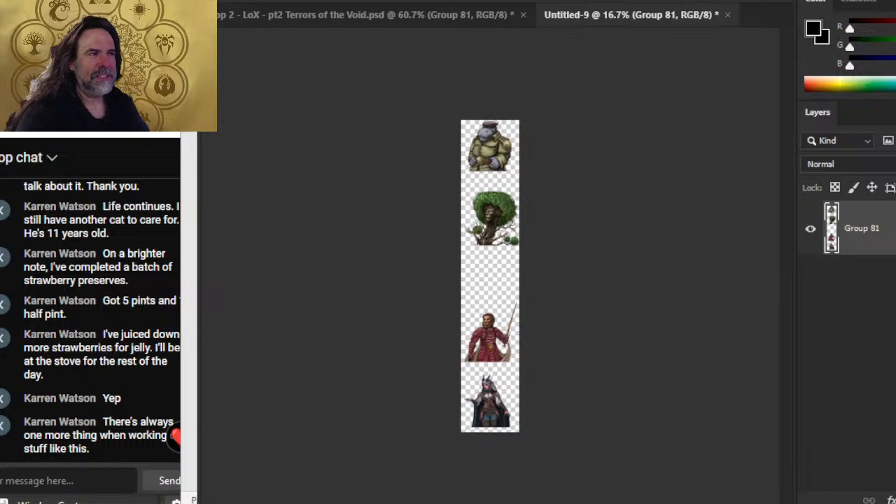
key("alt+i")
left_click(322, 104)
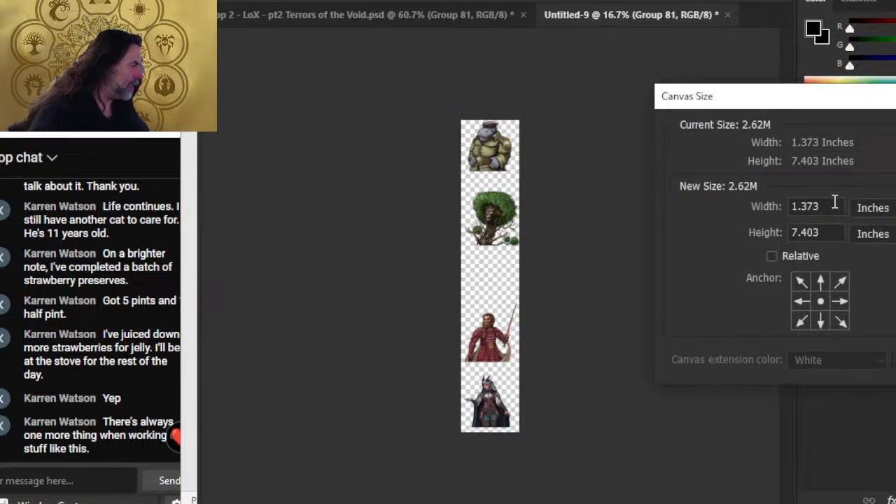
left_click(834, 203)
key("BackSpace")
key("BackSpace")
key("BackSpace")
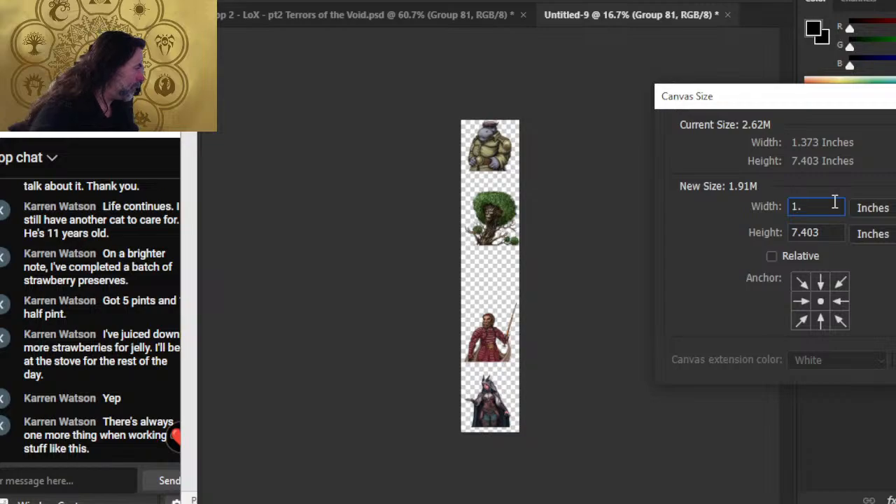
type("4")
key("Tab")
key("Right")
key("BackSpace")
key("BackSpace")
key("BackSpace")
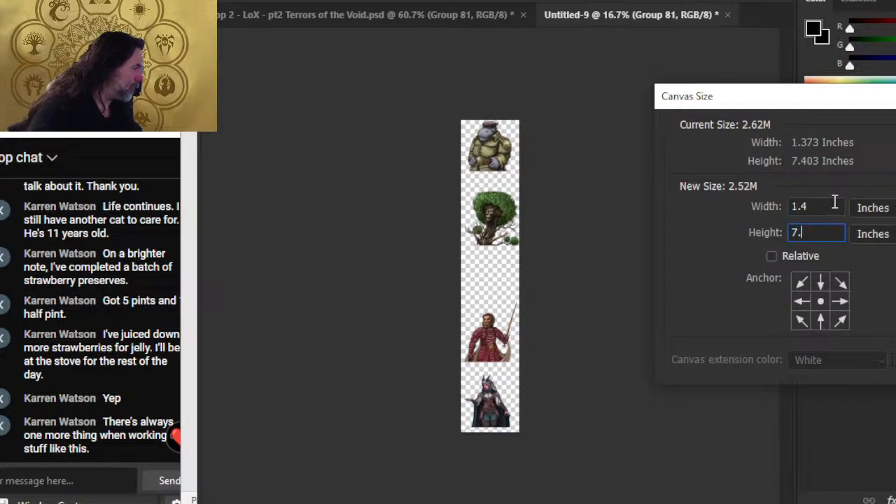
type("5")
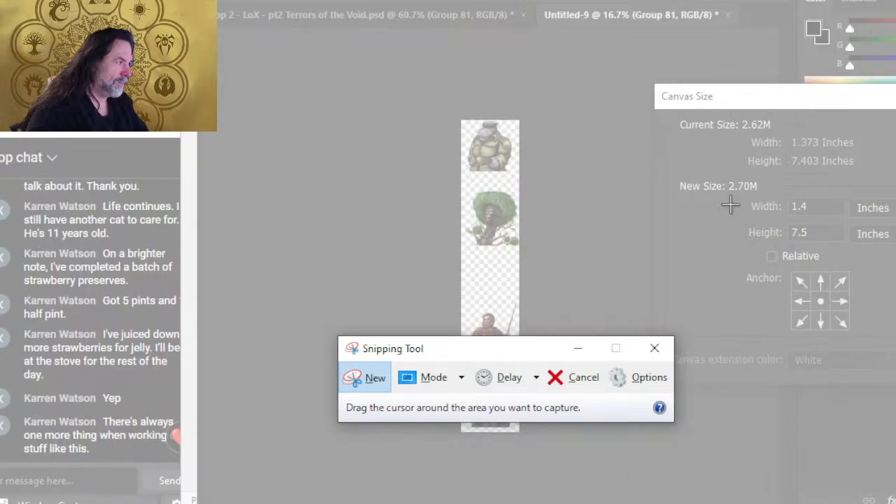
Snip the width and height values of the canvas size settings as a reference and apply the new canvas size
left_click_drag(737, 176, 865, 297)
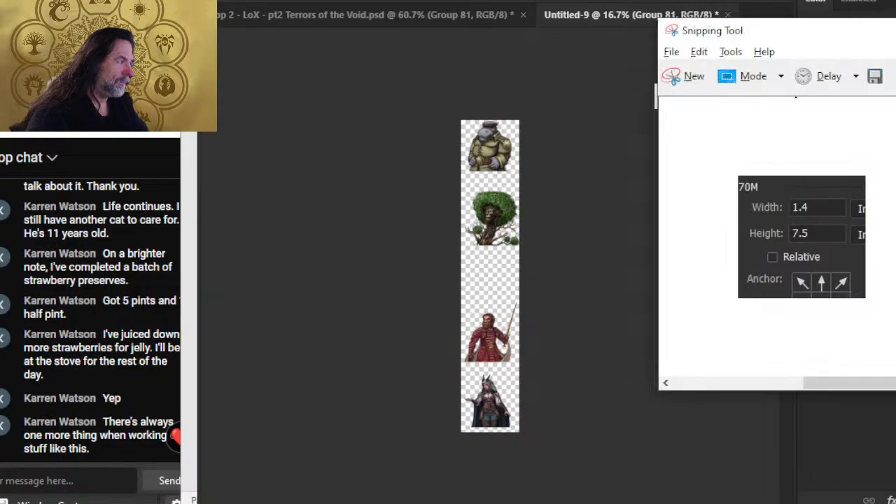
left_click_drag(718, 35, 895, 43)
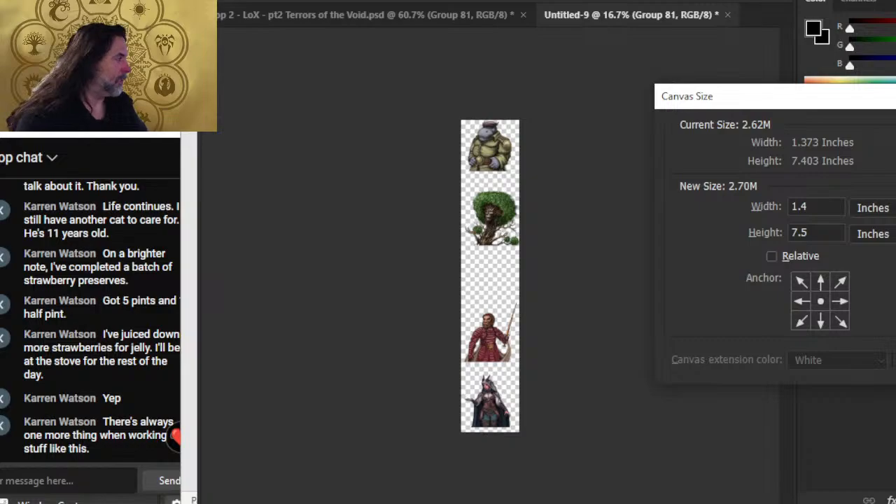
key("Return")
Start saving the portrait column on the computer with PNG as the file format
key("alt+f")
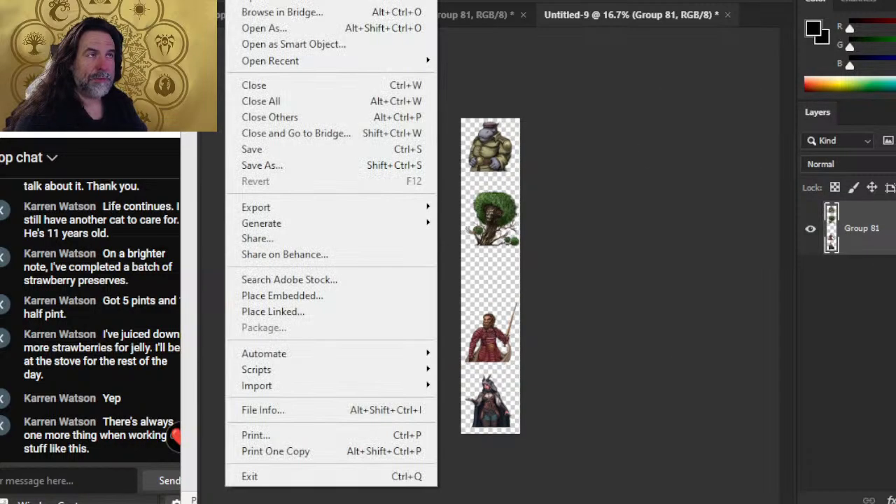
left_click(335, 166)
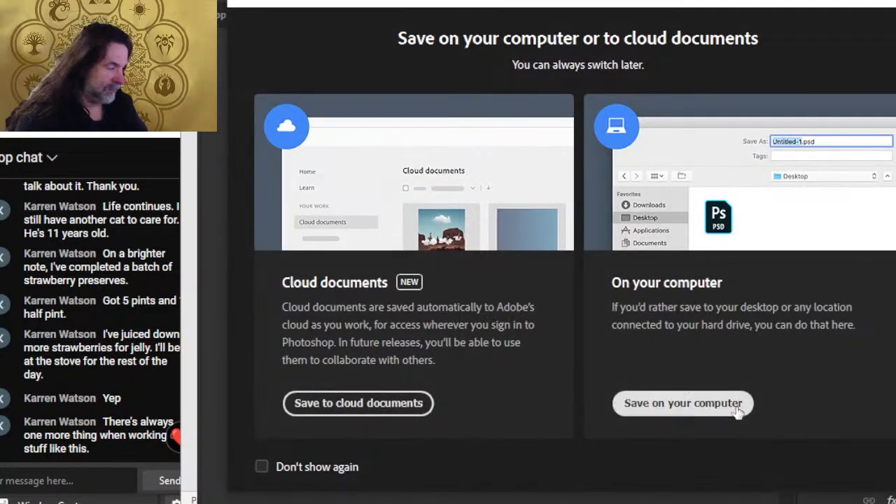
left_click(736, 406)
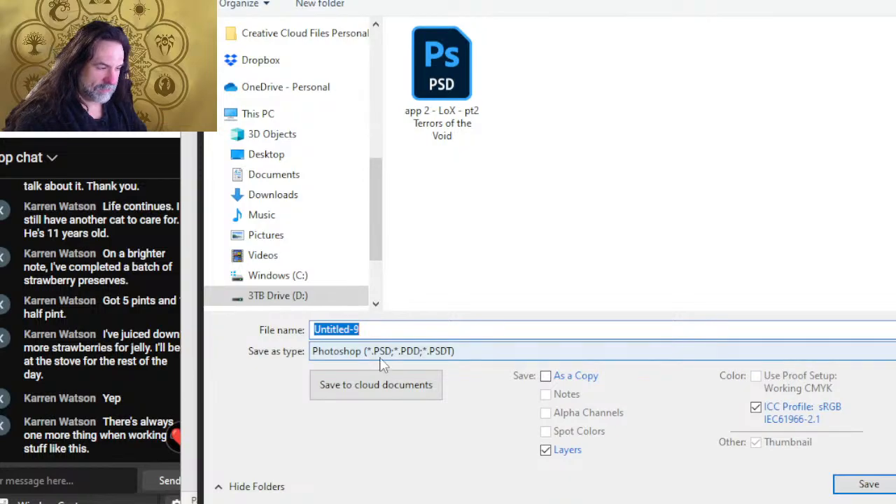
left_click(381, 362)
left_click(382, 282)
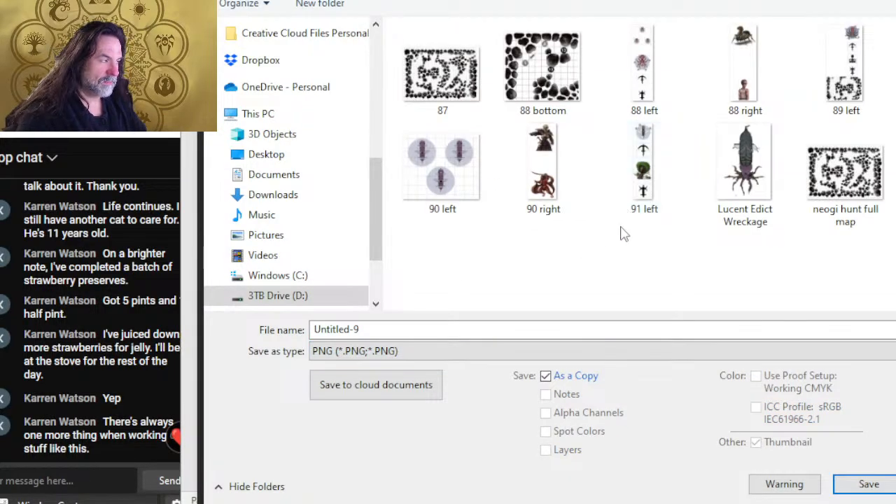
Name the PNG "91 right" and save it with the smallest file size option
left_click(643, 167)
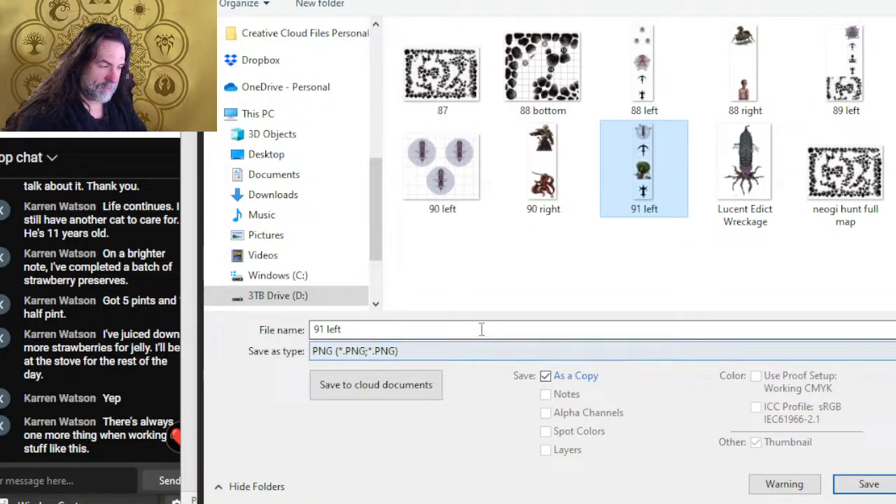
left_click(425, 329)
left_click(424, 329)
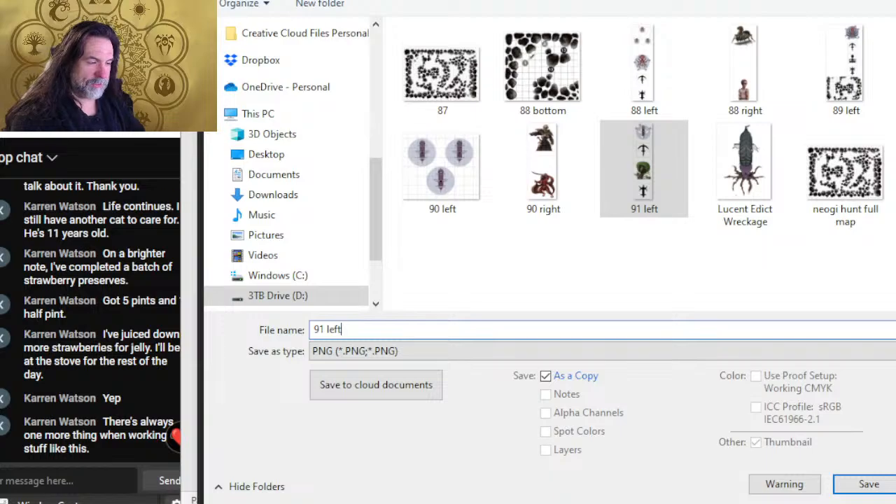
key("BackSpace")
key("BackSpace")
key("BackSpace")
key("BackSpace")
type("ight")
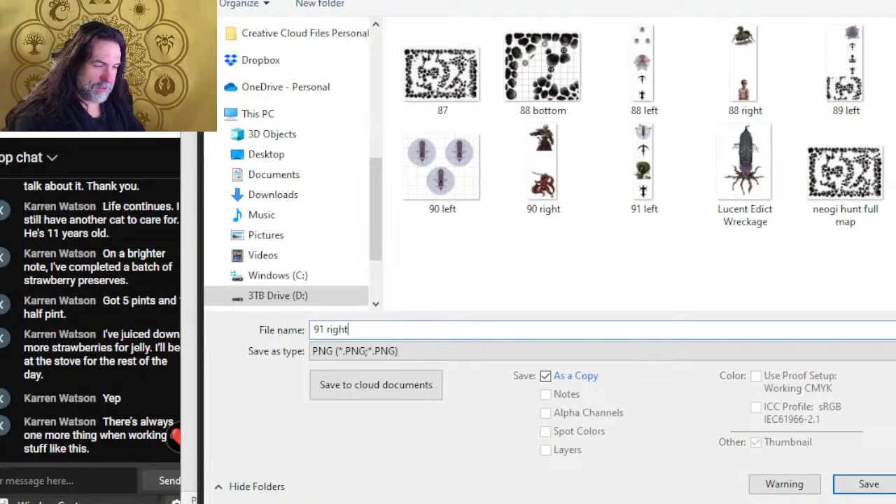
key("Return")
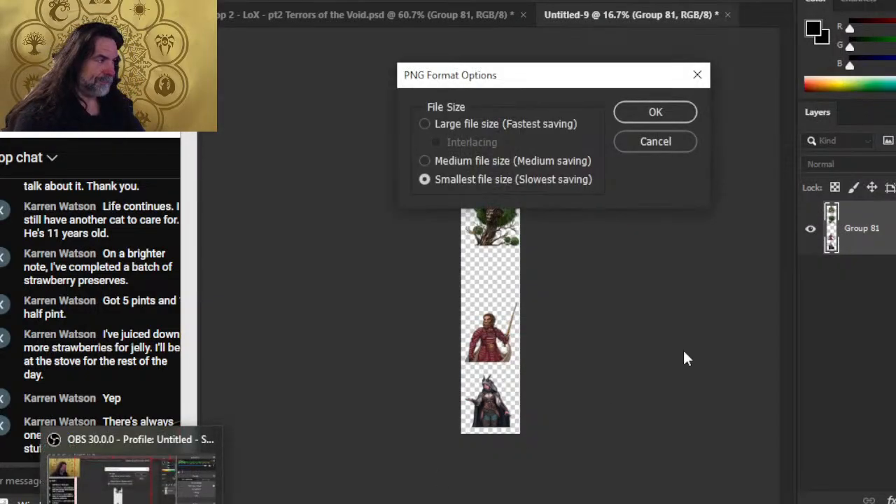
left_click(655, 114)
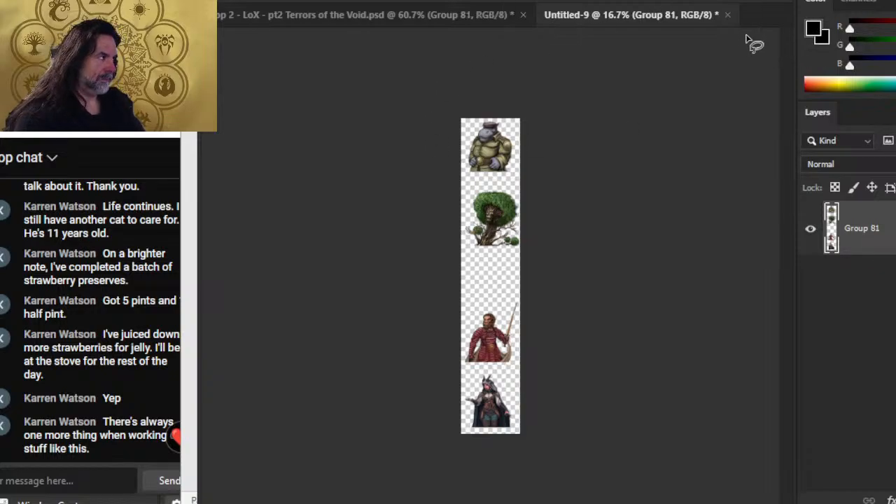
Close the temporary portrait document without saving changes and view the Commodore Krux and Starbough artwork on the page layout
left_click(727, 14)
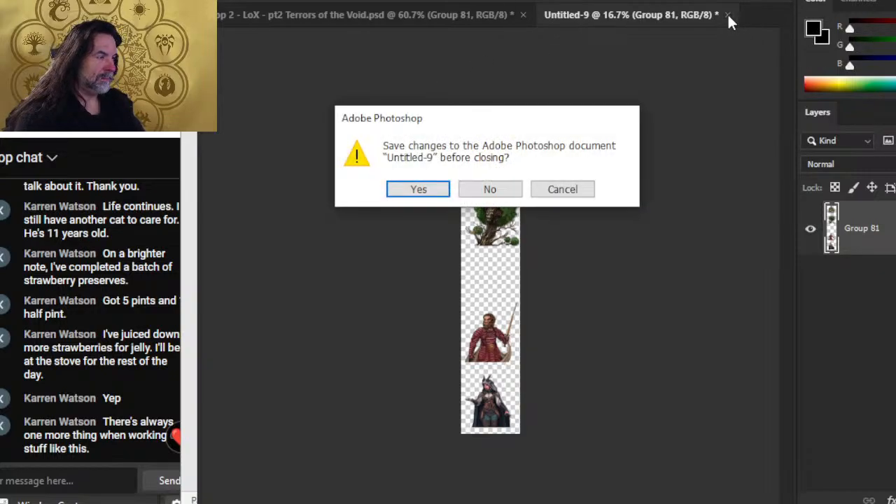
left_click(508, 194)
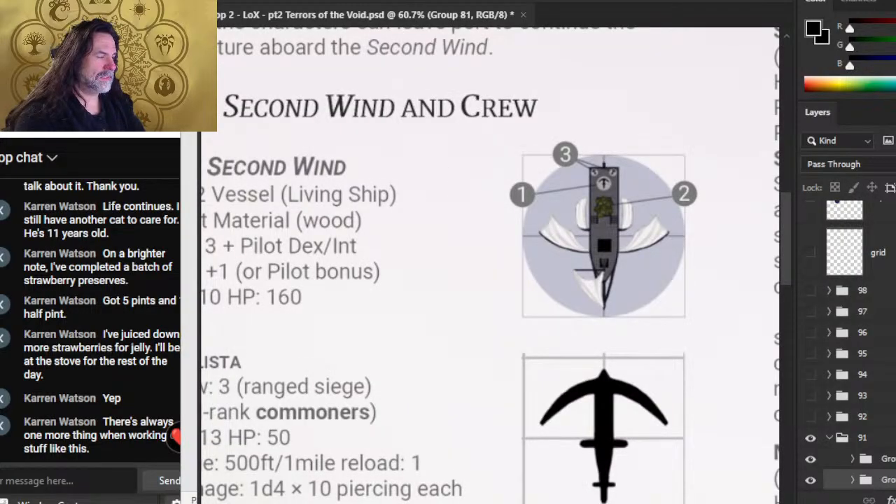
key("alt+Tab")
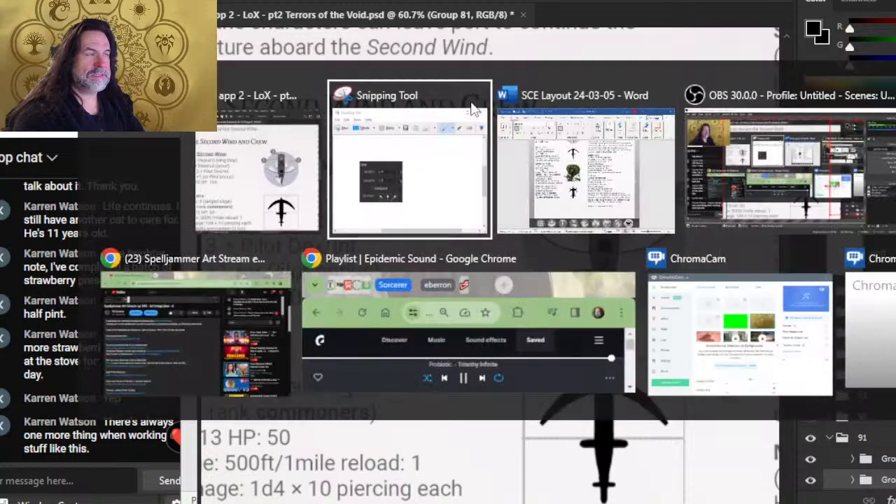
key("alt+shift+Tab")
key("space")
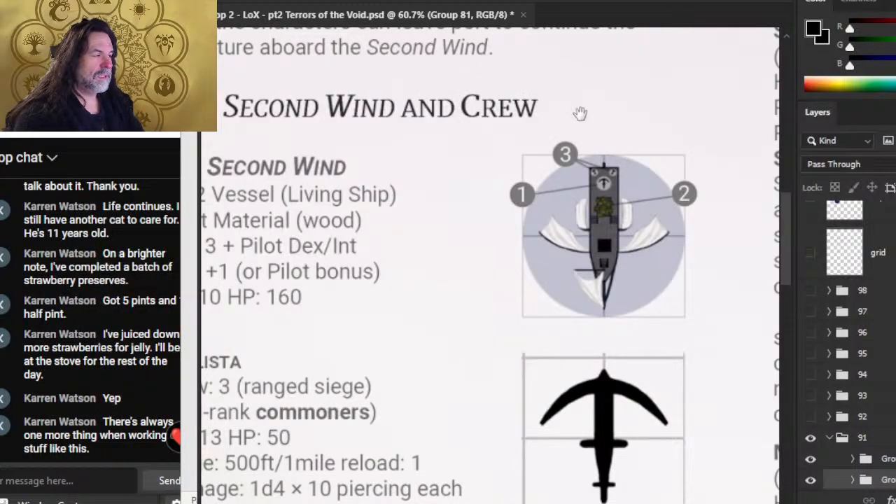
left_click_drag(607, 159, 341, 223)
left_click_drag(759, 210, 444, 238)
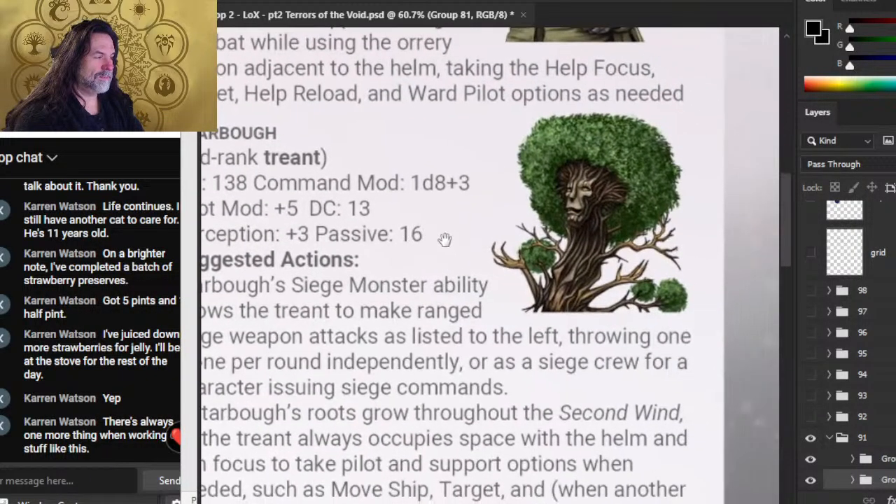
left_click_drag(492, 194, 550, 422)
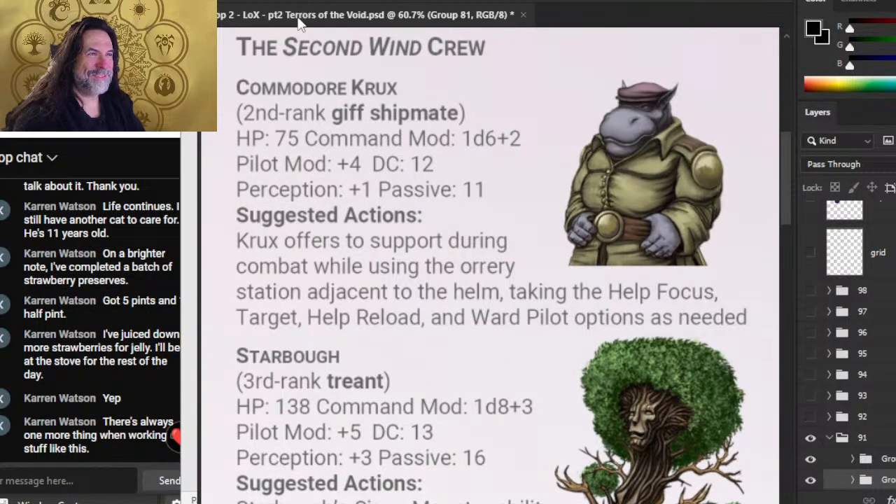
Switch to the SCE Layout document in Word and look over both columns of page 91
key("alt+Tab")
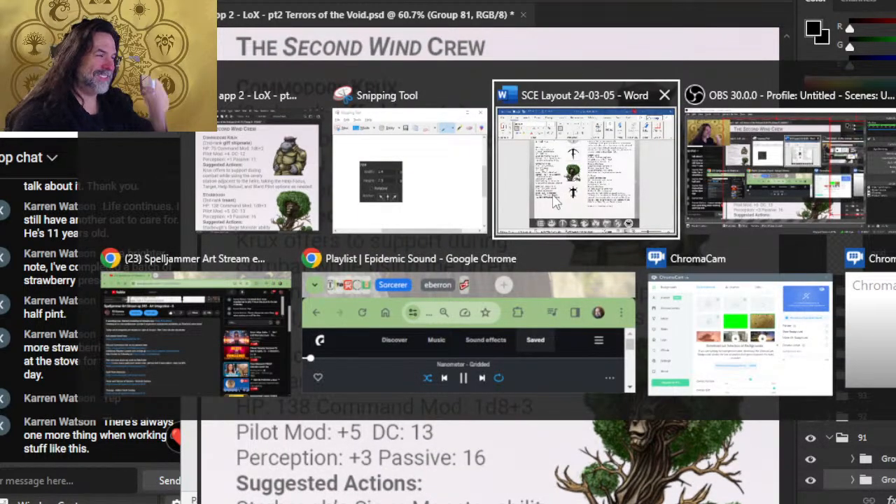
left_click(553, 200)
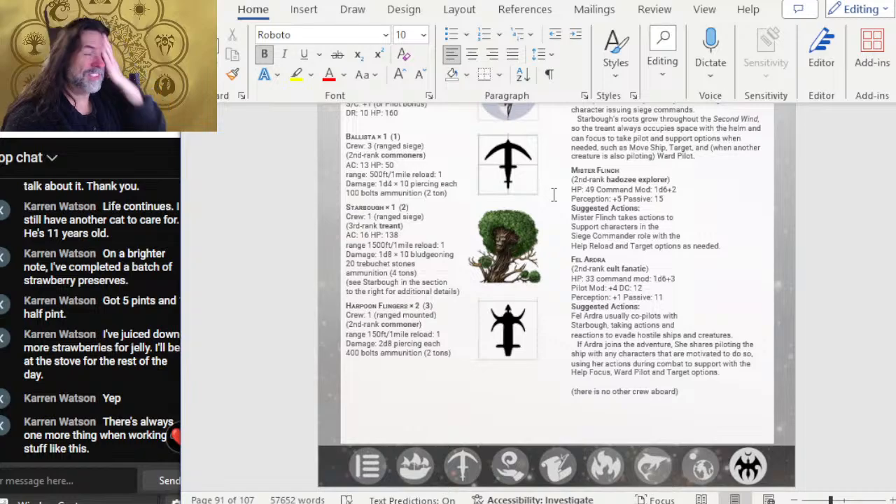
scroll(752, 306, "up", 2)
scroll(662, 250, "down", 1)
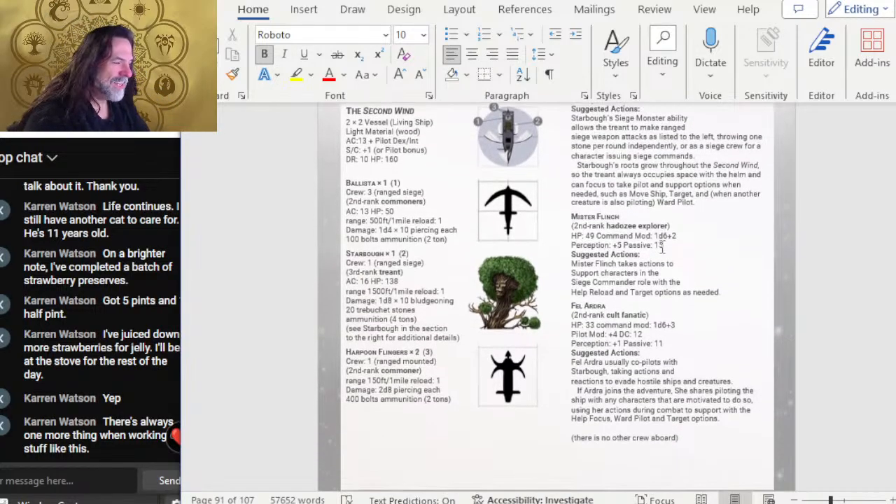
scroll(660, 247, "up", 5)
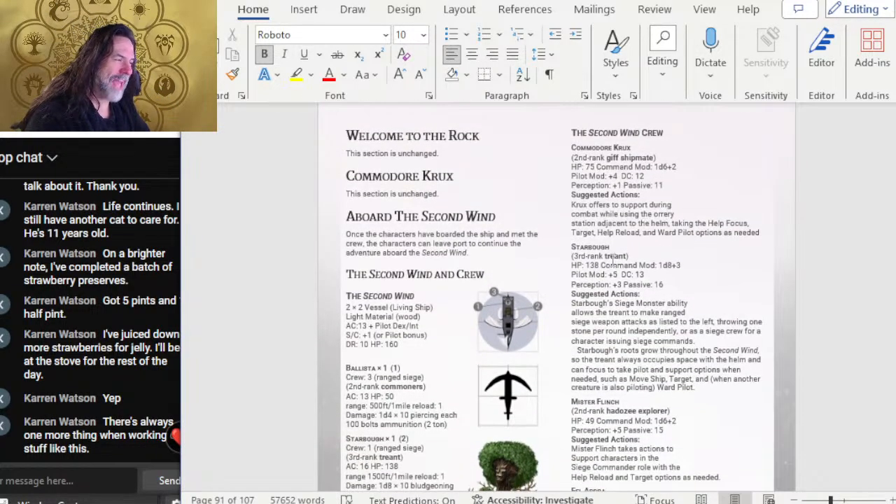
scroll(530, 315, "down", 5)
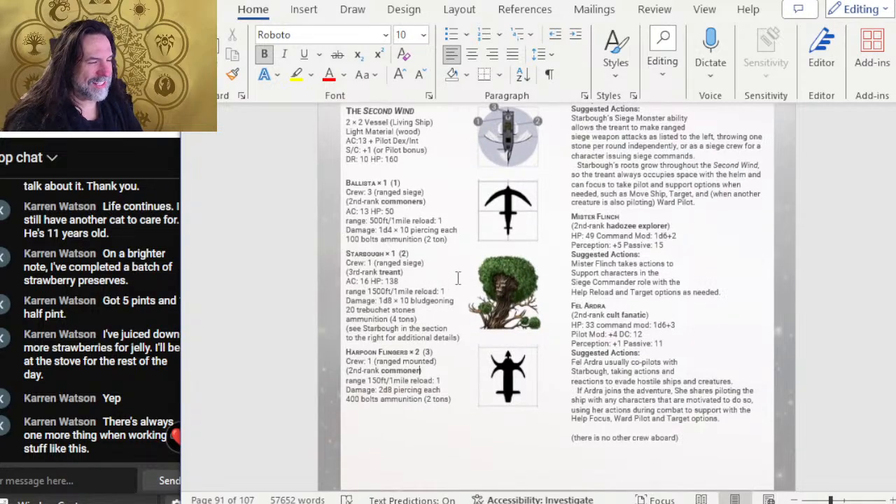
scroll(458, 279, "up", 5)
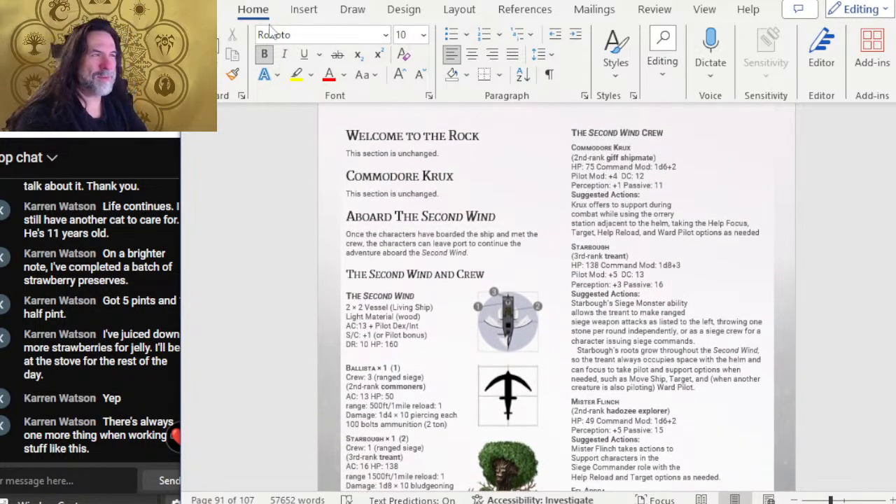
Draw a tall rectangle about 7.24" high and 1.34" wide along the right edge of the Second Wind Crew column
left_click(316, 11)
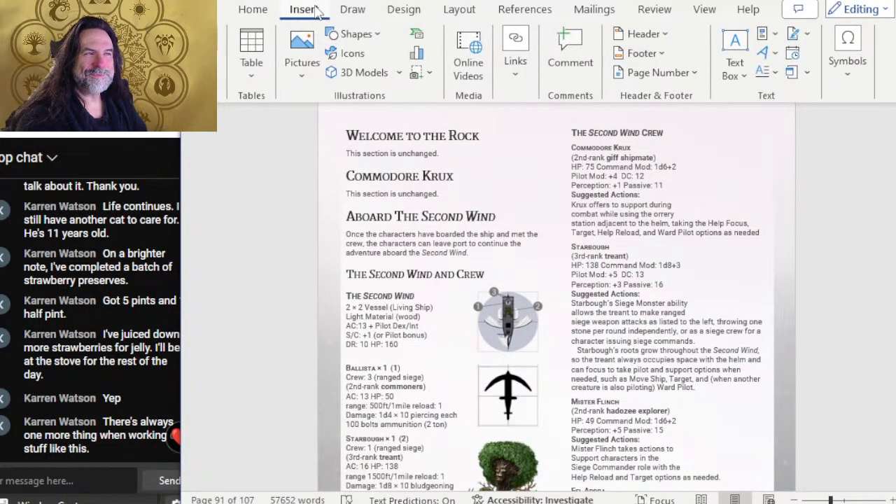
left_click(377, 35)
left_click(384, 82)
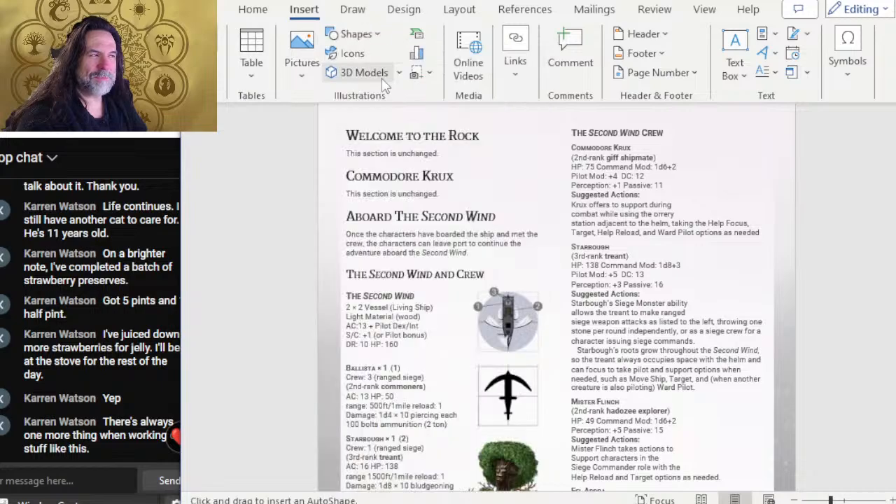
left_click_drag(689, 150, 764, 480)
scroll(695, 286, "down", 3)
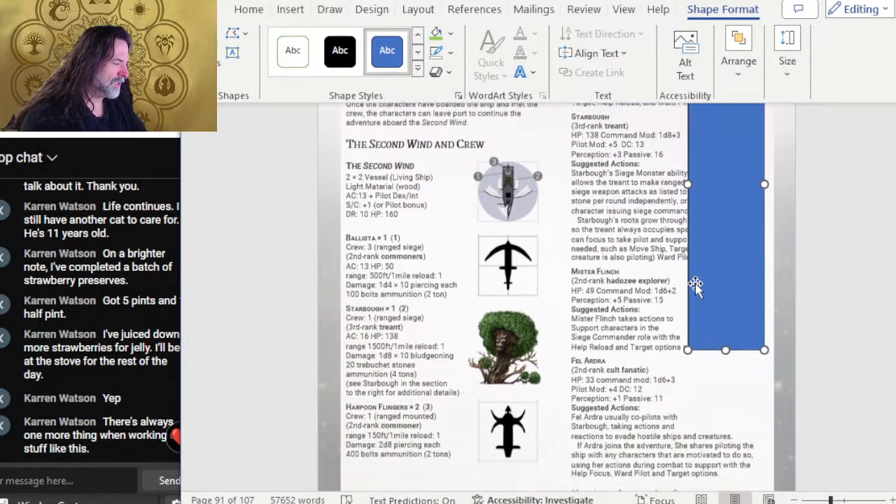
left_click_drag(726, 342, 726, 421)
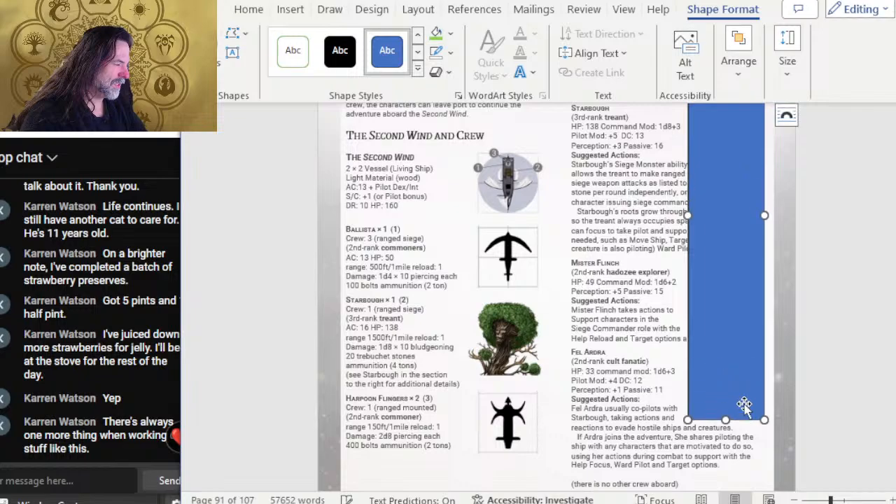
Set the rectangle's height to 7.5" and its width to 1.4"
left_click(788, 62)
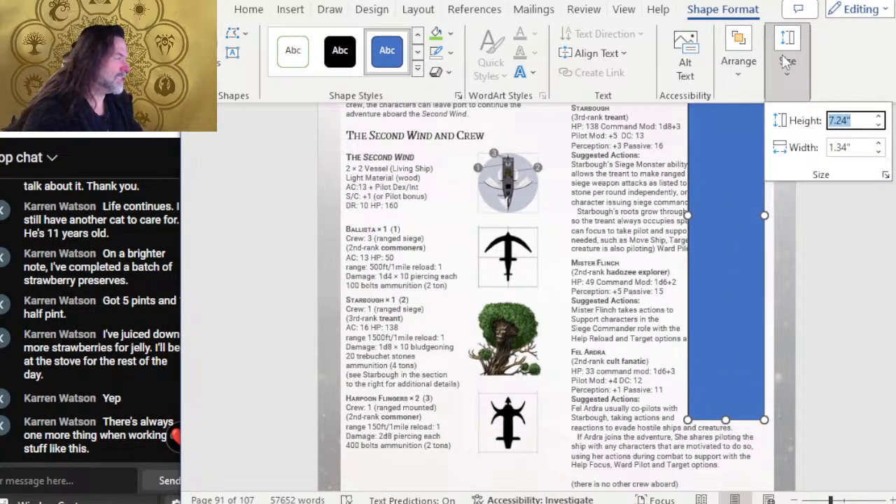
type("7.5")
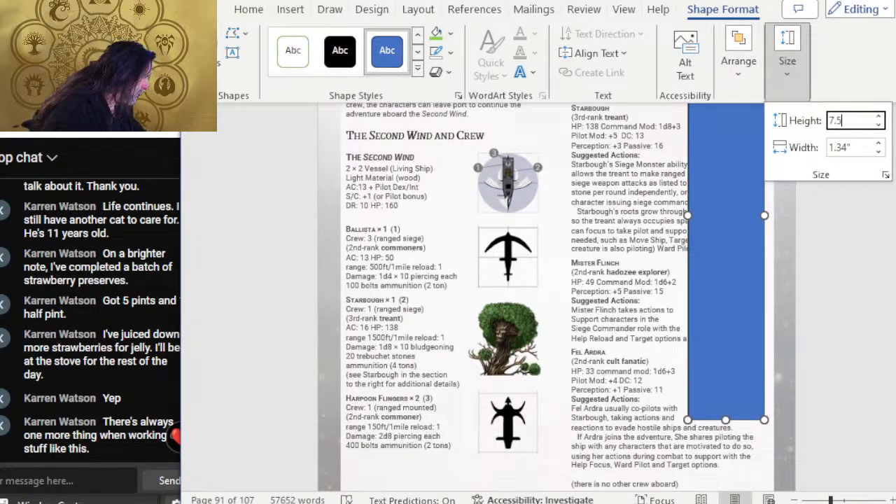
key("Tab")
type("1.4")
key("Return")
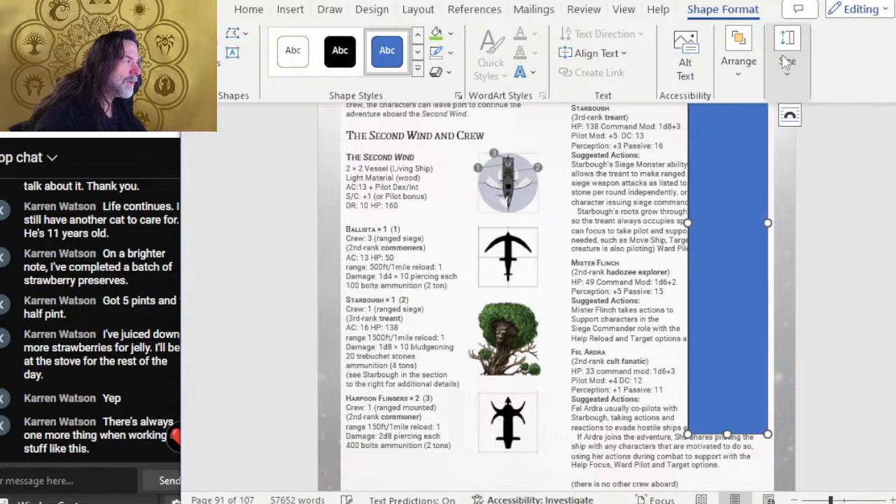
Remove the outline from the rectangle
right_click(753, 138)
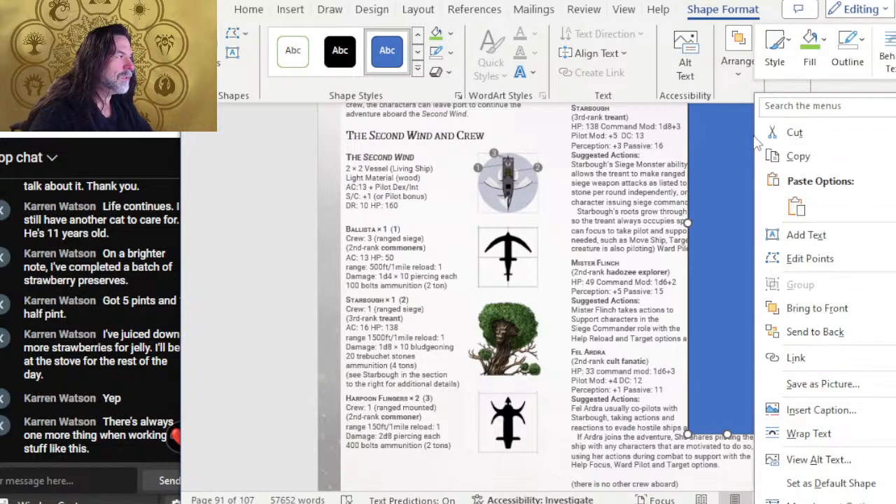
left_click(848, 47)
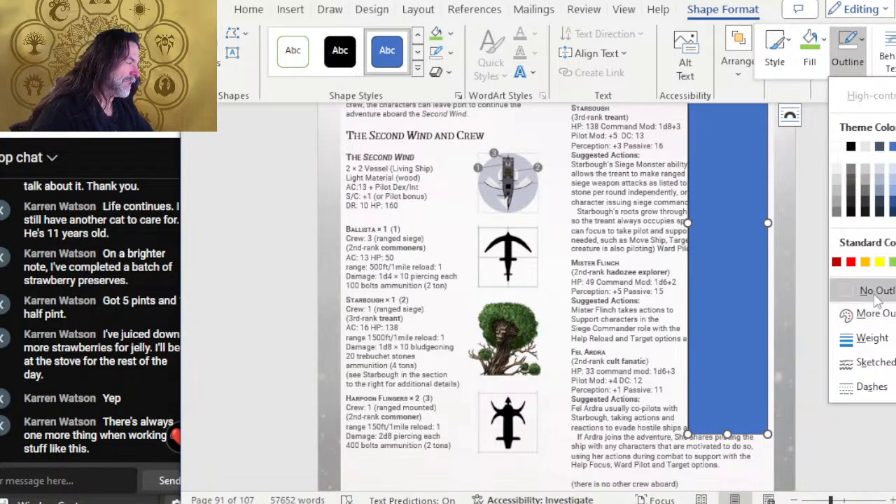
key("Escape")
Fill the rectangle with the "91 right" picture from the Part 2 terror folder
right_click(754, 171)
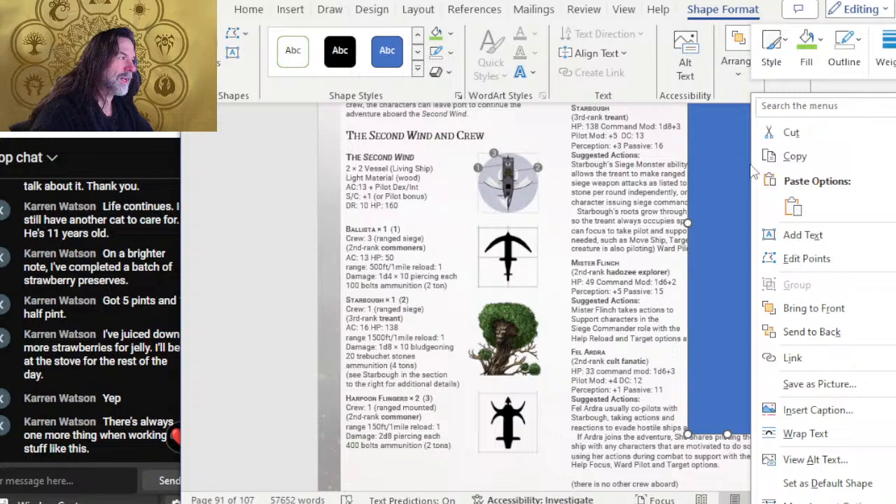
left_click(807, 48)
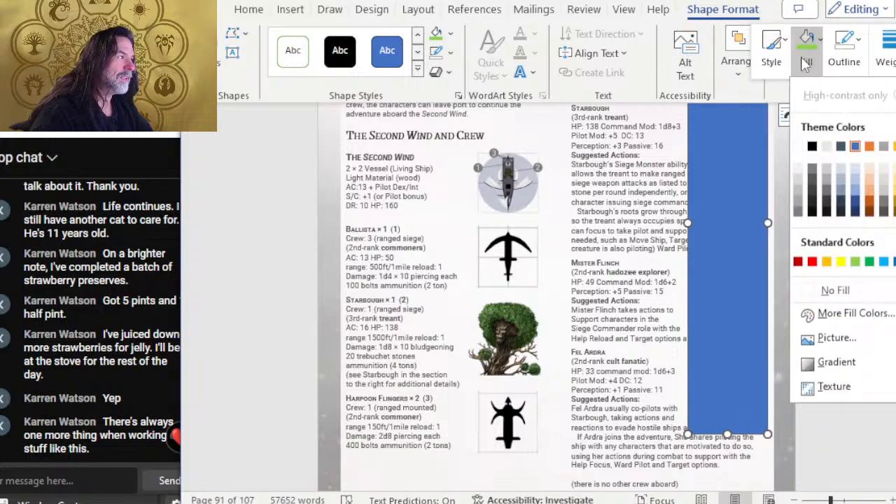
left_click(835, 340)
left_click(573, 185)
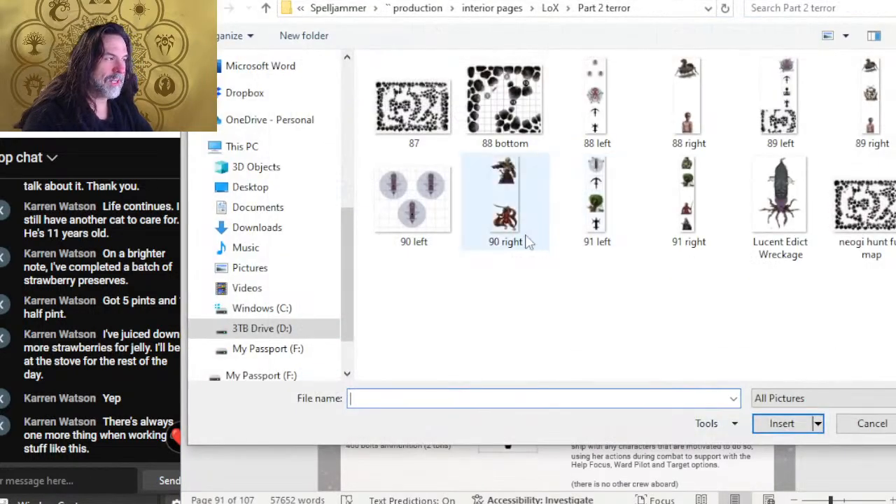
left_click(685, 205)
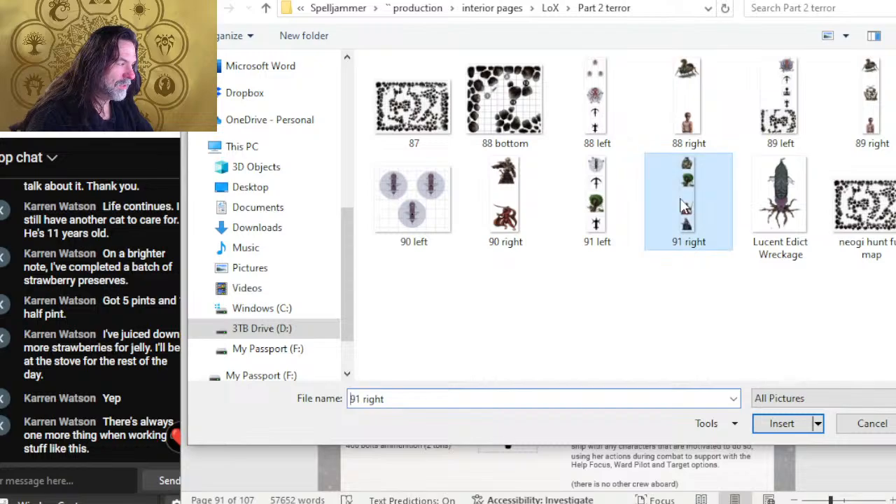
double_click(684, 205)
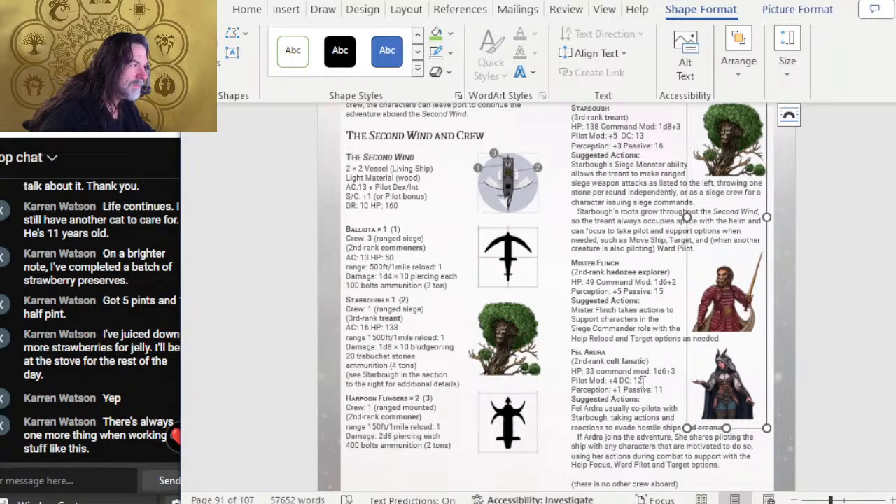
Compare the portrait column with the Photoshop layout, nudge it slightly left to match, and deselect it
scroll(643, 382, "up", 4)
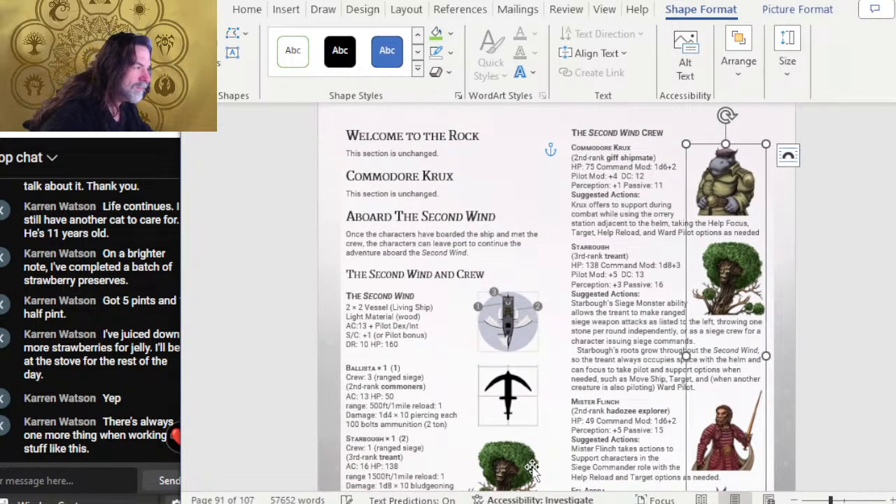
key("alt+Tab")
key("alt+Tab")
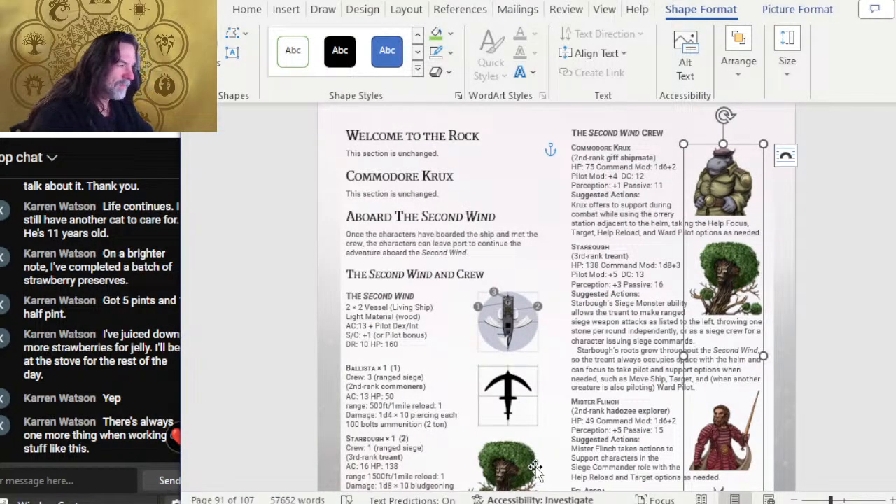
left_click(614, 158)
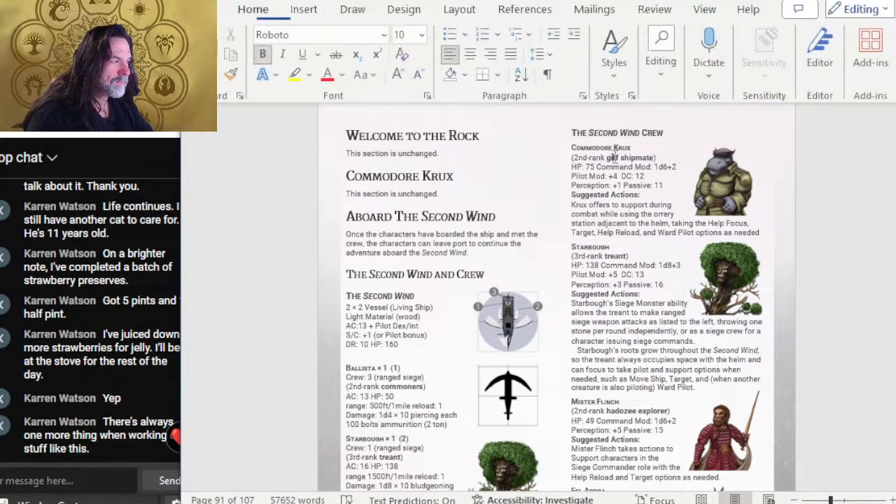
Examine how the four crew portraits sit beside the wrapped text of the right column on page 91
scroll(632, 188, "up", 3, "ctrl")
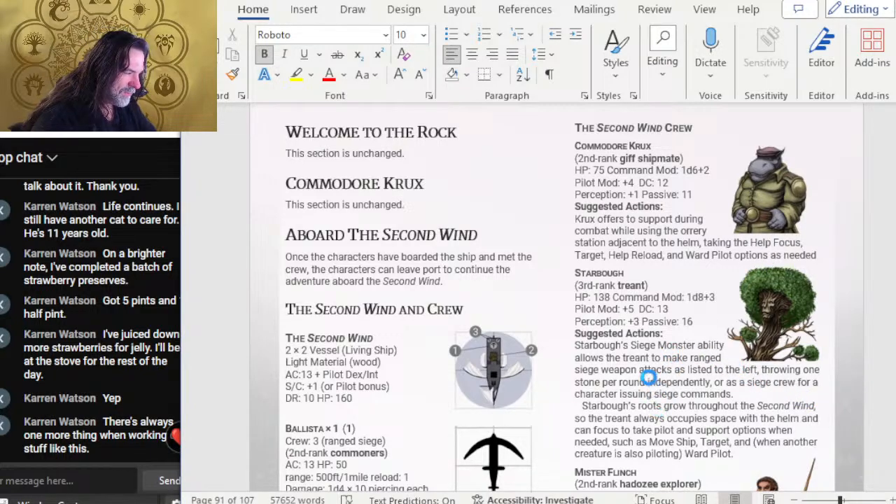
scroll(648, 376, "down", 10)
scroll(616, 270, "up", 3)
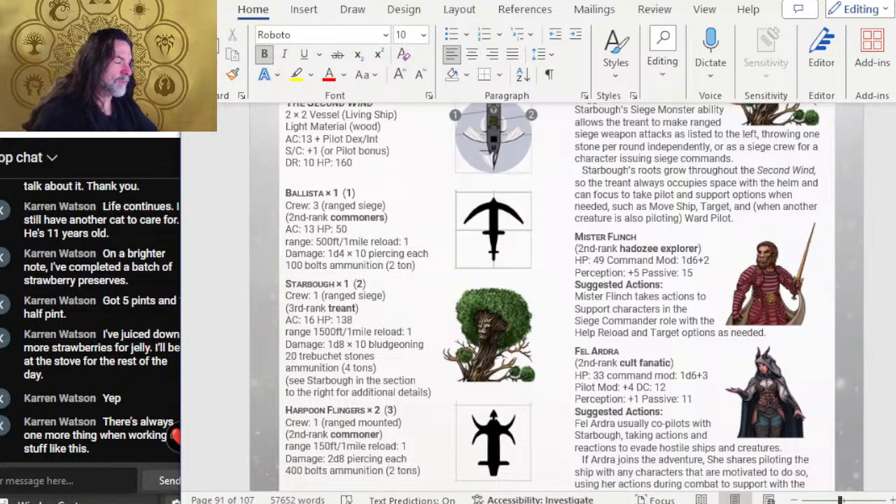
scroll(770, 326, "up", 5)
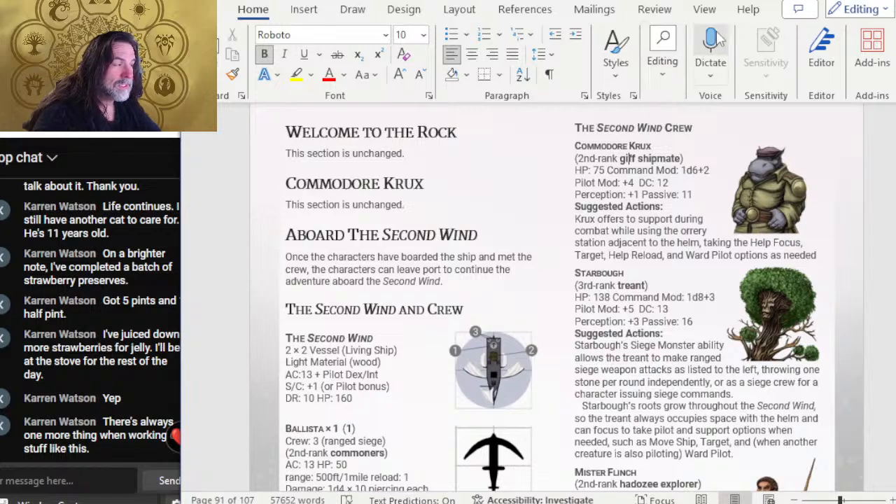
Read the crew entries from Commodore Krux to Fel Ardra and the ship's statistics at close range
scroll(686, 182, "up", 4)
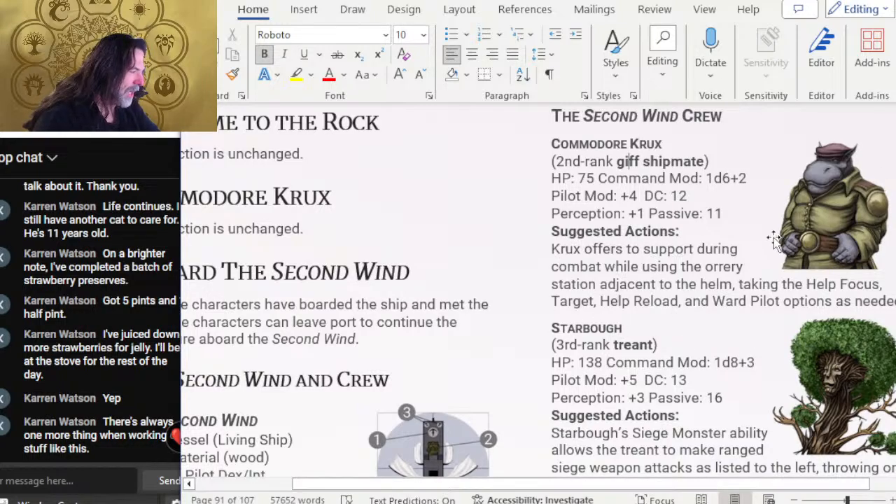
scroll(778, 245, "down", 3)
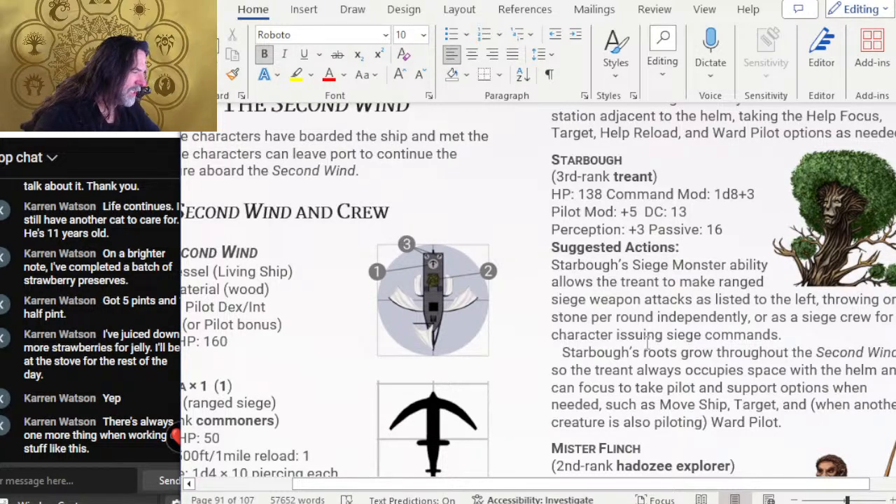
scroll(671, 305, "down", 2)
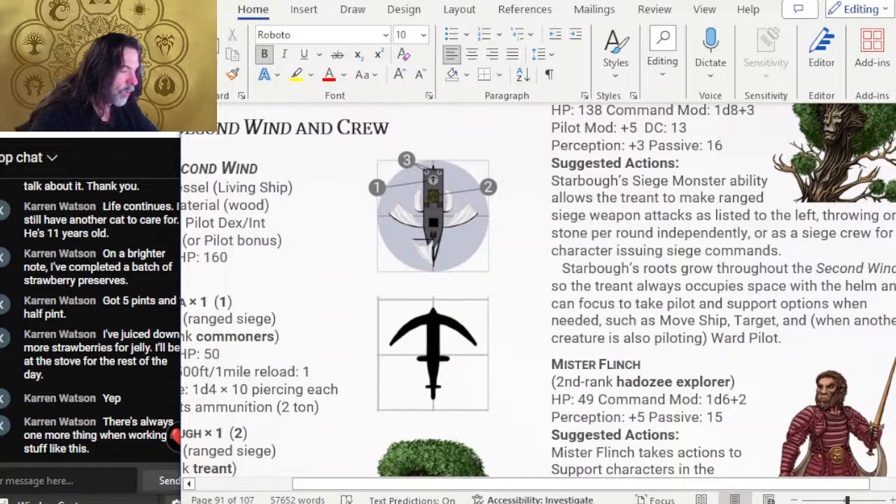
scroll(893, 133, "down", 3)
scroll(894, 132, "up", 5)
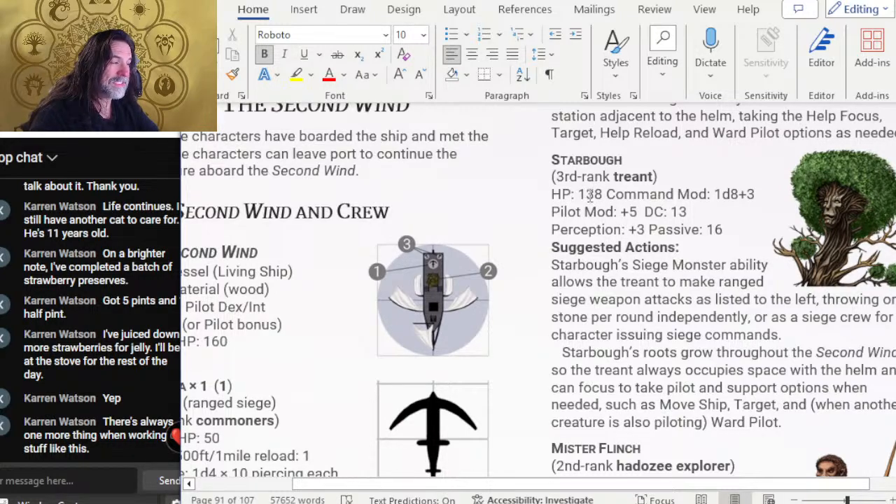
left_click(231, 326)
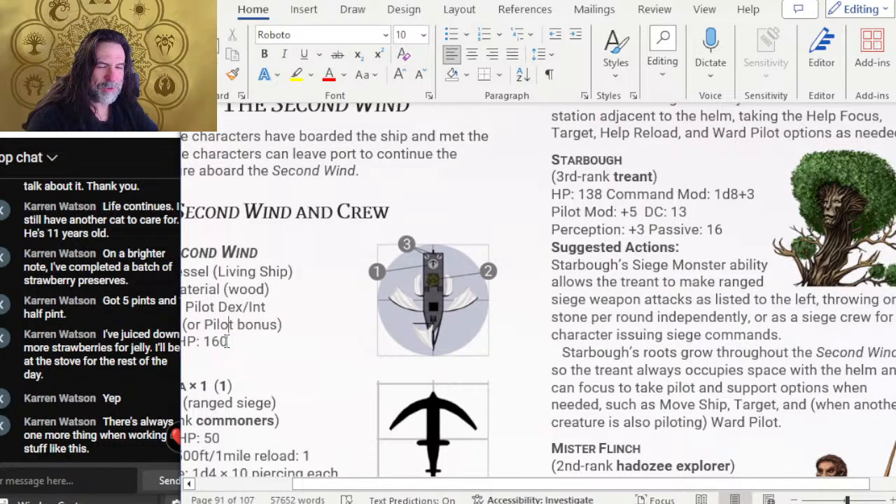
scroll(227, 342, "down", 1)
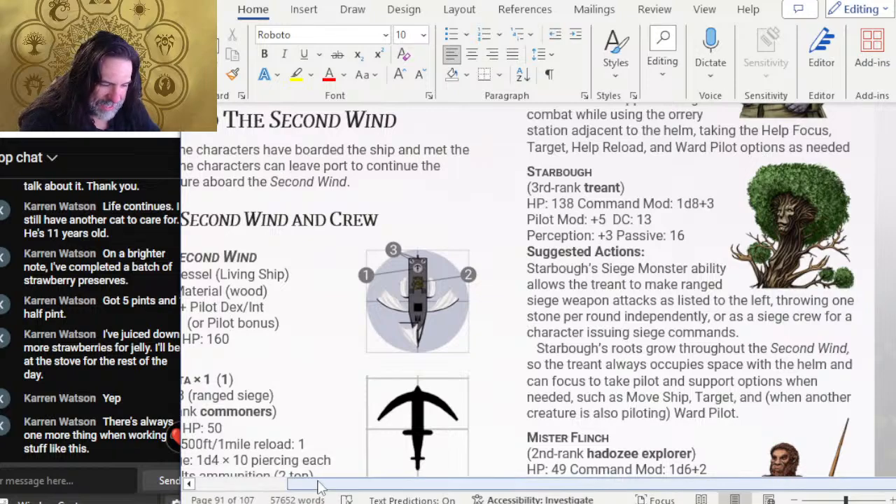
mouse_move(319, 485)
left_mouse_down()
mouse_move(273, 485)
mouse_move(334, 483)
left_mouse_up()
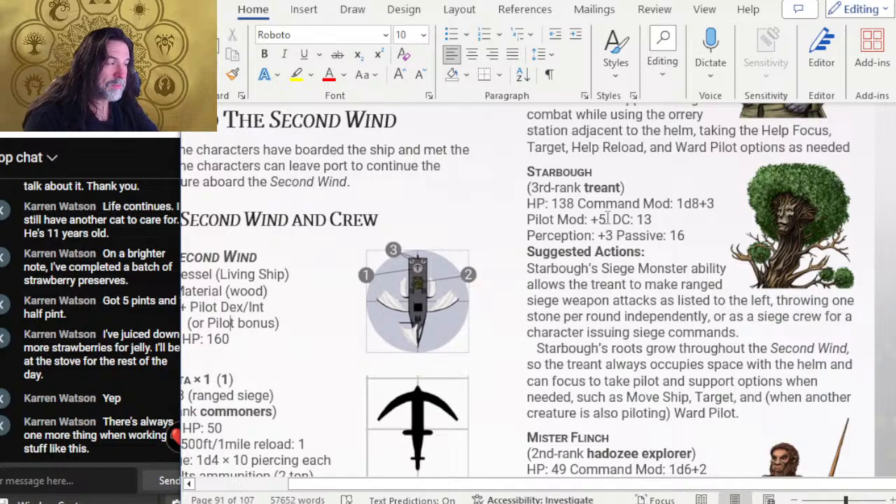
scroll(608, 220, "down", 4)
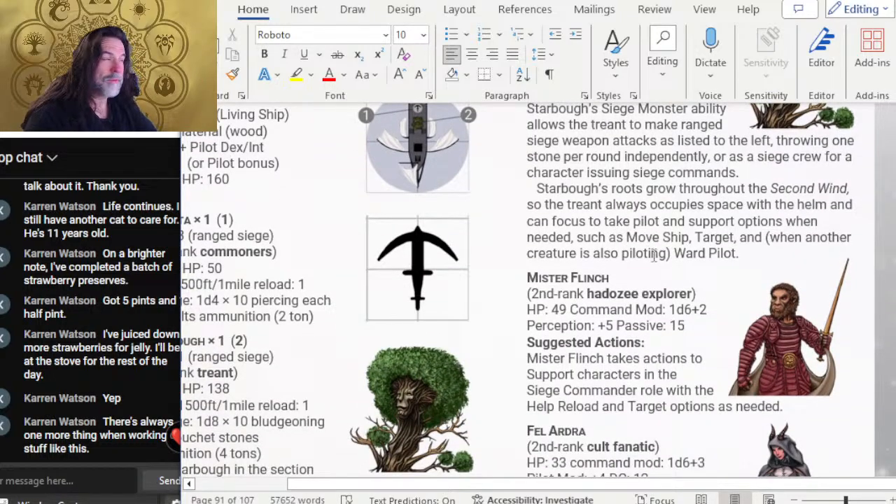
scroll(609, 231, "up", 2)
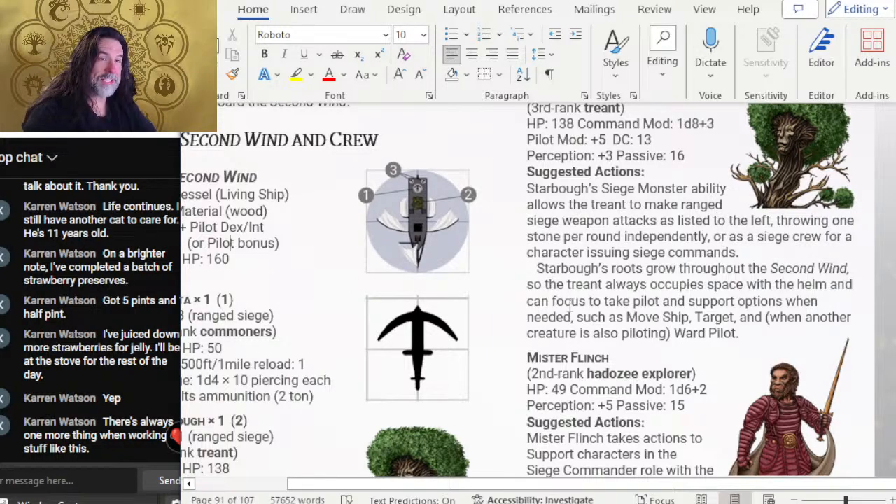
Read the Starbough and Mister Flinch entries on page 91, selecting the words "Siege Commander" in Mister Flinch's suggested actions
scroll(620, 214, "down", 2)
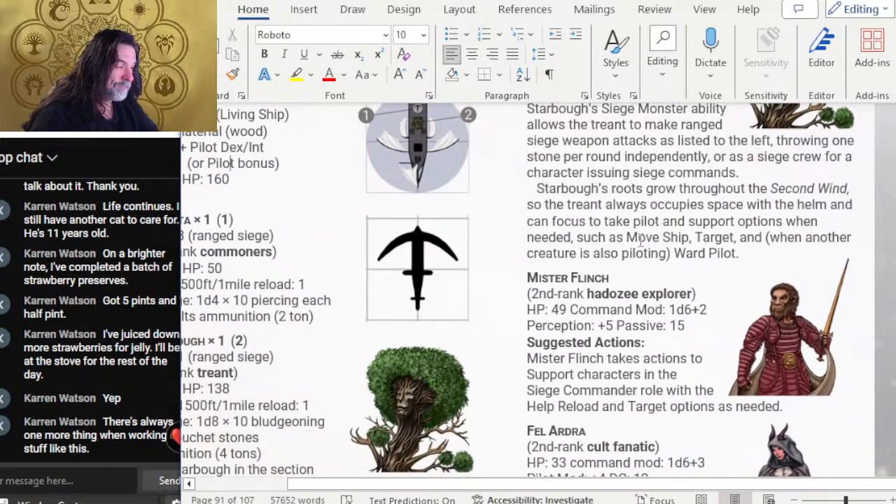
scroll(617, 277, "down", 2)
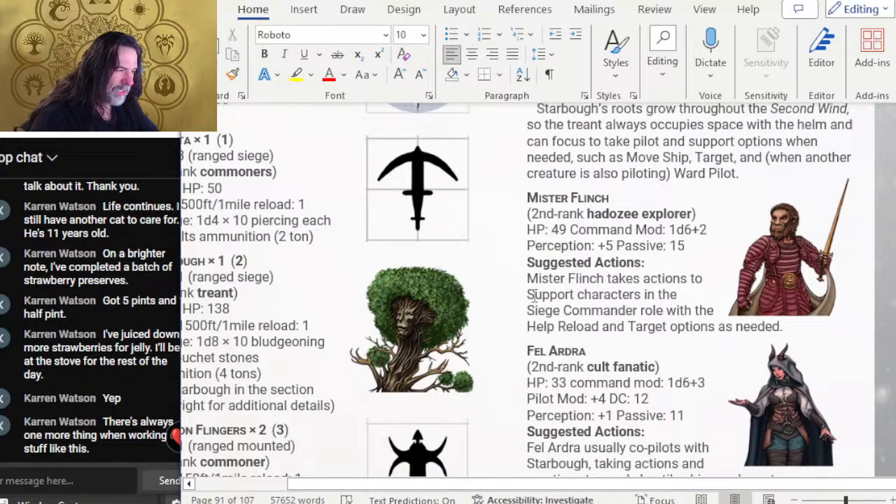
left_click_drag(535, 294, 638, 311)
left_click(593, 310)
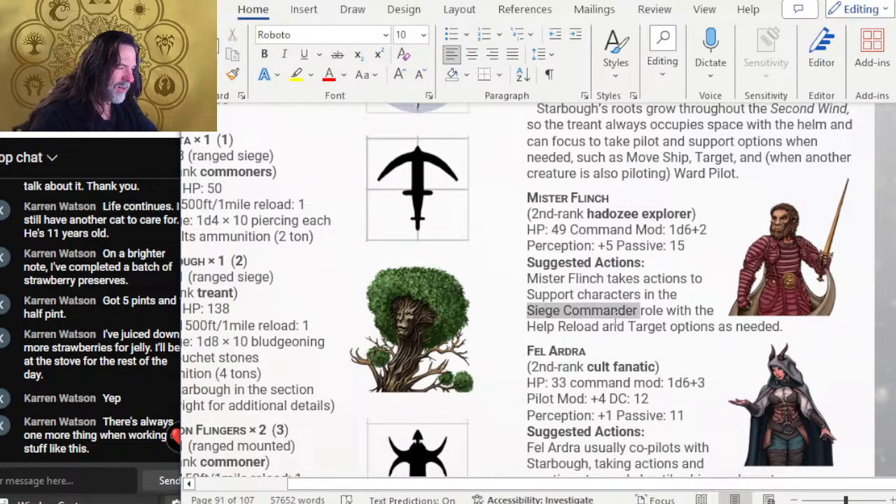
Go to the Table of Content and follow its link to the Ship Roles section
scroll(571, 264, "up", 5)
scroll(571, 264, "up", 6)
scroll(570, 264, "down", 3)
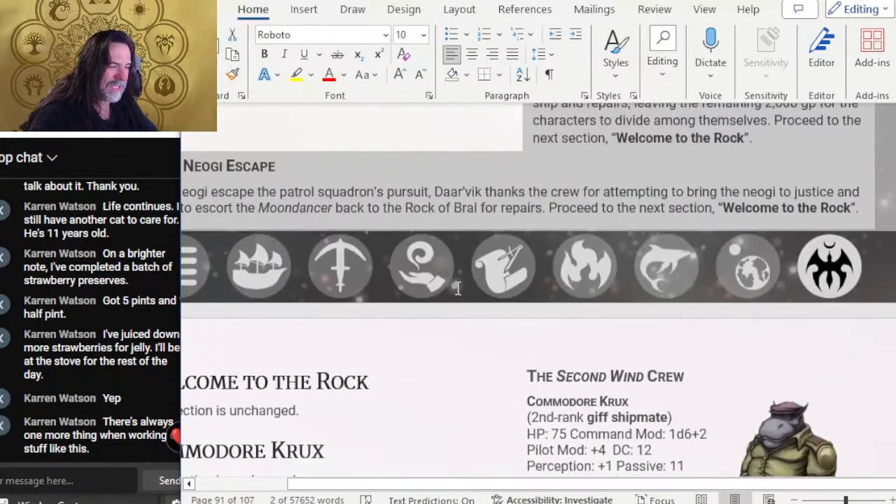
left_click(190, 282, "ctrl")
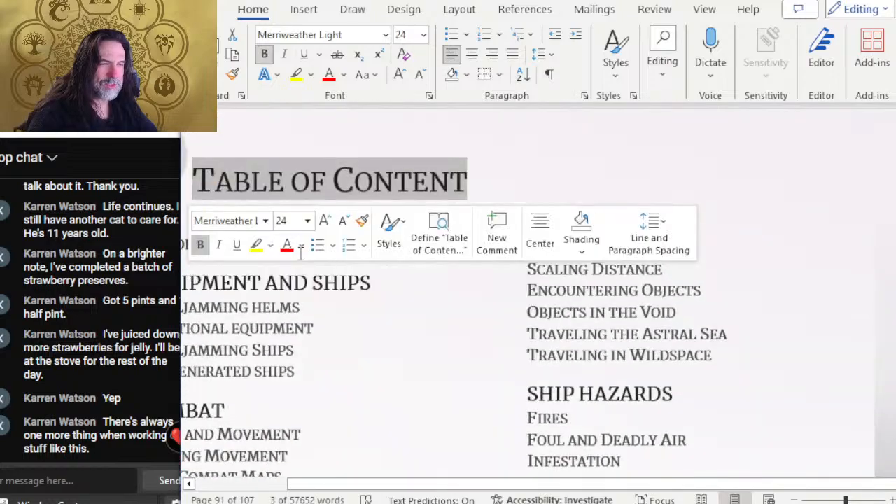
scroll(291, 329, "down", 1)
scroll(290, 329, "down", 2)
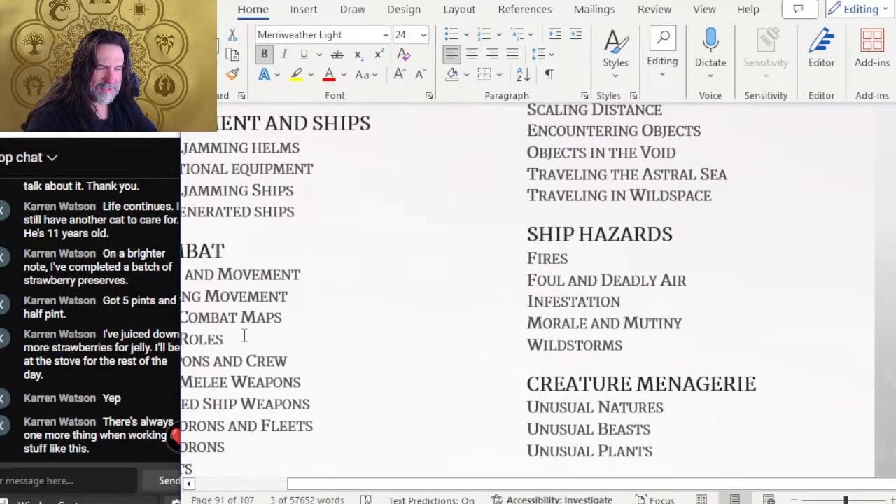
left_click(216, 340, "ctrl")
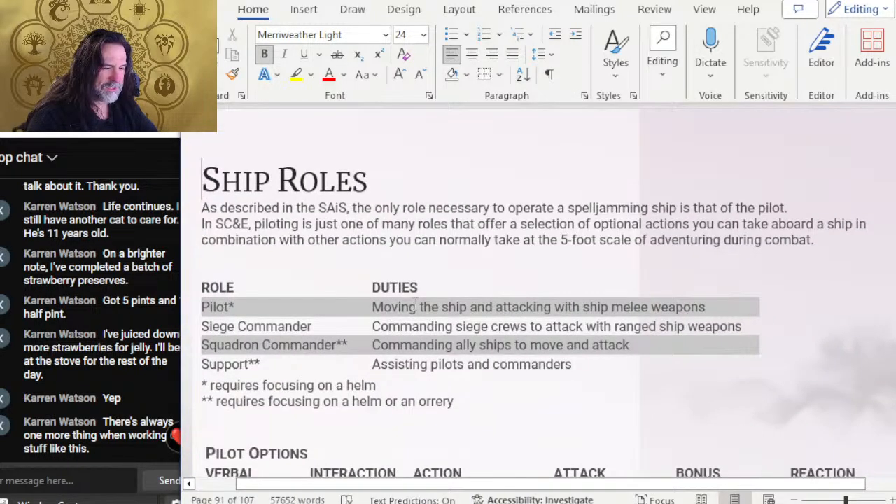
Skim the Ship Roles rules, checking the squadron commander actions and the support actions such as Help Reload, Target and Ward Pilot
scroll(392, 315, "down", 10)
scroll(450, 266, "down", 15)
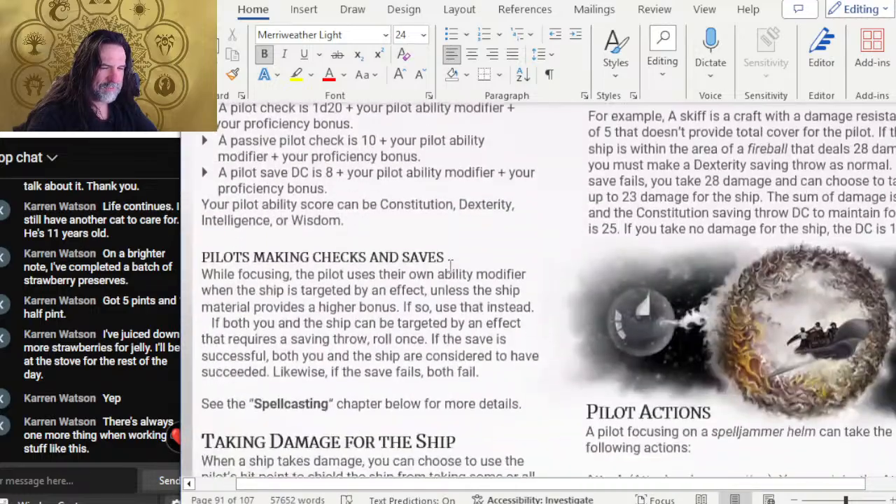
scroll(473, 270, "down", 12)
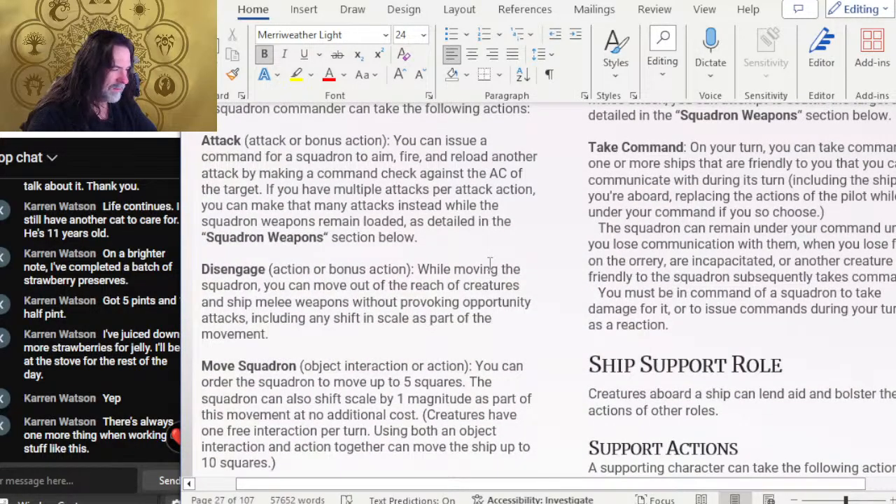
scroll(490, 262, "down", 10)
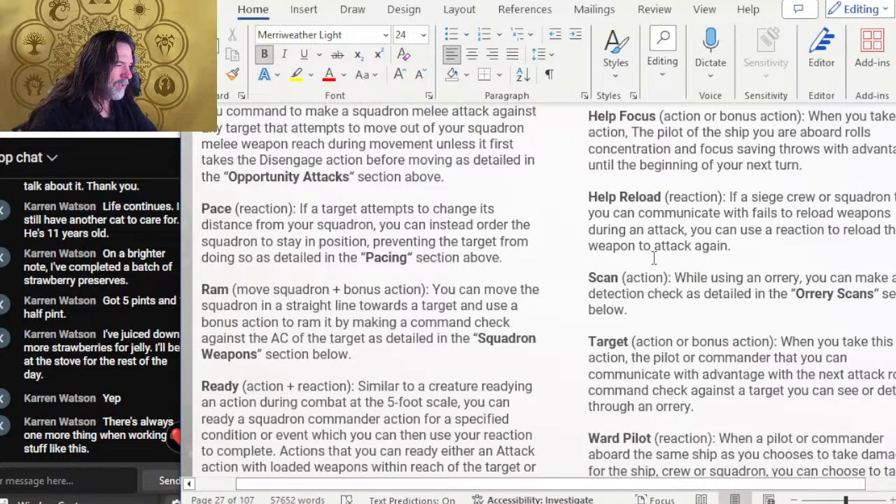
scroll(655, 259, "down", 4)
scroll(695, 293, "up", 8)
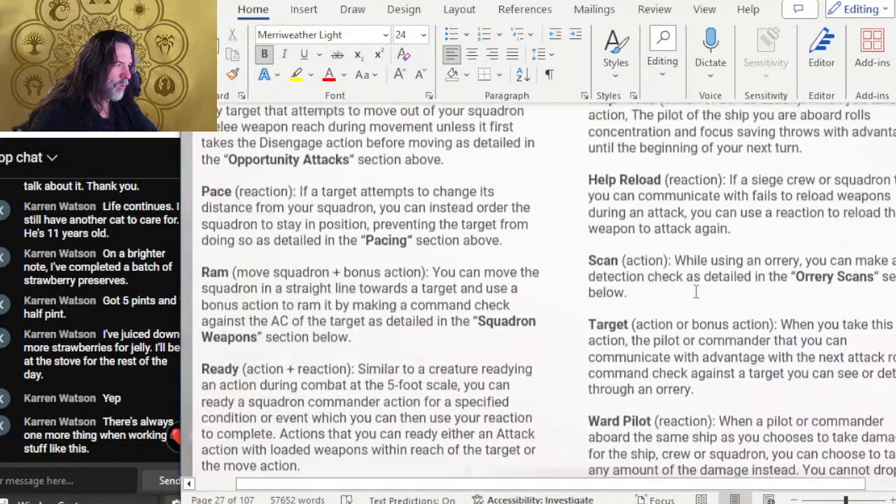
scroll(411, 259, "up", 15)
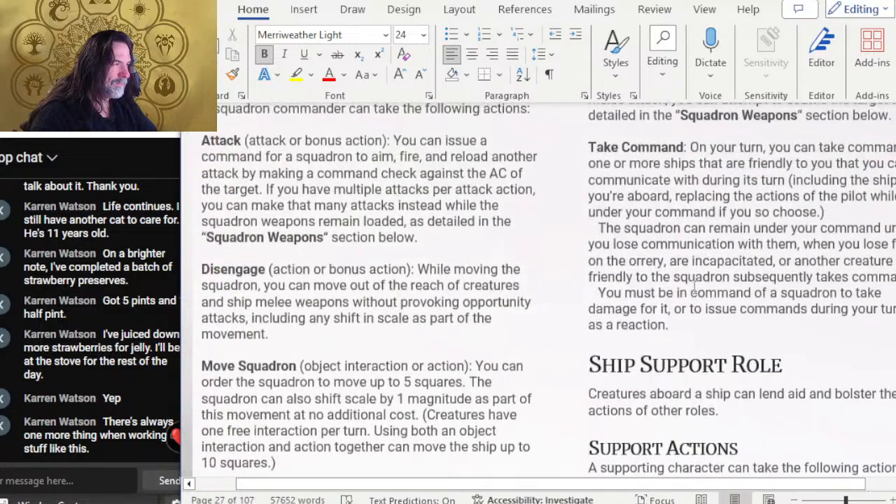
scroll(413, 260, "up", 15)
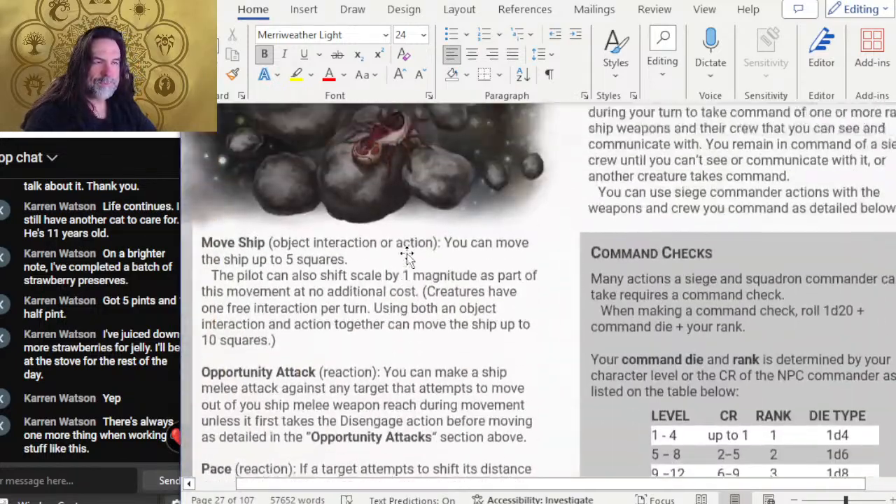
Read the "Taking Damage for the Ship" rules and the pilot actions Attack, Defend, Deflect and Disengage on page 24
scroll(414, 239, "up", 2)
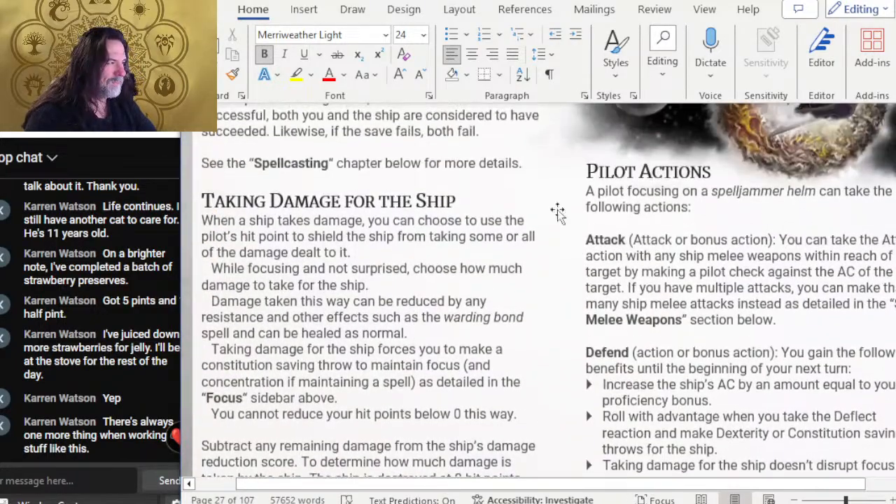
scroll(634, 194, "down", 2)
scroll(643, 188, "down", 2)
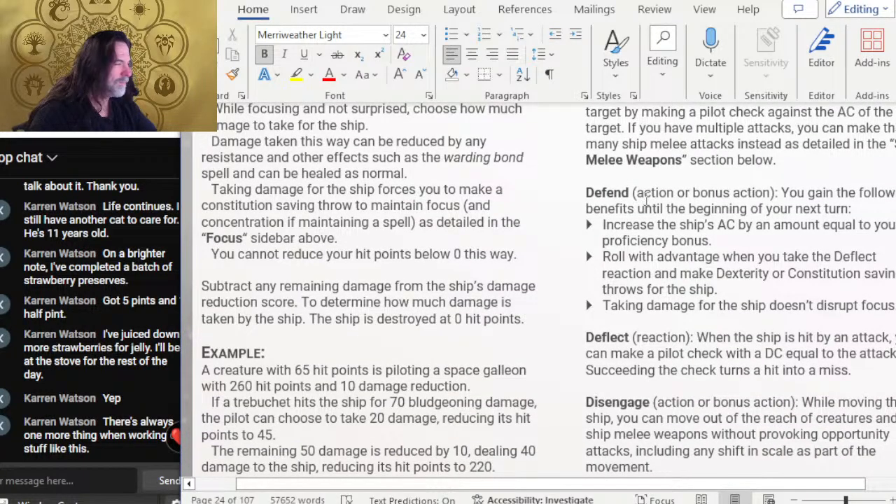
scroll(643, 210, "down", 4)
scroll(643, 246, "up", 6)
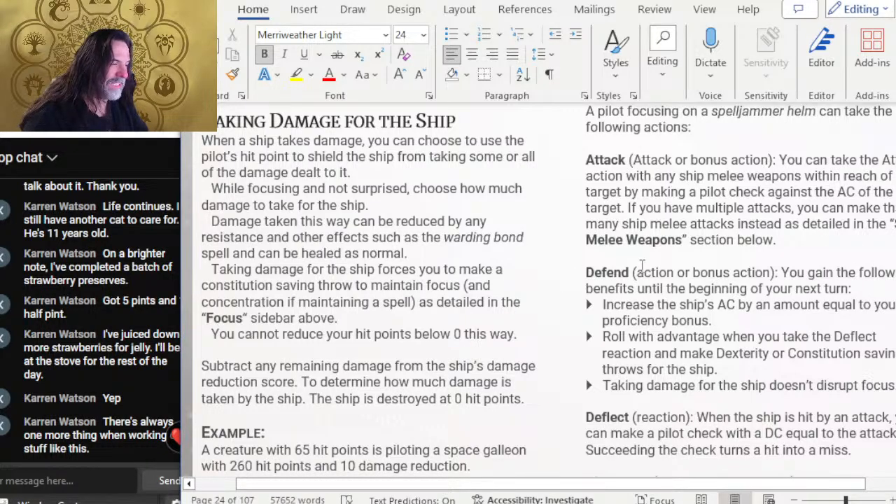
scroll(700, 378, "down", 3)
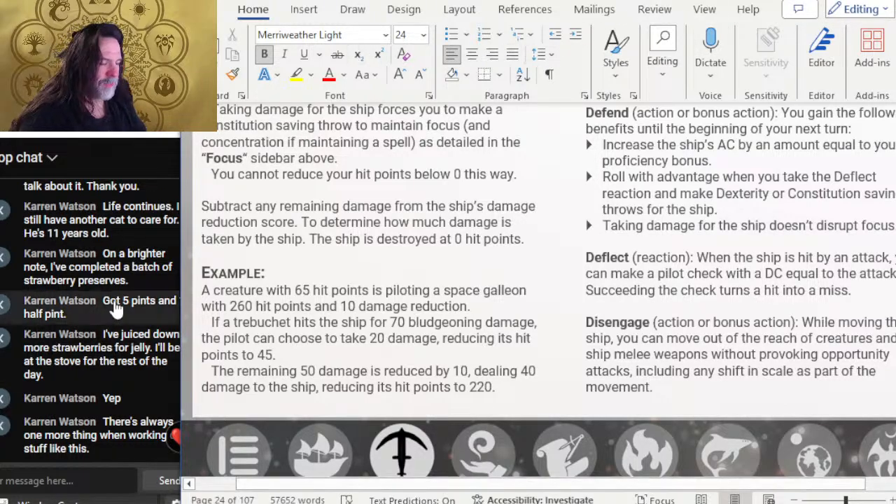
Follow the page-footer link to the adventure chapter and skim from "Aboard the Moondancer" to "The Ebonsnare and Crew"
scroll(672, 306, "down", 3)
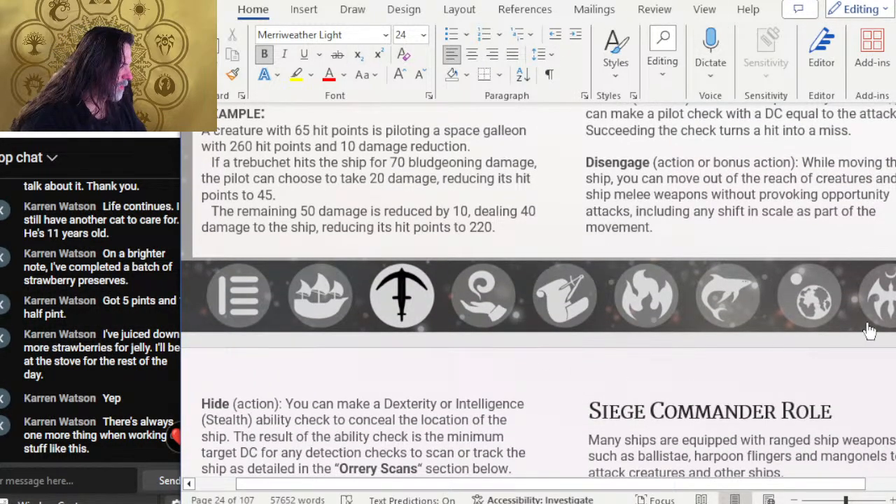
left_click(872, 308)
scroll(504, 335, "down", 6)
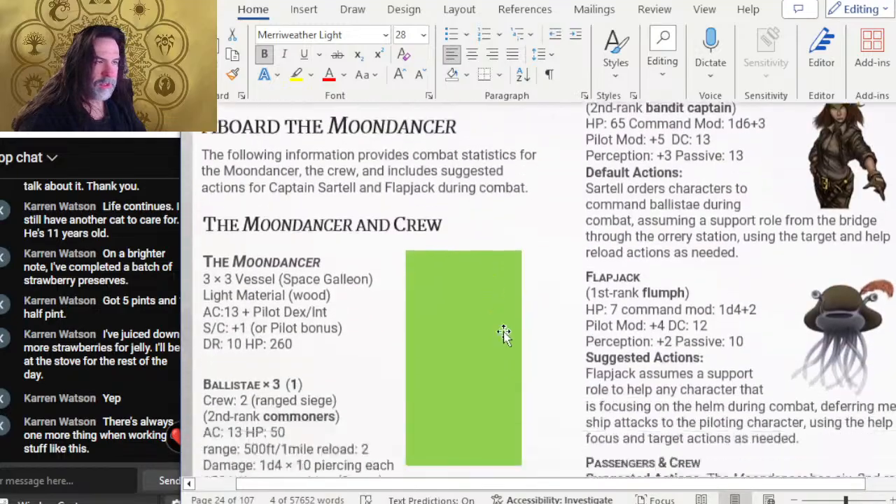
scroll(505, 334, "down", 20)
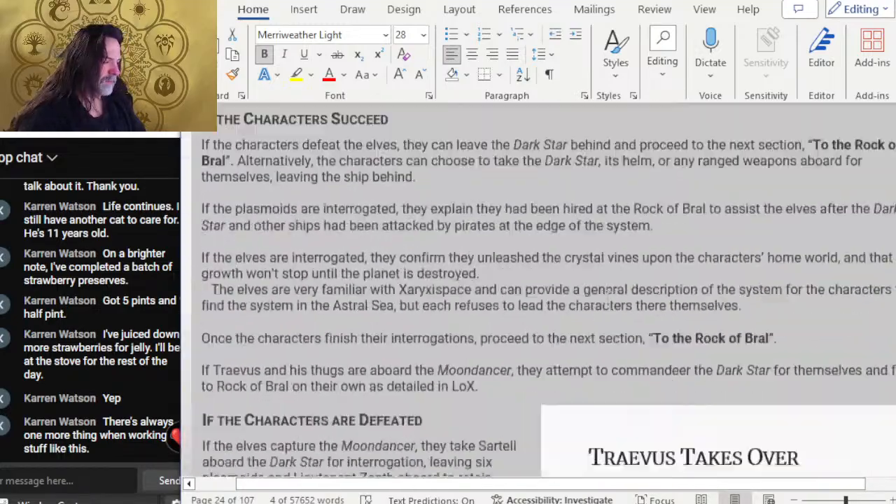
scroll(607, 293, "down", 20)
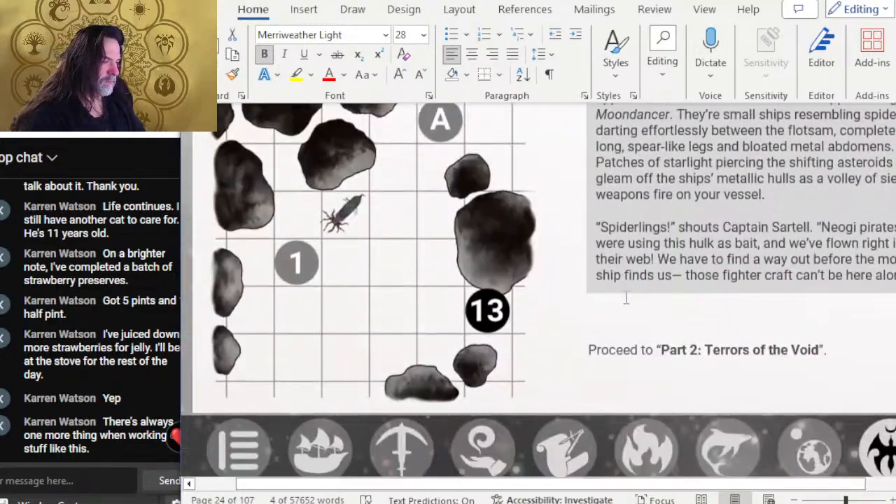
scroll(627, 299, "down", 20)
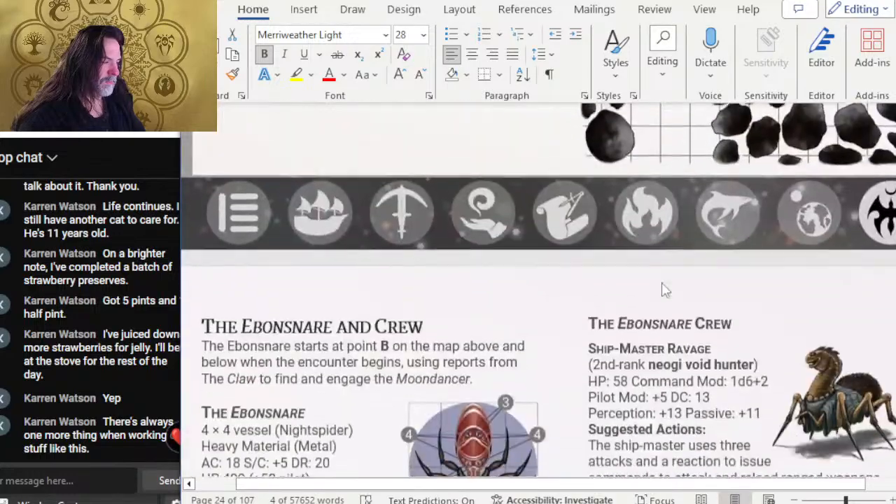
Examine the Ebonsnare page, reading its weapon entries and the suggested actions for the Hulking Brutes and the crew
scroll(666, 290, "down", 10)
scroll(655, 269, "up", 2)
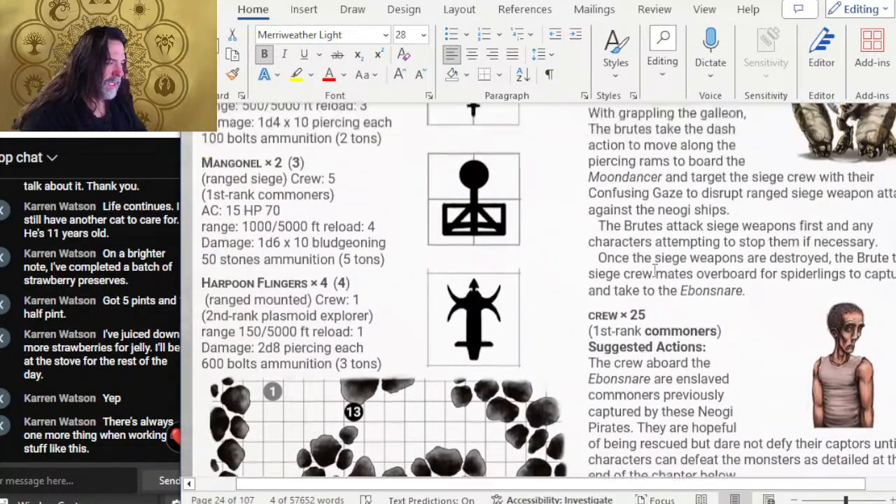
scroll(655, 270, "up", 3)
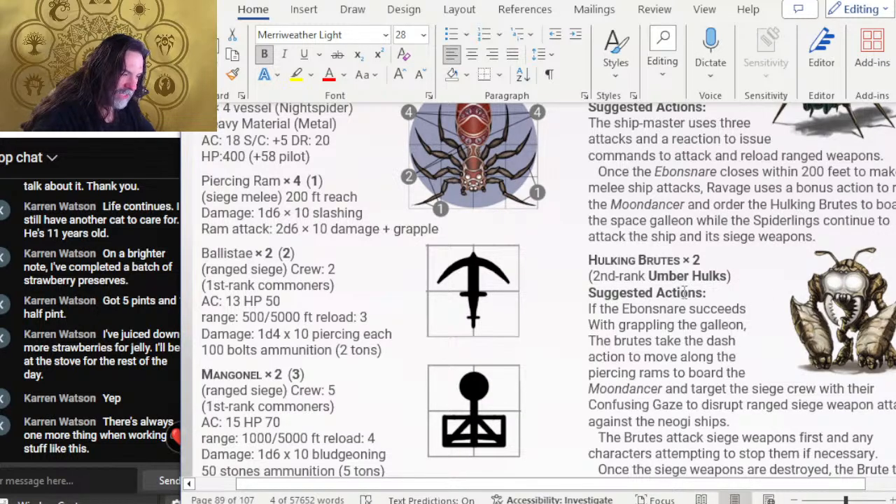
scroll(646, 322, "down", 1)
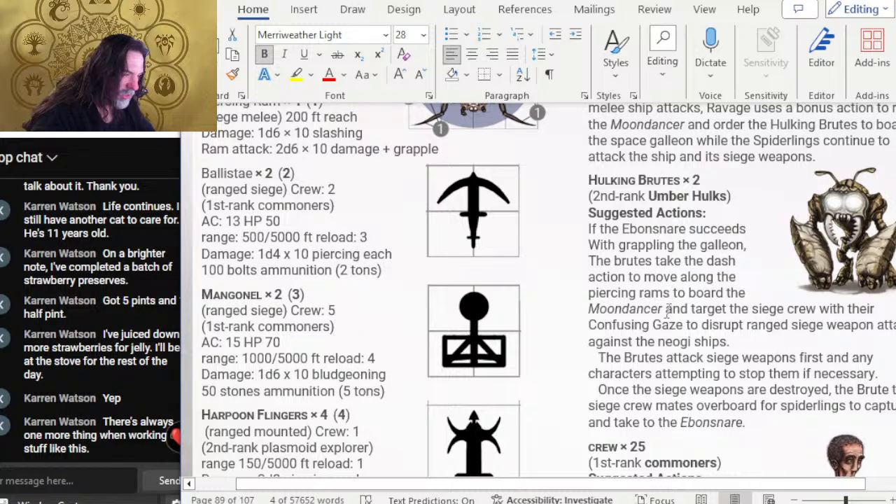
scroll(671, 293, "down", 3)
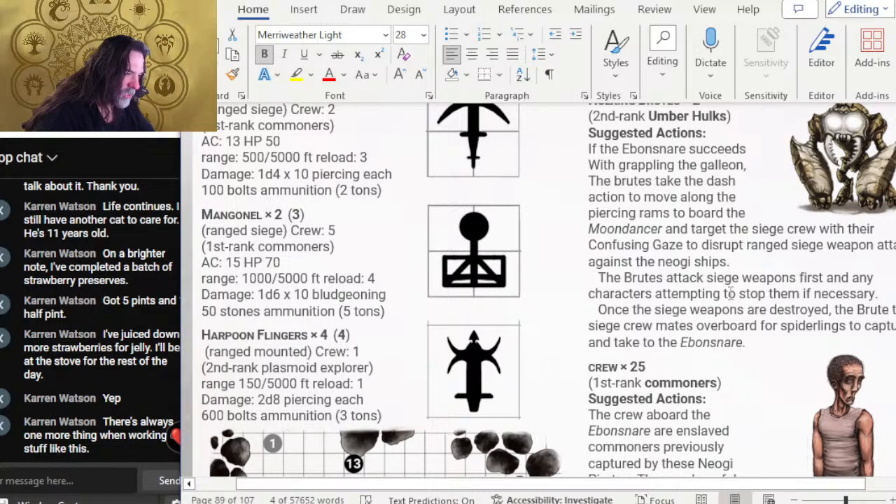
scroll(731, 294, "down", 3)
scroll(725, 277, "up", 1)
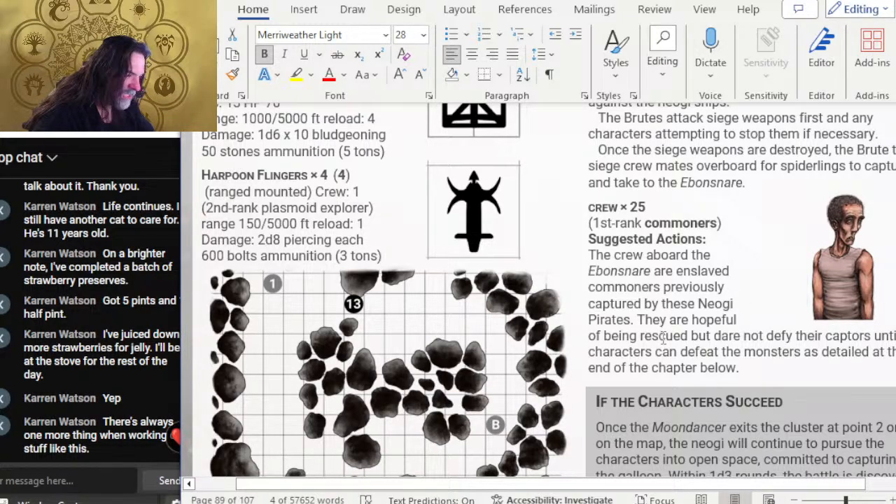
View the pages at a smaller scale, looking over the Space Galleon Squadron crew page and returning to the Second Wind crew page
scroll(659, 335, "down", 2, "ctrl")
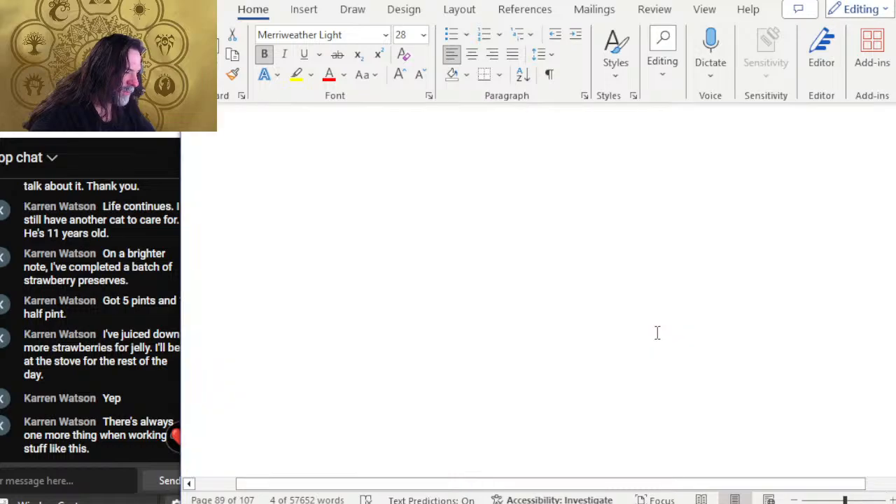
scroll(656, 332, "down", 10)
scroll(592, 305, "down", 3)
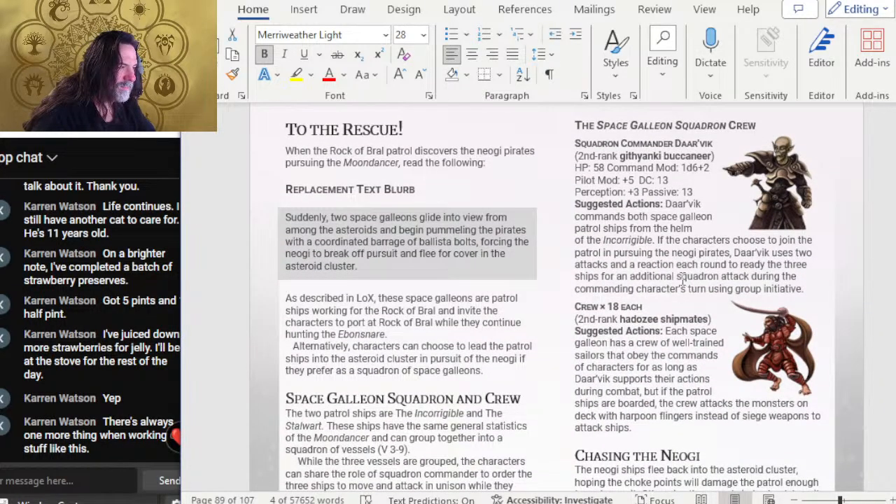
scroll(655, 280, "down", 4)
scroll(654, 278, "down", 20)
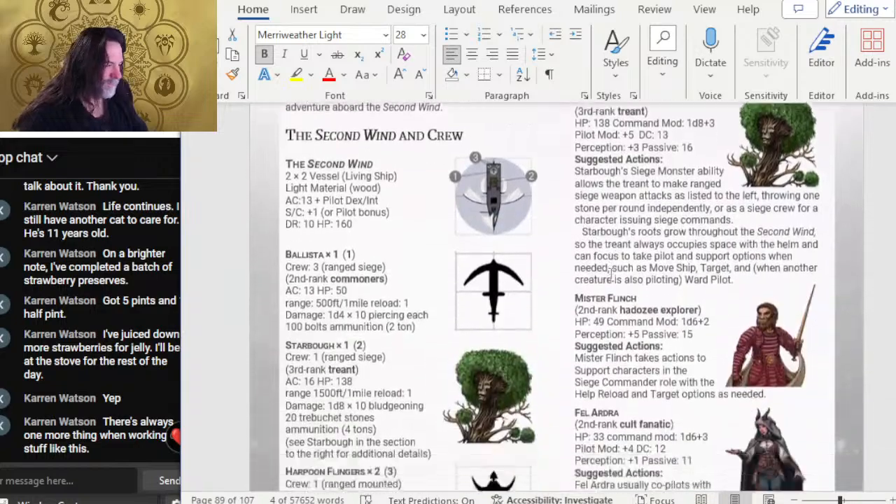
Review page 91 side by side with the Jolly Boats page, checking the crew portraits against the overall page layout
scroll(611, 270, "down", 4)
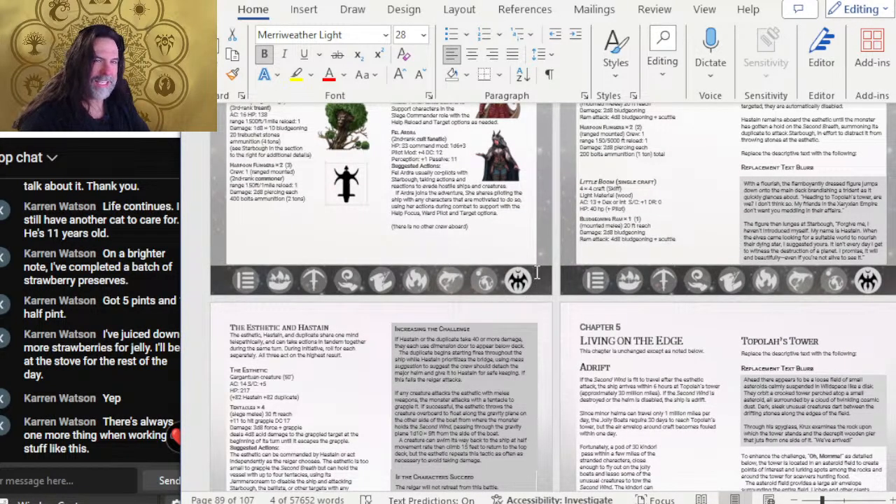
scroll(537, 273, "down", 2)
scroll(530, 248, "up", 5)
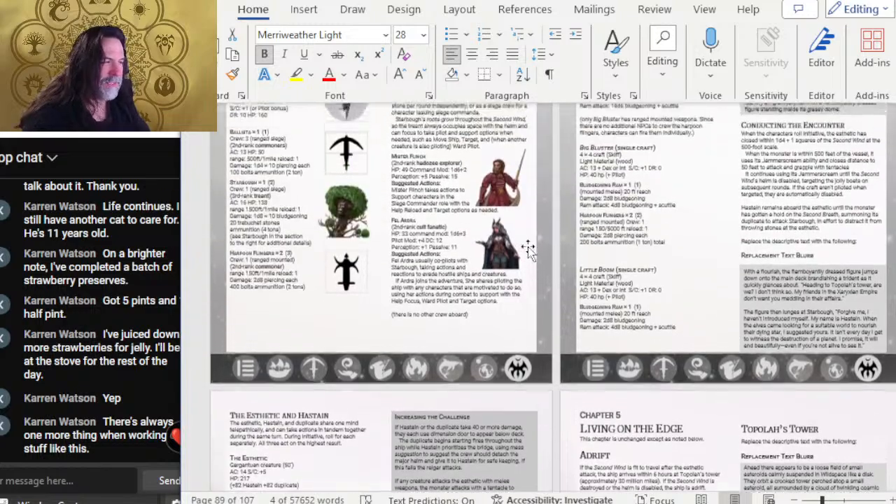
left_click(433, 254)
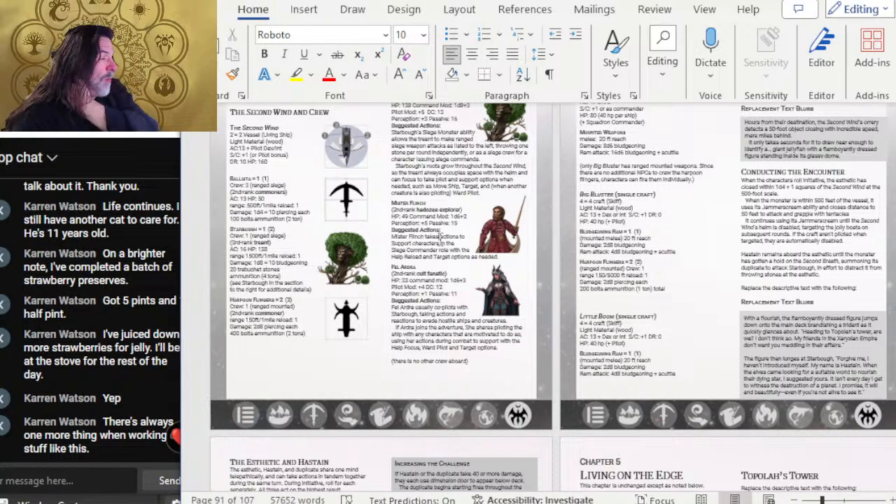
scroll(440, 240, "down", 2)
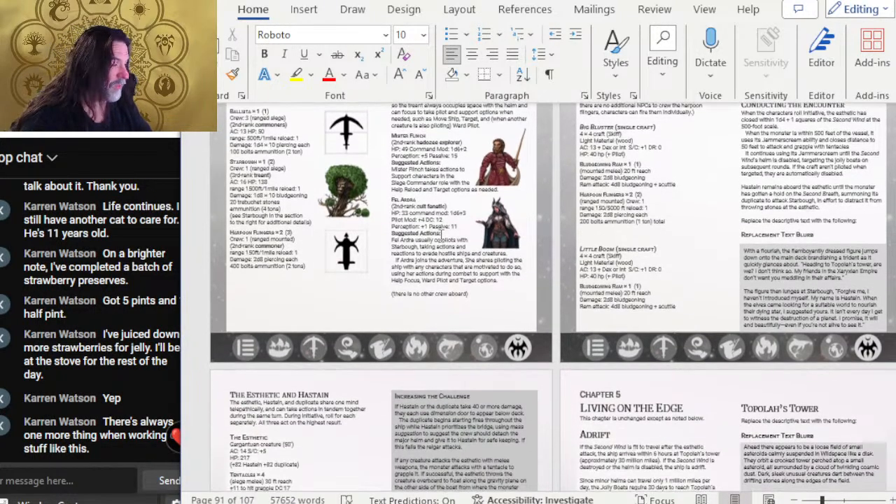
scroll(553, 234, "up", 3)
scroll(553, 234, "up", 4)
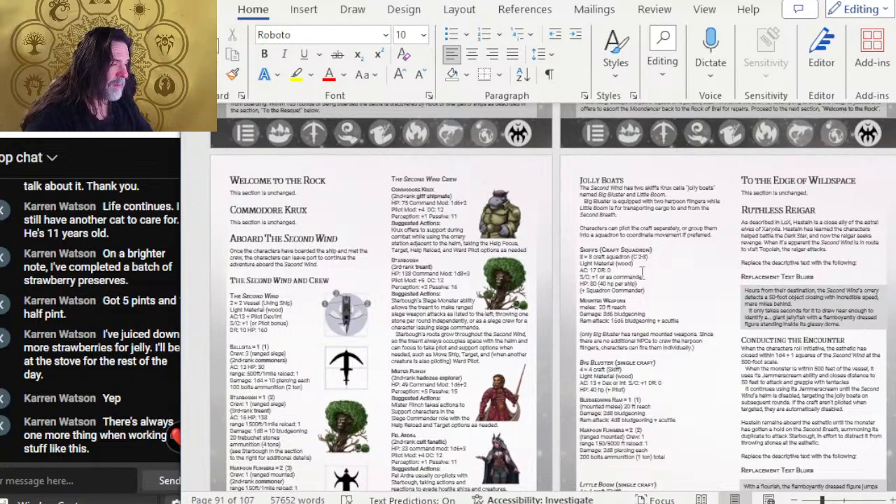
Examine the Jolly Boats page, reading the skiff squadron statistics and the space beside them in relation to the page top
left_click(652, 280)
scroll(653, 280, "up", 4)
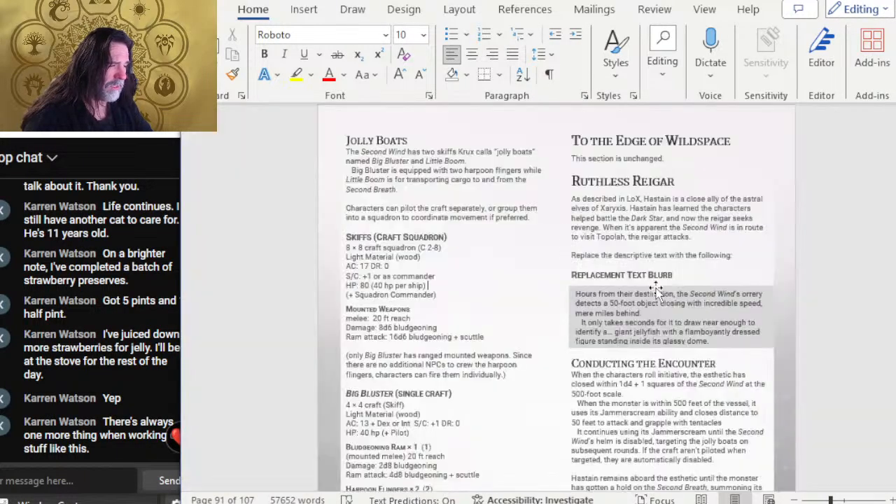
scroll(415, 263, "up", 2)
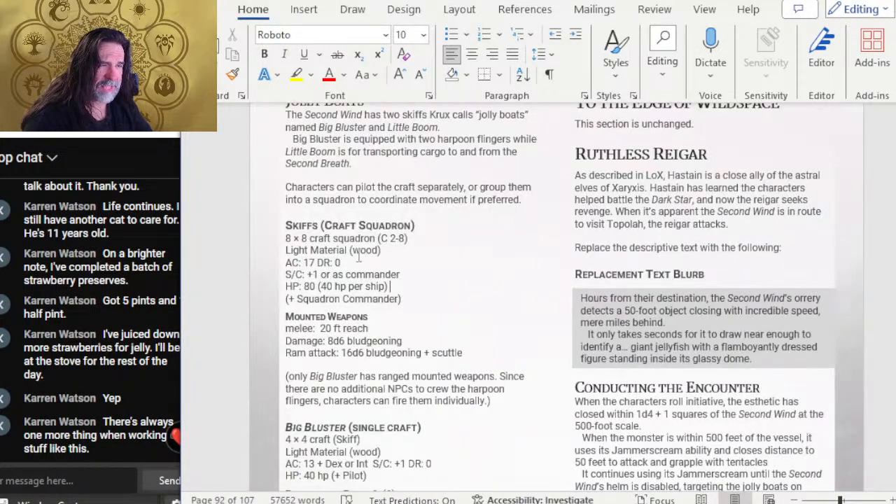
scroll(365, 234, "up", 2)
scroll(385, 245, "down", 3)
scroll(399, 256, "up", 5)
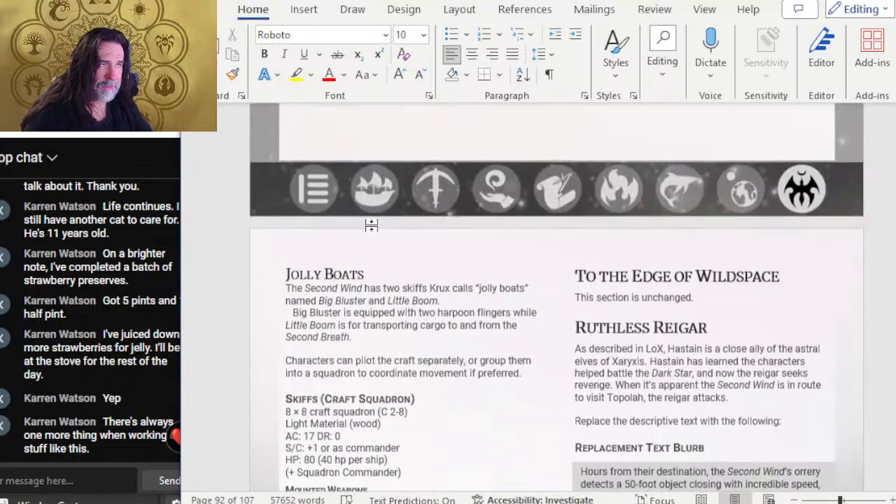
left_click(409, 263)
scroll(392, 260, "down", 3)
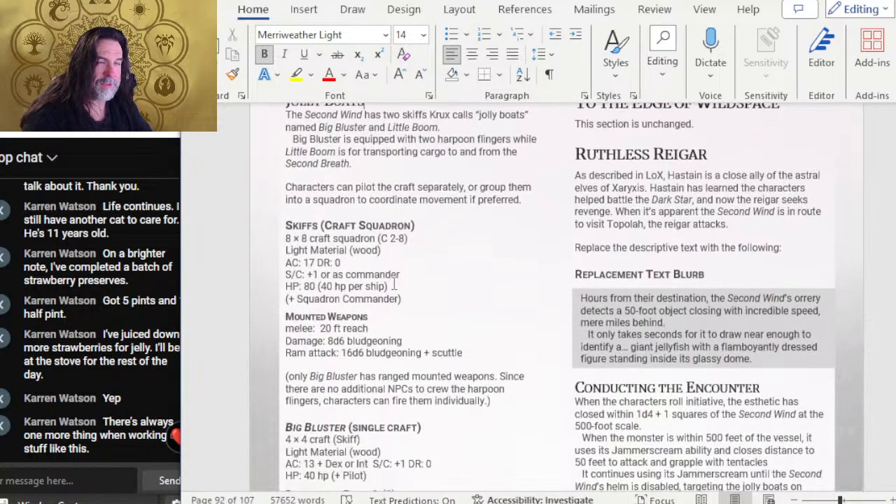
left_click(379, 261)
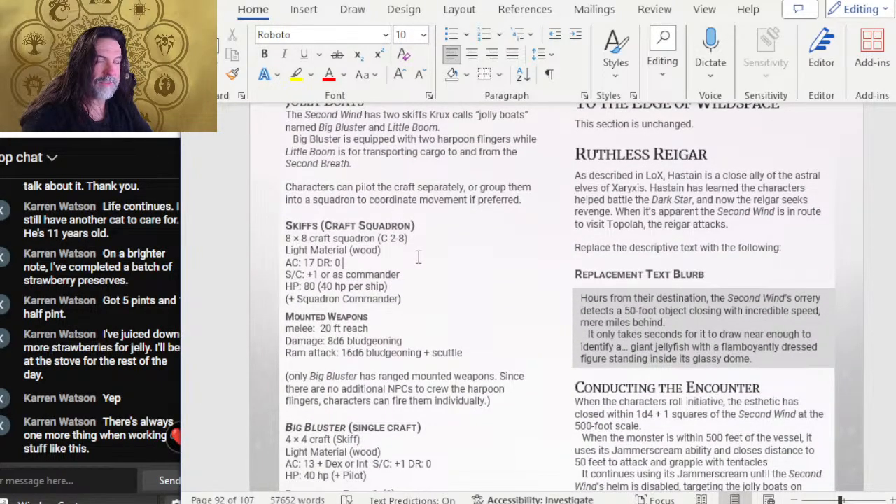
Switch to the Photoshop page file, collapse the 91 layer group, and hide it
key("alt+Tab")
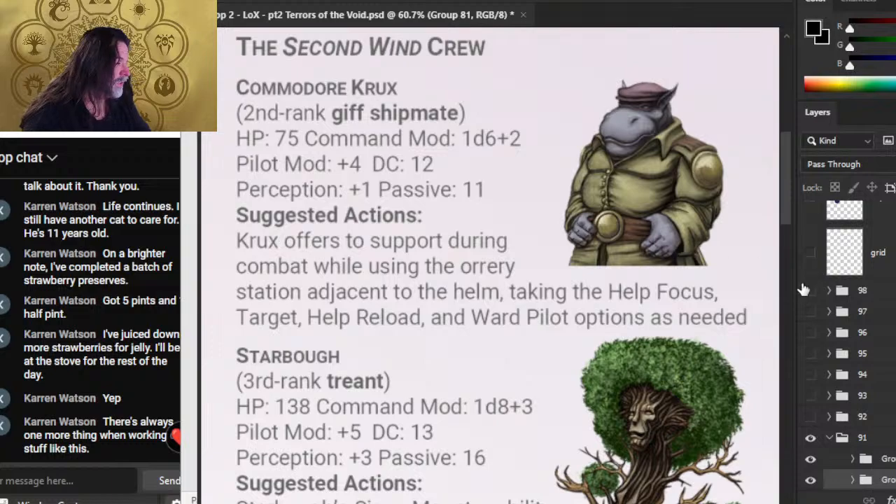
scroll(884, 427, "down", 3)
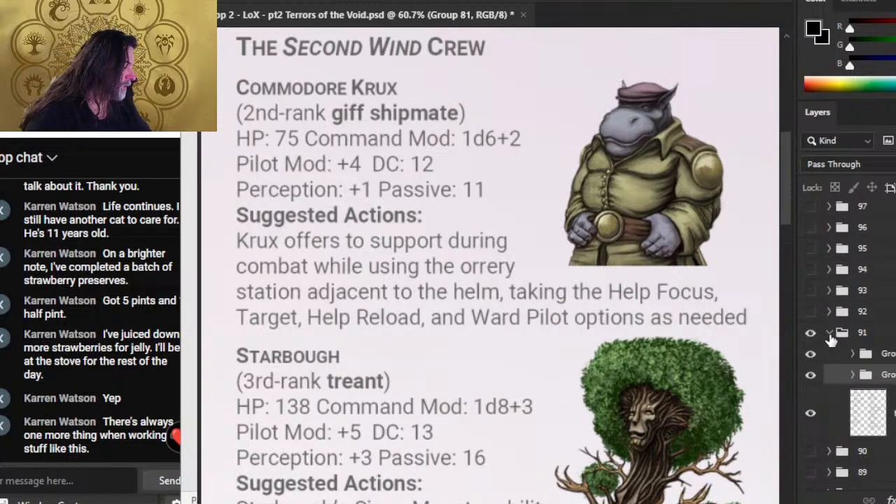
left_click(829, 334)
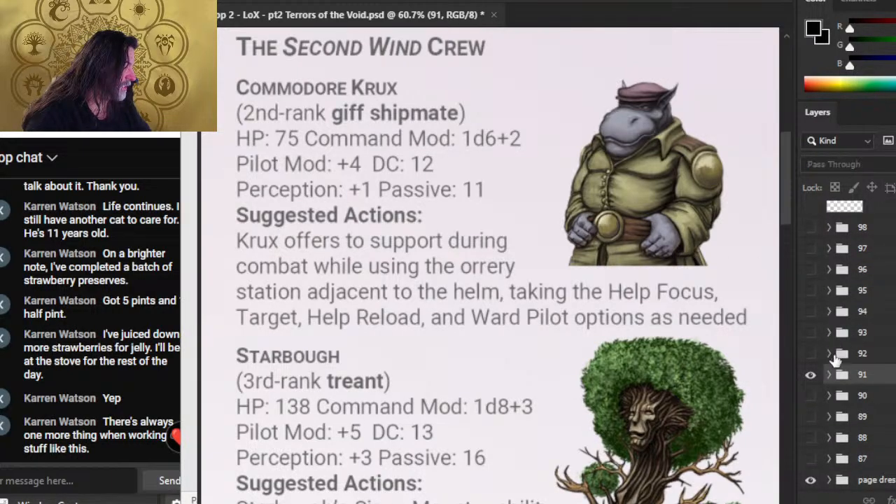
left_click(810, 375)
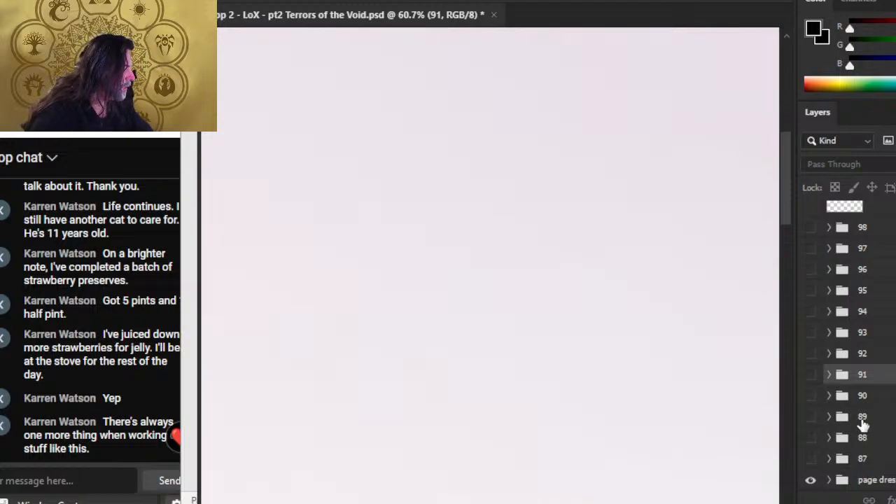
left_click(811, 375)
left_click(811, 375)
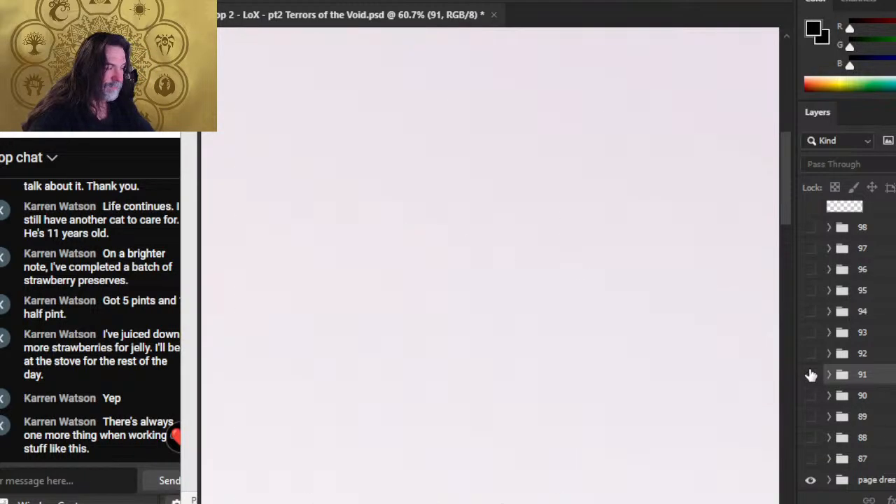
View the whole page and preview the page groups from 92 to 98 one at a time
left_click(810, 359)
left_click(810, 359)
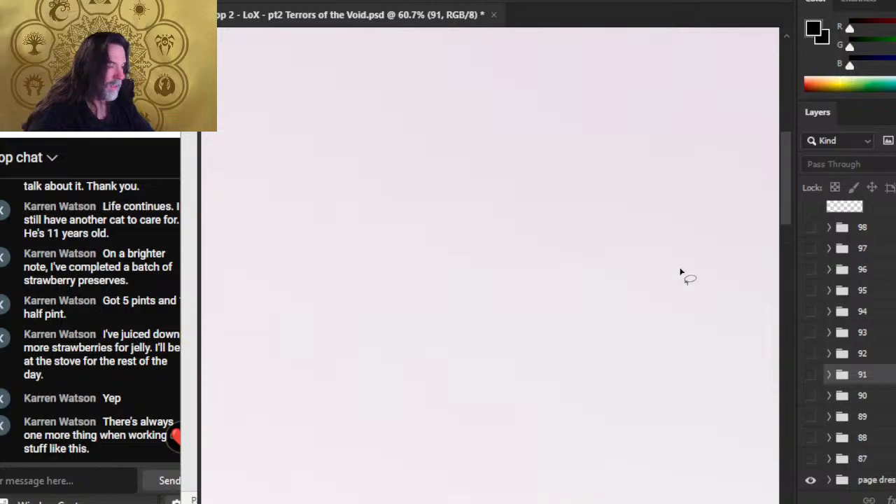
scroll(681, 272, "down", 4)
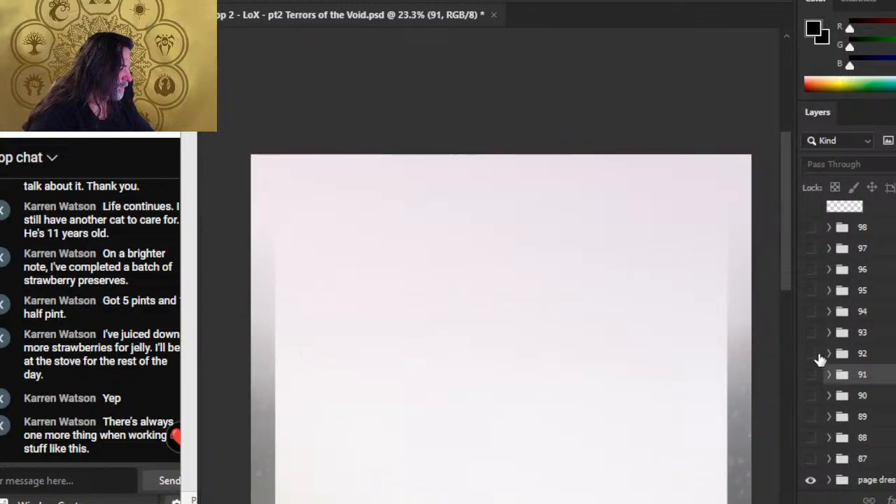
left_click(811, 354)
scroll(553, 358, "down", 2)
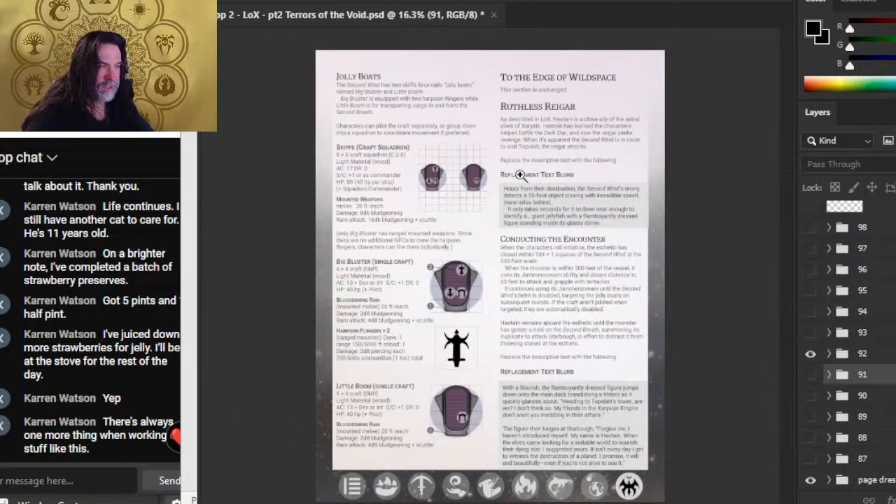
left_click(810, 353)
left_click(811, 333)
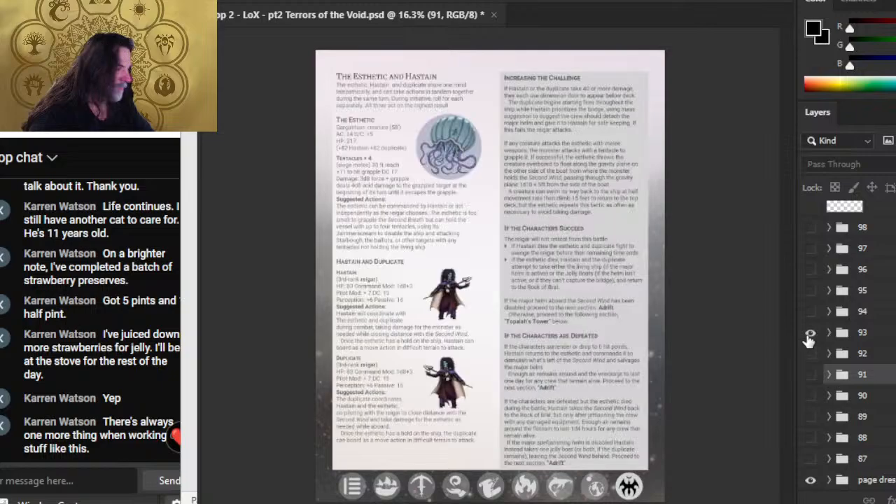
left_click(811, 334)
left_click(811, 311)
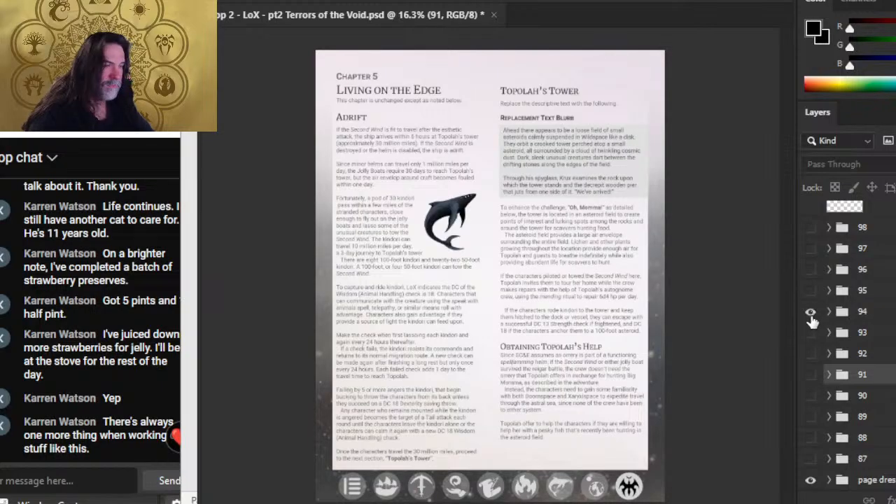
left_click(811, 311)
left_click(810, 298)
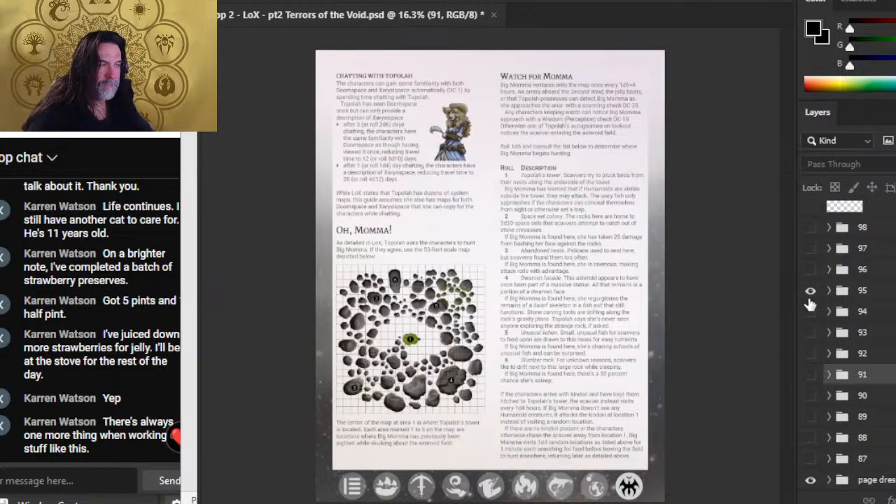
left_click(811, 291)
left_click(811, 280)
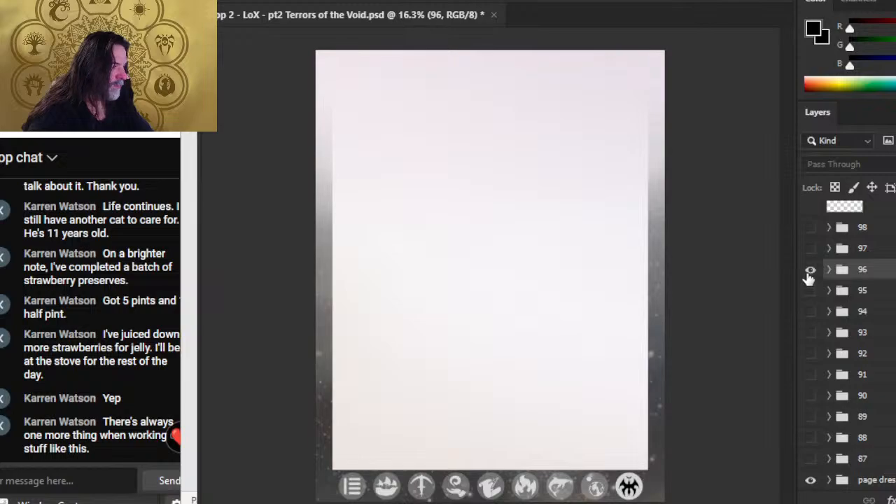
left_click(809, 272)
left_click(809, 271)
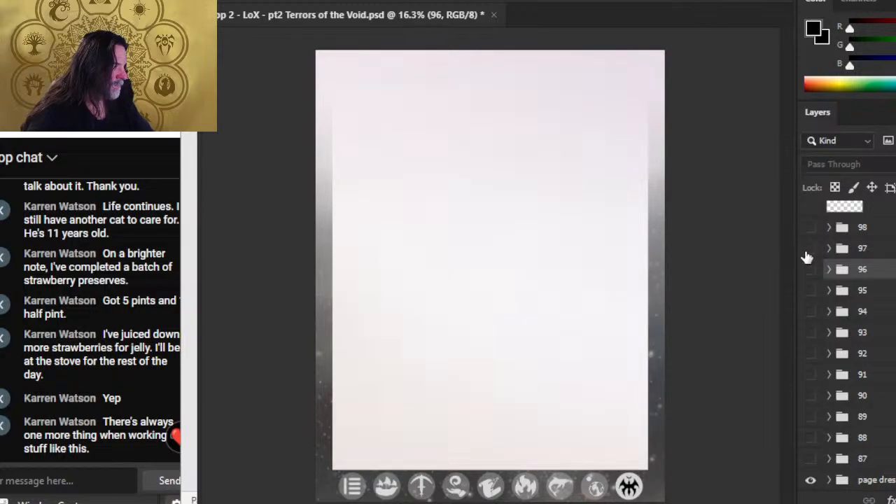
left_click(810, 250)
left_click(810, 250)
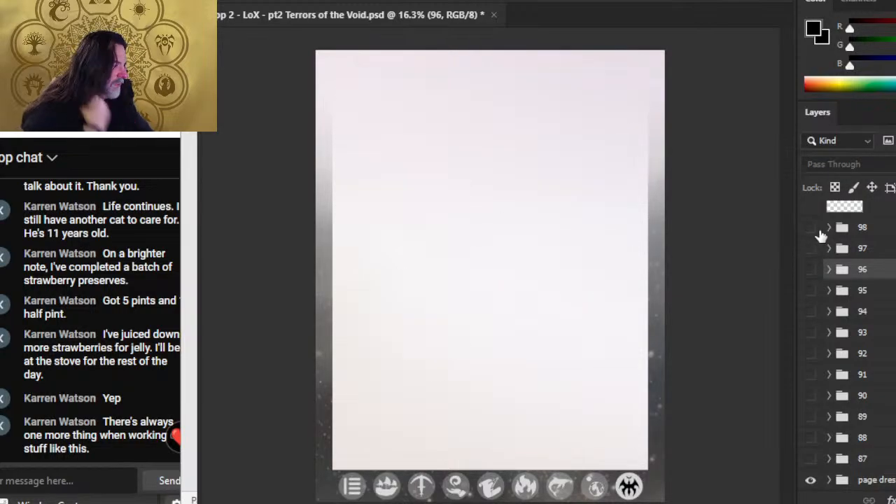
left_click(810, 229)
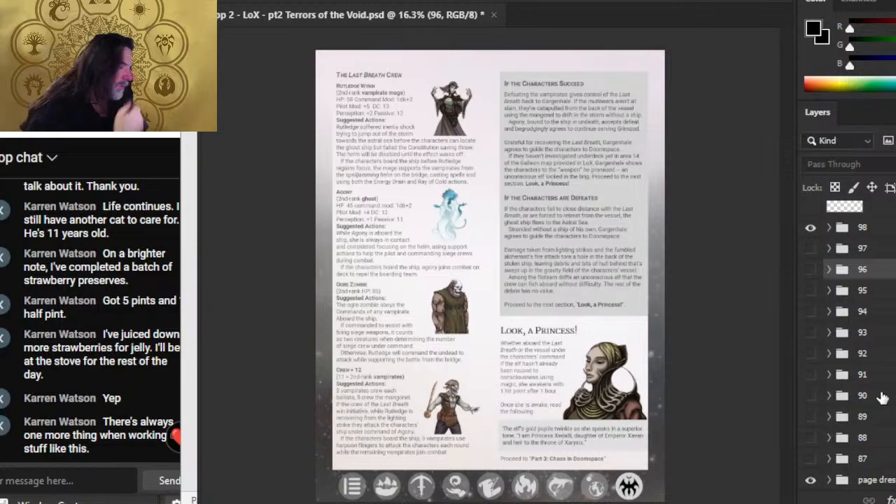
Show only page group 92 and expand it to list its Jolly Boats artwork layers
left_click(810, 354)
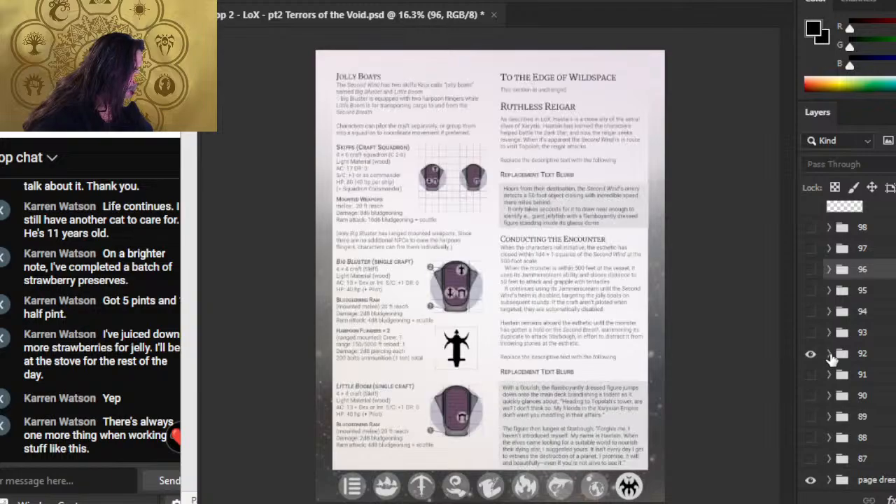
left_click(830, 354)
scroll(872, 329, "down", 3)
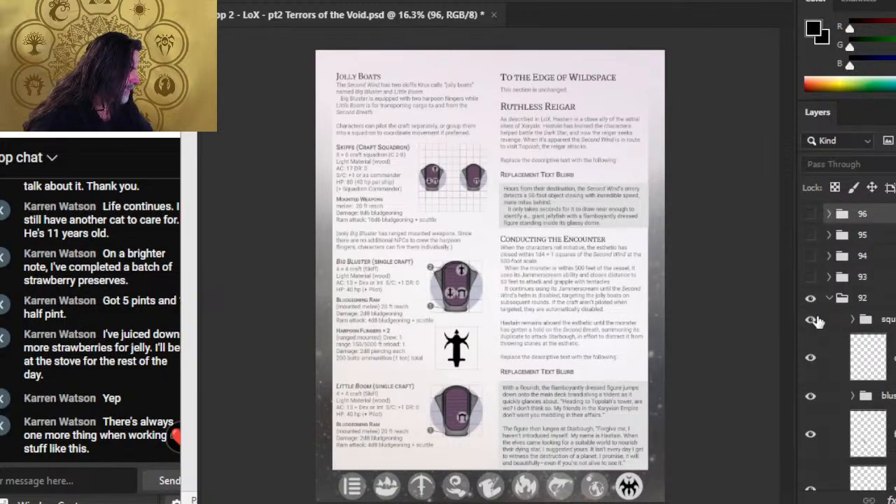
left_click(811, 301)
left_click(811, 301)
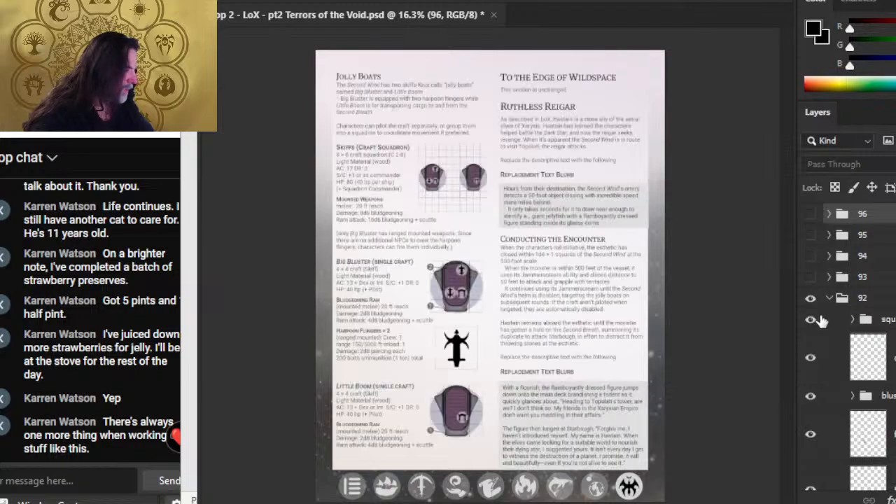
left_click(811, 320)
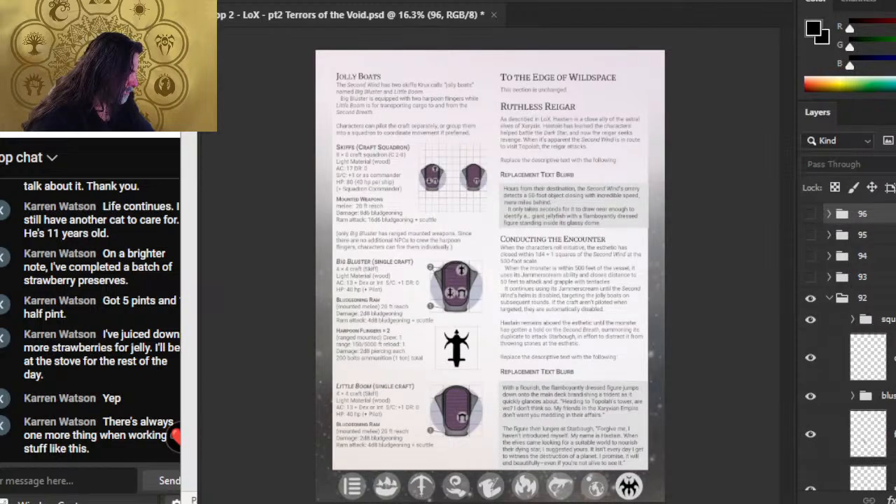
Group the page 92 artwork layers from the squad group down to the last boat group, leaving the page text layer out
left_click(884, 320)
scroll(862, 350, "down", 5)
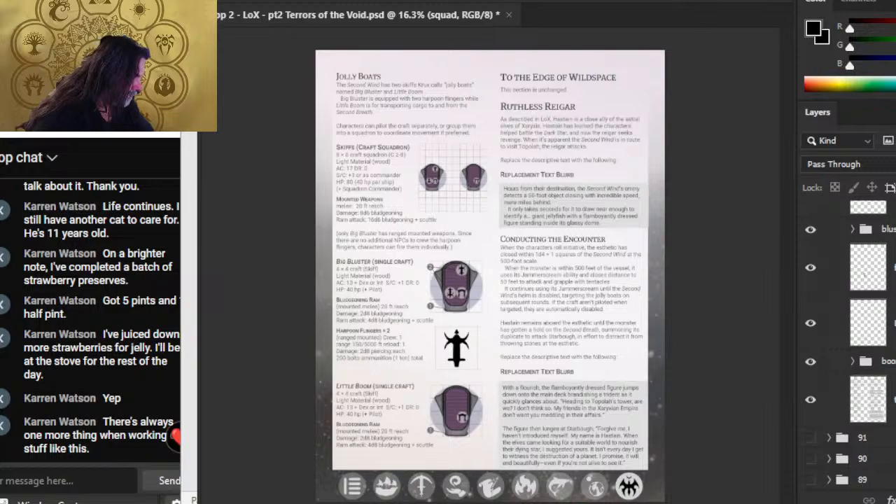
left_click(883, 361, "shift")
key("ctrl+g")
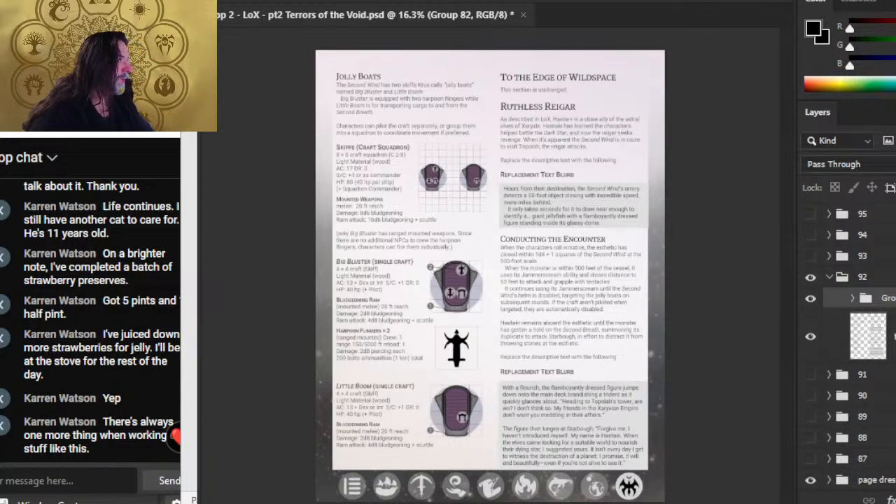
Duplicate the artwork group into a new document and merge it into a single layer
key("ctrl+alt+j")
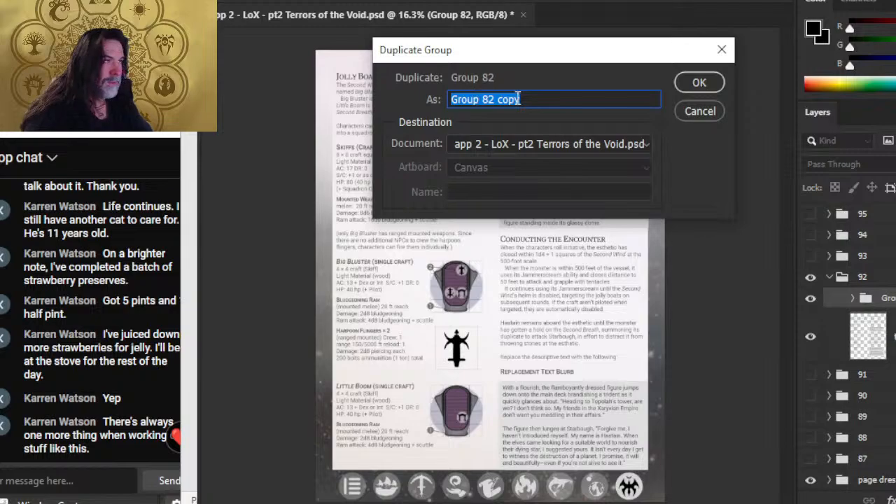
left_click(579, 144)
left_click(554, 173)
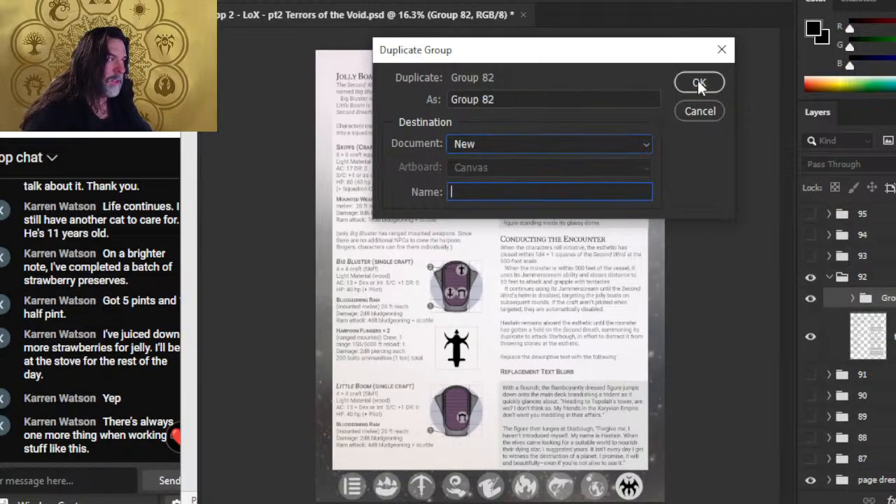
left_click(700, 82)
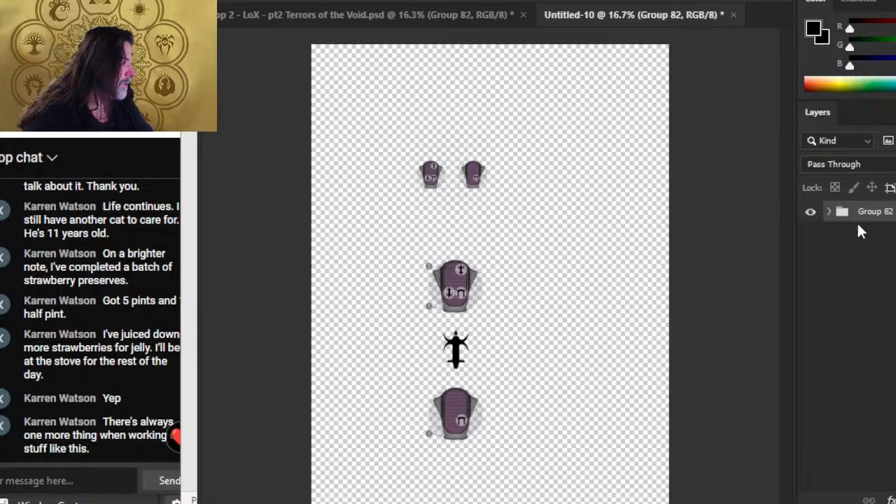
right_click(865, 223)
left_click(881, 485)
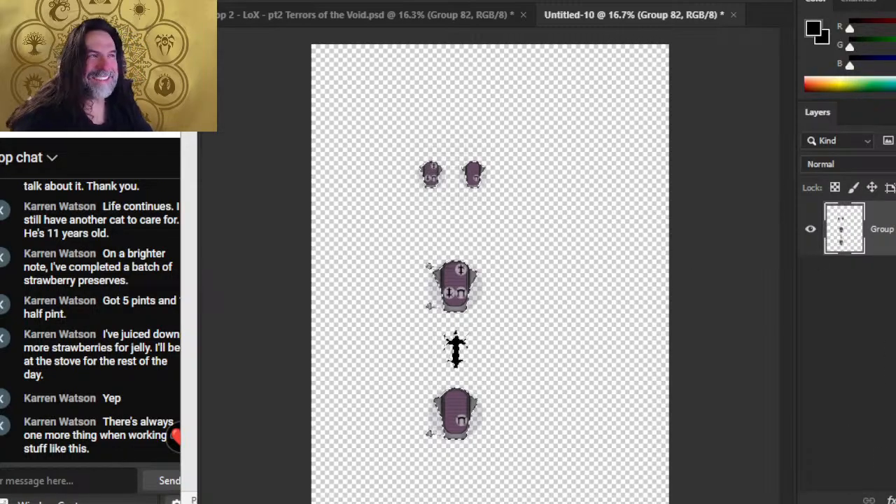
left_click(293, 2)
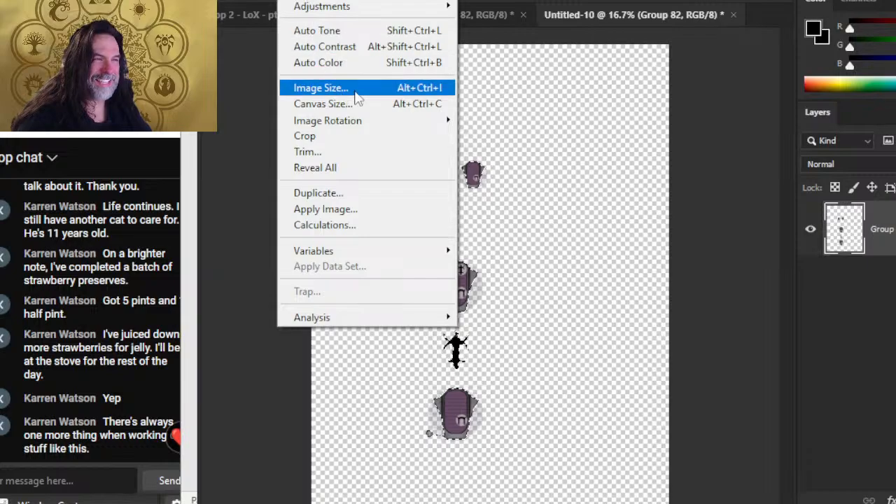
left_click(323, 104)
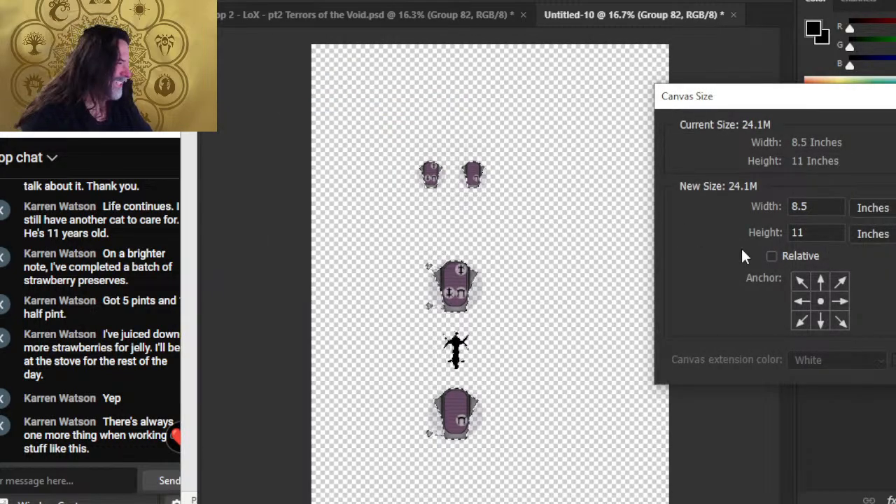
key("Escape")
Crop the canvas to the selected boat and harpoon artwork, and clear the selection
left_click(293, 1)
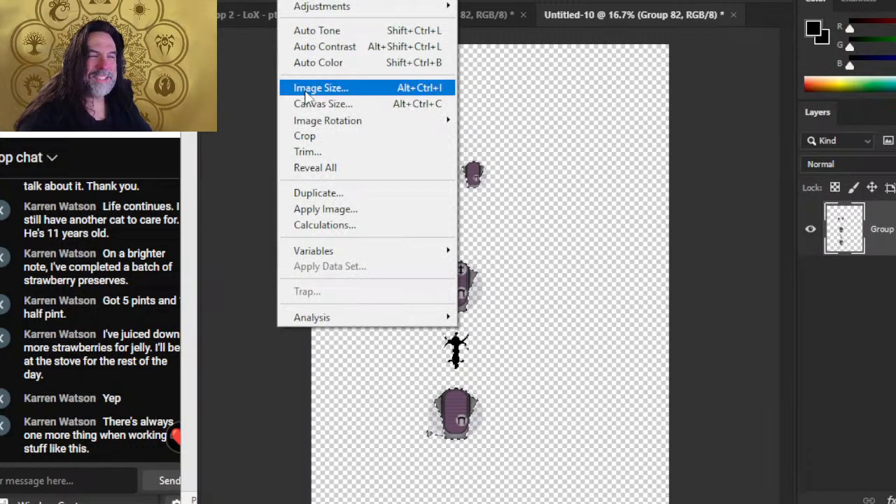
left_click(312, 136)
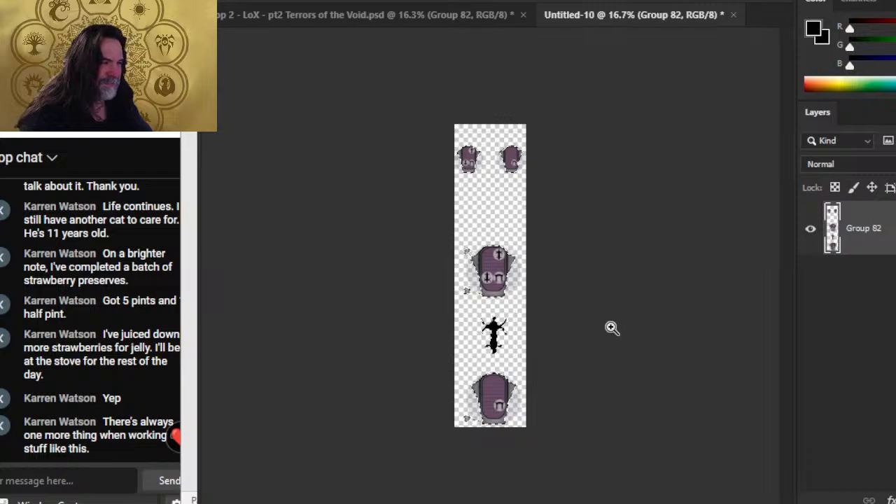
key("l")
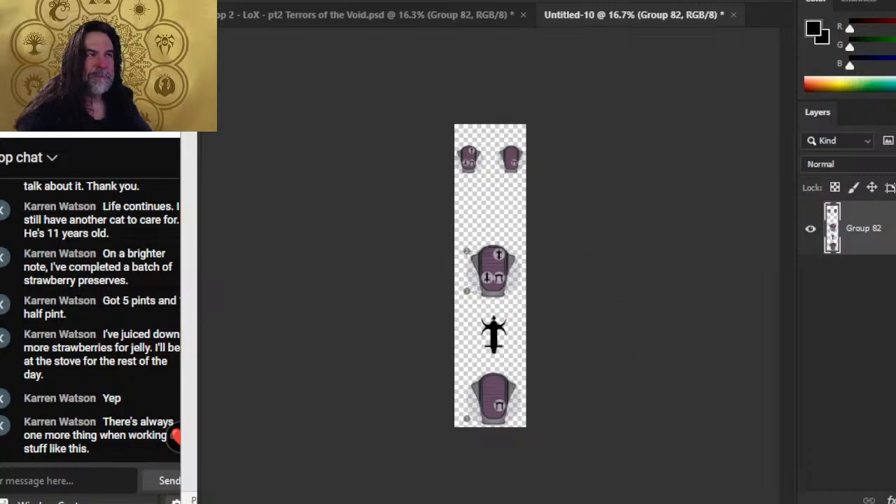
Enter a new canvas size of 1.7 inches wide by 7.7 inches high for the boat artwork document
left_click(293, 2)
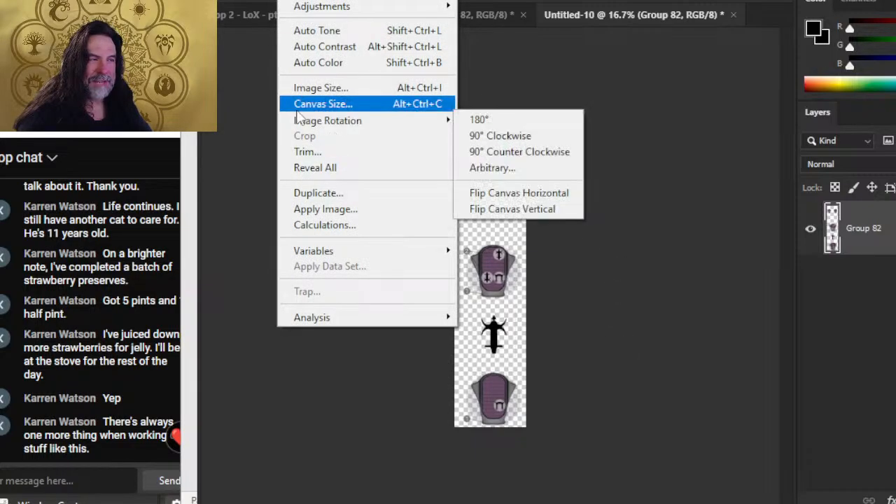
left_click(297, 110)
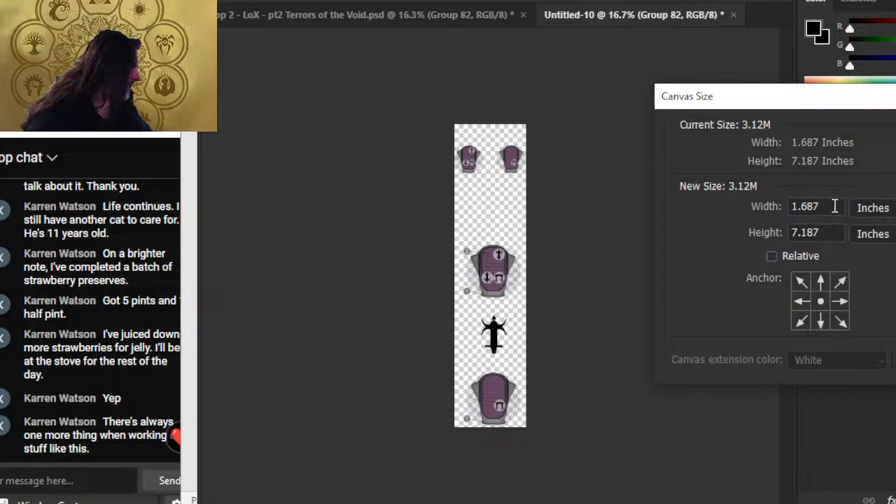
left_click(834, 207)
key("BackSpace")
key("BackSpace")
key("BackSpace")
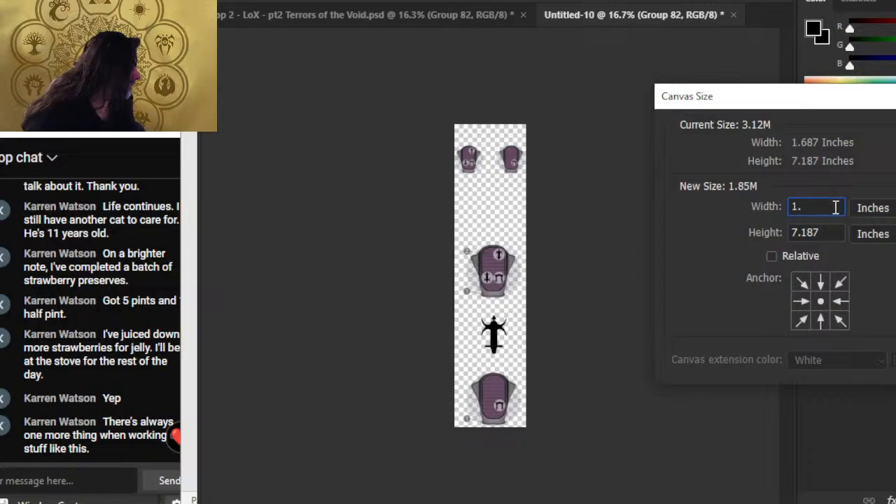
type("7")
key("Tab")
key("Right")
key("BackSpace")
key("BackSpace")
key("BackSpace")
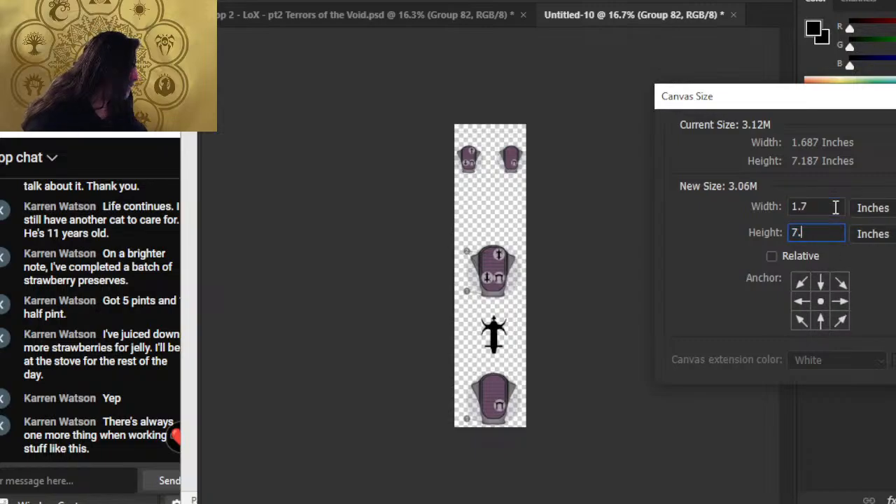
type("7")
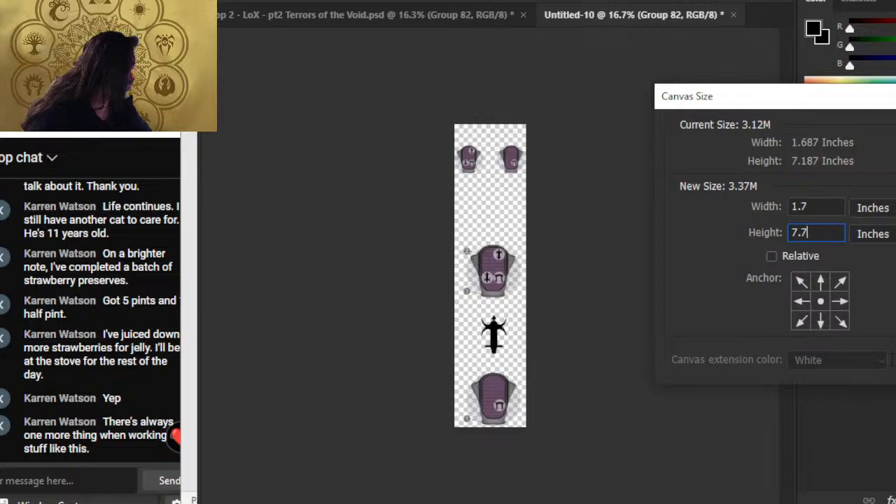
Capture a screen snip of the new width and height values for reference, and apply the canvas size
key("Return")
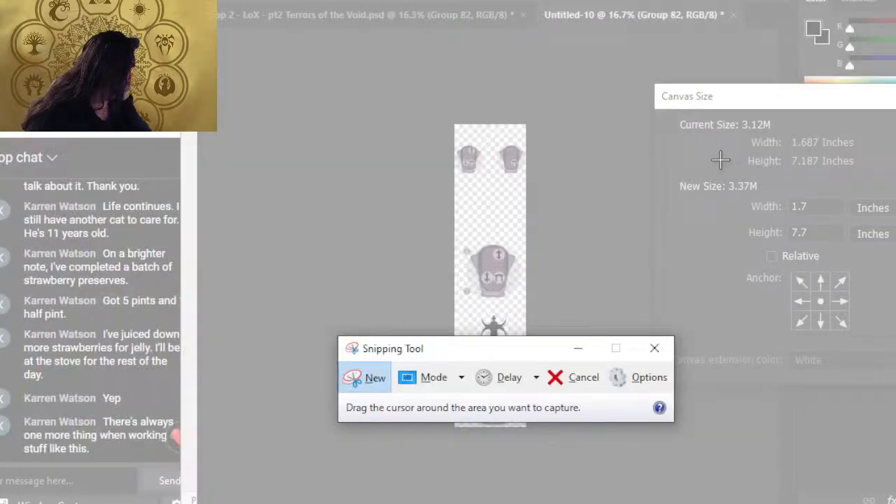
left_click_drag(745, 186, 815, 313)
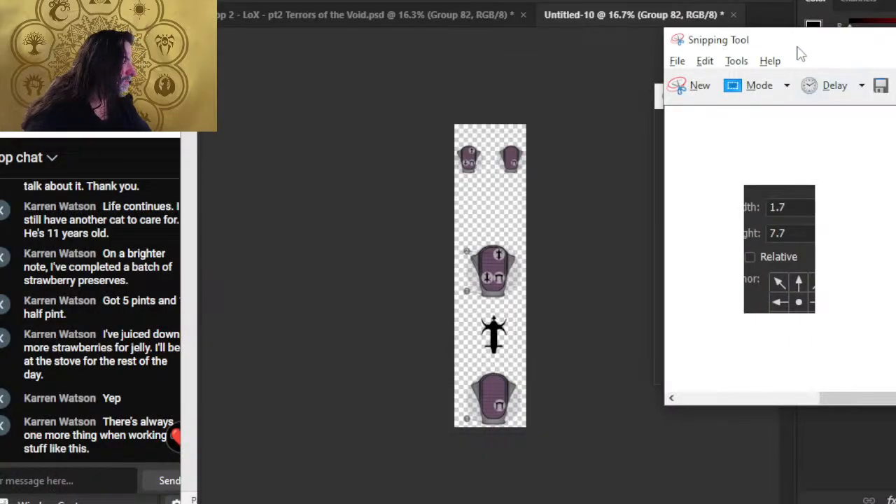
left_click_drag(797, 47, 895, 160)
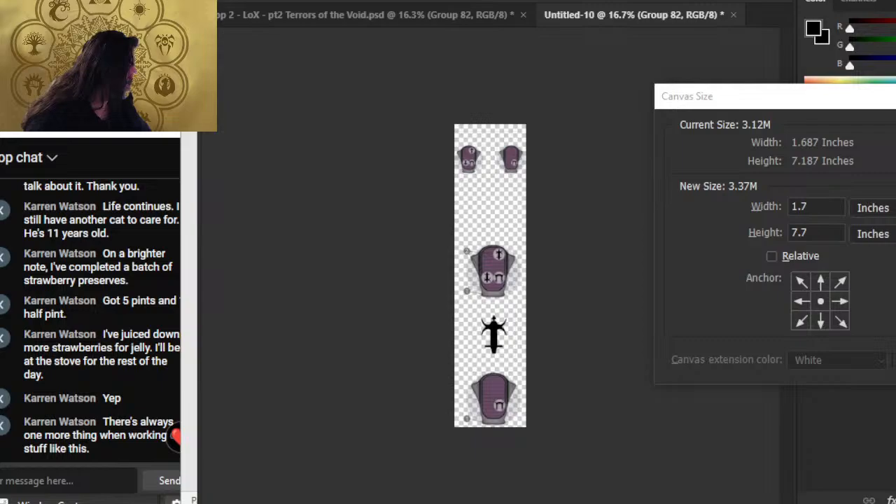
key("alt+Tab")
key("Return")
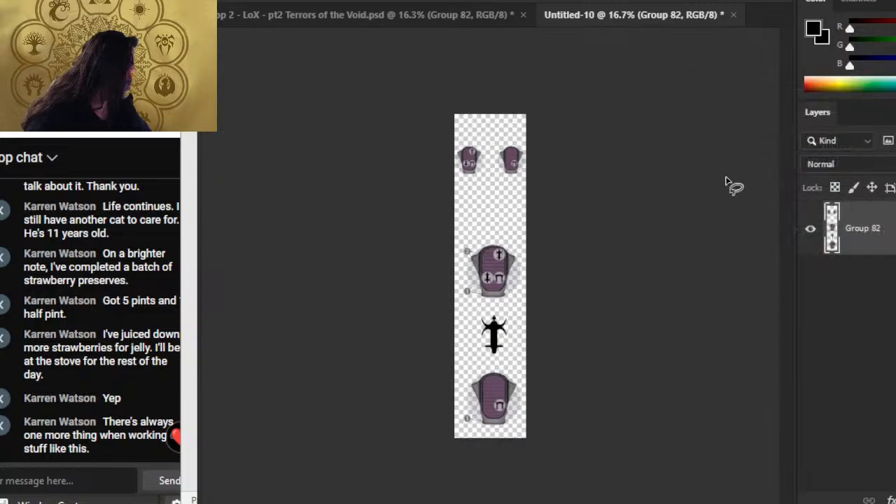
Save a copy of the boat artwork on the computer as a PNG file named "92 left"
key("alt+f")
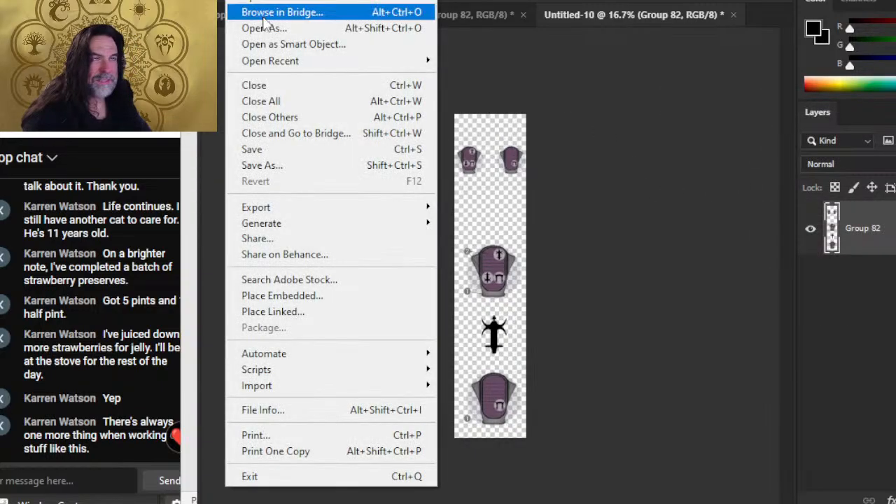
left_click(300, 170)
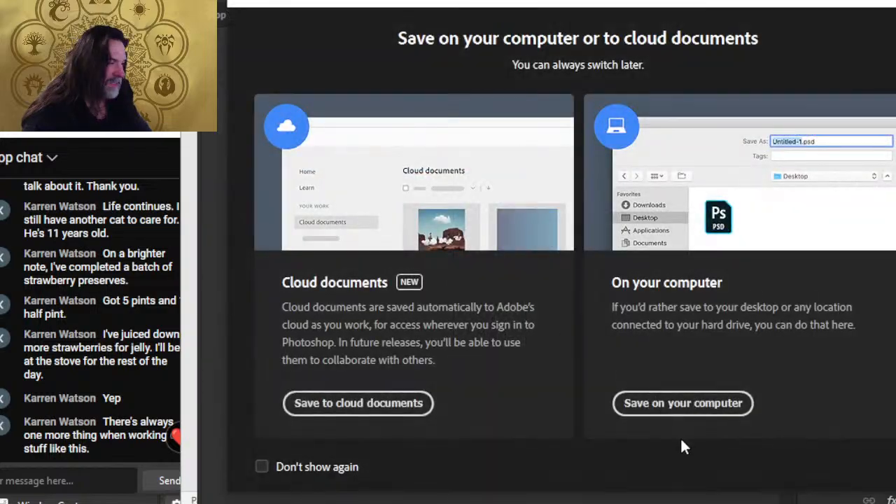
left_click(680, 405)
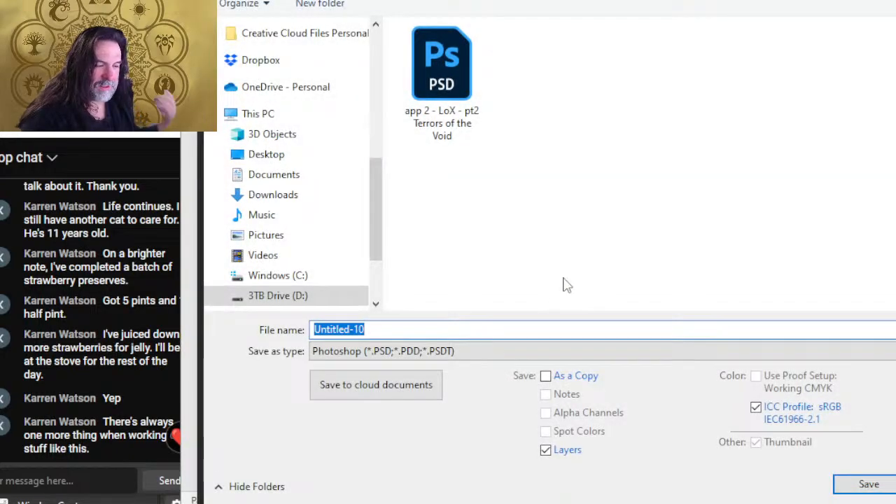
left_click(415, 354)
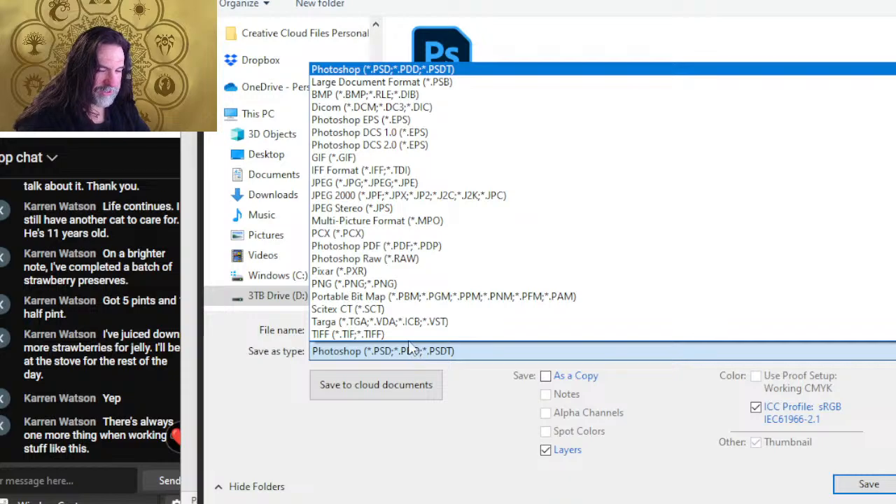
left_click(397, 288)
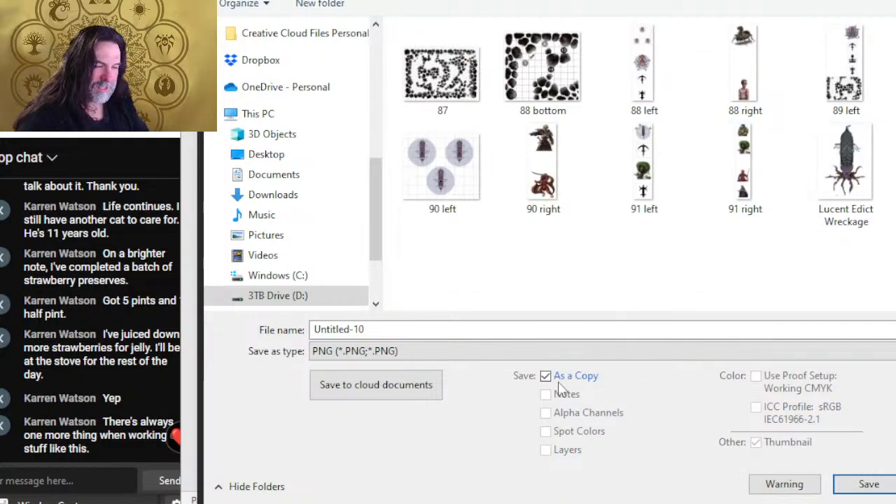
double_click(397, 329)
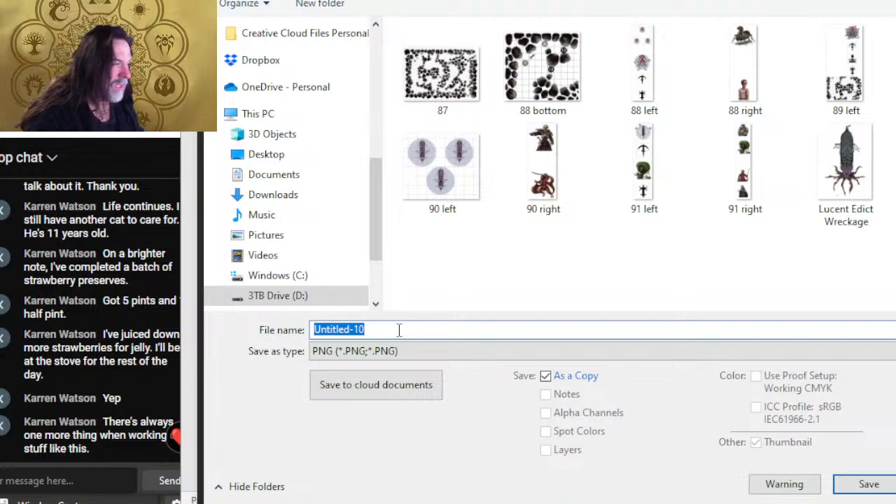
type("92 left")
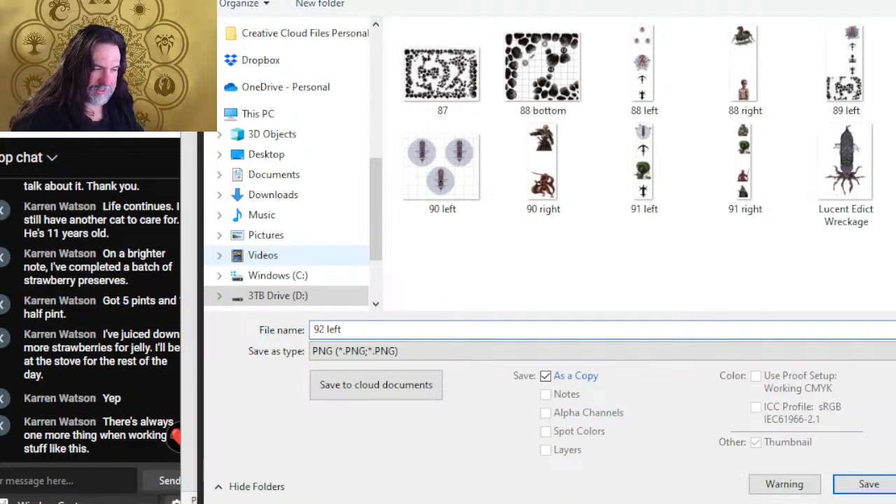
key("Return")
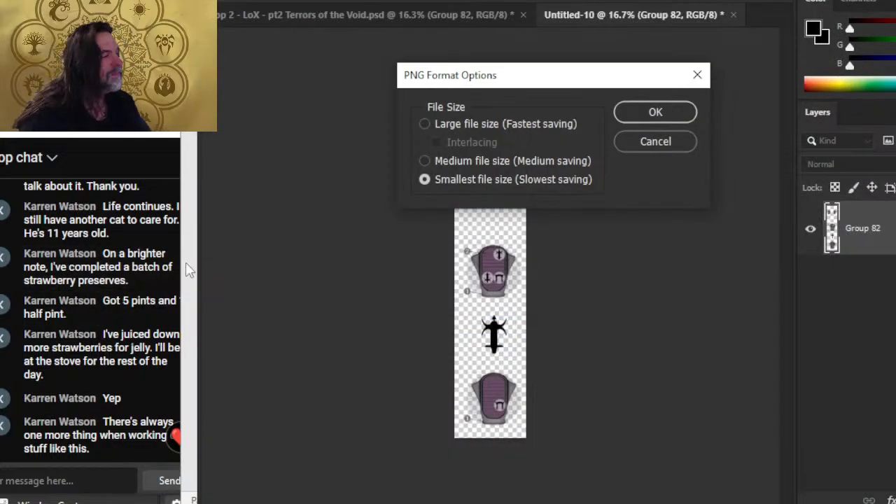
left_click(652, 112)
Switch to the SCE Layout Word document and draw a rectangle about 1.42" wide and 2.38" high beside the Big Bluster stats on page 92
key("alt+Tab")
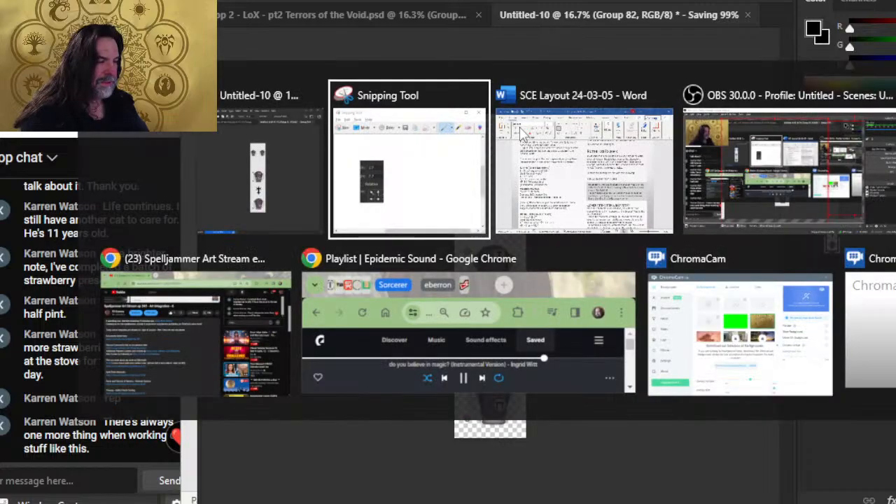
left_click(553, 210)
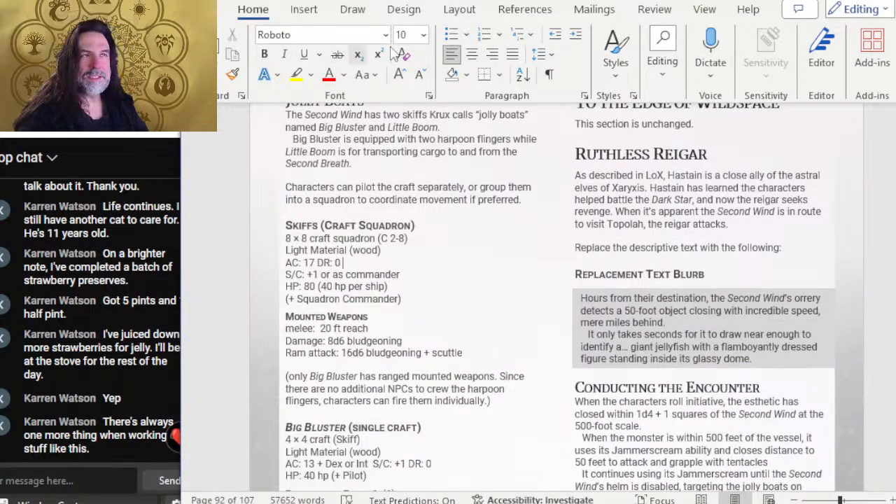
scroll(459, 199, "down", 5)
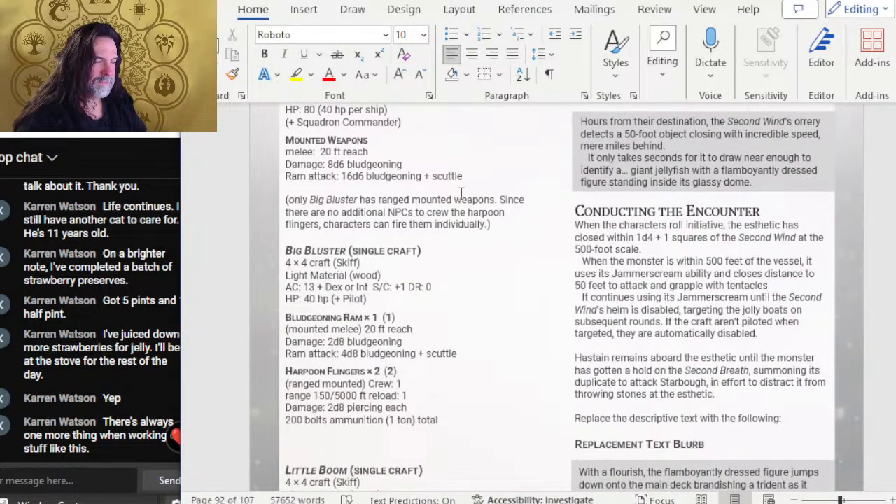
scroll(461, 194, "down", 7)
scroll(461, 194, "up", 4)
left_click(305, 9)
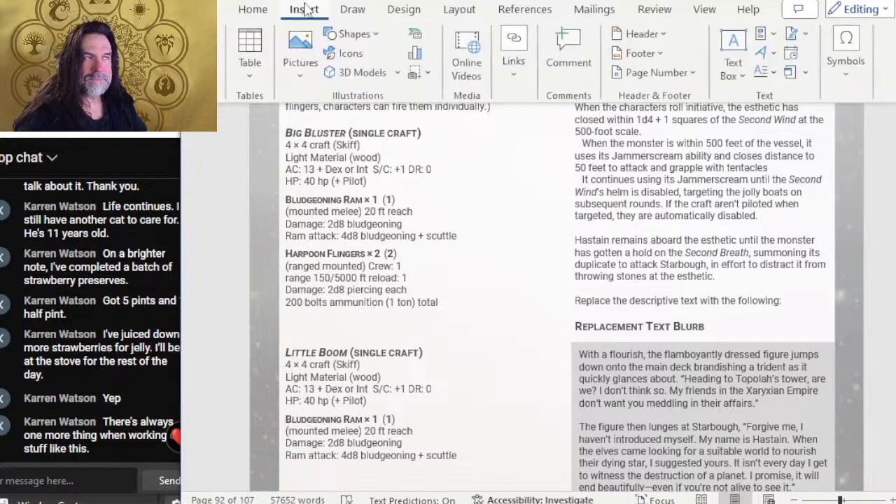
left_click(352, 34)
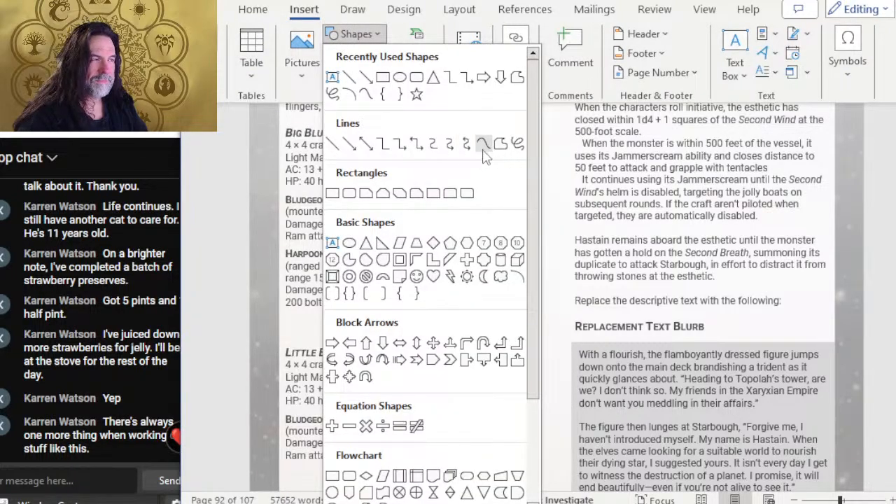
left_click(381, 77)
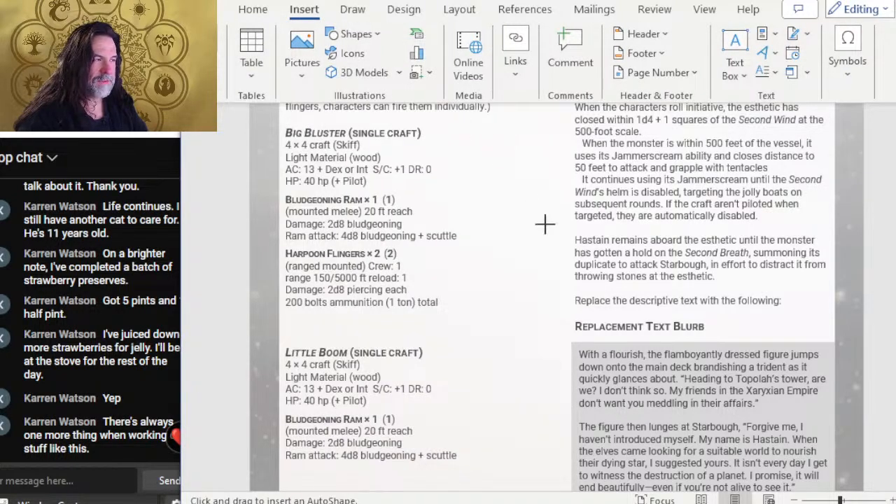
left_click_drag(458, 129, 562, 301)
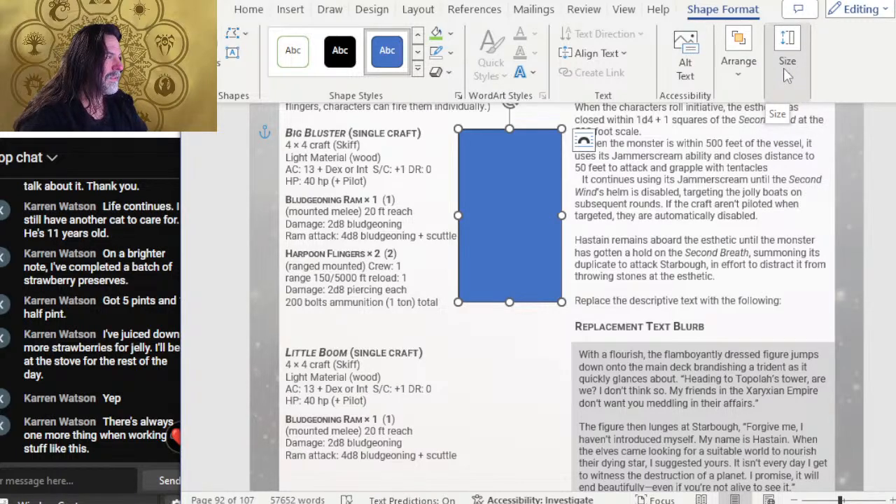
Set the rectangle's height to 7.7" and its width to 1.7"
left_click(786, 72)
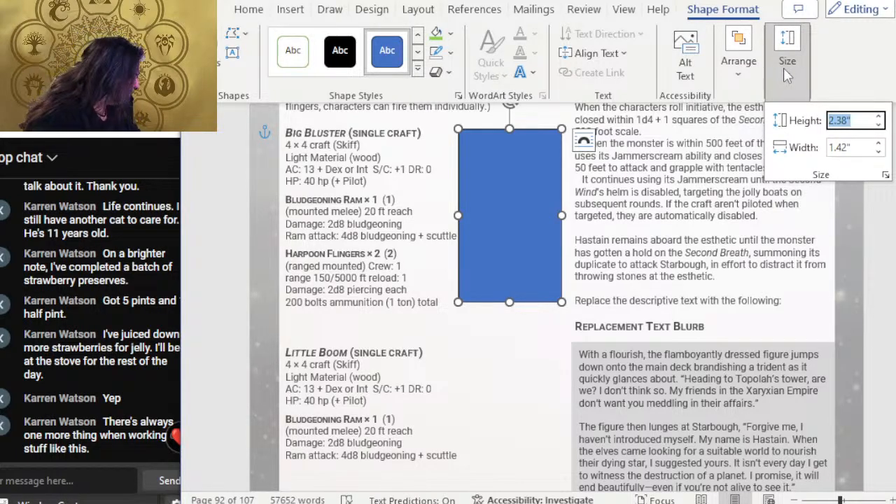
type("7.7")
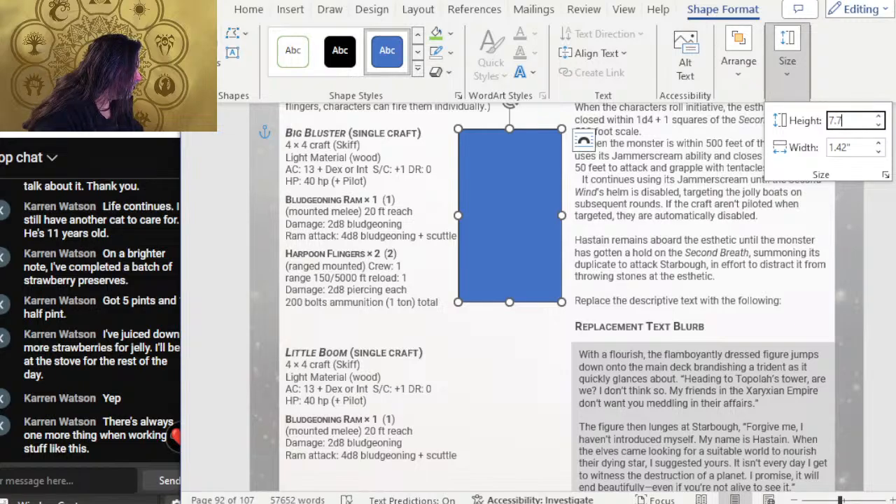
key("Tab")
type("1")
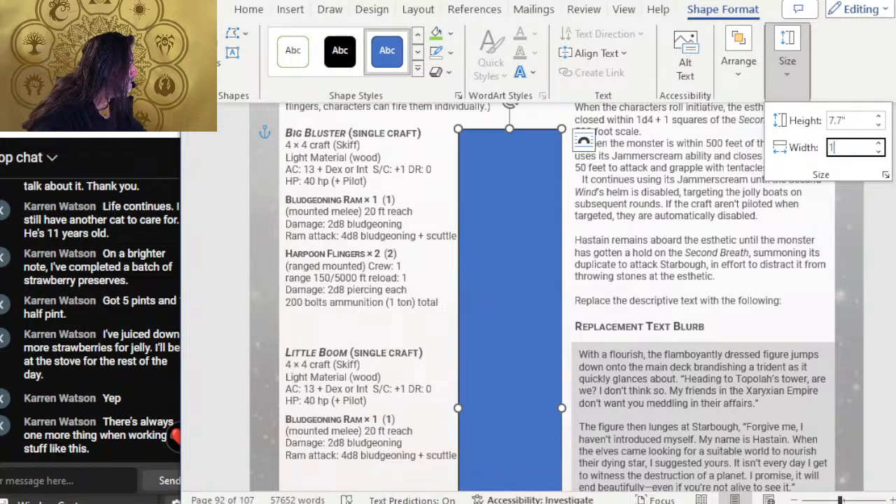
key("Return")
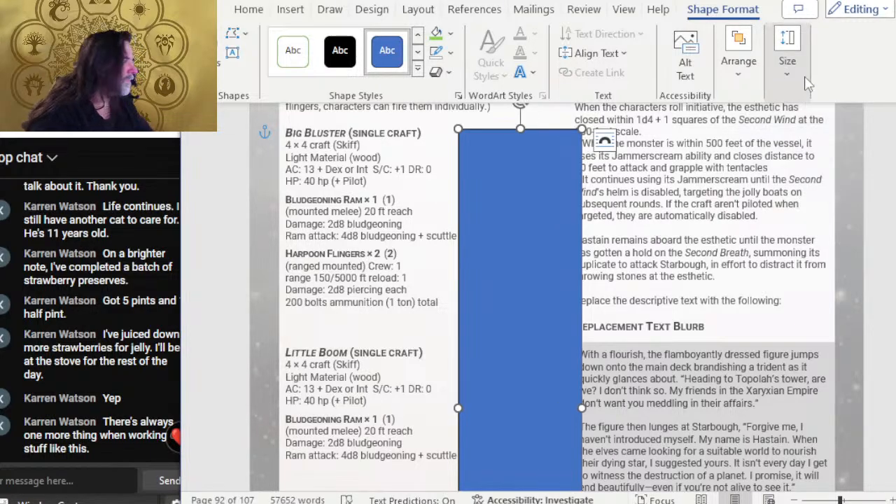
Remove the outline from the blue rectangle
right_click(530, 163)
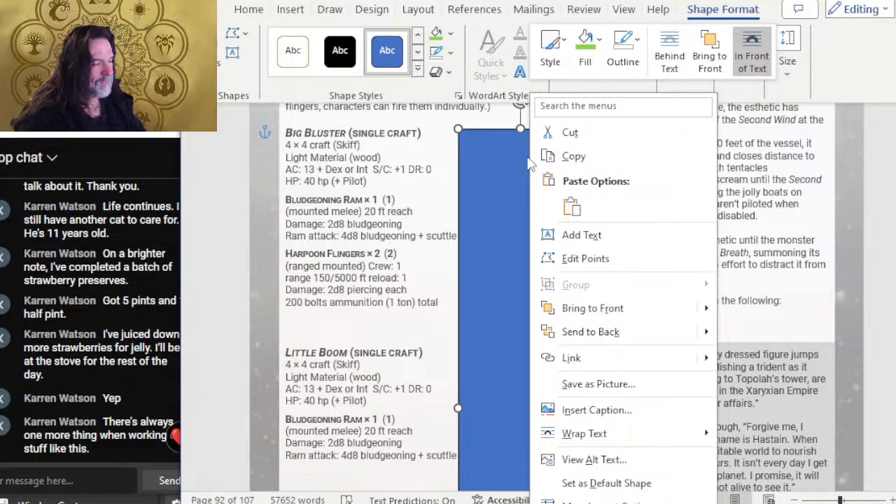
left_click(623, 47)
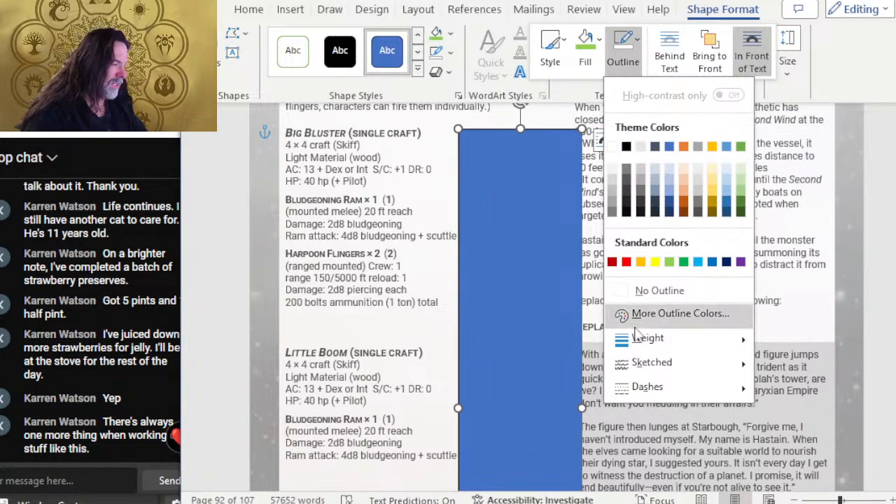
left_click(648, 291)
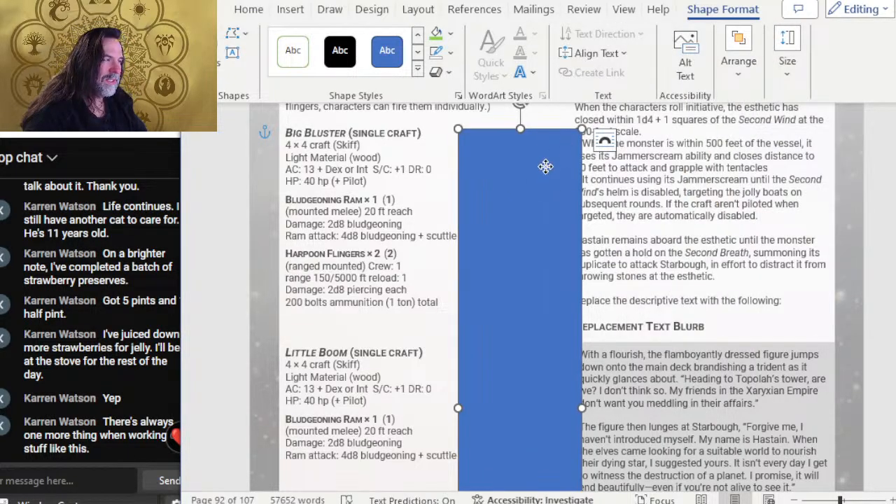
Fill the rectangle with the "92 left" picture from the Part 2 terror folder
right_click(546, 166)
left_click(603, 43)
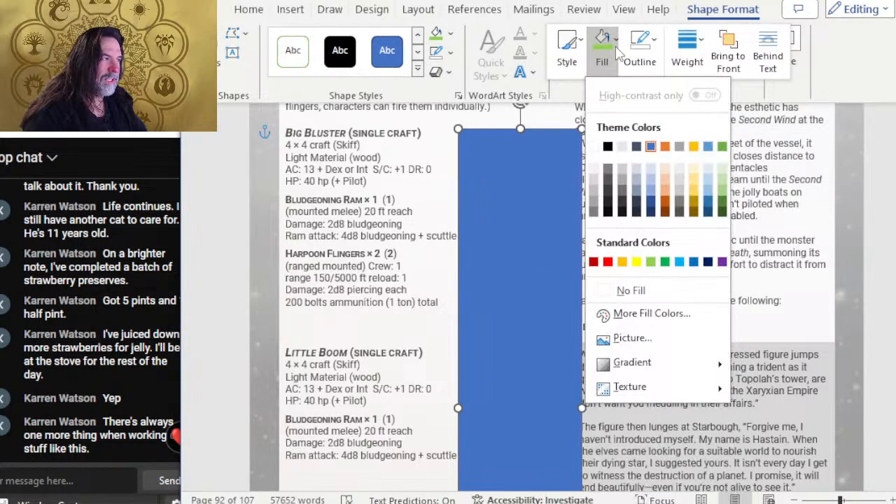
left_click(630, 339)
left_click(483, 191)
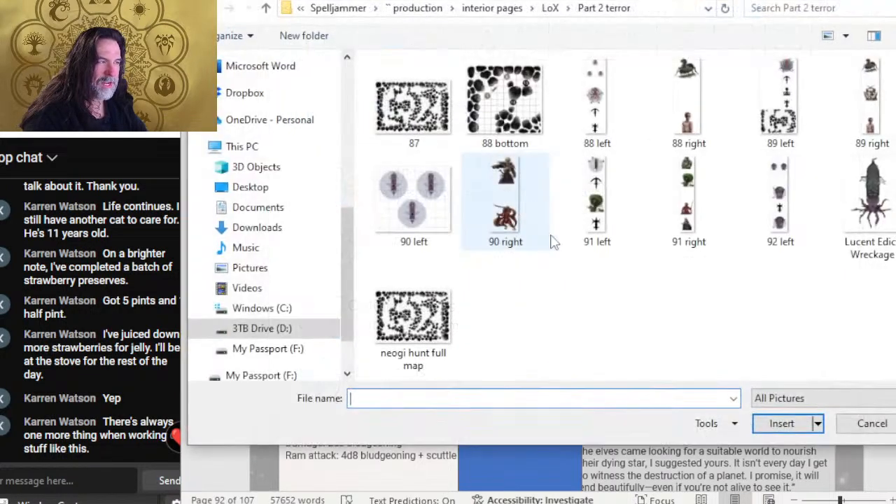
double_click(779, 203)
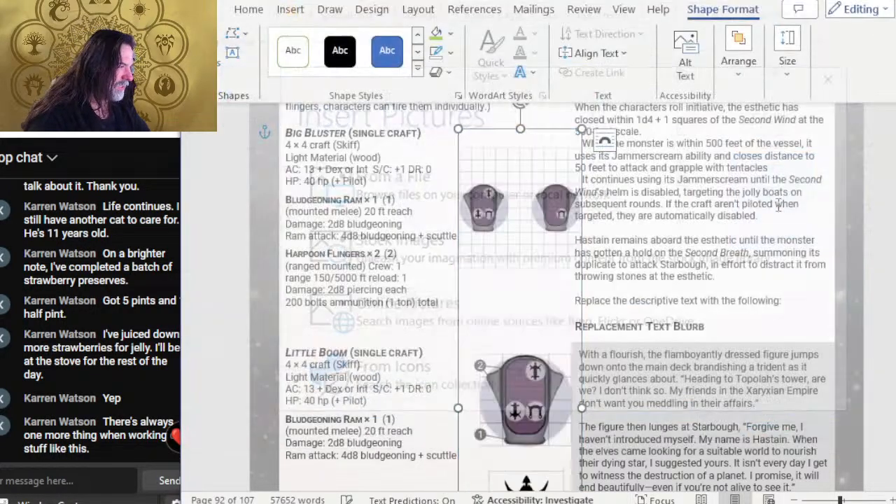
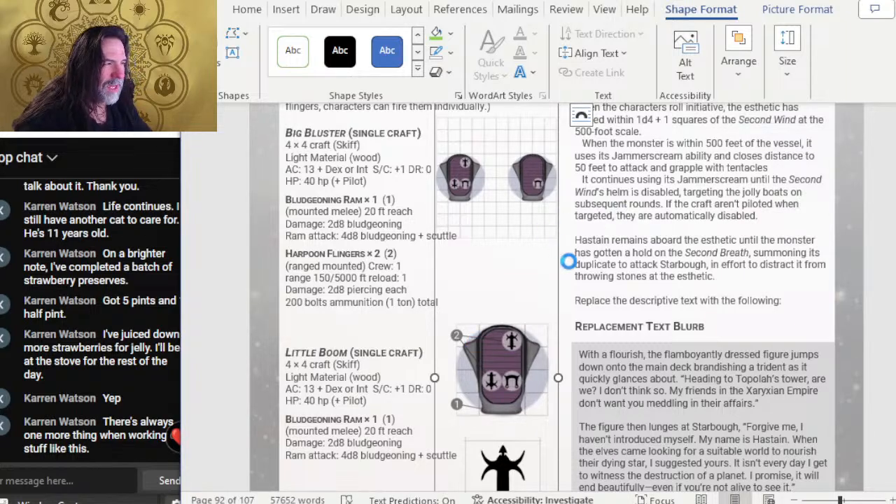
Move the picture-filled rectangle up beside the Skiffs (Craft Squadron) stats on page 92 and nudge it slightly left
scroll(581, 199, "up", 5)
scroll(581, 198, "down", 4)
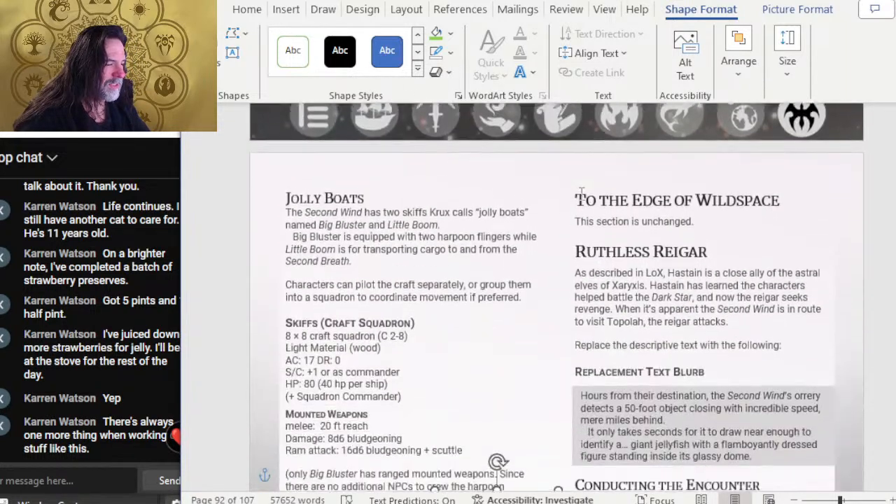
key("Up")
key("Up")
key("Up")
key("Up")
key("Up")
key("Up")
key("Up")
key("Up")
key("Up")
key("Up")
key("Up")
key("Up")
key("Up")
key("Up")
key("Up")
key("Up")
key("Up")
key("Up")
key("Up")
key("Up")
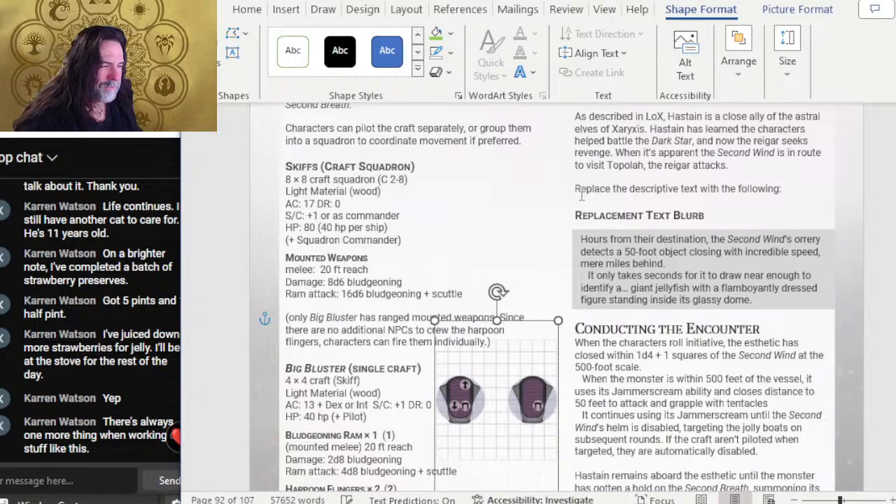
key("Up")
key("Up")
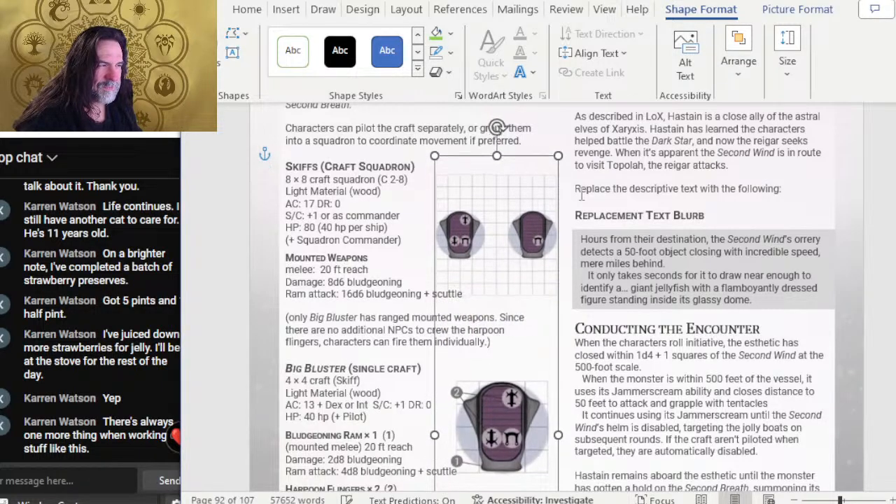
key("Up")
key("Up")
key("Up")
key("Up")
key("Up")
key("Up")
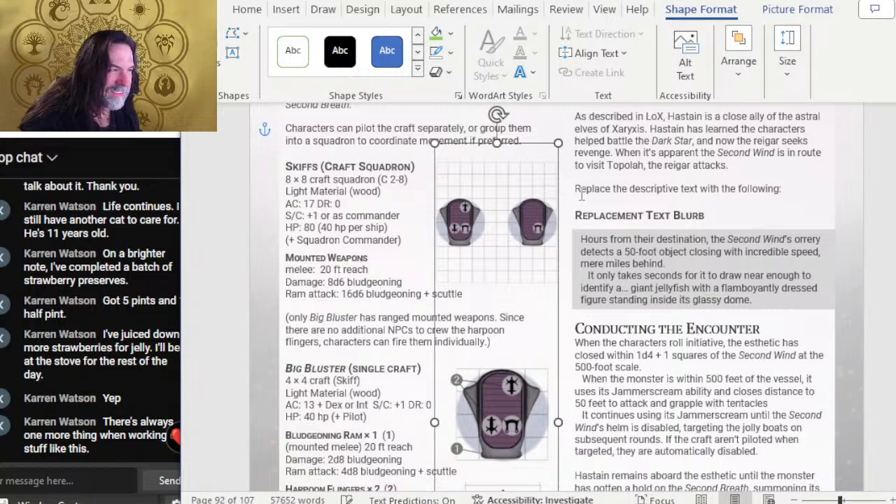
key("Left")
key("Left")
key("Left")
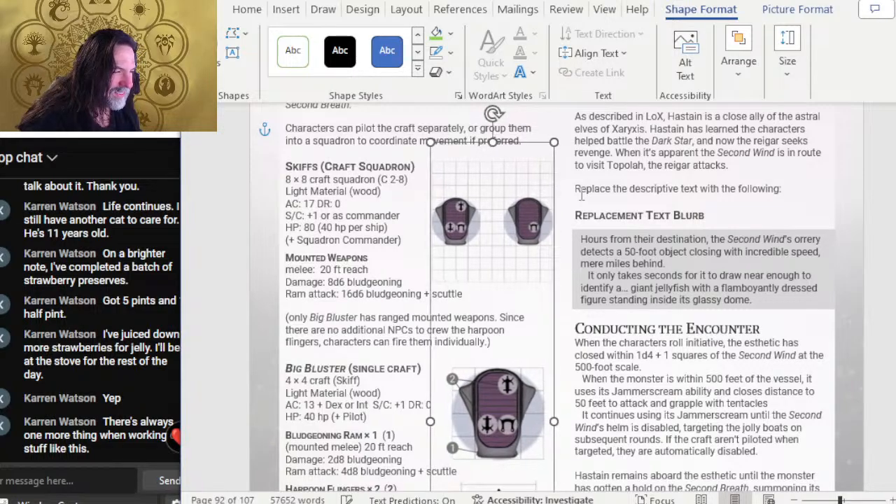
Switch to Photoshop and close the Untitled-10 document without saving it
key("alt+Tab")
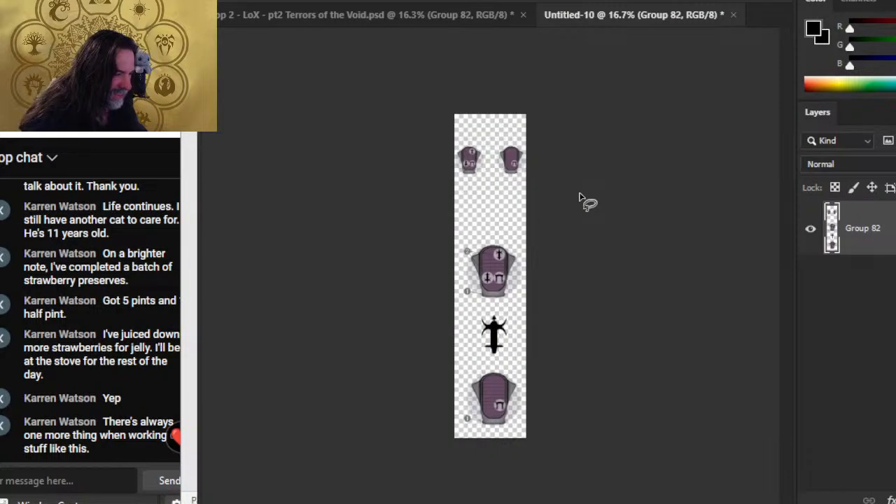
left_click(733, 15)
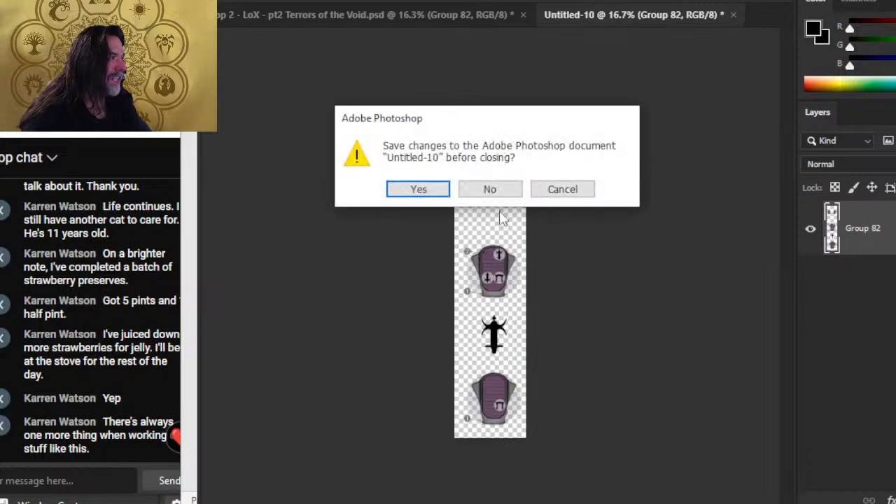
left_click(489, 189)
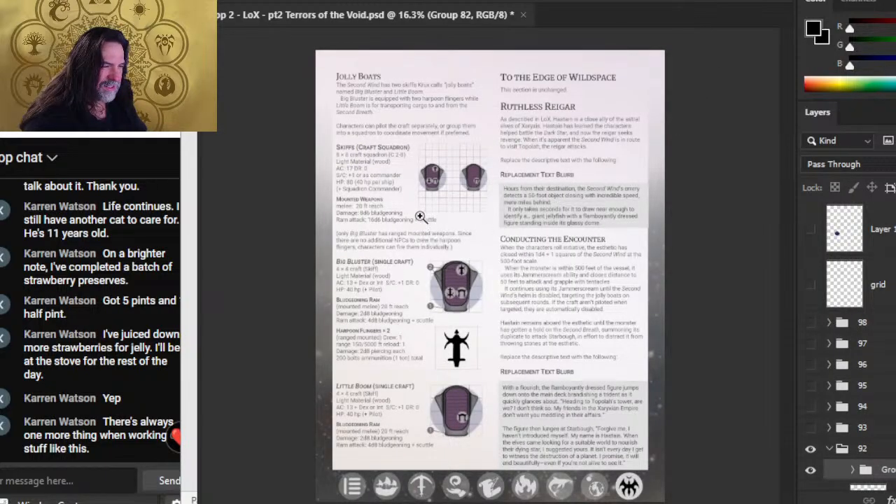
Compare the placement of the skiff and harpoon artwork on Word page 92 with the Photoshop page mock-up
left_click_drag(421, 216, 504, 195)
left_click_drag(446, 191, 511, 183)
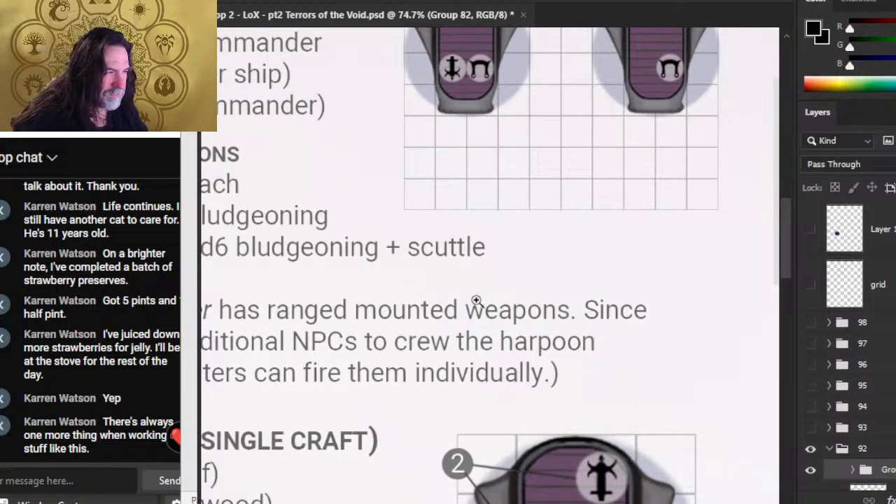
key("alt+Tab")
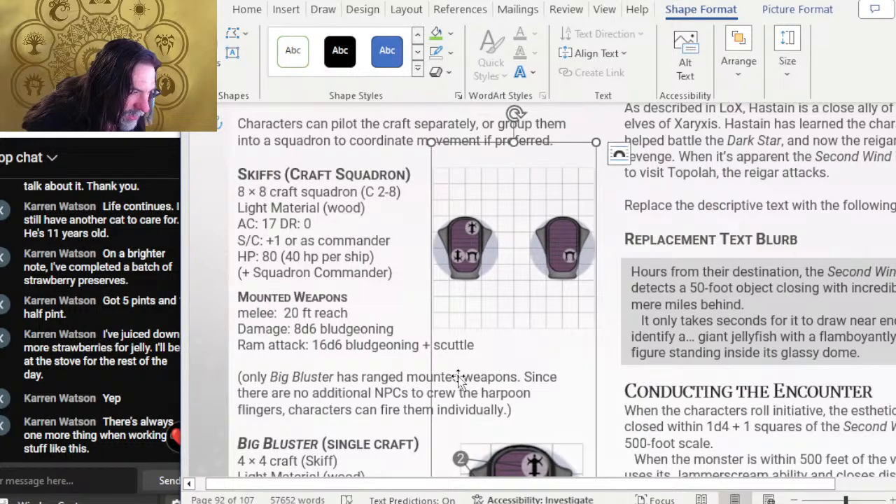
scroll(556, 140, "down", 5)
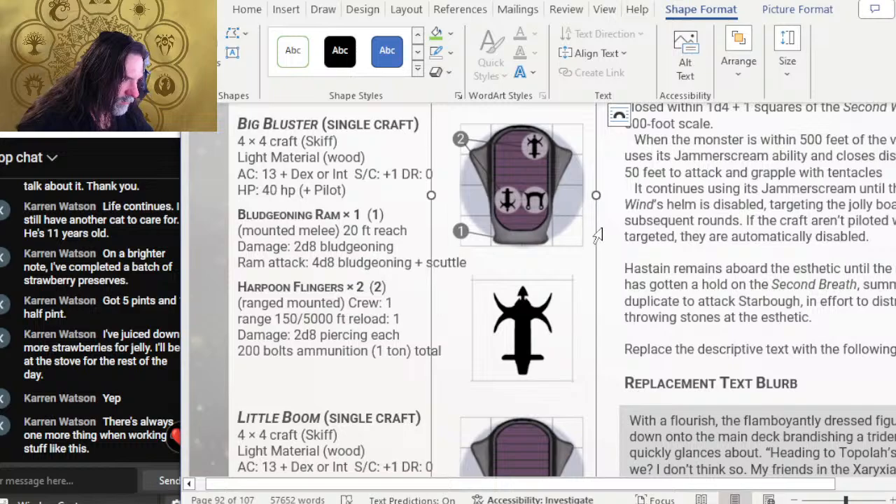
left_click(510, 339)
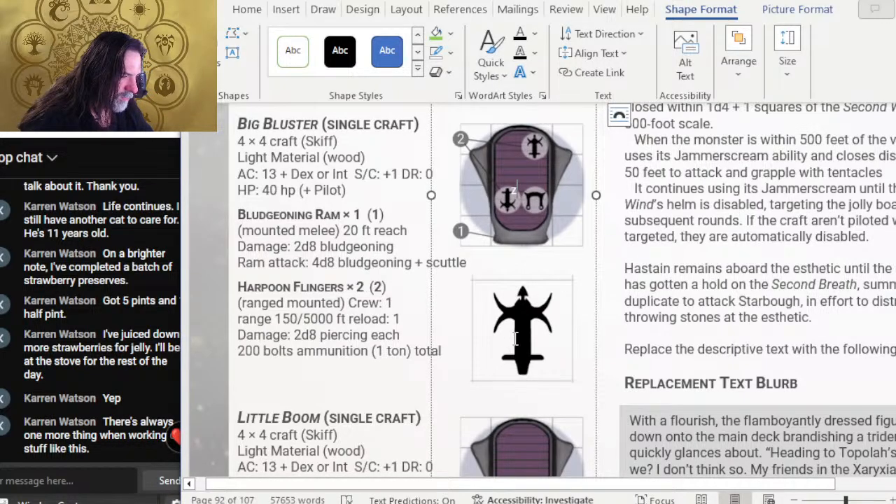
scroll(503, 359, "up", 5)
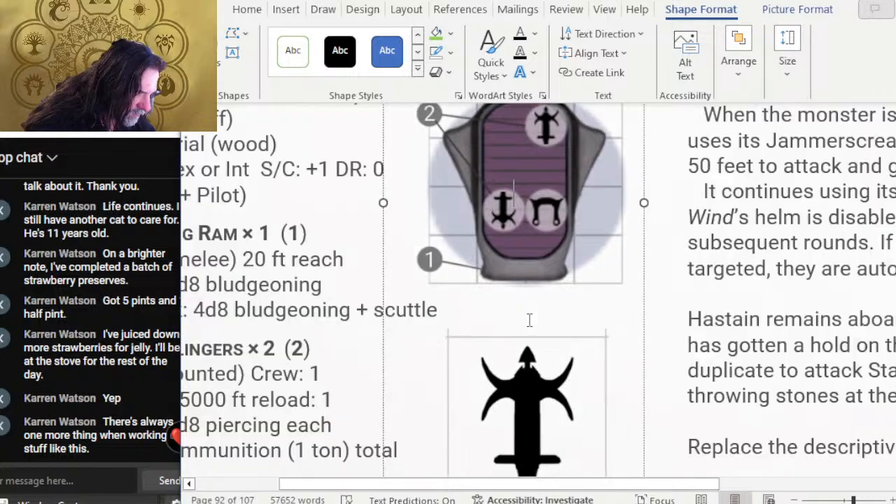
scroll(532, 336, "down", 8)
scroll(528, 191, "up", 2)
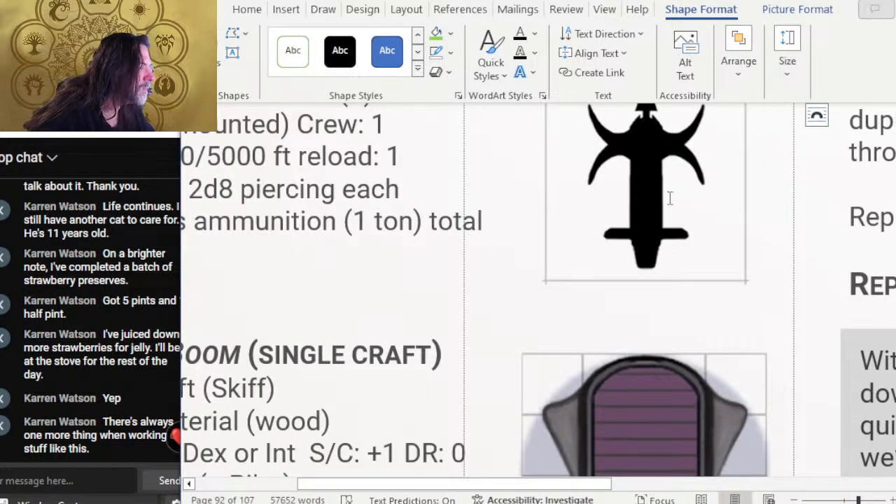
scroll(666, 171, "down", 5)
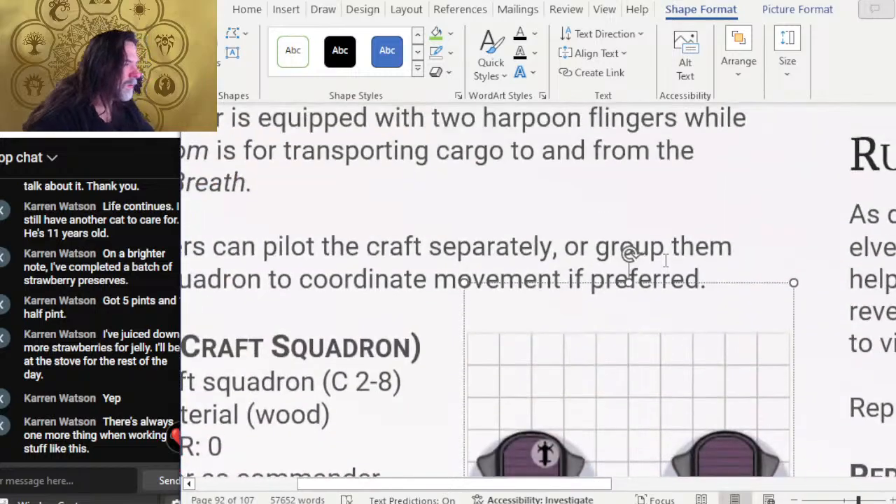
scroll(626, 231, "down", 1)
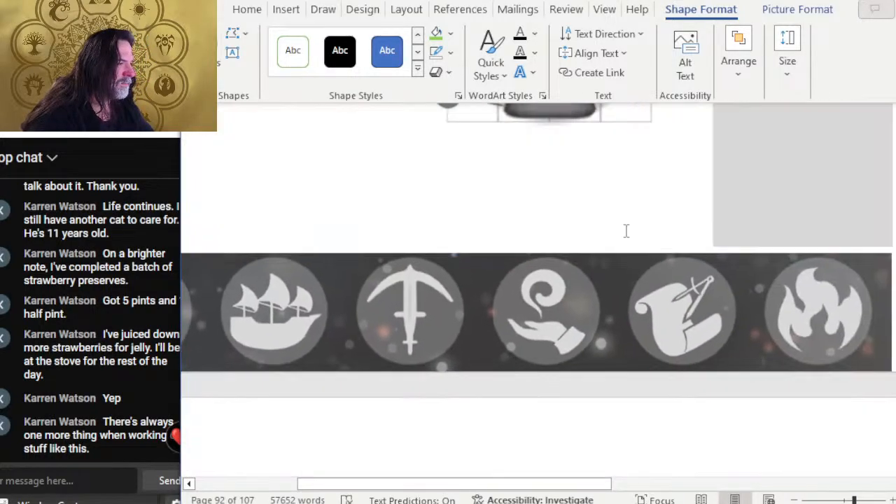
scroll(540, 188, "down", 2)
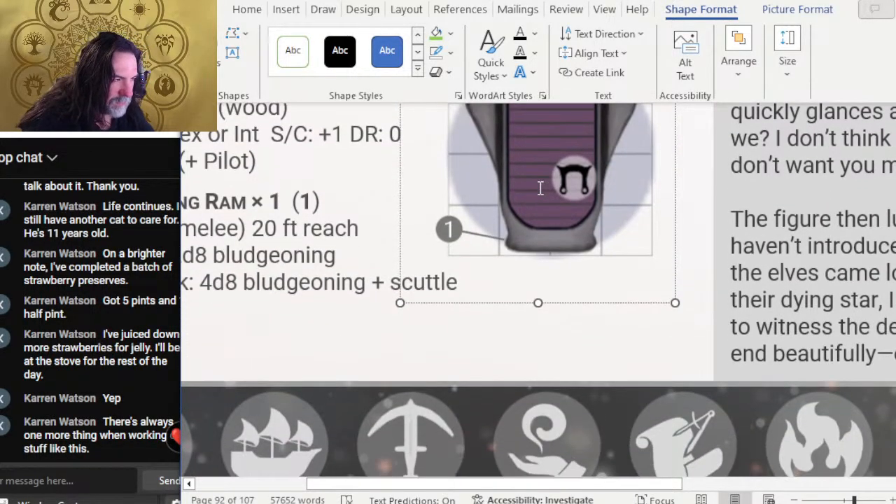
key("alt+Tab")
scroll(552, 216, "down", 3)
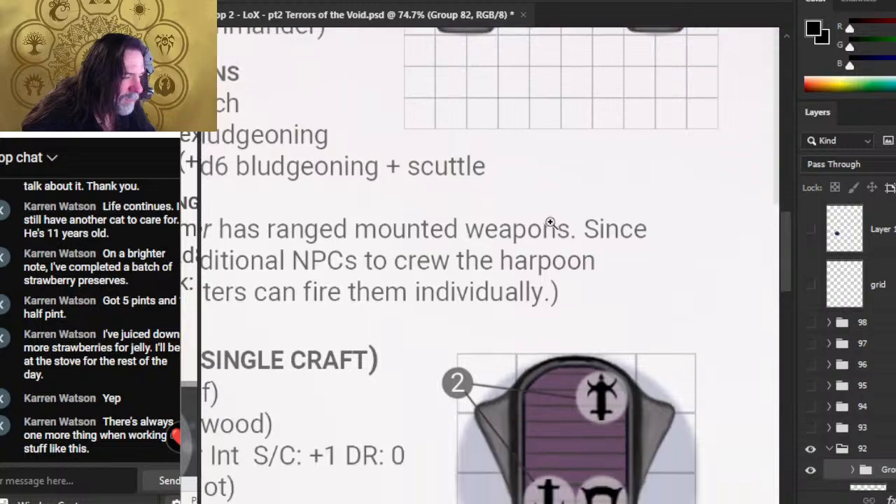
scroll(543, 297, "down", 2)
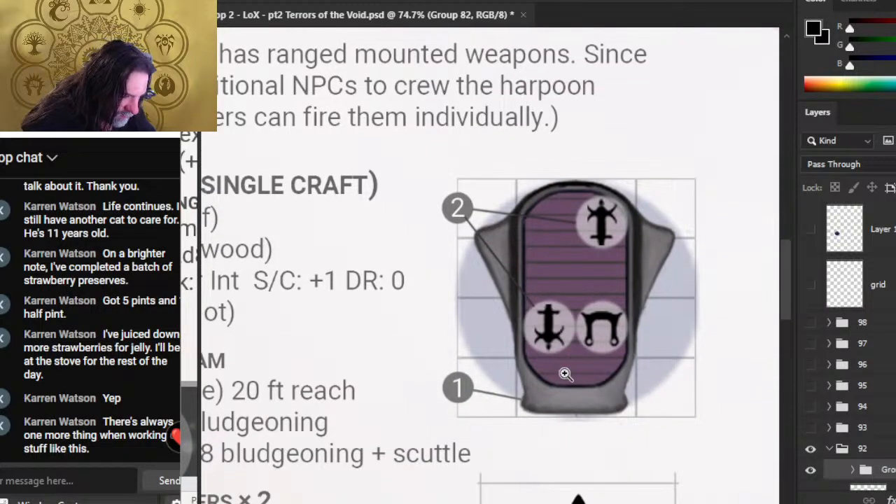
scroll(566, 373, "down", 2)
Switch back to Word and nudge the jolly boats picture slightly further left
key("alt+Tab")
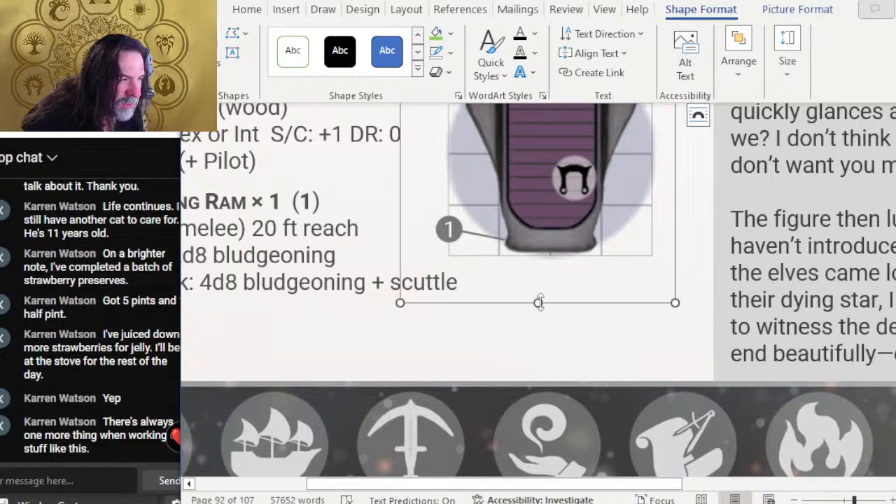
key("Left")
key("Left")
key("Left")
key("Left")
key("Left")
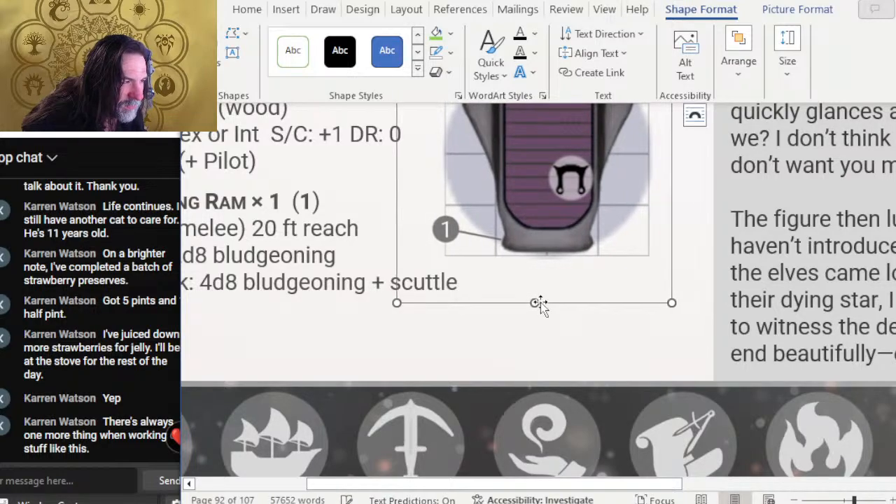
Compare the Harpoon Flingers and Little Boom artwork positions in Word with the Photoshop page mock-up
scroll(539, 303, "down", 2)
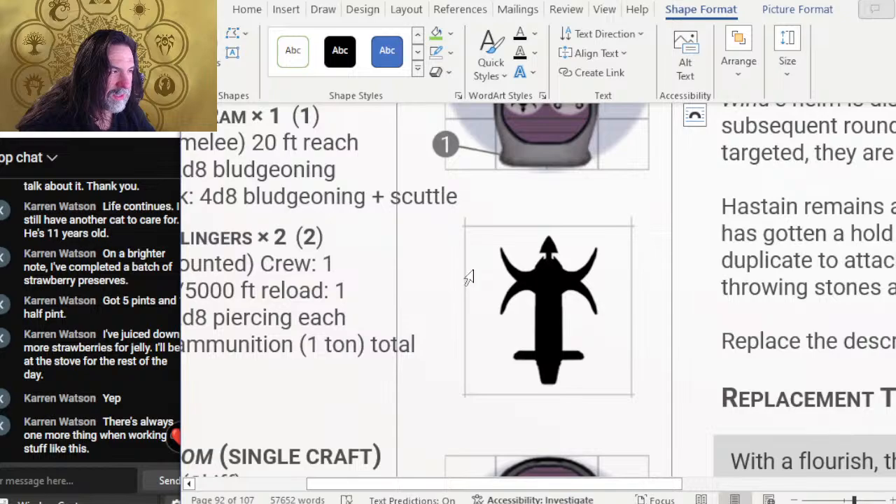
key("alt+Tab")
scroll(454, 272, "up", 3)
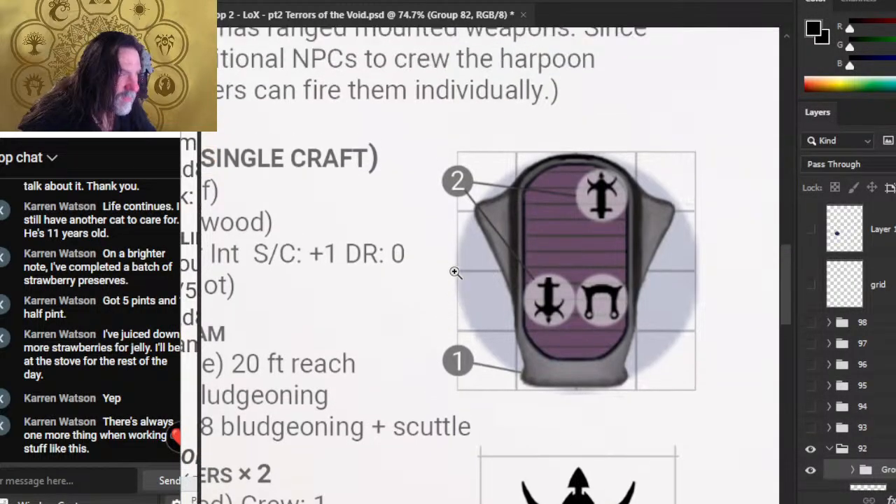
scroll(480, 262, "down", 6)
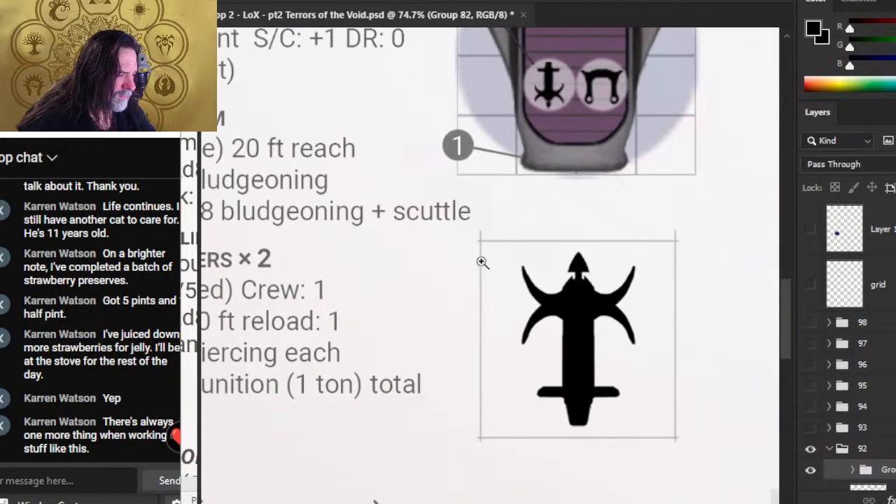
scroll(482, 261, "down", 1)
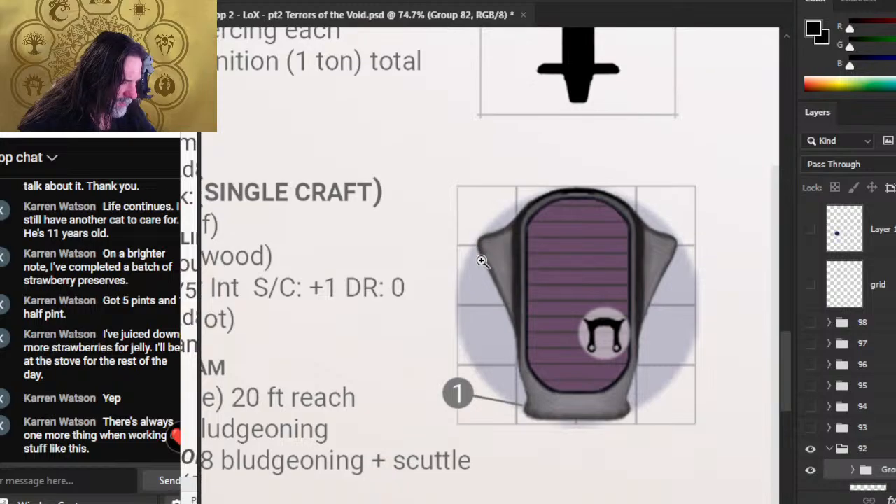
scroll(482, 261, "down", 1)
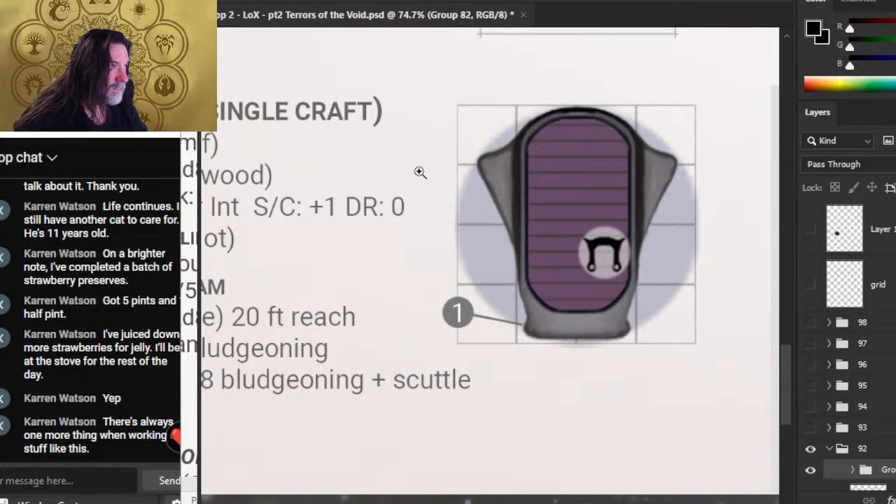
key("alt+Tab")
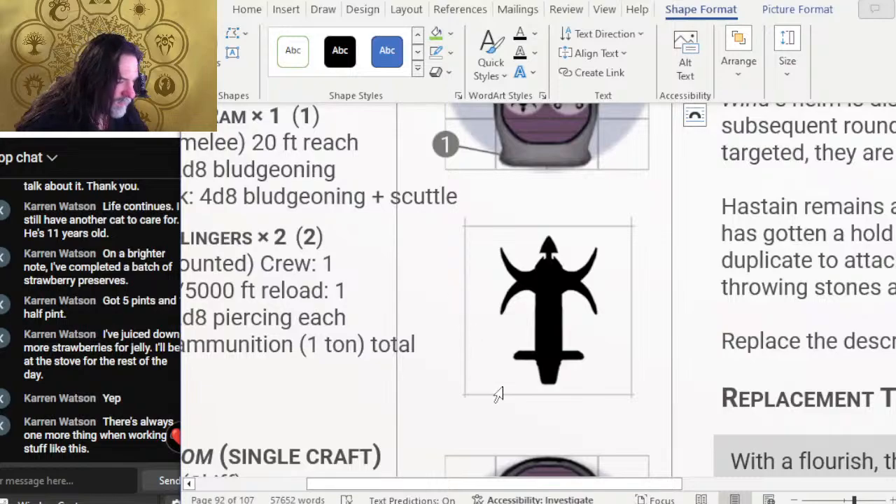
left_click(499, 395)
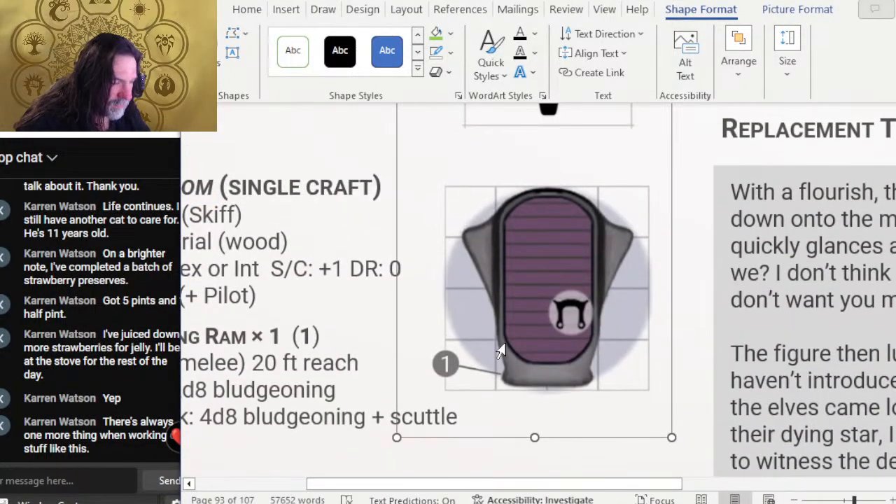
Deselect the picture and review the page 92 layout, both among the document's page thumbnails and close up
scroll(500, 352, "down", 3, "ctrl")
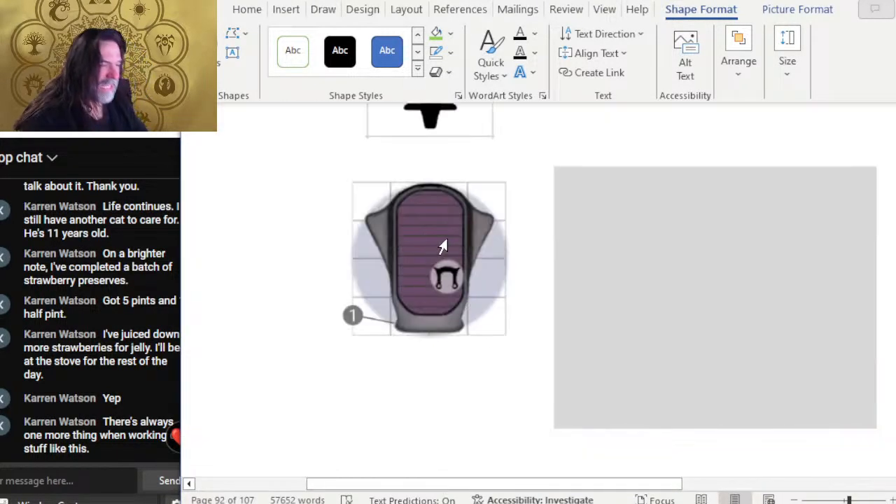
scroll(452, 268, "down", 2, "ctrl")
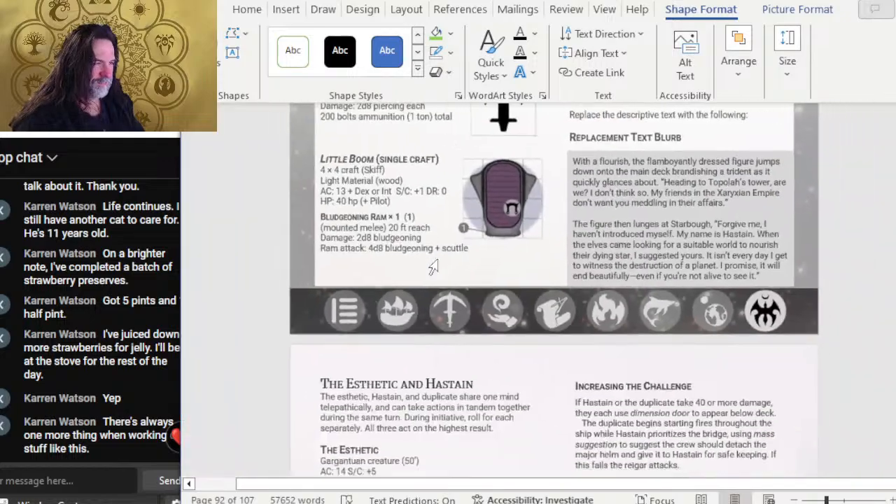
scroll(685, 261, "up", 2)
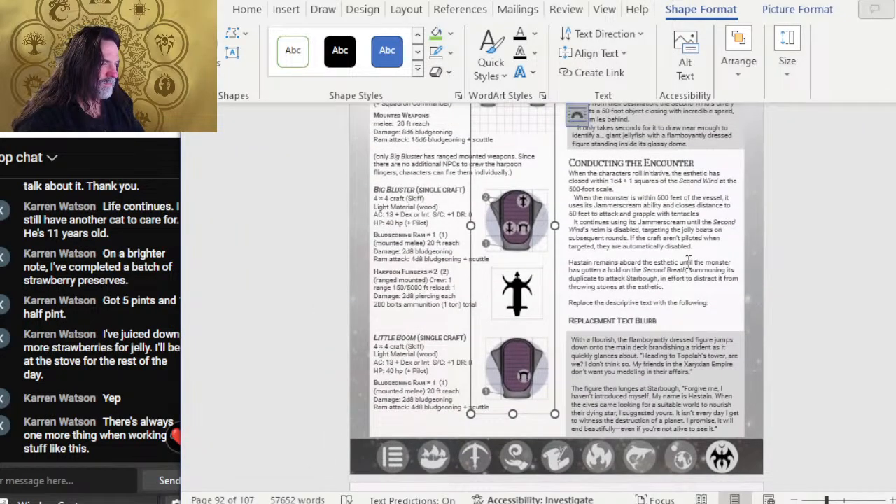
left_click(689, 262)
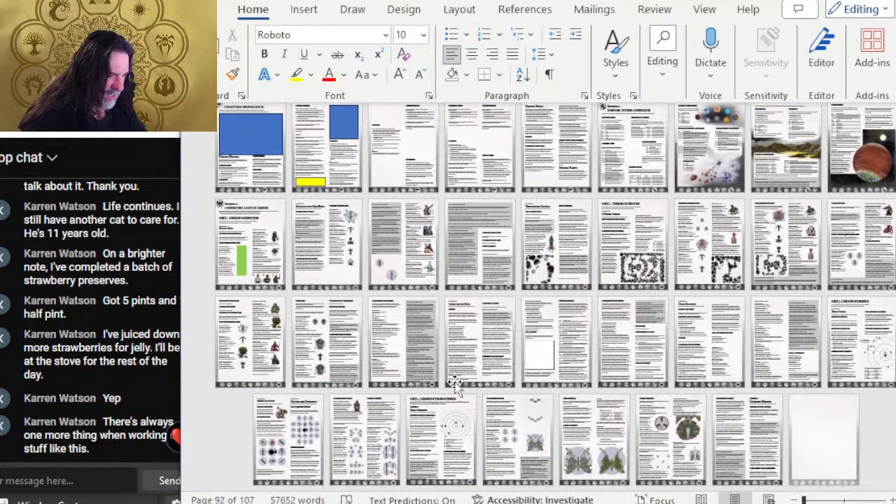
left_click(334, 331)
scroll(334, 330, "up", 6)
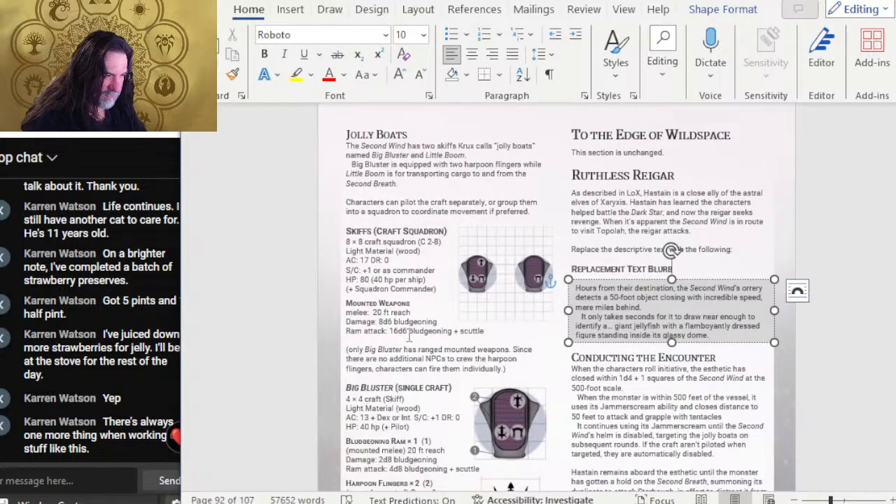
left_click(409, 332)
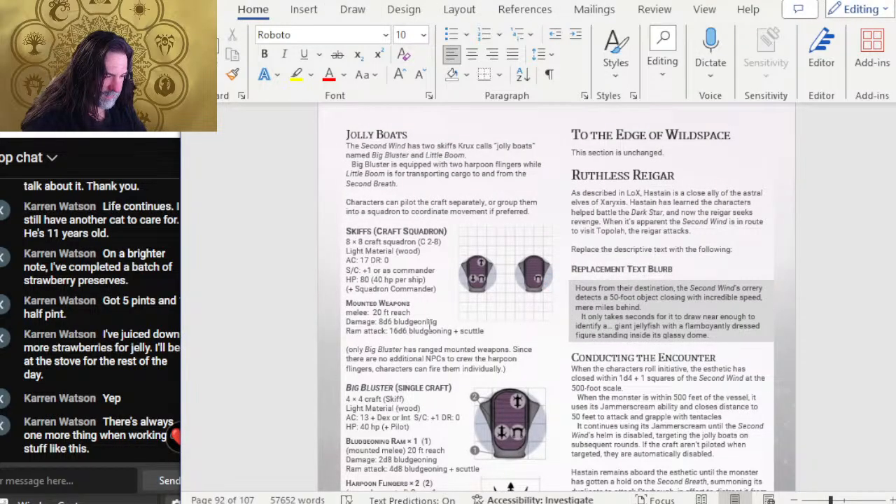
scroll(392, 308, "up", 2)
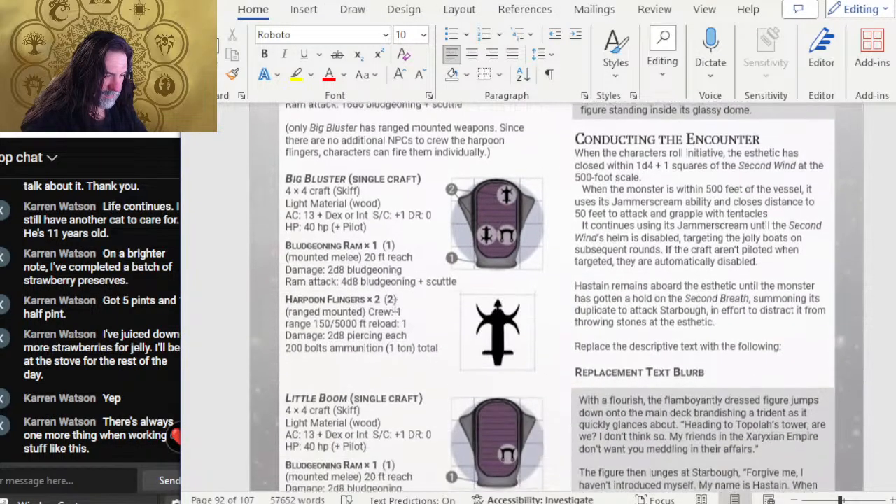
Switch from Word to Photoshop, hide the page 92 group, and show and expand the page 93 group
scroll(395, 305, "down", 7)
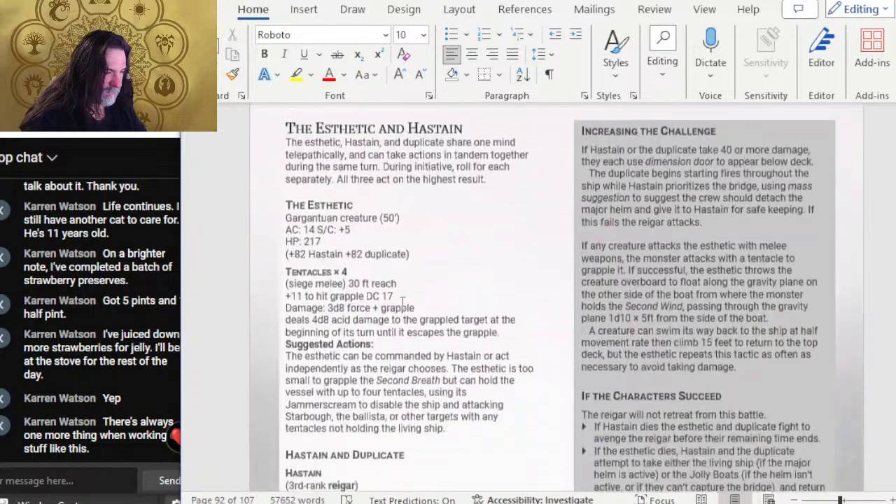
scroll(403, 300, "down", 10)
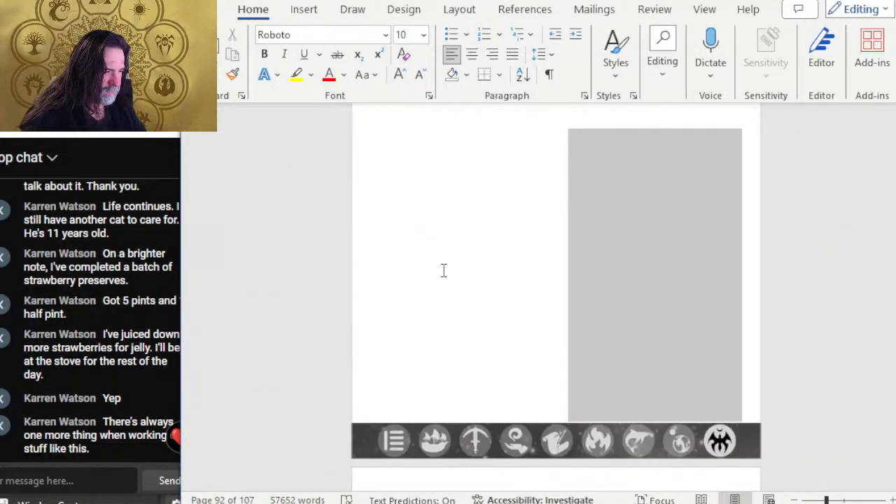
scroll(449, 263, "up", 5)
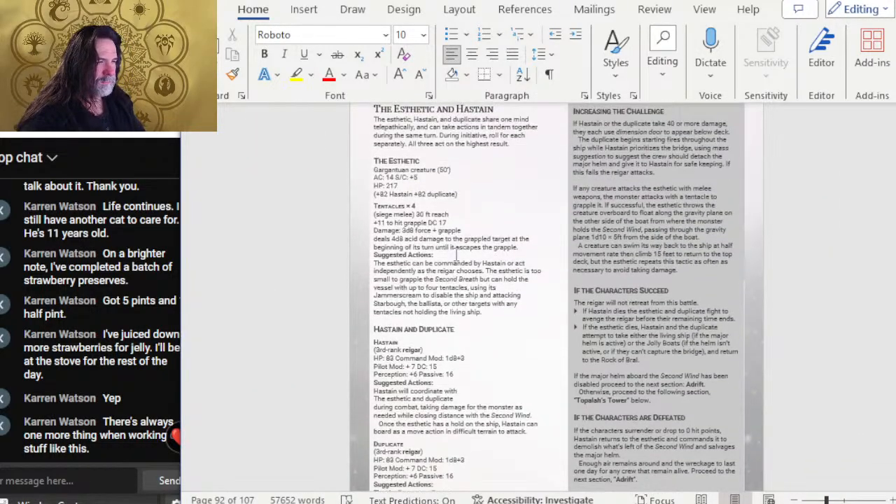
key("alt+Tab")
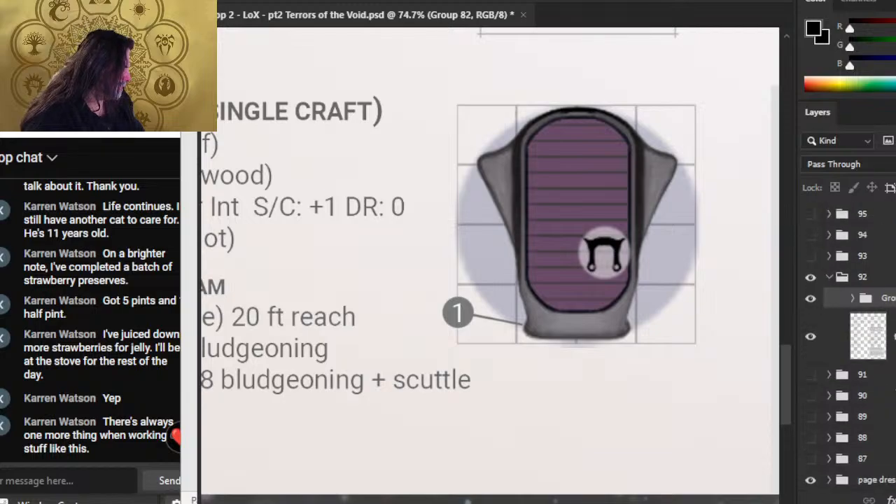
left_click(829, 277)
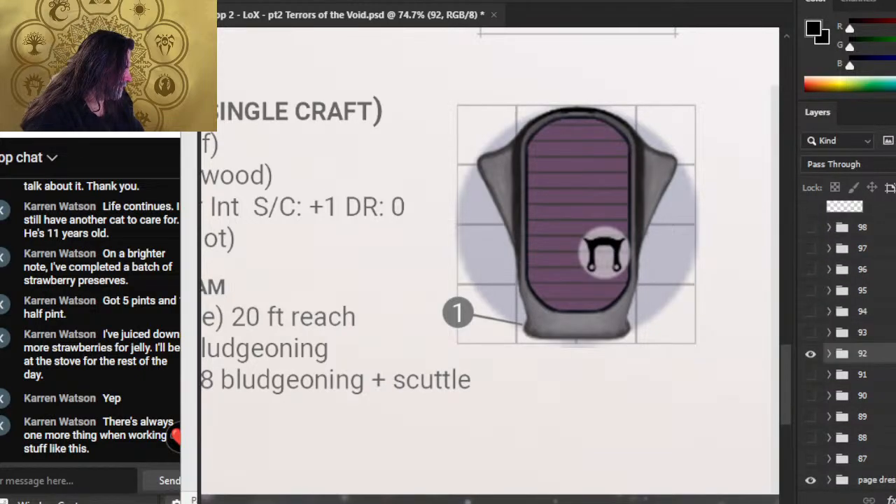
left_click(811, 354)
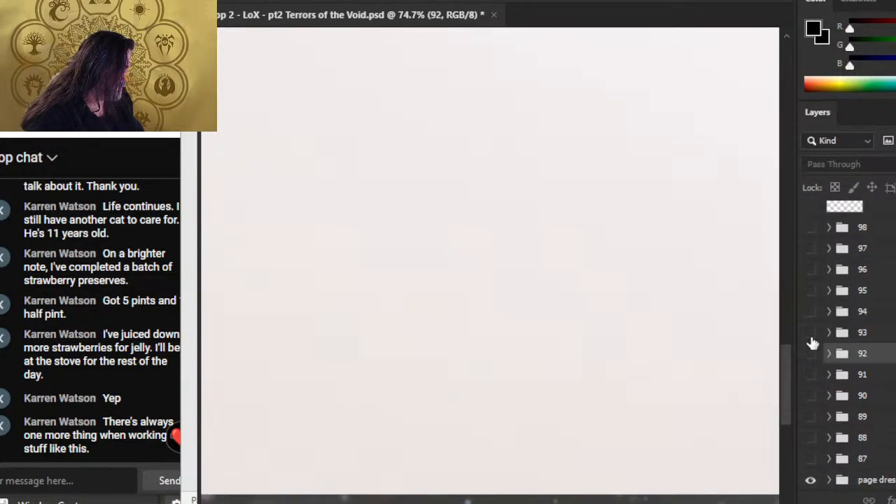
left_click(811, 332)
left_click(830, 334)
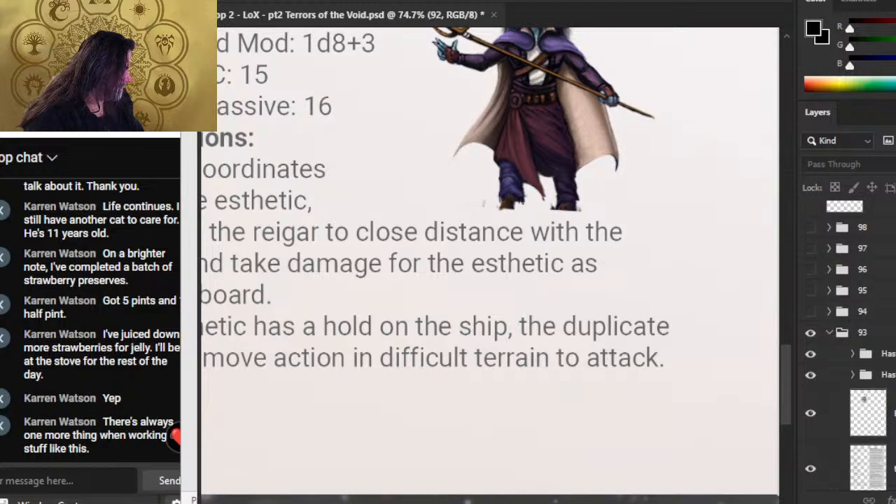
Group the two Hastain groups and the artwork layer below them into one group inside page 93
left_click(859, 355)
scroll(859, 356, "down", 3)
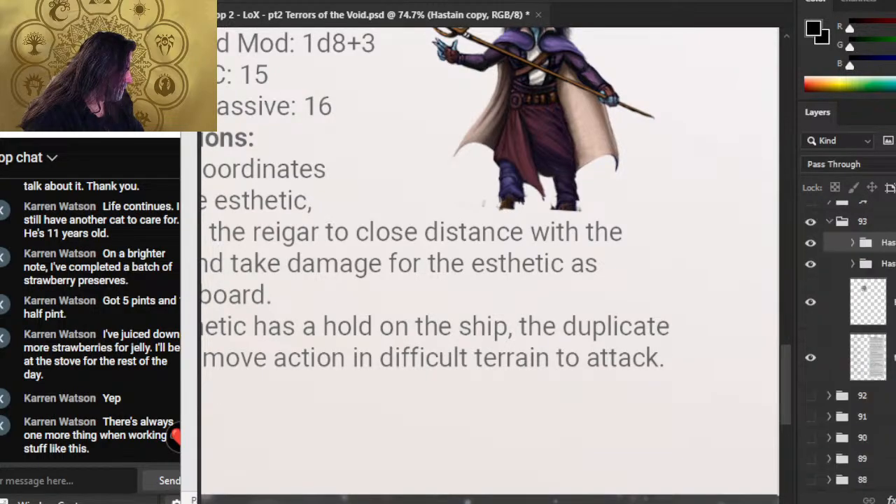
key("ctrl+f")
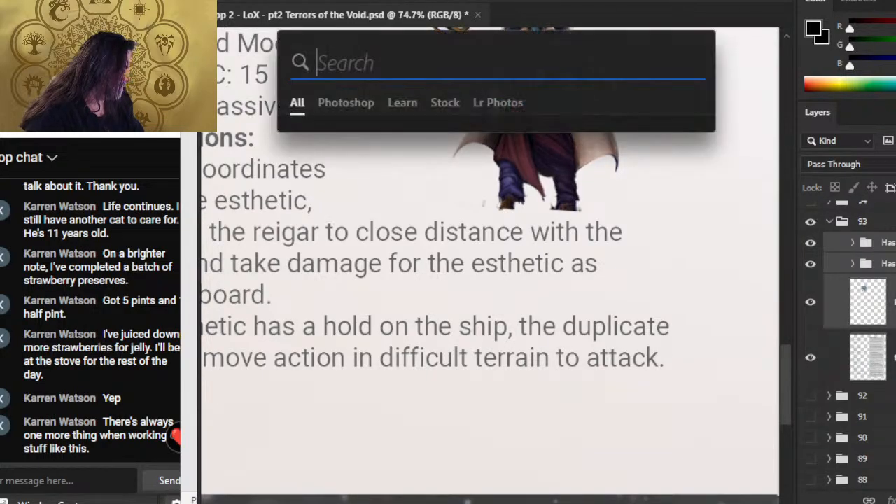
key("Escape")
key("ctrl+g")
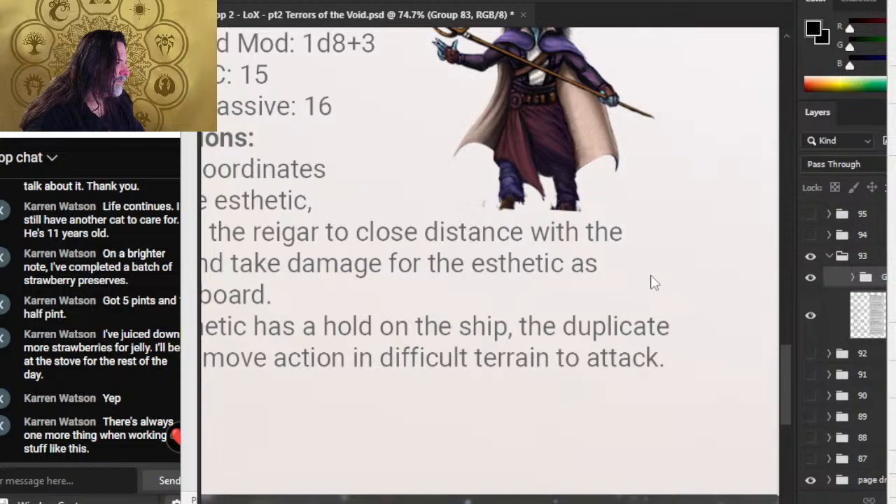
Combine the two Hastain groups into a subgroup of the new artwork group and give it a layer mask
left_click_drag(596, 164, 622, 446)
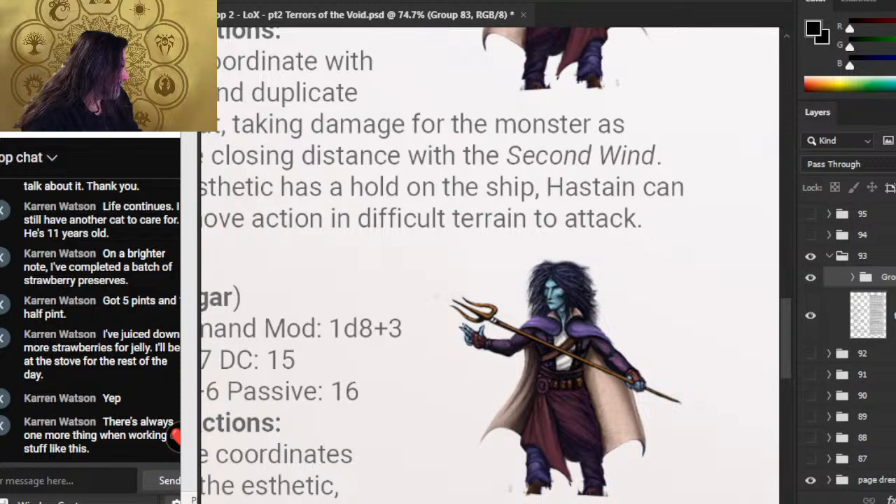
left_click(853, 277)
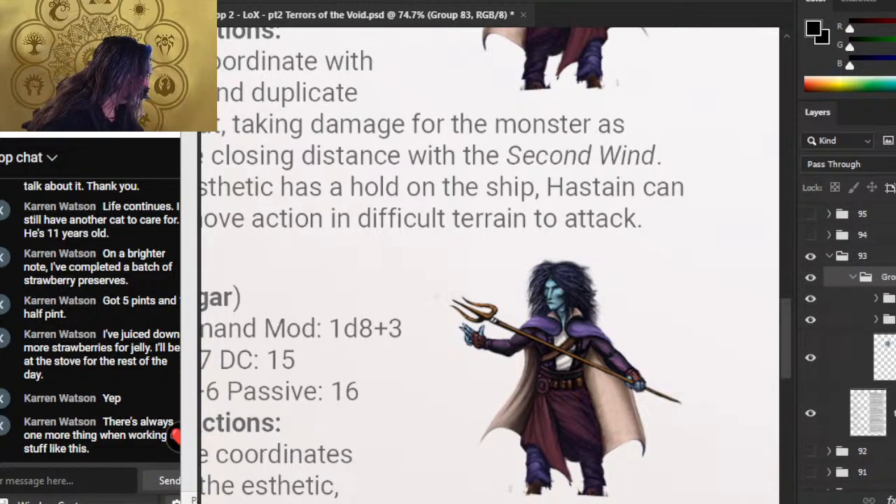
left_click(888, 319)
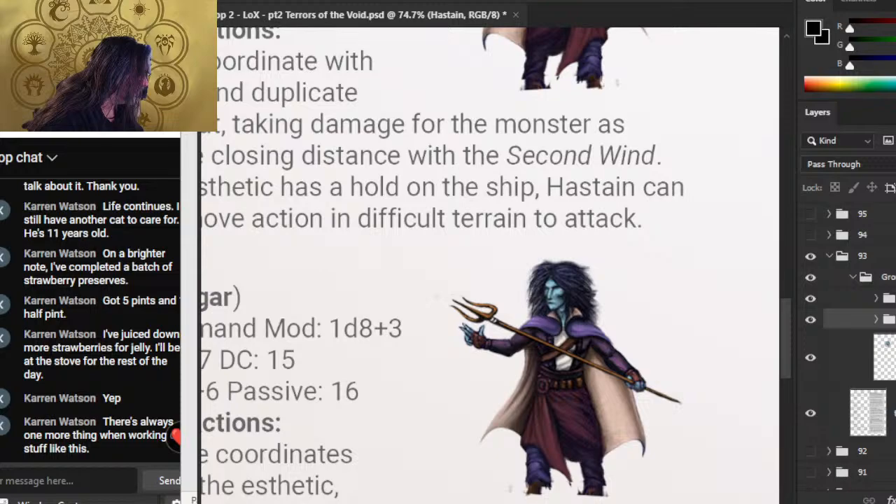
key("Delete")
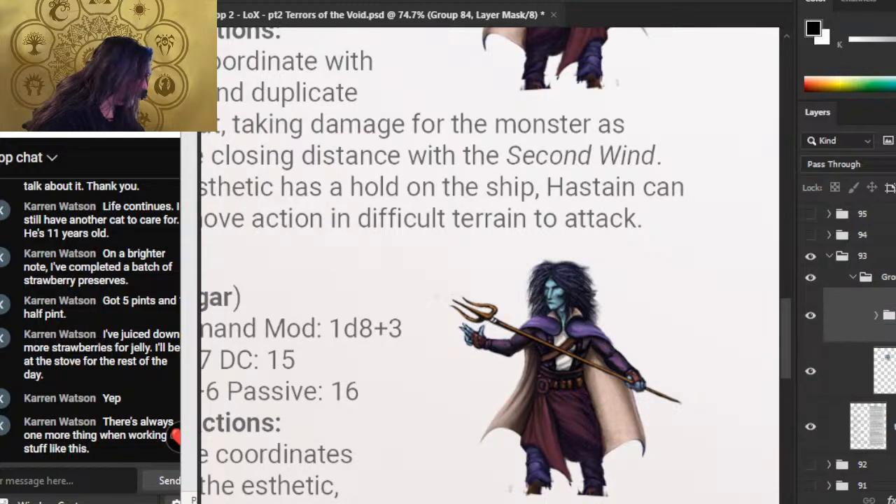
Paint on the layer mask to trim the ragged feet of the Duplicate figure, undoing the extra stroke on one foot
scroll(543, 424, "down", 3)
scroll(560, 422, "up", 3)
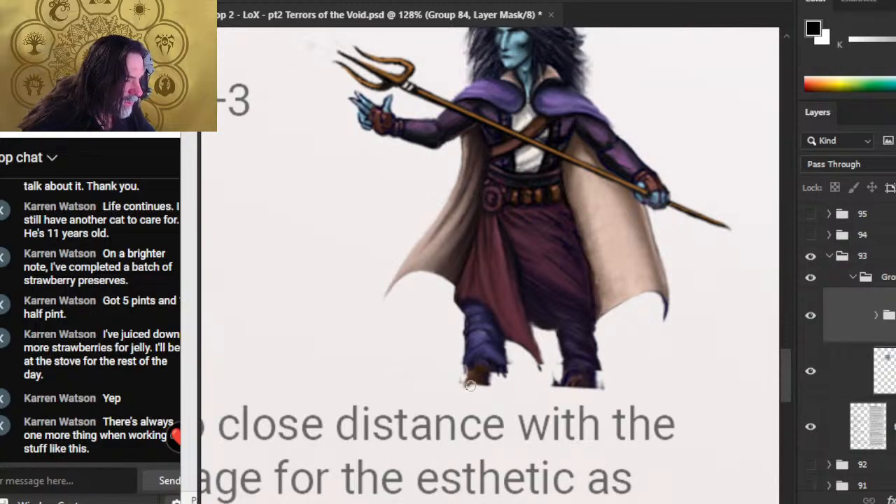
left_click_drag(461, 383, 622, 381)
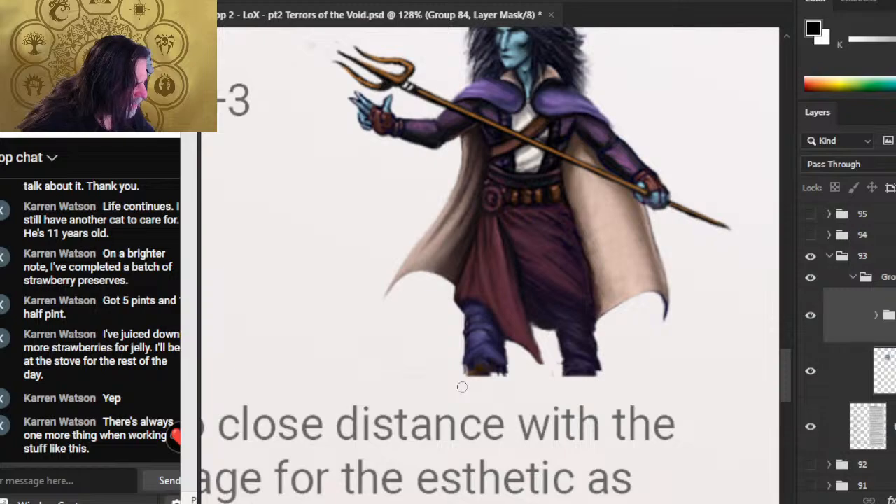
left_click_drag(606, 388, 602, 378)
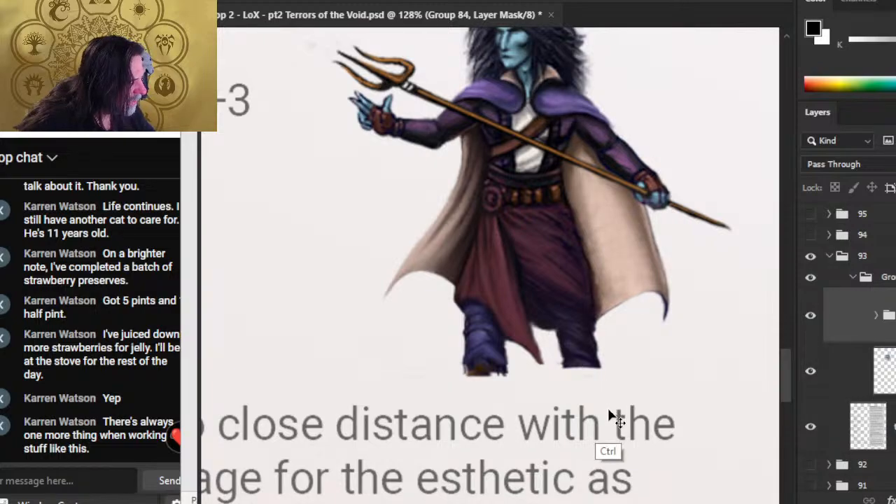
key("ctrl+z")
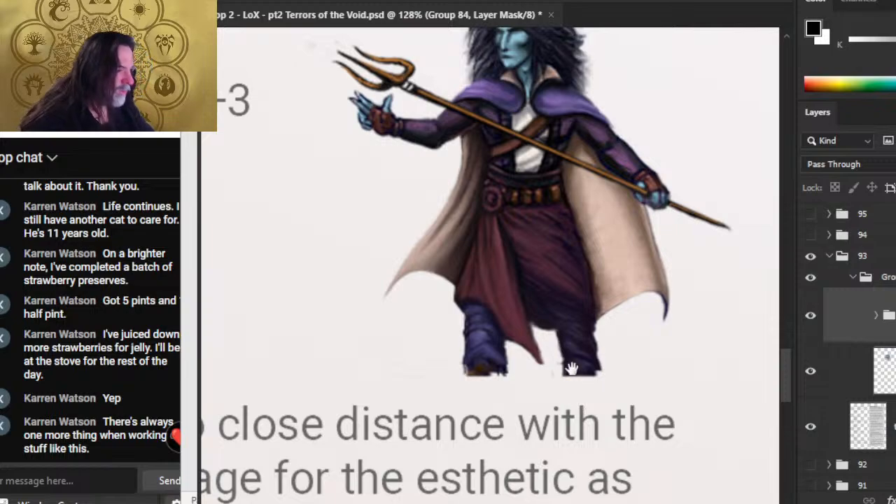
Mask out the ragged lower edge of the feet on the upper Hastain figure
left_click_drag(532, 60, 518, 452)
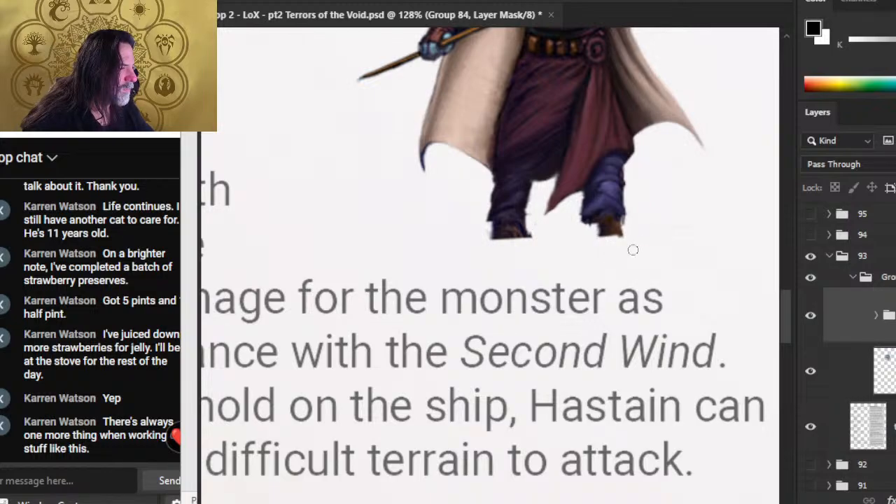
left_click_drag(655, 316, 558, 315)
left_click_drag(633, 220, 572, 149)
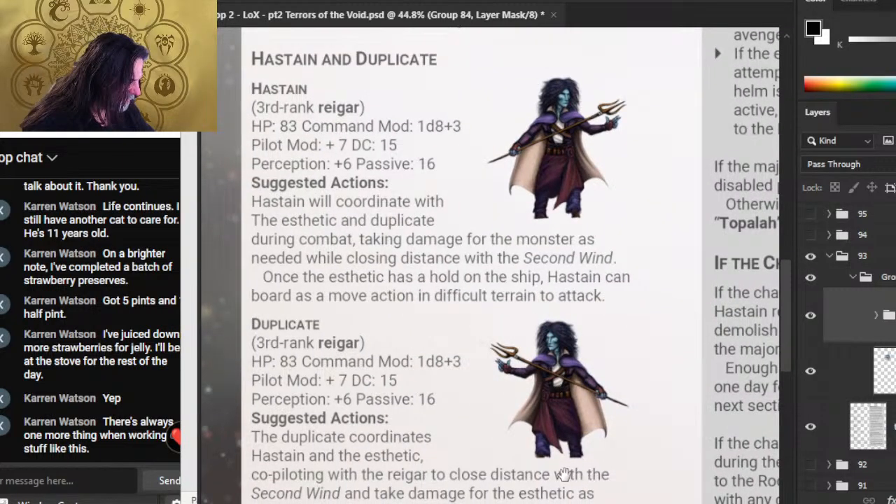
left_click_drag(565, 473, 545, 333)
scroll(533, 235, "up", 2)
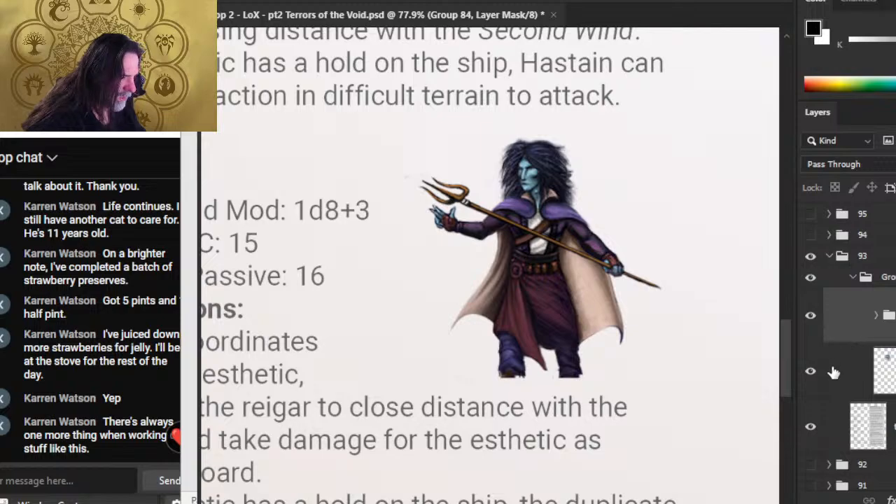
Merge the masked Hastain subgroup into a single layer and undo the trial stroke at the Duplicate's feet
right_click(850, 335)
left_click(875, 485)
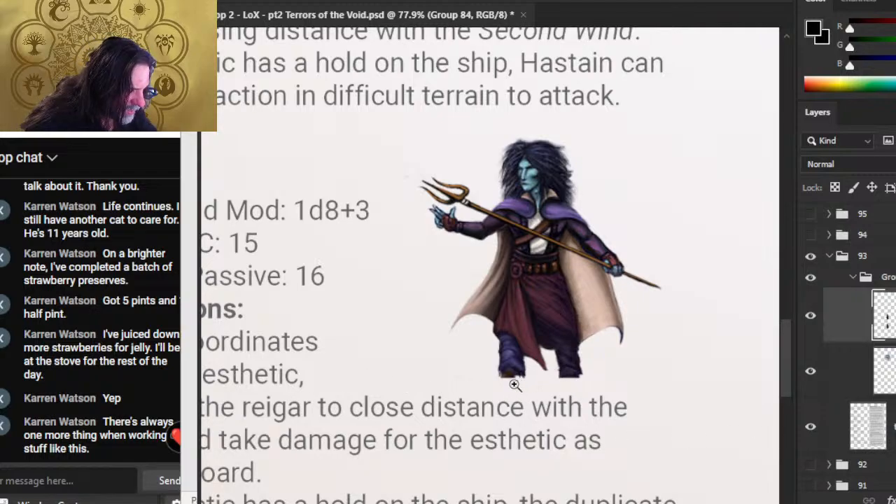
left_click_drag(499, 378, 526, 378)
key("ctrl+z")
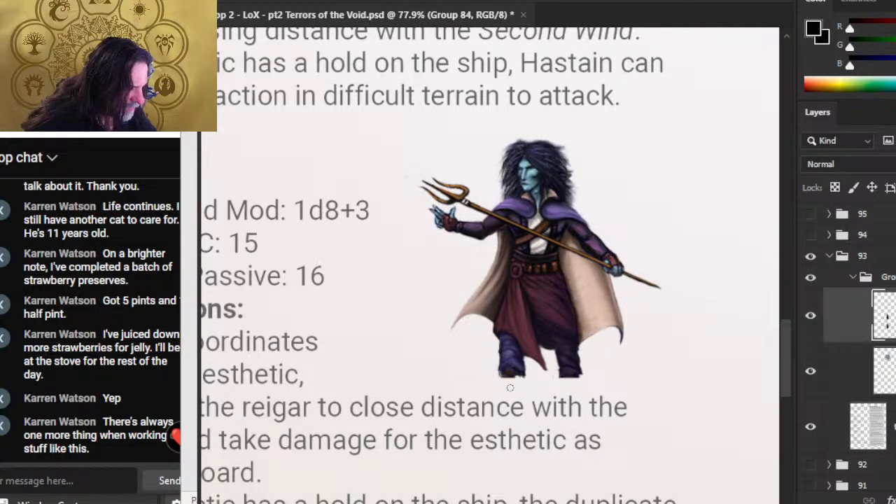
Erase a straight strip along the bottom of the Duplicate figure's feet with a resized eraser
key("e")
key("bracketleft")
key("bracketleft")
key("bracketleft")
key("bracketleft")
key("bracketleft")
key("bracketleft")
key("bracketleft")
key("bracketleft")
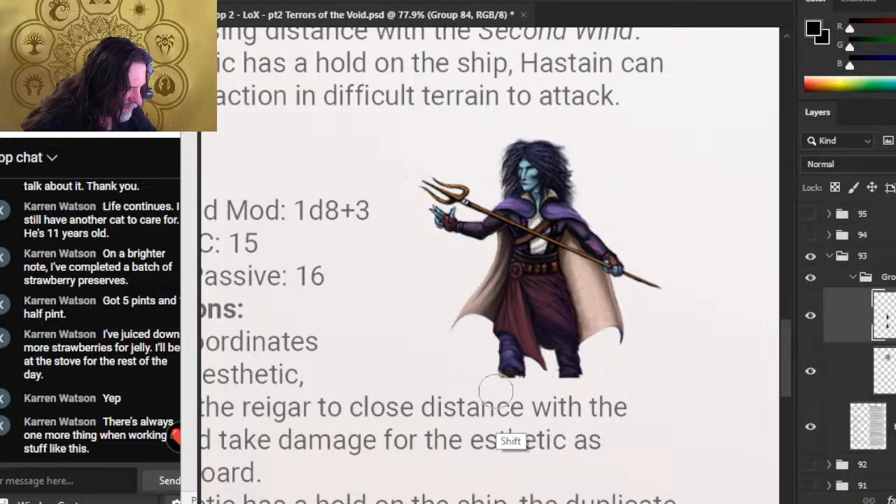
left_click_drag(495, 392, 585, 392)
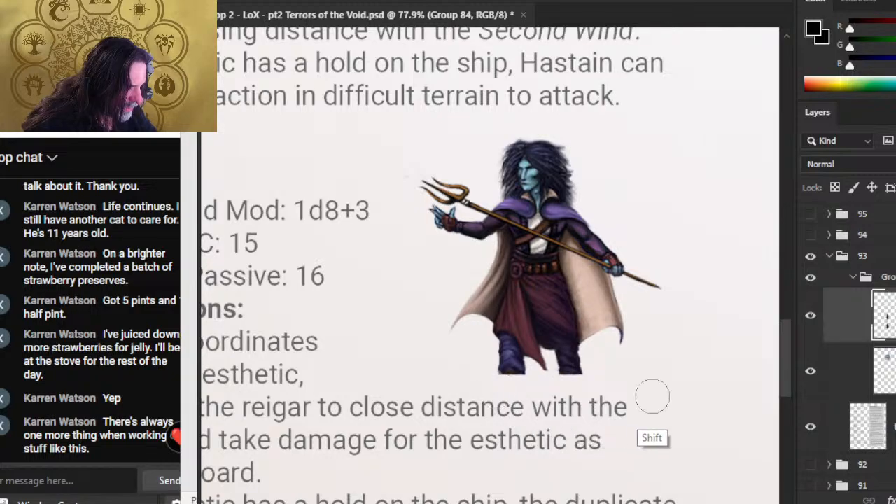
scroll(585, 429, "down", 3)
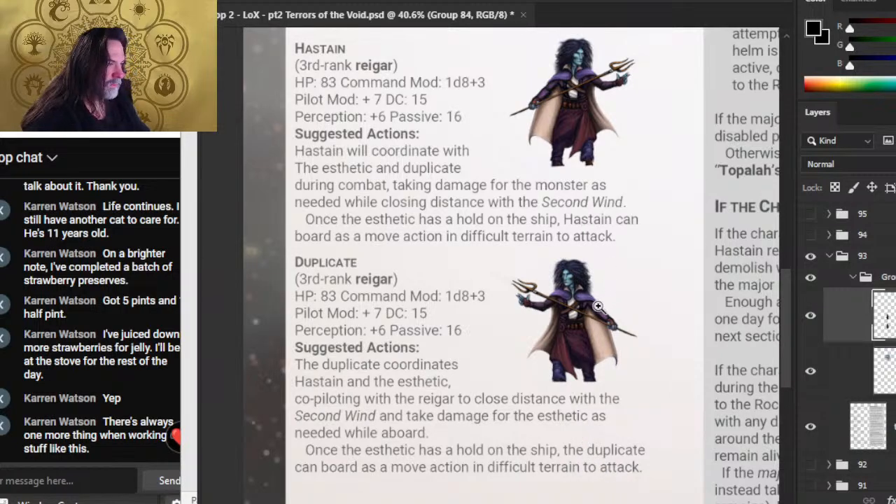
Copy the Duplicate figure to a new layer and flip the copy horizontally
mouse_move(618, 229)
left_mouse_down()
mouse_move(599, 259)
mouse_move(608, 283)
mouse_move(599, 330)
left_mouse_up()
key("ctrl+shift+j")
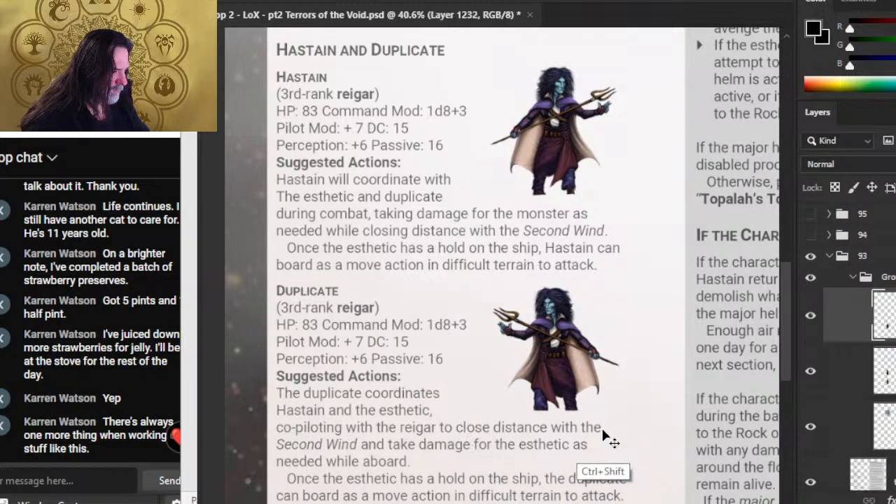
right_click(566, 384)
left_click(630, 260)
right_click(616, 274)
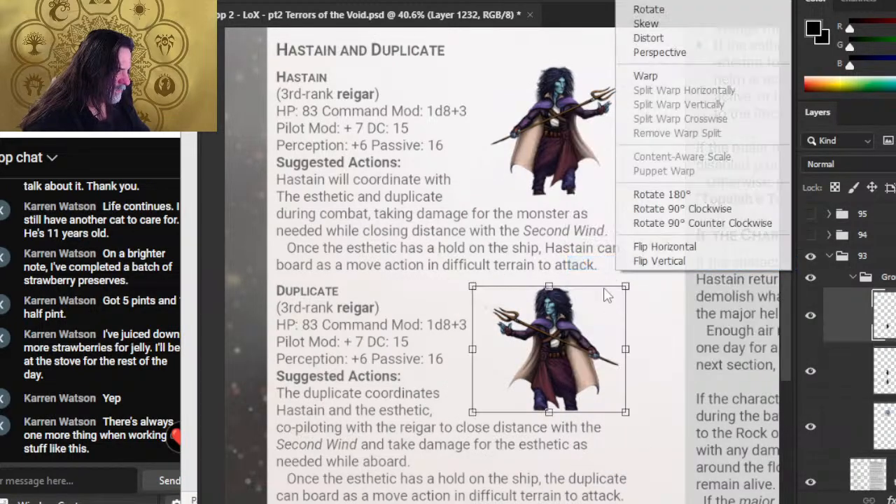
left_click(663, 247)
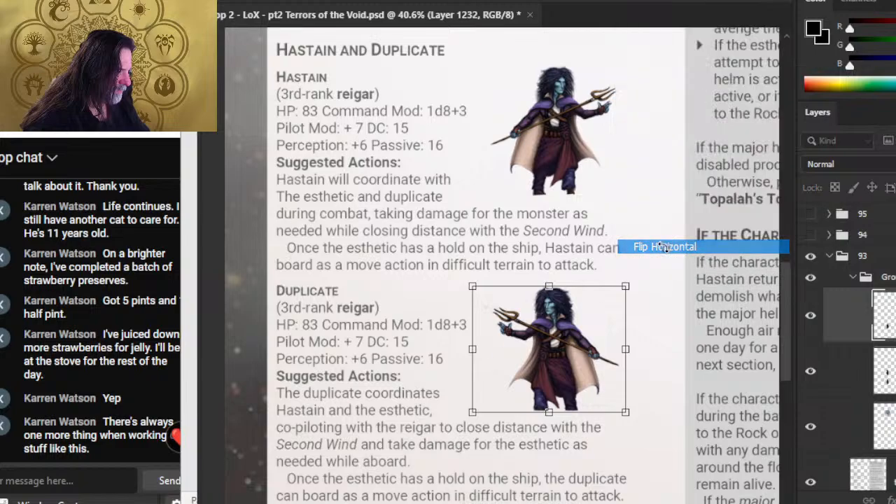
key("Return")
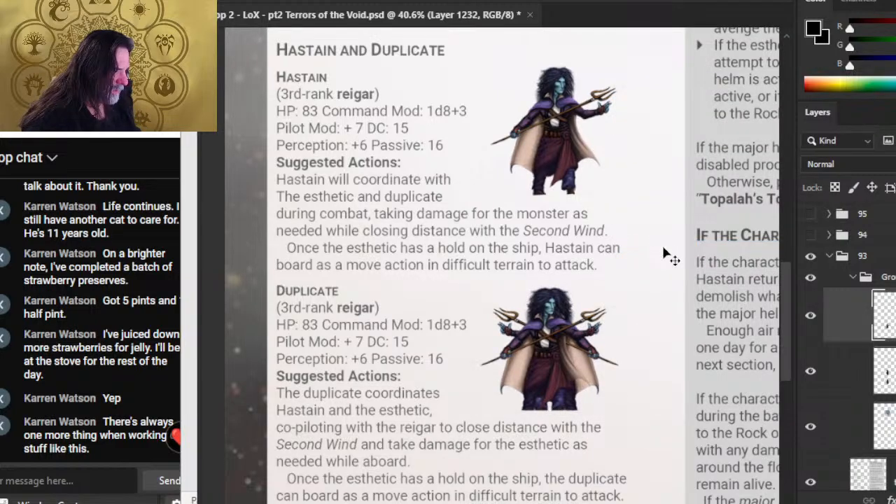
Move the mirrored figure copy straight up until its feet line up with the original Hastain figure
key("ctrl+shift+Up")
key("ctrl+shift+Up")
key("ctrl+shift+Up")
key("ctrl+shift+Up")
key("ctrl+shift+Up")
key("ctrl+shift+Up")
key("ctrl+shift+Up")
key("ctrl+shift+Up")
key("ctrl+shift+Up")
key("ctrl+shift+Up")
key("ctrl+shift+Up")
key("ctrl+shift+Up")
key("ctrl+shift+Up")
key("ctrl+shift+Up")
key("ctrl+shift+Up")
key("ctrl+shift+Up")
key("ctrl+shift+Up")
key("ctrl+shift+Up")
key("ctrl+shift+Up")
key("ctrl+shift+Up")
key("ctrl+shift+Up")
key("ctrl+shift+Up")
key("ctrl+shift+Up")
key("ctrl+shift+Up")
key("ctrl+shift+Up")
key("ctrl+shift+Up")
key("ctrl+shift+Up")
key("ctrl+shift+Up")
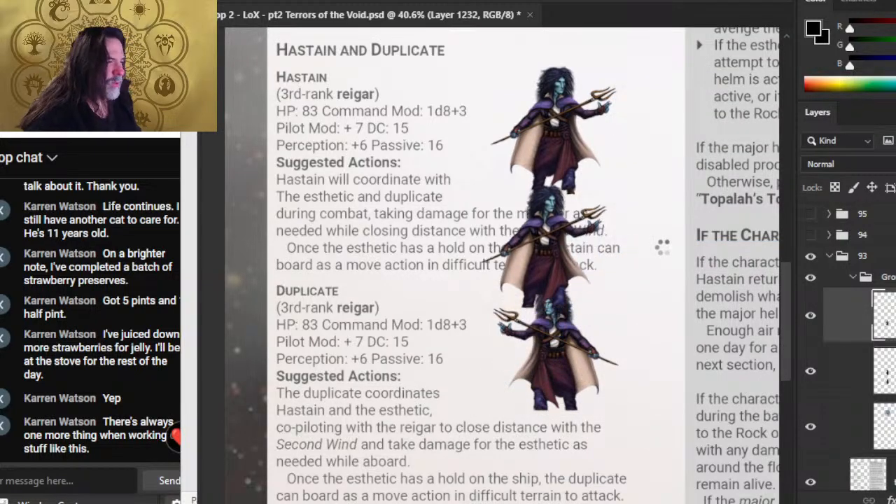
key("ctrl+shift+Up")
key("ctrl+shift+Up")
key("ctrl+shift+Up")
key("ctrl+shift+Up")
key("ctrl+shift+Up")
key("ctrl+shift+Up")
key("ctrl+shift+Up")
key("ctrl+shift+Up")
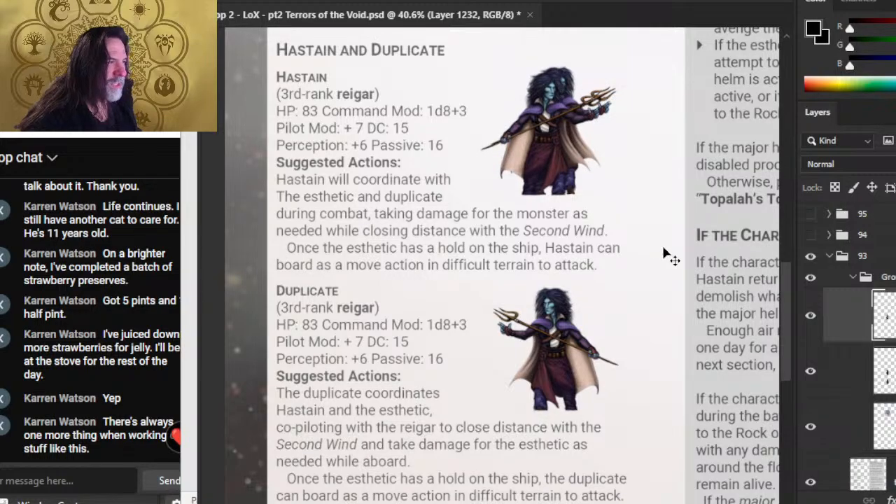
Lasso the original upper Hastain figure on the merged layer, delete it, and clear the selection
left_click(891, 359)
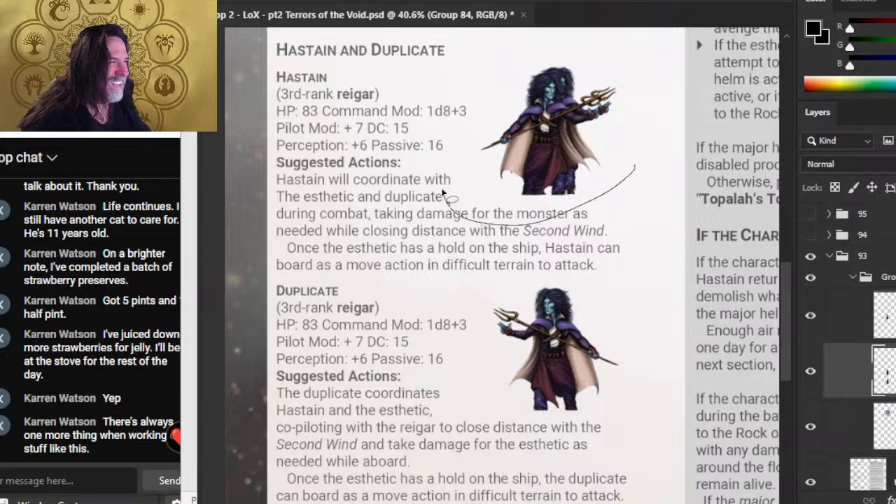
mouse_move(652, 104)
left_mouse_down()
mouse_move(473, 73)
mouse_move(433, 179)
mouse_move(519, 242)
mouse_move(673, 143)
left_mouse_up()
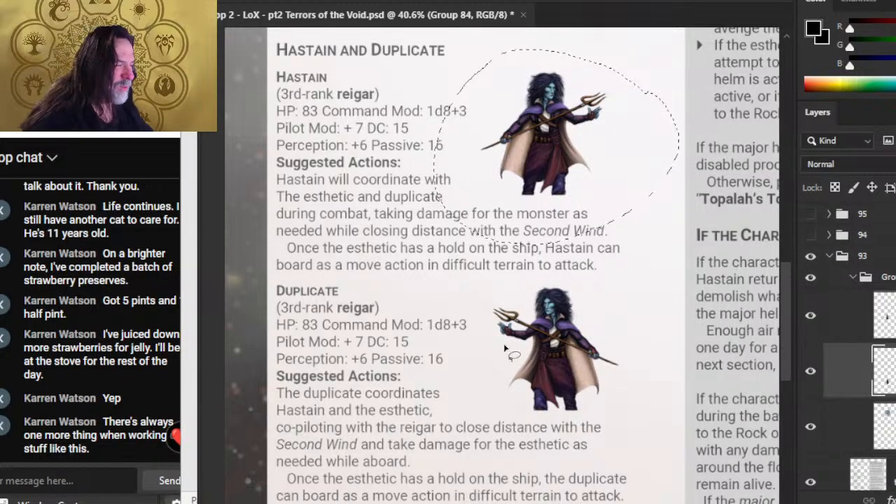
key("ctrl+d")
Nudge the Duplicate figure slightly down beside its stat block
key("v")
left_click_drag(590, 332, 590, 334)
key("Down")
key("Down")
key("Down")
key("Down")
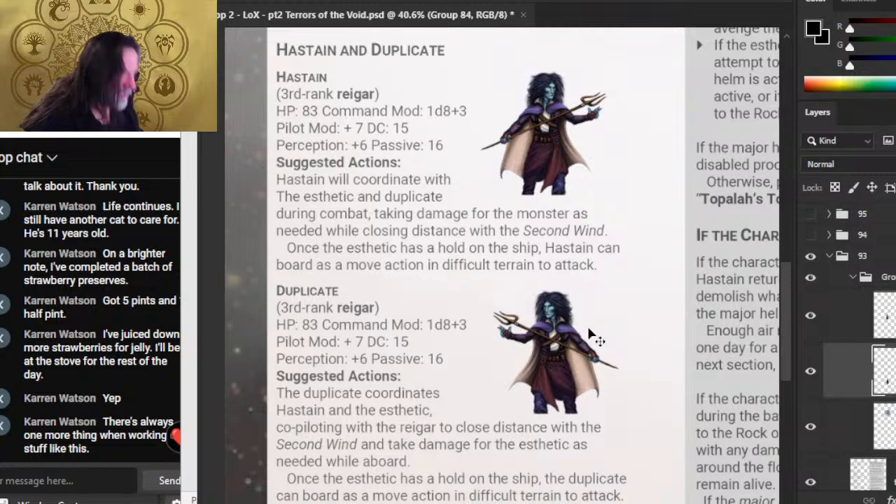
Nudge the upper Hastain figure down beside its stat block and the Duplicate figure slightly up
left_click(844, 315)
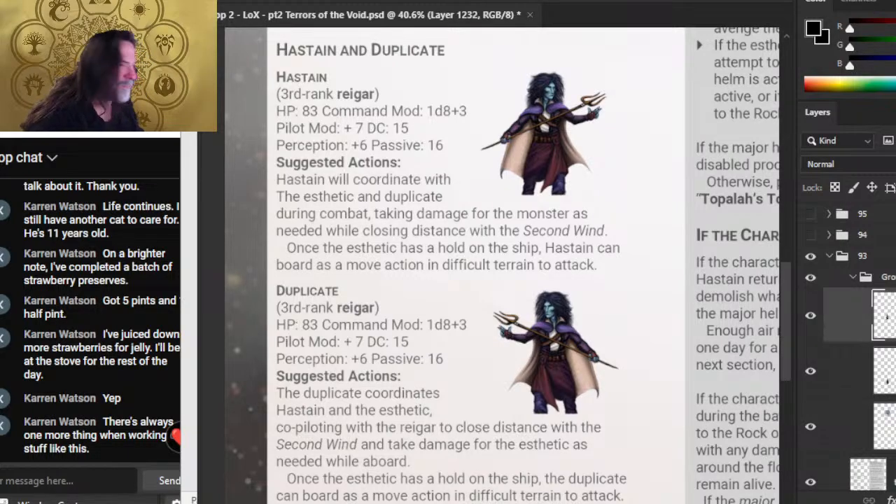
key("Down")
key("Down")
key("Down")
key("Down")
key("Down")
key("Down")
key("Down")
key("Down")
key("Down")
key("Down")
key("Down")
key("Down")
key("Down")
key("Down")
key("Down")
key("Down")
key("Down")
key("Down")
key("Down")
key("Down")
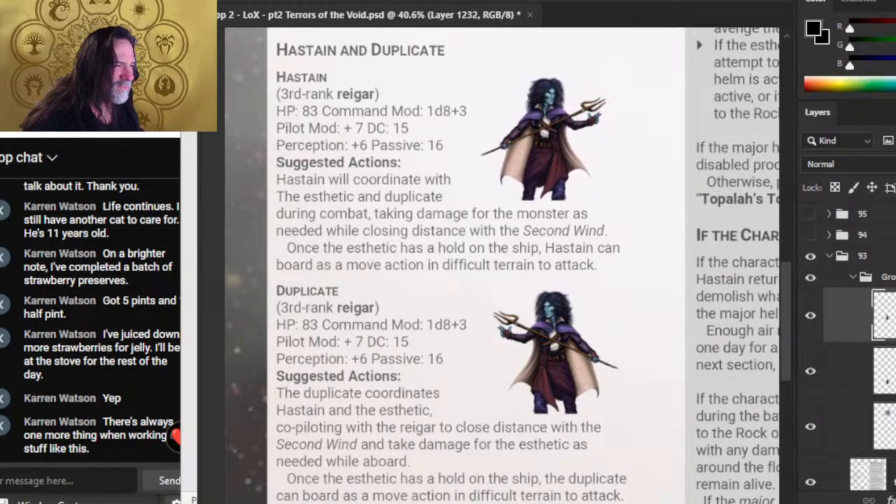
key("Down")
key("Down")
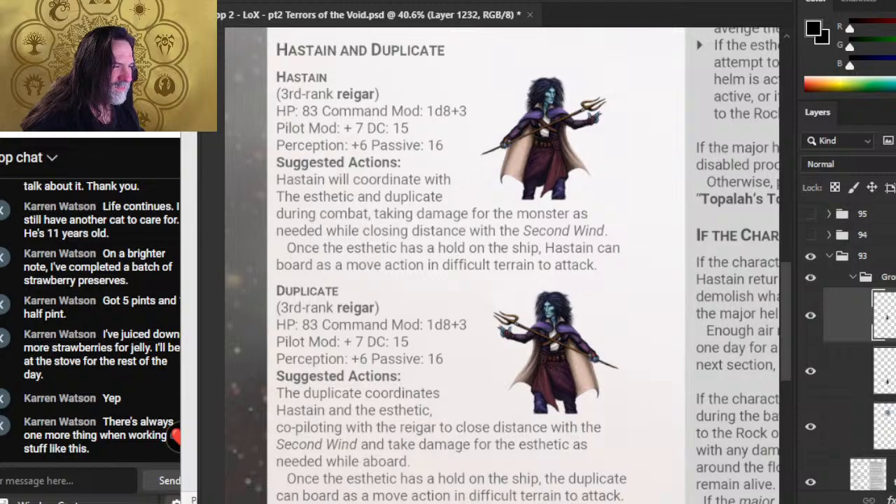
key("Up")
key("Down")
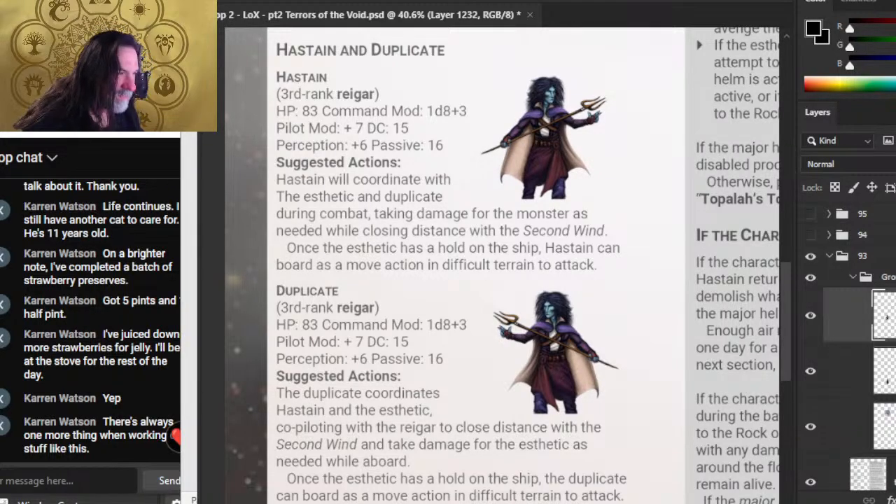
key("Down")
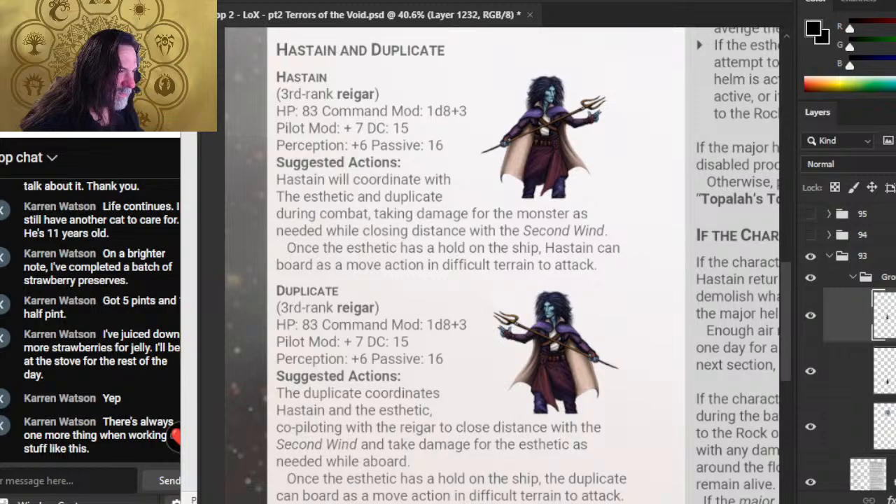
left_click(848, 371)
key("Up")
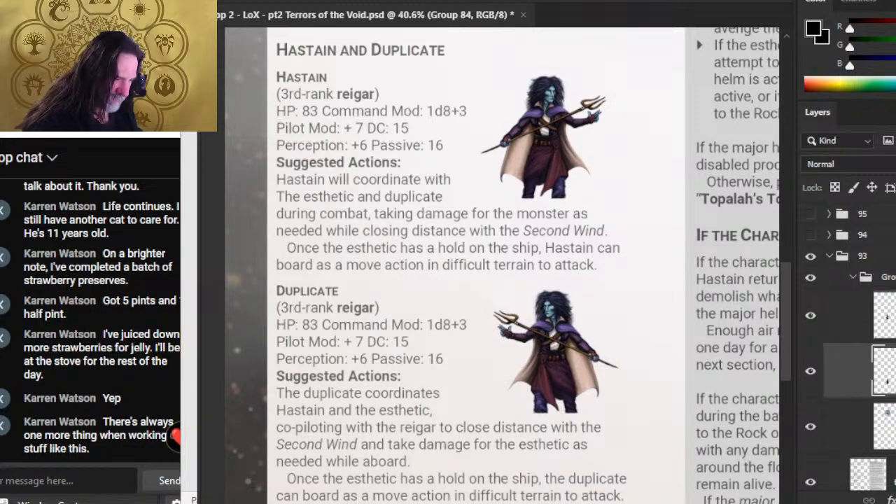
Select both the Hastain and Duplicate figure layers and nudge them slightly right together within the text column
scroll(692, 274, "down", 3)
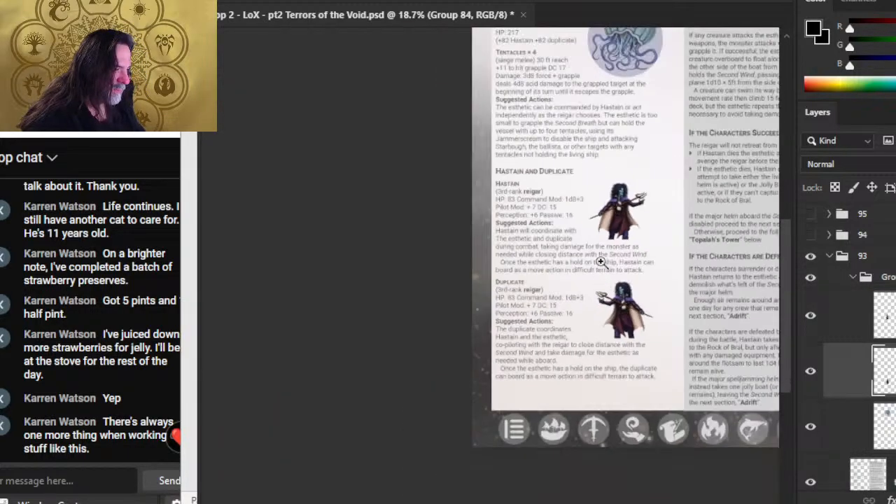
left_click_drag(644, 201, 589, 296)
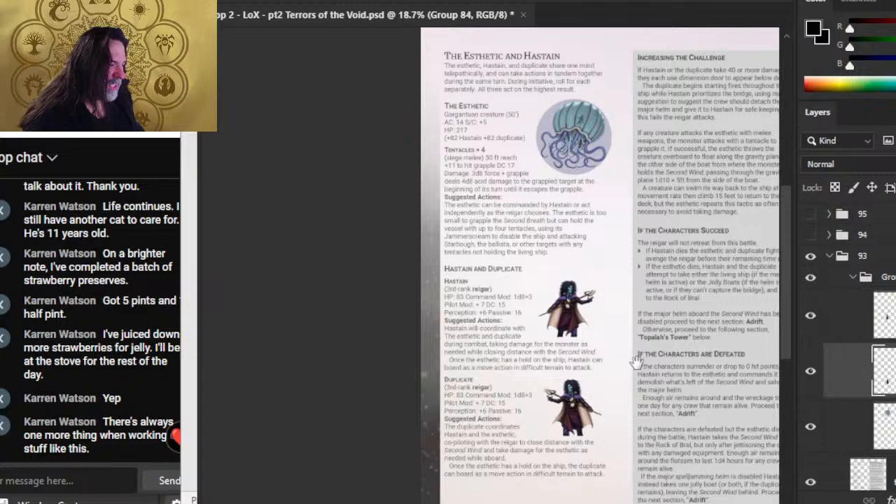
left_click_drag(637, 360, 603, 326)
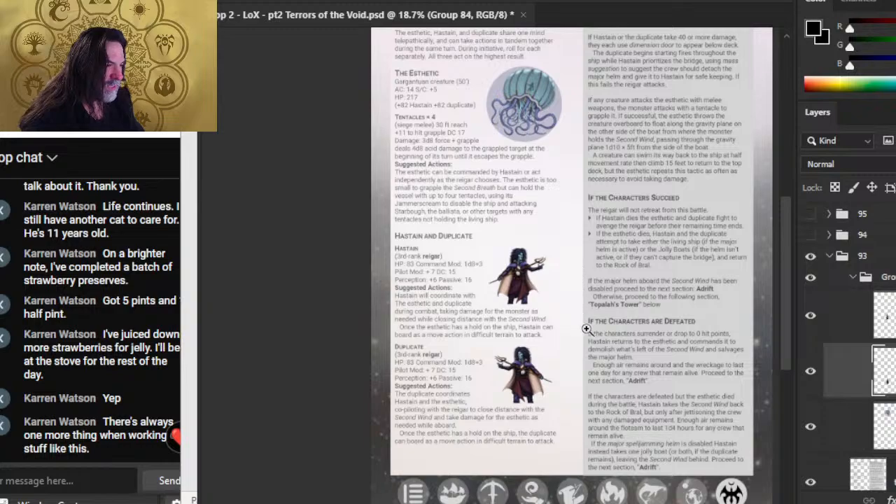
left_click(847, 315, "shift")
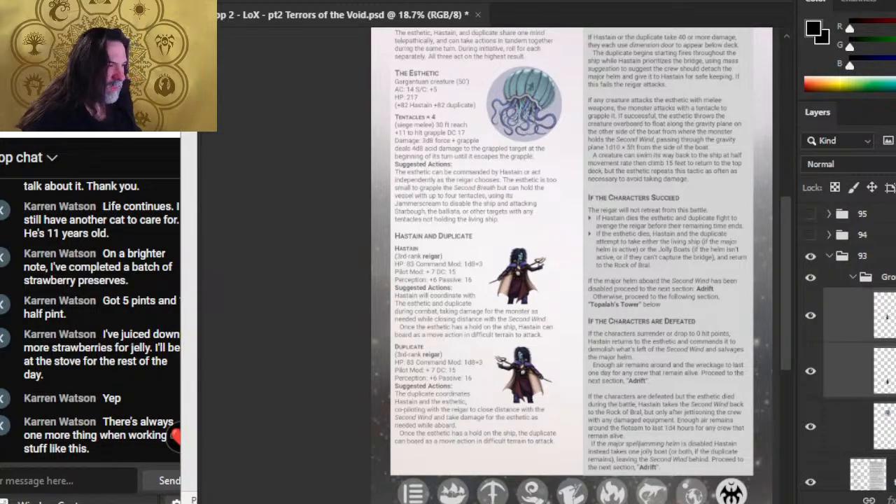
key("Right")
key("Right")
key("Right")
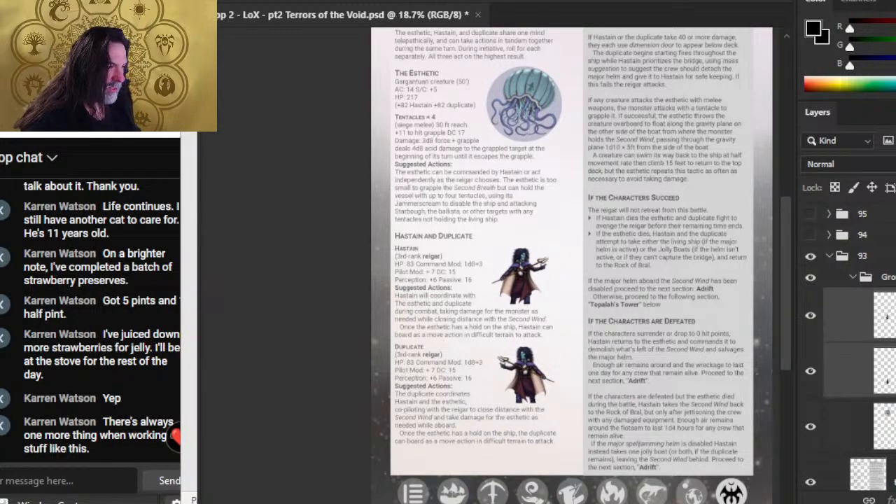
key("Right")
key("Right")
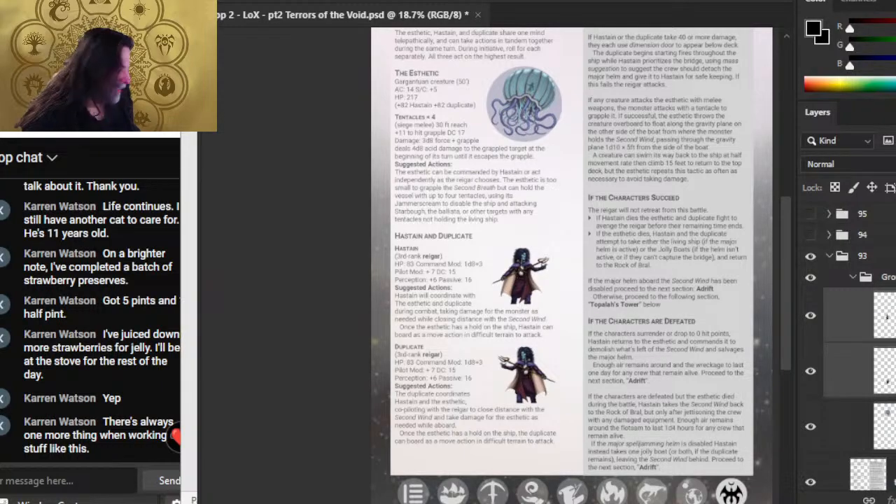
Collapse the artwork group inside the page 93 group and duplicate it into a new document
left_click(855, 280)
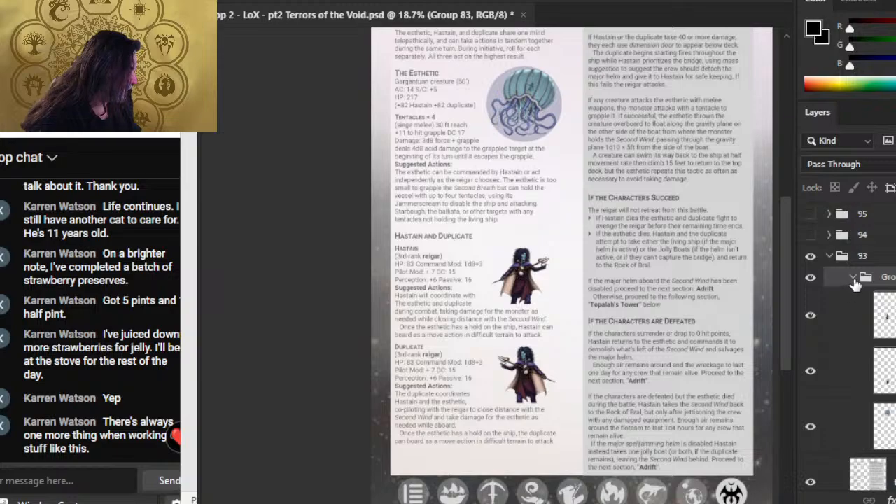
left_click(854, 278)
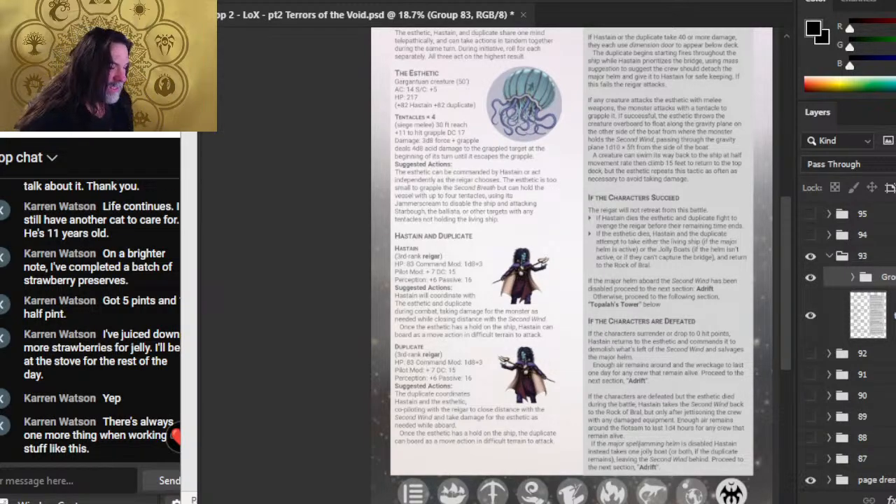
left_click(811, 281)
left_click(810, 280)
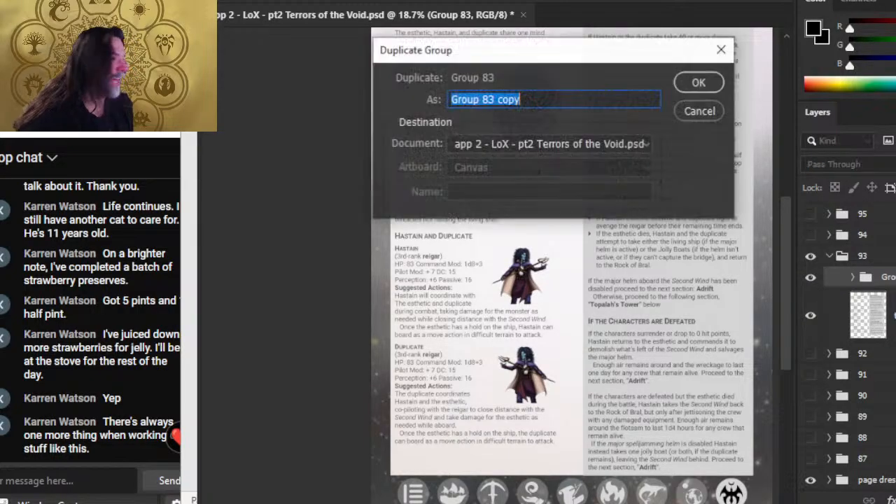
left_click(561, 145)
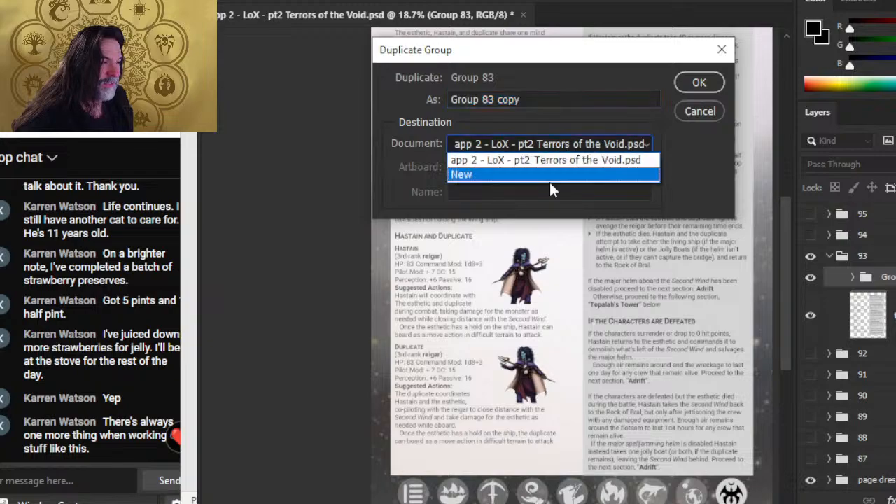
left_click(546, 173)
left_click(713, 87)
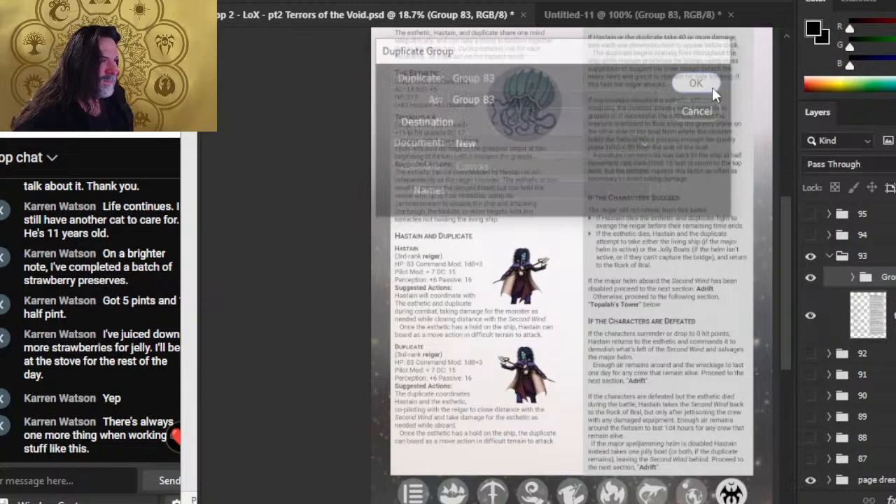
Merge the duplicated group into one layer and crop the canvas to the bounds of its selected artwork
right_click(867, 210)
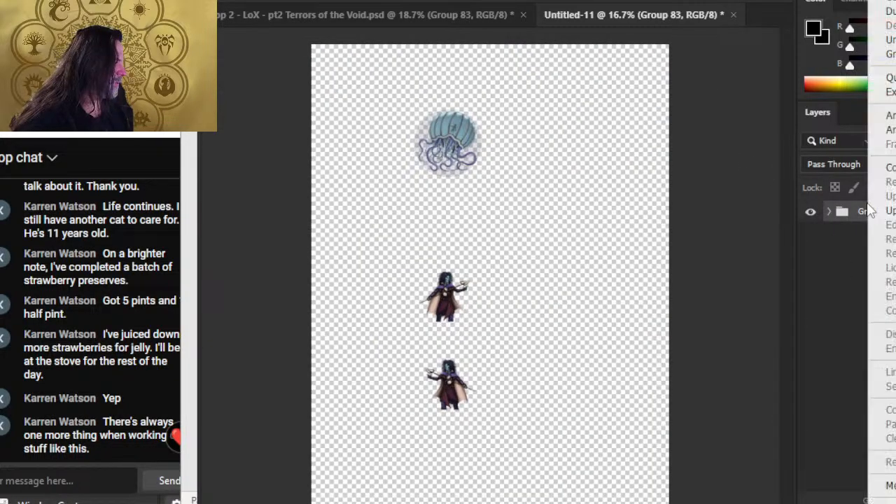
left_click(886, 486)
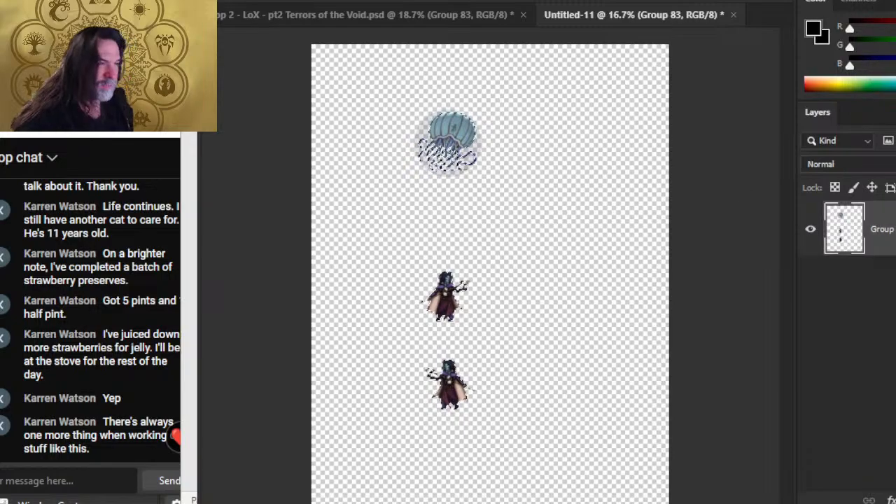
left_click(353, 2)
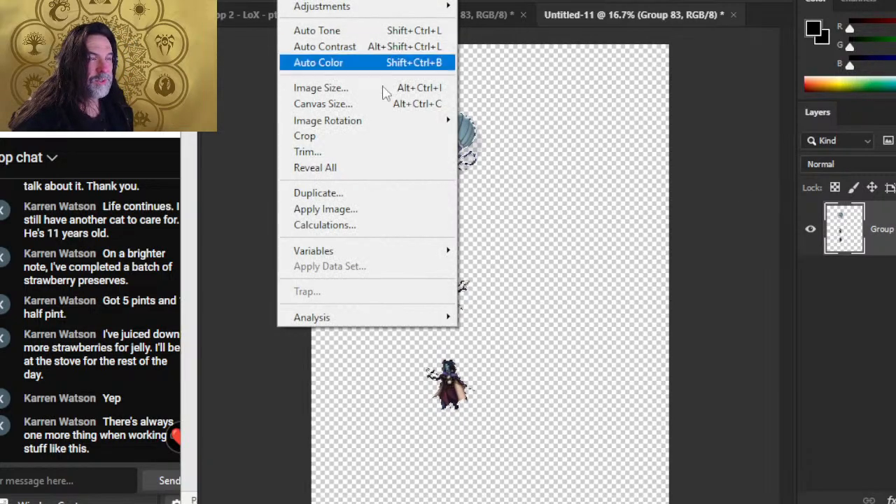
left_click(400, 137)
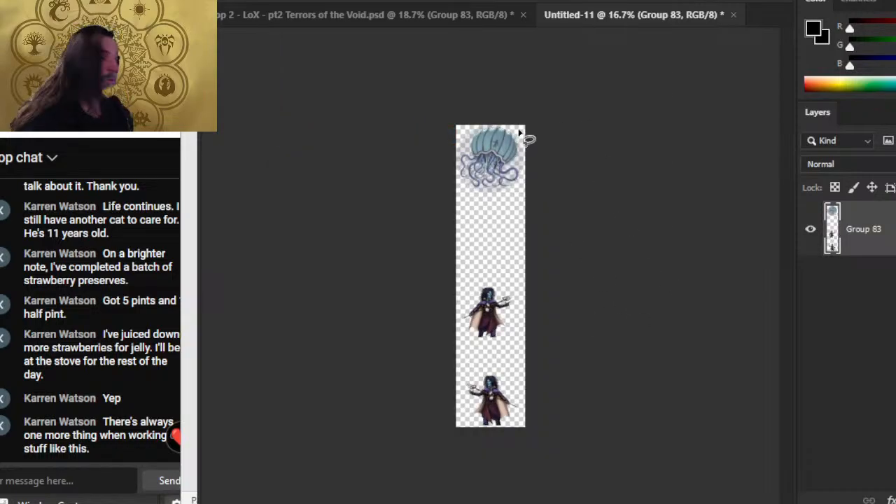
Set the new canvas size to 1.7 inches wide and 7.2 inches high
left_click(293, 0)
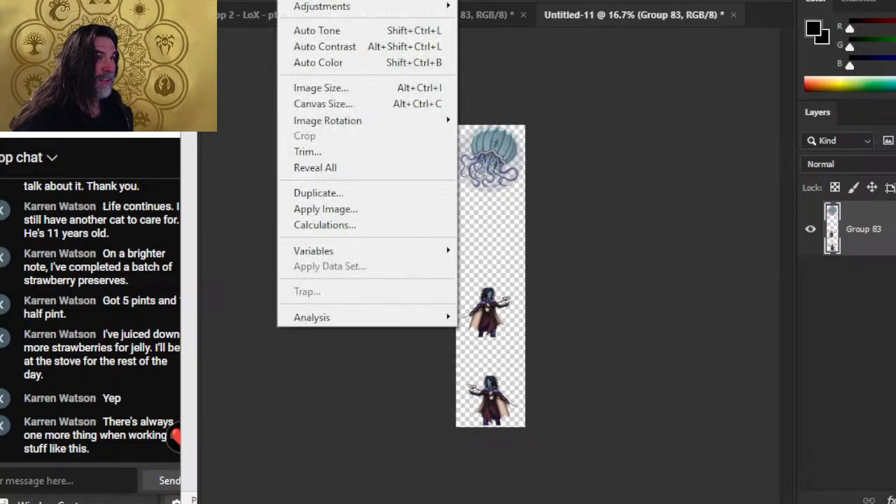
left_click(324, 104)
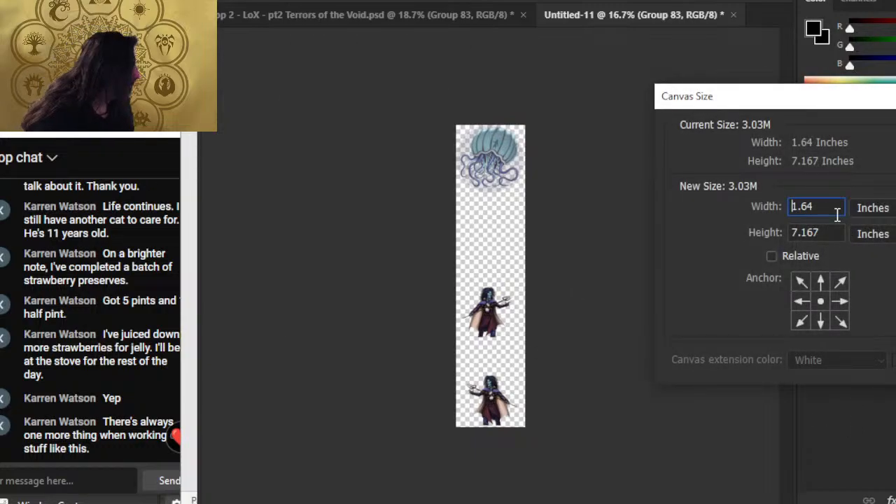
key("Delete")
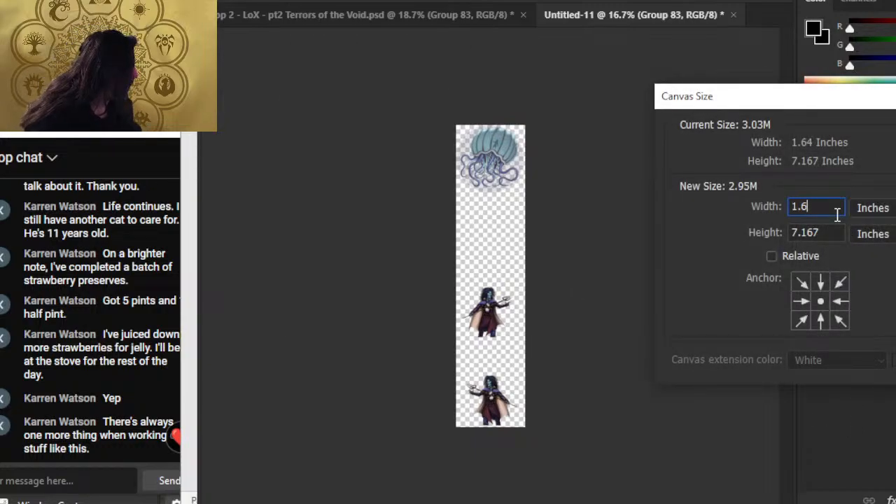
key("BackSpace")
type("7")
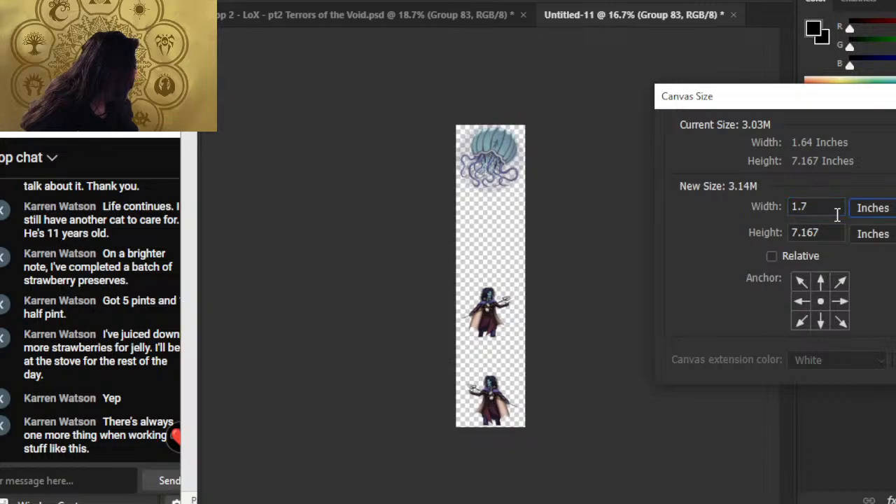
key("Tab")
key("End")
key("BackSpace")
key("BackSpace")
key("BackSpace")
type("2")
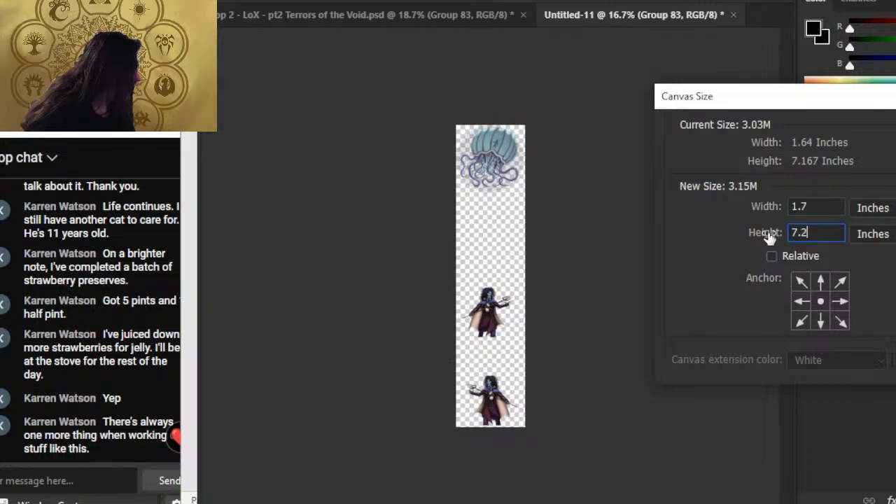
Capture the new canvas width and height with Snipping Tool, move the snip aside, and apply the canvas size
key("Return")
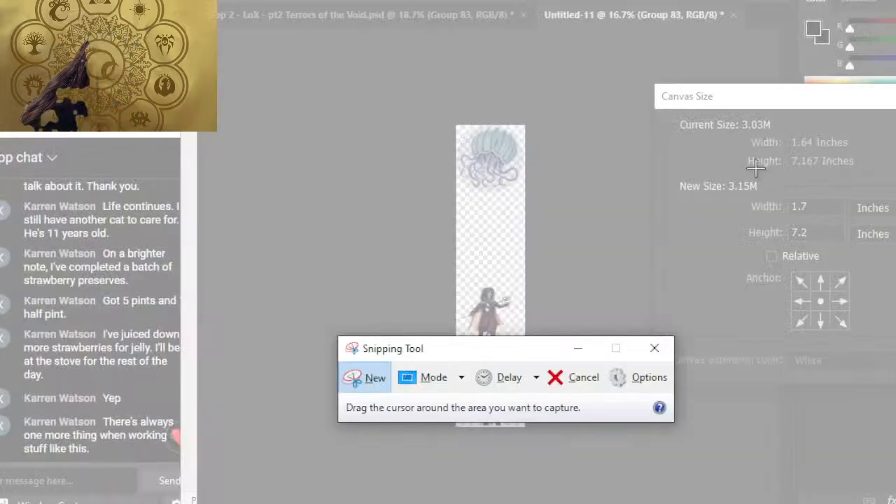
left_click_drag(732, 160, 873, 275)
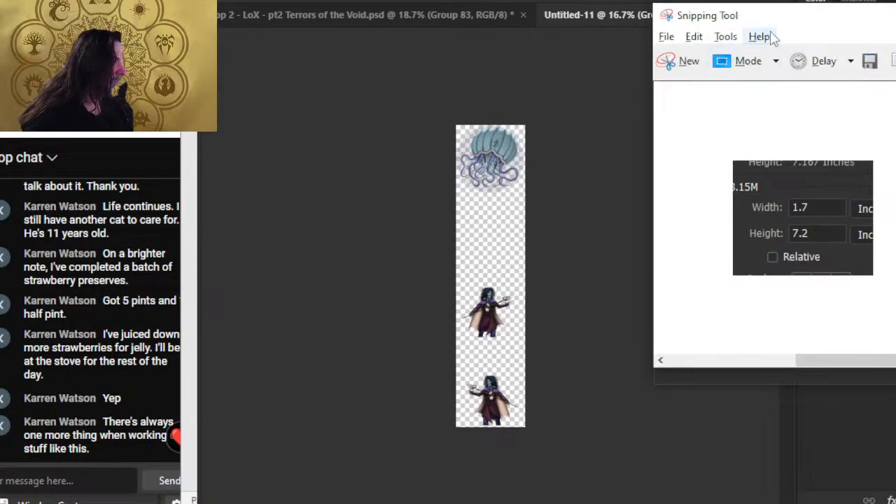
left_click_drag(759, 21, 895, 28)
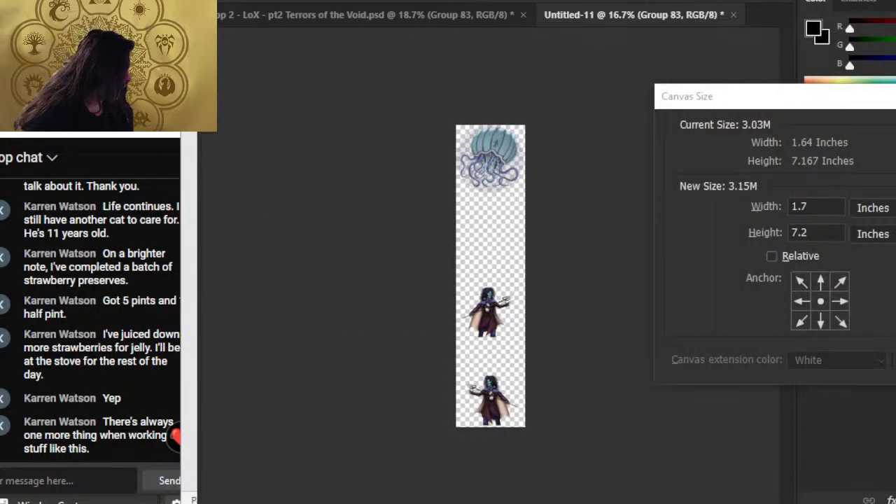
key("alt+Tab")
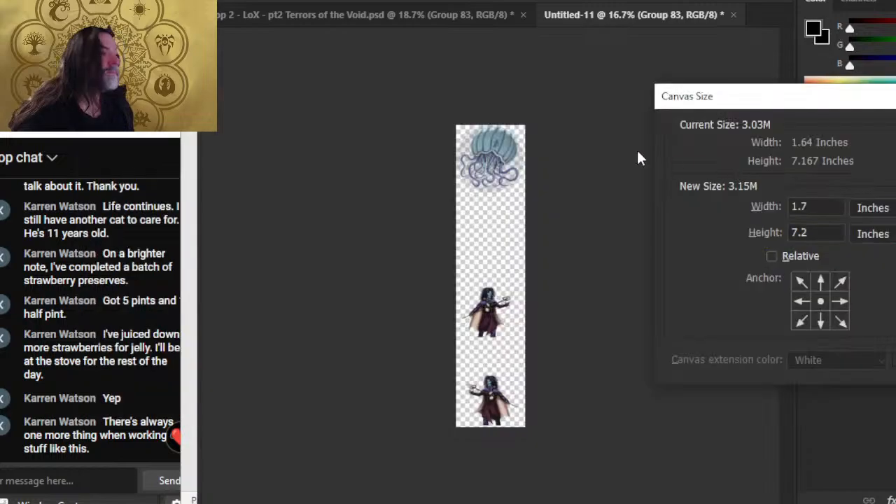
key("Return")
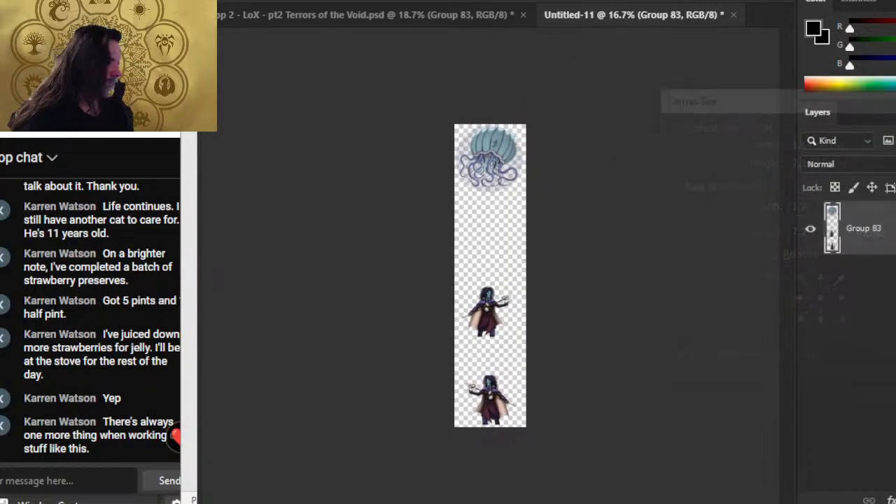
Save the cropped artwork strip as a PNG named 93, using the smallest file size option
left_click(236, 1)
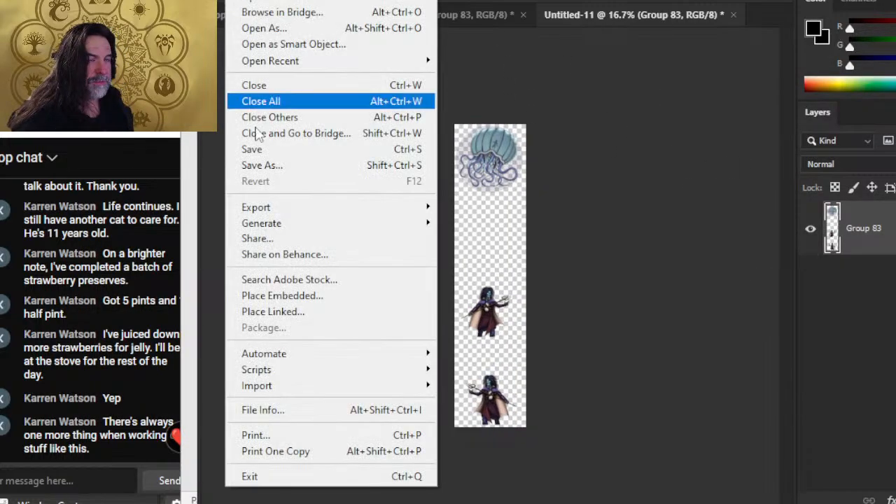
left_click(257, 162)
left_click(690, 405)
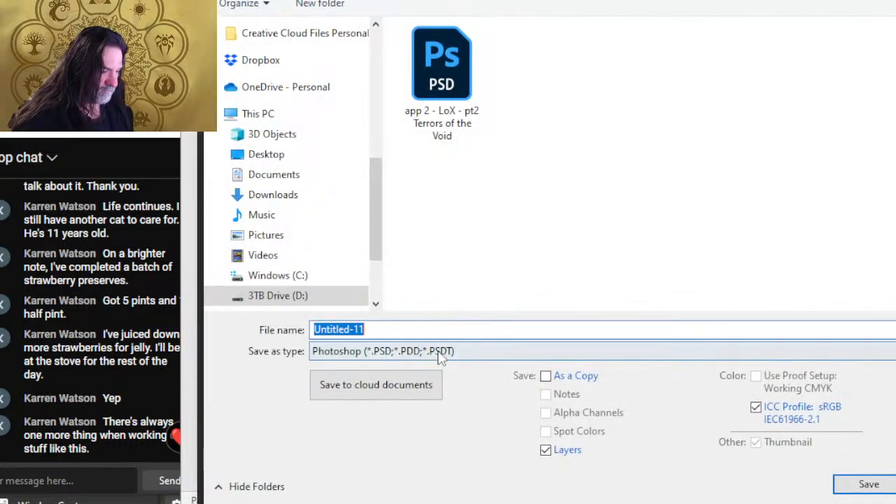
left_click(436, 352)
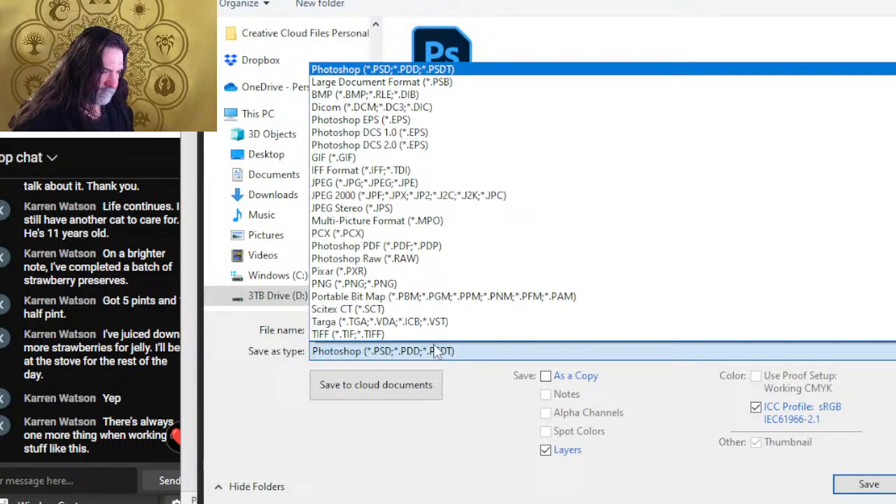
left_click(400, 283)
left_click(396, 331)
type("93")
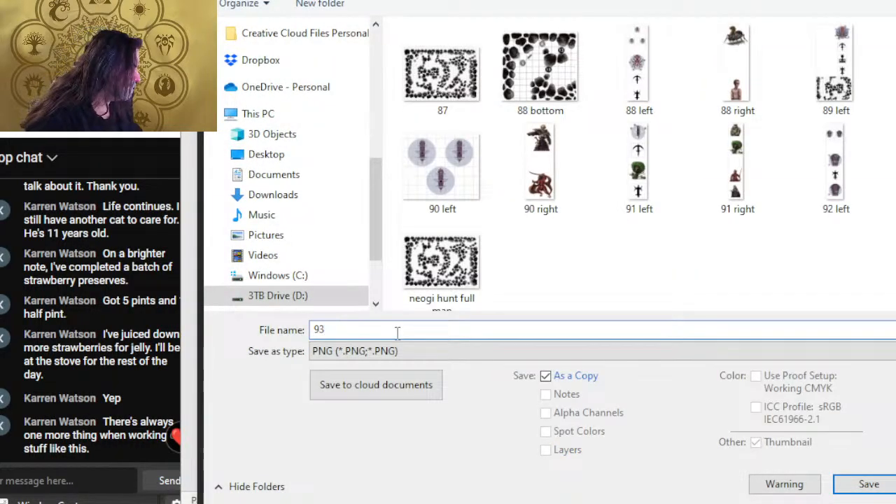
key("Return")
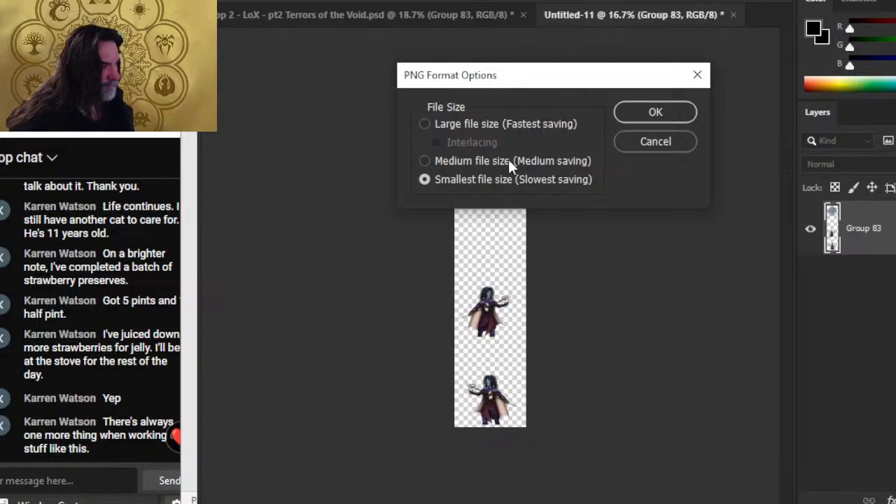
left_click(628, 112)
Switch to the Word layout and draw a rectangle about 1.55" wide and 6.62" high beside the esthetic and Hastain text on page 93
key("alt+Tab")
key("Tab")
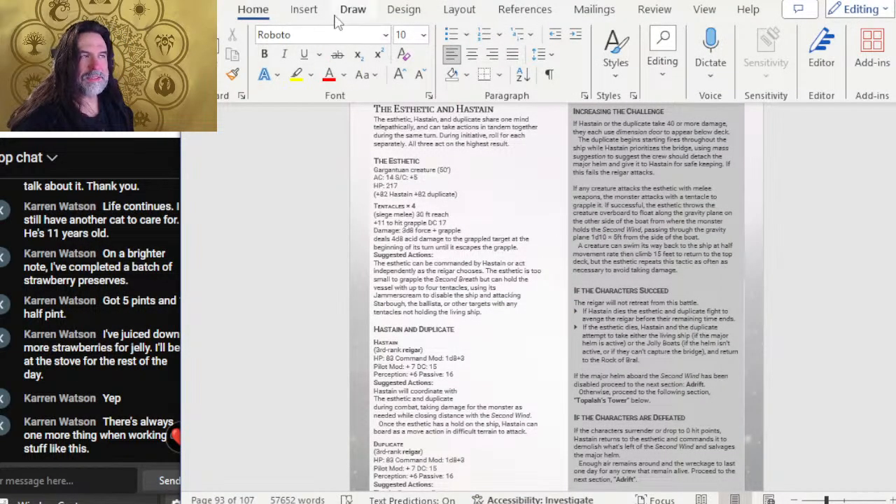
left_click(302, 13)
left_click(353, 34)
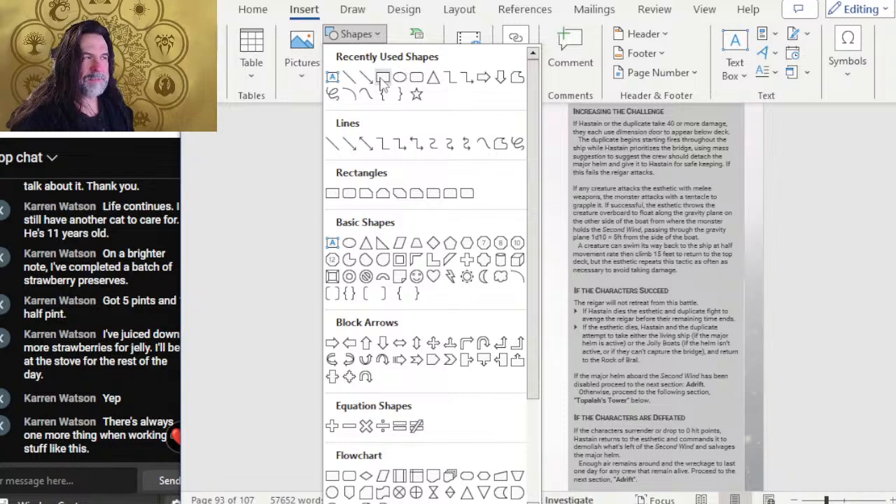
left_click(386, 88)
left_click_drag(477, 158, 554, 482)
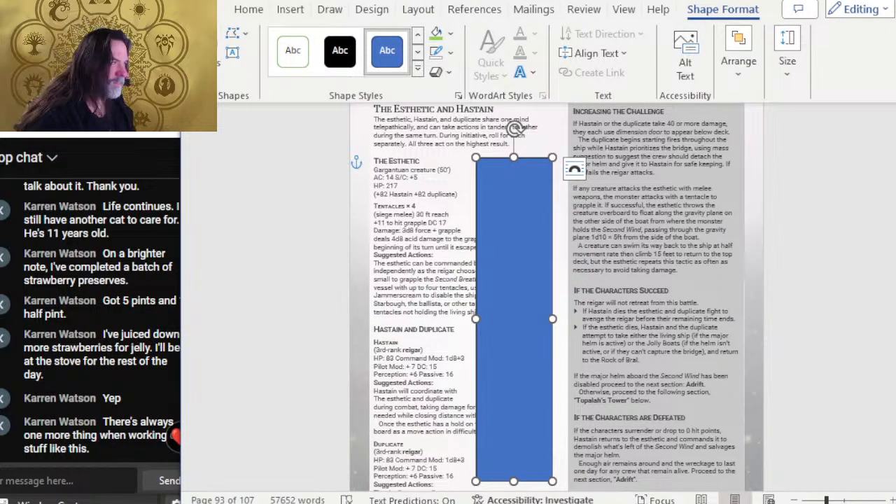
Set the rectangle's height to 7.2" and its width to 1.7"
left_click(788, 52)
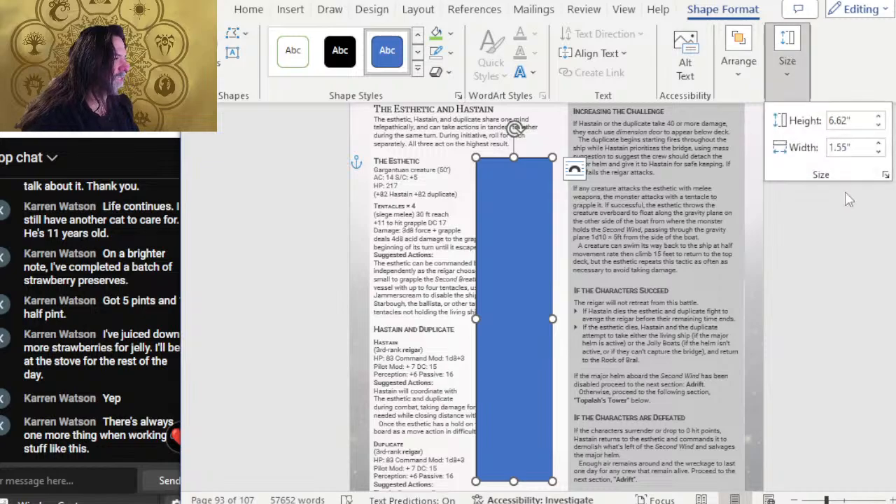
type("7.2")
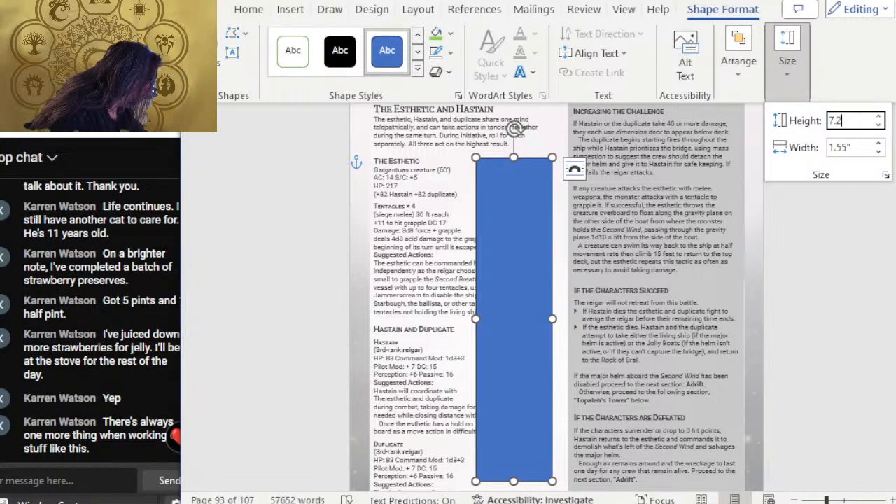
key("Tab")
type("1.7")
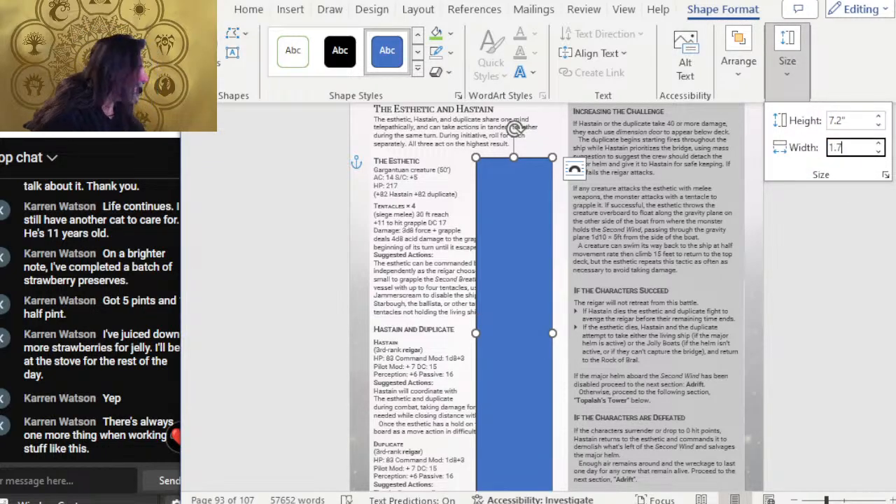
key("Return")
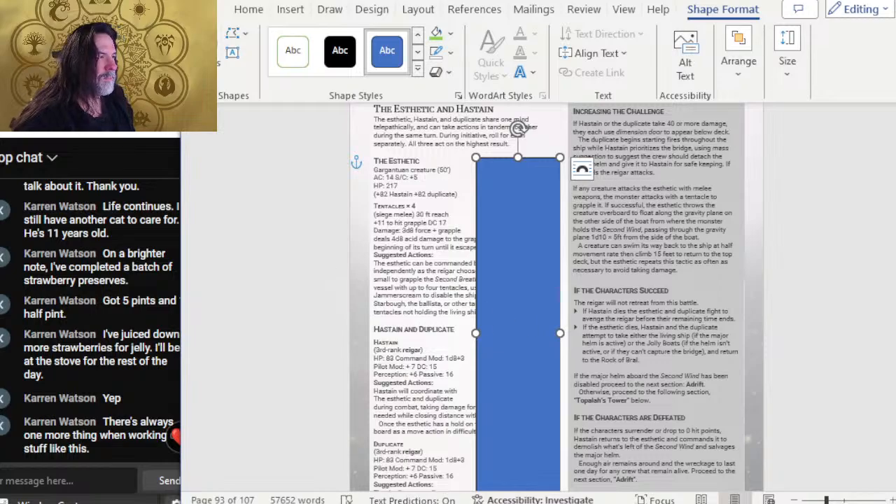
Remove the rectangle's outline and fill it with the picture file 93 from the Part 2 terror folder
right_click(532, 286)
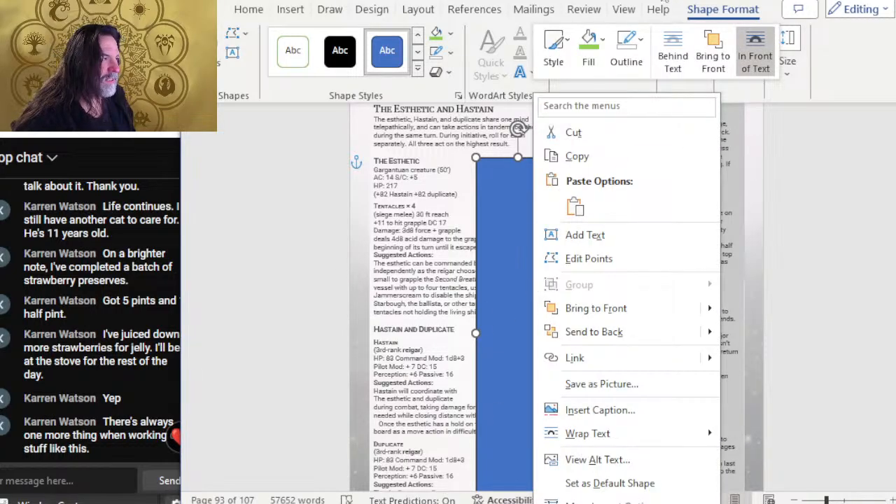
left_click(643, 42)
left_click(648, 290)
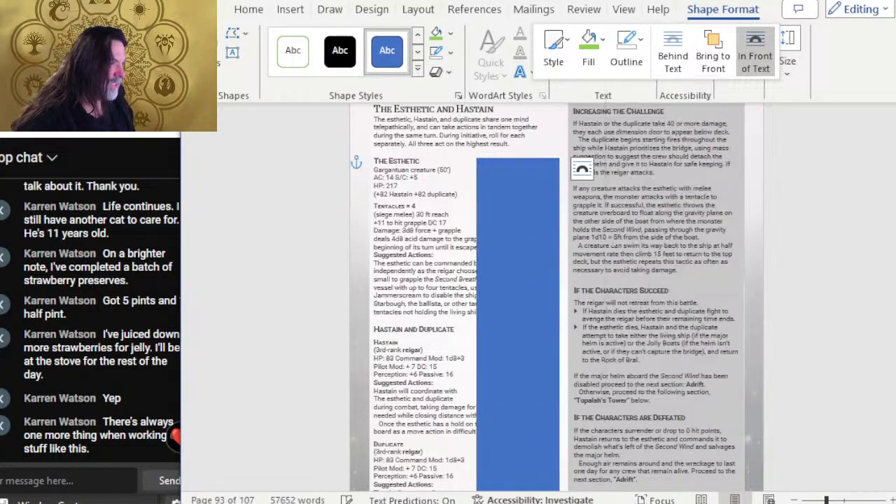
right_click(524, 196)
left_click(573, 45)
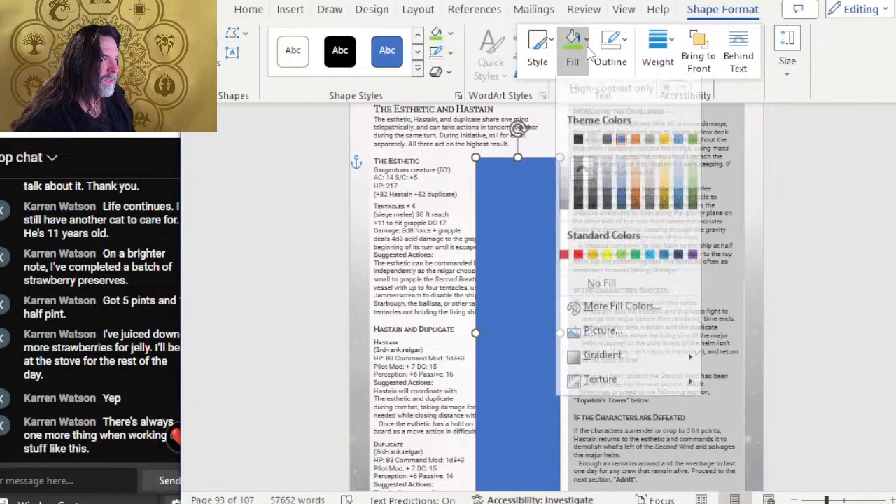
left_click(613, 340)
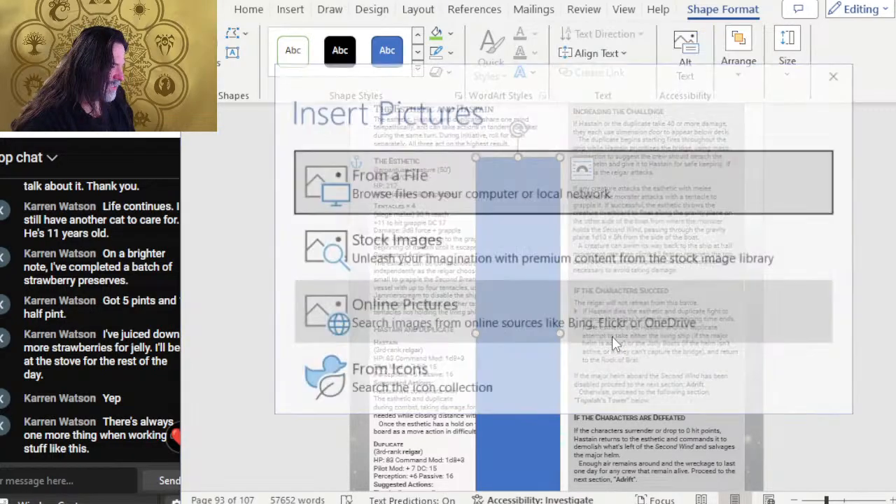
left_click(507, 217)
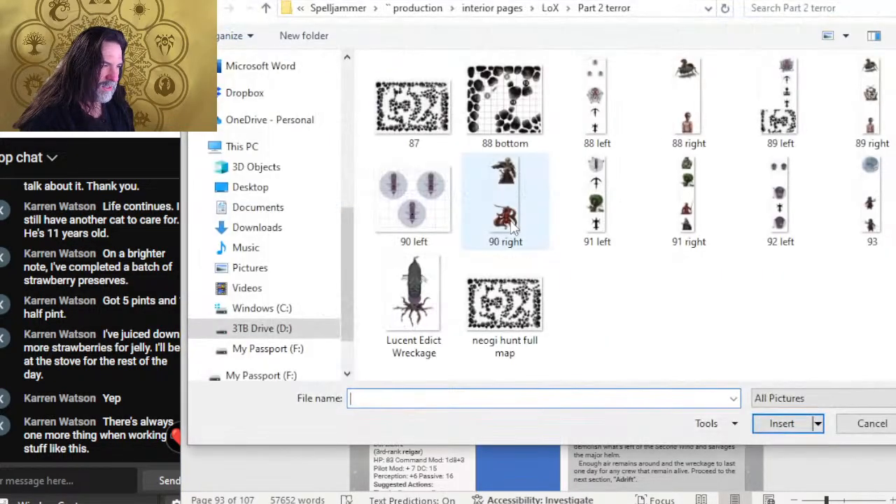
double_click(863, 223)
Nudge the picture-filled rectangle slightly up and left to fit the creature art beside its stat blocks, and deselect it
key("Up")
key("Up")
key("Up")
key("Up")
key("Up")
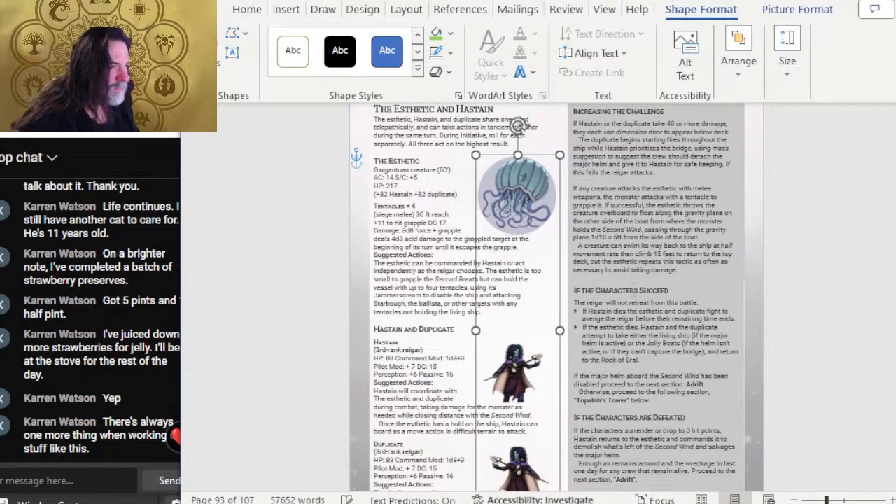
key("Left")
key("Left")
key("Left")
key("Left")
key("Left")
key("Left")
key("Left")
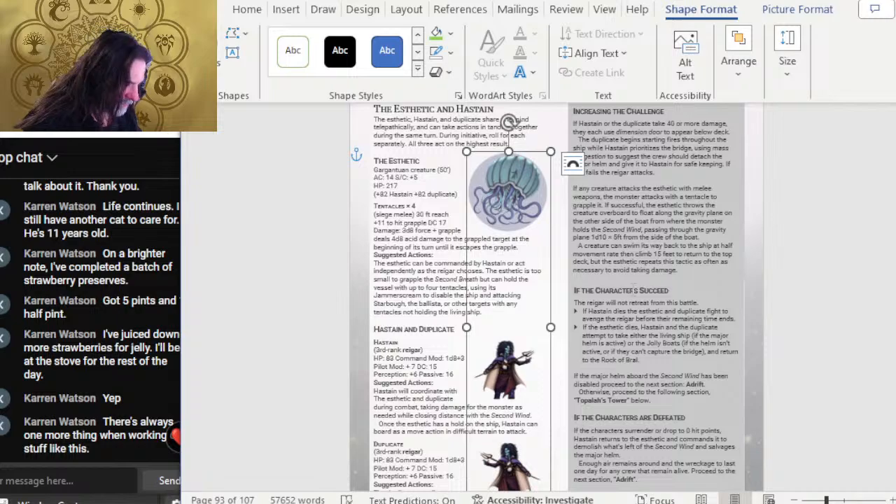
key("Down")
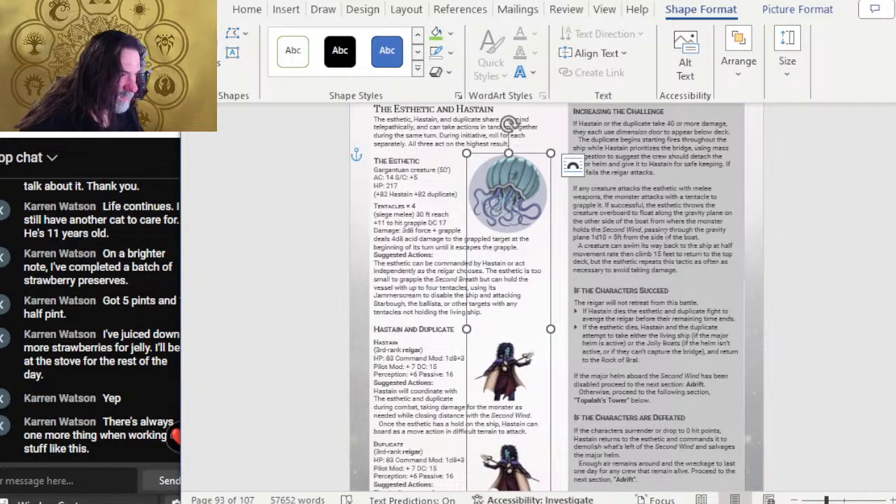
scroll(509, 124, "down", 1)
left_click(374, 344)
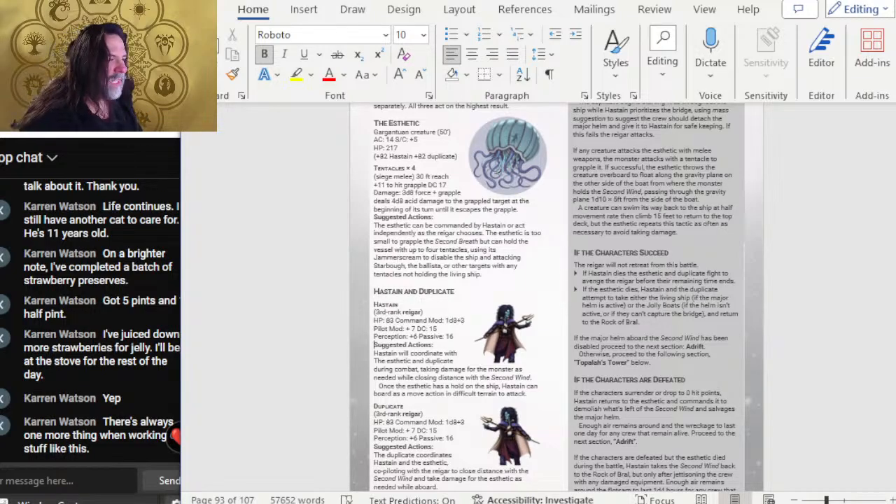
Review the layout of the pages following page 93 up to the start of Part 3, and return to page 93
scroll(763, 238, "down", 3)
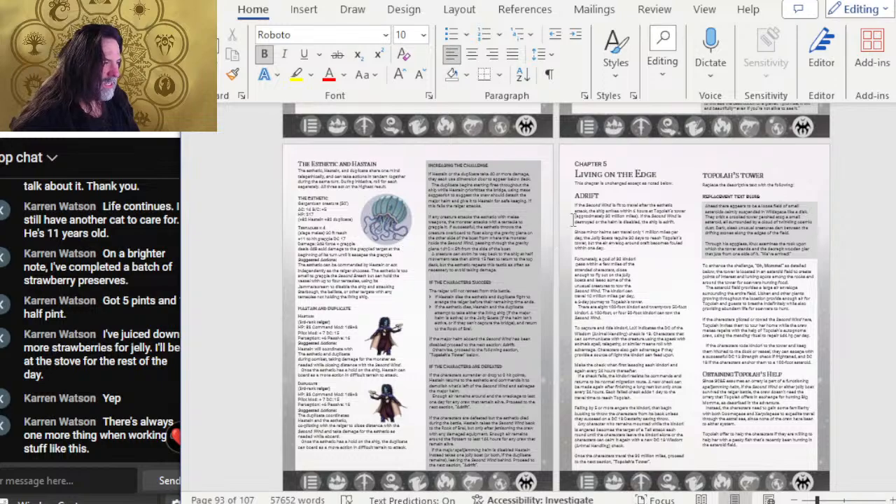
scroll(653, 257, "down", 5)
scroll(531, 279, "down", 4)
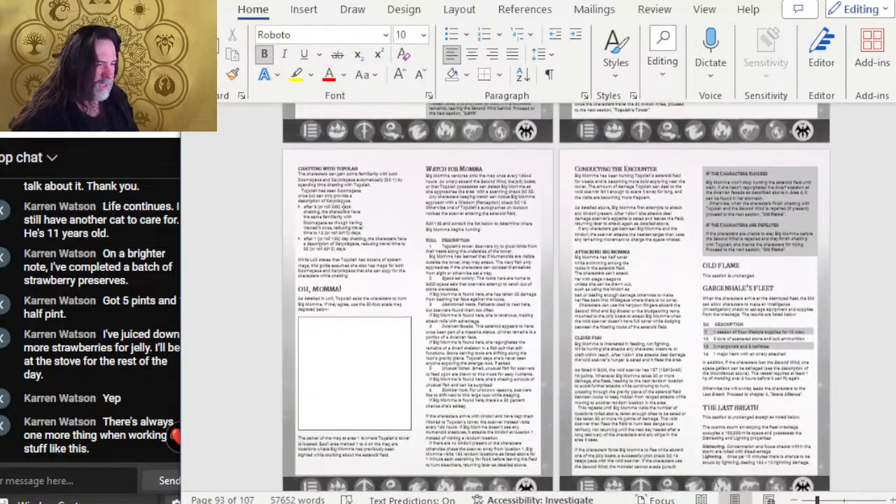
scroll(655, 208, "down", 7)
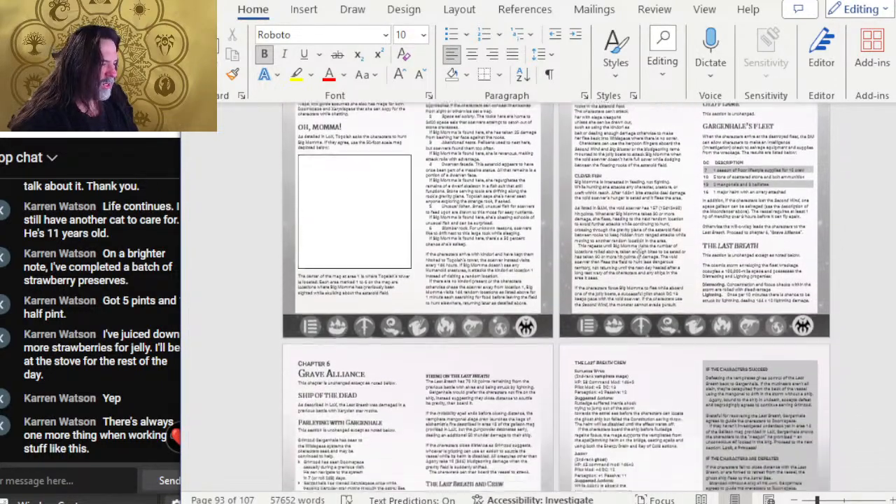
scroll(479, 230, "down", 4)
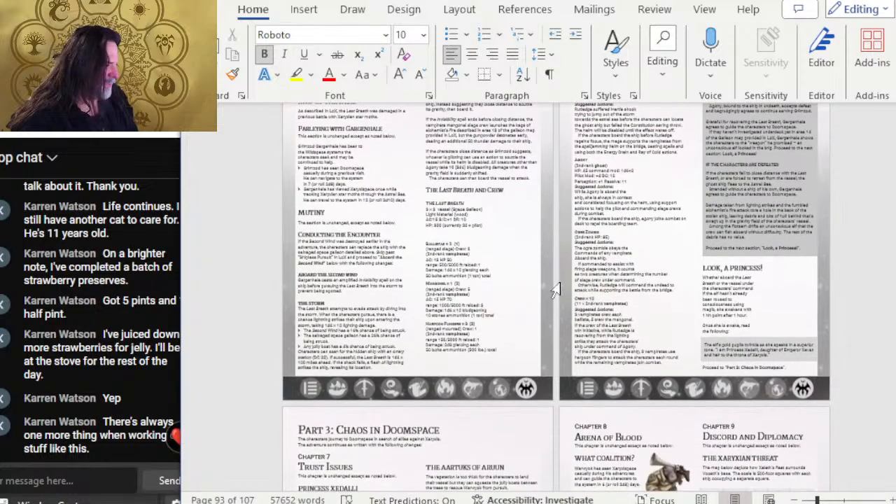
scroll(529, 302, "down", 2)
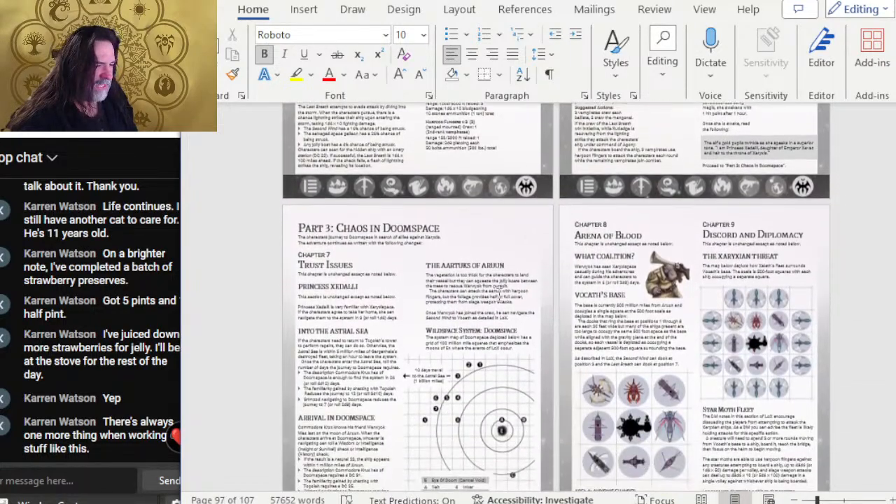
scroll(556, 256, "up", 10)
scroll(558, 259, "up", 10)
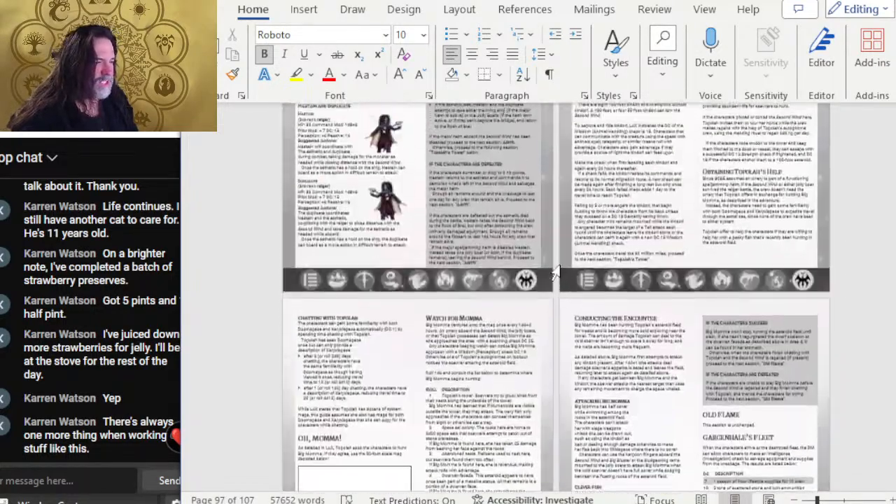
Switch back to Photoshop and close the Untitled-11 strip document without saving changes
key("alt+Tab")
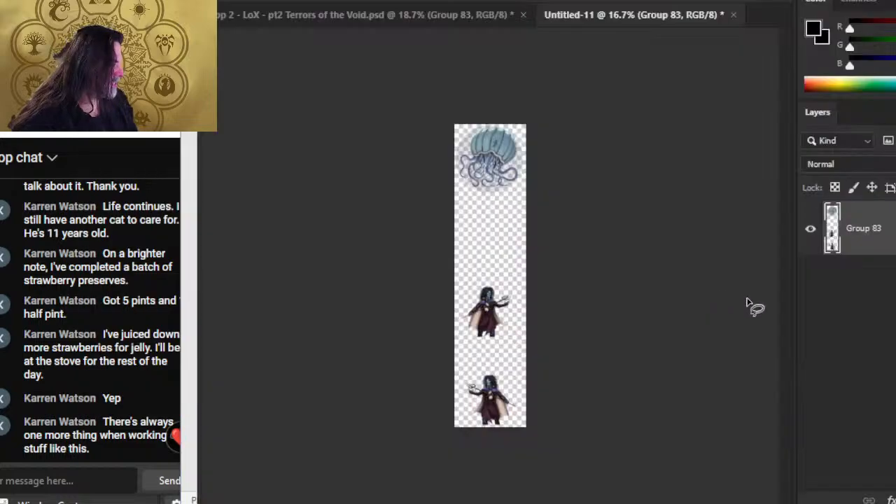
left_click(735, 15)
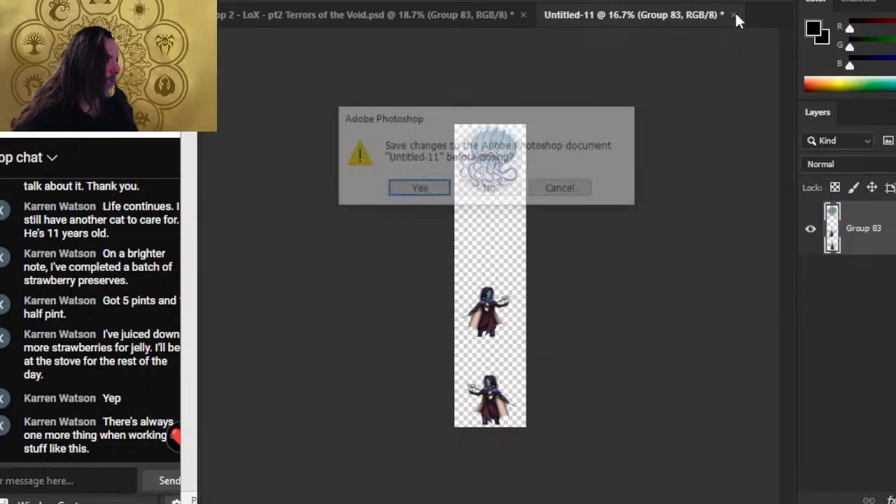
left_click(493, 189)
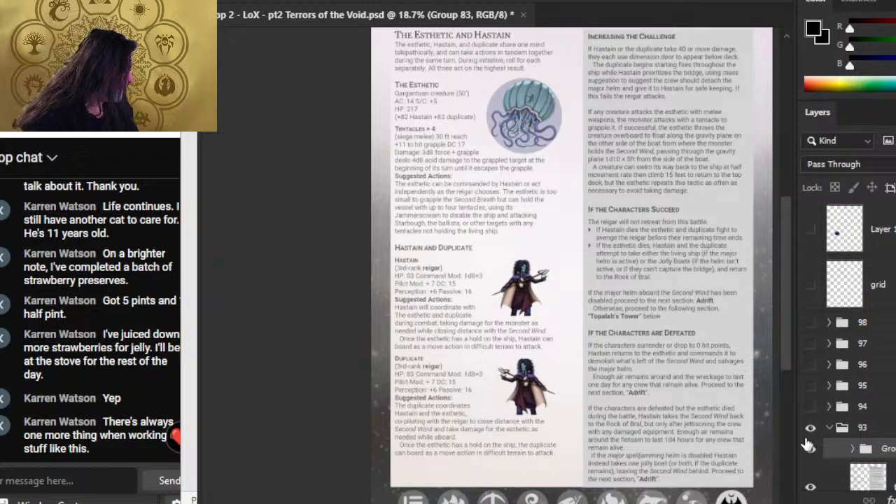
Collapse and hide the page 93 group, show the page 94 group instead, and save the Terrors of the Void document
left_click(832, 430)
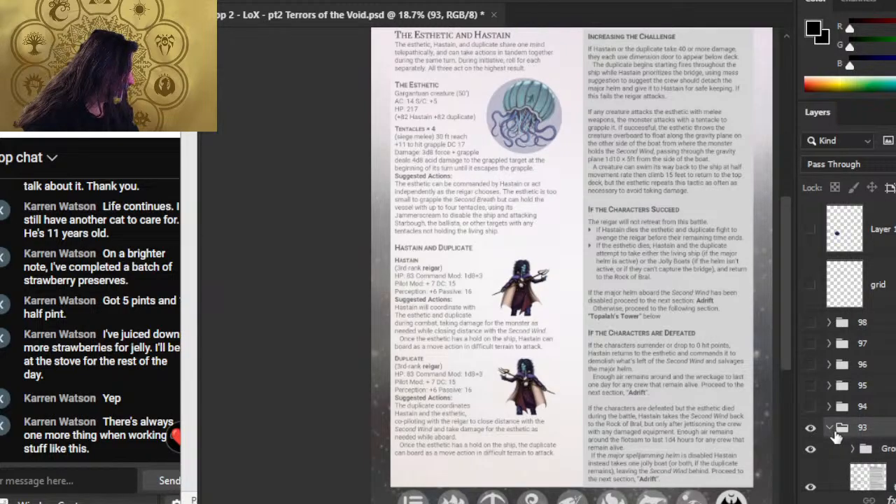
left_click(830, 428)
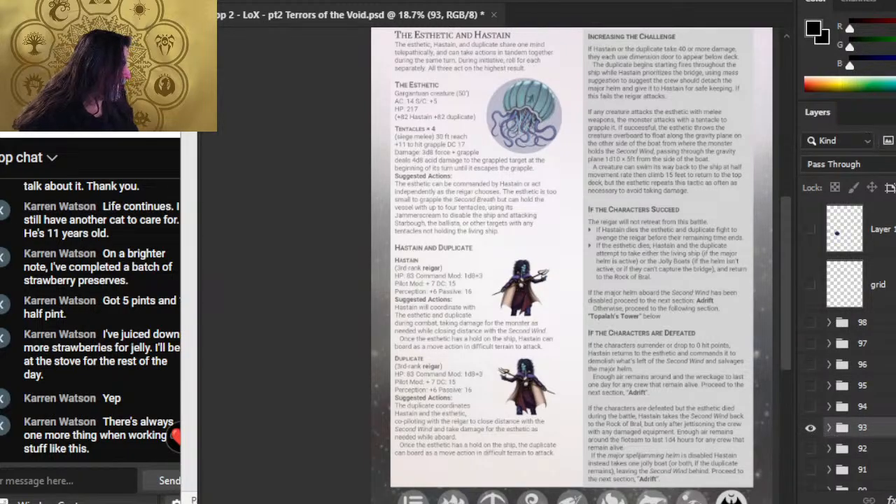
left_click(811, 428)
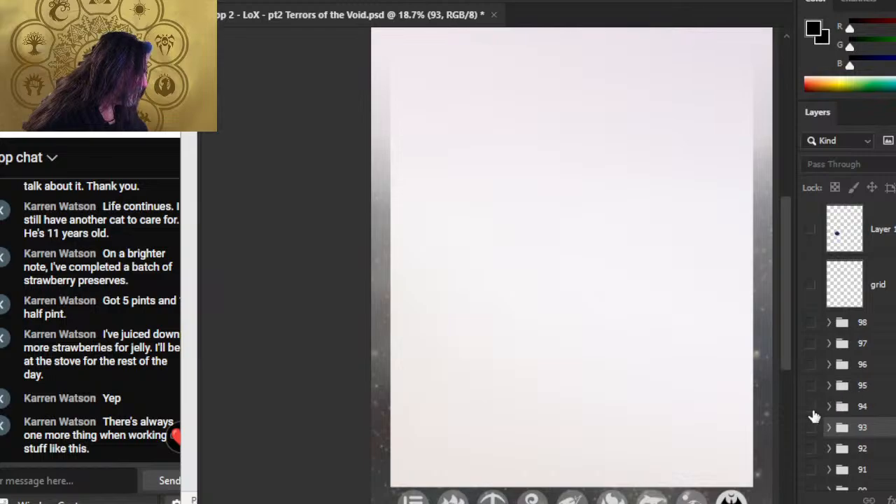
left_click(811, 409)
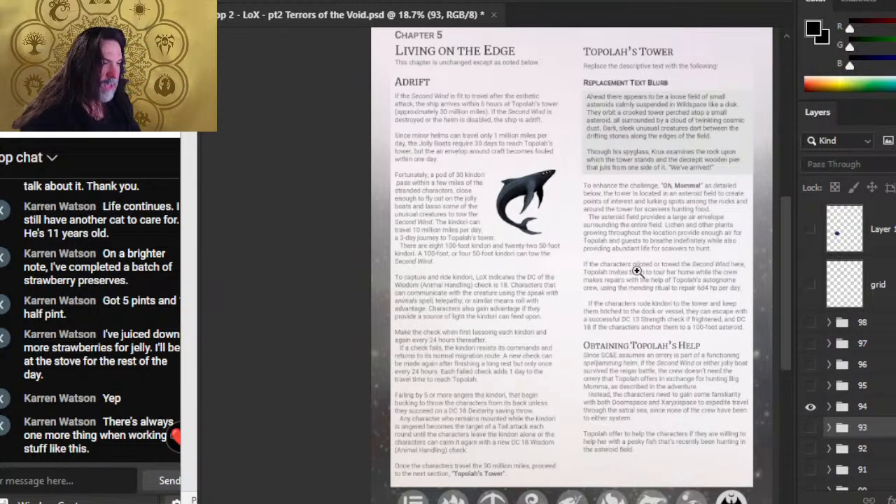
left_click_drag(637, 271, 600, 256)
key("ctrl+s")
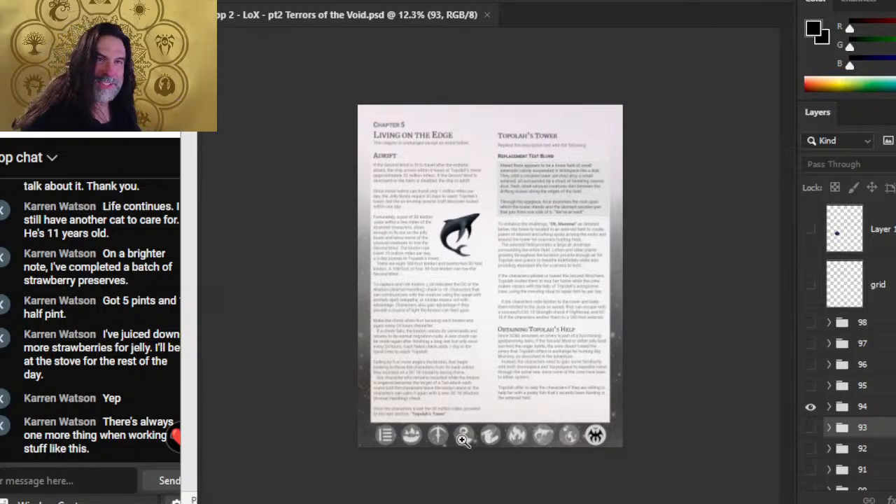
Switch to the OBS window
key("alt+Tab")
left_click(692, 160)
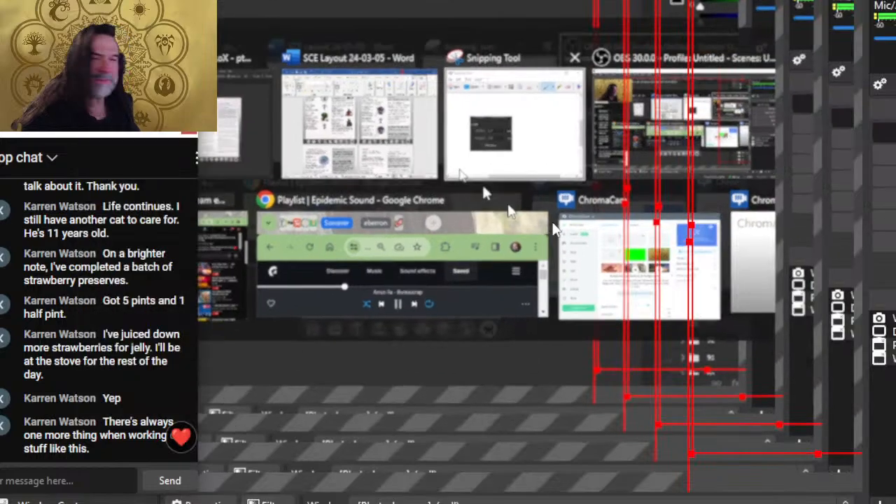